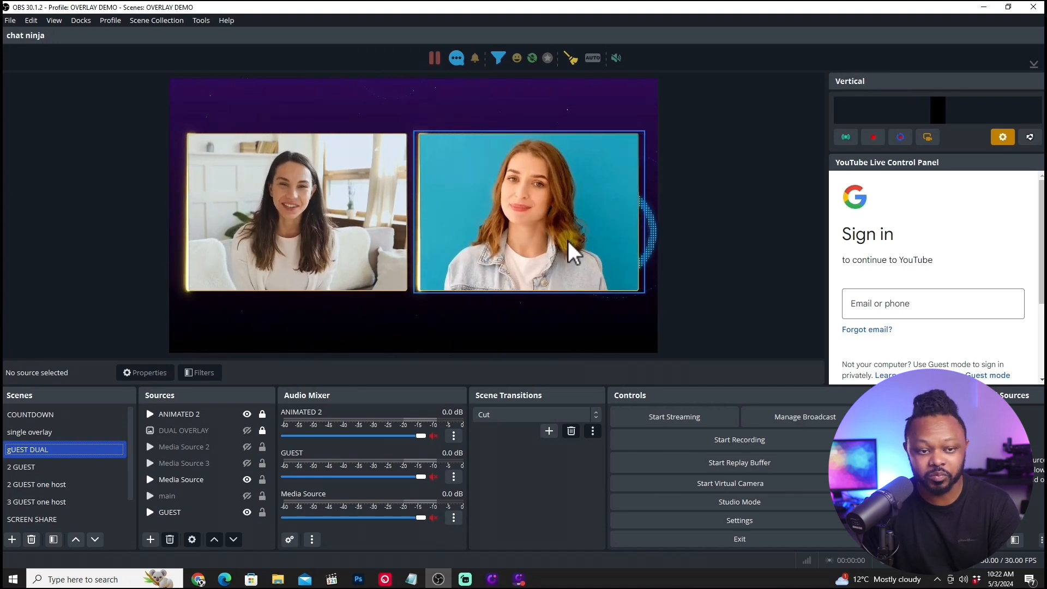
Preview the 2 GUEST, 2 GUEST one host and 3 GUEST one host scenes in turn.
{"action": "left_click", "coordinate": [50, 467]}
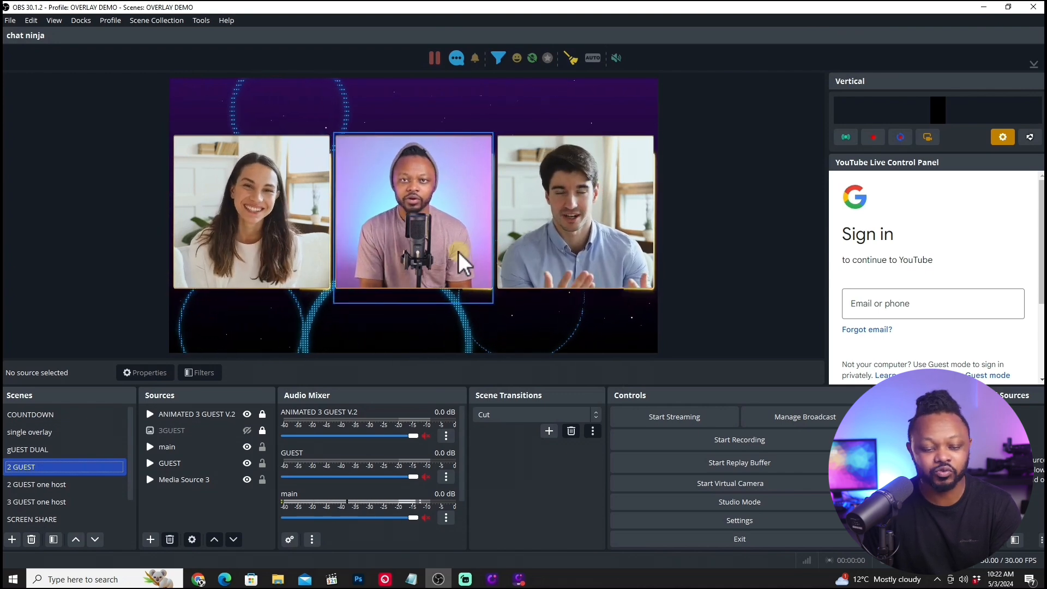
{"action": "left_click", "coordinate": [69, 485]}
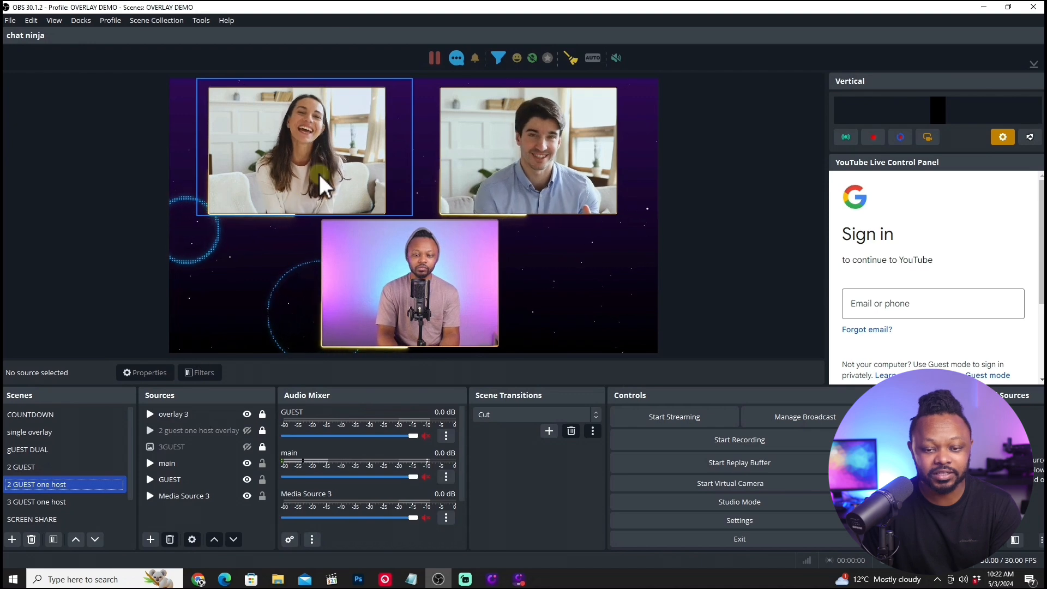
{"action": "left_click", "coordinate": [66, 502]}
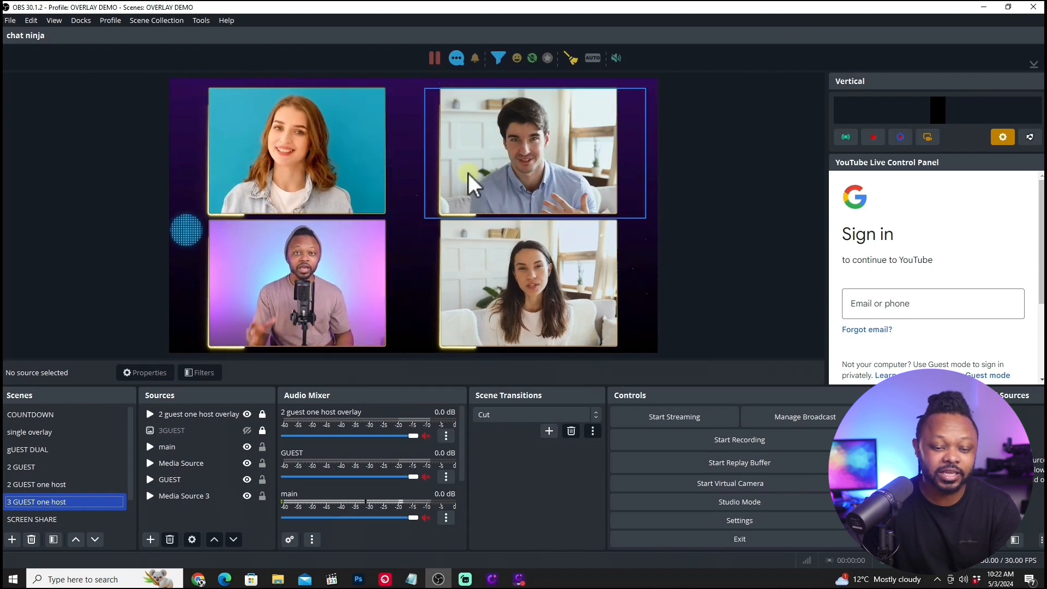
{"action": "scroll", "coordinate": [89, 457], "scroll_direction": "down", "scroll_amount": 1}
{"action": "left_click", "coordinate": [90, 459]}
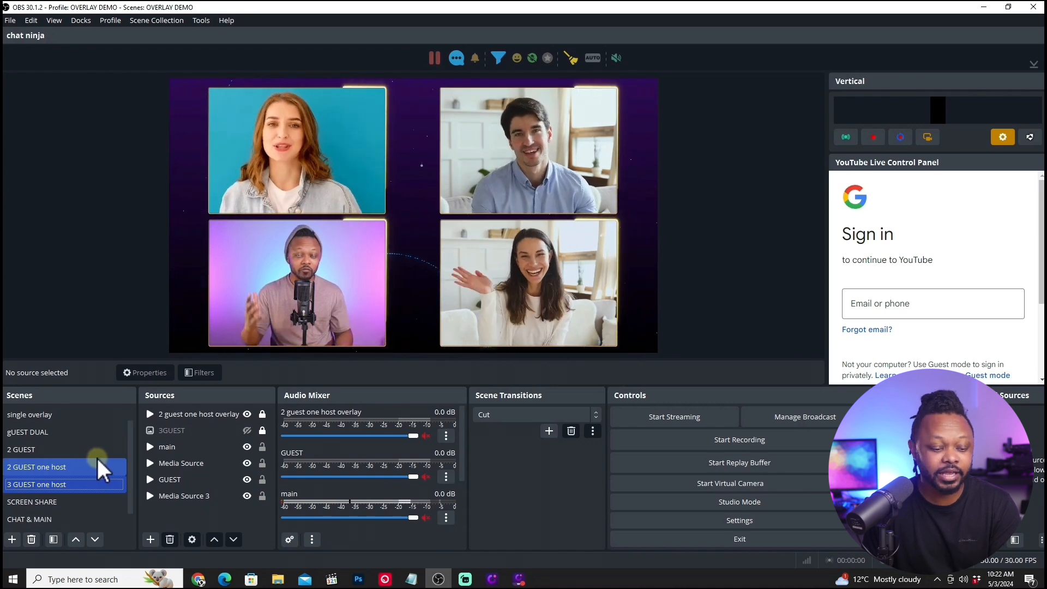
Preview the SCREEN SHARE scene while moving a window on the captured desktop, and view the CHAT & MAIN and STREAM ENDING SOON scenes.
{"action": "left_click", "coordinate": [74, 503]}
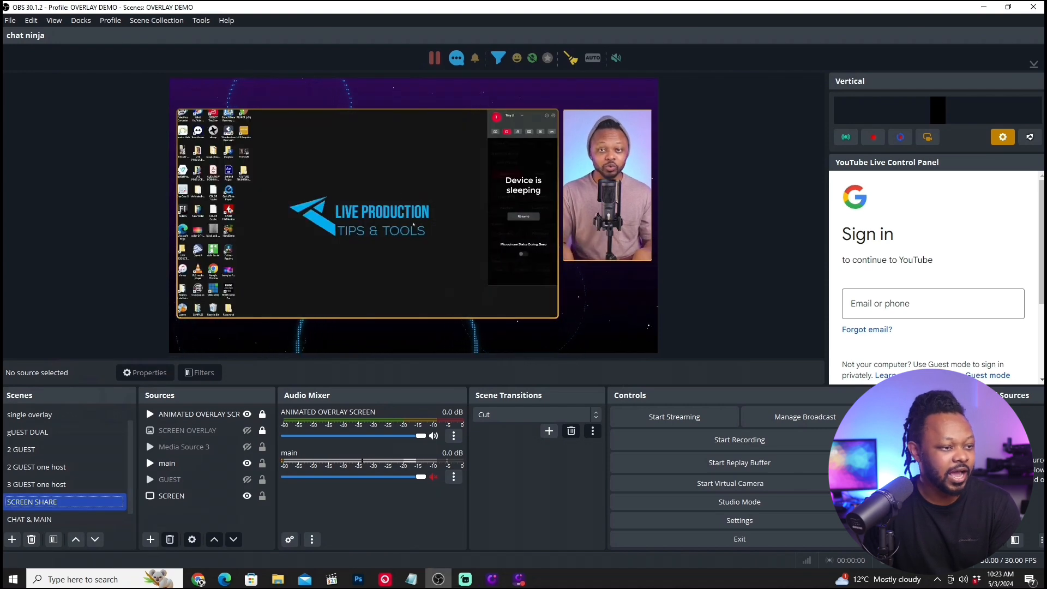
{"action": "left_click_drag", "start_coordinate": [502, 109], "coordinate": [343, 123]}
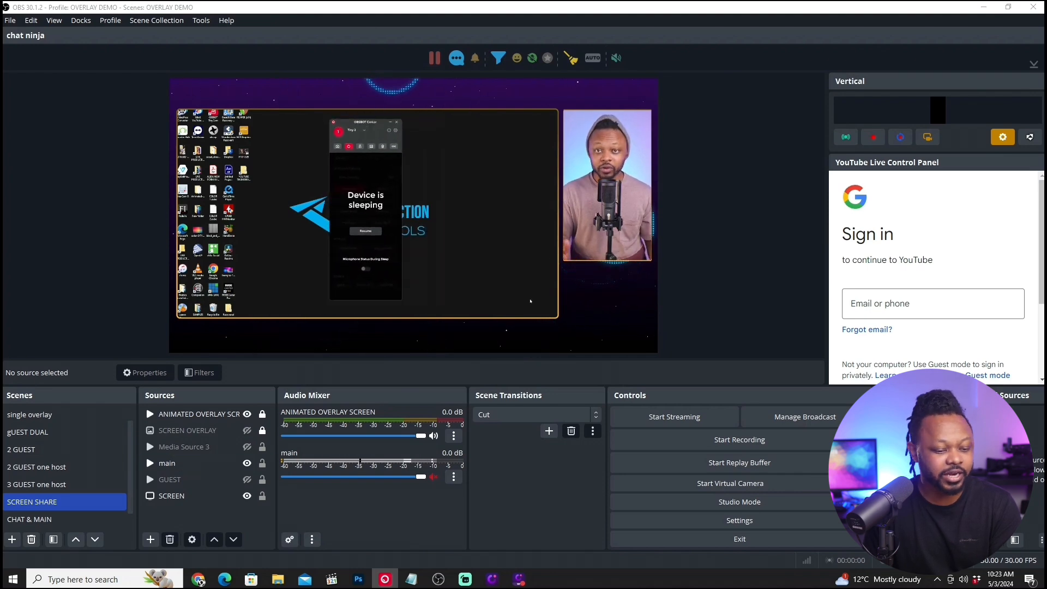
{"action": "scroll", "coordinate": [127, 486], "scroll_direction": "down", "scroll_amount": 1}
{"action": "left_click", "coordinate": [34, 501]}
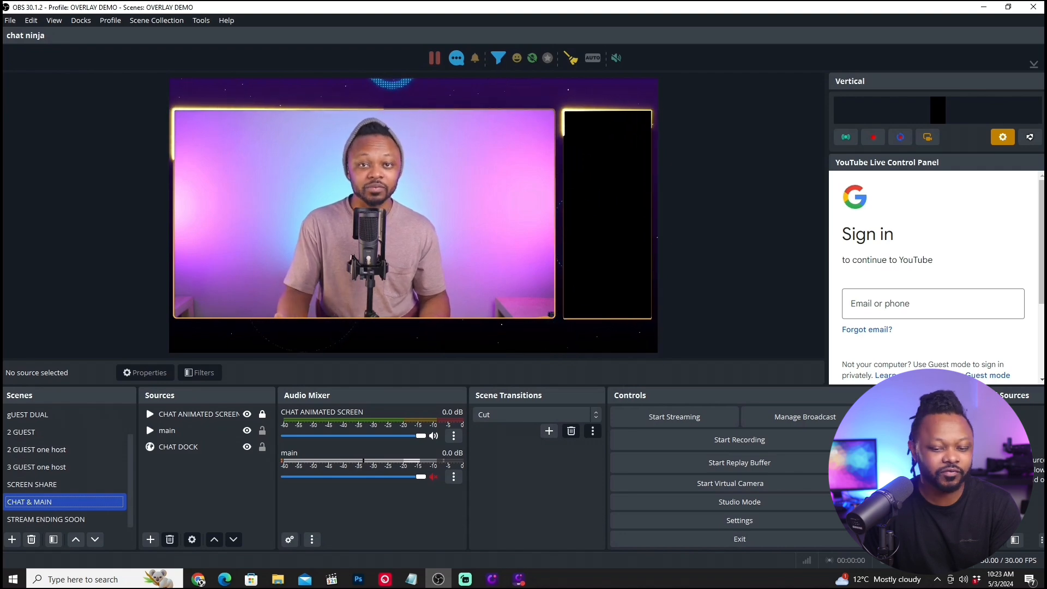
{"action": "left_click", "coordinate": [60, 517]}
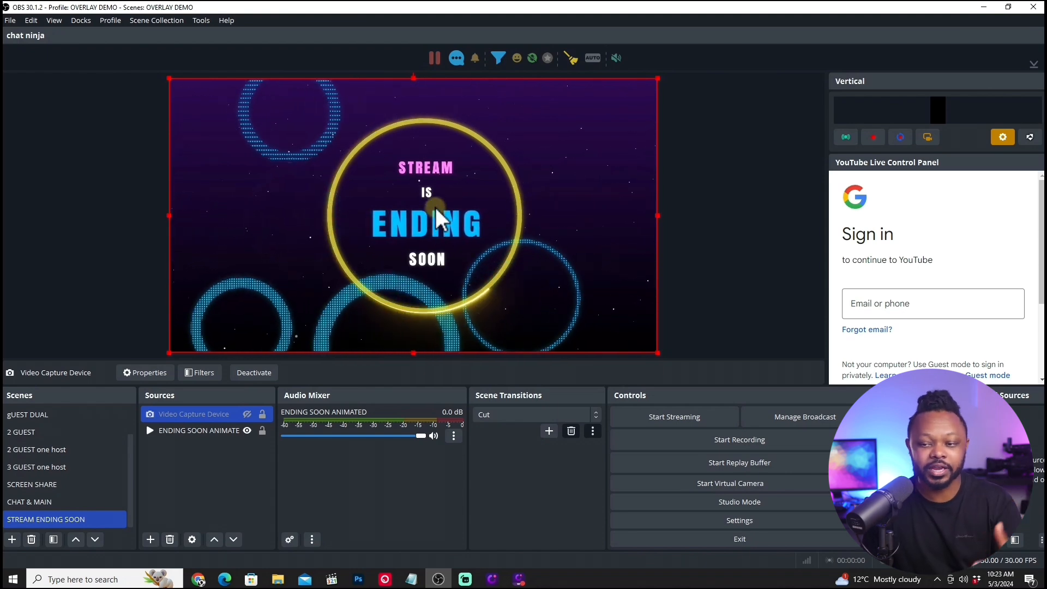
Create a new profile named Youtube Stream and cancel its auto-configuration wizard at the video settings page.
{"action": "left_click", "coordinate": [110, 20]}
{"action": "left_click", "coordinate": [116, 34]}
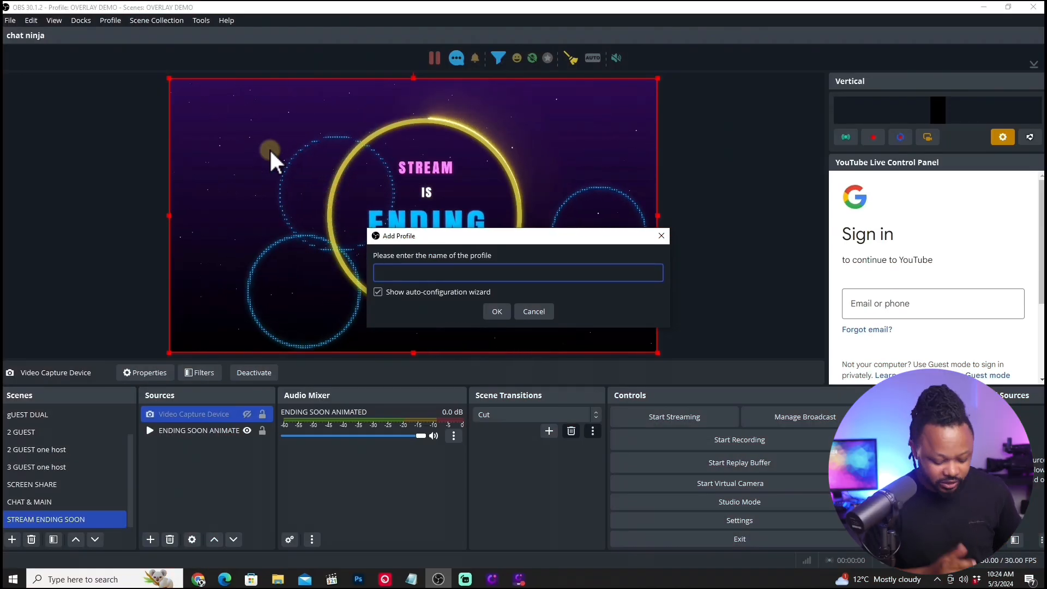
{"action": "type", "text": "Youtube Stream"}
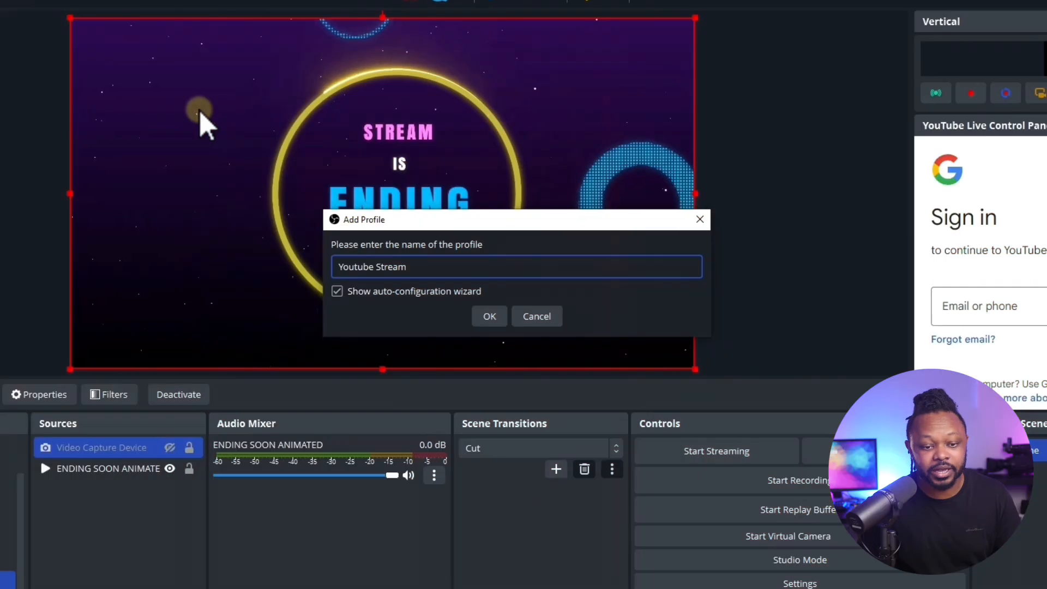
{"action": "left_click", "coordinate": [489, 316]}
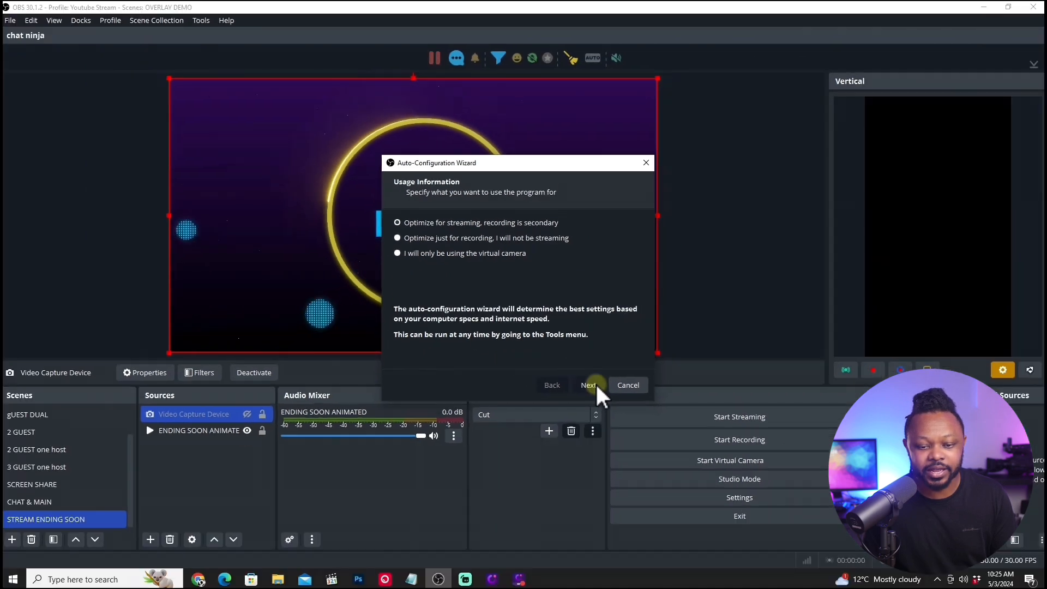
{"action": "left_click", "coordinate": [609, 409]}
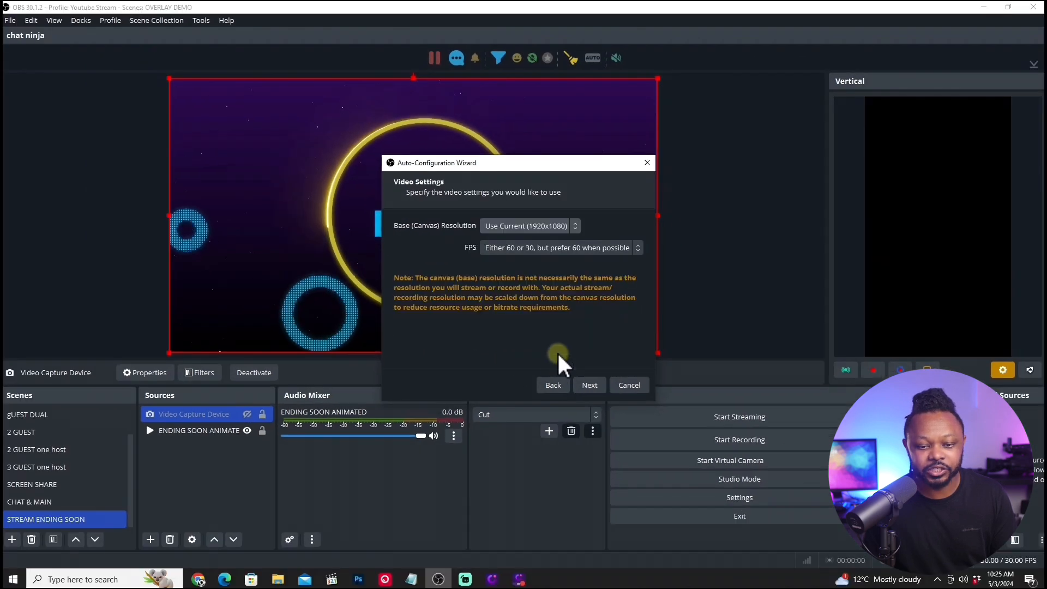
{"action": "left_click", "coordinate": [630, 385]}
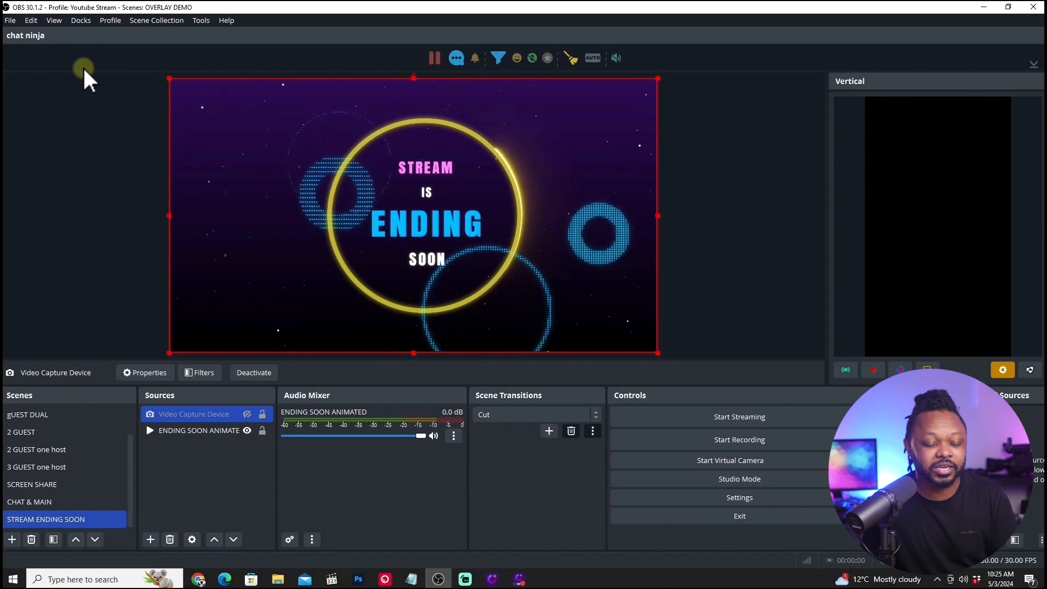
Look through the list of available profiles, including the Youtube Stream profile.
{"action": "left_click", "coordinate": [106, 22]}
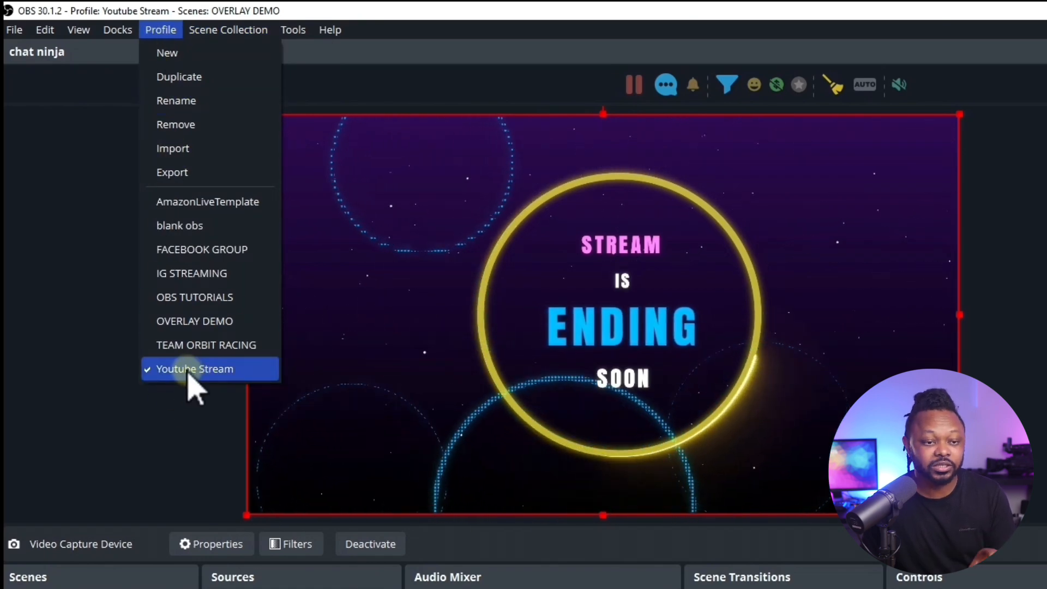
{"action": "key", "text": "Up"}
{"action": "key", "text": "Up"}
{"action": "key", "text": "Up"}
{"action": "key", "text": "Up"}
{"action": "key", "text": "Up"}
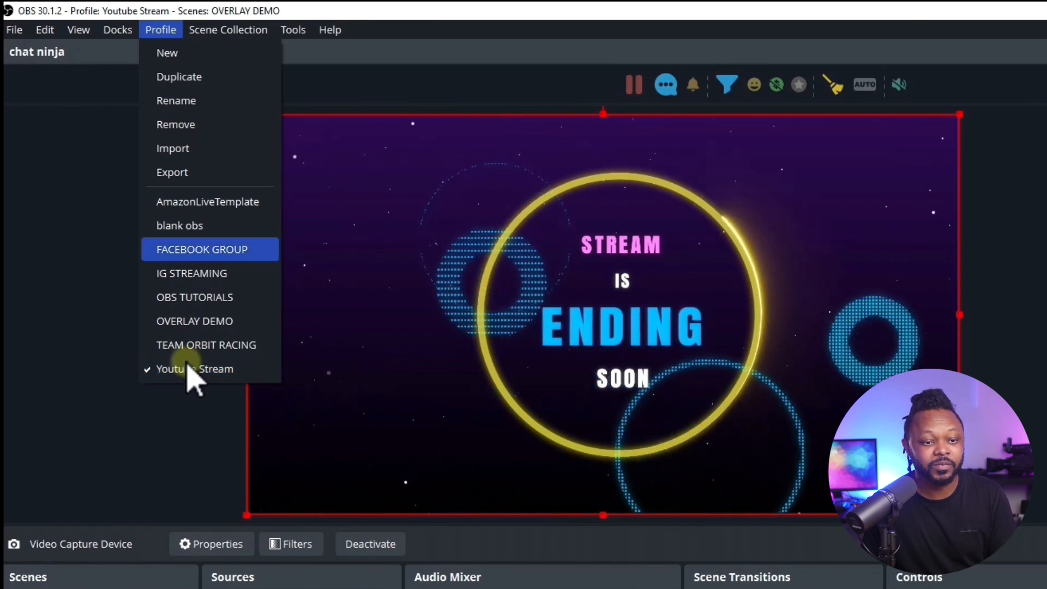
Review the available scene collections and cycle through the current collection's scenes from gUEST DUAL to 3 GUEST one host.
{"action": "mouse_move", "coordinate": [235, 30]}
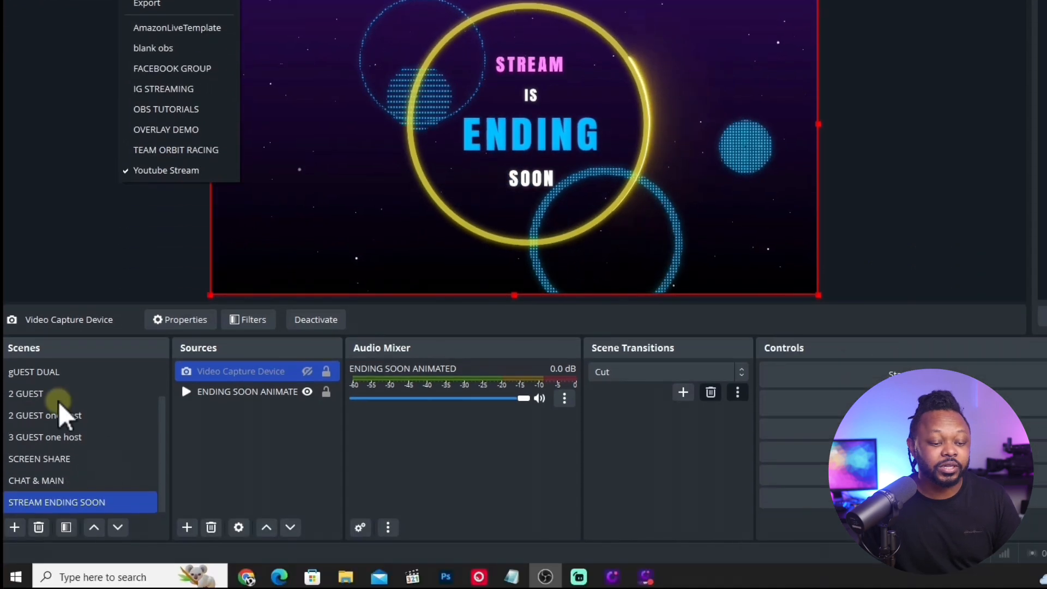
{"action": "left_click", "coordinate": [71, 517]}
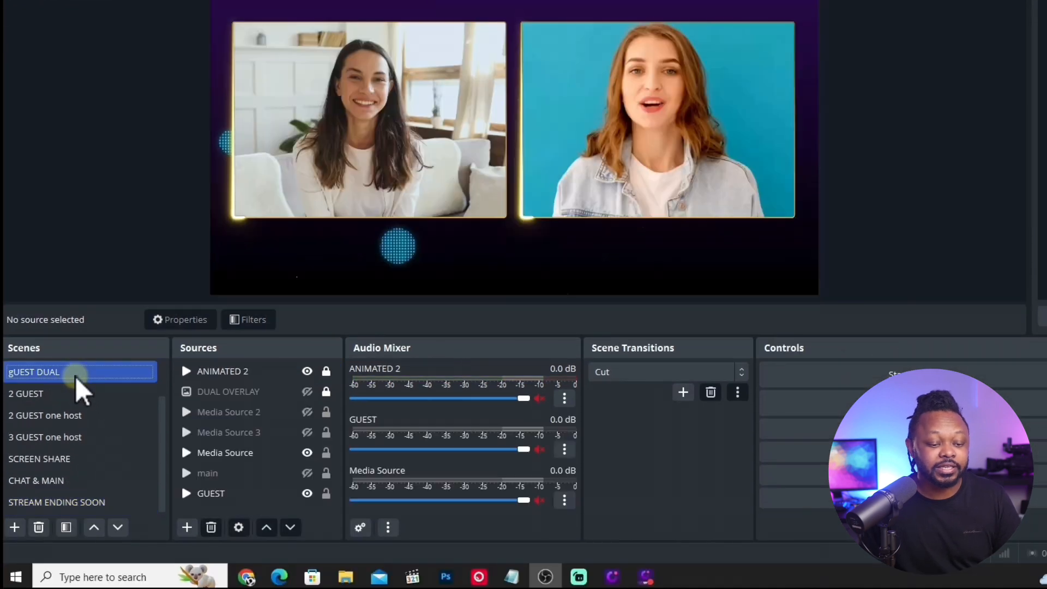
{"action": "left_click", "coordinate": [68, 539]}
{"action": "left_click", "coordinate": [68, 415]}
{"action": "left_click", "coordinate": [69, 432]}
Create a new scene collection named YT Stream Collection.
{"action": "left_click", "coordinate": [182, 27]}
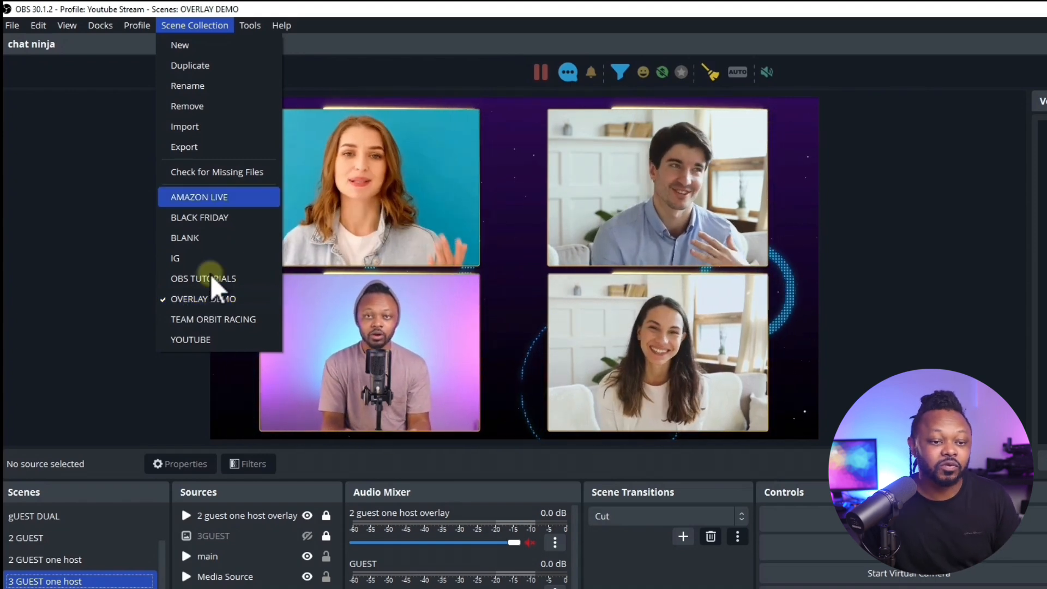
{"action": "left_click", "coordinate": [180, 46]}
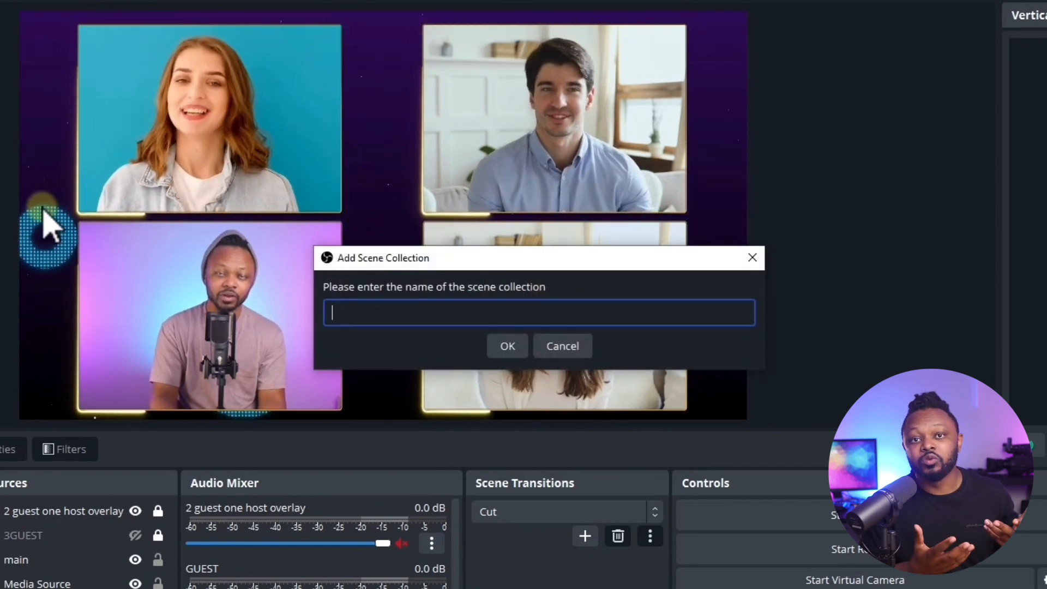
{"action": "type", "text": "Y"}
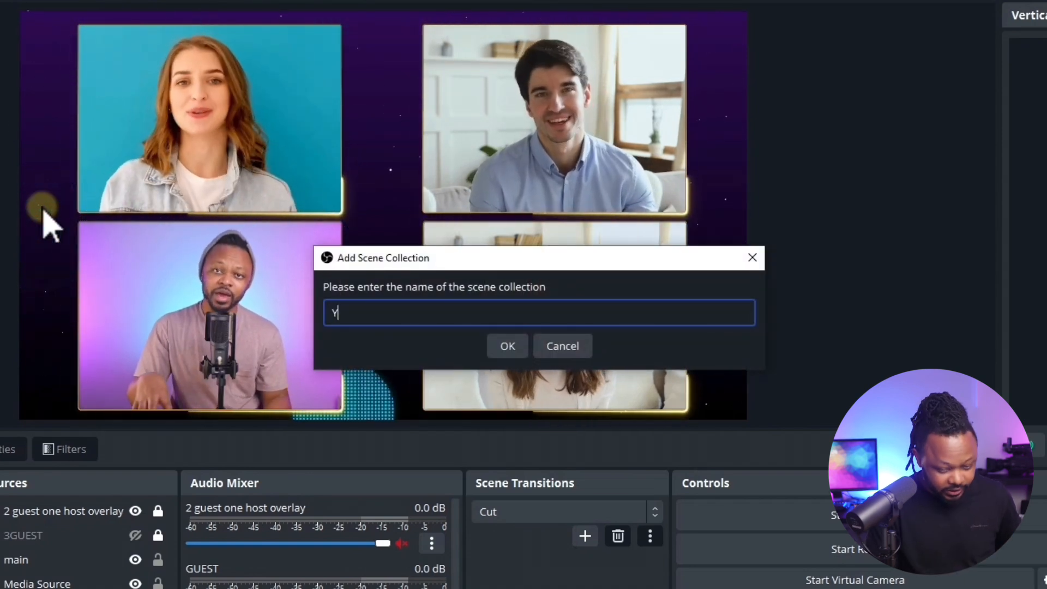
{"action": "type", "text": "T Stream Collection"}
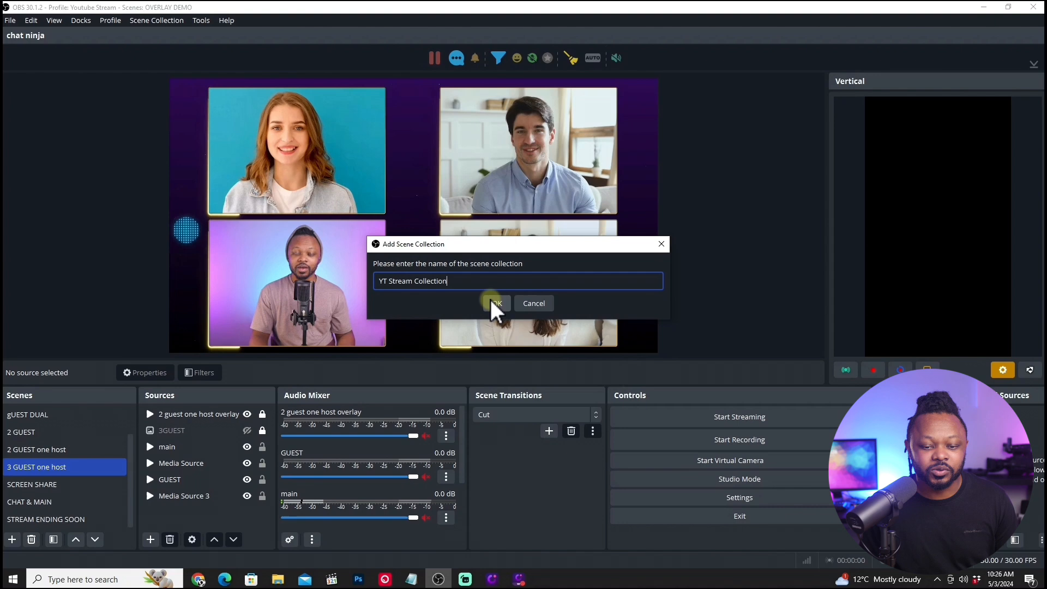
{"action": "left_click", "coordinate": [493, 301]}
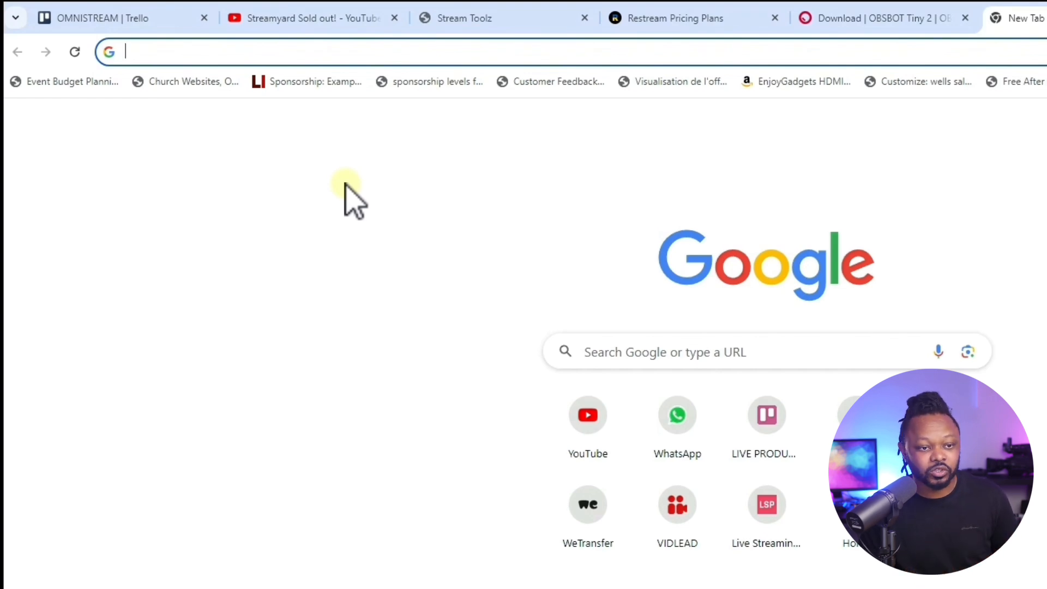
Open streamtoolz.com in Chrome and look over the overlays and templates on its home page.
{"action": "type", "text": "str"}
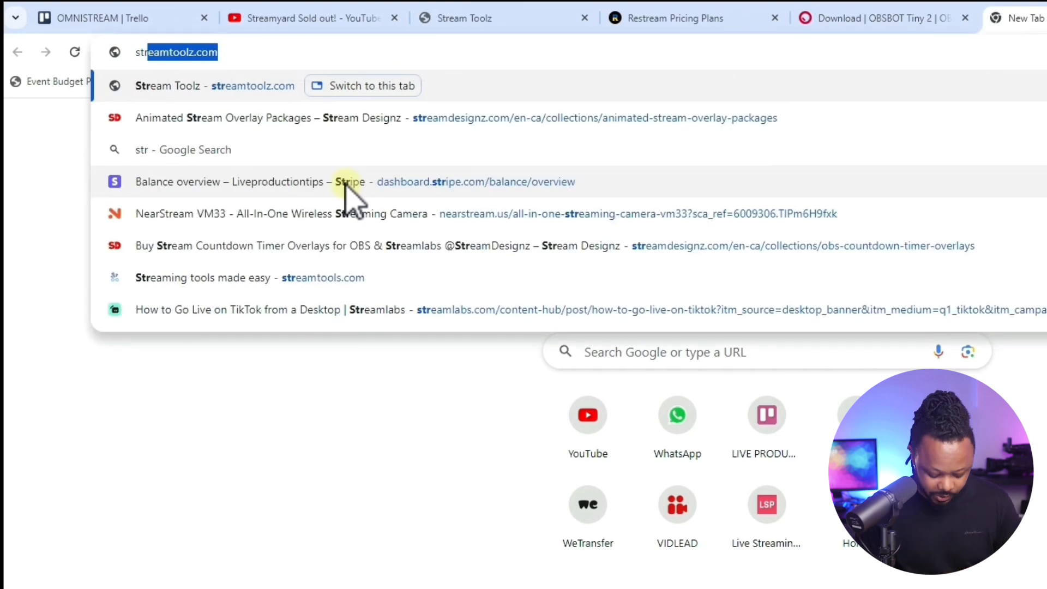
{"action": "key", "text": "Return"}
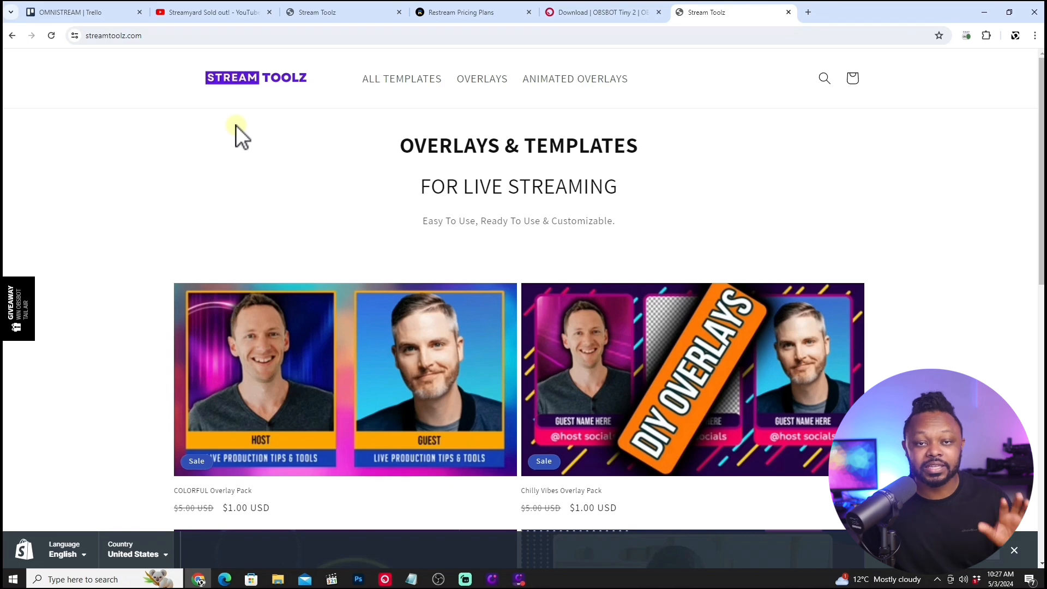
{"action": "scroll", "coordinate": [330, 156], "scroll_direction": "down", "scroll_amount": 4}
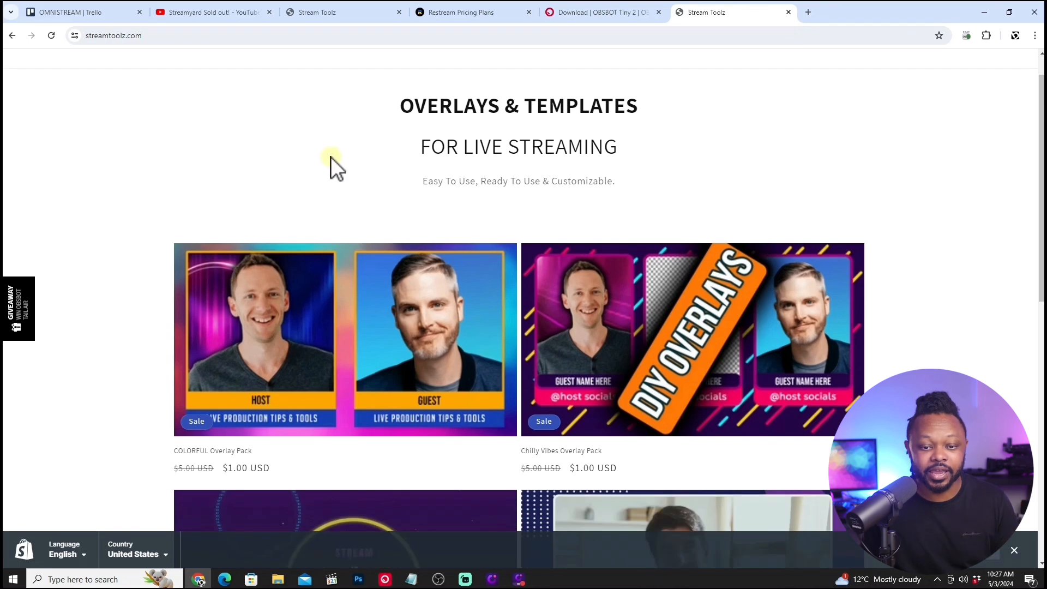
{"action": "scroll", "coordinate": [332, 160], "scroll_direction": "up", "scroll_amount": 4}
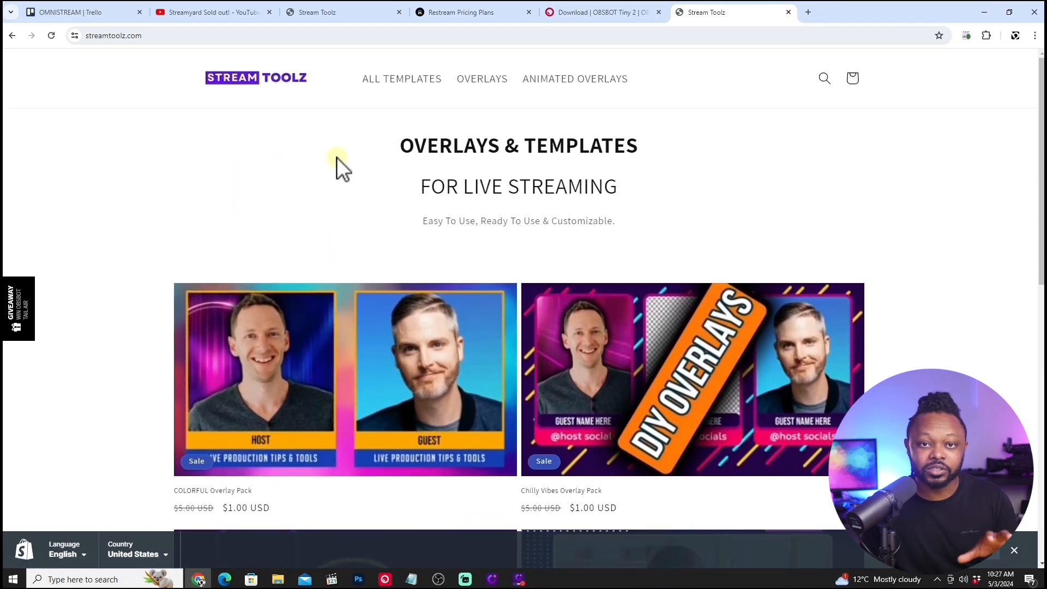
Browse the store's Overlays and Animated Overlays collections.
{"action": "left_click", "coordinate": [482, 82]}
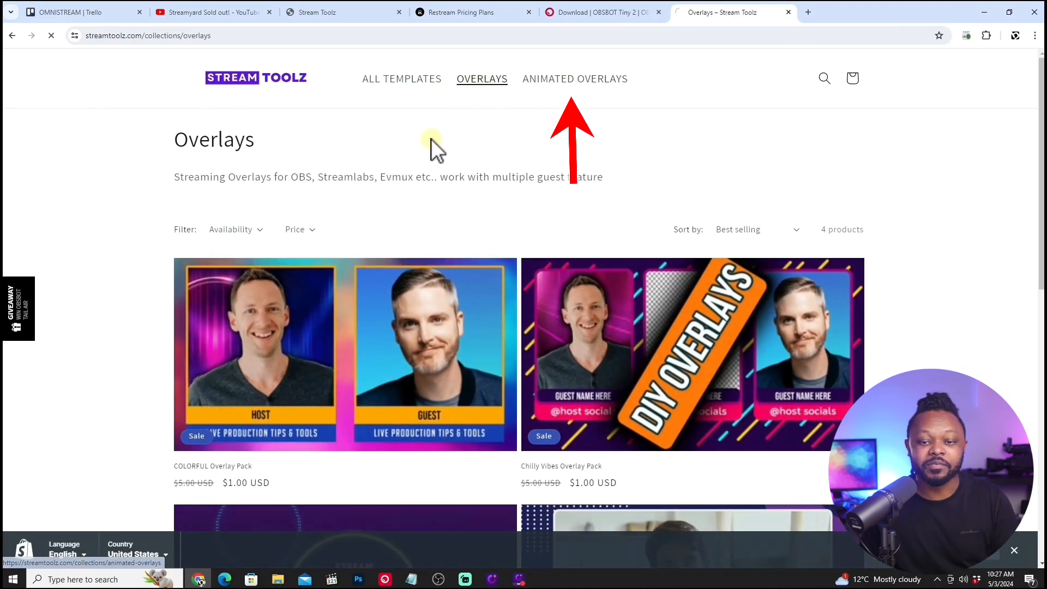
{"action": "scroll", "coordinate": [426, 137], "scroll_direction": "down", "scroll_amount": 3}
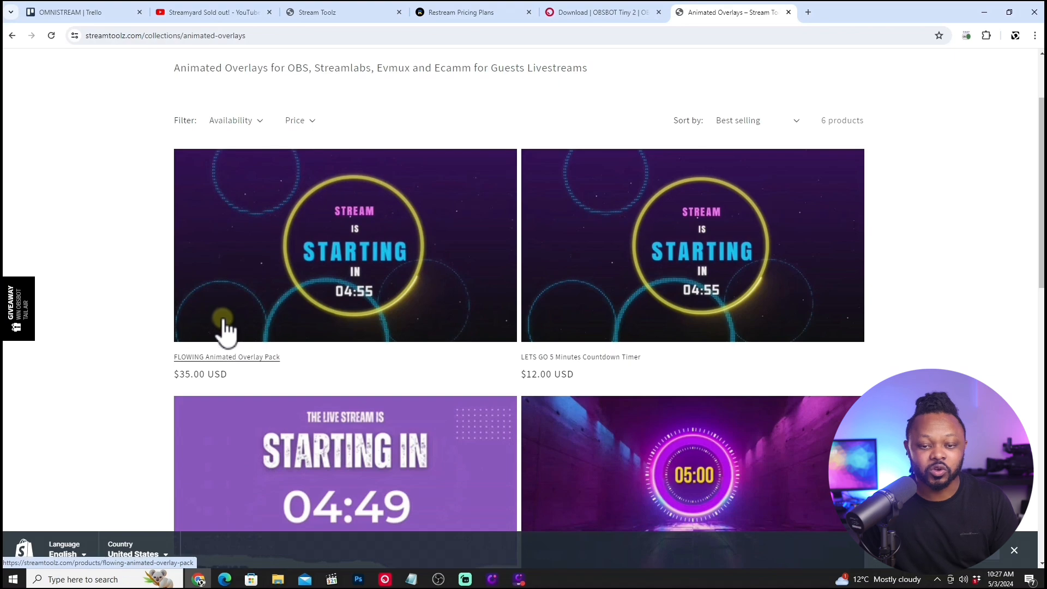
{"action": "scroll", "coordinate": [352, 314], "scroll_direction": "down", "scroll_amount": 2}
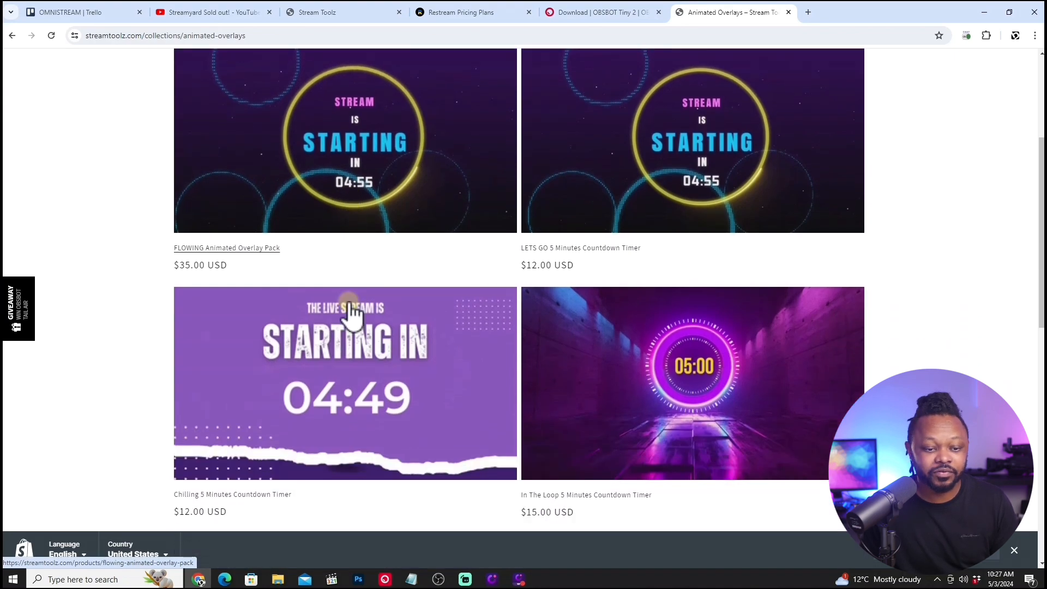
{"action": "scroll", "coordinate": [349, 309], "scroll_direction": "down", "scroll_amount": 3}
Open the Chilling 5 Minutes Countdown Timer product page and examine its description and video preview.
{"action": "left_click", "coordinate": [335, 257]}
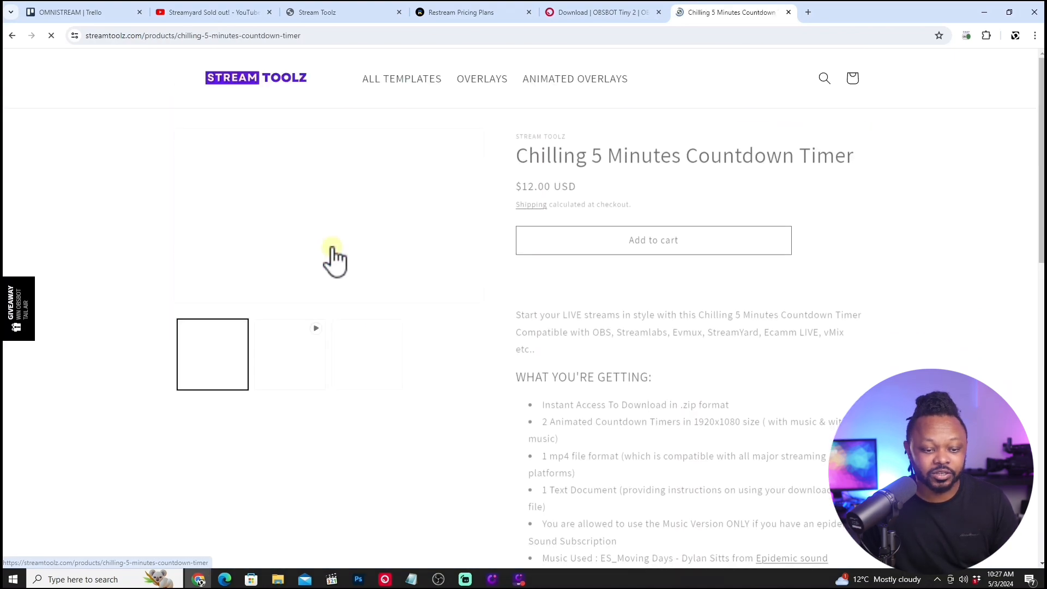
{"action": "scroll", "coordinate": [343, 234], "scroll_direction": "down", "scroll_amount": 4}
{"action": "scroll", "coordinate": [577, 358], "scroll_direction": "down", "scroll_amount": 5}
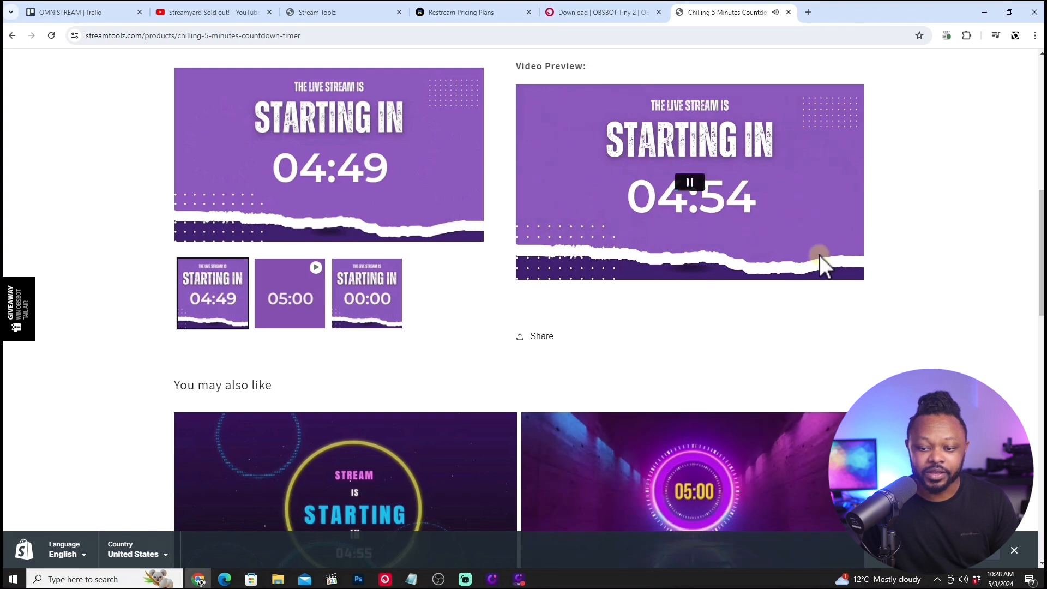
{"action": "scroll", "coordinate": [631, 362], "scroll_direction": "down", "scroll_amount": 2}
{"action": "scroll", "coordinate": [631, 368], "scroll_direction": "up", "scroll_amount": 1}
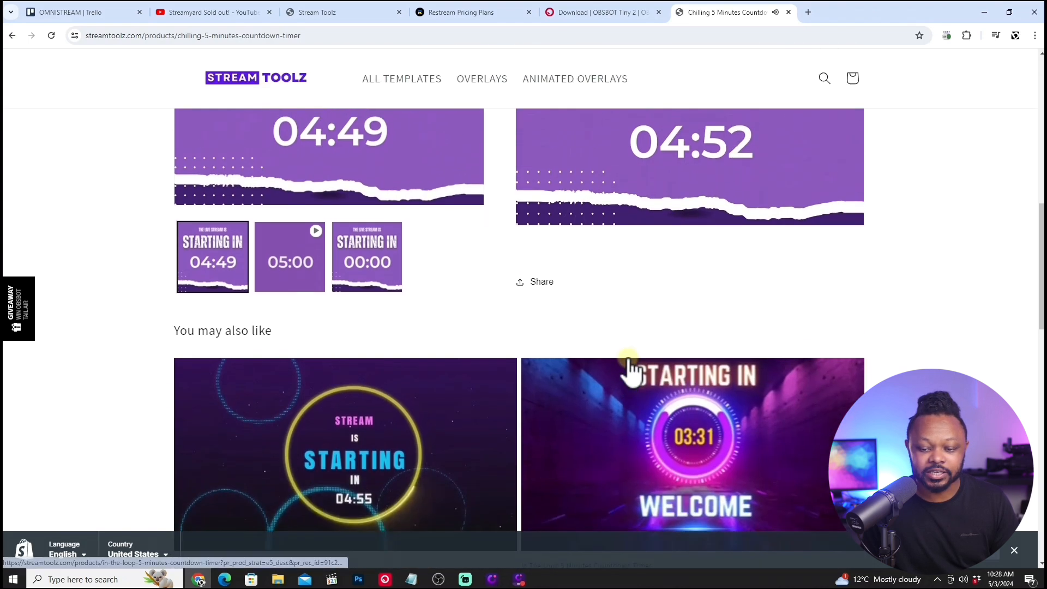
Open the In The Loop 5 Minutes Countdown Timer product page from the recommendations and examine its description and video preview.
{"action": "scroll", "coordinate": [673, 374], "scroll_direction": "down", "scroll_amount": 2}
{"action": "left_click", "coordinate": [690, 356]}
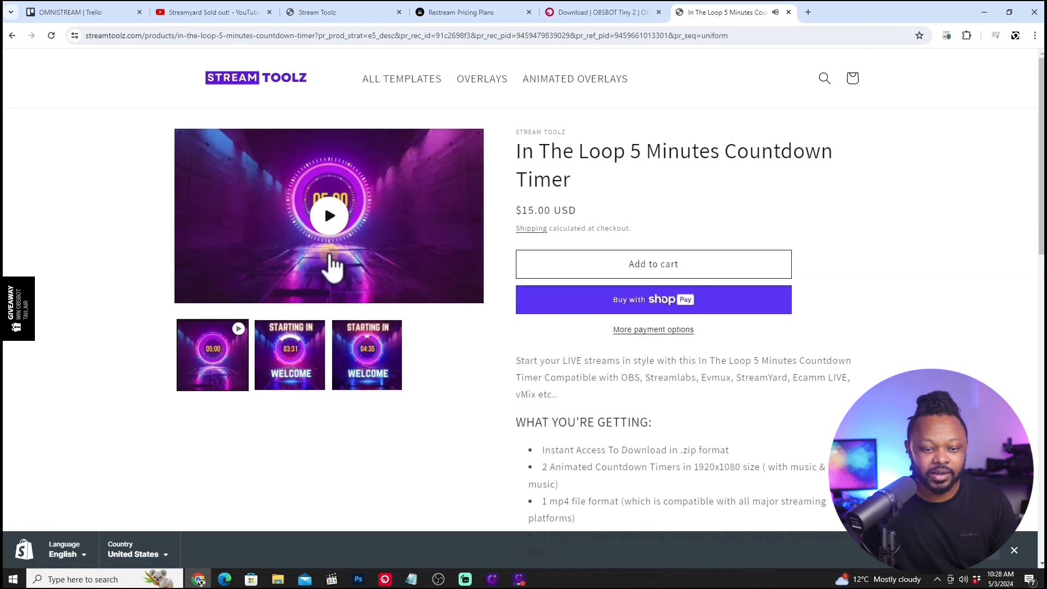
{"action": "scroll", "coordinate": [561, 362], "scroll_direction": "down", "scroll_amount": 3}
{"action": "scroll", "coordinate": [567, 374], "scroll_direction": "up", "scroll_amount": 2}
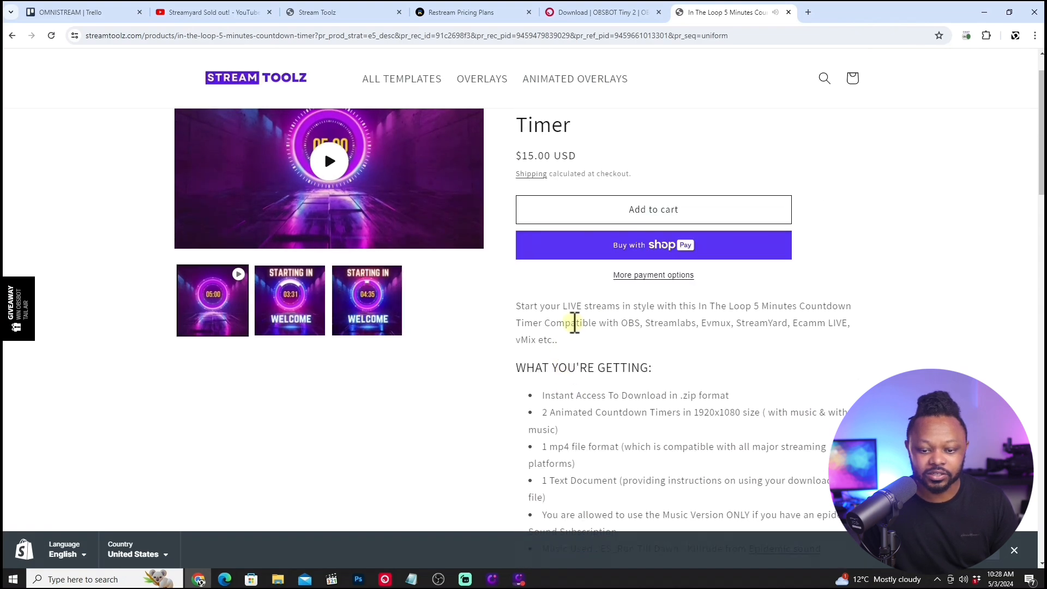
{"action": "scroll", "coordinate": [545, 382], "scroll_direction": "up", "scroll_amount": 1}
{"action": "scroll", "coordinate": [533, 425], "scroll_direction": "down", "scroll_amount": 7}
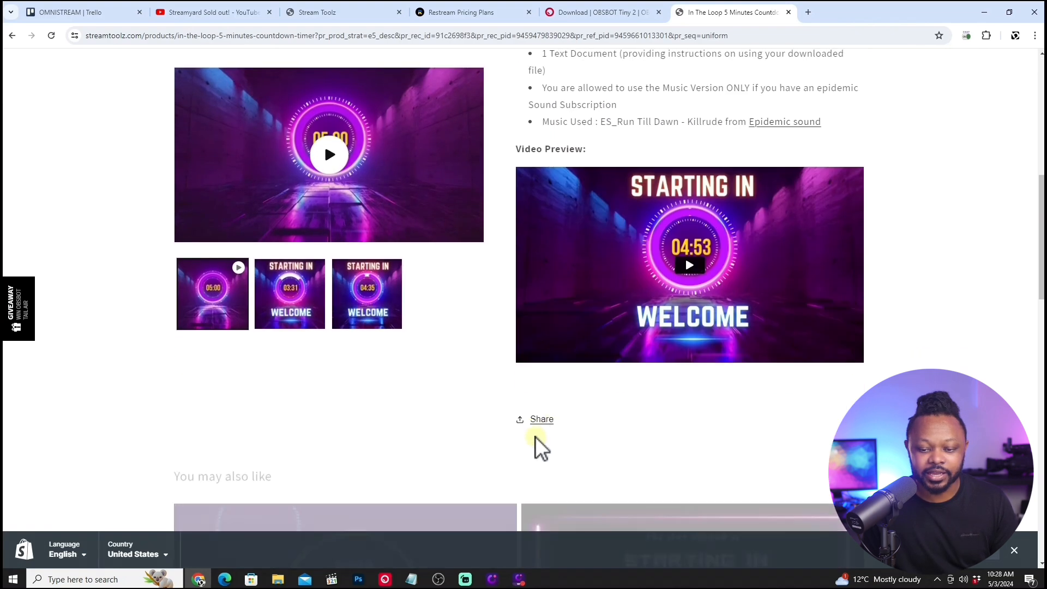
Play the video preview of the In The Loop 5 Minutes Countdown Timer and review the product's description.
{"action": "left_click", "coordinate": [686, 269]}
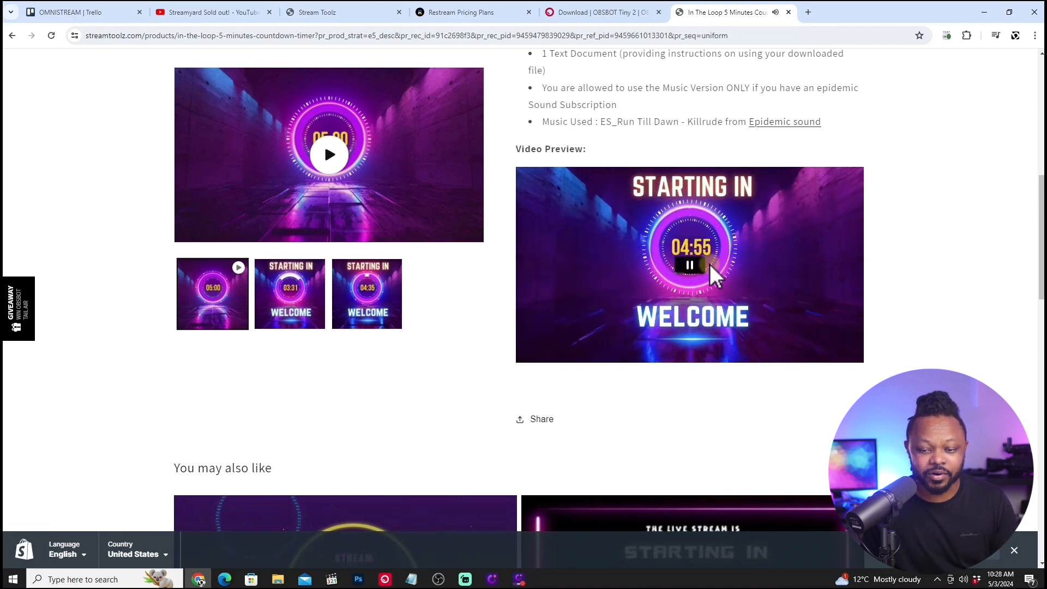
{"action": "scroll", "coordinate": [491, 382], "scroll_direction": "up", "scroll_amount": 7}
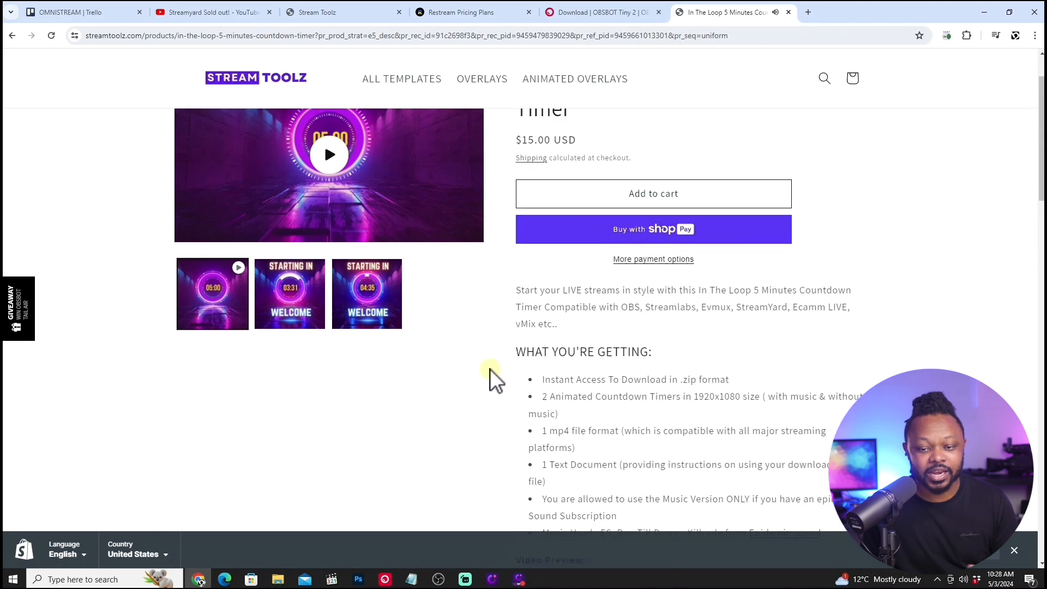
{"action": "scroll", "coordinate": [491, 381], "scroll_direction": "up", "scroll_amount": 2}
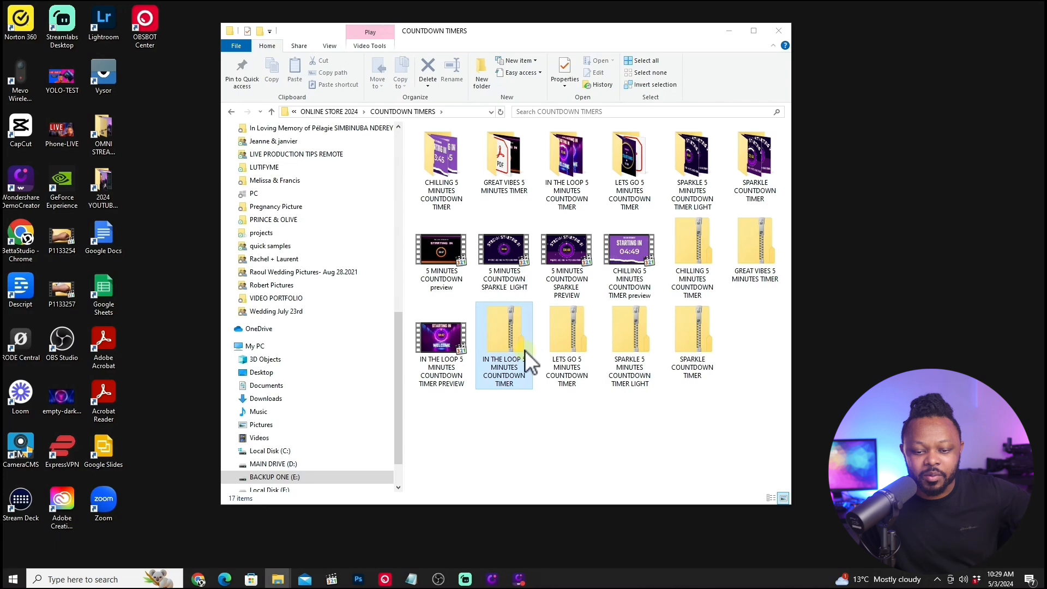
Switch to the COUNTDOWN TIMERS folder in File Explorer and open the contents of IN THE LOOP 5 MINUTES COUNTDOWN TIMER.
{"action": "left_click", "coordinate": [514, 357]}
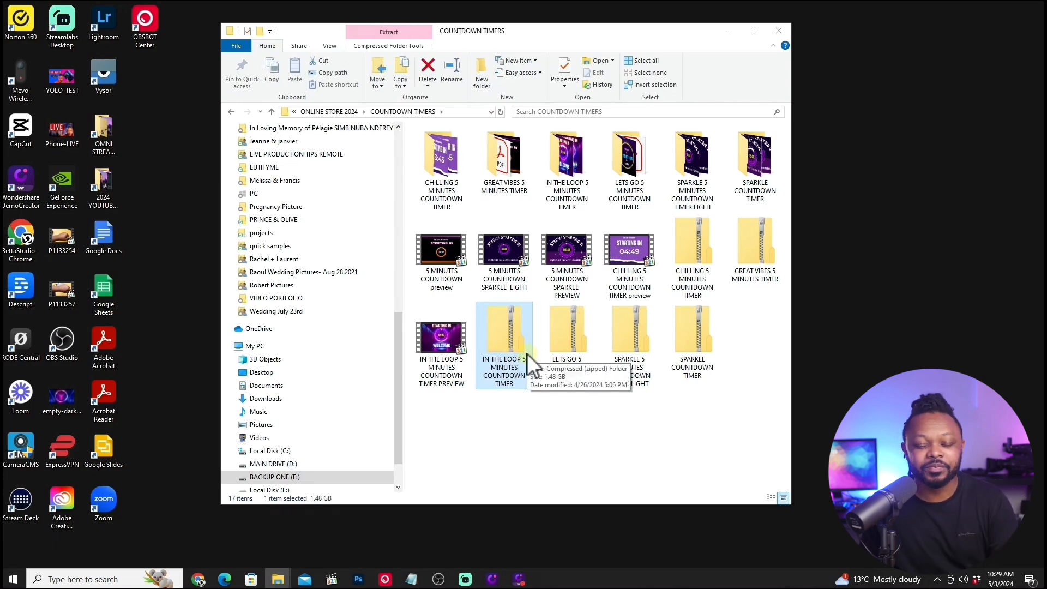
{"action": "right_click", "coordinate": [511, 338]}
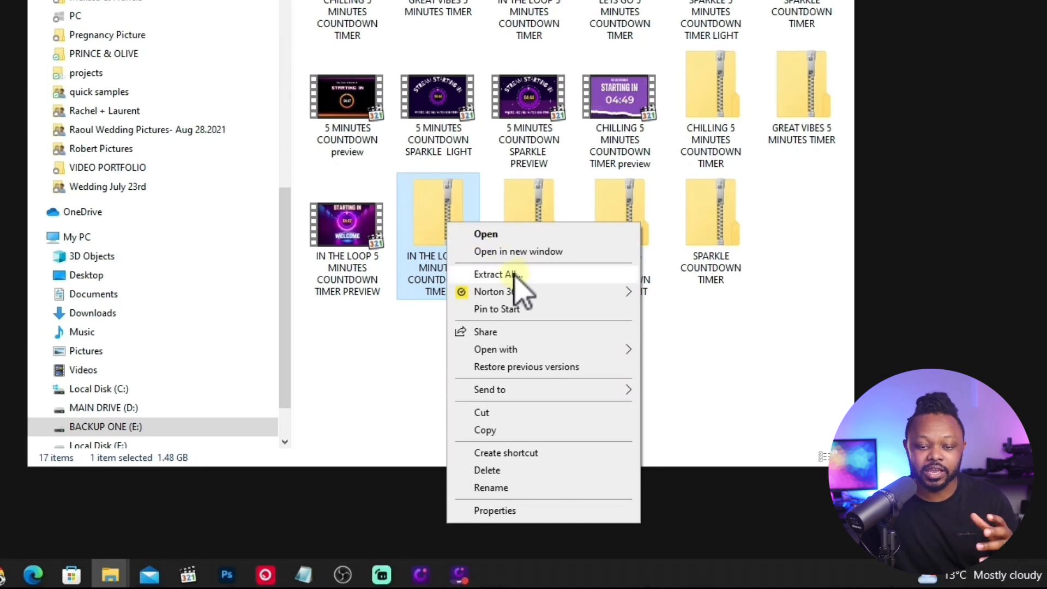
{"action": "left_click", "coordinate": [443, 212]}
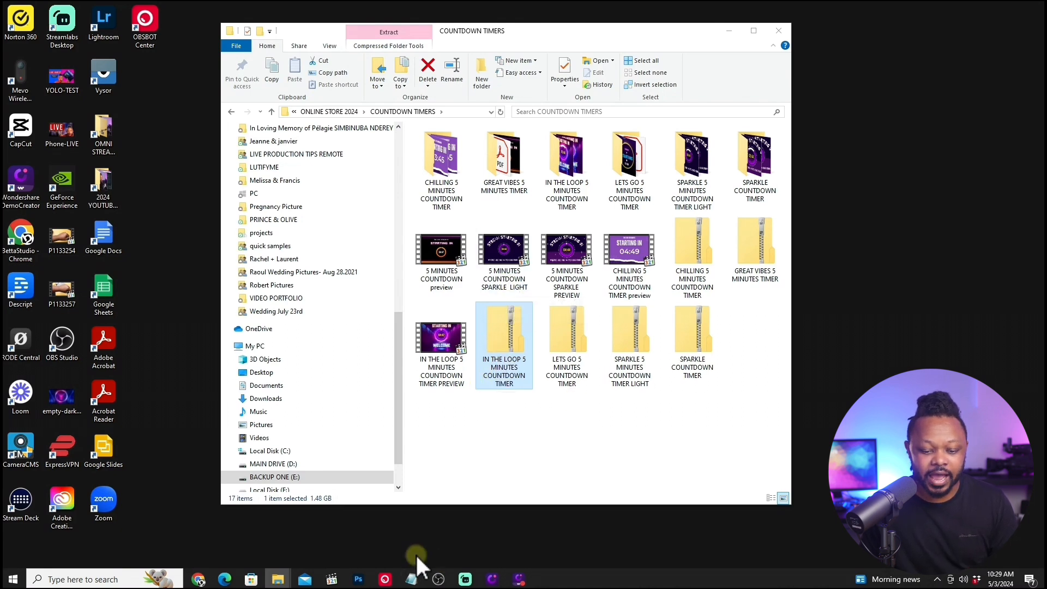
{"action": "left_click", "coordinate": [455, 356]}
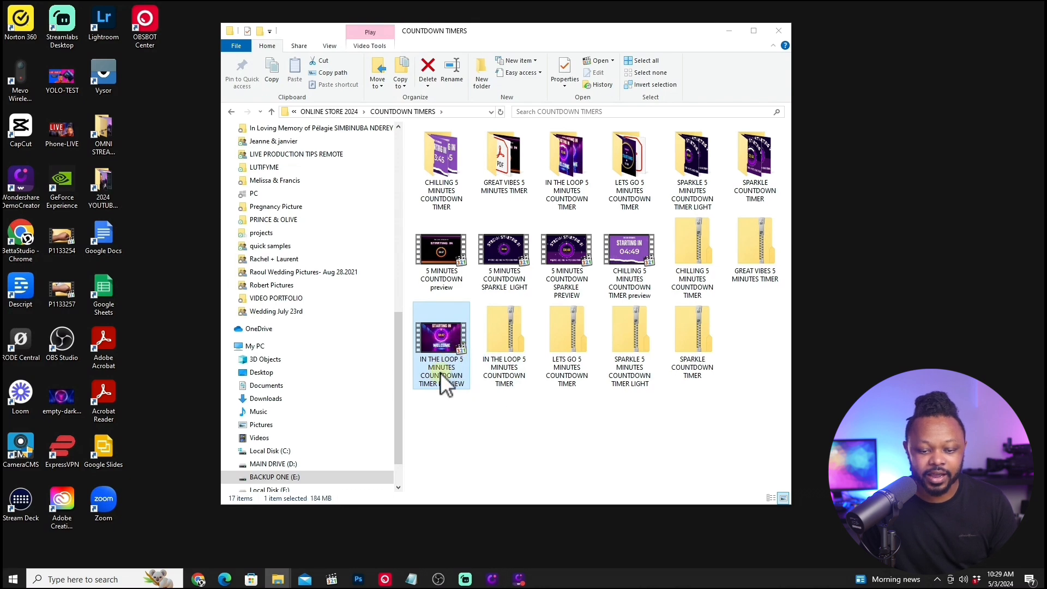
{"action": "double_click", "coordinate": [504, 335]}
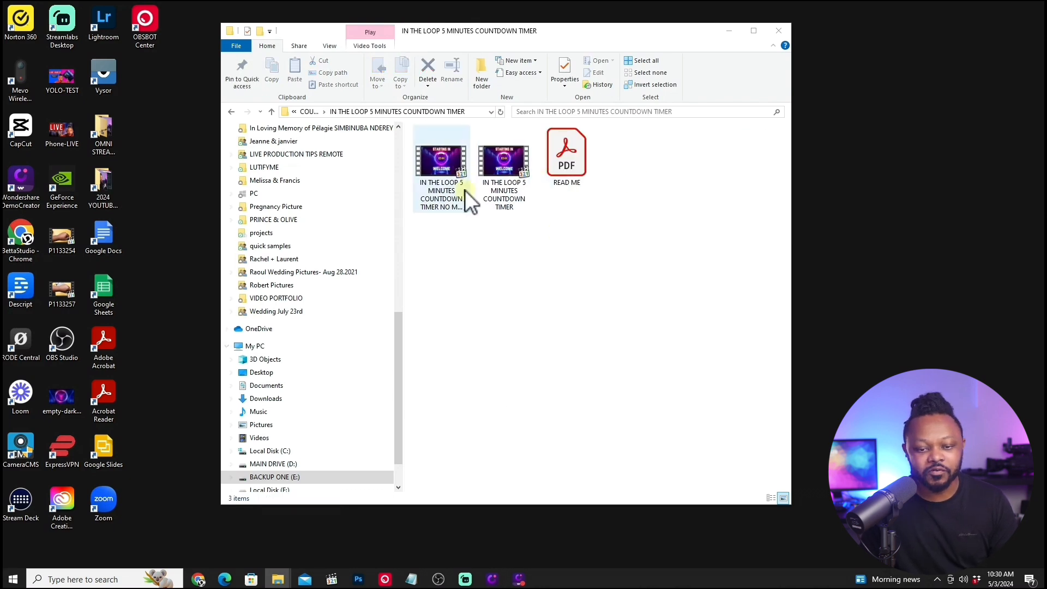
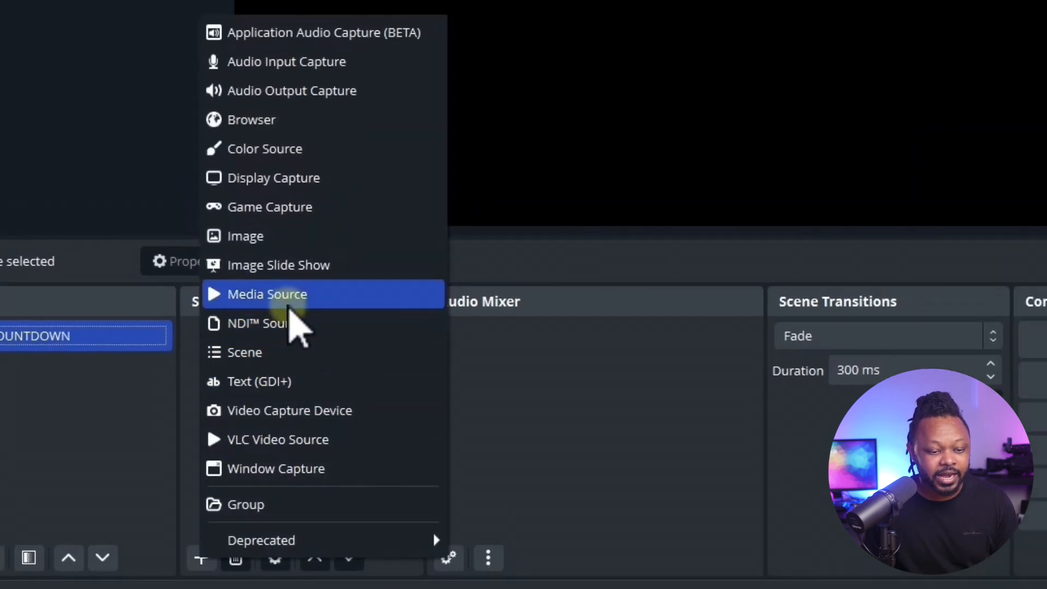
Add a Media Source named 5 MINUTES COUNTDOWN that uses the local file IN THE LOOP 5 MINUTES COUNTDOWN TIMER from the COUNTDOWN TIMERS folder on BACKUP ONE (E:).
{"action": "left_click", "coordinate": [264, 204]}
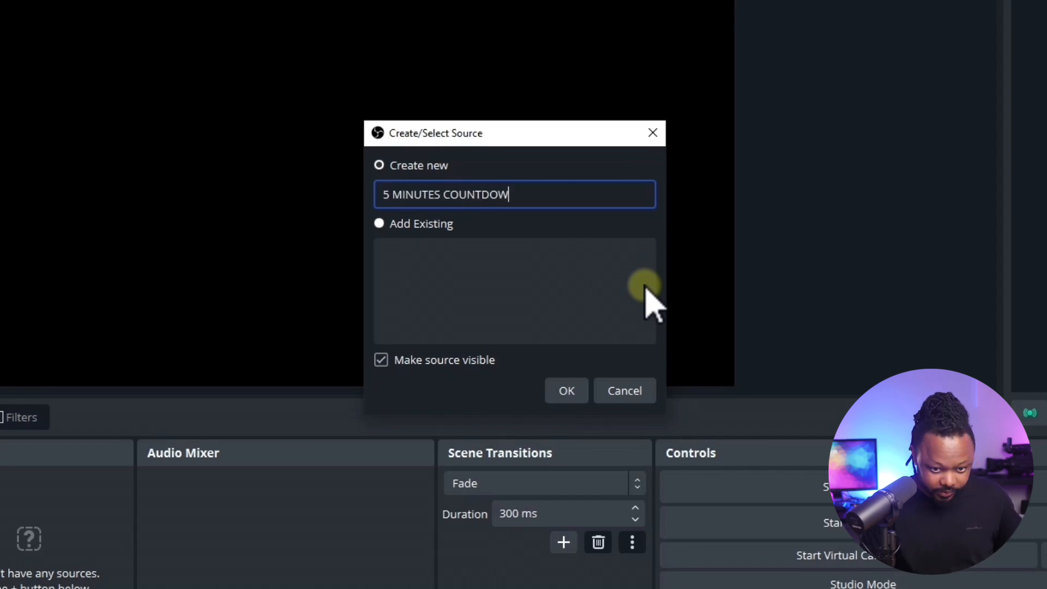
{"action": "left_click", "coordinate": [557, 391]}
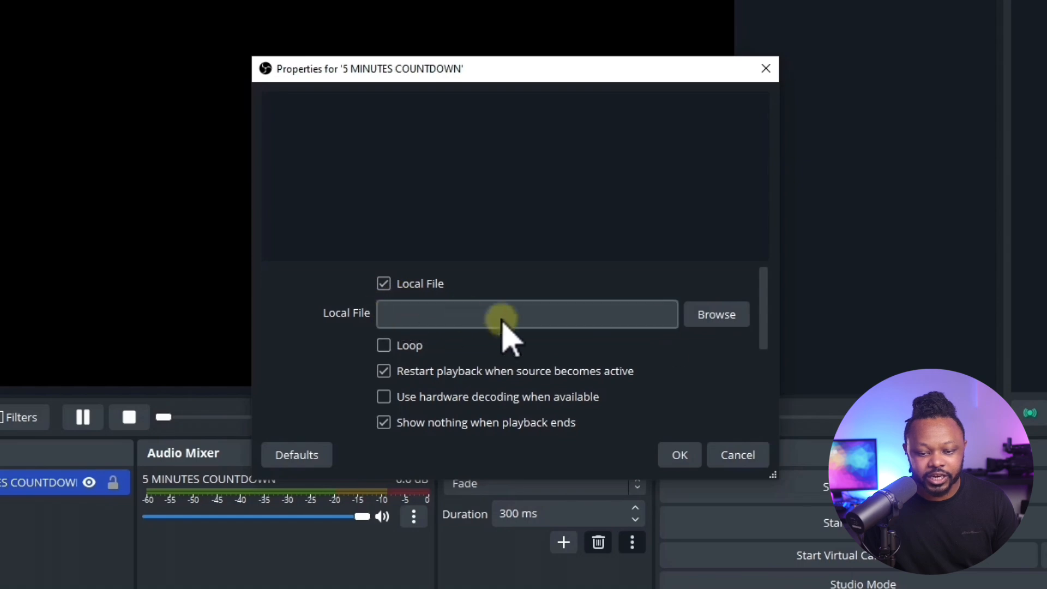
{"action": "left_click", "coordinate": [710, 314]}
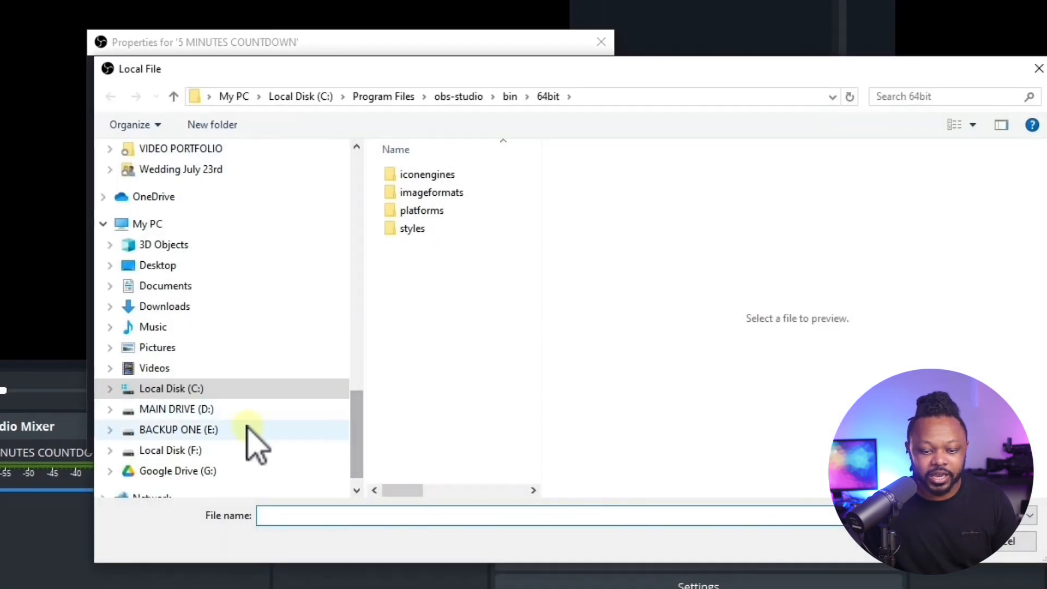
{"action": "scroll", "coordinate": [251, 429], "scroll_direction": "down", "scroll_amount": 1}
{"action": "left_click", "coordinate": [180, 389]}
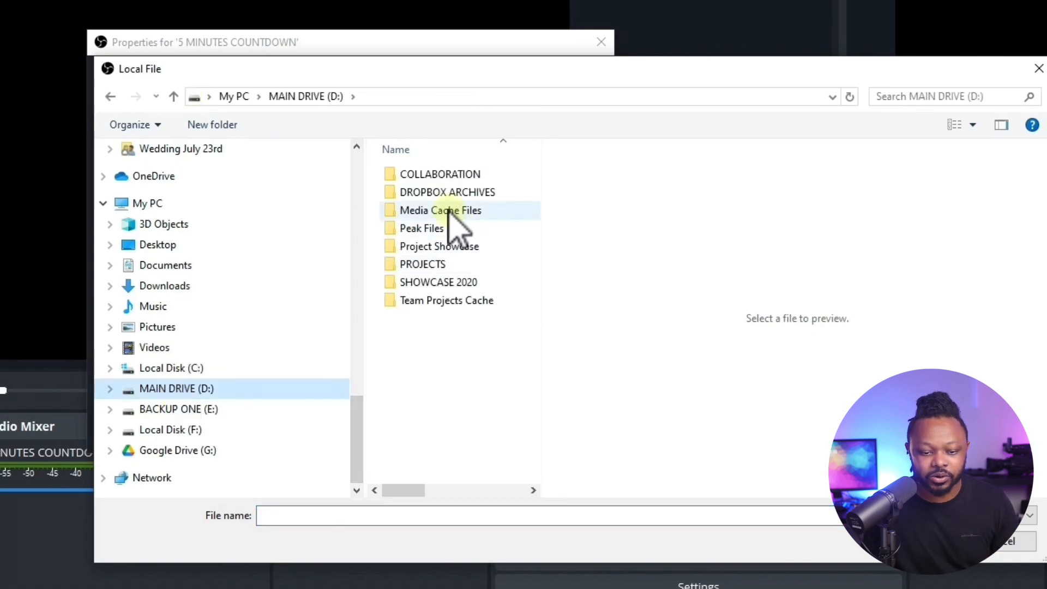
{"action": "left_click", "coordinate": [169, 409]}
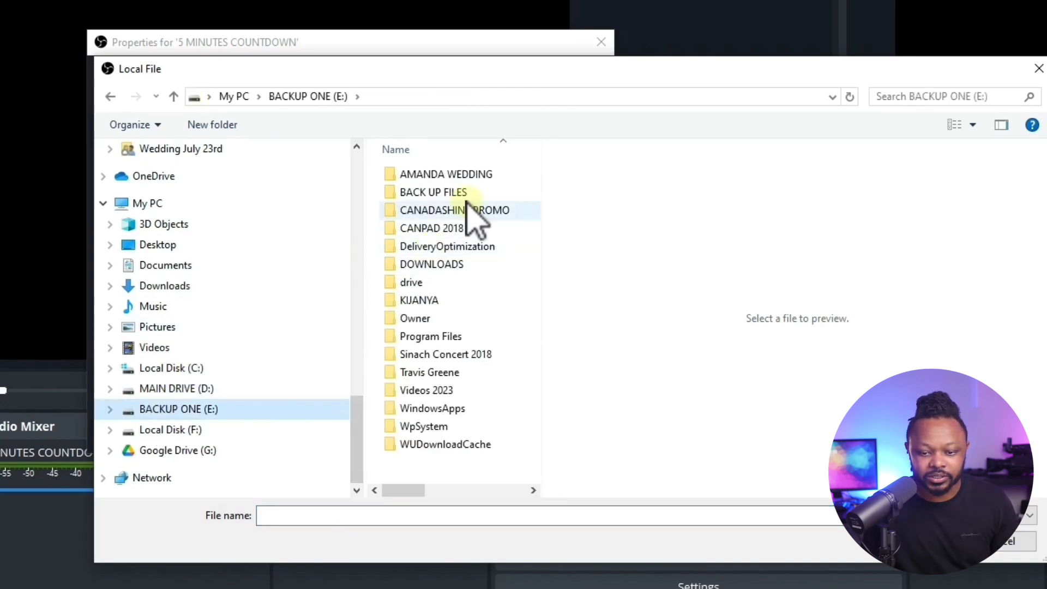
{"action": "double_click", "coordinate": [437, 192]}
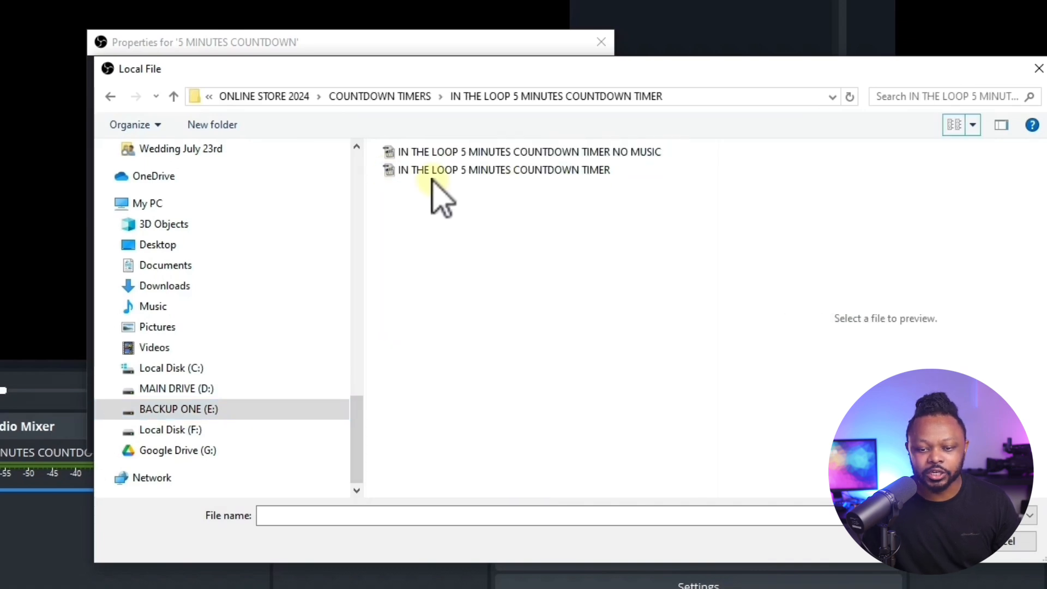
{"action": "left_click", "coordinate": [566, 171]}
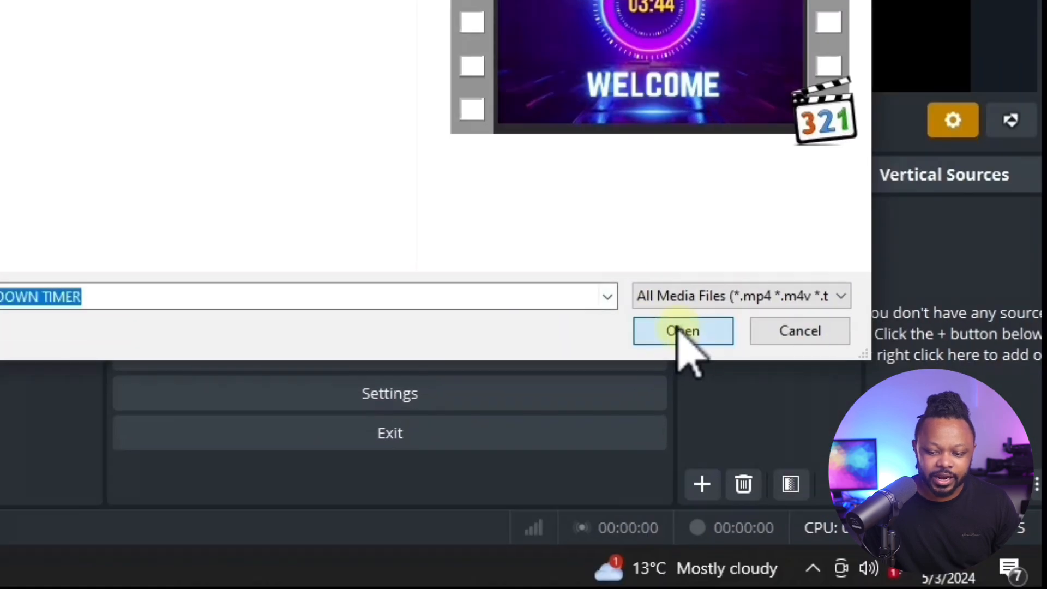
{"action": "left_click", "coordinate": [682, 331]}
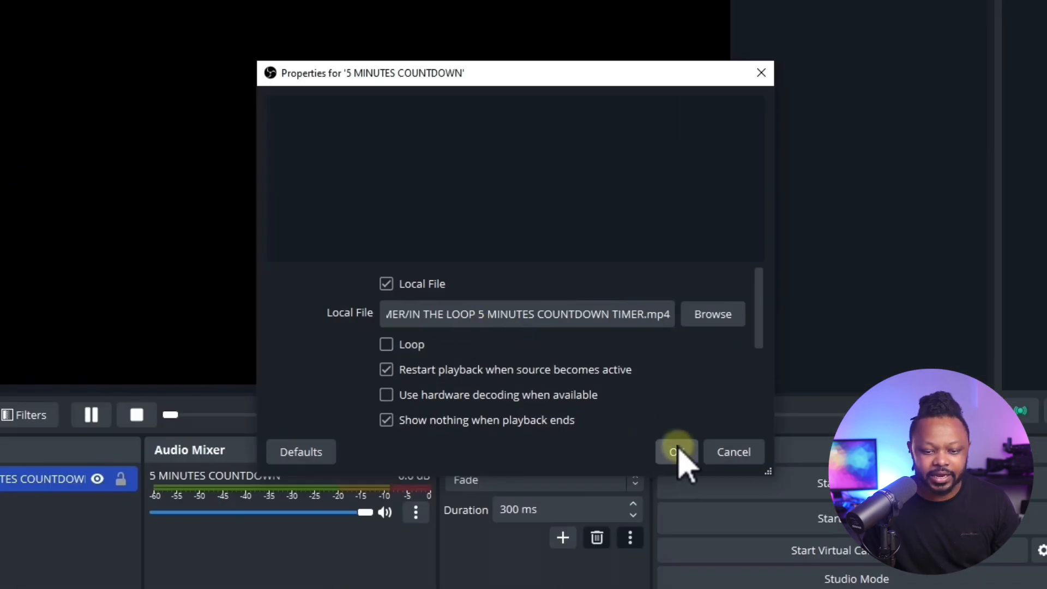
{"action": "left_click", "coordinate": [678, 451]}
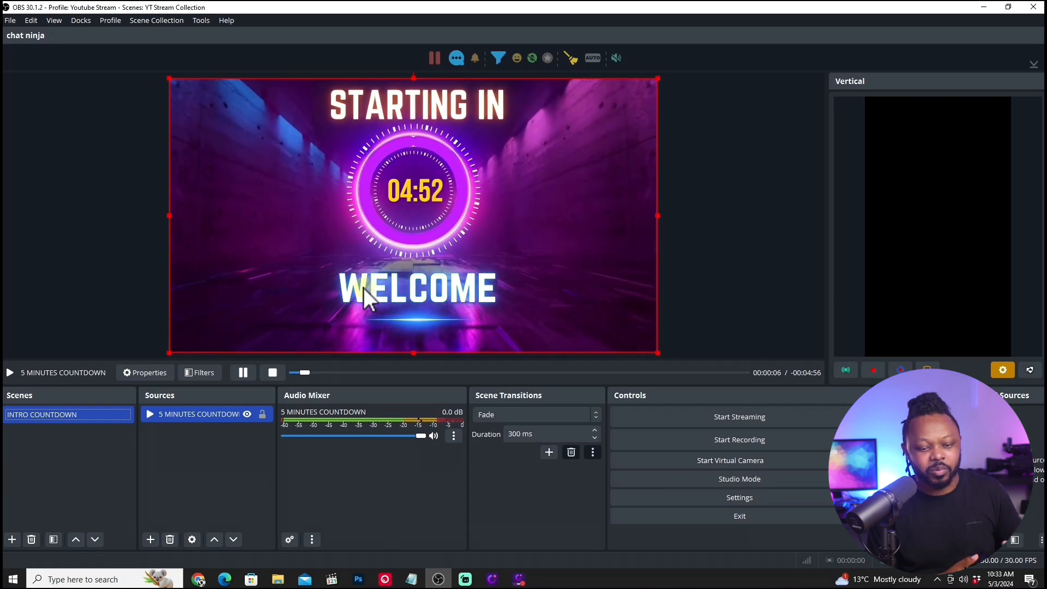
Test the media playback of the 5 MINUTES COUNTDOWN source by resuming, pausing and stopping it.
{"action": "left_click", "coordinate": [213, 412]}
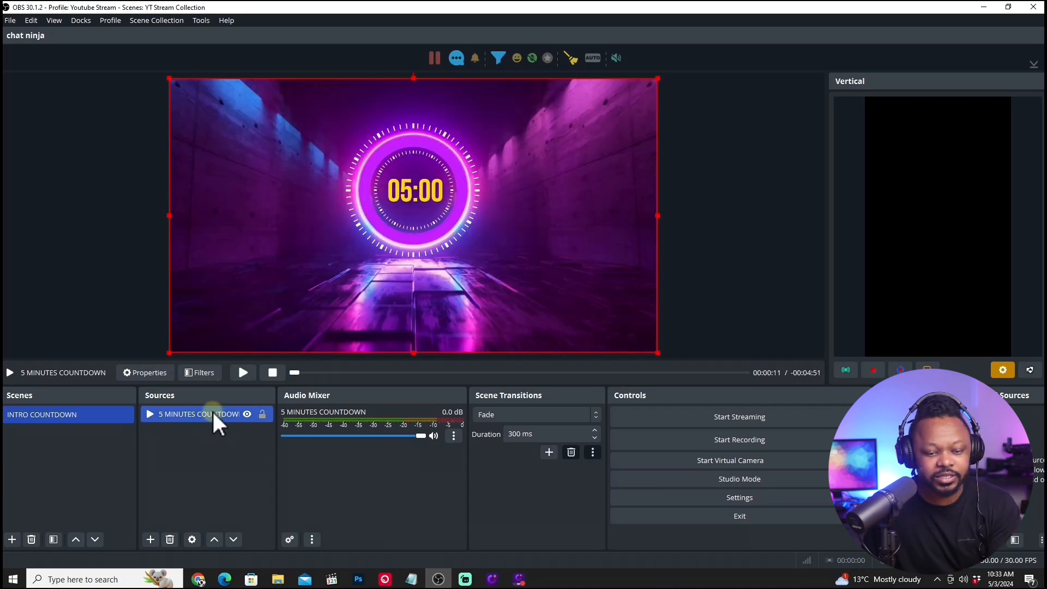
{"action": "left_click", "coordinate": [243, 373]}
{"action": "left_click", "coordinate": [244, 372]}
{"action": "left_click", "coordinate": [272, 373]}
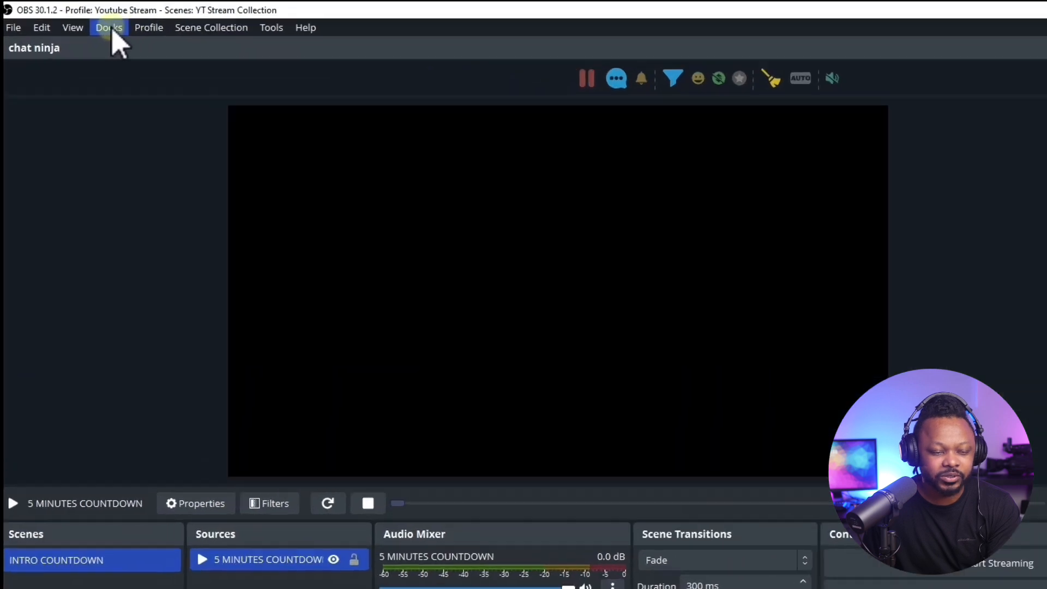
Hide the Vertical, Vertical Sources and Vertical Scenes docks from the workspace.
{"action": "left_click", "coordinate": [80, 20]}
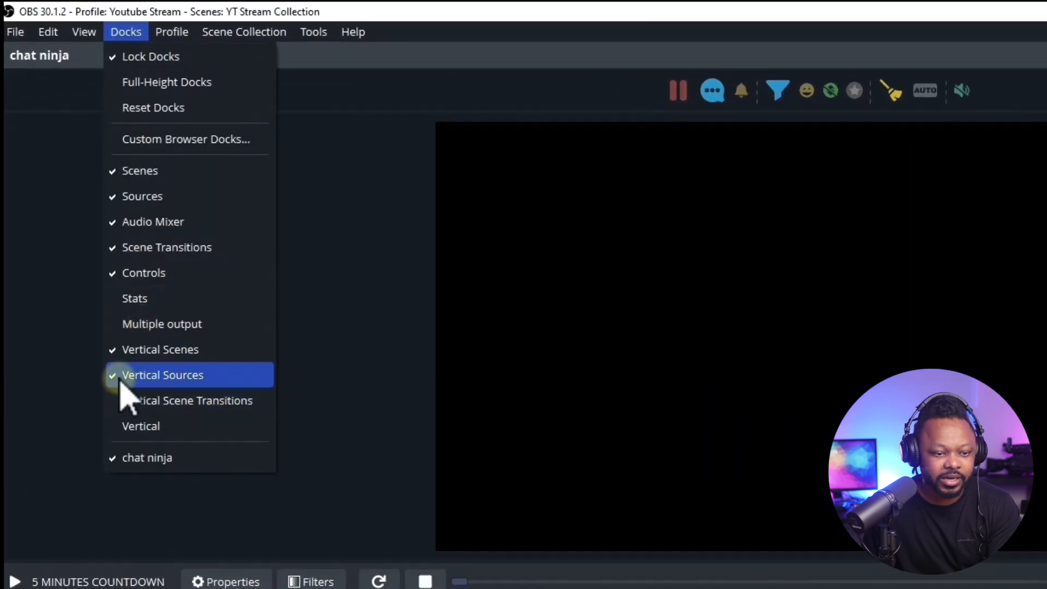
{"action": "left_click", "coordinate": [126, 377]}
{"action": "left_click", "coordinate": [126, 32]}
{"action": "left_click", "coordinate": [134, 352]}
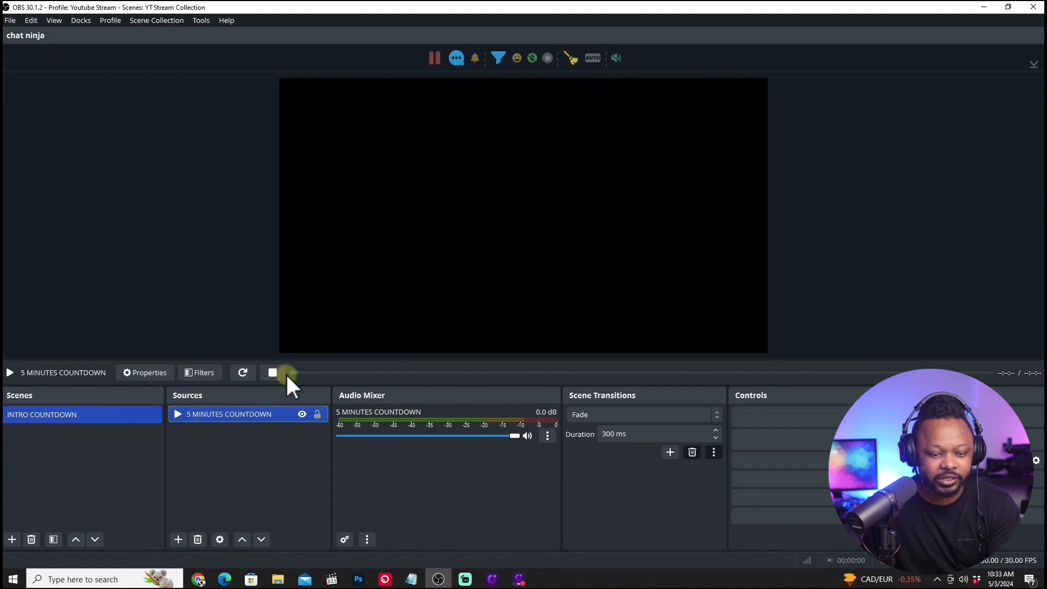
Restart and pause the countdown, and set the audio monitoring of 5 MINUTES COUNTDOWN to Monitor and Output.
{"action": "left_click", "coordinate": [243, 373]}
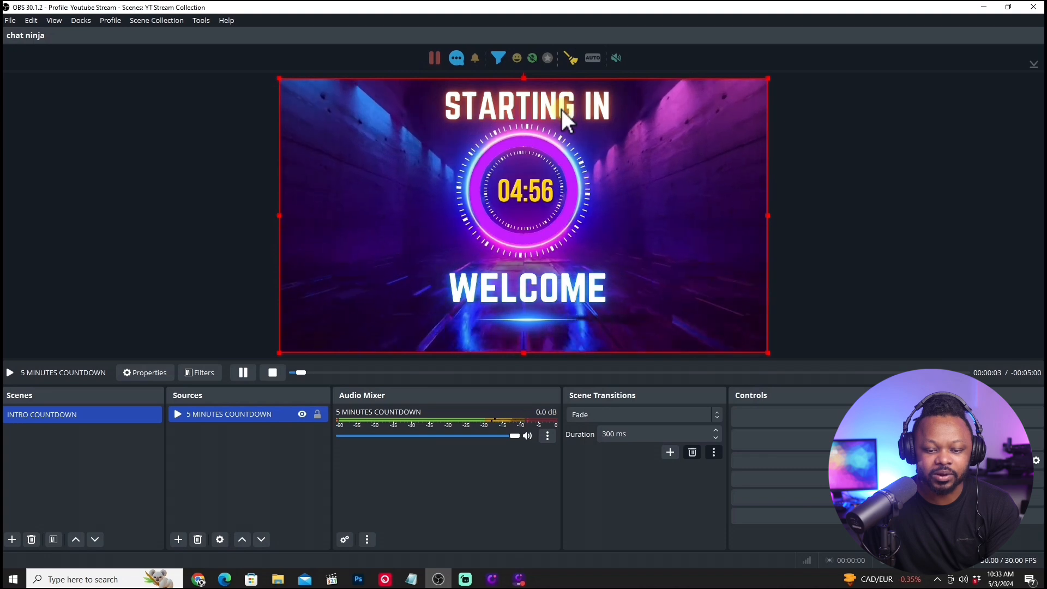
{"action": "left_click", "coordinate": [246, 374]}
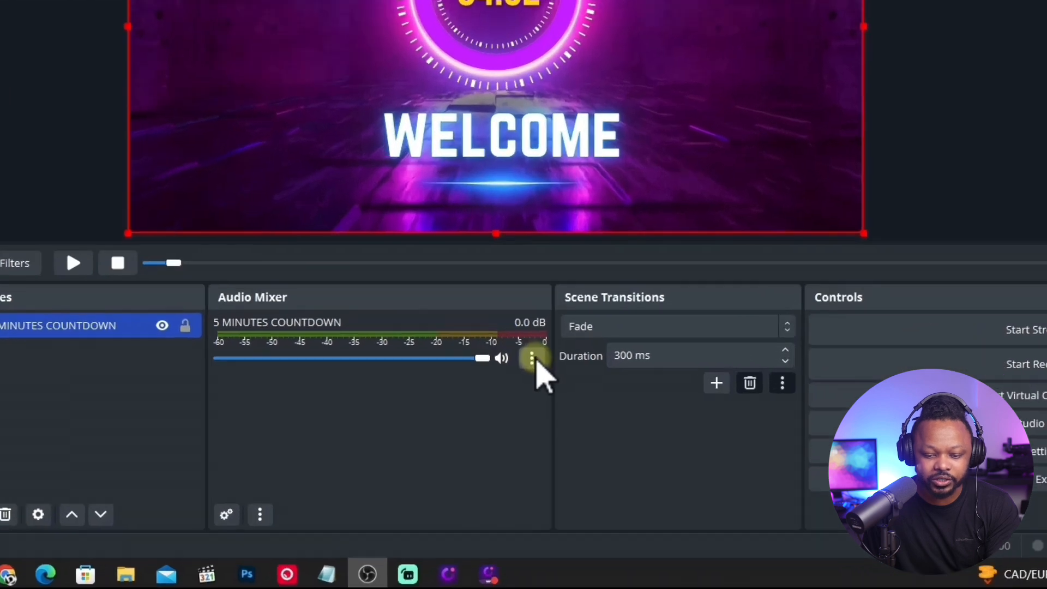
{"action": "left_click", "coordinate": [533, 359]}
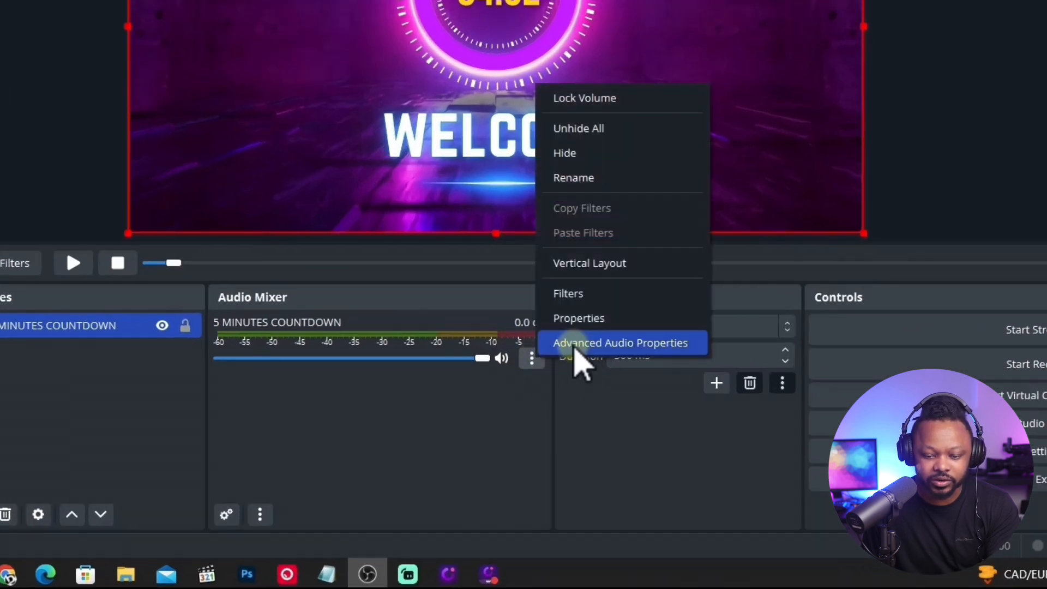
{"action": "left_click", "coordinate": [572, 345]}
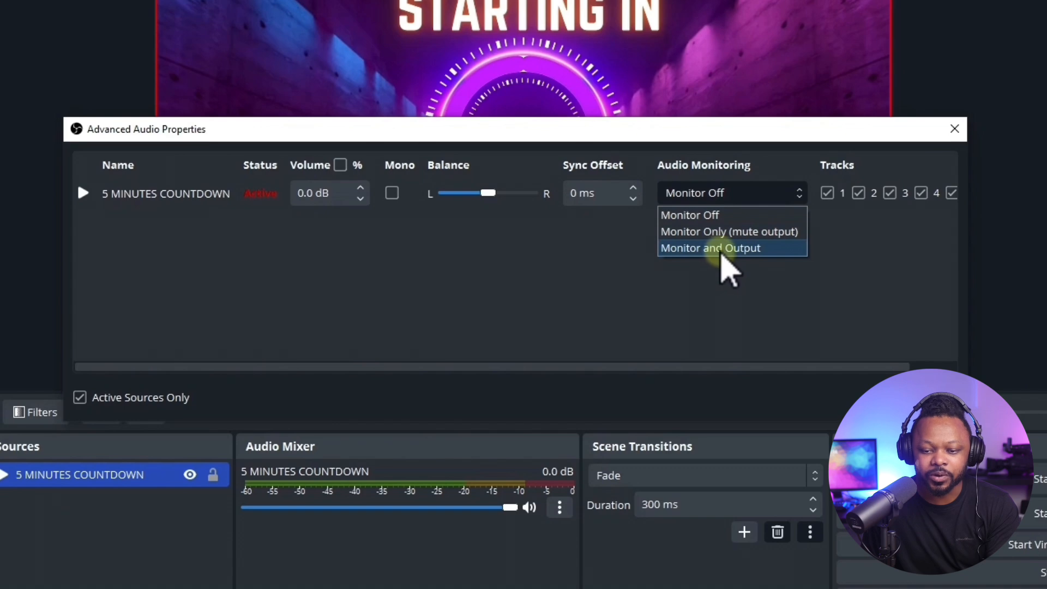
{"action": "left_click", "coordinate": [693, 248]}
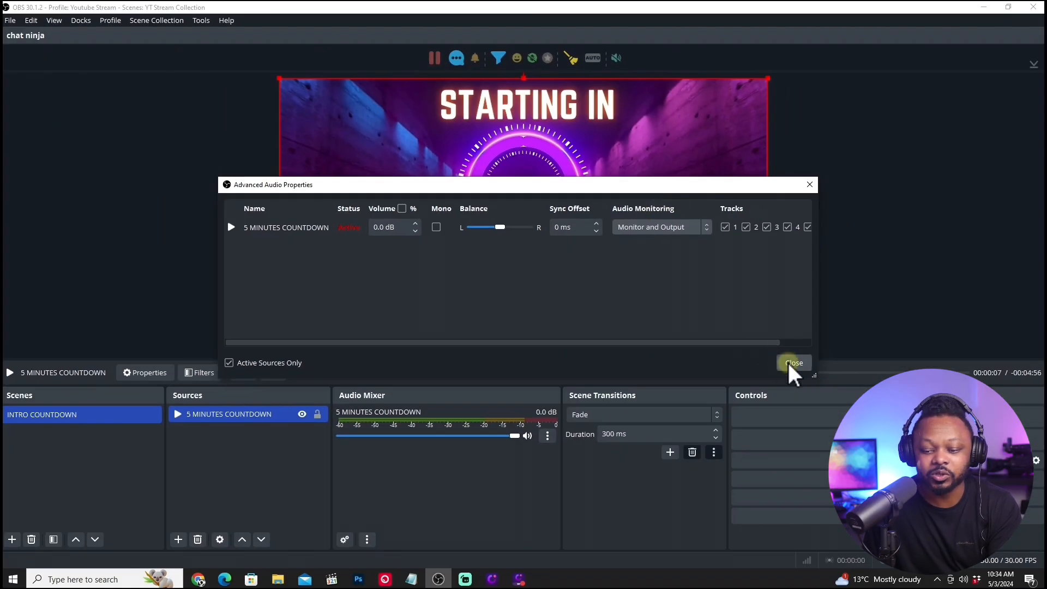
{"action": "left_click", "coordinate": [794, 363]}
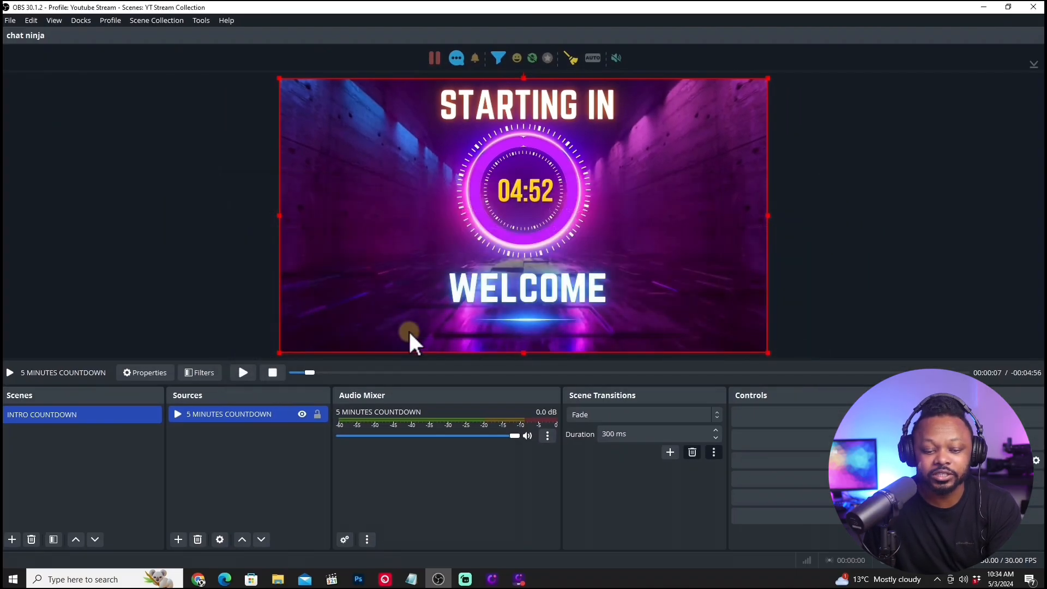
Play the countdown to check its monitored audio, and pause and rewind it to the start.
{"action": "left_click", "coordinate": [250, 374]}
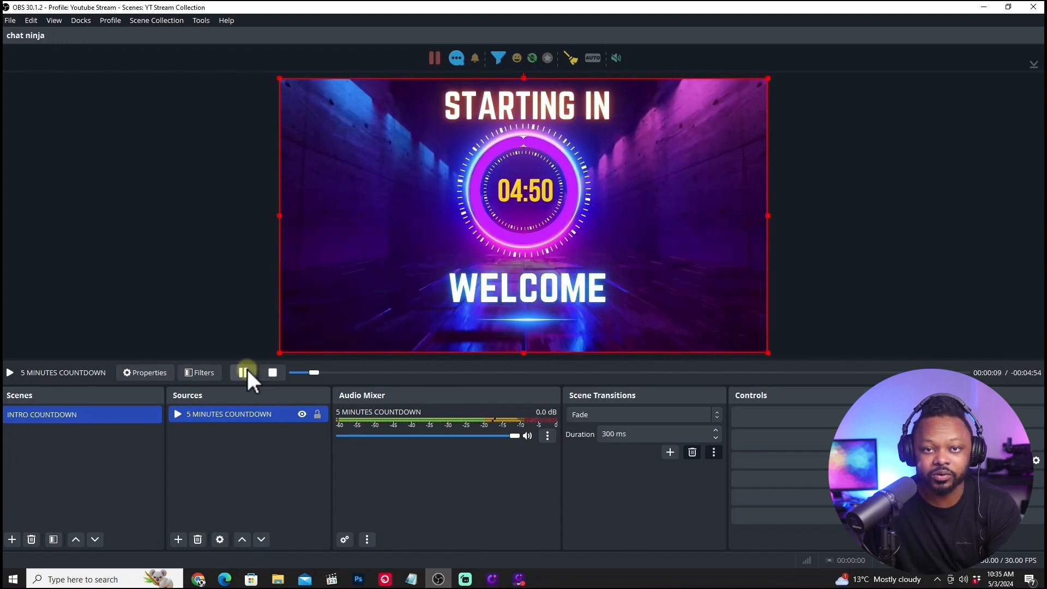
{"action": "left_click", "coordinate": [319, 375]}
{"action": "left_click_drag", "start_coordinate": [340, 372], "coordinate": [295, 372]}
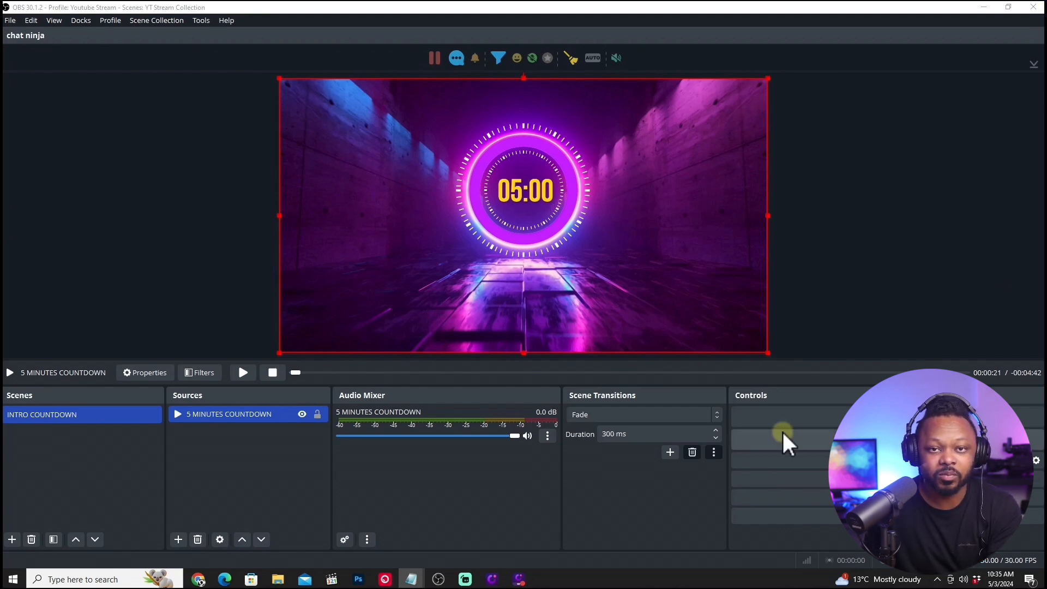
Switch to Chrome and browse the products in the Animated Overlays collection of Stream Toolz.
{"action": "left_click", "coordinate": [198, 580]}
{"action": "scroll", "coordinate": [451, 290], "scroll_direction": "up", "scroll_amount": 10}
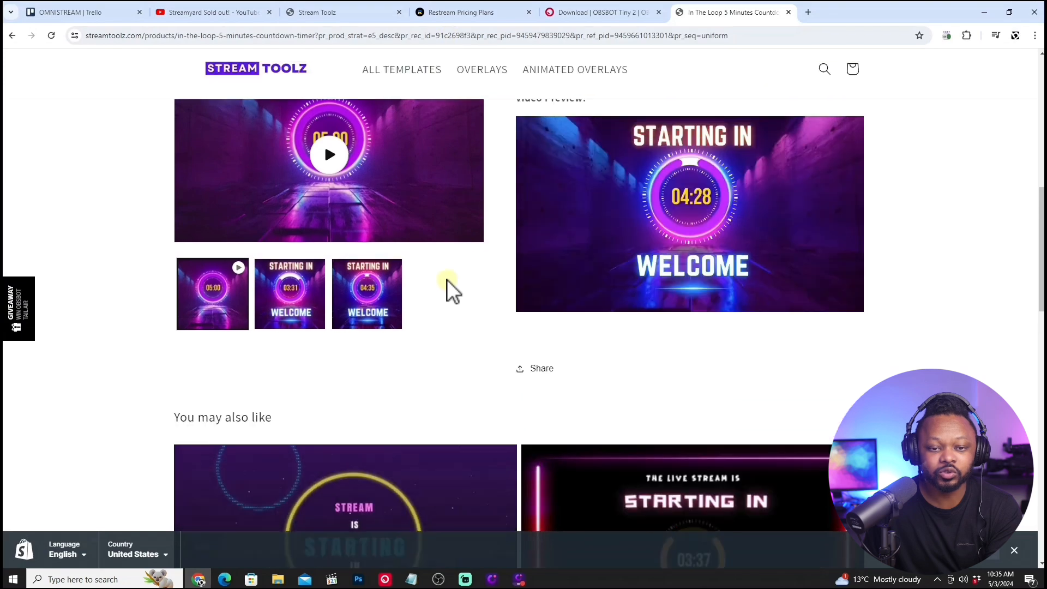
{"action": "left_click", "coordinate": [572, 84]}
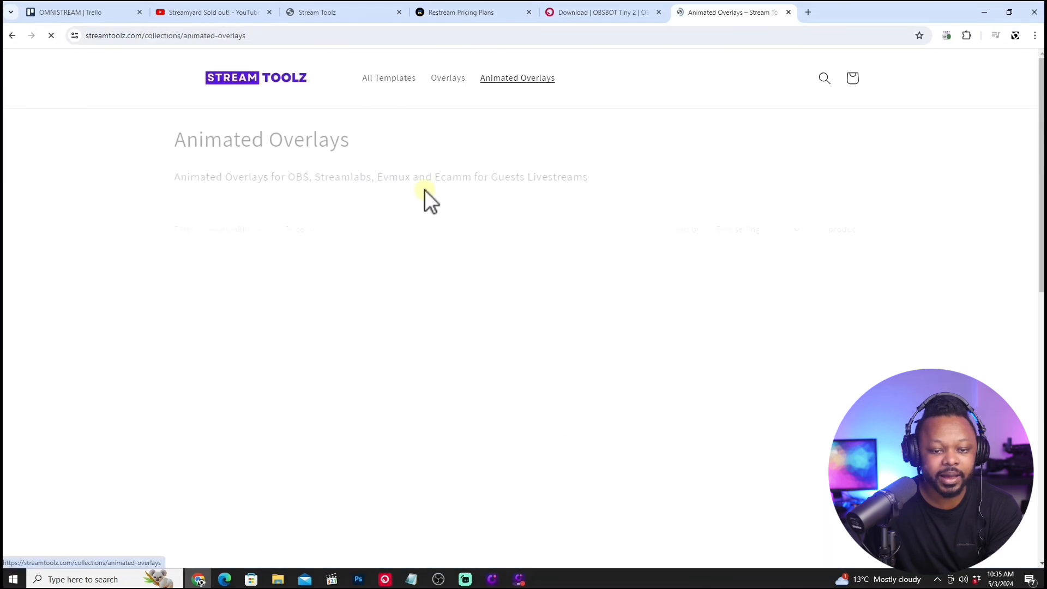
{"action": "scroll", "coordinate": [545, 328], "scroll_direction": "down", "scroll_amount": 2}
{"action": "scroll", "coordinate": [443, 371], "scroll_direction": "down", "scroll_amount": 8}
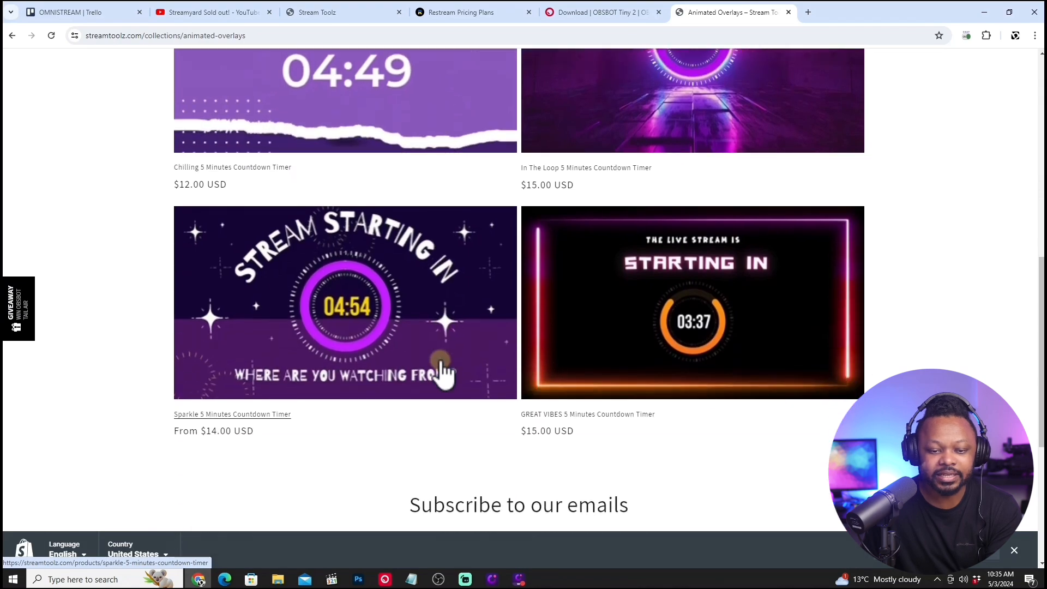
{"action": "scroll", "coordinate": [441, 367], "scroll_direction": "up", "scroll_amount": 10}
{"action": "scroll", "coordinate": [404, 343], "scroll_direction": "down", "scroll_amount": 2}
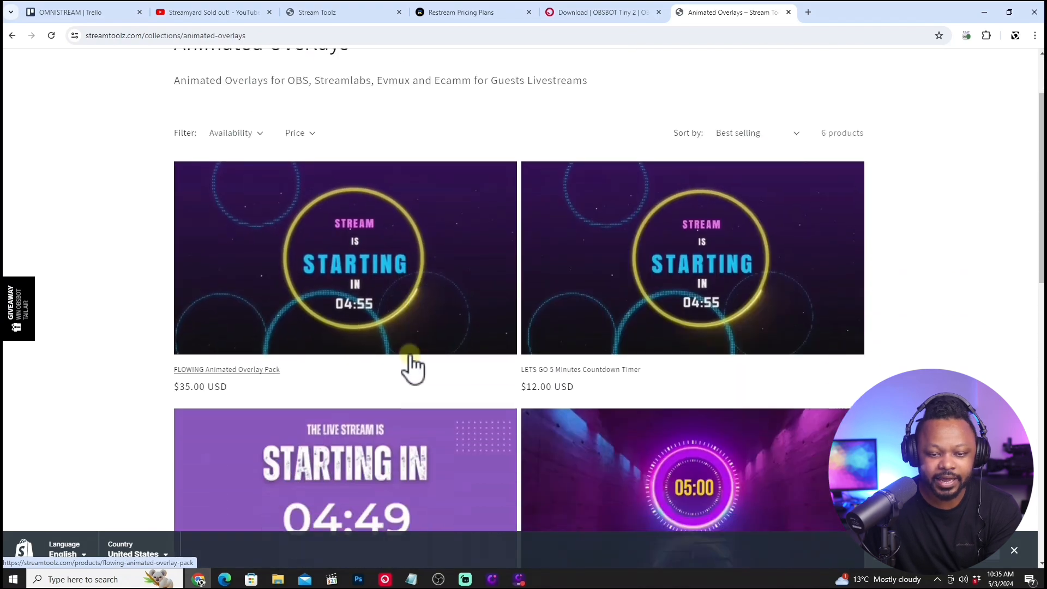
{"action": "scroll", "coordinate": [431, 245], "scroll_direction": "up", "scroll_amount": 2}
Open the Modern Blue Purple Overlay Pack from the Overlays collection and look through its gallery of layout previews.
{"action": "left_click", "coordinate": [482, 81]}
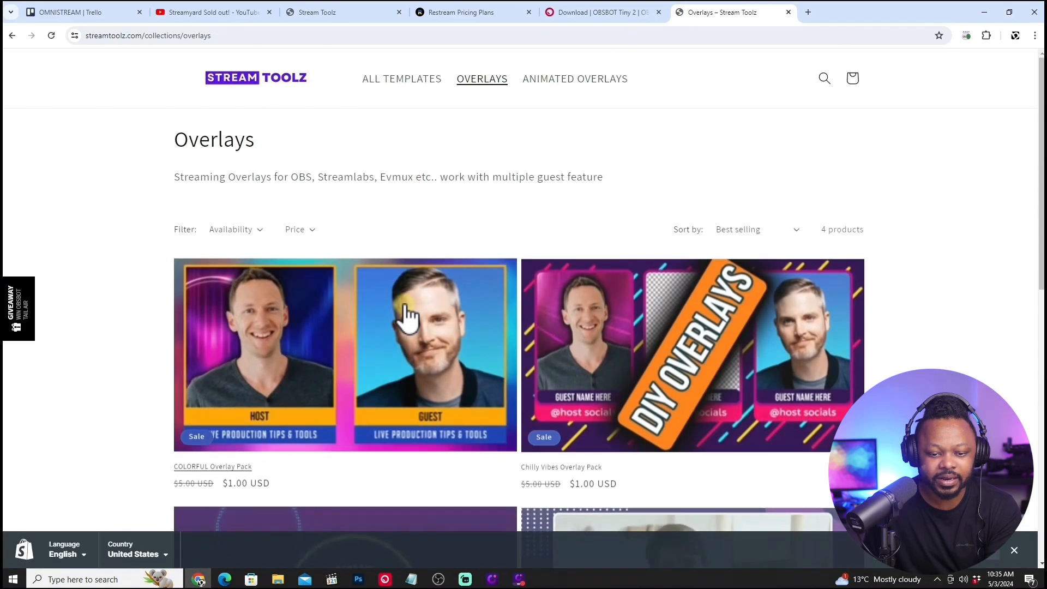
{"action": "scroll", "coordinate": [404, 325], "scroll_direction": "down", "scroll_amount": 7}
{"action": "left_click", "coordinate": [636, 215]}
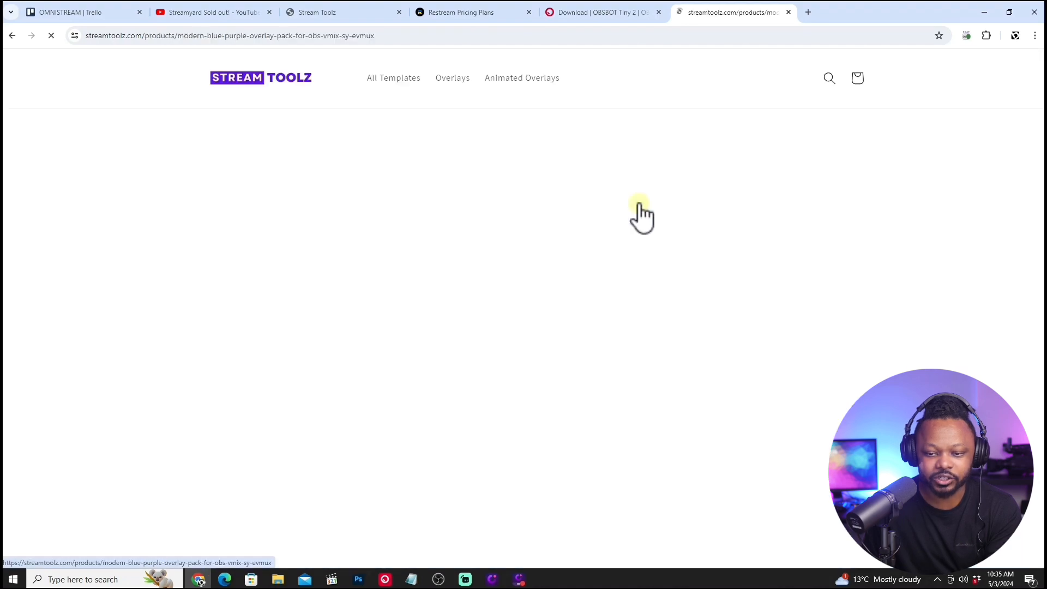
{"action": "scroll", "coordinate": [636, 215], "scroll_direction": "down", "scroll_amount": 1}
{"action": "left_click", "coordinate": [307, 294]}
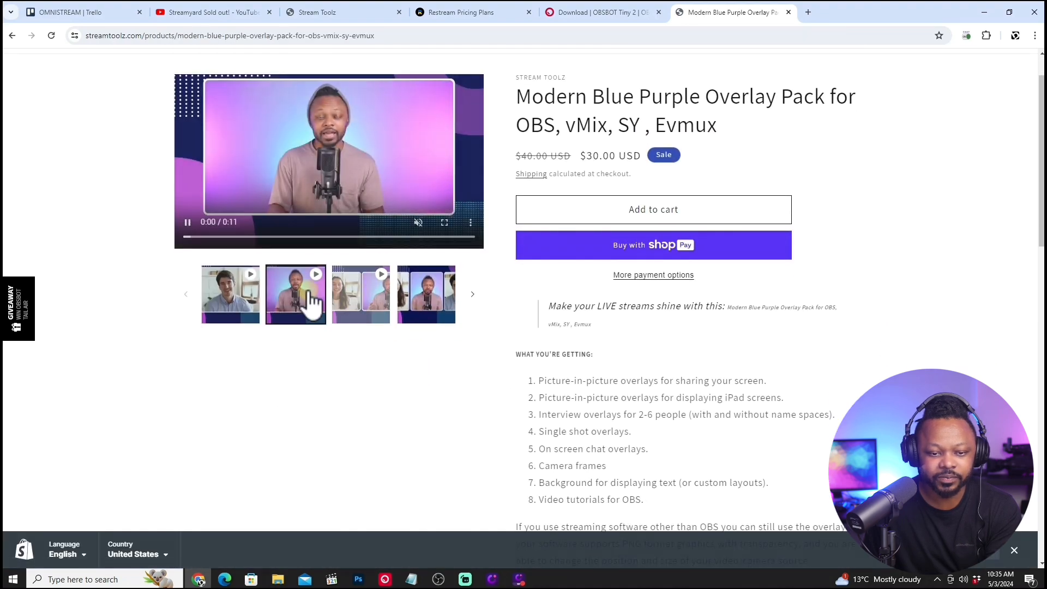
{"action": "left_click", "coordinate": [354, 308]}
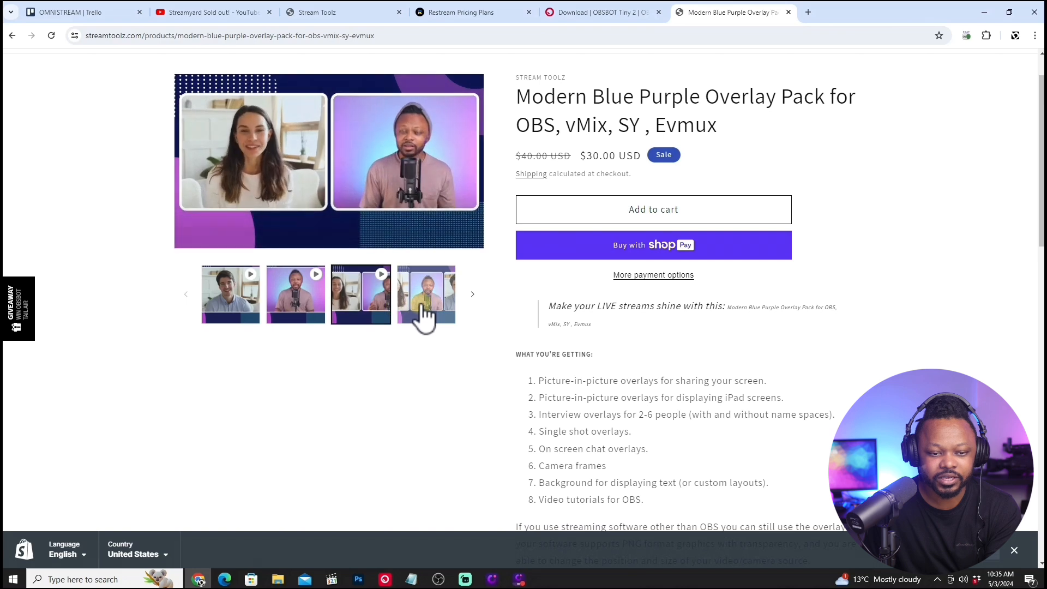
{"action": "left_click", "coordinate": [421, 315]}
{"action": "left_click", "coordinate": [309, 300]}
{"action": "left_click", "coordinate": [368, 309]}
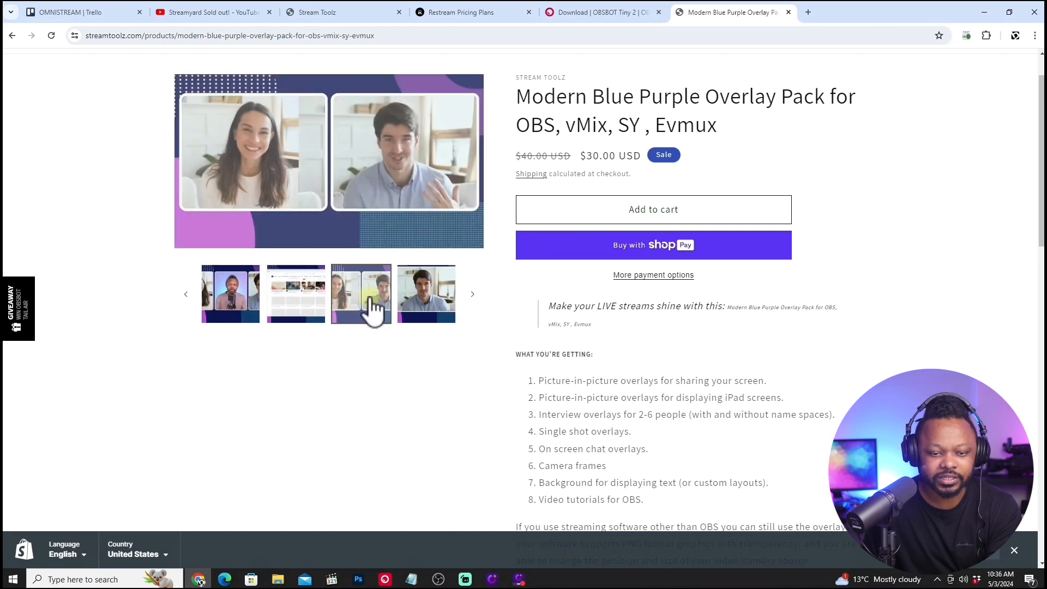
{"action": "left_click", "coordinate": [426, 308]}
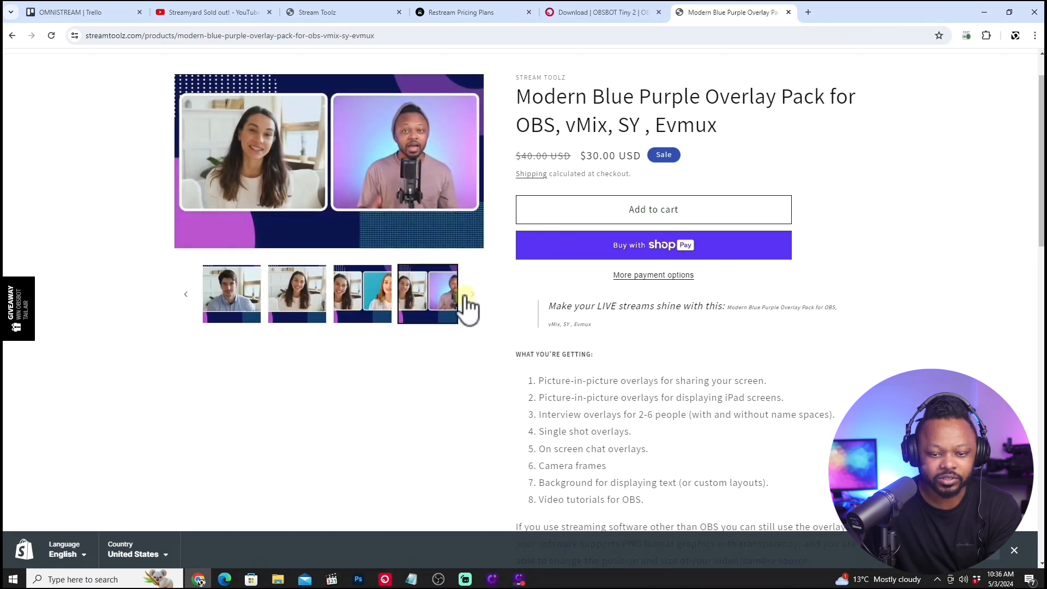
Review the overlay pack's description and video preview, and minimize the browser to return to OBS.
{"action": "scroll", "coordinate": [519, 322], "scroll_direction": "down", "scroll_amount": 10}
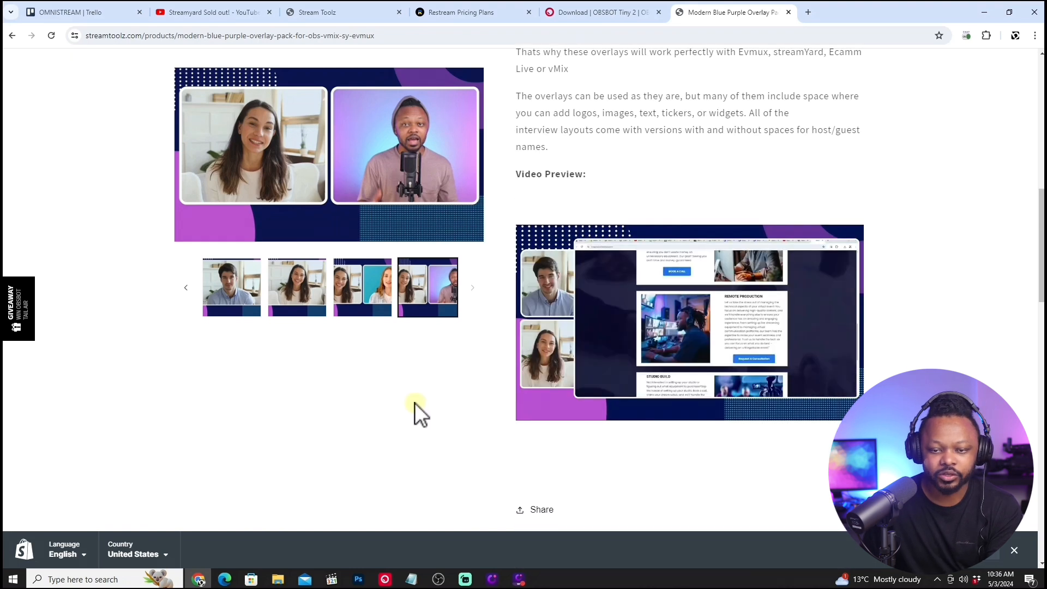
{"action": "scroll", "coordinate": [413, 399], "scroll_direction": "up", "scroll_amount": 3}
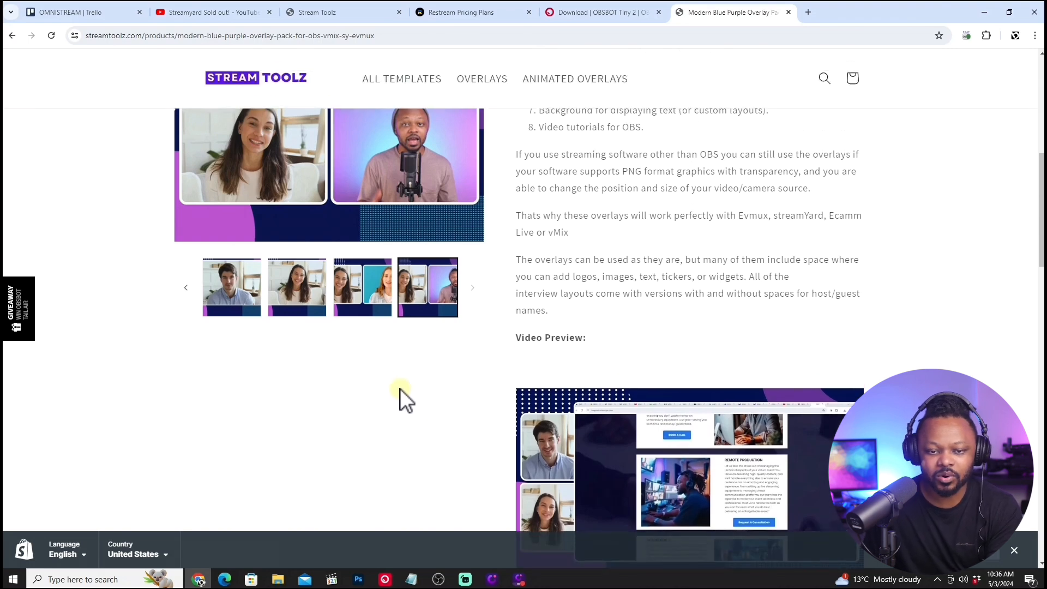
{"action": "scroll", "coordinate": [401, 388], "scroll_direction": "up", "scroll_amount": 3}
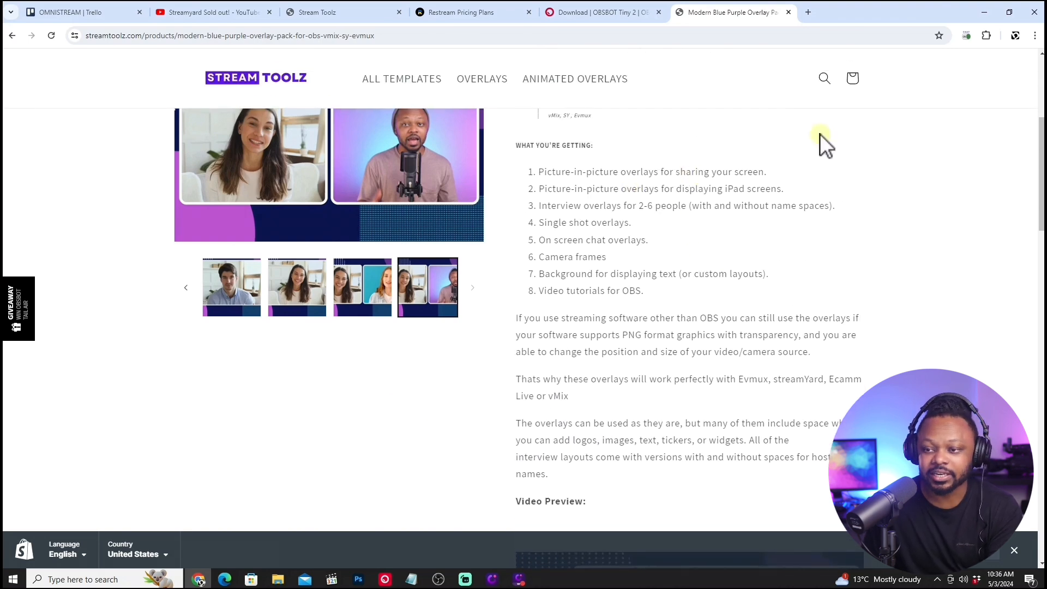
{"action": "left_click", "coordinate": [984, 12]}
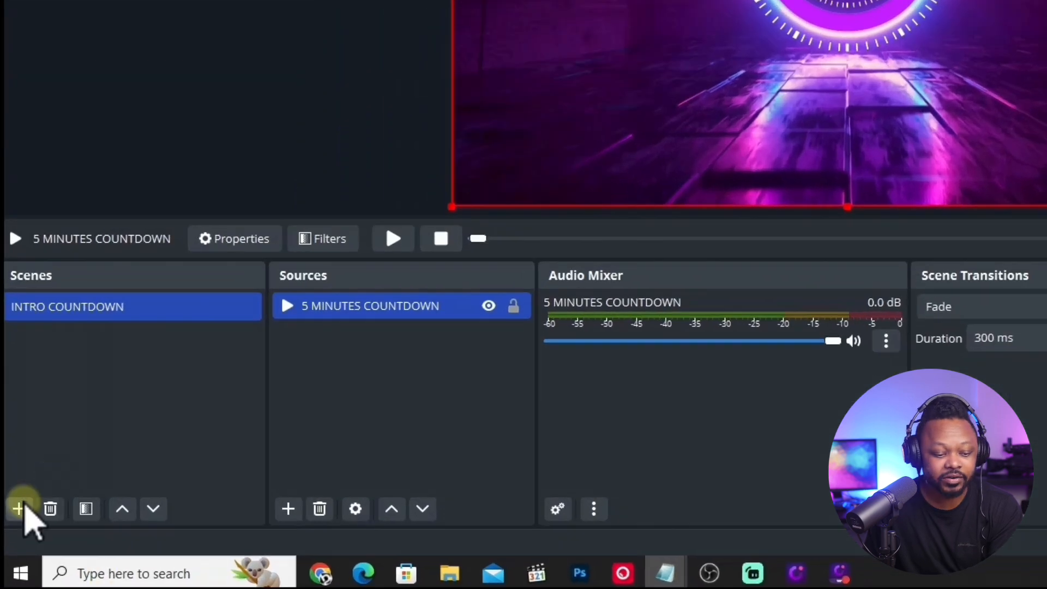
Add a new scene named MAIN CAMERA and keep it selected.
{"action": "left_click", "coordinate": [19, 509]}
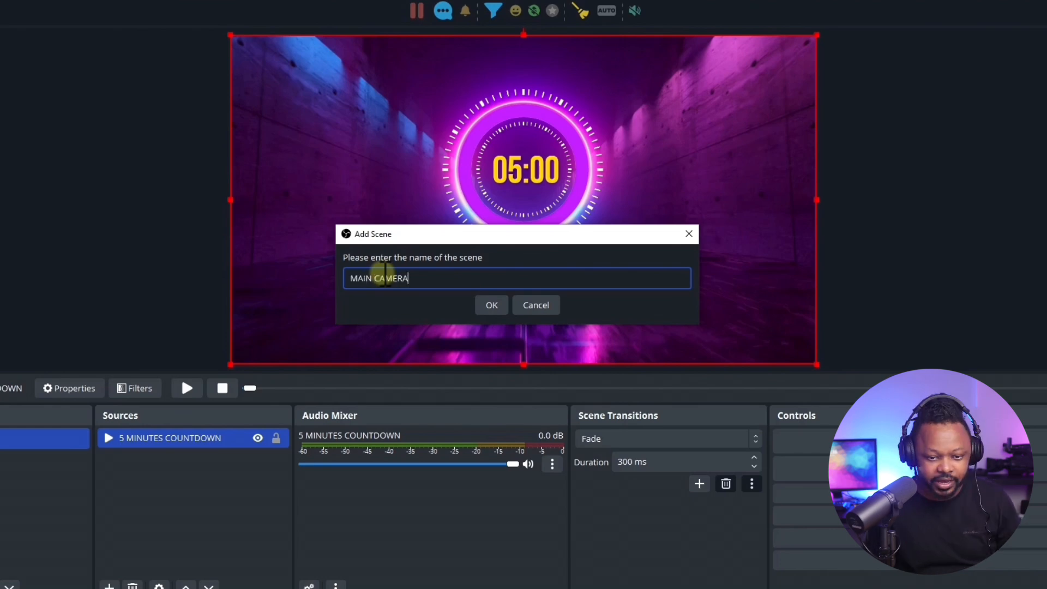
{"action": "left_click", "coordinate": [491, 305]}
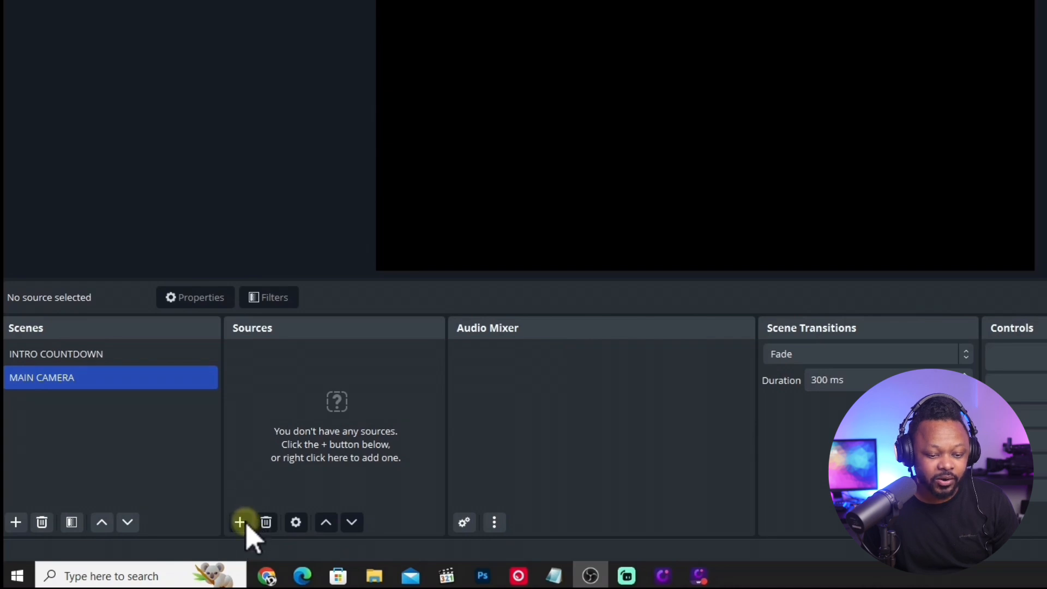
{"action": "left_click", "coordinate": [240, 523]}
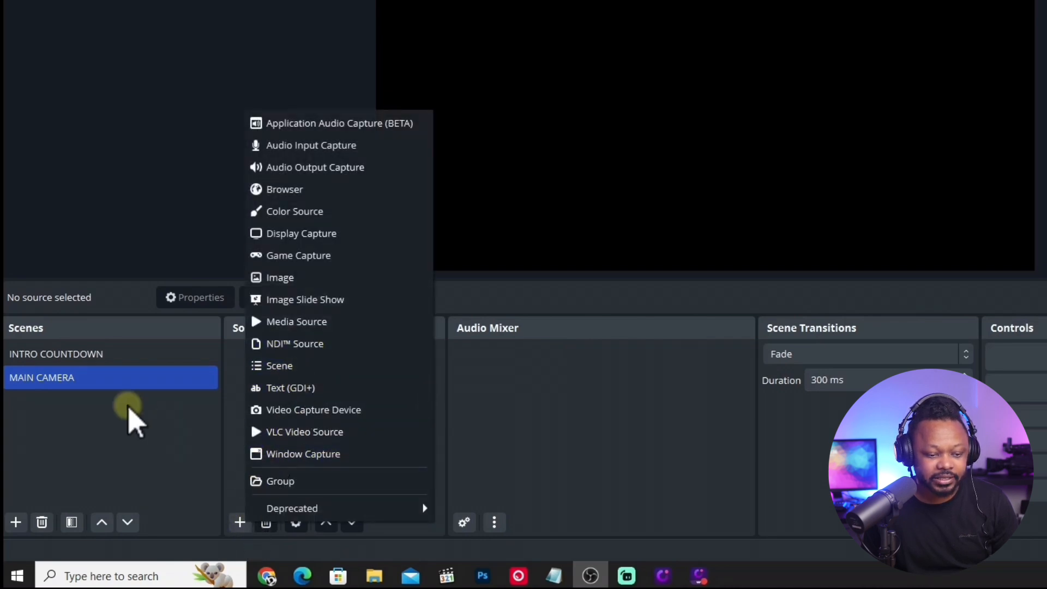
{"action": "left_click", "coordinate": [132, 378]}
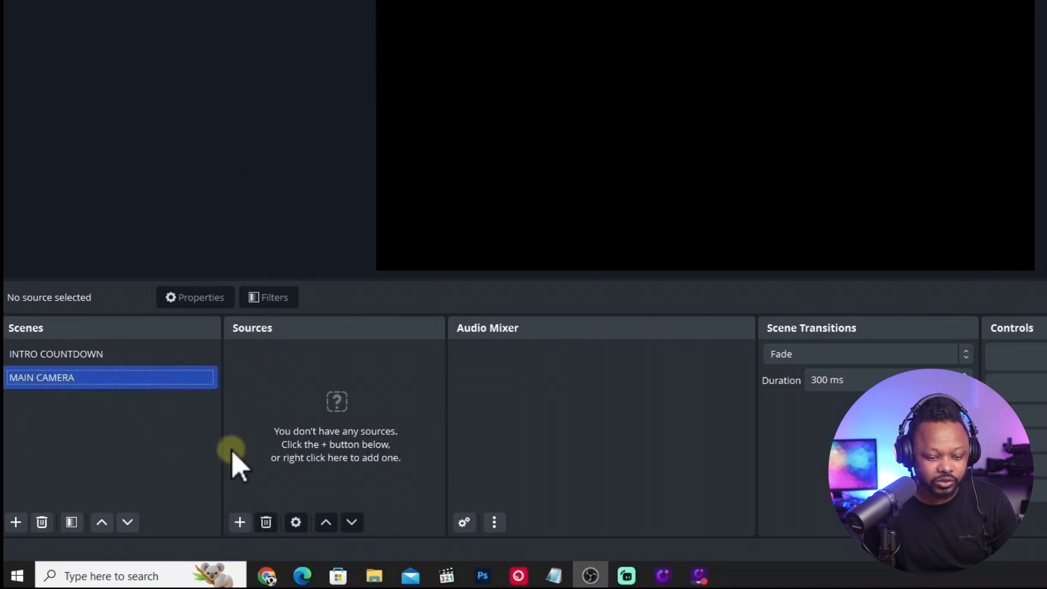
Add a media source named OVERLAY MAIN CAMERA to the MAIN CAMERA scene.
{"action": "left_click", "coordinate": [240, 522]}
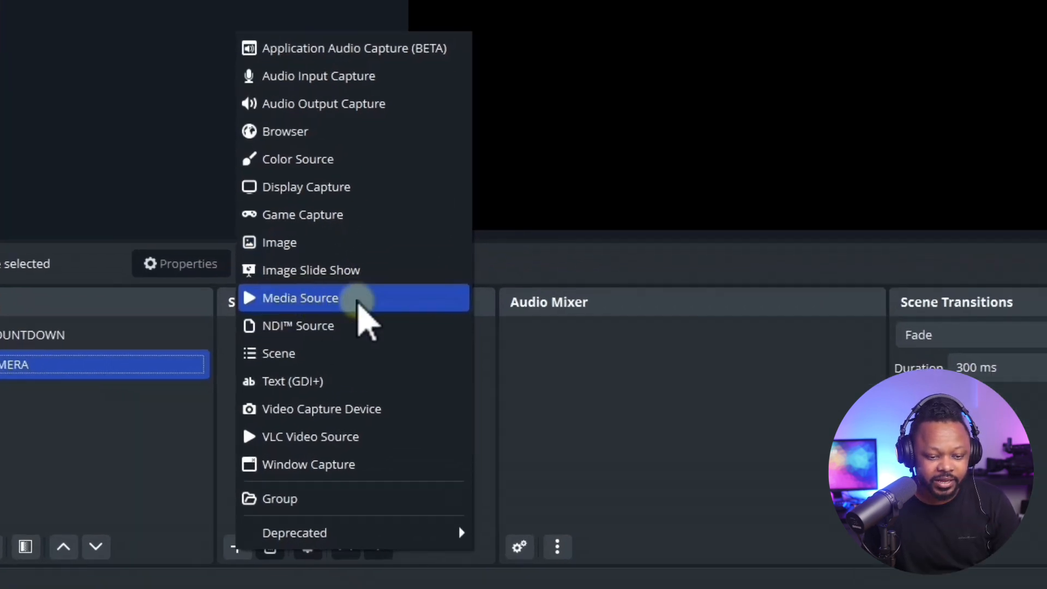
{"action": "left_click", "coordinate": [359, 306]}
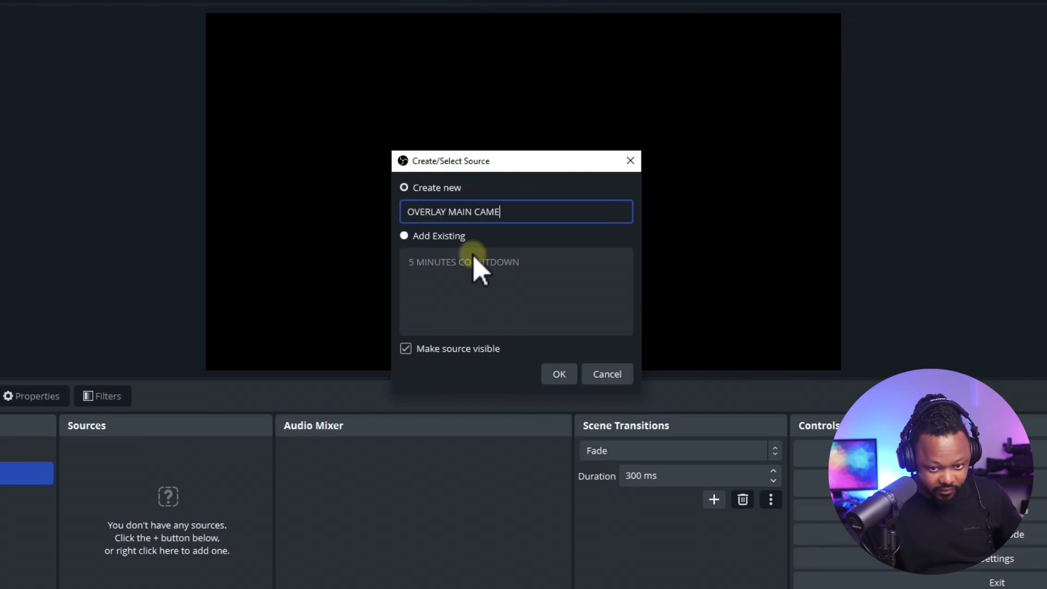
{"action": "key", "text": "Return"}
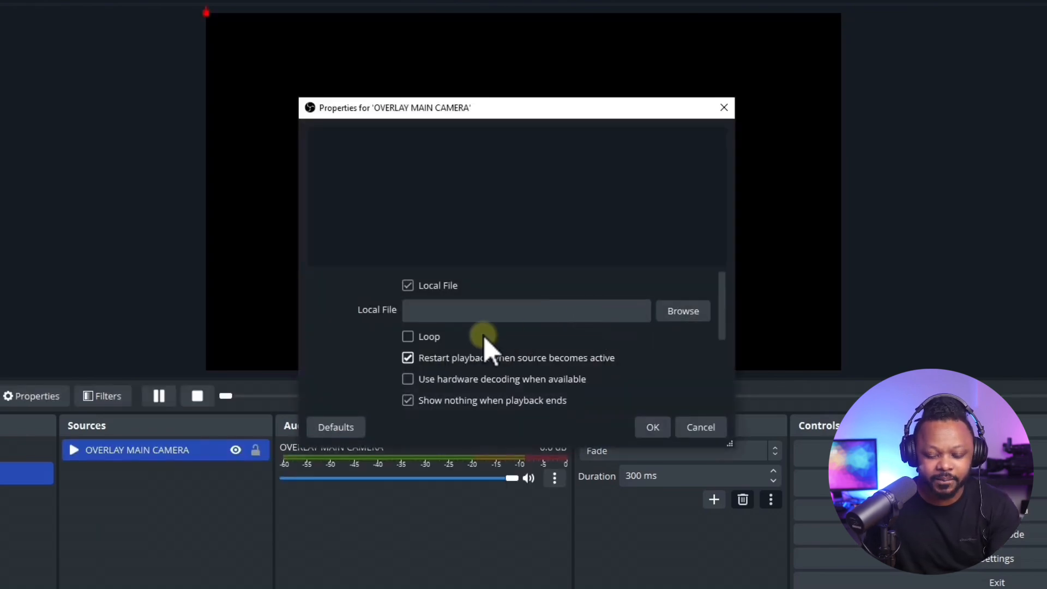
Load Hoopla-Deep-Blue-Single-V1.webm from the project's Single Overlays folder in Downloads into the overlay source, with looping enabled.
{"action": "left_click", "coordinate": [679, 320]}
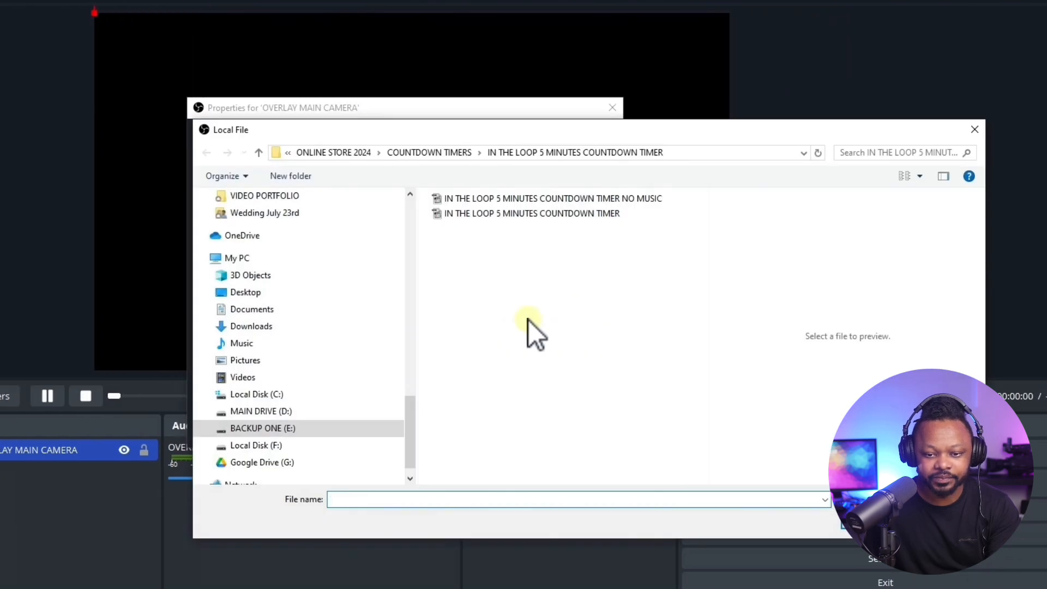
{"action": "left_click", "coordinate": [441, 155]}
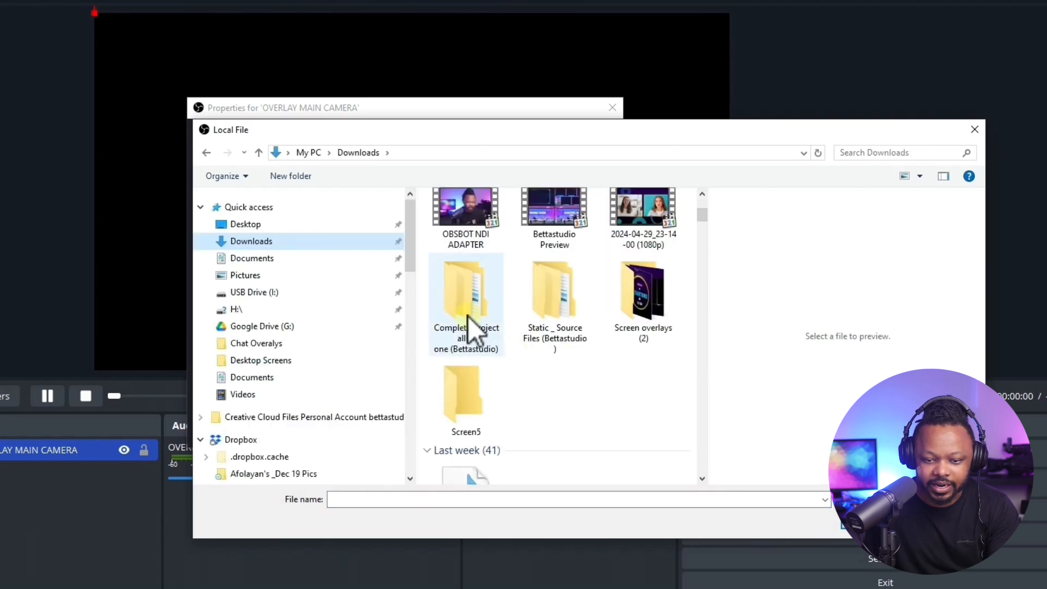
{"action": "double_click", "coordinate": [468, 319]}
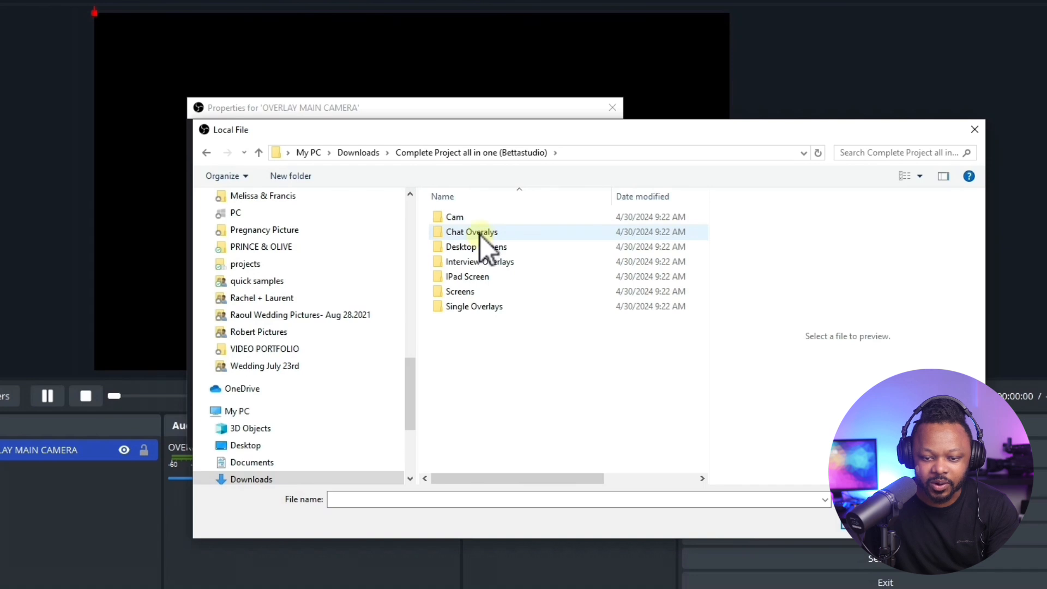
{"action": "left_click", "coordinate": [492, 309]}
{"action": "double_click", "coordinate": [492, 308]}
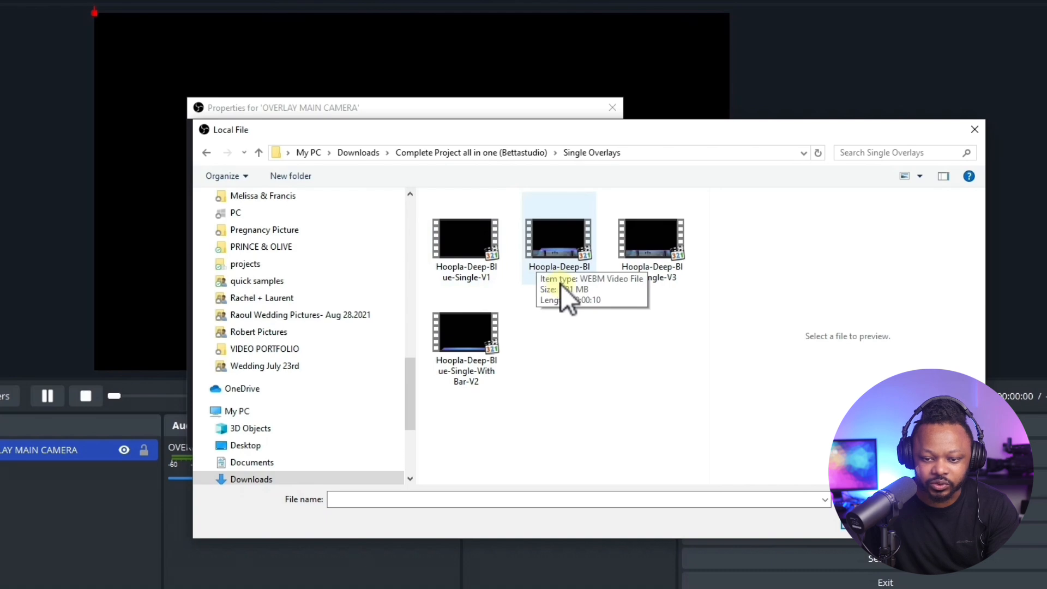
{"action": "left_click", "coordinate": [569, 257]}
{"action": "double_click", "coordinate": [568, 257]}
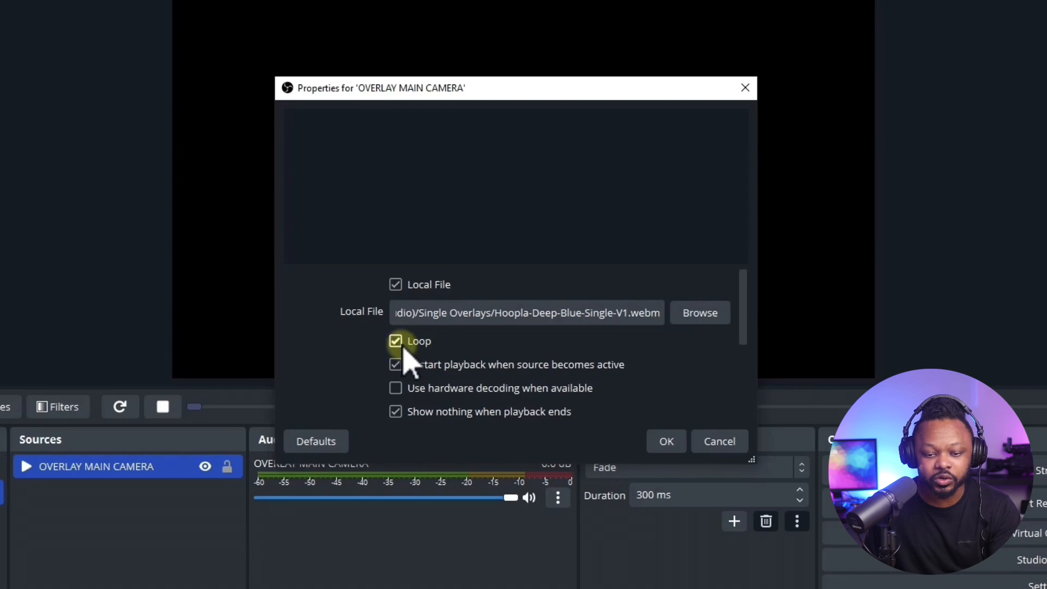
{"action": "left_click", "coordinate": [667, 441]}
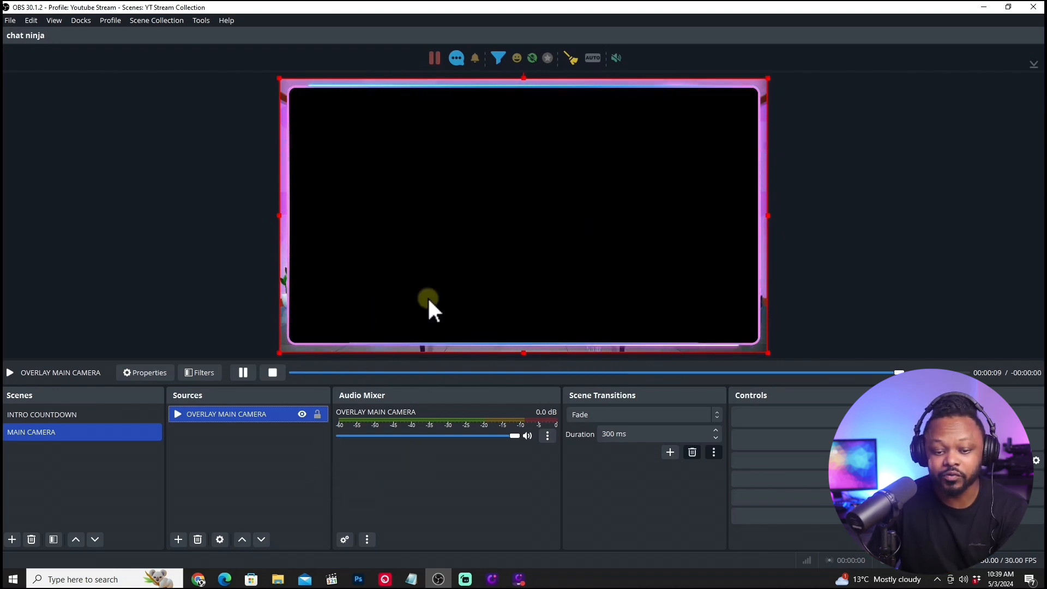
Reopen the OVERLAY MAIN CAMERA source's properties to check its loop setting.
{"action": "right_click", "coordinate": [287, 414]}
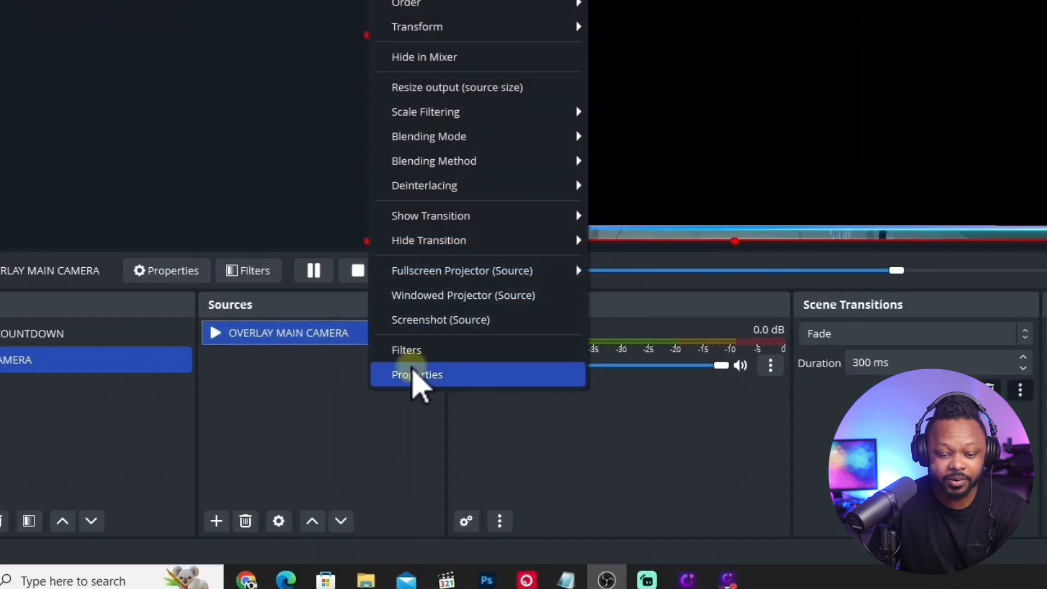
{"action": "left_click", "coordinate": [311, 442]}
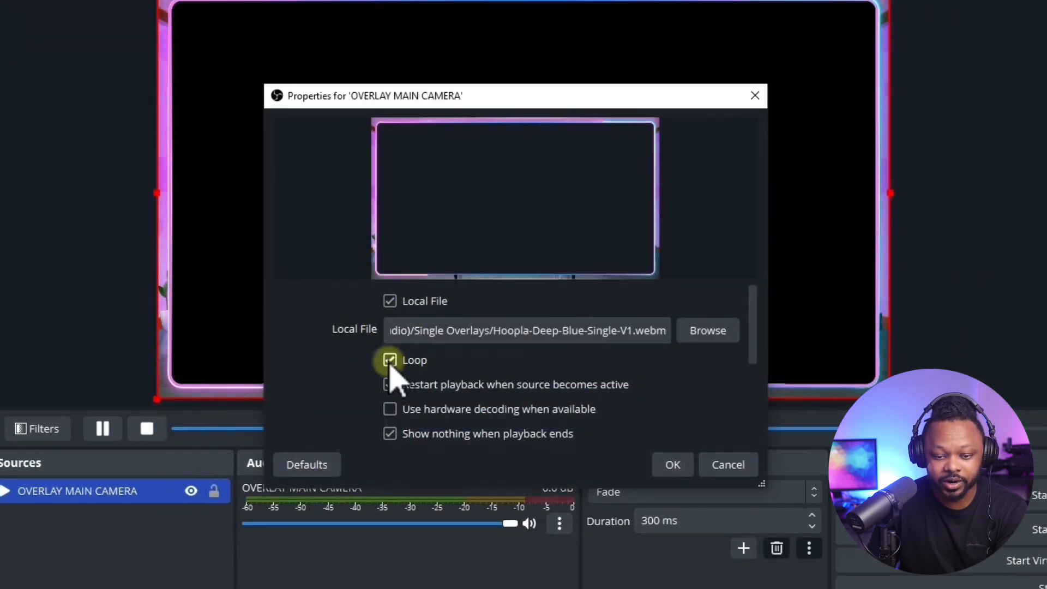
{"action": "left_click", "coordinate": [671, 464]}
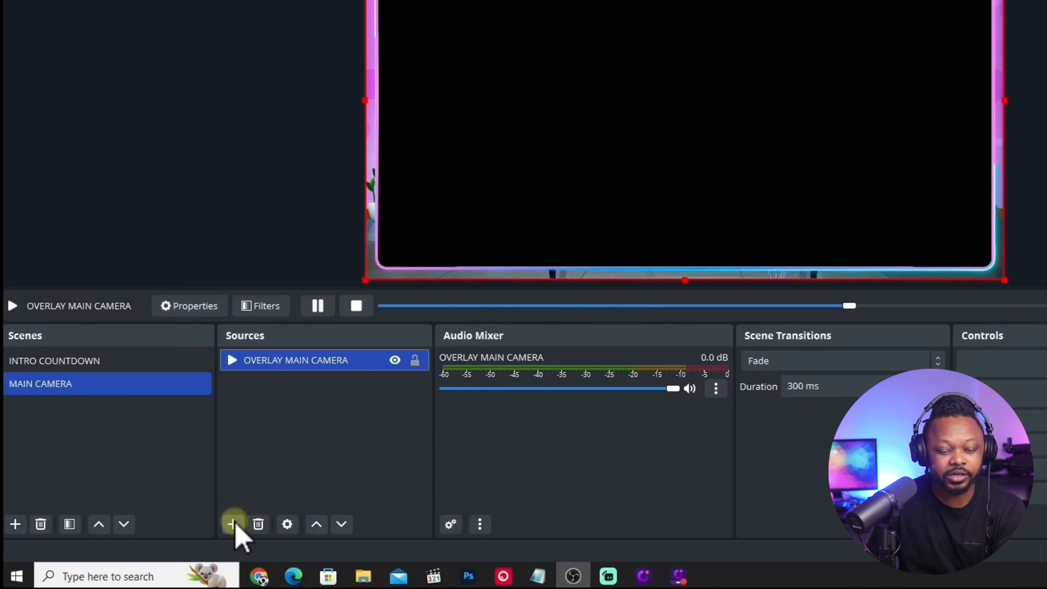
Add a video capture device source named TINY 2 that uses the OBSBOT Tiny 2 StreamCamera.
{"action": "left_click", "coordinate": [232, 524]}
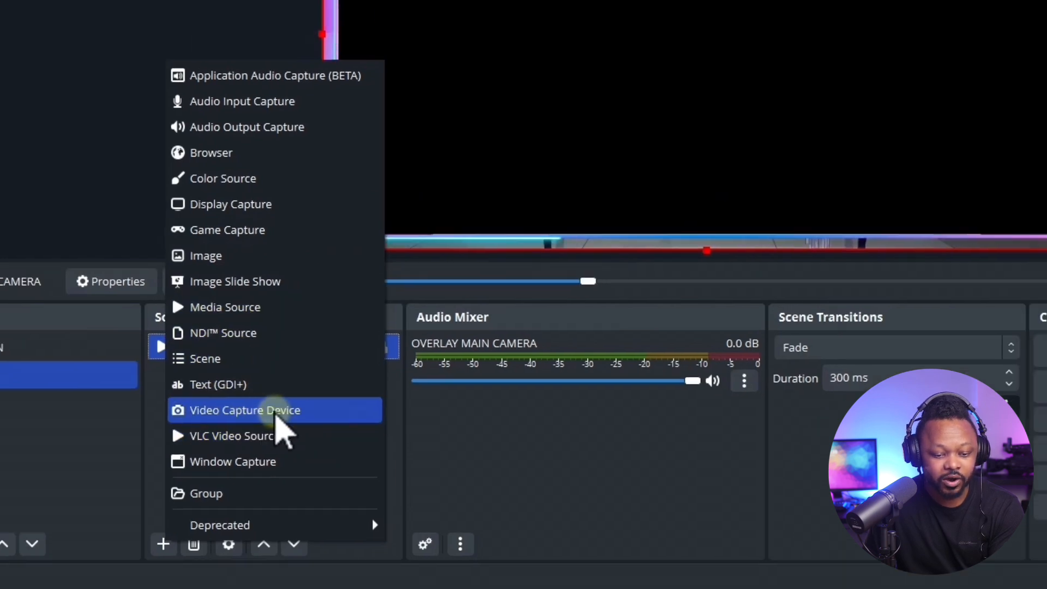
{"action": "left_click", "coordinate": [276, 410]}
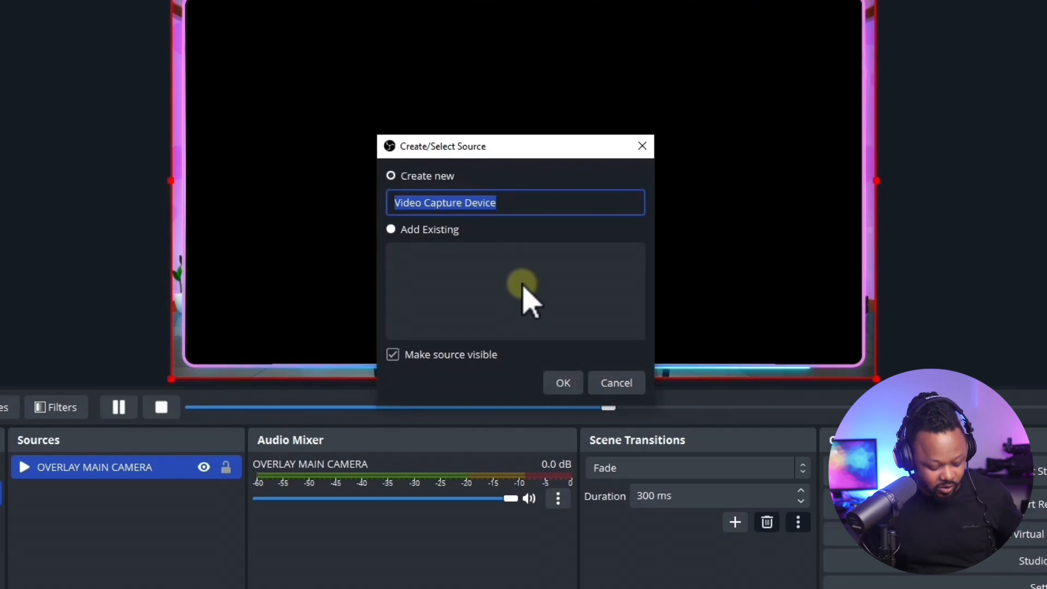
{"action": "type", "text": "TINY 2"}
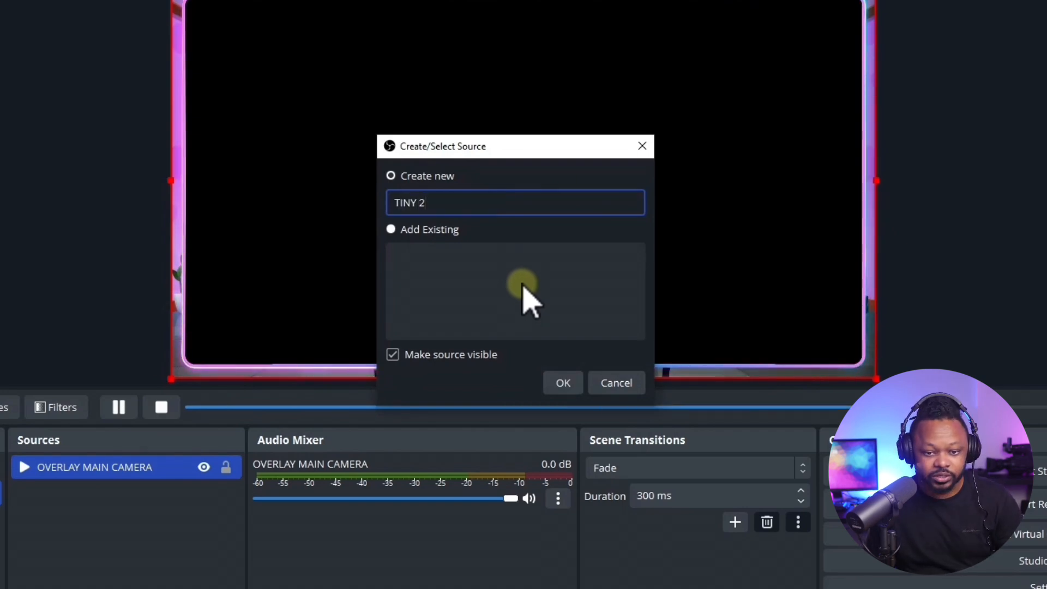
{"action": "left_click", "coordinate": [565, 384]}
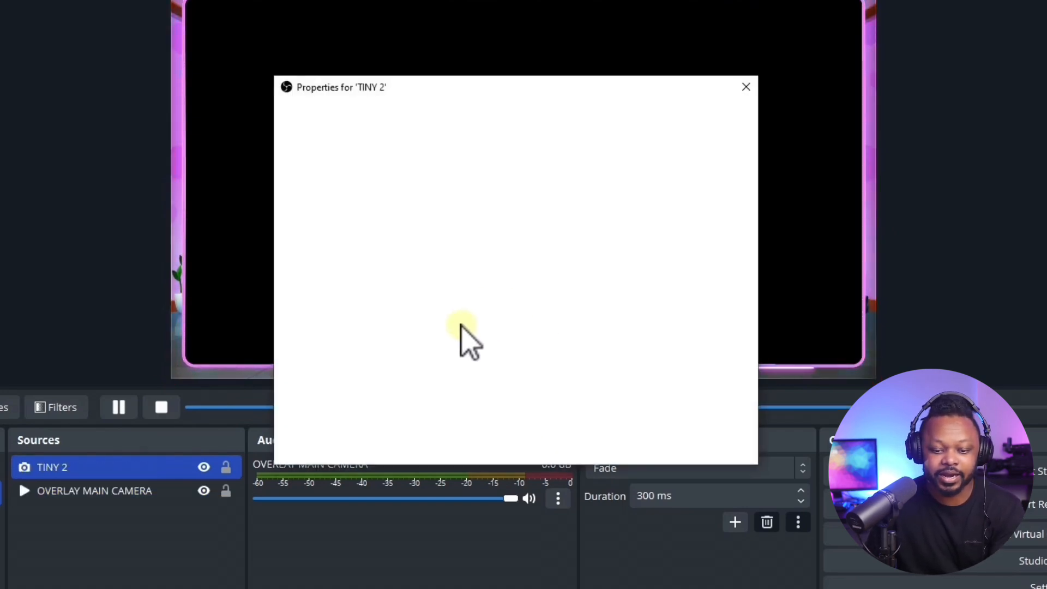
{"action": "left_click", "coordinate": [491, 288]}
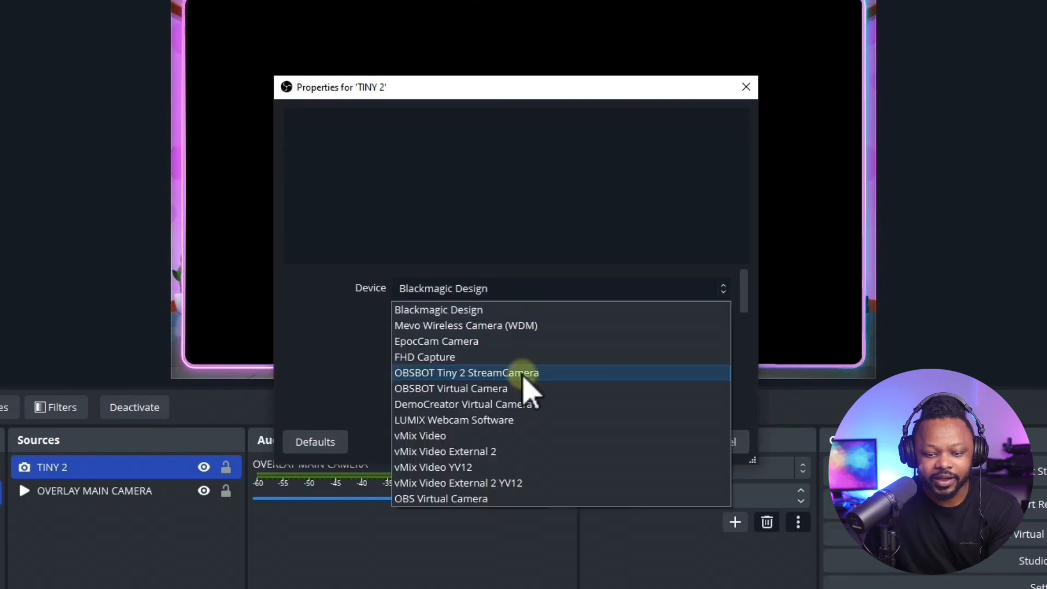
{"action": "left_click", "coordinate": [480, 374]}
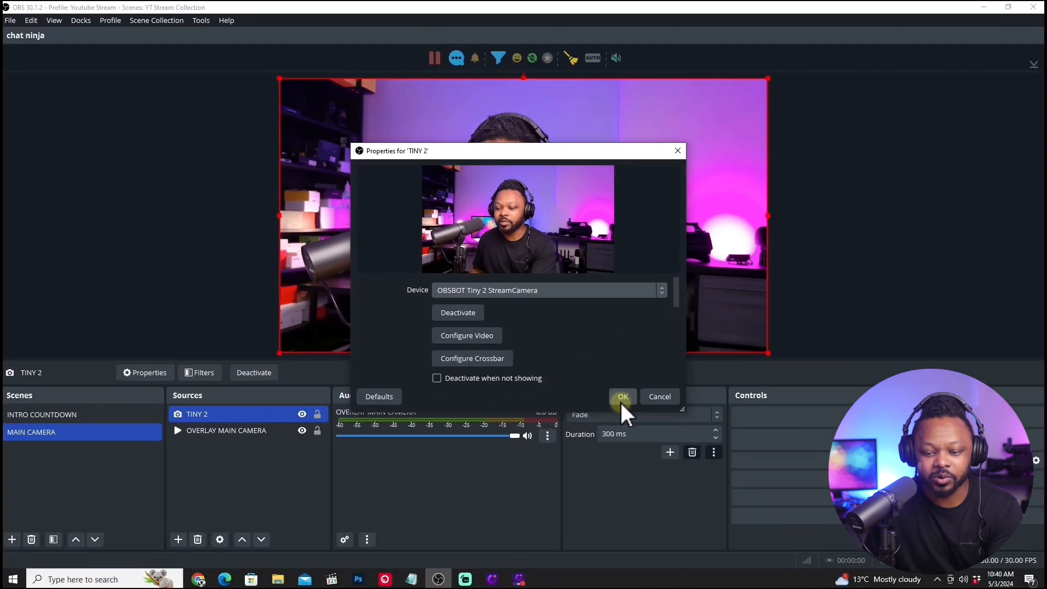
{"action": "left_click", "coordinate": [632, 405]}
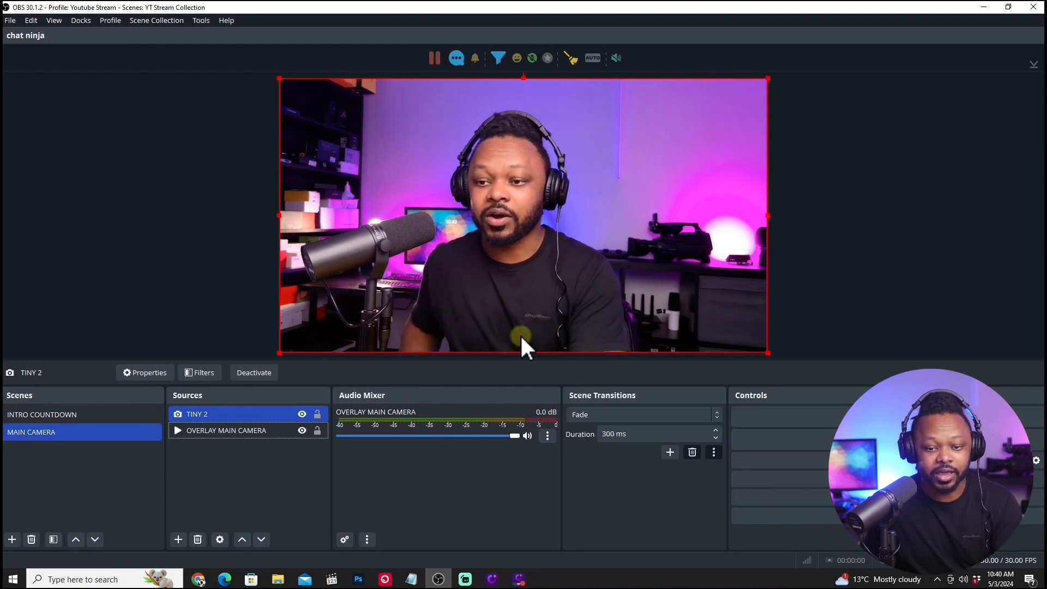
Move OVERLAY MAIN CAMERA above the TINY 2 camera in the source order and lock the overlay.
{"action": "left_click", "coordinate": [219, 431]}
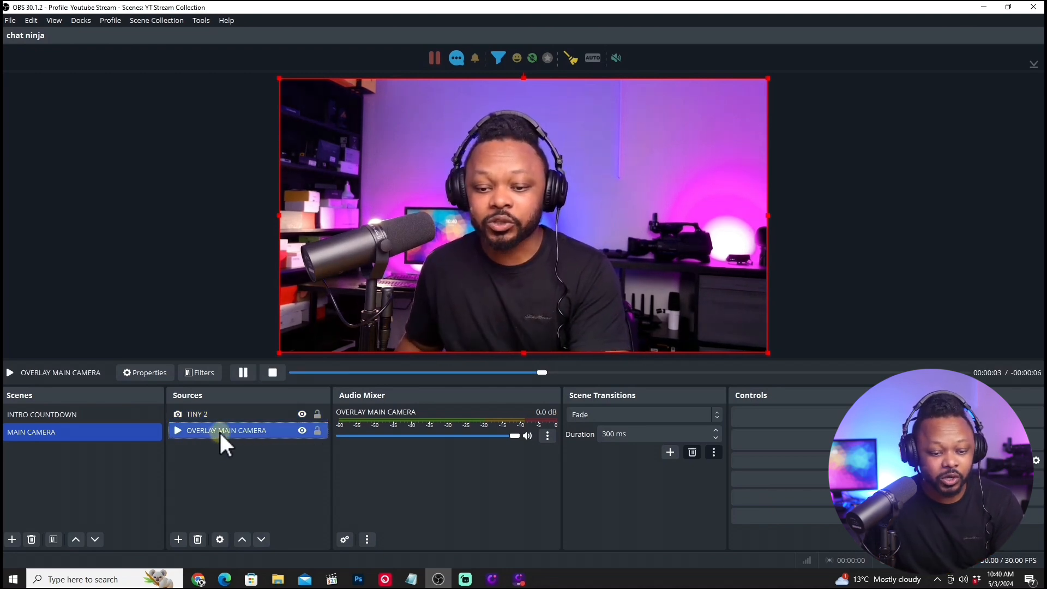
{"action": "left_click_drag", "start_coordinate": [219, 431], "coordinate": [221, 410]}
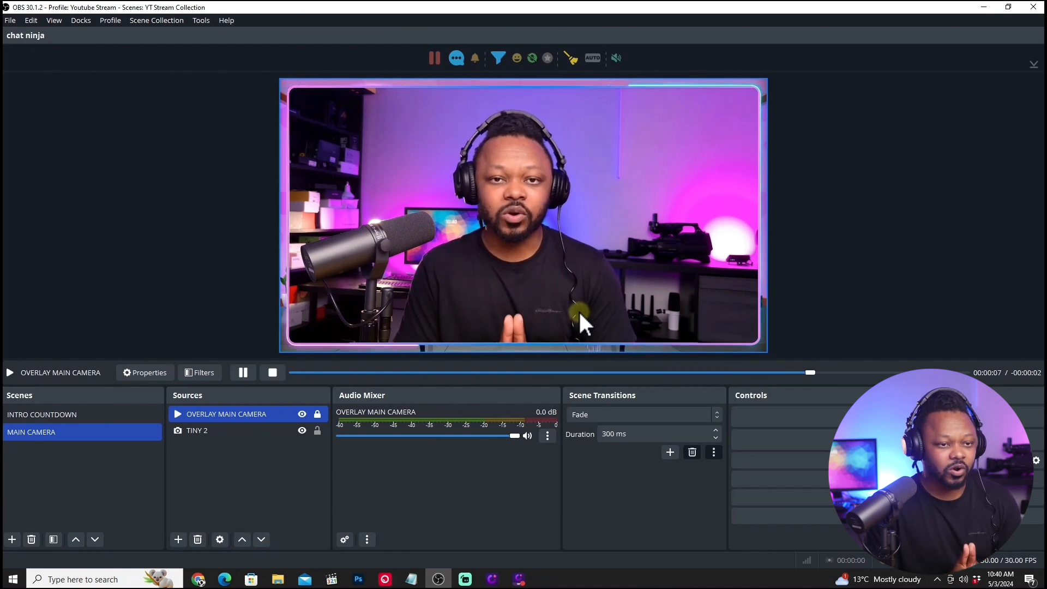
{"action": "left_click", "coordinate": [581, 372]}
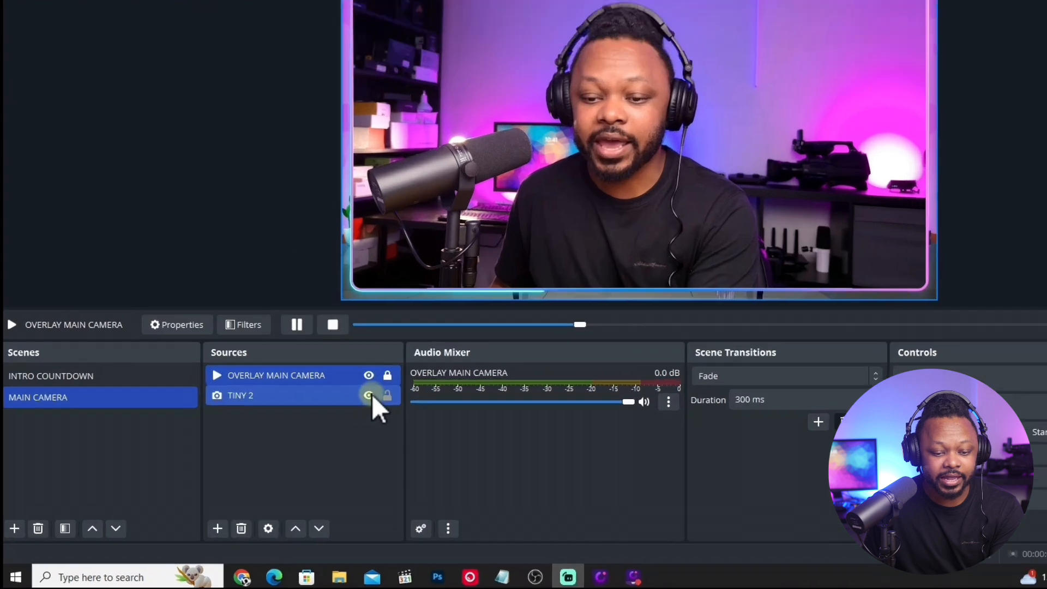
Hide the TINY 2 source and add a video capture device source named MY DSLR.
{"action": "left_click", "coordinate": [303, 431]}
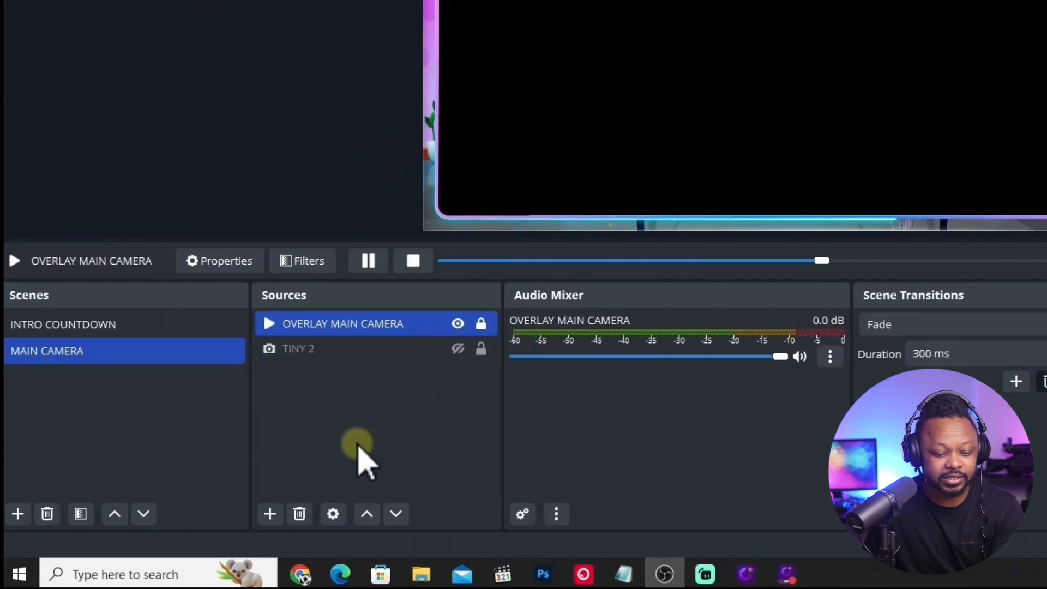
{"action": "left_click", "coordinate": [271, 515]}
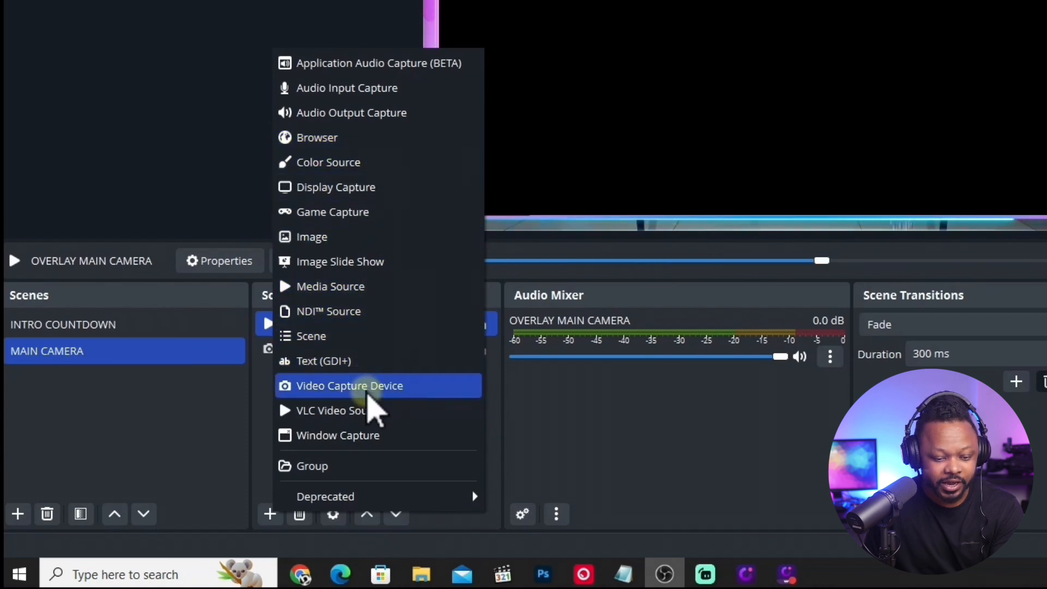
{"action": "left_click", "coordinate": [367, 391]}
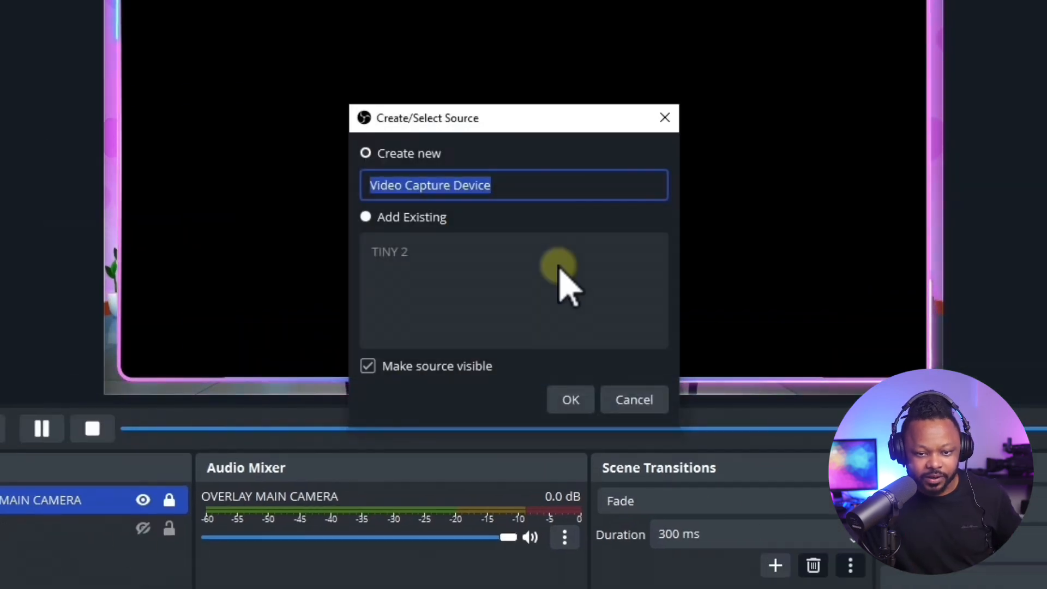
{"action": "type", "text": "MY "}
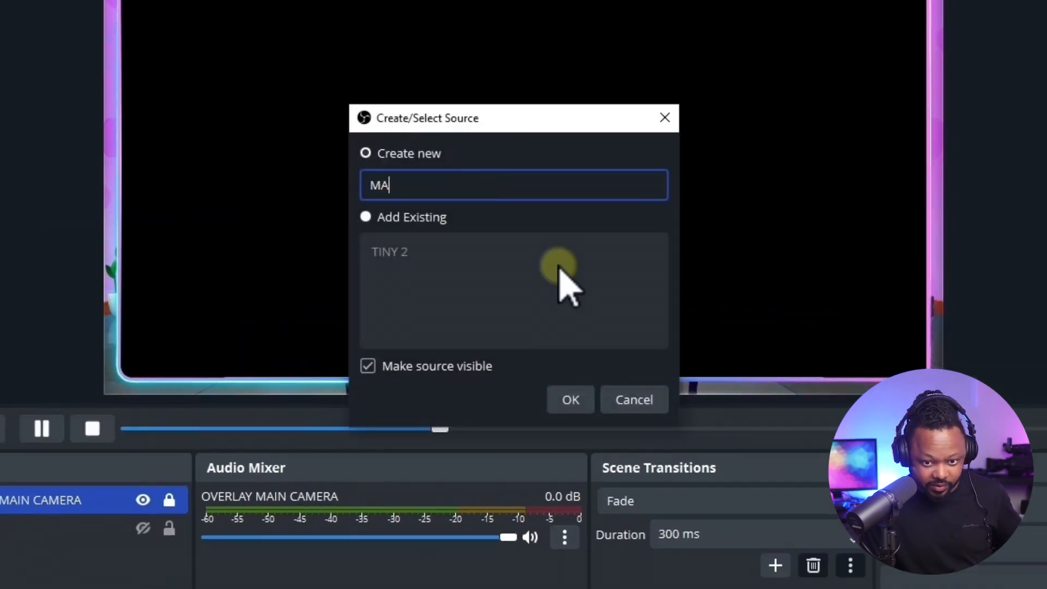
{"action": "type", "text": "DSLR"}
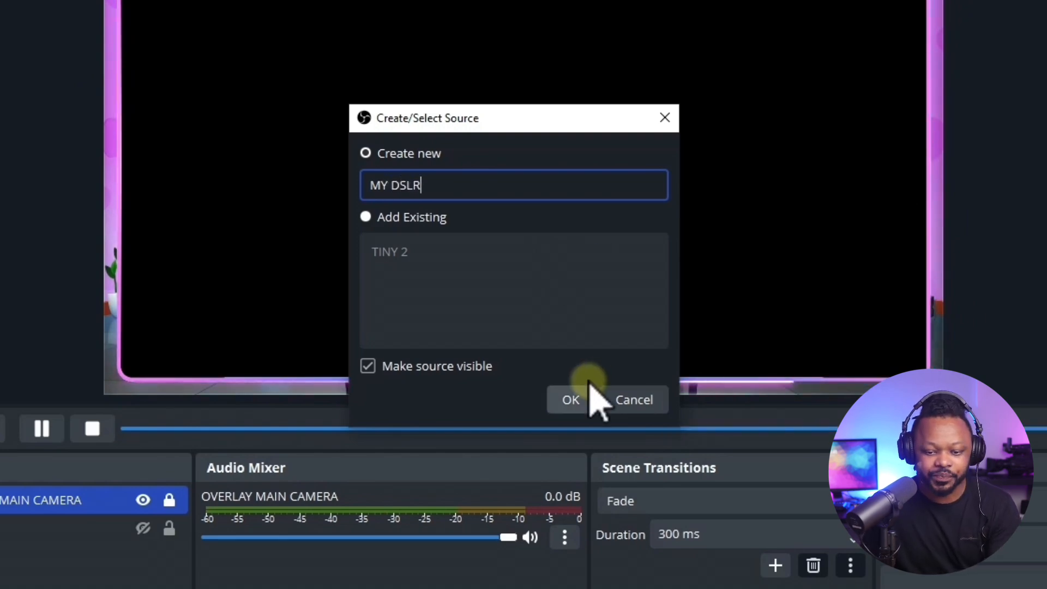
{"action": "left_click", "coordinate": [577, 400]}
Set the MY DSLR device to Streamlabs Desktop Virtual Webcam and move OVERLAY MAIN CAMERA above it in the source order.
{"action": "left_click", "coordinate": [461, 297]}
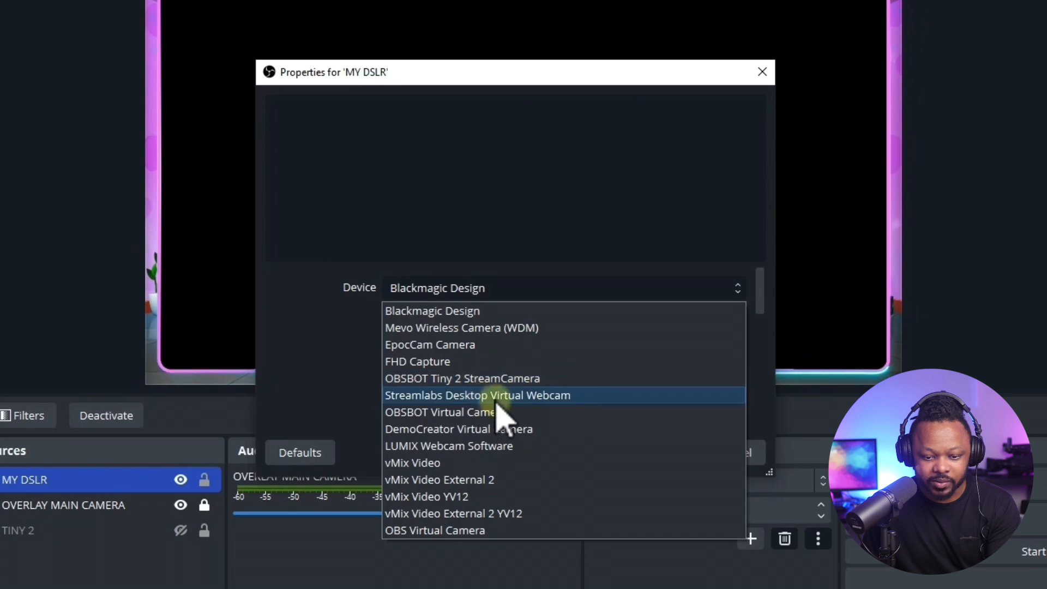
{"action": "left_click", "coordinate": [494, 396]}
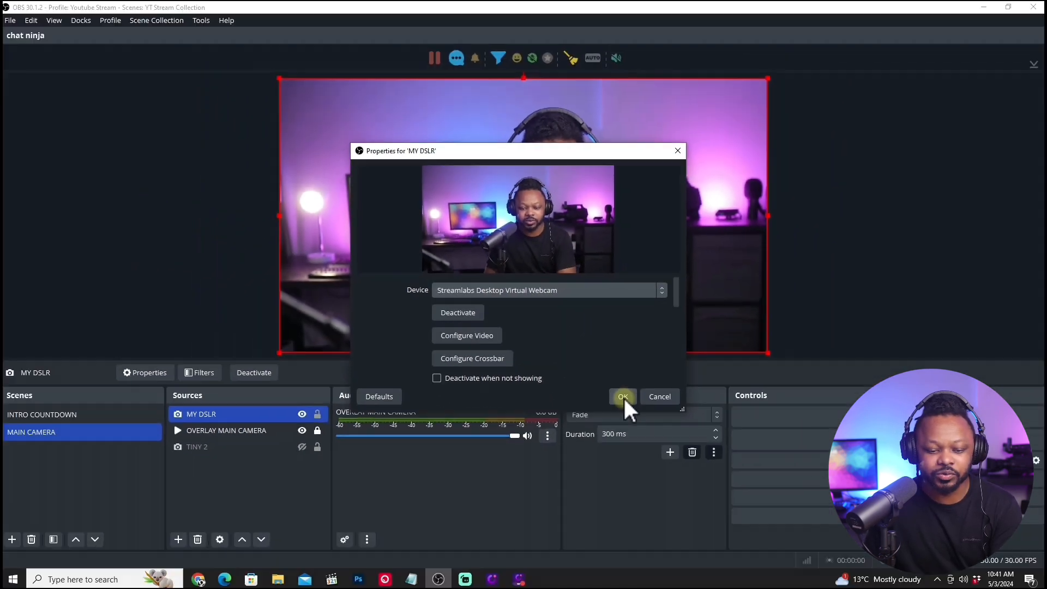
{"action": "left_click", "coordinate": [623, 396]}
{"action": "left_click", "coordinate": [227, 430]}
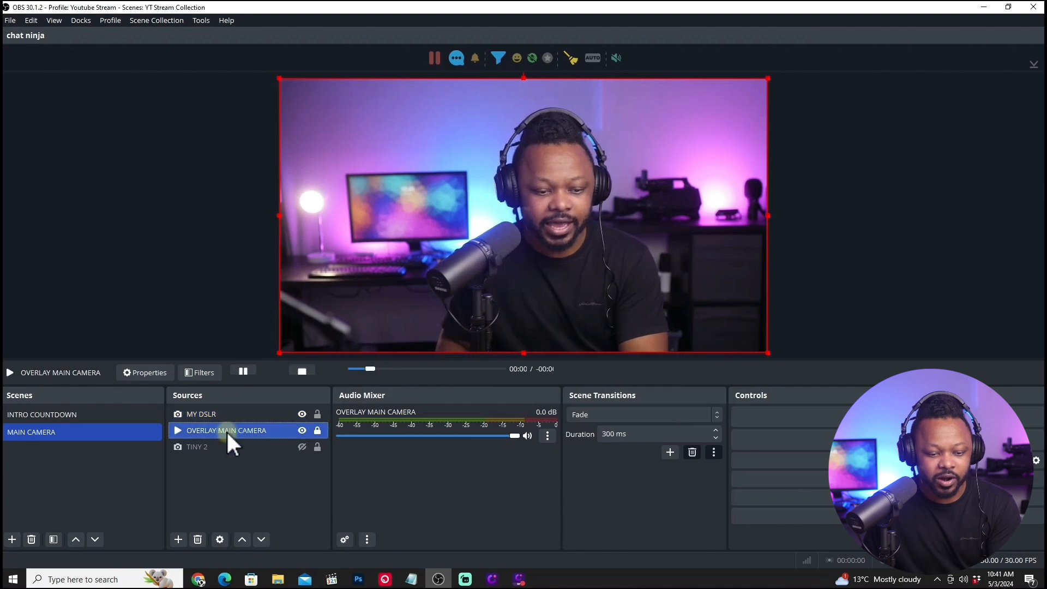
{"action": "left_click_drag", "start_coordinate": [227, 430], "coordinate": [229, 416]}
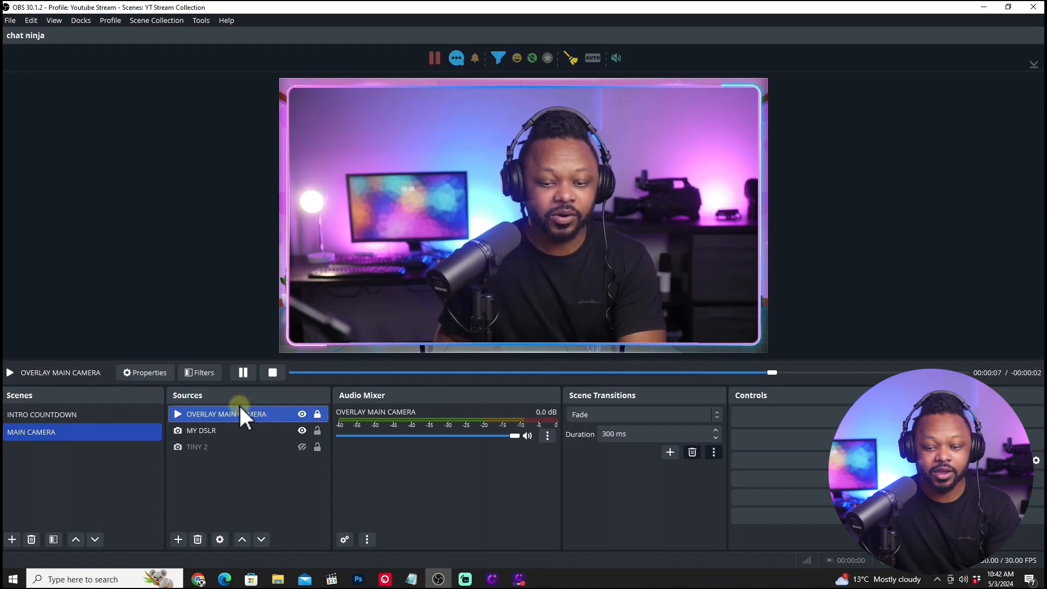
{"action": "left_click", "coordinate": [238, 430], "text": "ctrl"}
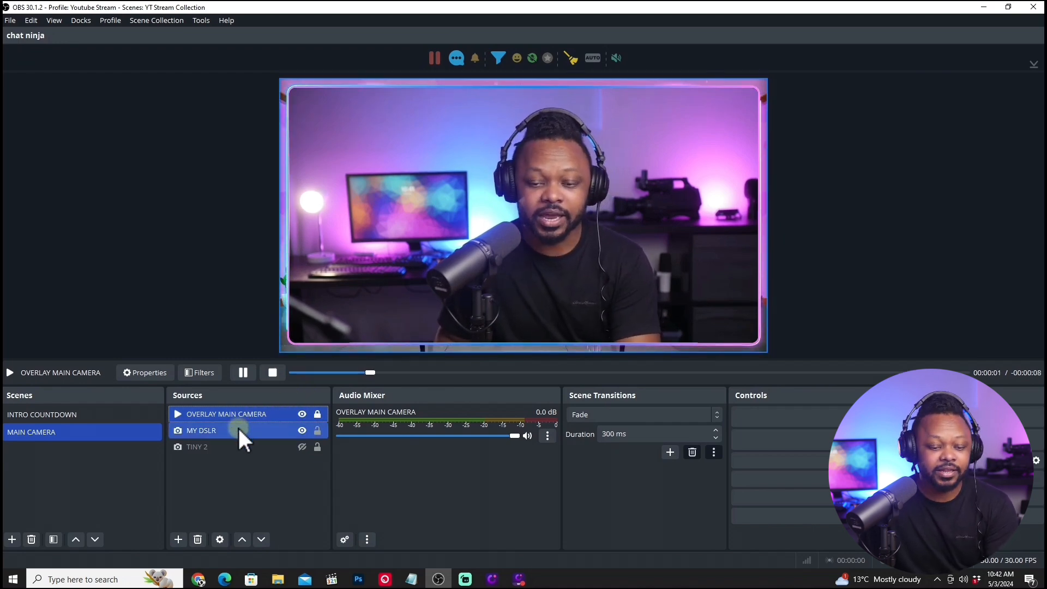
{"action": "left_click", "coordinate": [242, 431], "text": "ctrl"}
{"action": "left_click", "coordinate": [234, 447], "text": "ctrl"}
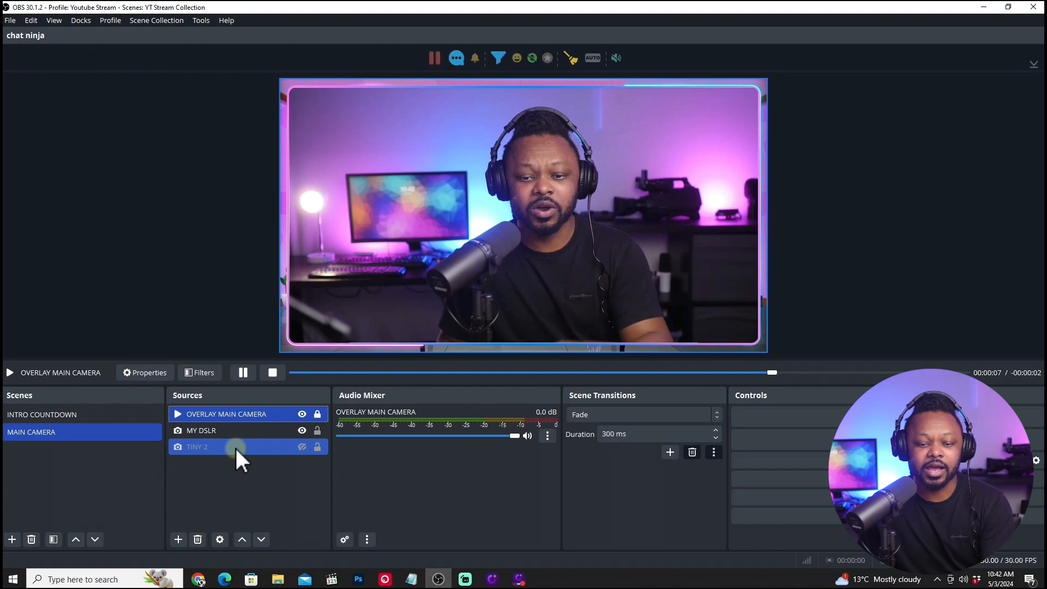
{"action": "left_click", "coordinate": [235, 446], "text": "ctrl"}
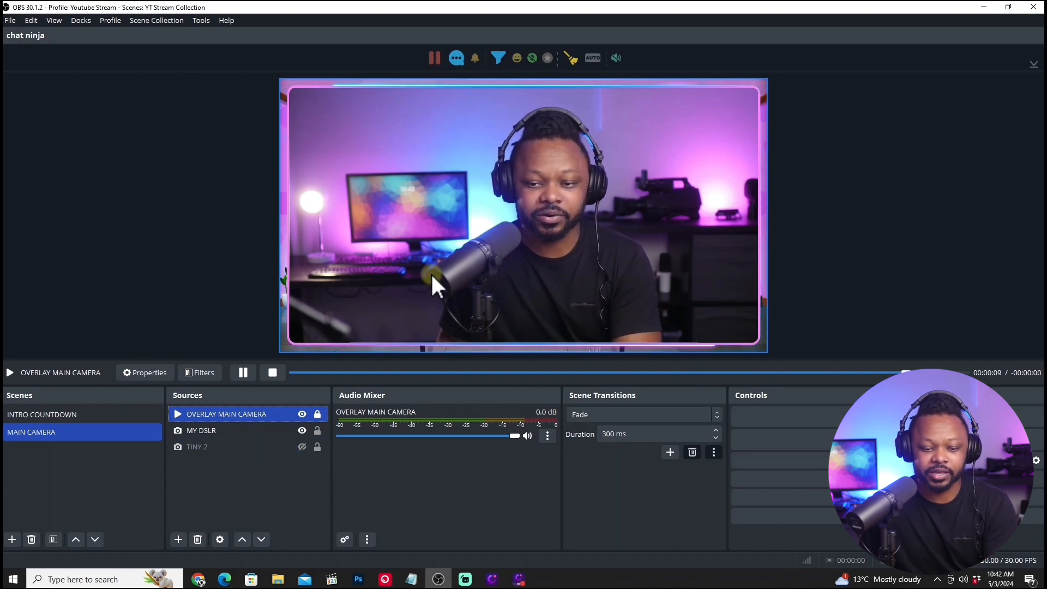
Resize and reposition the MY DSLR camera to fit inside the overlay frame in the MAIN CAMERA scene.
{"action": "left_click", "coordinate": [250, 430]}
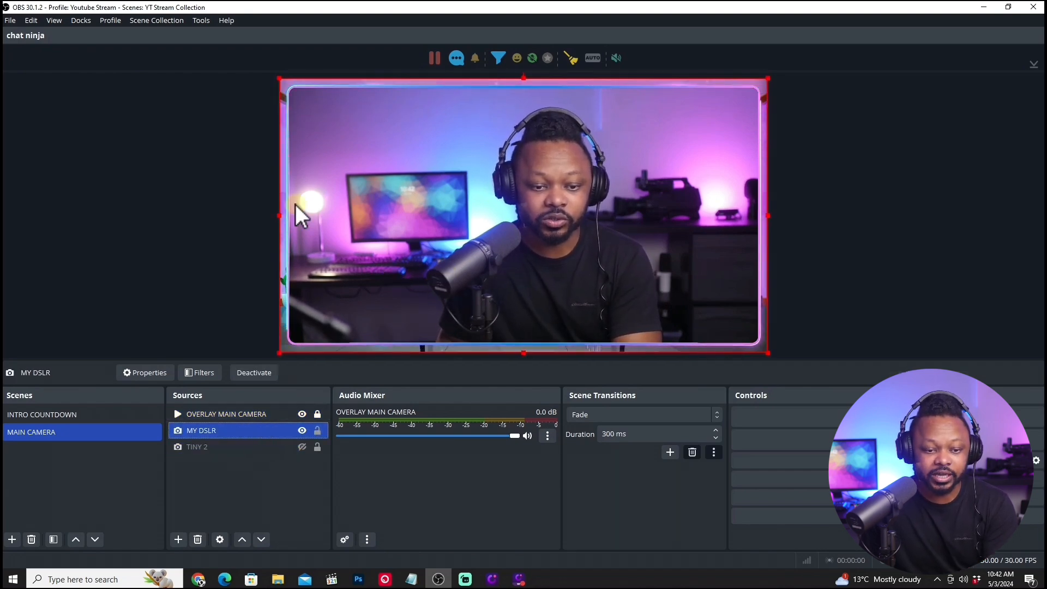
{"action": "left_click_drag", "start_coordinate": [279, 216], "coordinate": [290, 216]}
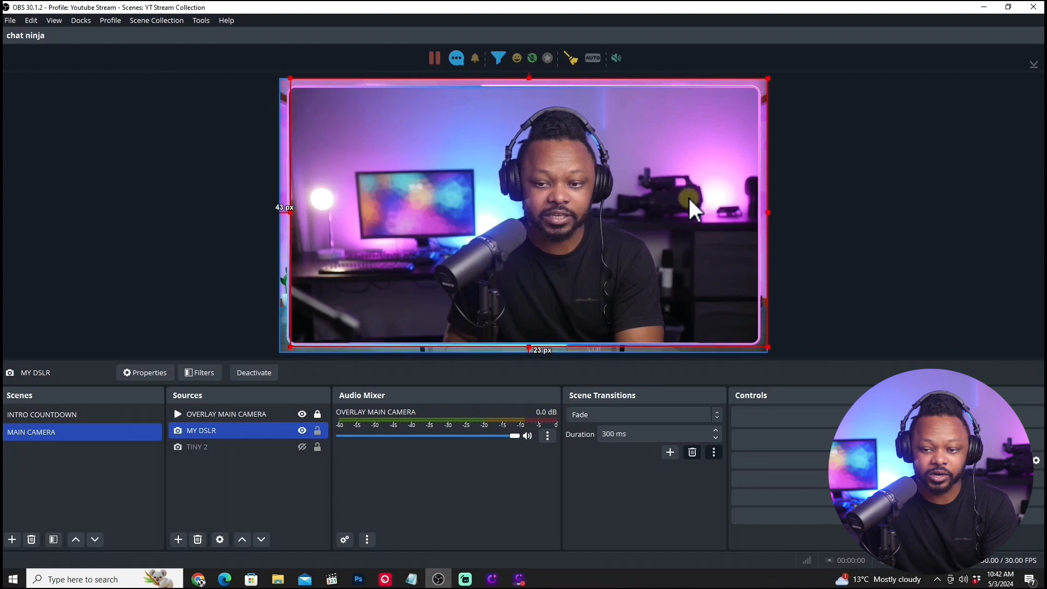
{"action": "left_click_drag", "start_coordinate": [770, 210], "coordinate": [761, 213]}
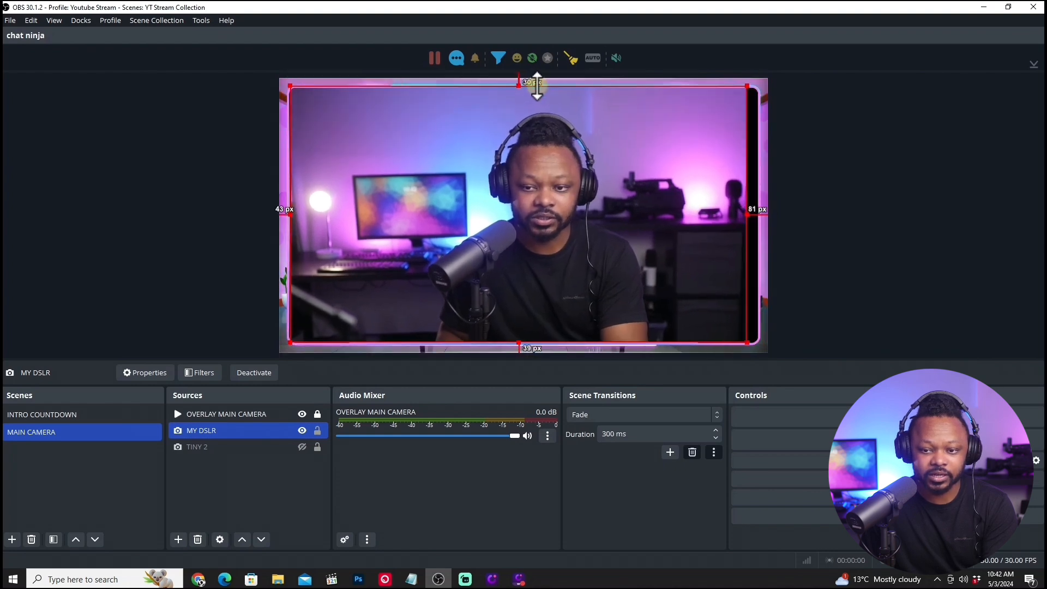
{"action": "left_click_drag", "start_coordinate": [526, 130], "coordinate": [528, 136]}
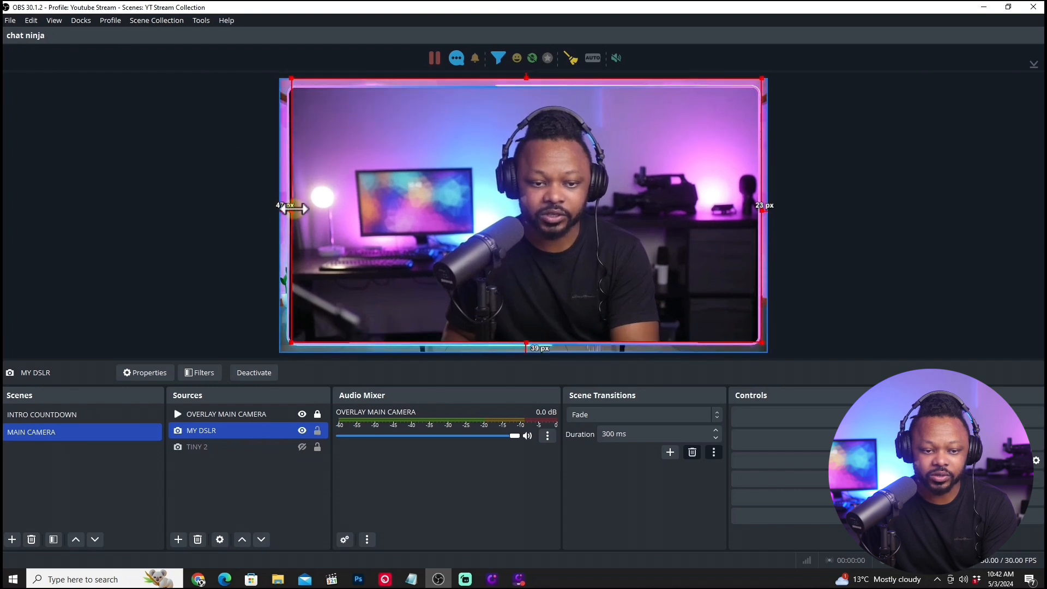
{"action": "left_click_drag", "start_coordinate": [293, 209], "coordinate": [293, 209]}
{"action": "left_click_drag", "start_coordinate": [472, 202], "coordinate": [467, 202]}
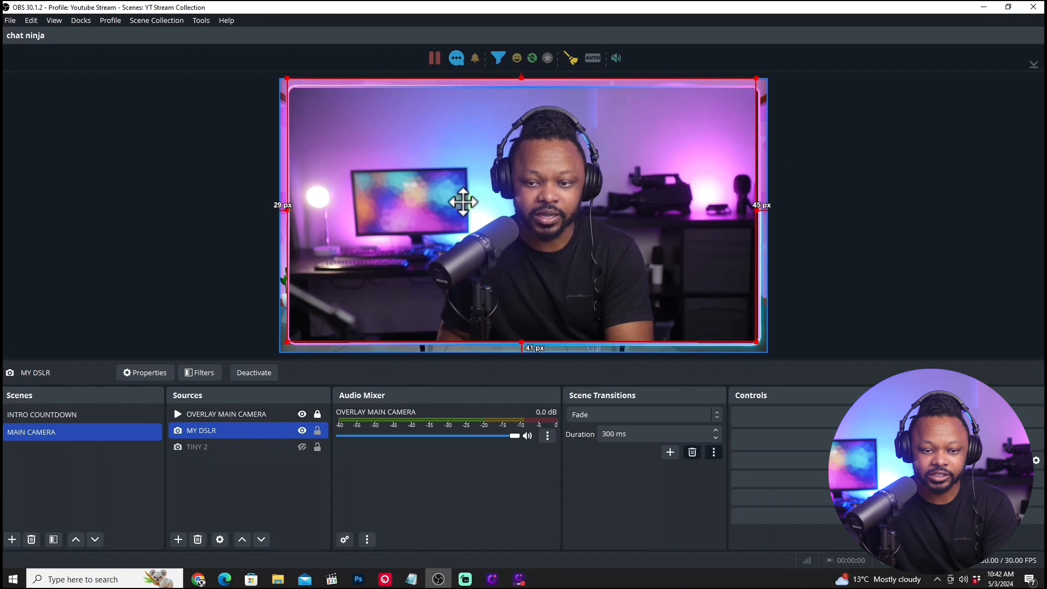
{"action": "left_click_drag", "start_coordinate": [756, 205], "coordinate": [762, 209]}
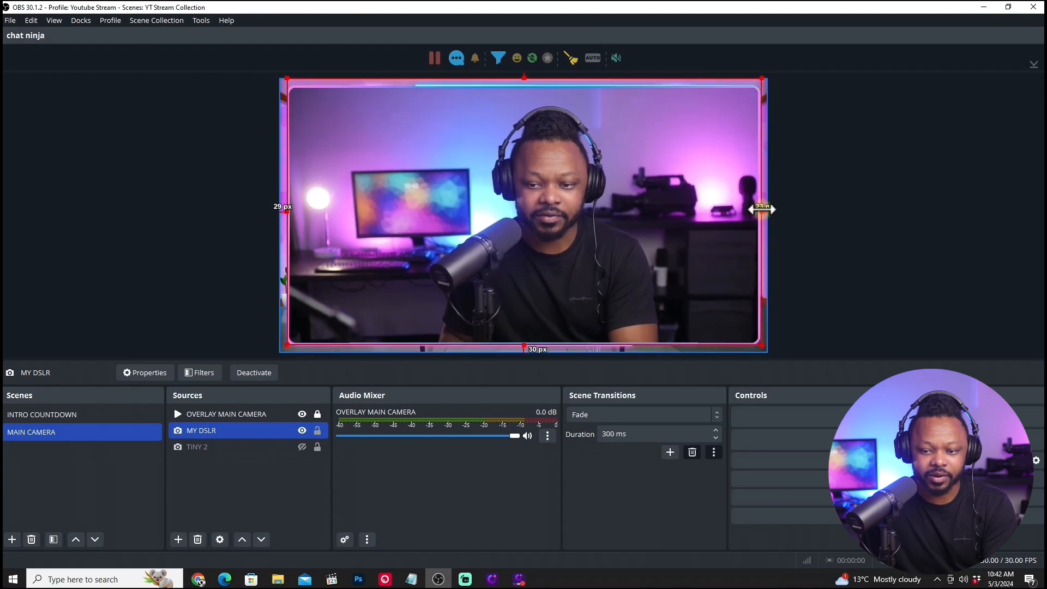
{"action": "left_click", "coordinate": [456, 235]}
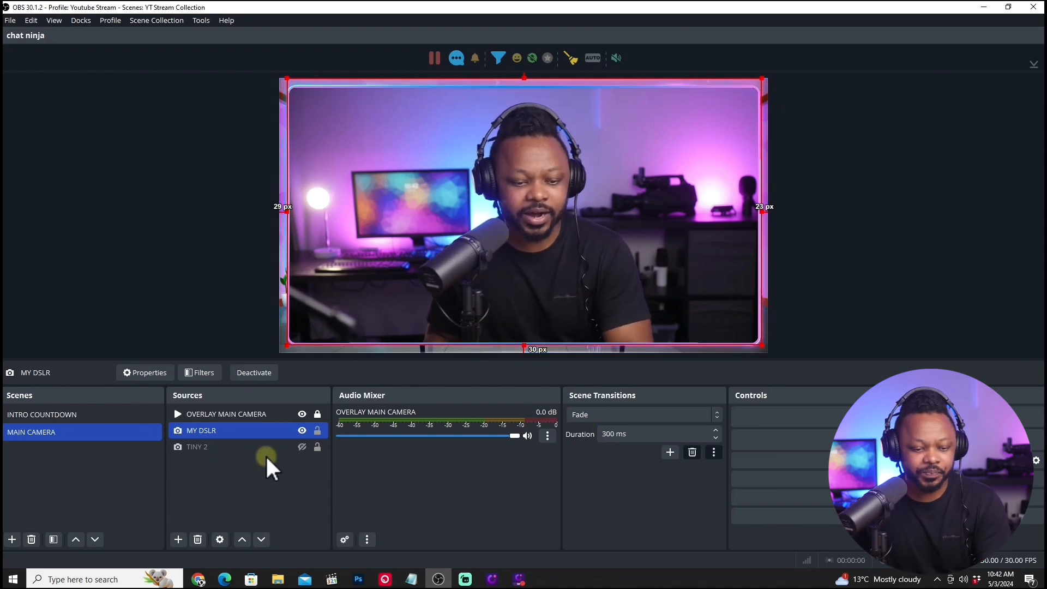
Remove the MY DSLR source from the MAIN CAMERA scene and make the TINY 2 camera visible.
{"action": "left_click", "coordinate": [302, 431]}
{"action": "left_click", "coordinate": [302, 430]}
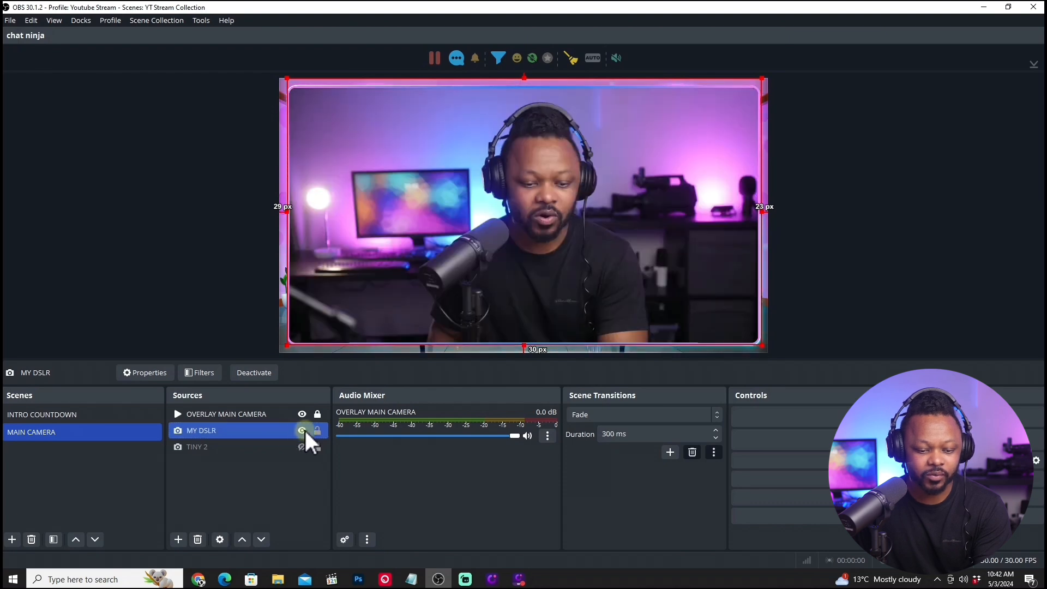
{"action": "left_click", "coordinate": [197, 539]}
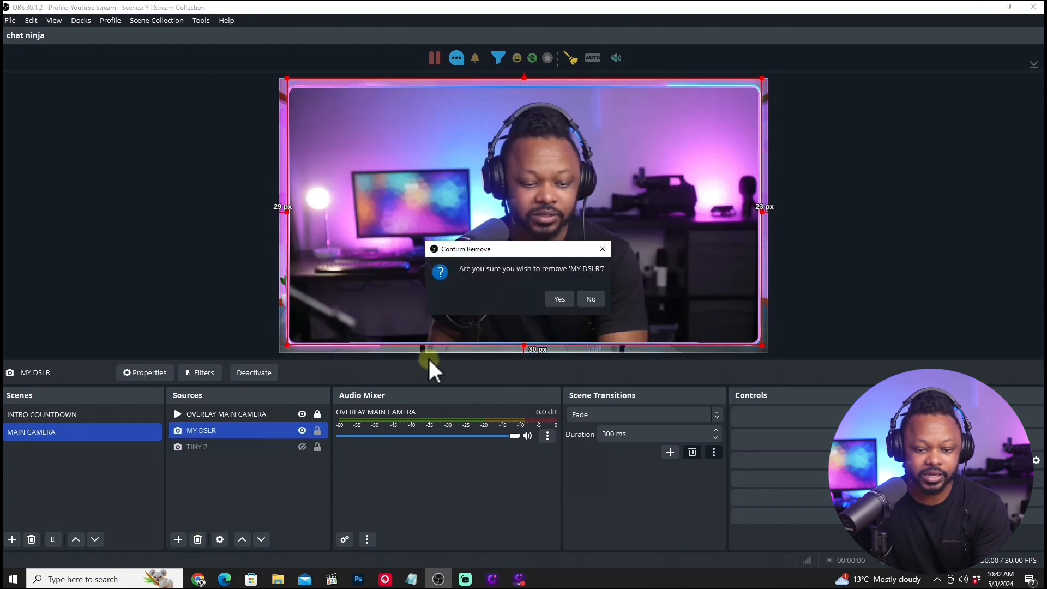
{"action": "left_click", "coordinate": [558, 299]}
{"action": "left_click", "coordinate": [232, 431]}
{"action": "left_click", "coordinate": [300, 431]}
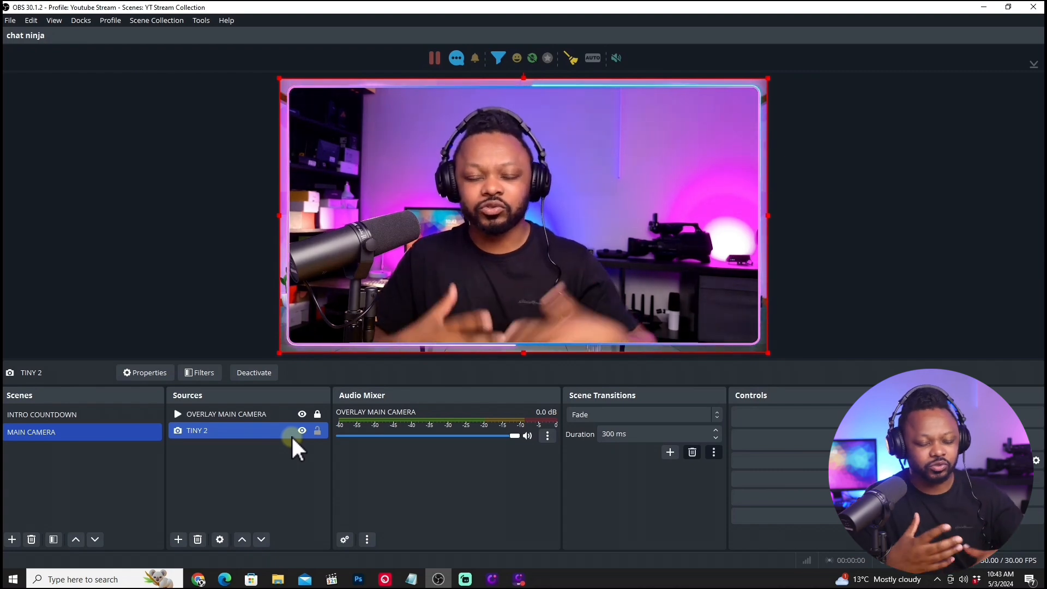
Check the INTRO COUNTDOWN scene in the preview and return to the MAIN CAMERA scene.
{"action": "left_click", "coordinate": [297, 418], "text": "ctrl"}
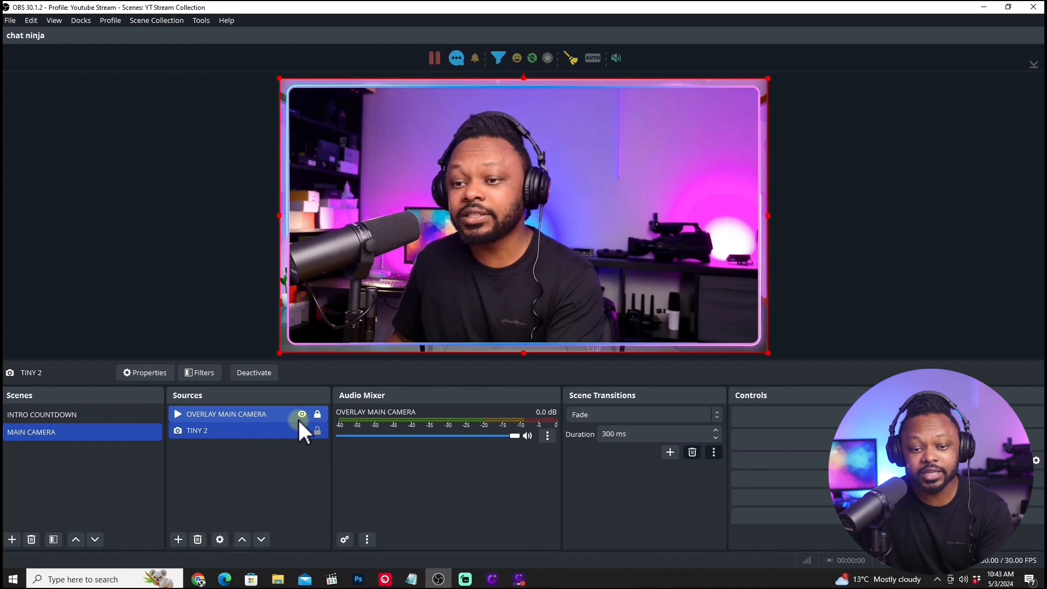
{"action": "left_click", "coordinate": [126, 431]}
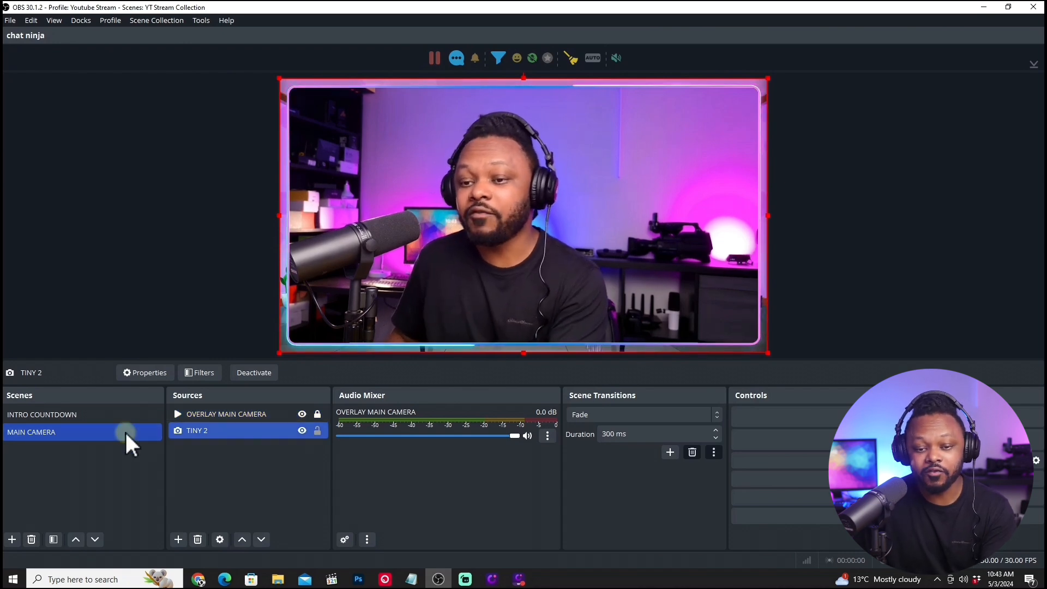
{"action": "left_click", "coordinate": [269, 425]}
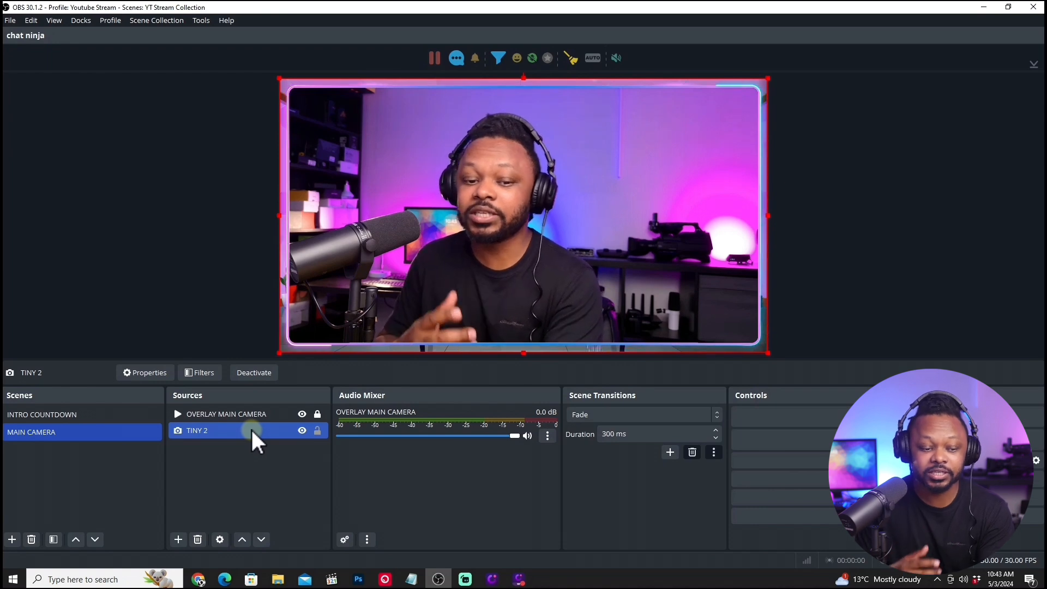
{"action": "left_click", "coordinate": [77, 413]}
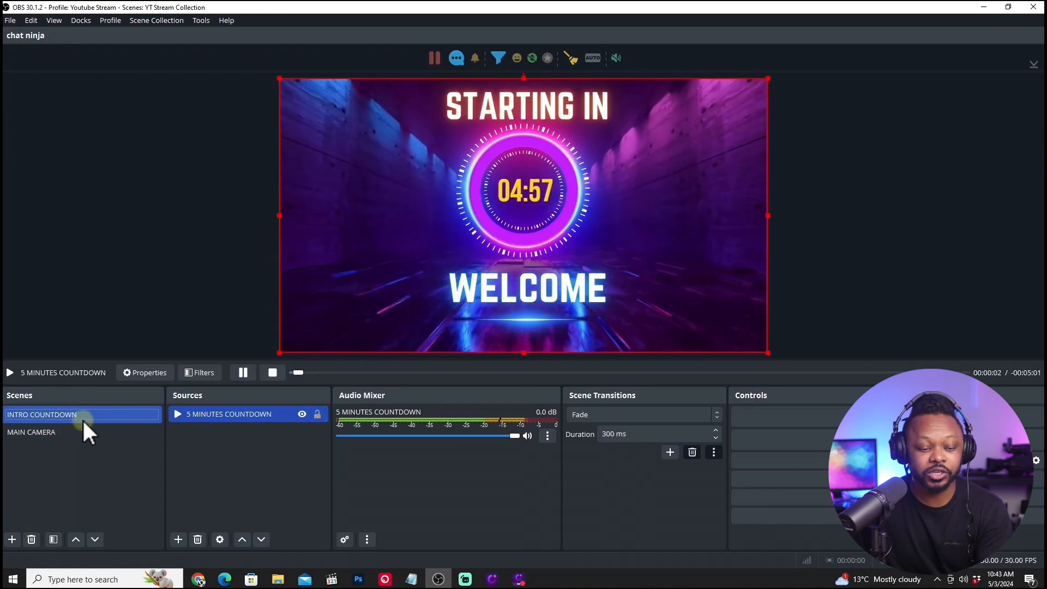
{"action": "left_click", "coordinate": [76, 433]}
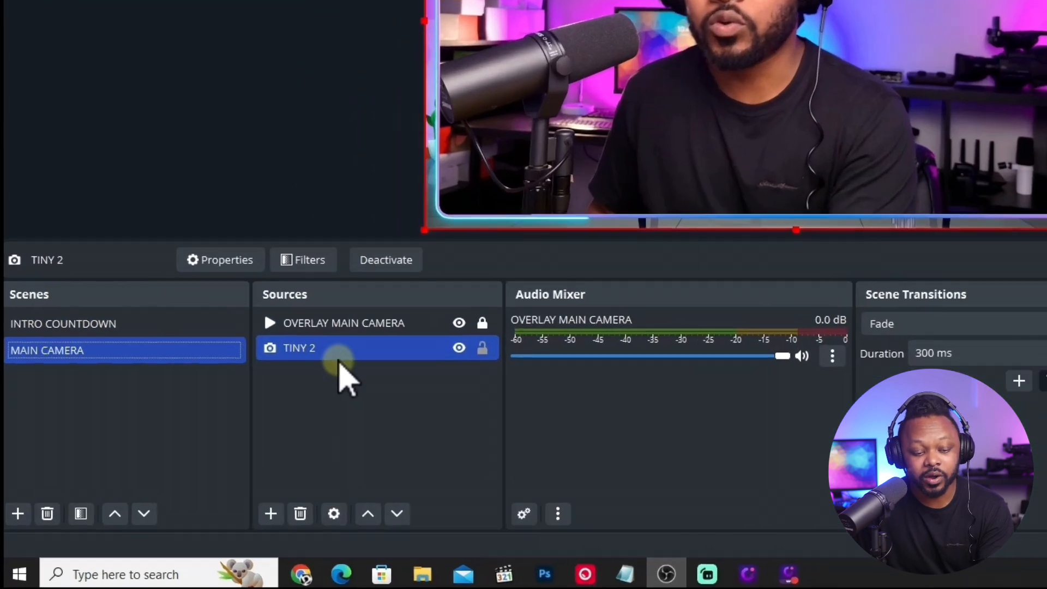
Add an audio input capture source named MAIN MIC that uses the Microphone (RODECaster Duo Main Stereo) device.
{"action": "left_click", "coordinate": [178, 539]}
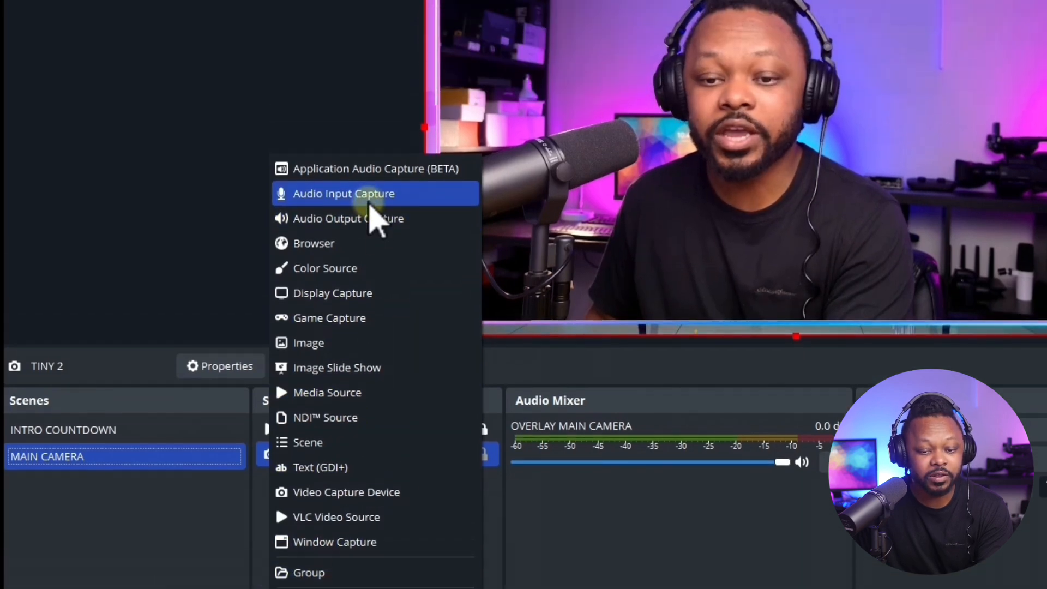
{"action": "left_click", "coordinate": [374, 88]}
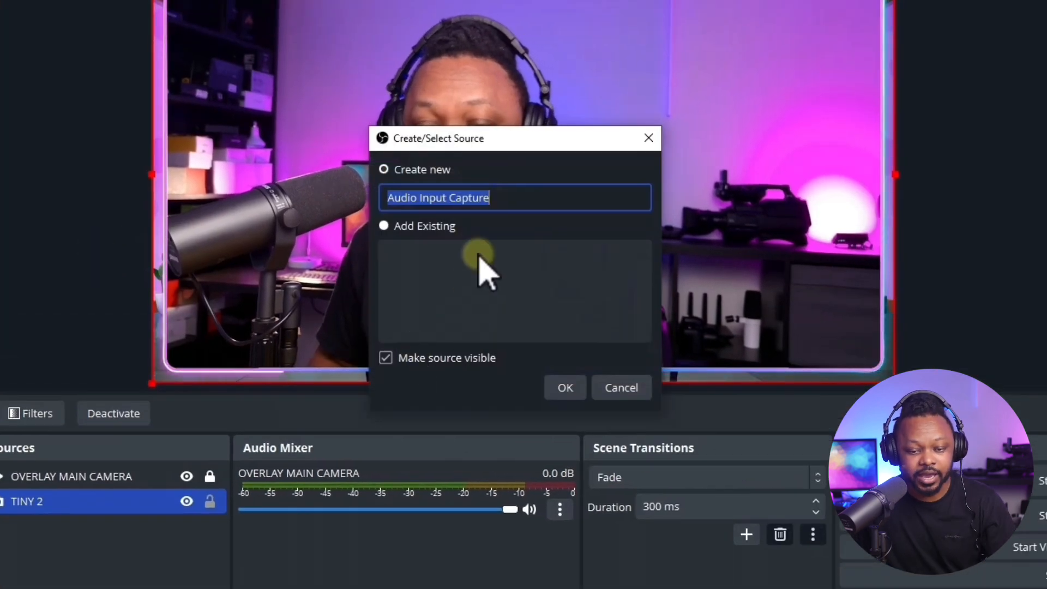
{"action": "type", "text": "MAIN MIC"}
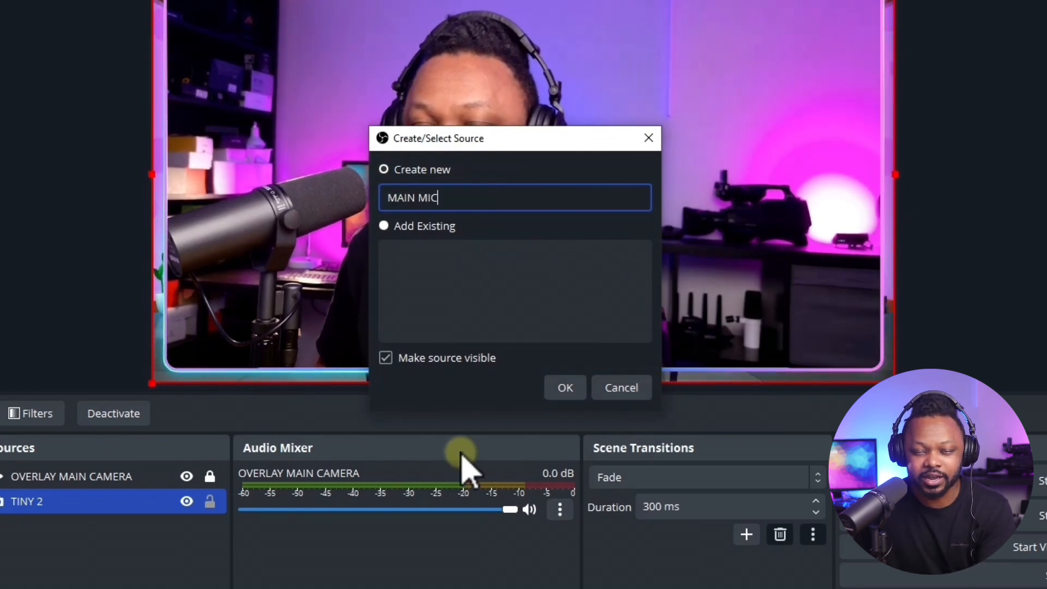
{"action": "left_click", "coordinate": [564, 388]}
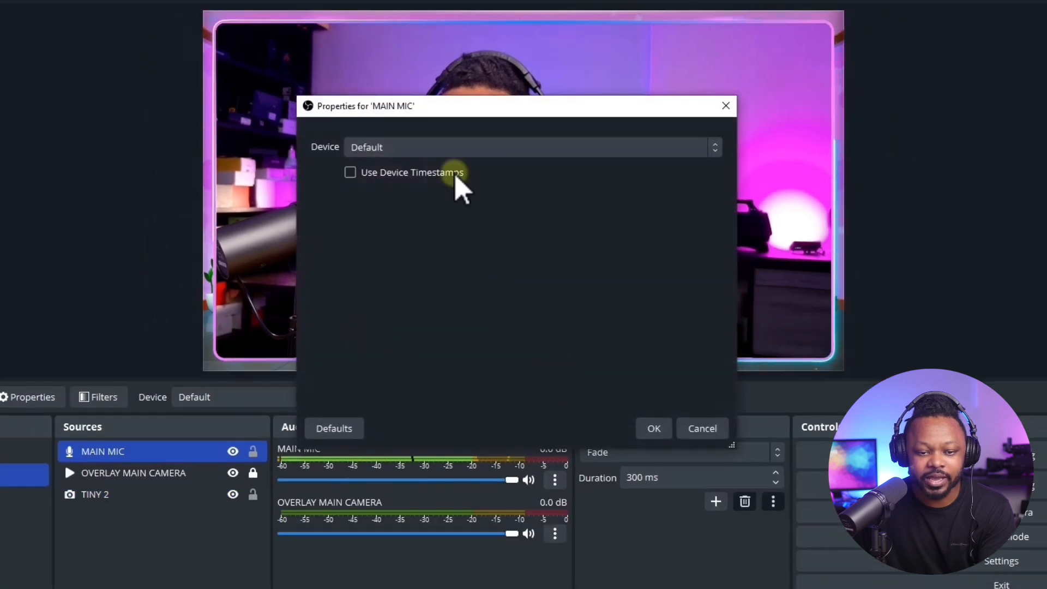
{"action": "left_click", "coordinate": [463, 148]}
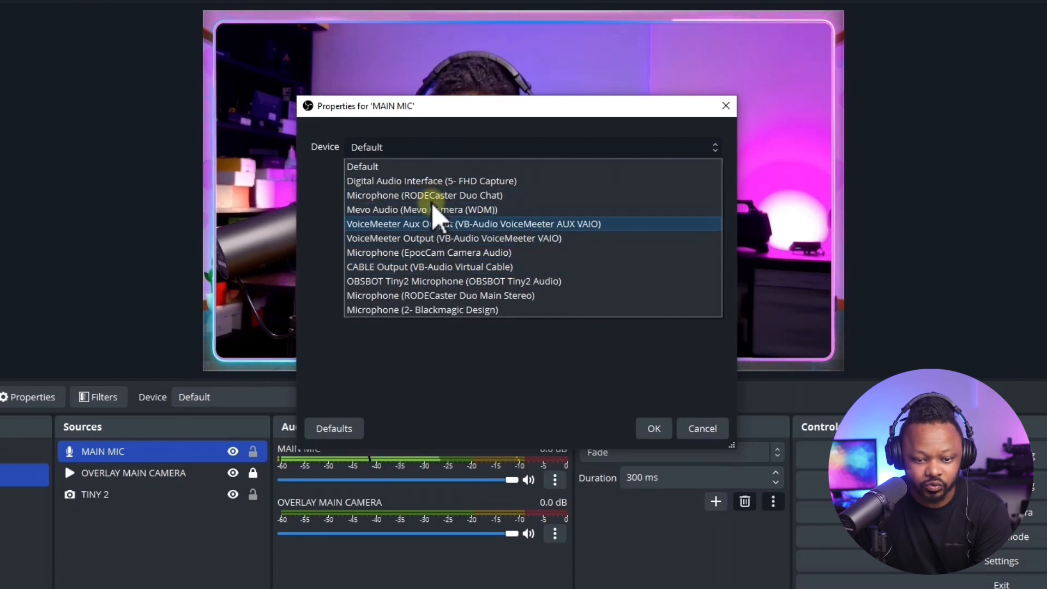
{"action": "left_click", "coordinate": [440, 295]}
{"action": "left_click", "coordinate": [622, 397]}
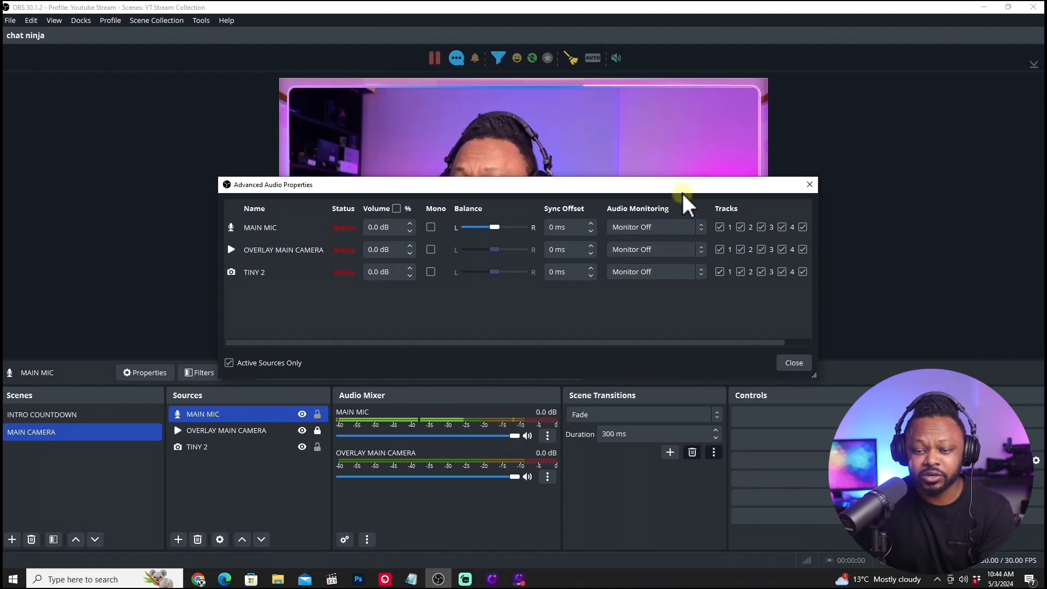
Review the advanced audio properties of the active sources and close the dialog.
{"action": "left_click_drag", "start_coordinate": [681, 184], "coordinate": [639, 163]}
{"action": "left_click", "coordinate": [758, 340]}
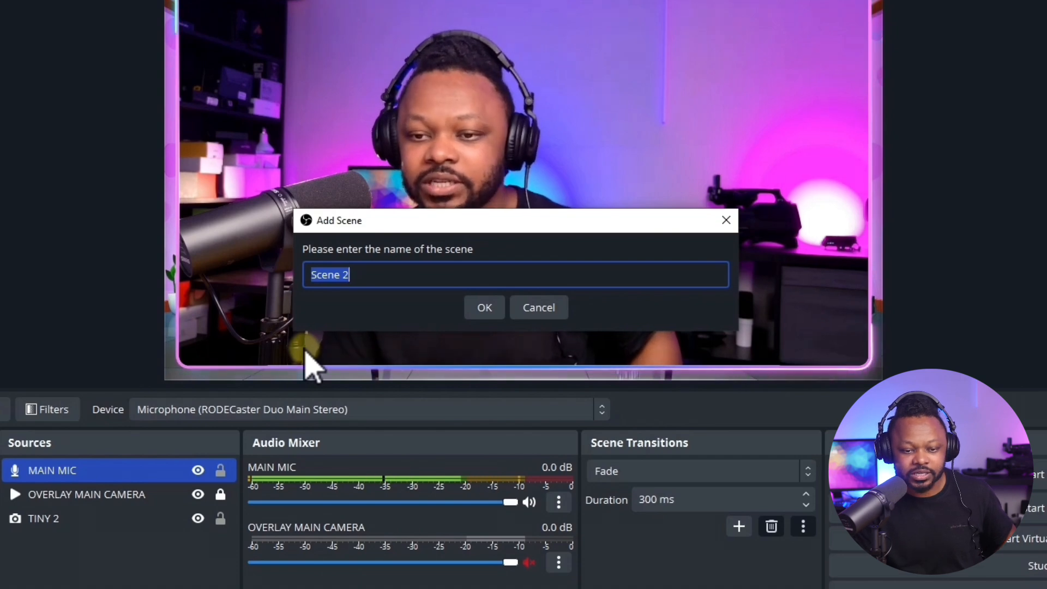
Add a new scene named 1 GUEST 1 HOST.
{"action": "type", "text": "1 G"}
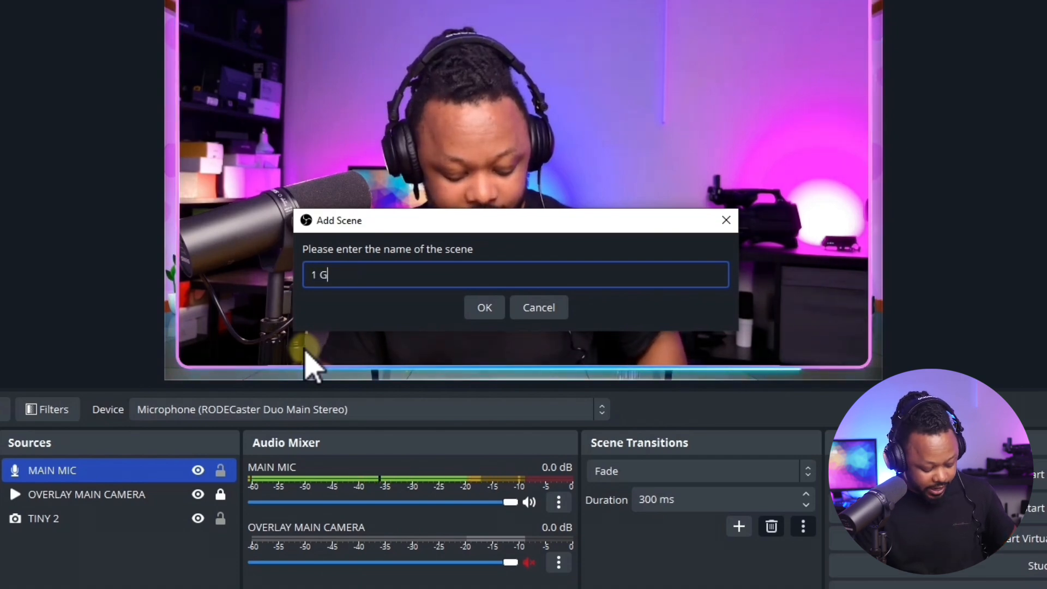
{"action": "type", "text": "UEST 1 HOST"}
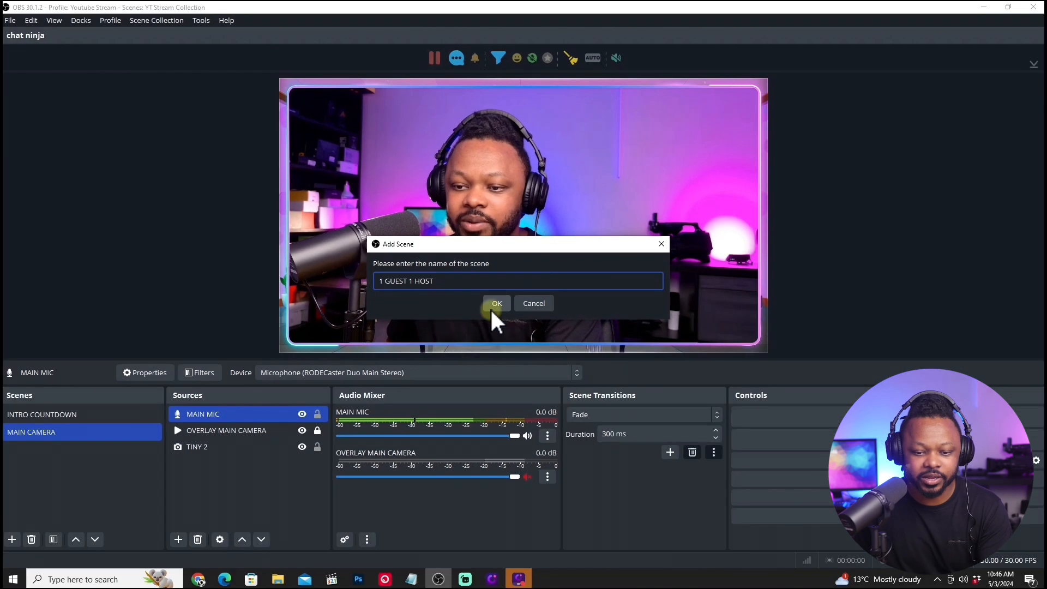
{"action": "left_click", "coordinate": [496, 304]}
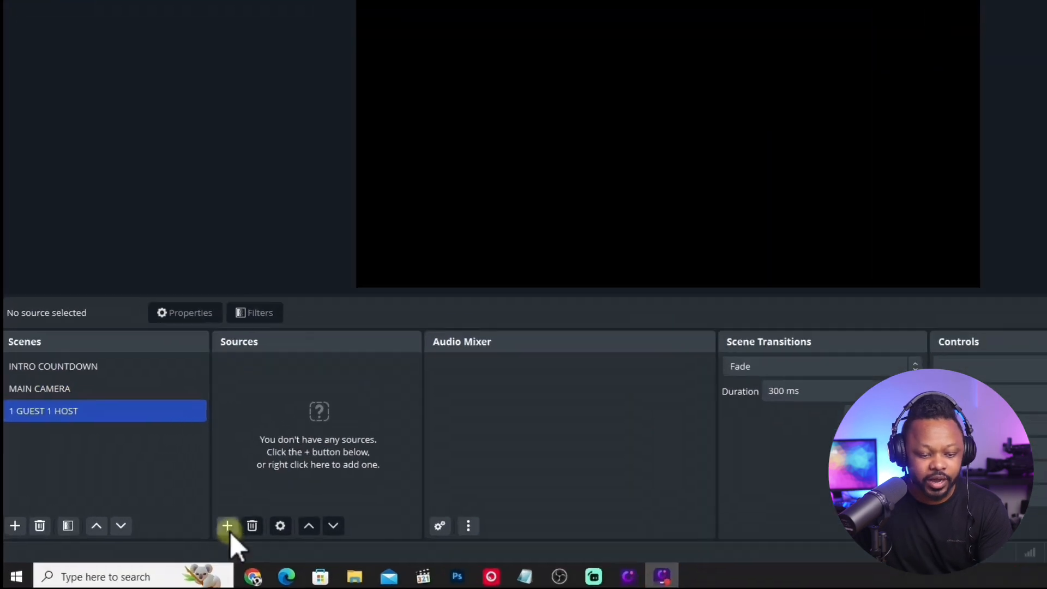
Add a media source named OVERLAY 1 GUEST 1 HOST to the 1 GUEST 1 HOST scene.
{"action": "left_click", "coordinate": [252, 521]}
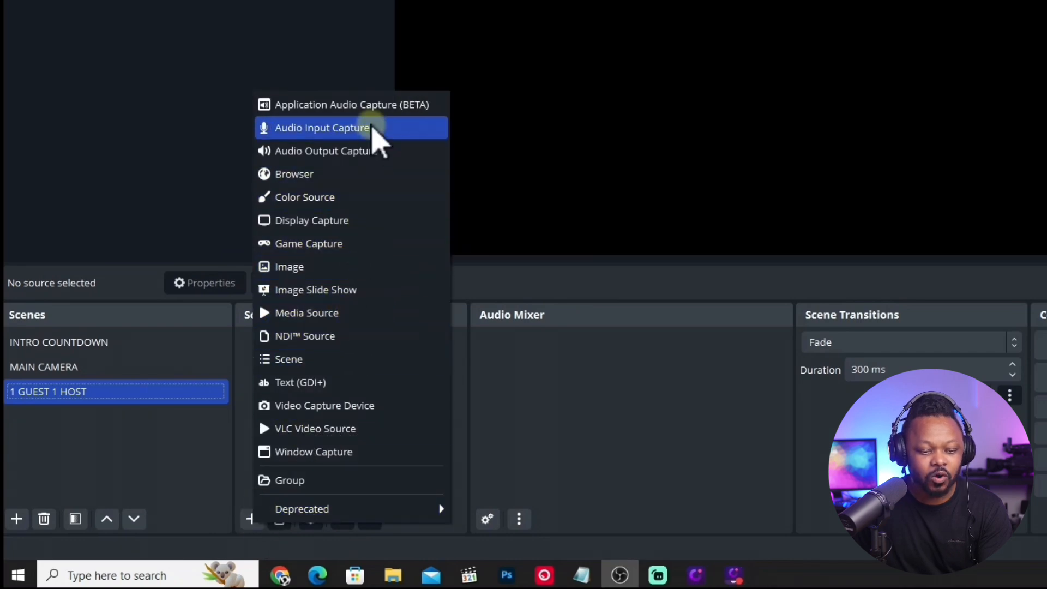
{"action": "left_click", "coordinate": [334, 316]}
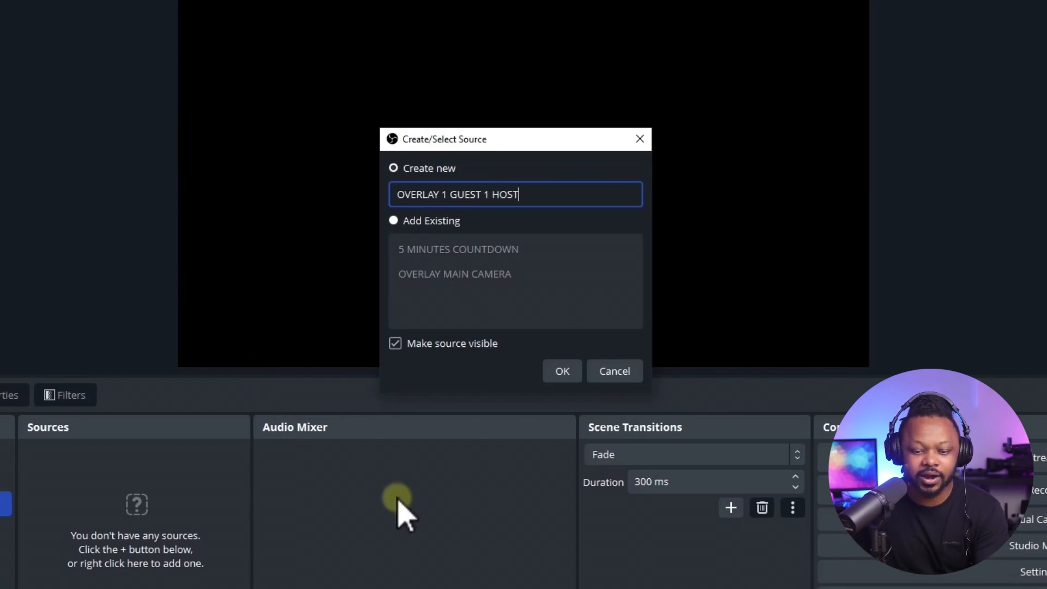
{"action": "left_click", "coordinate": [557, 371]}
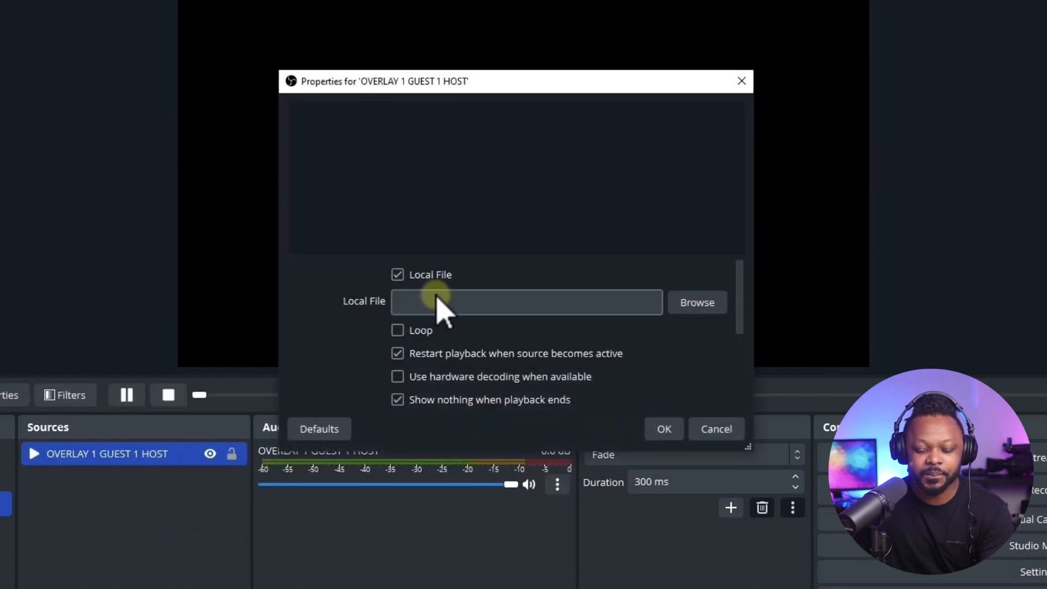
Load Hoopla-Deep-Blue-Two.webm from the Interview Overlays folder into the overlay media source and turn on looping.
{"action": "left_click", "coordinate": [708, 306]}
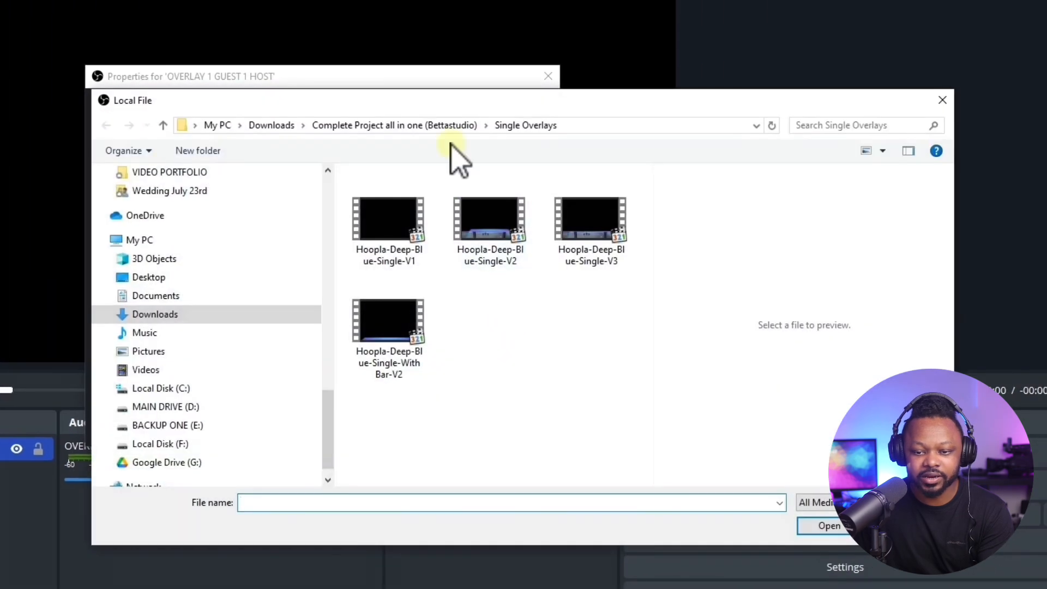
{"action": "left_click", "coordinate": [458, 125]}
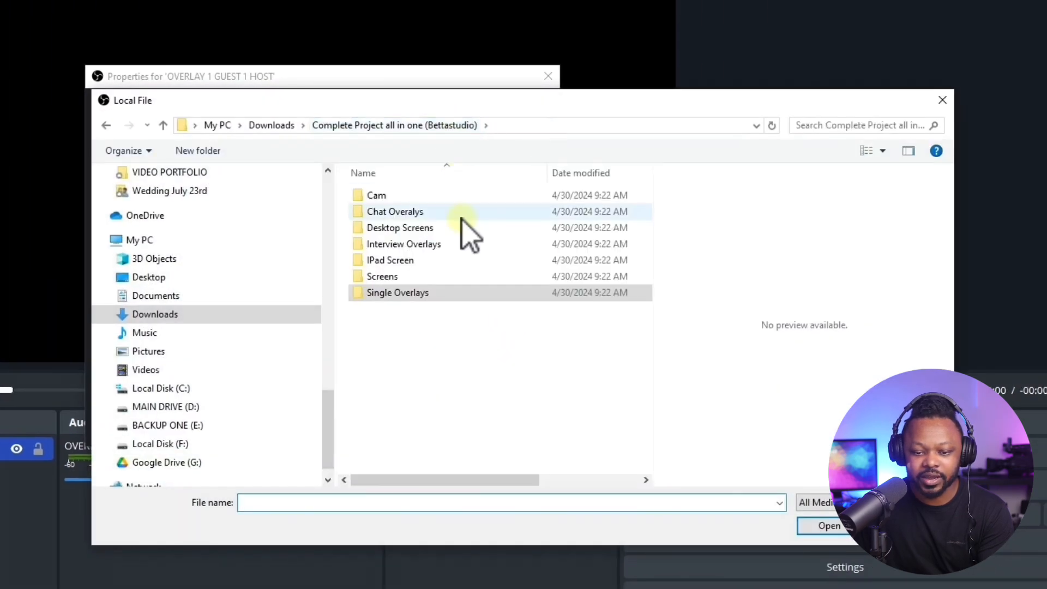
{"action": "double_click", "coordinate": [411, 244]}
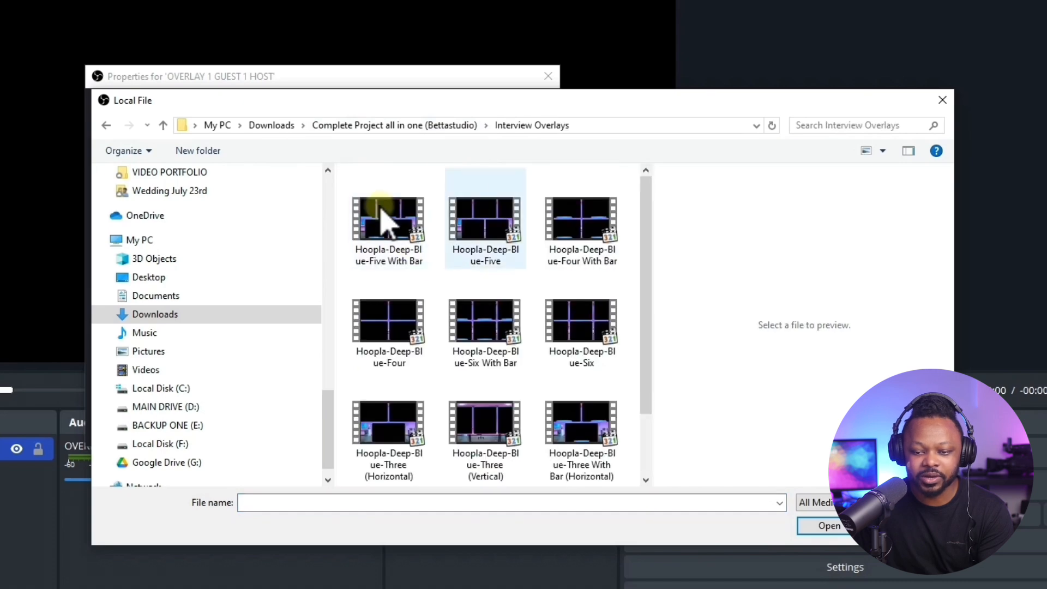
{"action": "left_click_drag", "start_coordinate": [645, 221], "coordinate": [645, 362]}
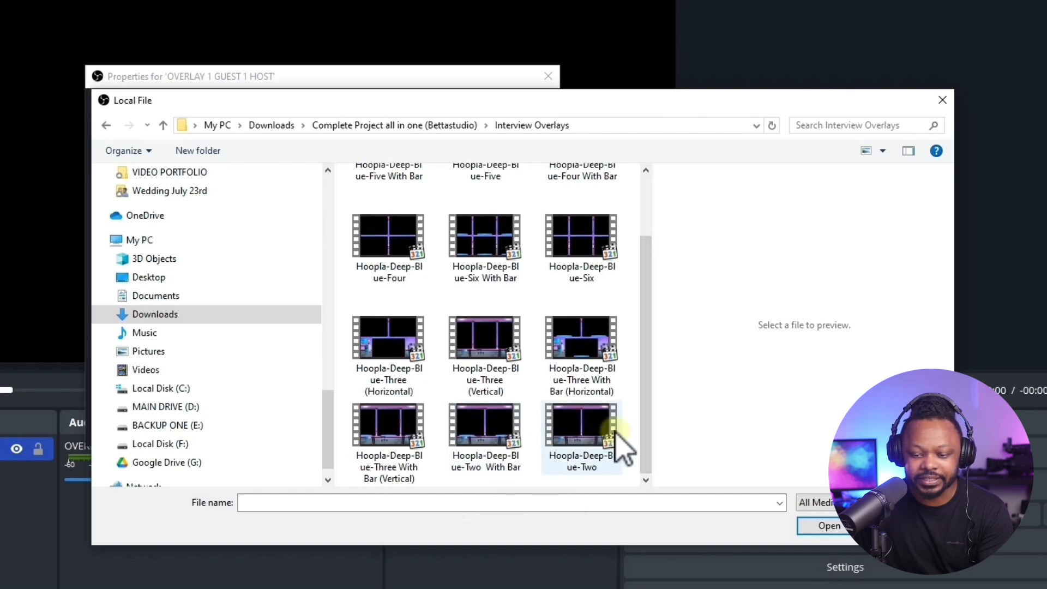
{"action": "left_click", "coordinate": [588, 447]}
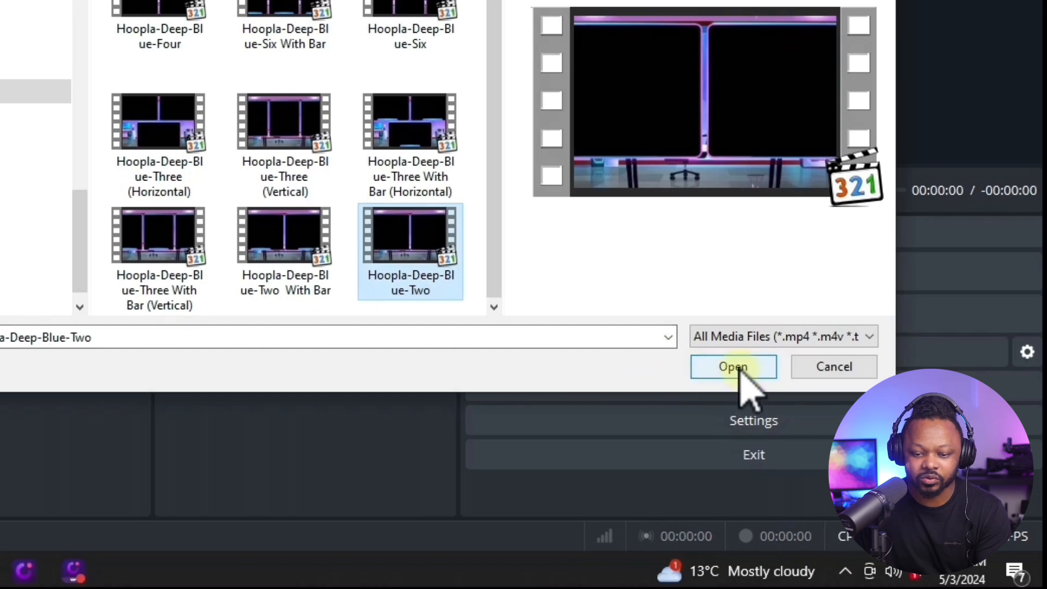
{"action": "left_click", "coordinate": [739, 367]}
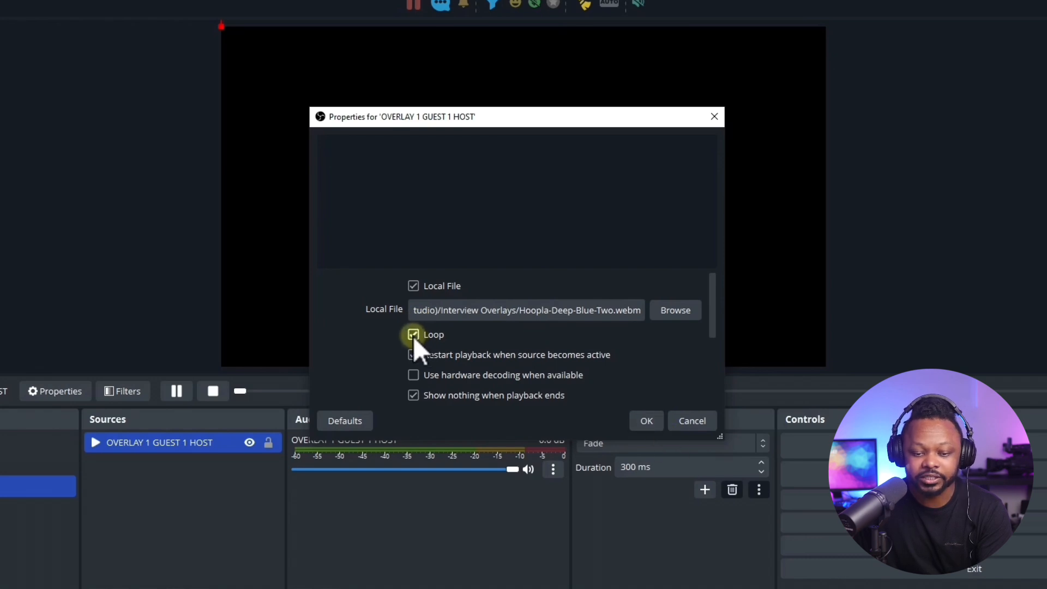
{"action": "left_click", "coordinate": [657, 425]}
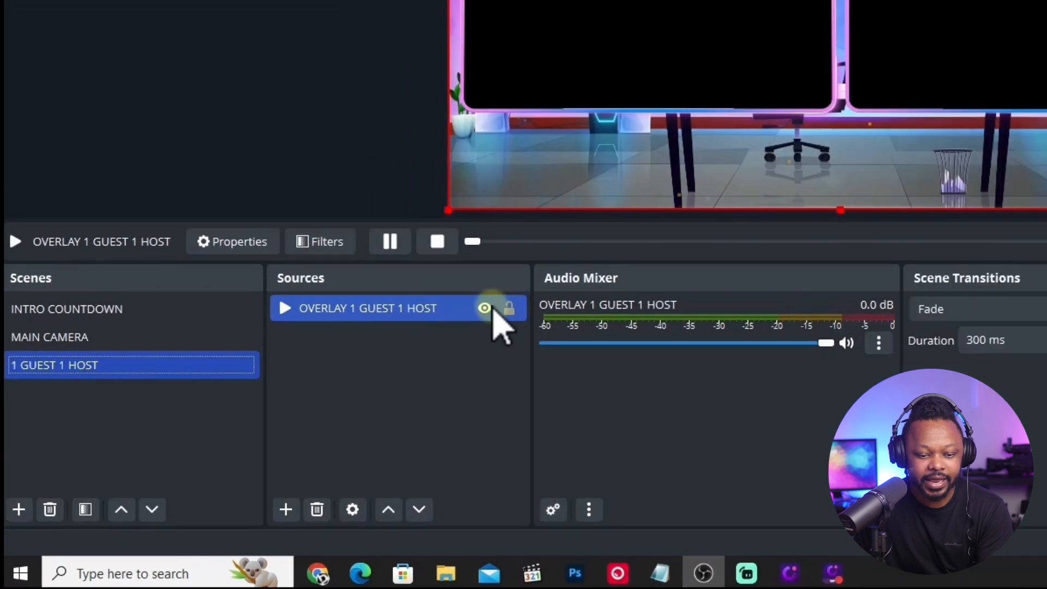
Lock the OVERLAY 1 GUEST 1 HOST source so it cannot be moved in the preview.
{"action": "left_click", "coordinate": [508, 308]}
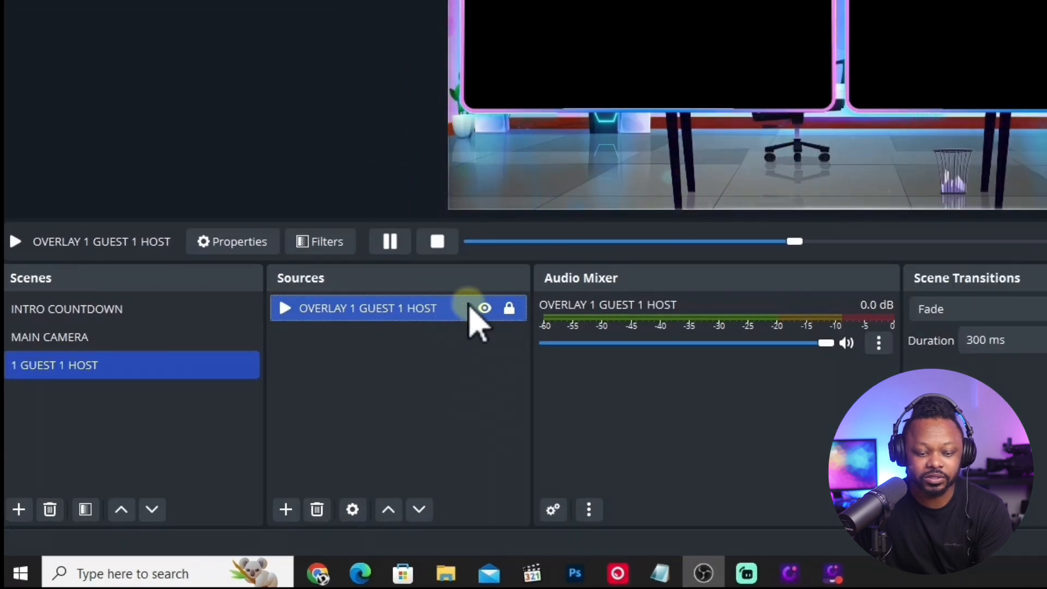
{"action": "left_click", "coordinate": [509, 308]}
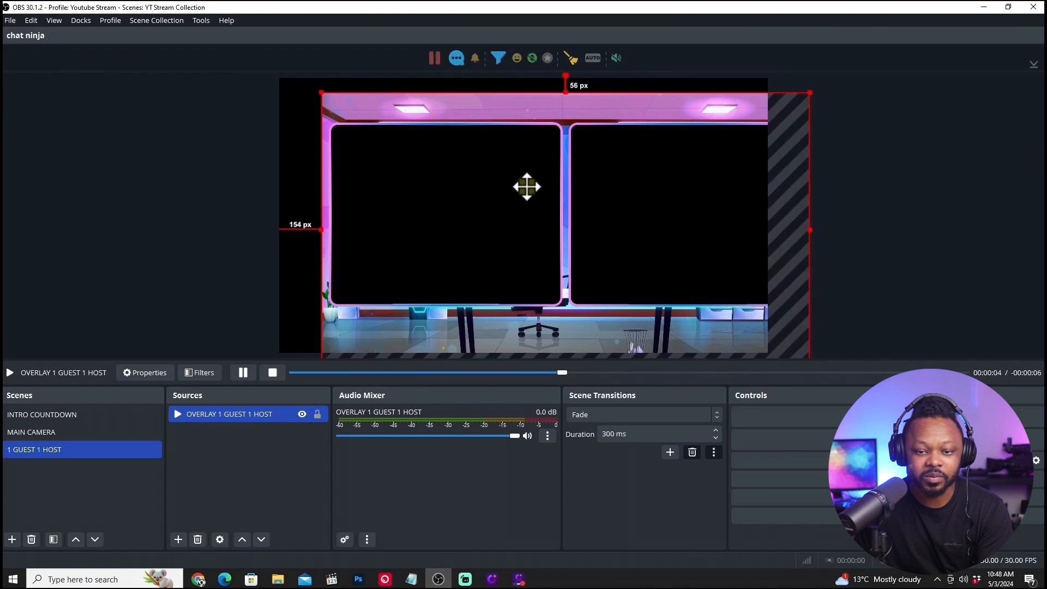
{"action": "left_click_drag", "start_coordinate": [527, 187], "coordinate": [512, 172]}
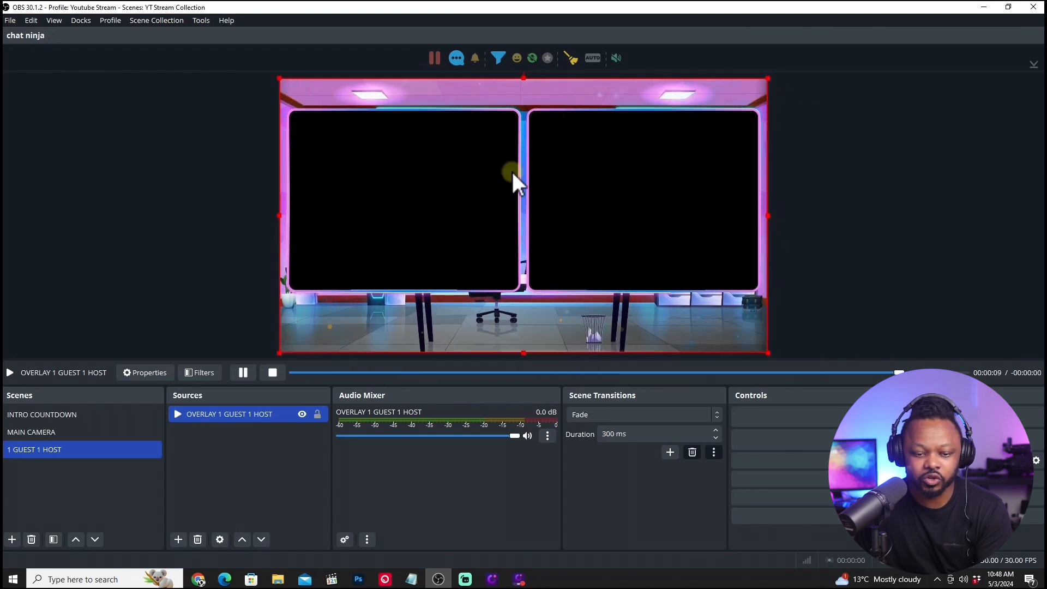
{"action": "left_click", "coordinate": [317, 414]}
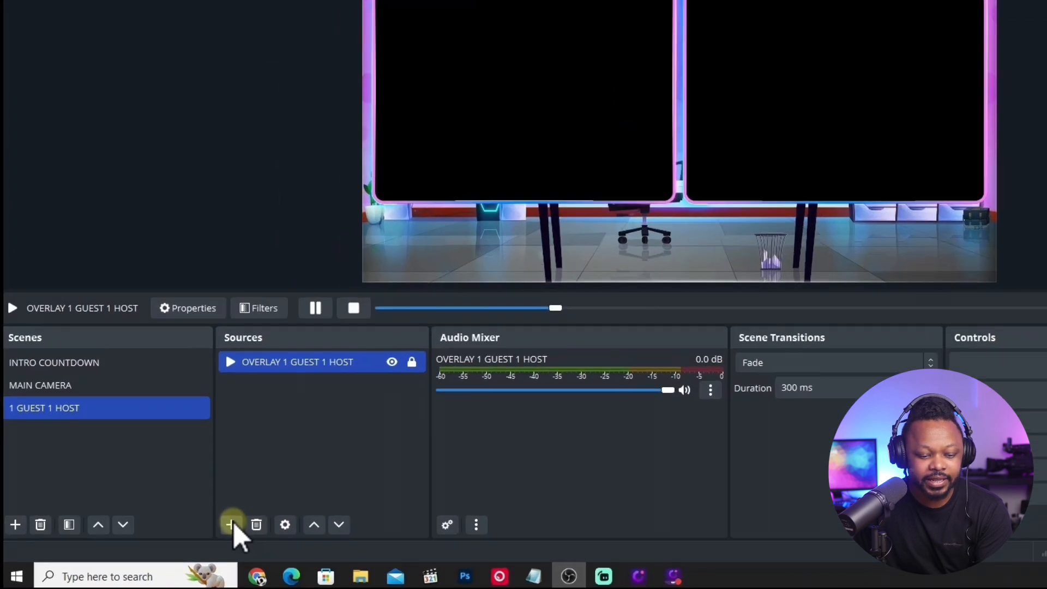
Add the existing TINY 2 video capture device to the 1 GUEST 1 HOST scene and place it beneath the overlay.
{"action": "left_click", "coordinate": [178, 540]}
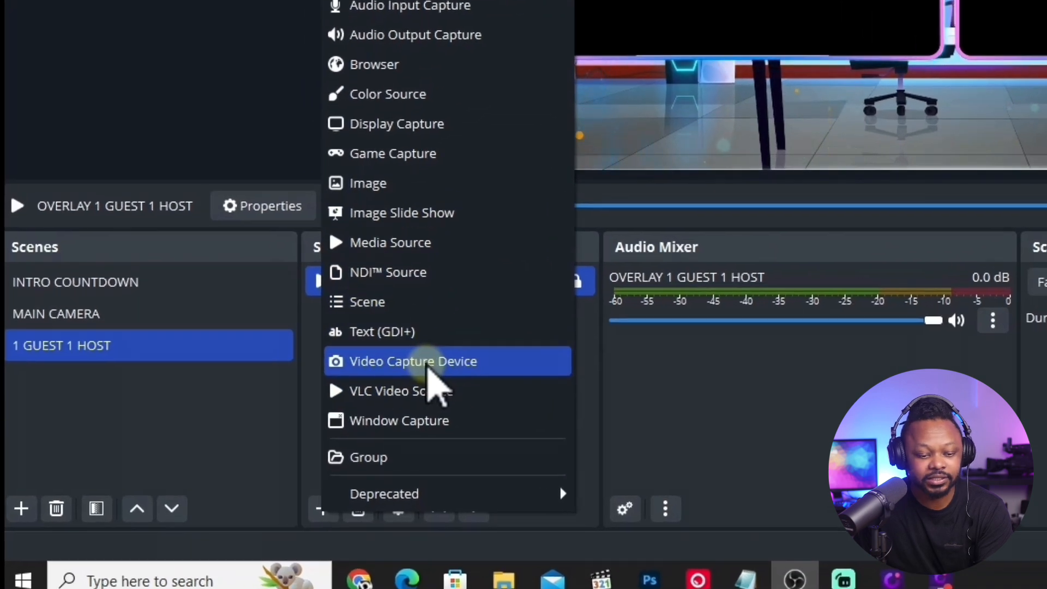
{"action": "left_click", "coordinate": [427, 362]}
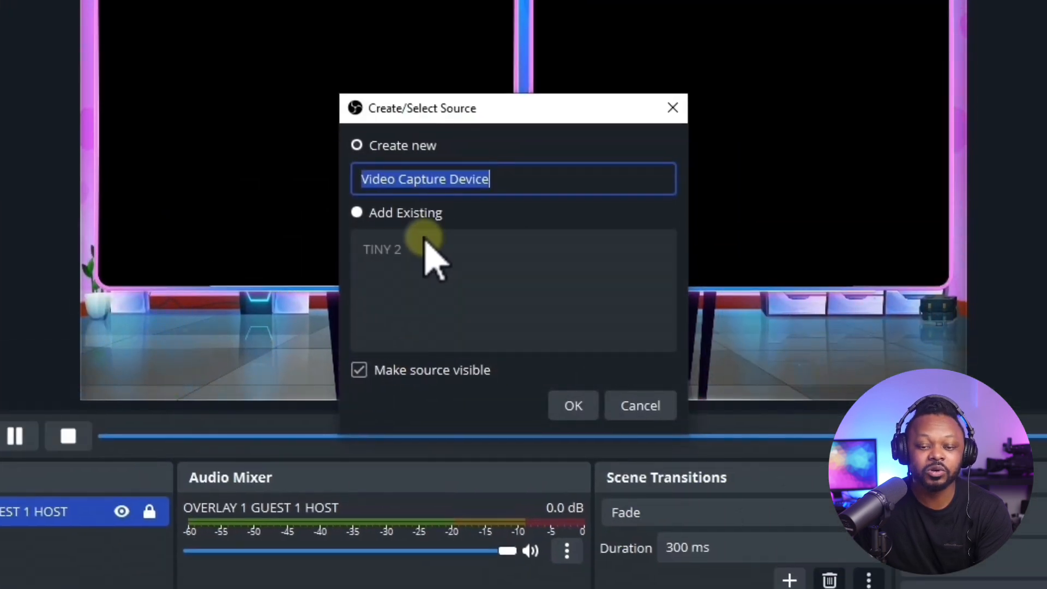
{"action": "left_click", "coordinate": [357, 212]}
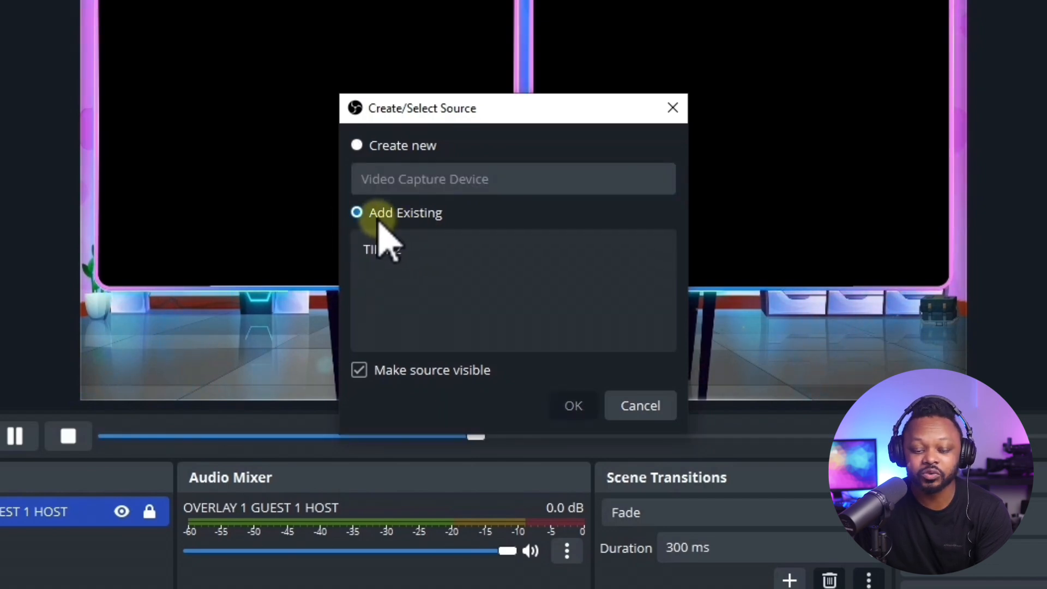
{"action": "left_click", "coordinate": [384, 252]}
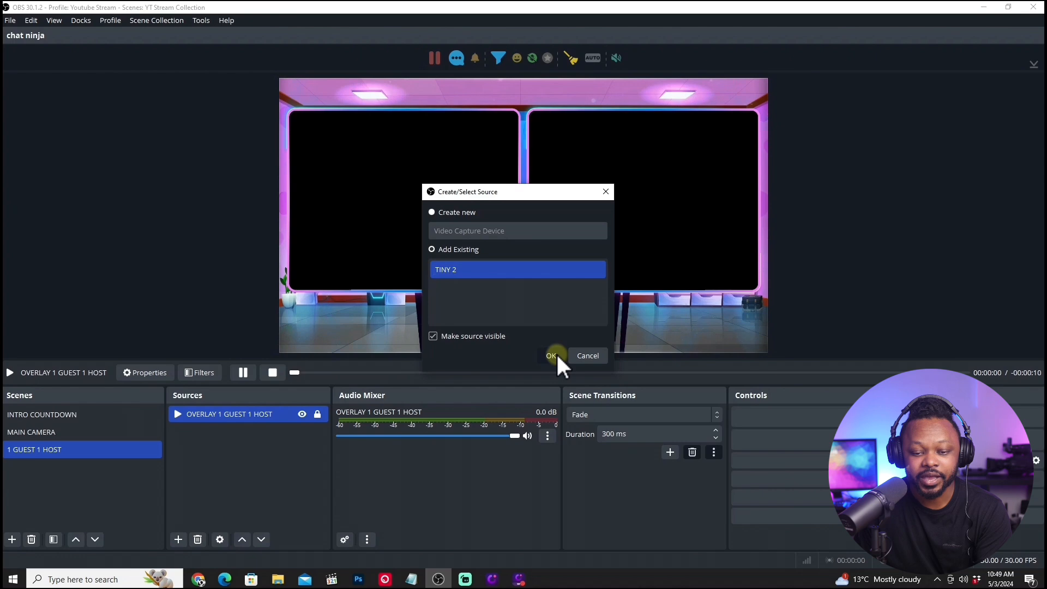
{"action": "left_click", "coordinate": [552, 356]}
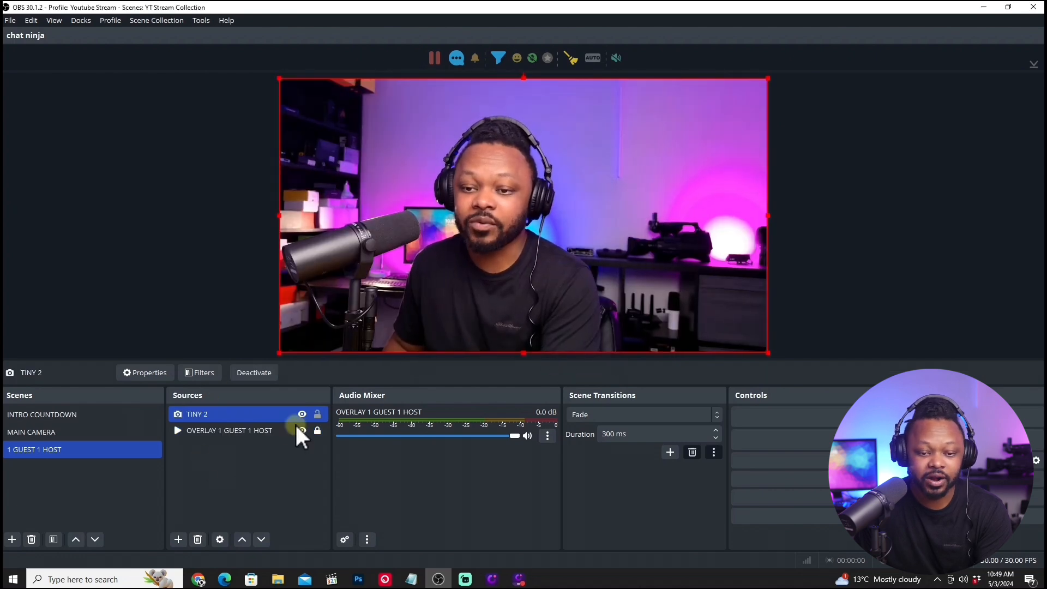
{"action": "left_click_drag", "start_coordinate": [231, 432], "coordinate": [233, 413]}
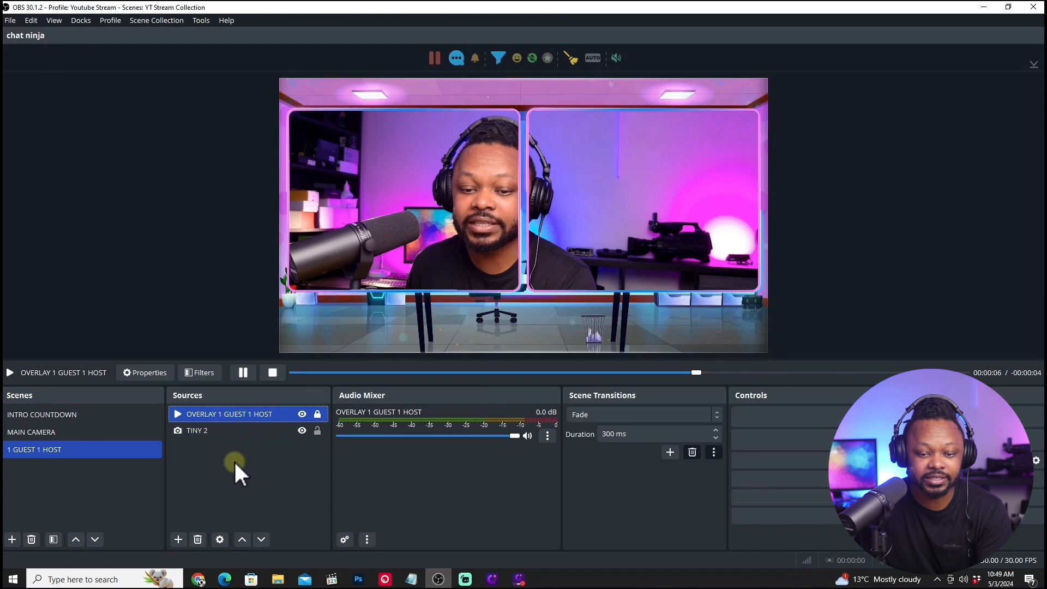
Scale down the TINY 2 camera and position it so that it fills the overlay's left frame.
{"action": "left_click", "coordinate": [407, 216]}
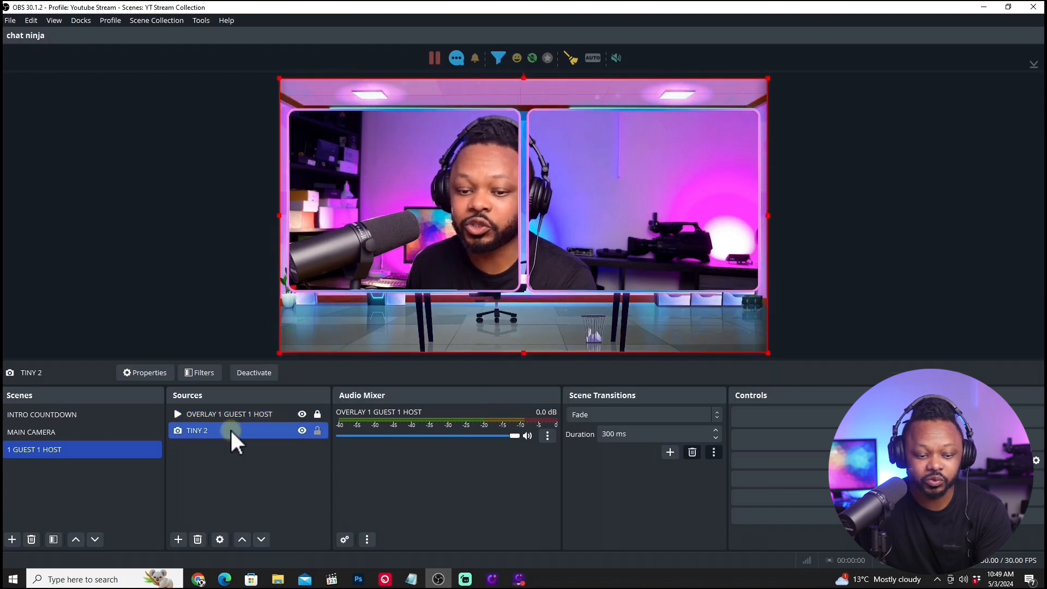
{"action": "left_click_drag", "start_coordinate": [280, 79], "coordinate": [491, 173]}
{"action": "left_click_drag", "start_coordinate": [682, 247], "coordinate": [505, 187]}
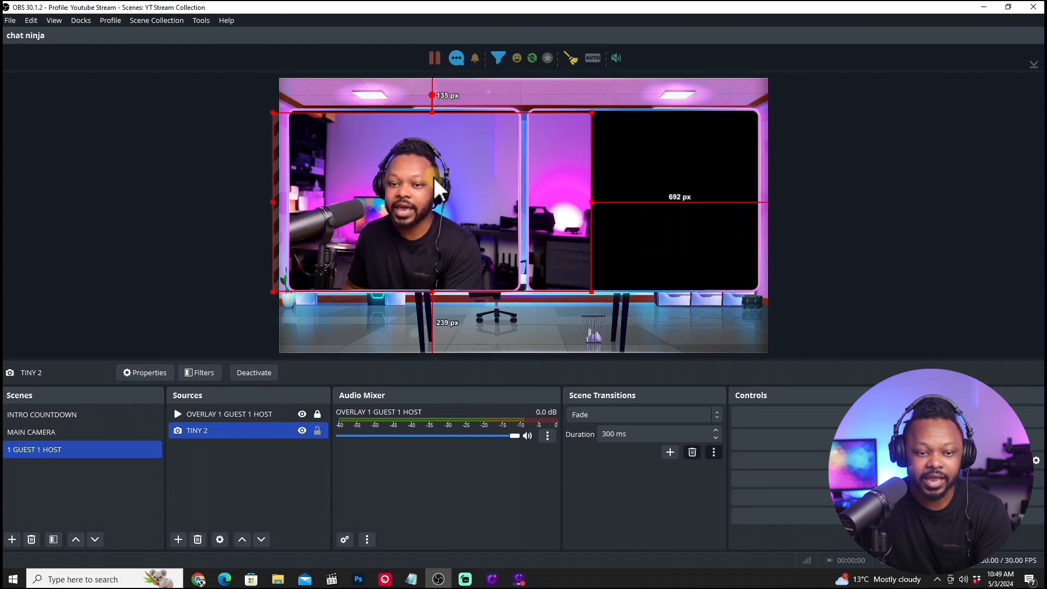
{"action": "left_click_drag", "start_coordinate": [286, 125], "coordinate": [322, 134]}
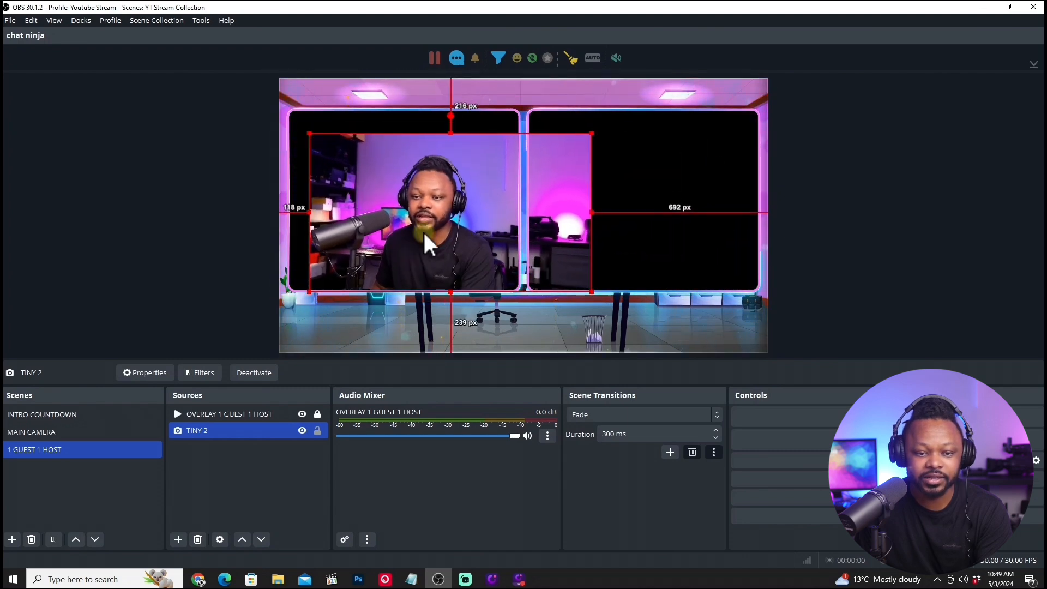
{"action": "left_click_drag", "start_coordinate": [425, 233], "coordinate": [397, 201]}
{"action": "left_click_drag", "start_coordinate": [571, 274], "coordinate": [589, 293]}
{"action": "left_click_drag", "start_coordinate": [462, 240], "coordinate": [459, 237]}
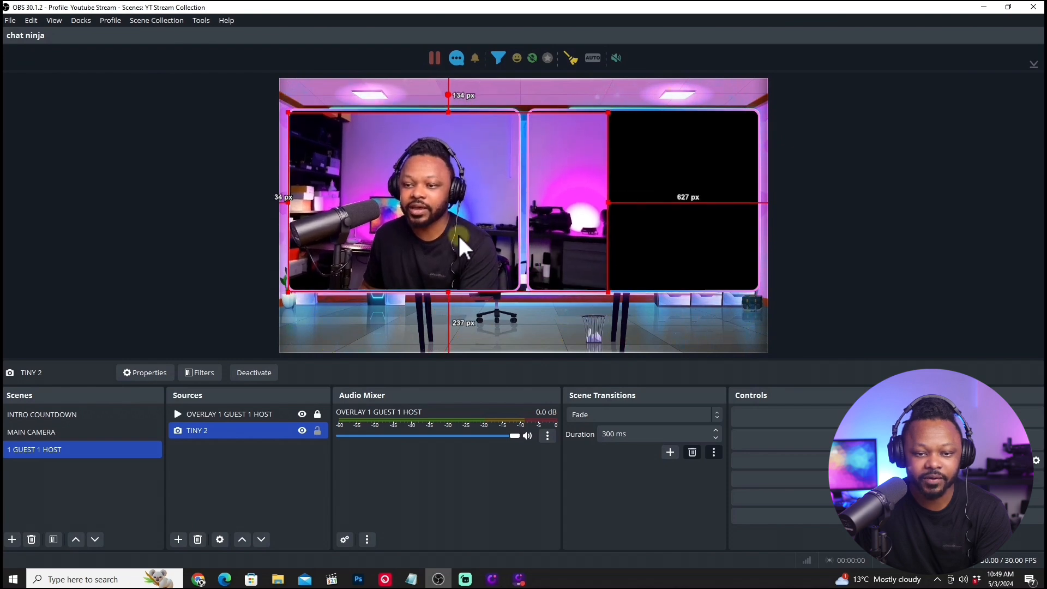
{"action": "left_click_drag", "start_coordinate": [288, 113], "coordinate": [274, 104]}
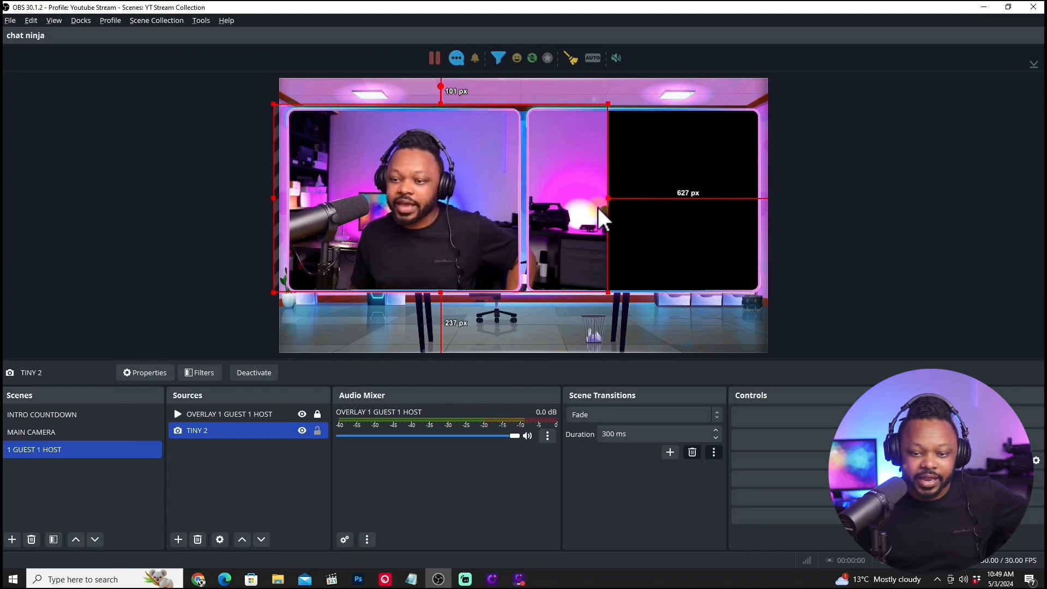
Crop both sides of the TINY 2 camera and adjust its size and position so it stays within the left frame.
{"action": "left_click_drag", "start_coordinate": [609, 199], "coordinate": [524, 203]}
{"action": "mouse_move", "coordinate": [275, 200]}
{"action": "left_mouse_down"}
{"action": "mouse_move", "coordinate": [287, 197]}
{"action": "mouse_move", "coordinate": [273, 197]}
{"action": "left_mouse_up"}
{"action": "left_click_drag", "start_coordinate": [381, 201], "coordinate": [374, 197]}
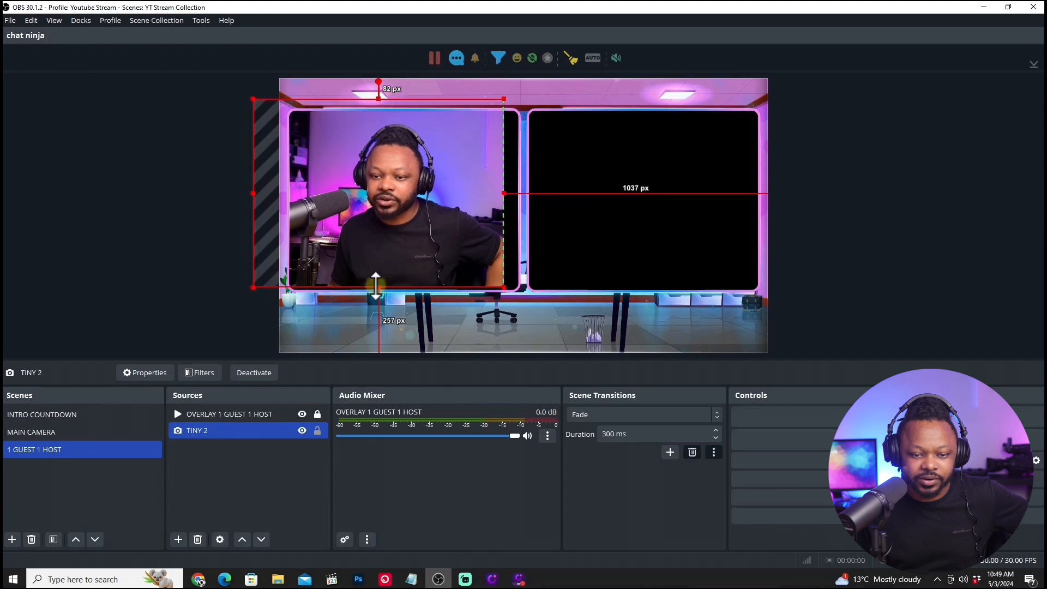
{"action": "left_click_drag", "start_coordinate": [376, 284], "coordinate": [377, 295]}
{"action": "left_click_drag", "start_coordinate": [518, 197], "coordinate": [525, 196]}
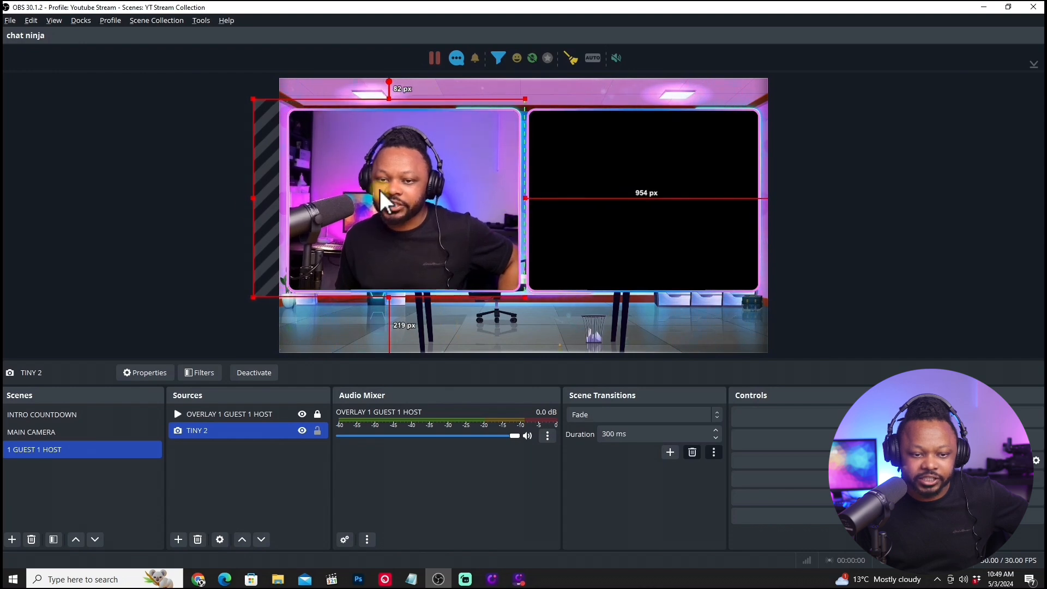
{"action": "left_click_drag", "start_coordinate": [253, 198], "coordinate": [278, 196]}
{"action": "left_click_drag", "start_coordinate": [282, 197], "coordinate": [280, 196]}
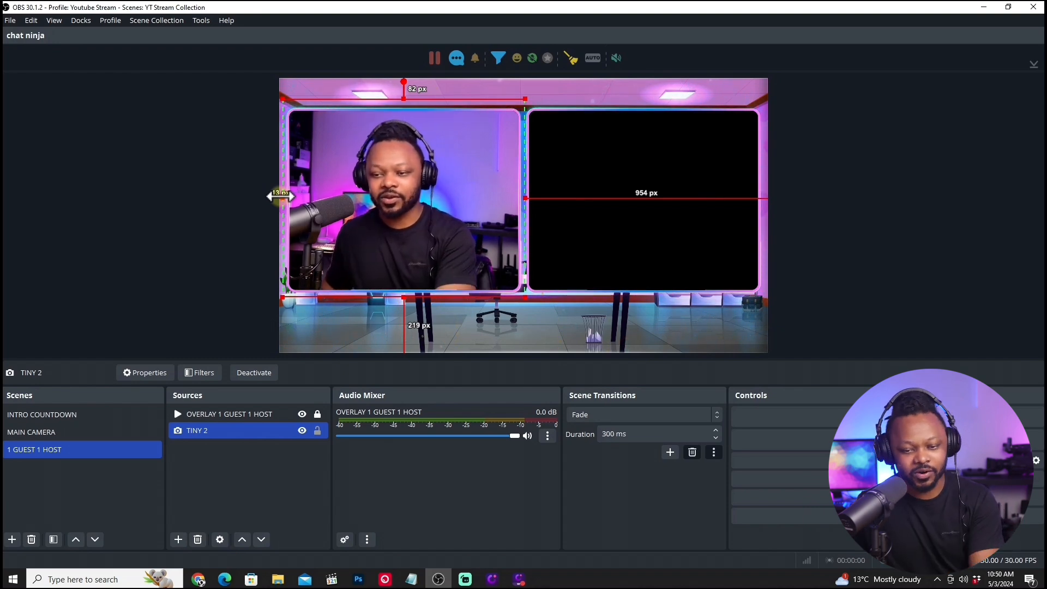
{"action": "left_click", "coordinate": [557, 314]}
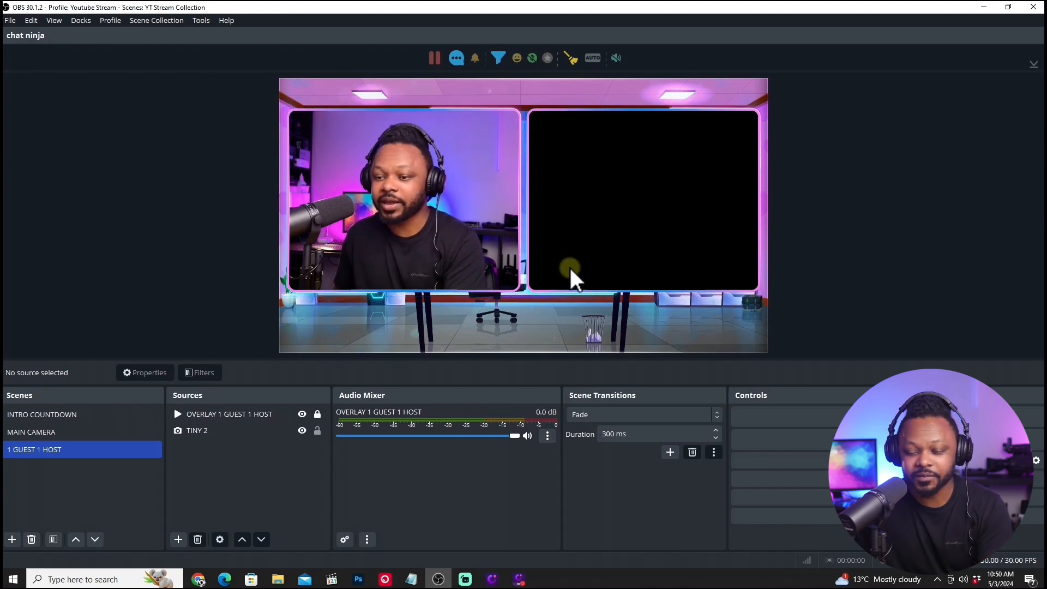
Switch to Chrome and open the VDO.Ninja website in a new tab.
{"action": "left_click", "coordinate": [980, 8]}
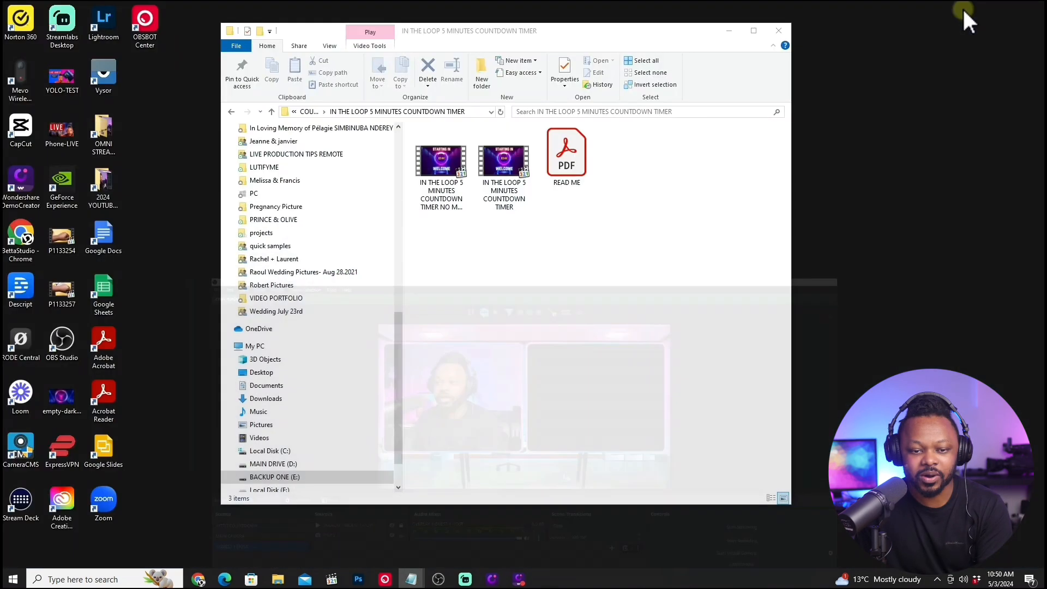
{"action": "left_click", "coordinate": [198, 579]}
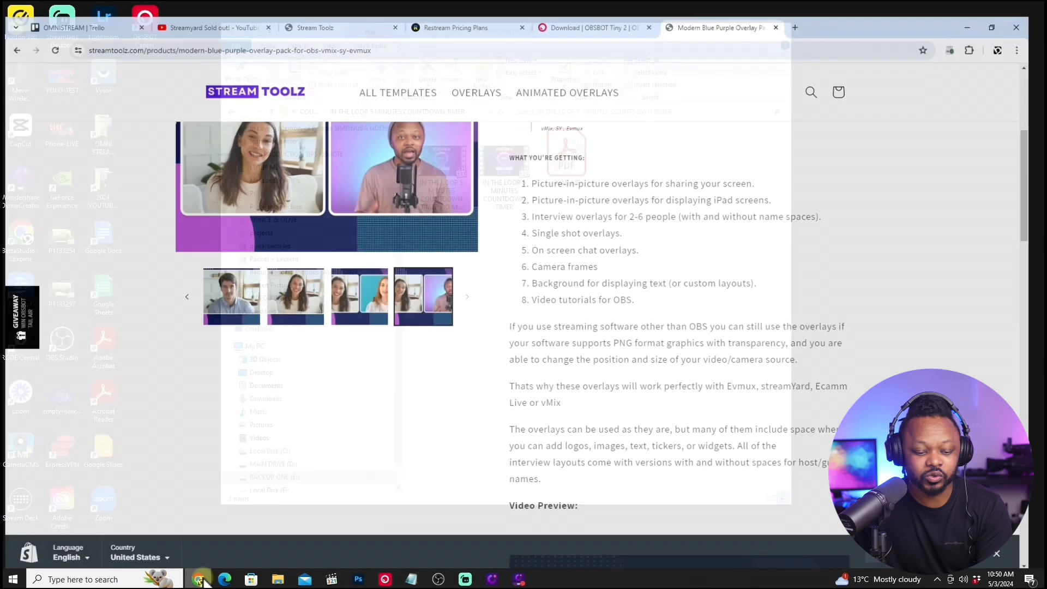
{"action": "left_click", "coordinate": [809, 12]}
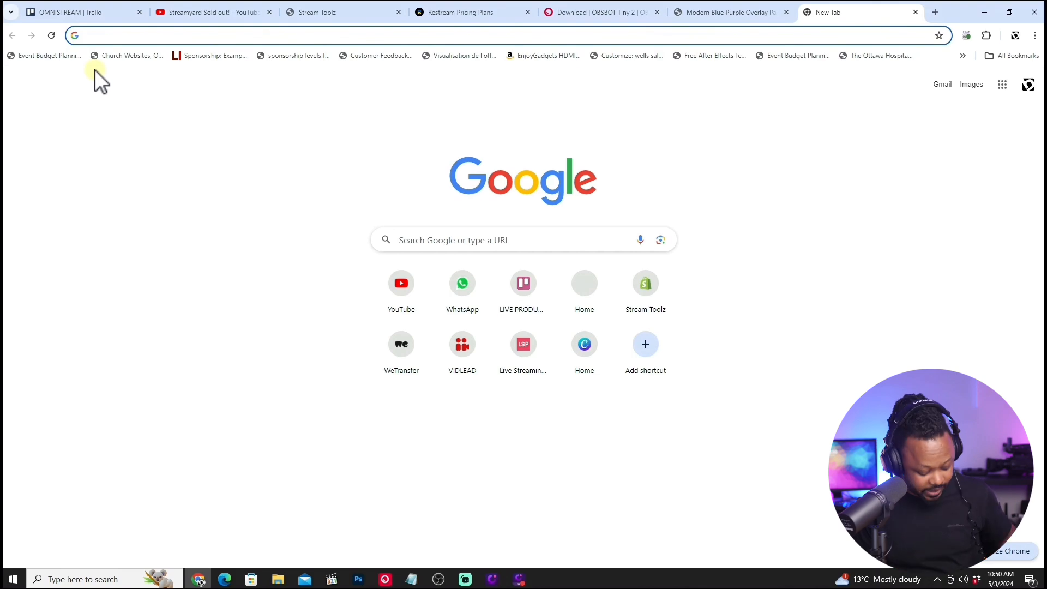
{"action": "type", "text": "VDO.ninja"}
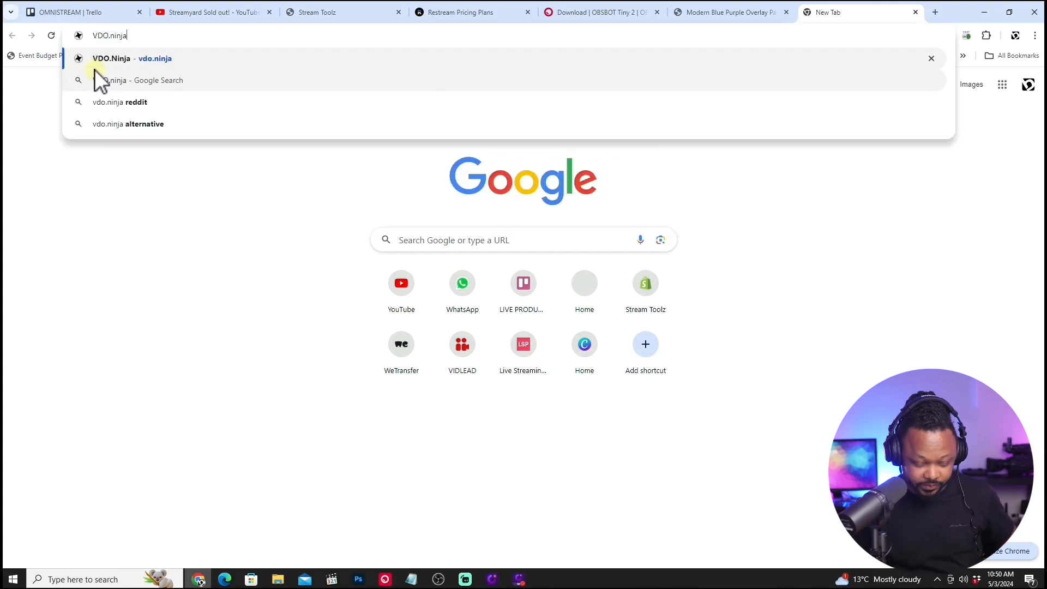
{"action": "key", "text": "Return"}
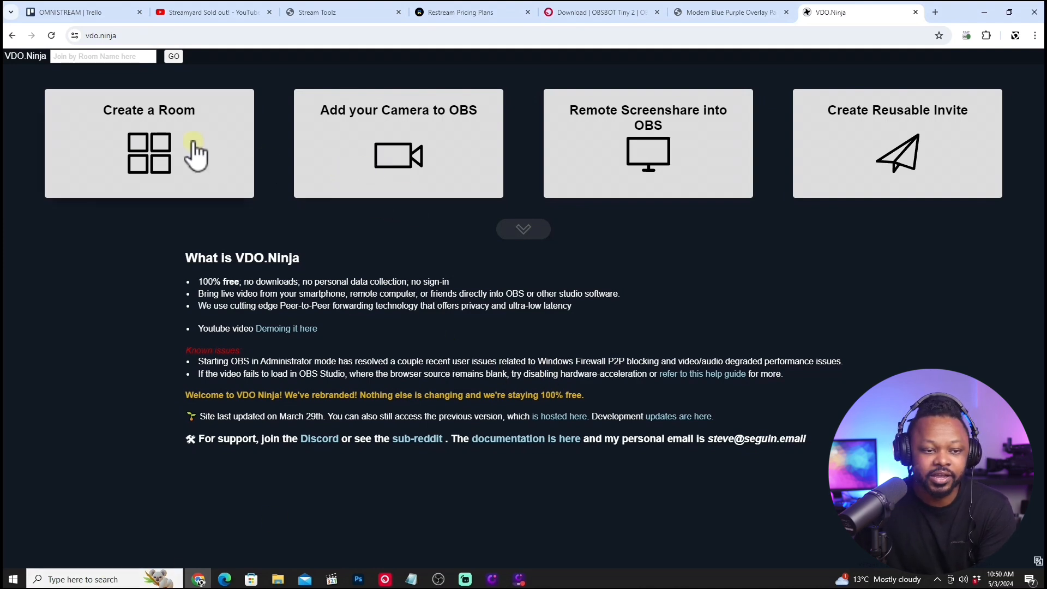
Start creating a VDO.Ninja room with the name MY SHOW and enter the room password.
{"action": "left_click", "coordinate": [156, 154]}
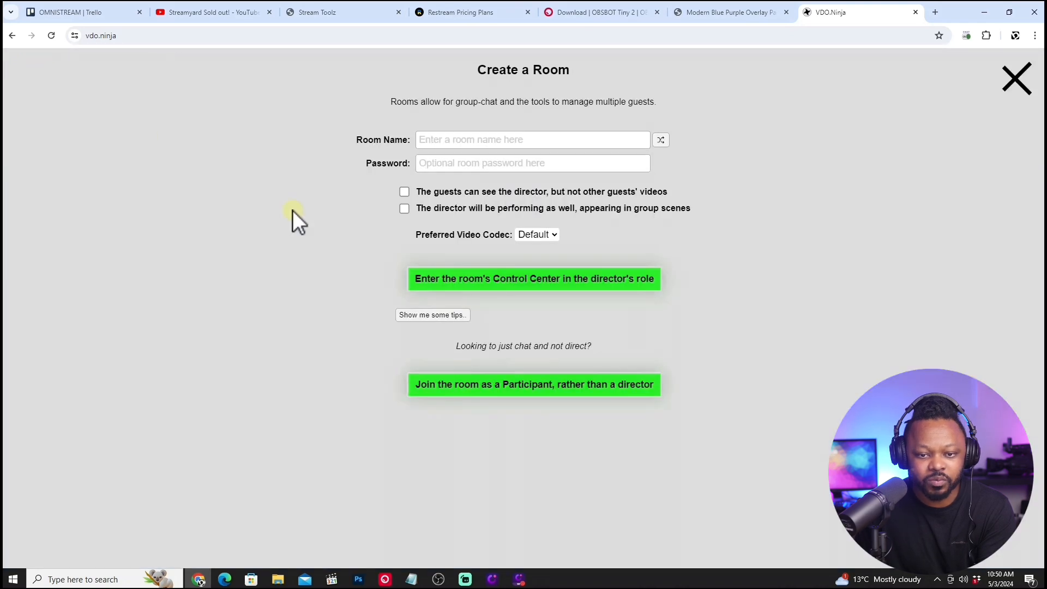
{"action": "left_click", "coordinate": [439, 141]}
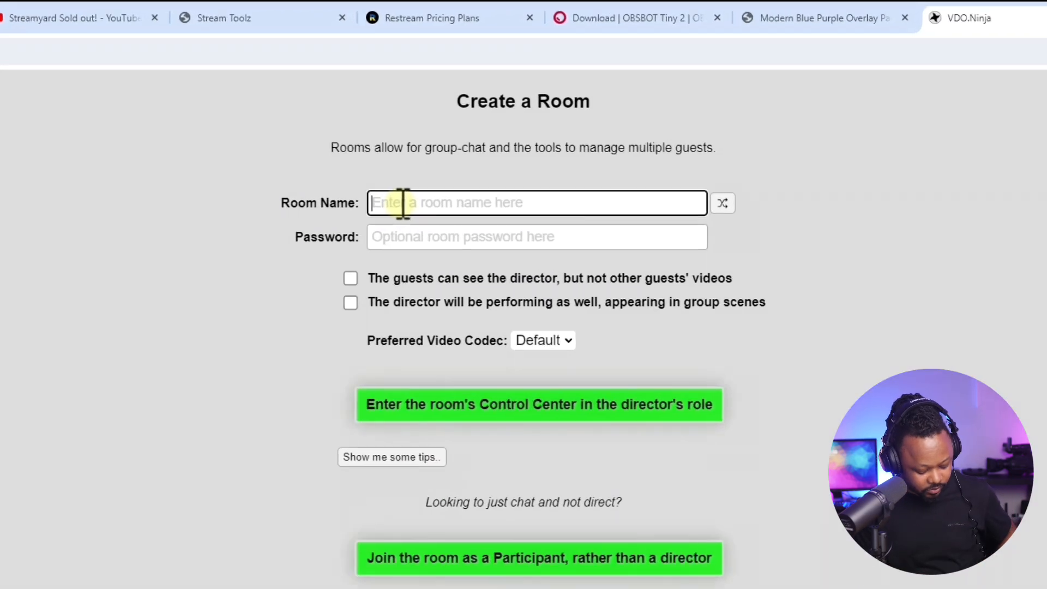
{"action": "type", "text": "mY SHOW"}
{"action": "left_click", "coordinate": [382, 252]}
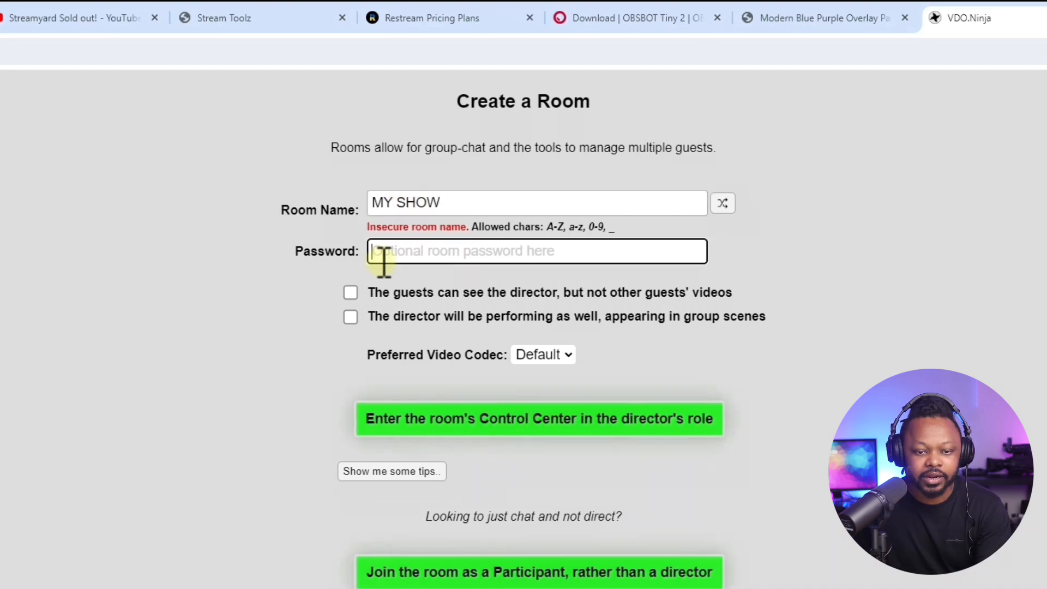
{"action": "type", "text": "123"}
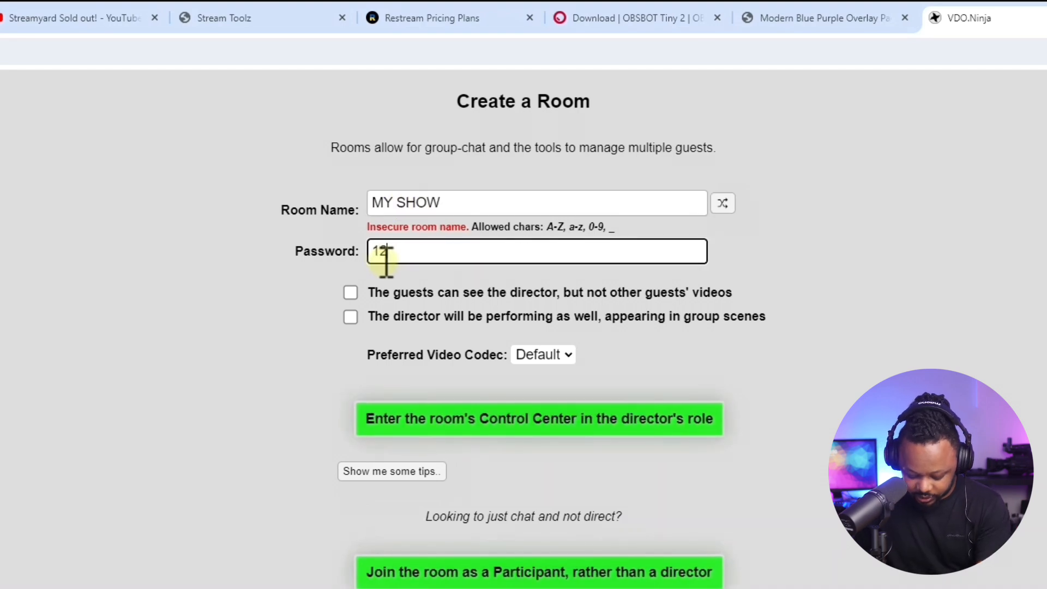
{"action": "type", "text": "4"}
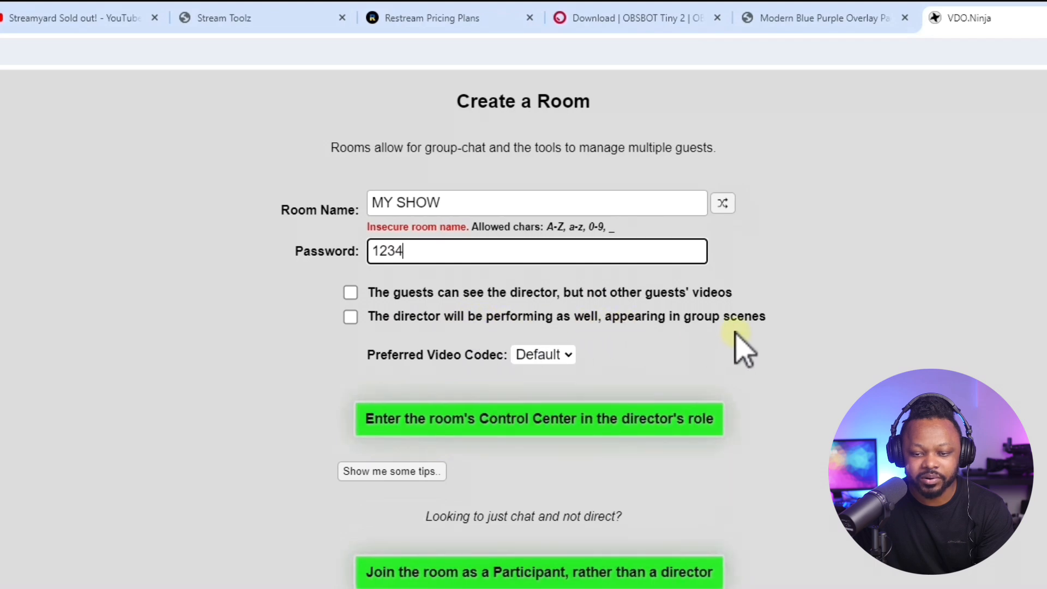
Have the director perform in group scenes, set the preferred video codec to H264, and enter the room's control center as director.
{"action": "left_click", "coordinate": [351, 317]}
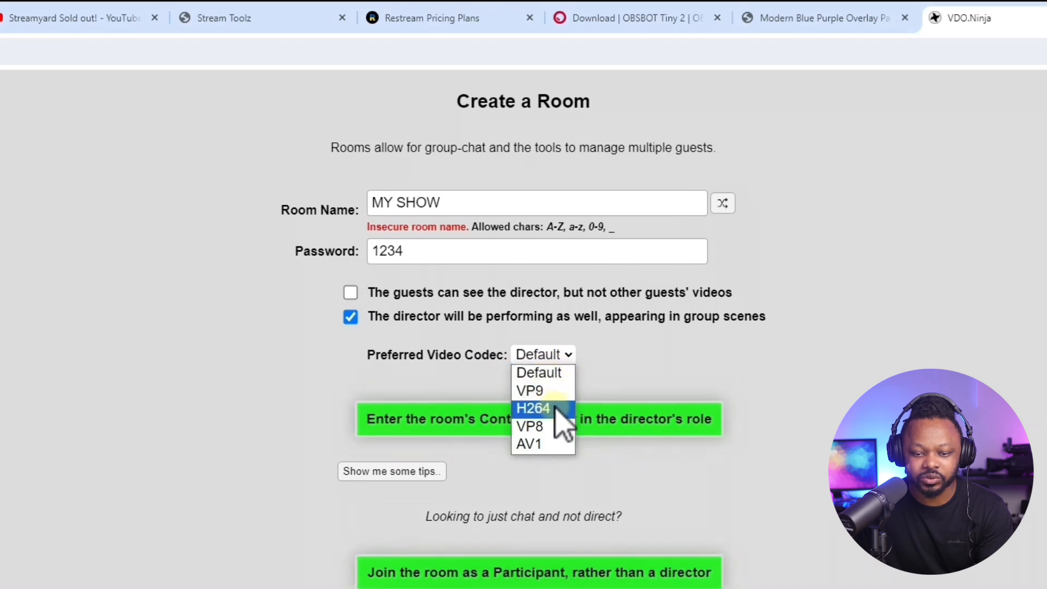
{"action": "left_click", "coordinate": [556, 409]}
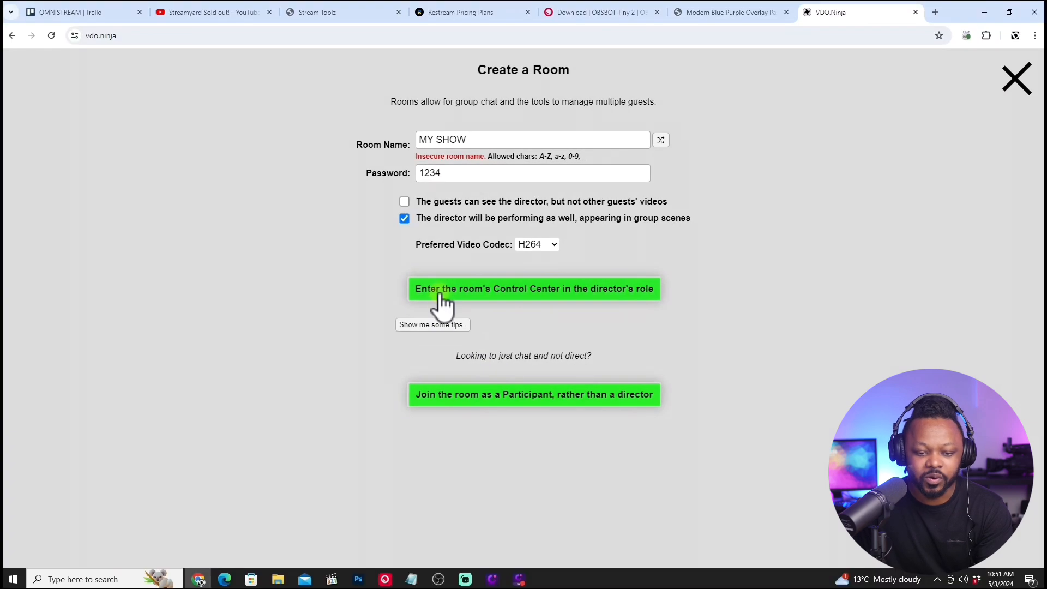
{"action": "left_click", "coordinate": [440, 294]}
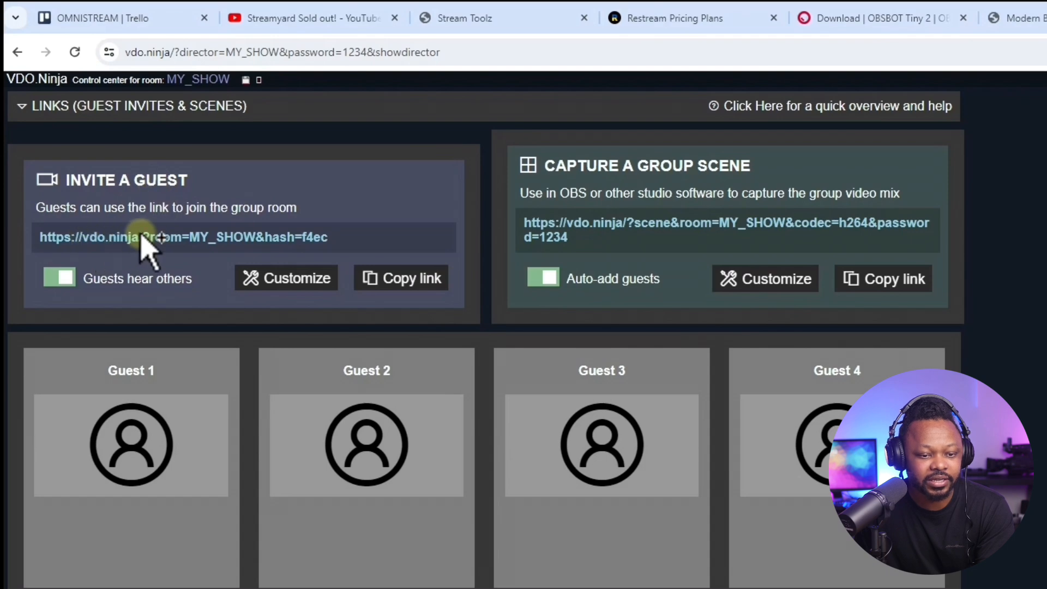
Copy the guest invite link, open it in a new tab, and enter the room password to access the room.
{"action": "left_click", "coordinate": [398, 277]}
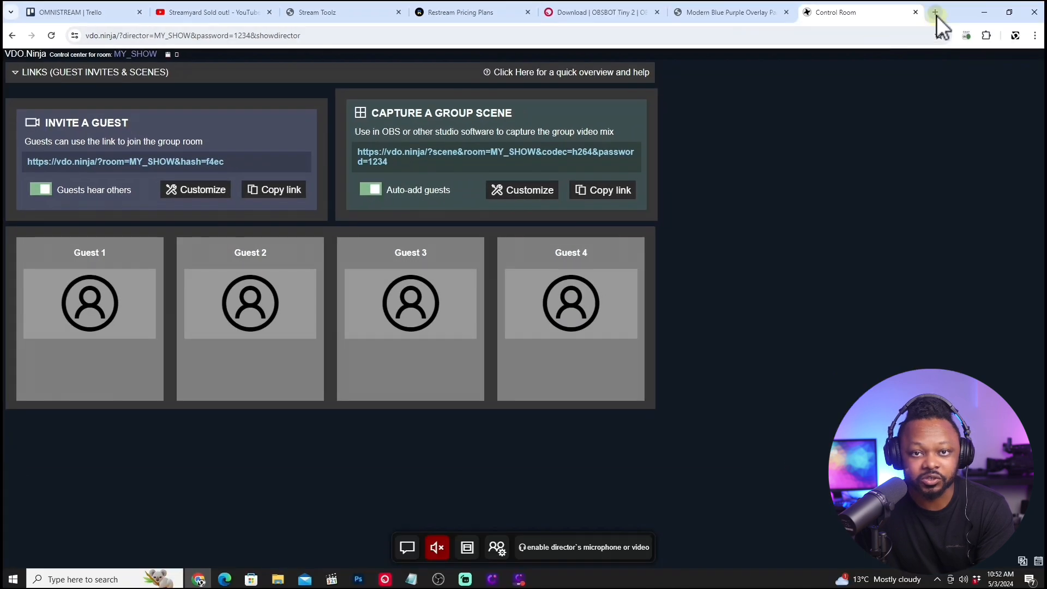
{"action": "left_click", "coordinate": [936, 15]}
{"action": "right_click", "coordinate": [137, 37]}
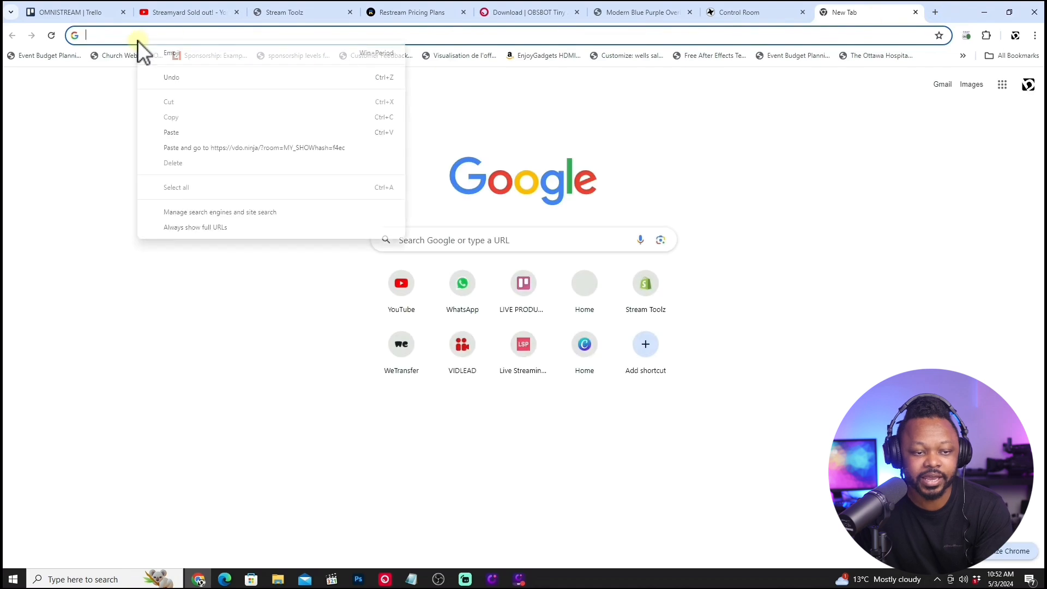
{"action": "left_click", "coordinate": [209, 148]}
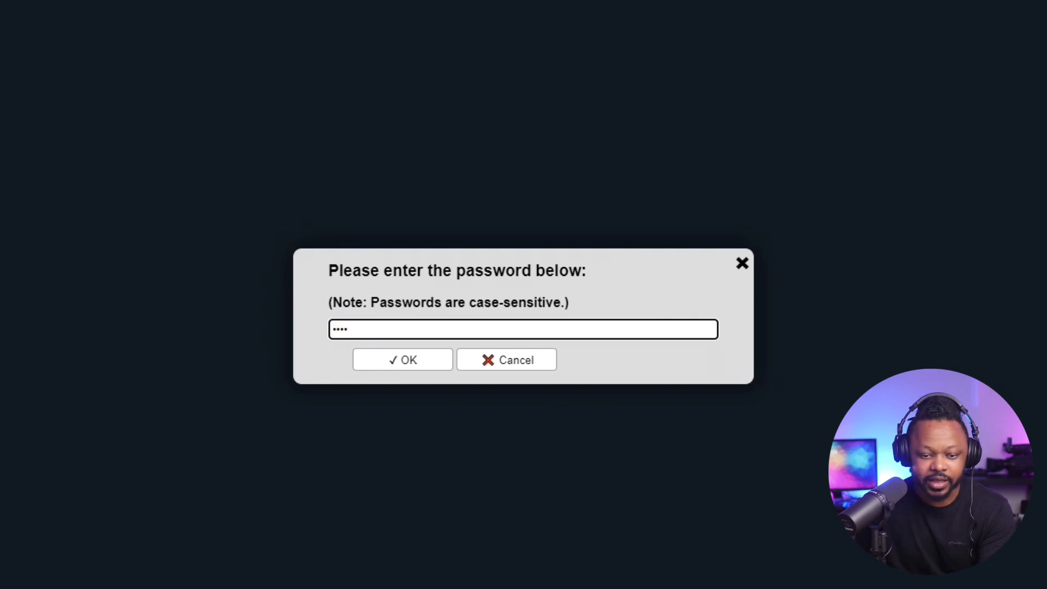
{"action": "left_click", "coordinate": [395, 362]}
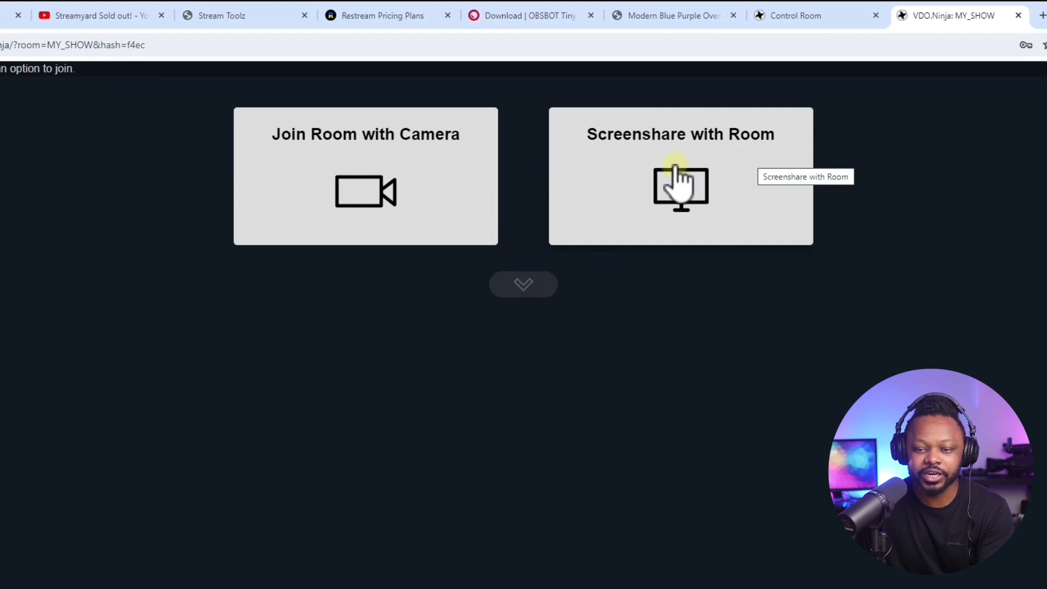
Choose to join the room with a camera, dismiss the password warning, and allow camera and microphone access for this visit only.
{"action": "left_click", "coordinate": [360, 188]}
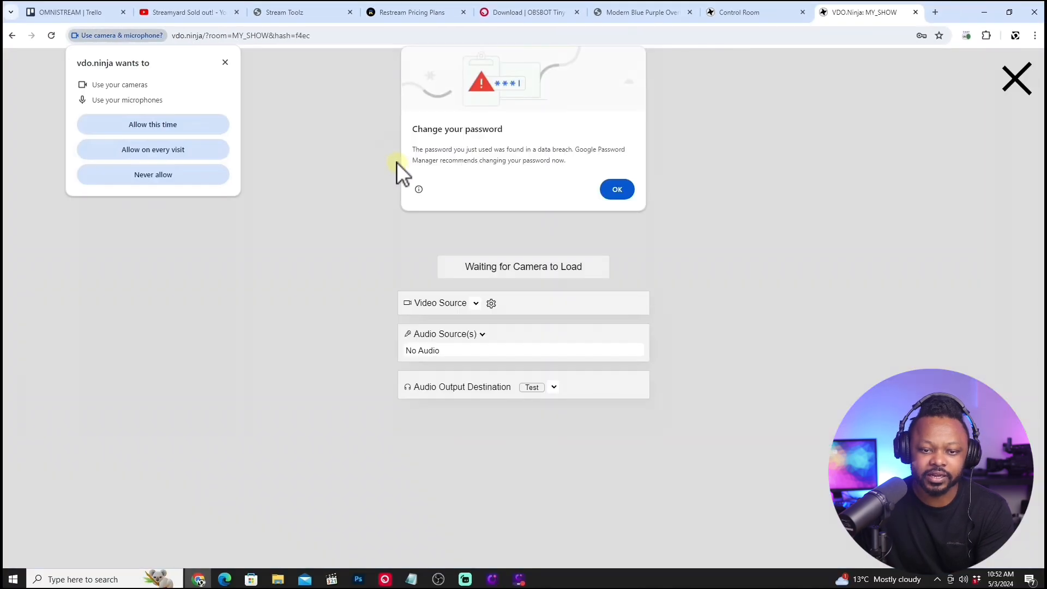
{"action": "left_click", "coordinate": [617, 189]}
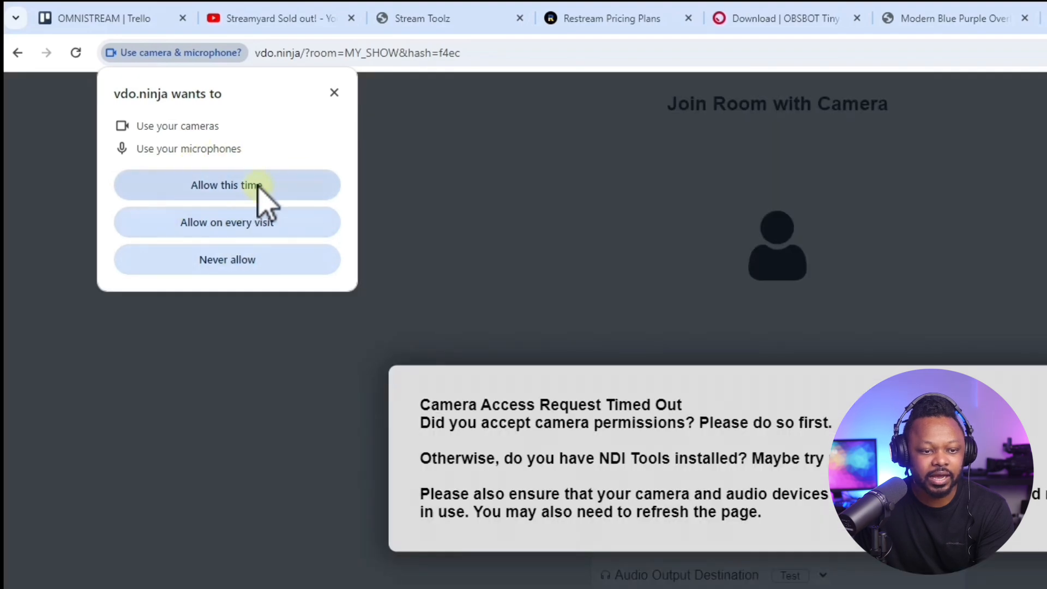
{"action": "left_click", "coordinate": [261, 186]}
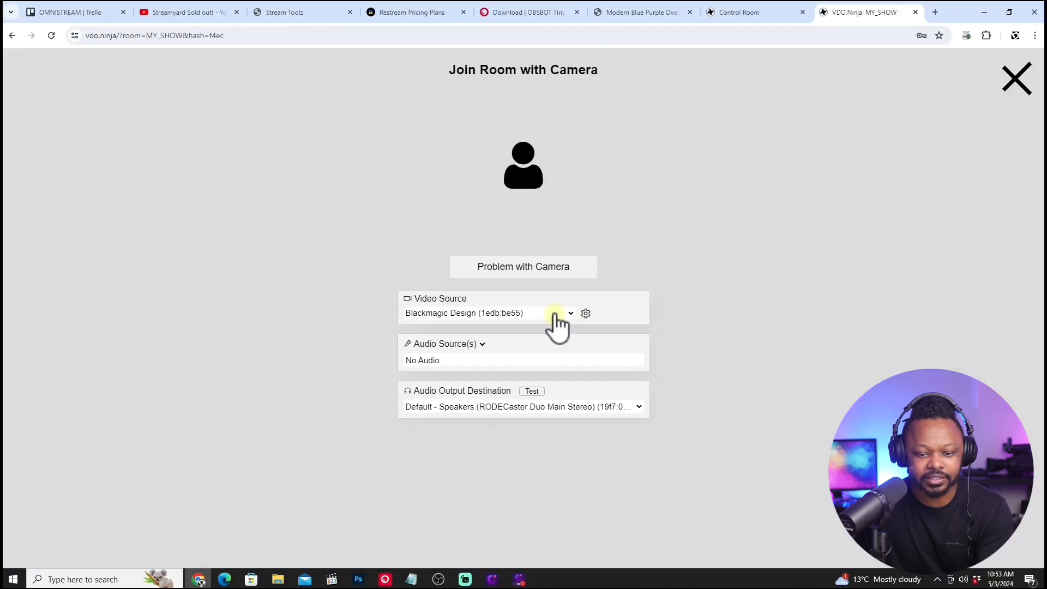
Join the room with Streamlabs Desktop Virtual Webcam as video source and Digital Audio Interface (5- FHD Capture) as audio source.
{"action": "left_click", "coordinate": [555, 314]}
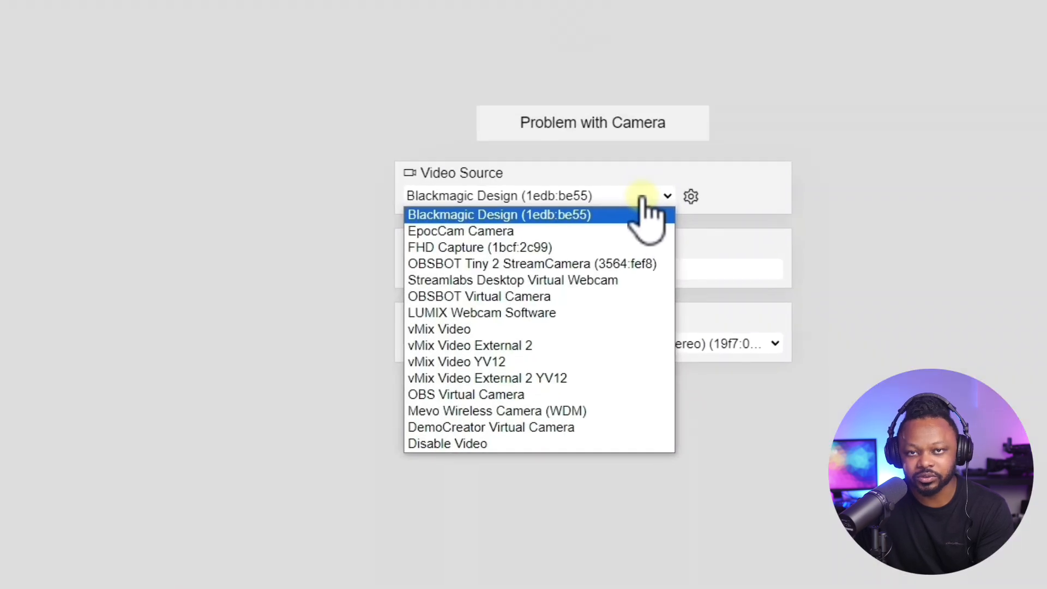
{"action": "left_click", "coordinate": [568, 278]}
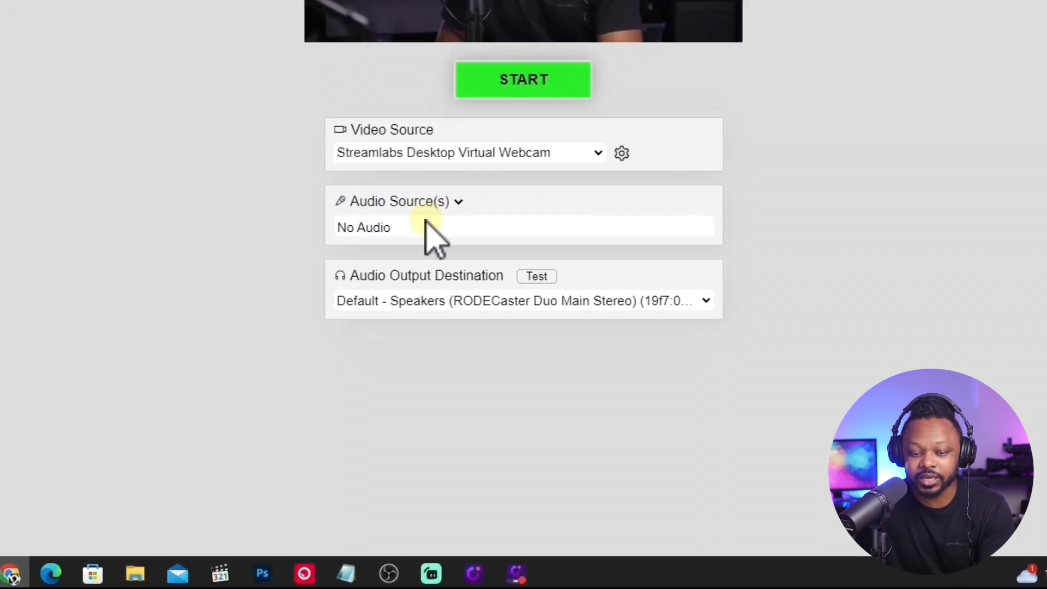
{"action": "left_click", "coordinate": [427, 225]}
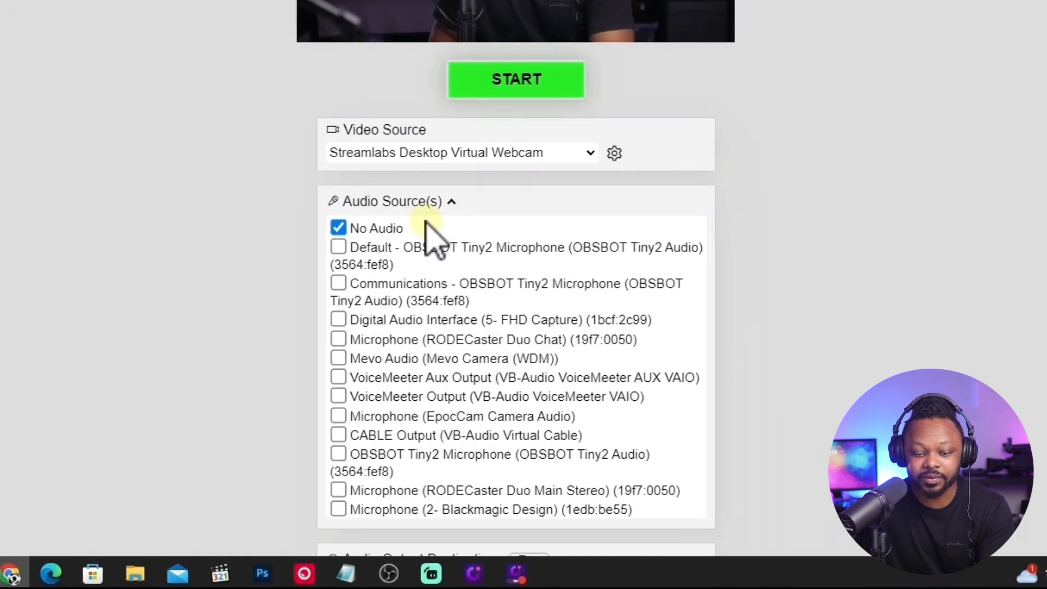
{"action": "left_click", "coordinate": [339, 322]}
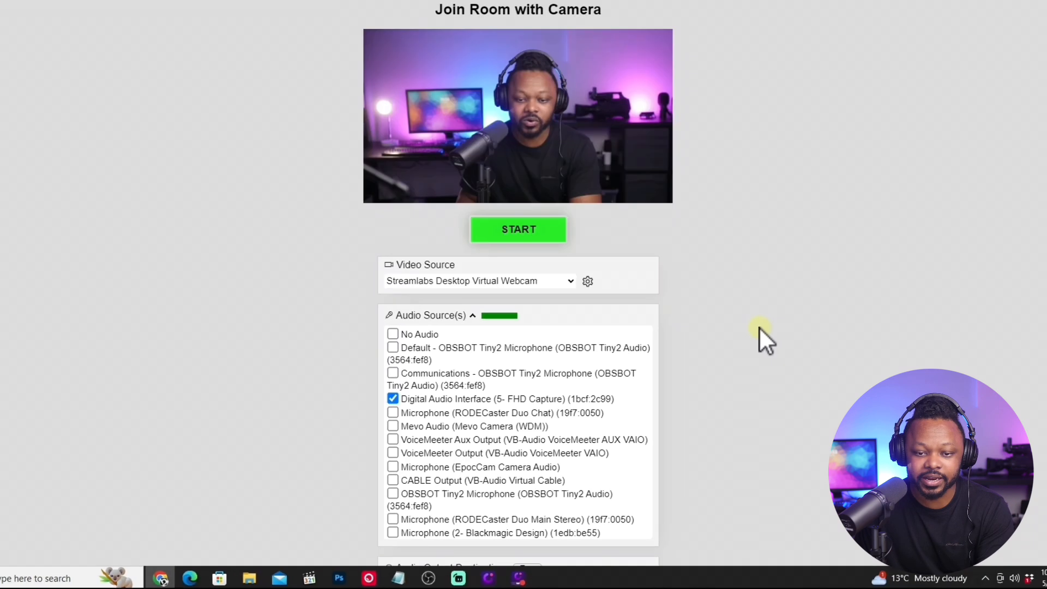
{"action": "scroll", "coordinate": [758, 328], "scroll_direction": "down", "scroll_amount": 1}
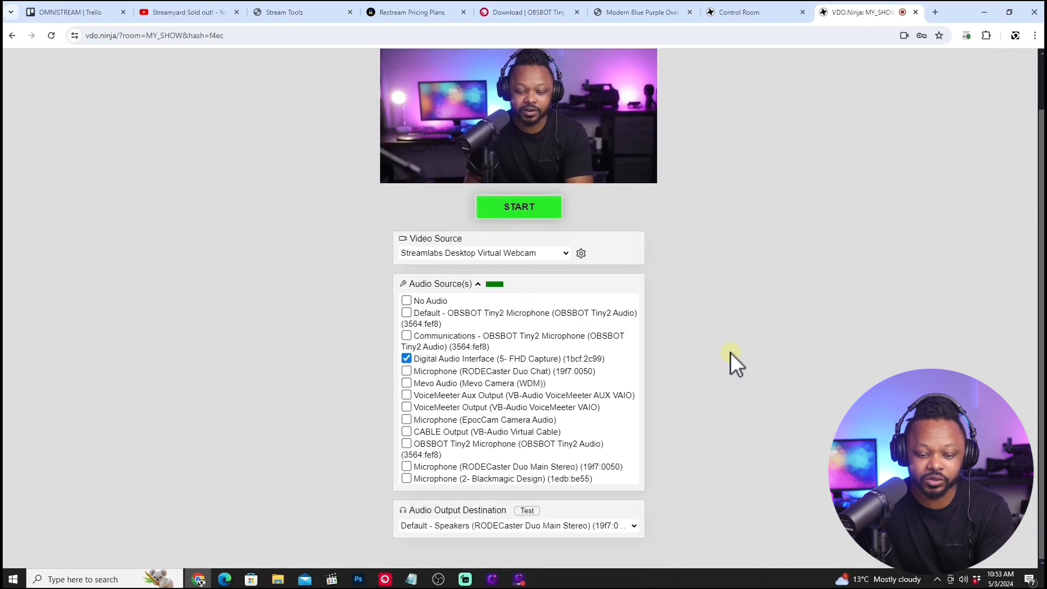
{"action": "left_click", "coordinate": [523, 214]}
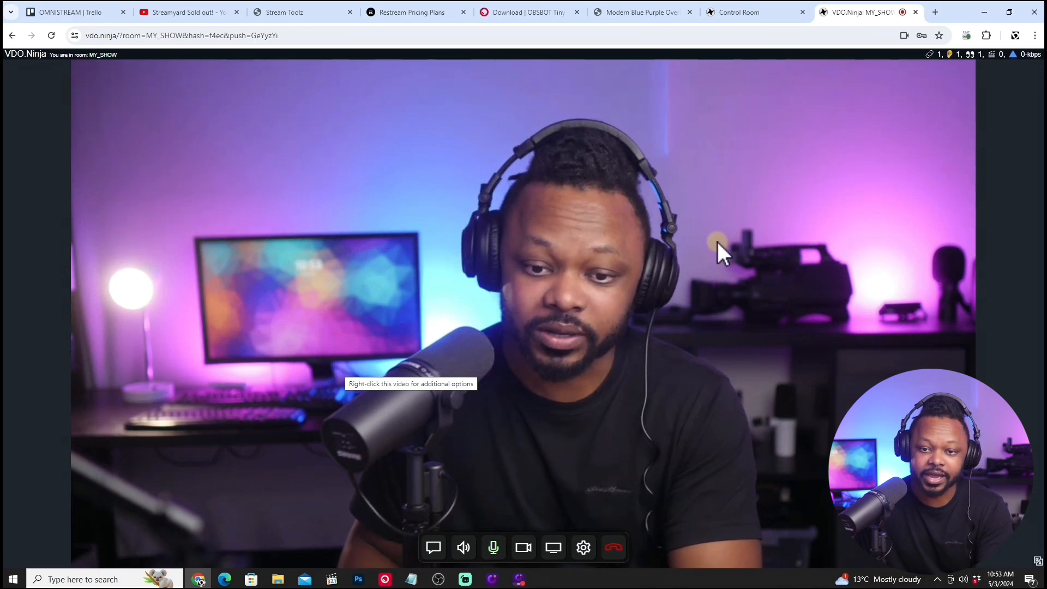
Copy the guest's solo view link from the VDO.Ninja control room and switch to OBS.
{"action": "left_click", "coordinate": [740, 12]}
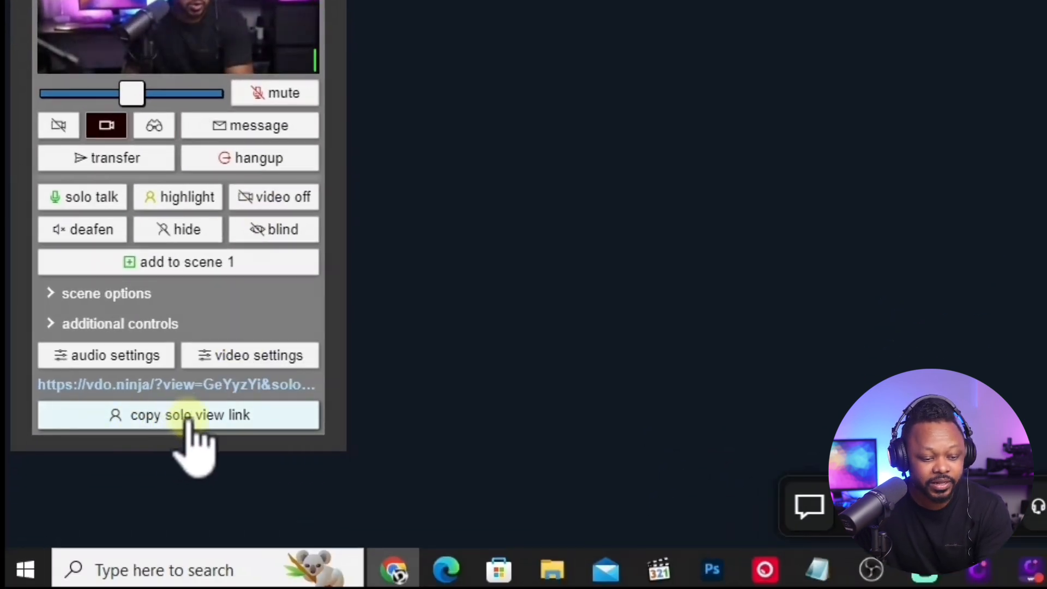
{"action": "left_click", "coordinate": [187, 420]}
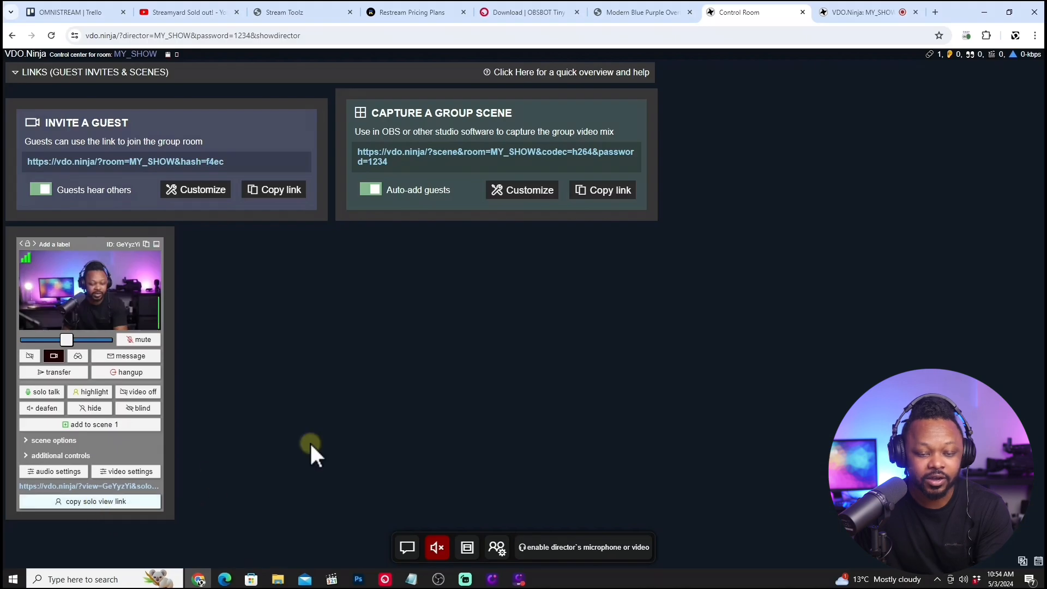
{"action": "left_click", "coordinate": [438, 579]}
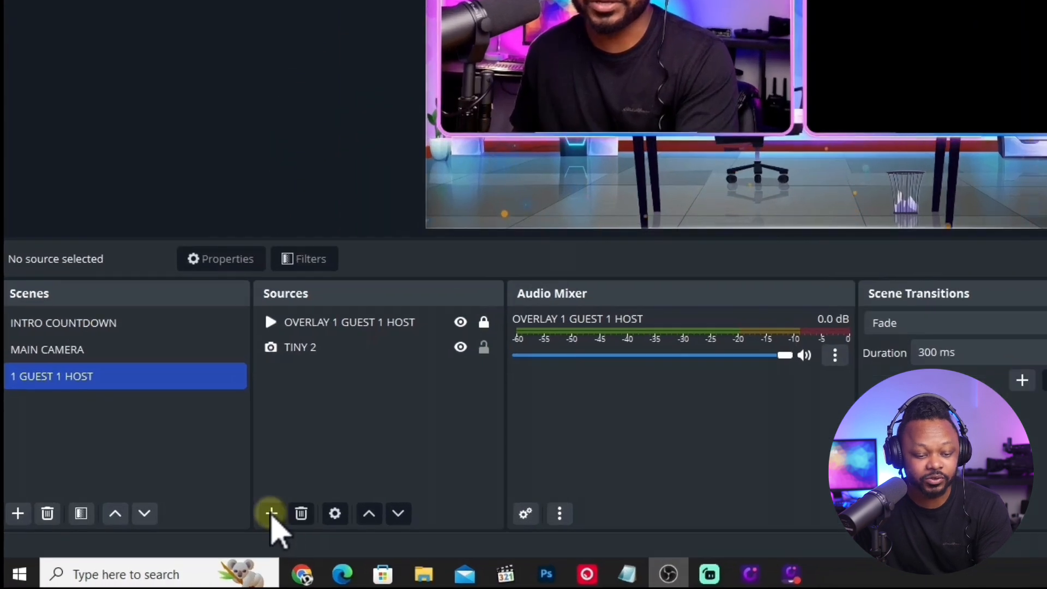
Add a Browser source named GUEST 1 to the 1 GUEST 1 HOST scene.
{"action": "left_click", "coordinate": [272, 514]}
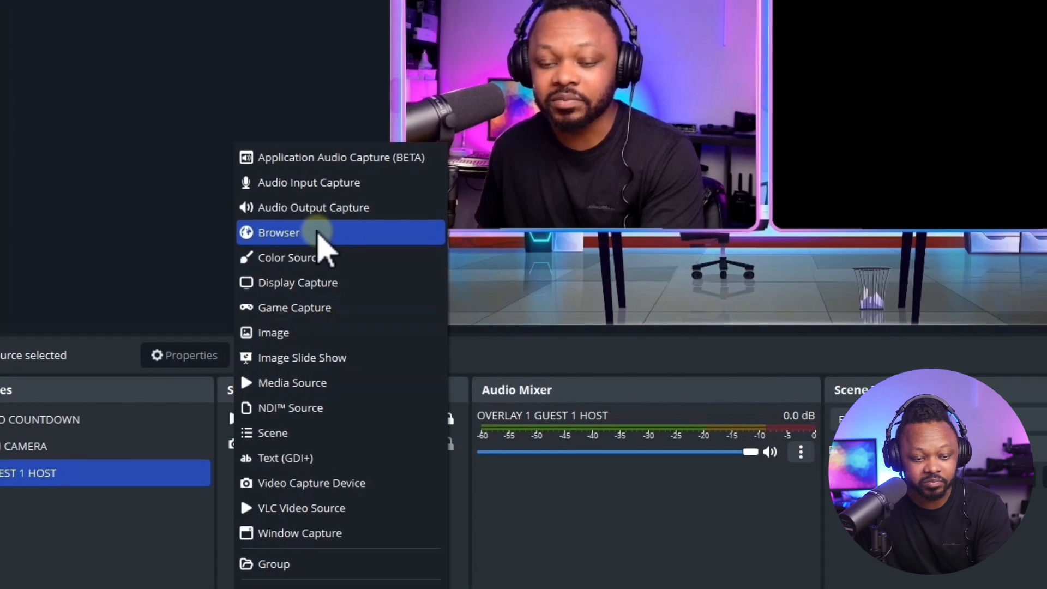
{"action": "left_click", "coordinate": [360, 217]}
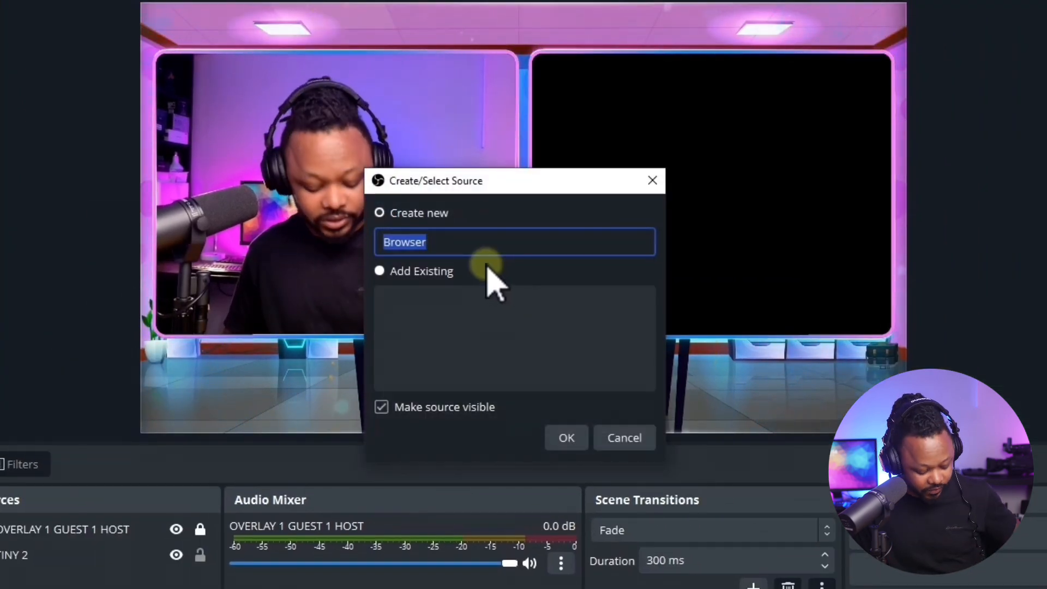
{"action": "type", "text": "GUEST 1"}
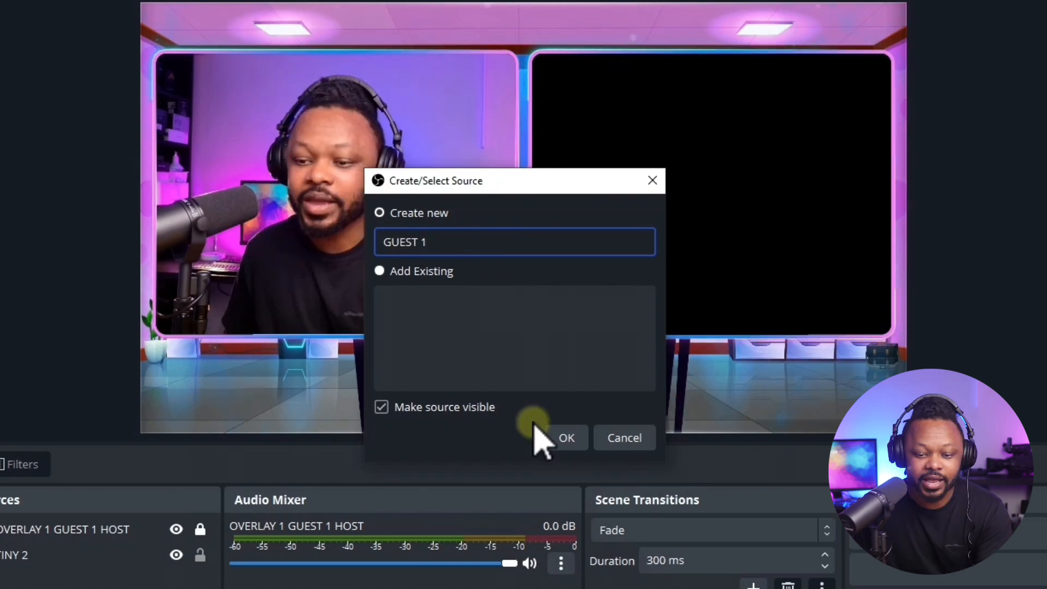
{"action": "left_click", "coordinate": [565, 439]}
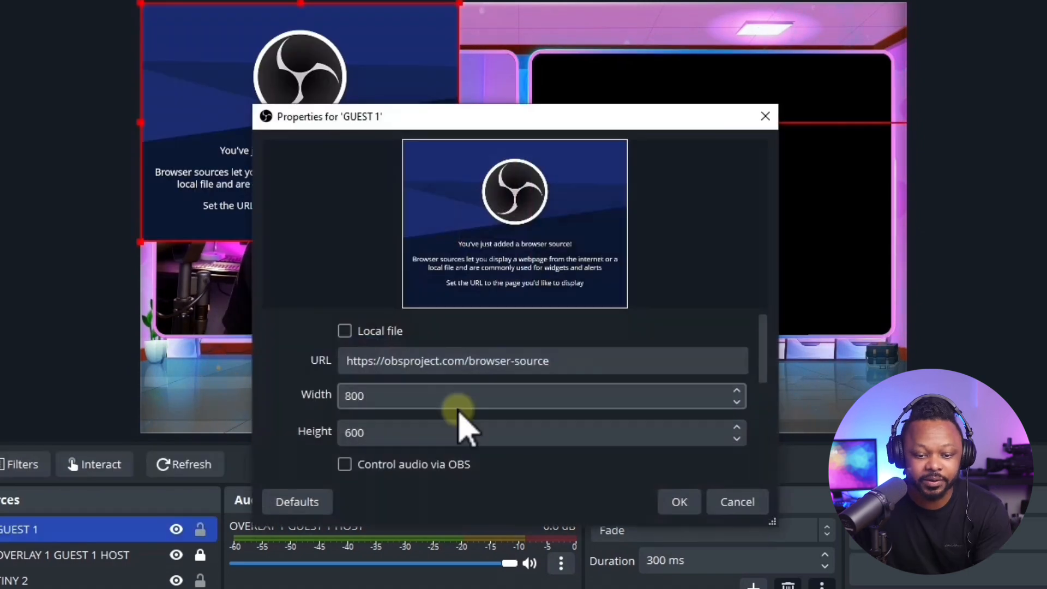
Replace the GUEST 1 source's URL with the copied solo view link, which includes the room password.
{"action": "left_click_drag", "start_coordinate": [568, 341], "coordinate": [374, 343]}
{"action": "right_click", "coordinate": [400, 345]}
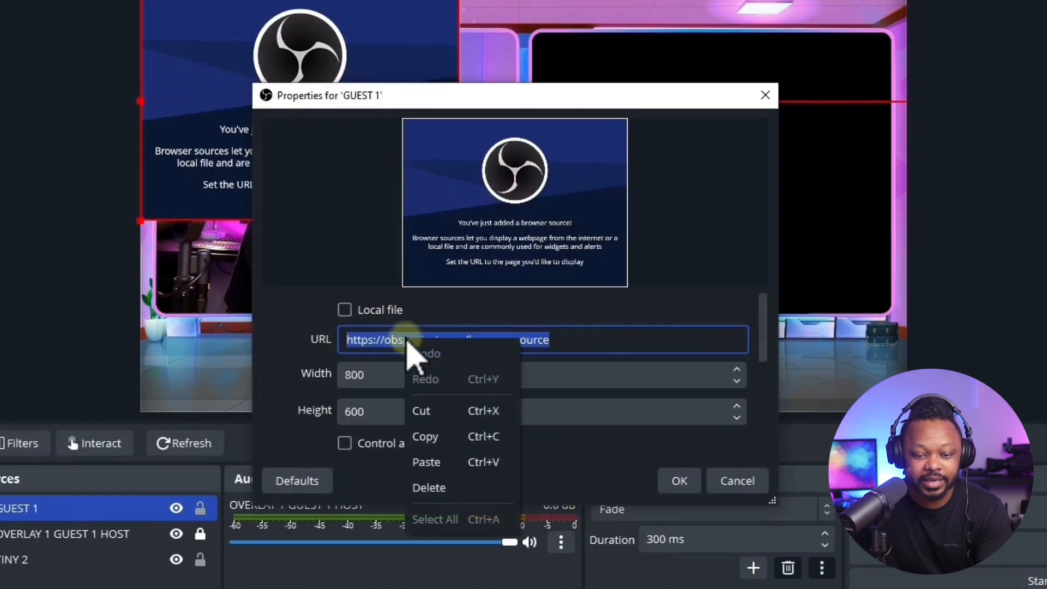
{"action": "left_click", "coordinate": [442, 445]}
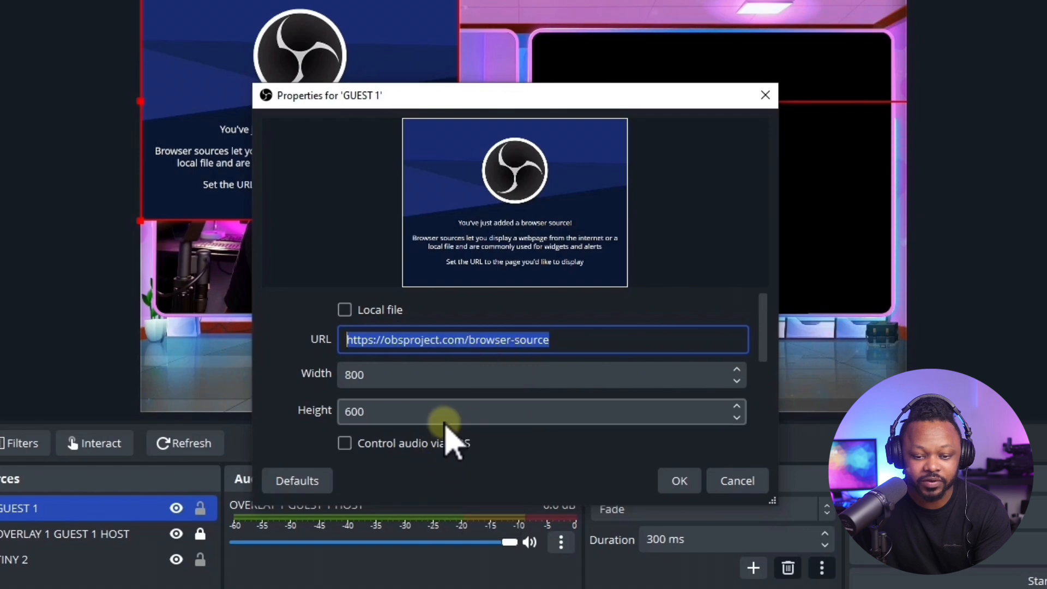
{"action": "right_click", "coordinate": [398, 339]}
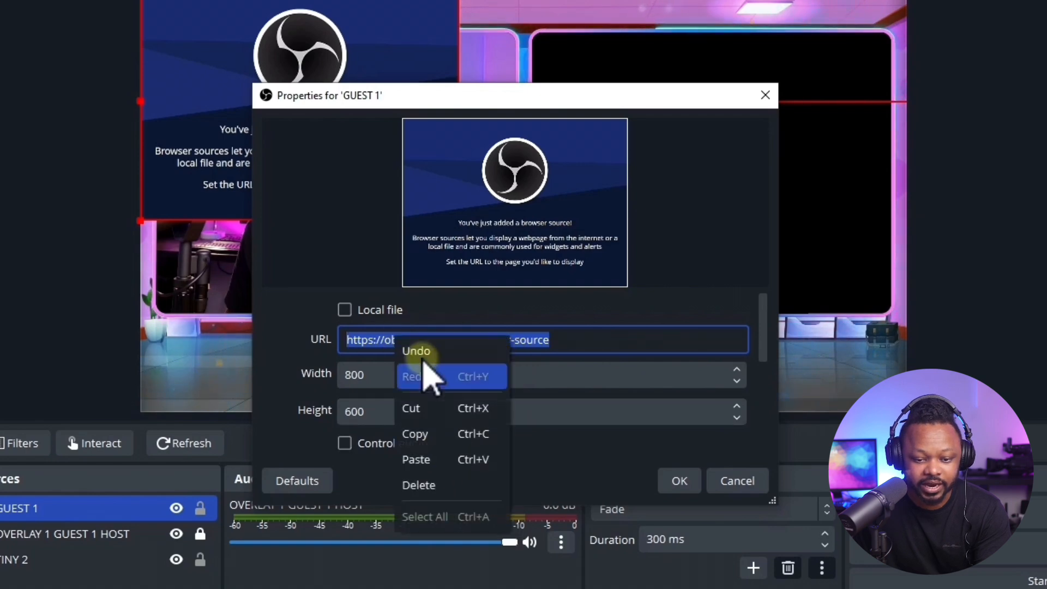
{"action": "left_click", "coordinate": [444, 459]}
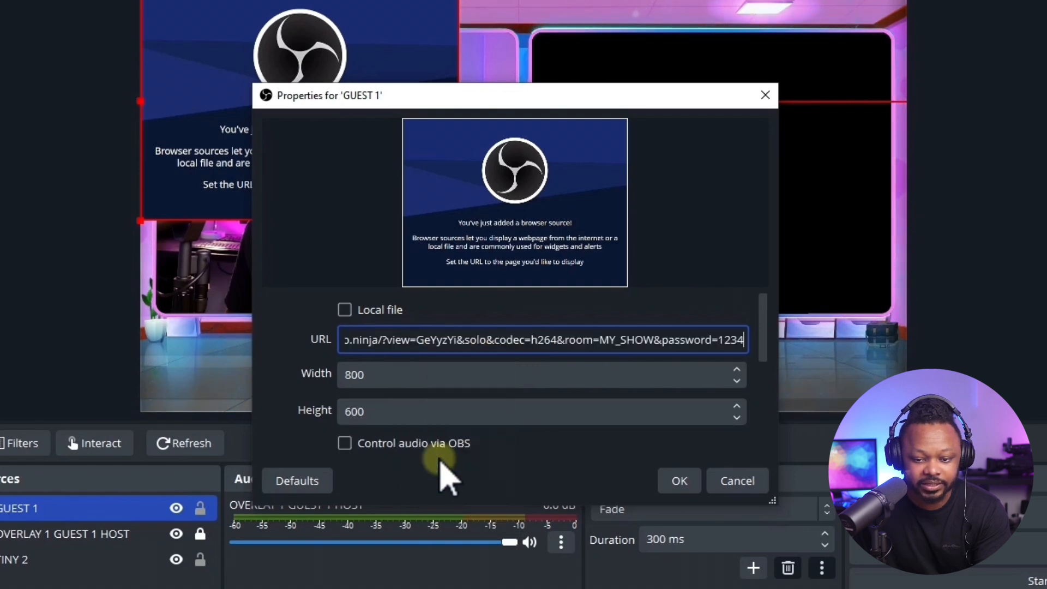
Set the GUEST 1 source's width to 1920 and height to 1080, and enable audio control via OBS.
{"action": "double_click", "coordinate": [391, 374]}
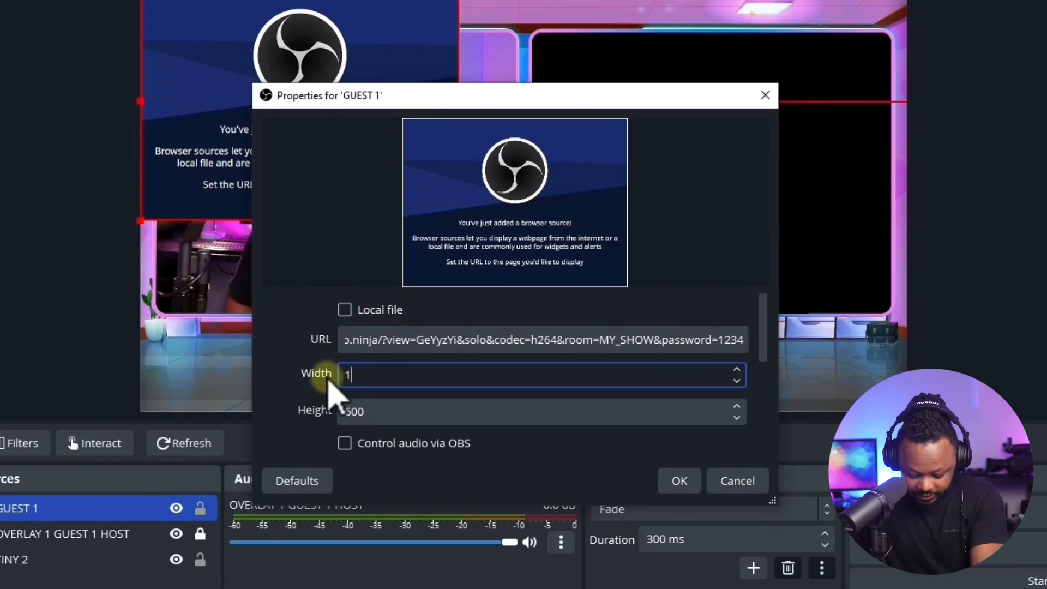
{"action": "type", "text": "1920"}
{"action": "double_click", "coordinate": [346, 411]}
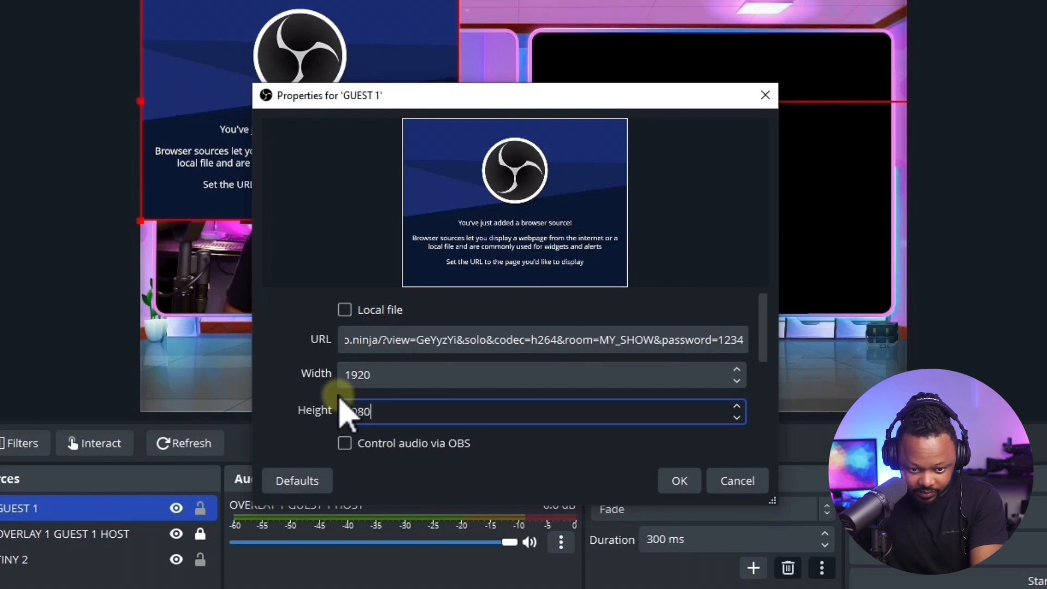
{"action": "type", "text": "1080"}
{"action": "left_click", "coordinate": [345, 443]}
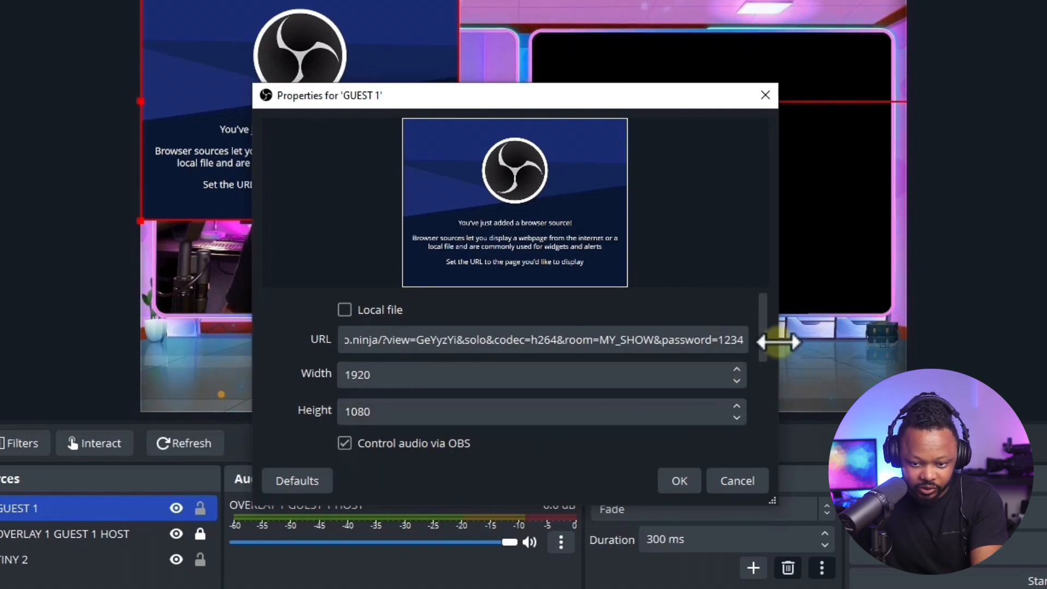
Enable a custom frame rate of 30 FPS for the GUEST 1 source and apply its properties.
{"action": "left_click_drag", "start_coordinate": [767, 348], "coordinate": [761, 412]}
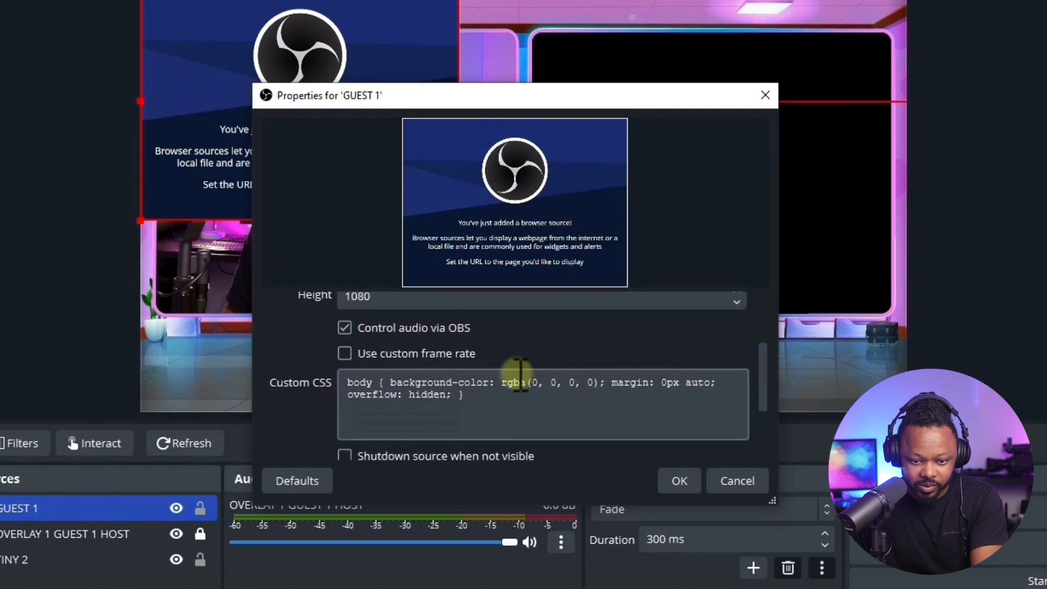
{"action": "left_click", "coordinate": [346, 354]}
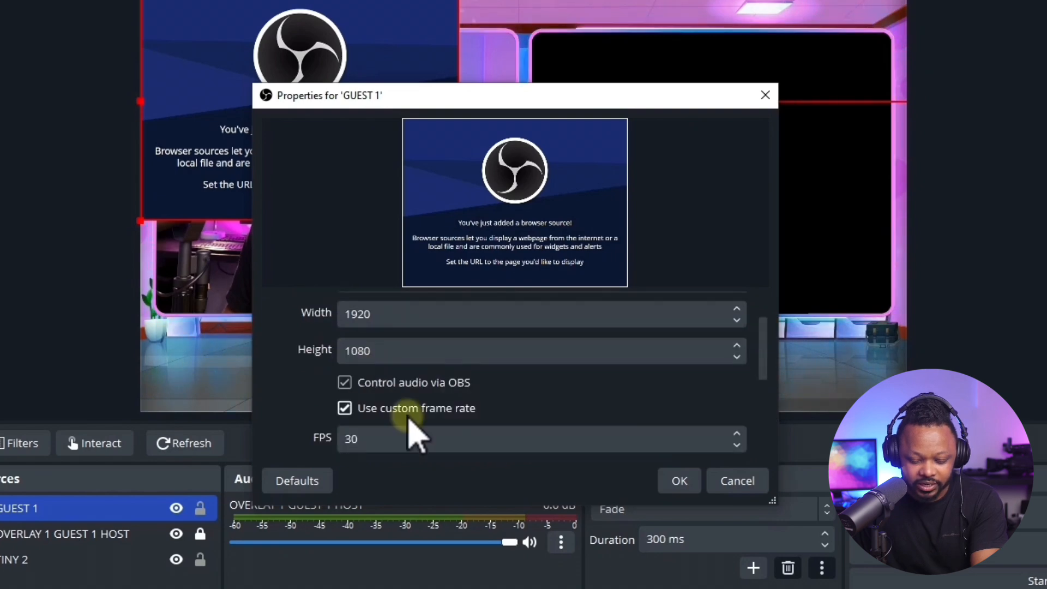
{"action": "left_click_drag", "start_coordinate": [764, 370], "coordinate": [765, 402]}
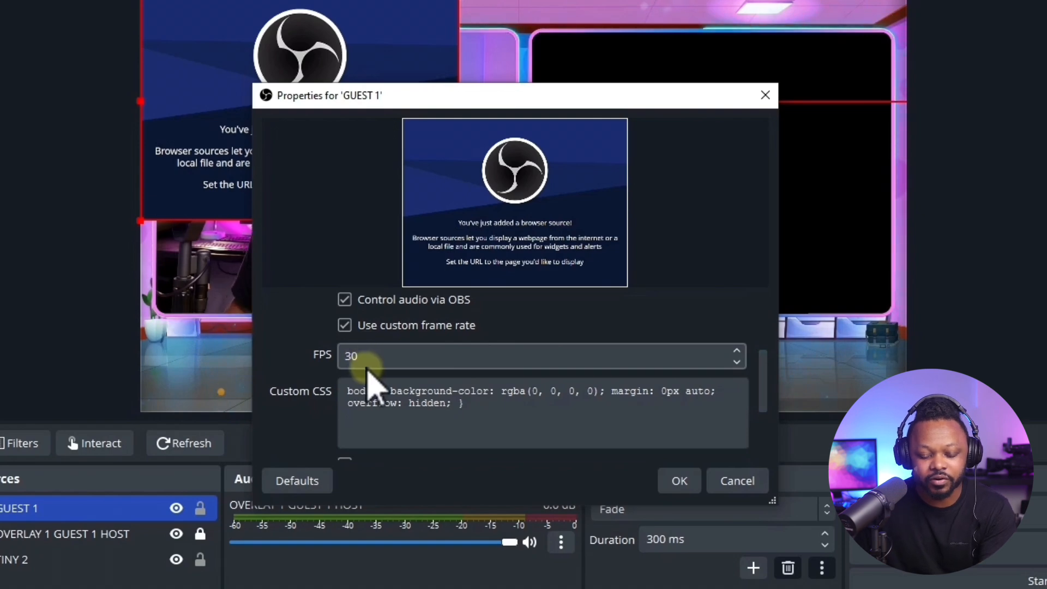
{"action": "left_click_drag", "start_coordinate": [764, 407], "coordinate": [767, 432]}
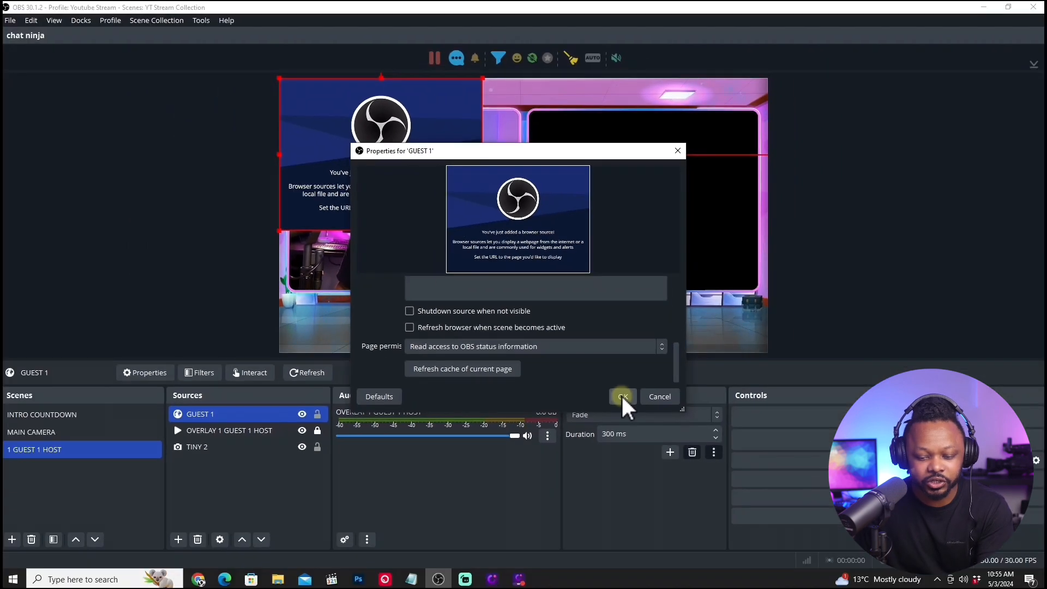
{"action": "left_click", "coordinate": [623, 397]}
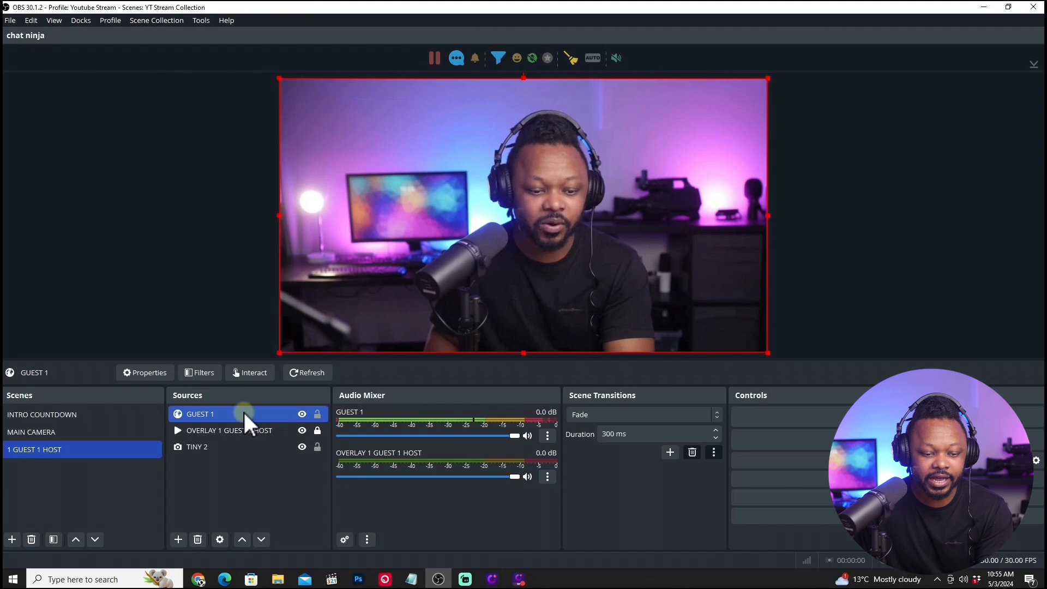
Place the OVERLAY 1 GUEST 1 HOST source above GUEST 1 and scale the guest video down over the overlay's right frame.
{"action": "left_click_drag", "start_coordinate": [240, 430], "coordinate": [239, 408]}
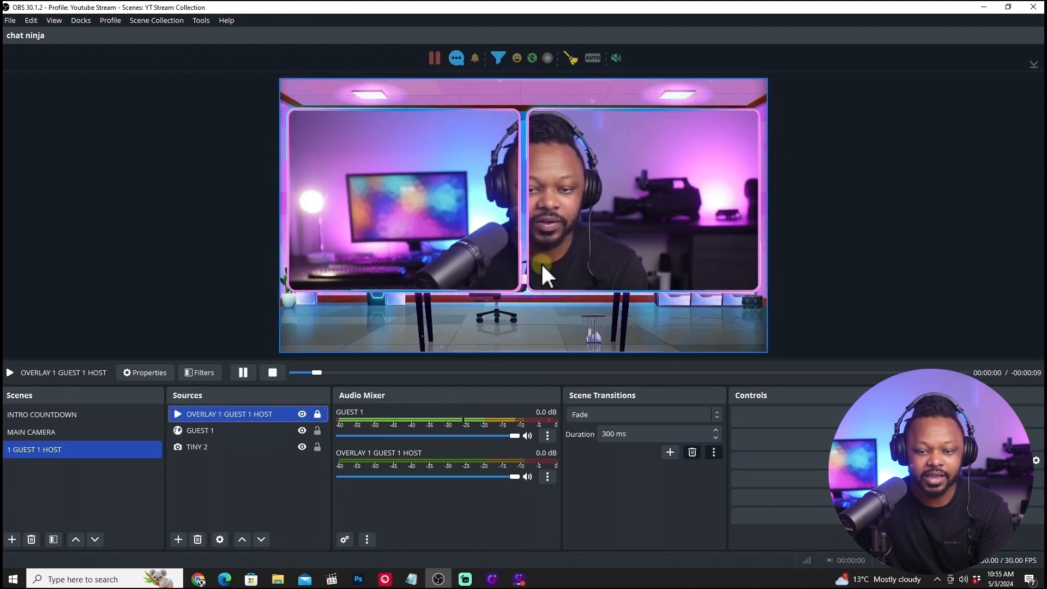
{"action": "left_click", "coordinate": [595, 205]}
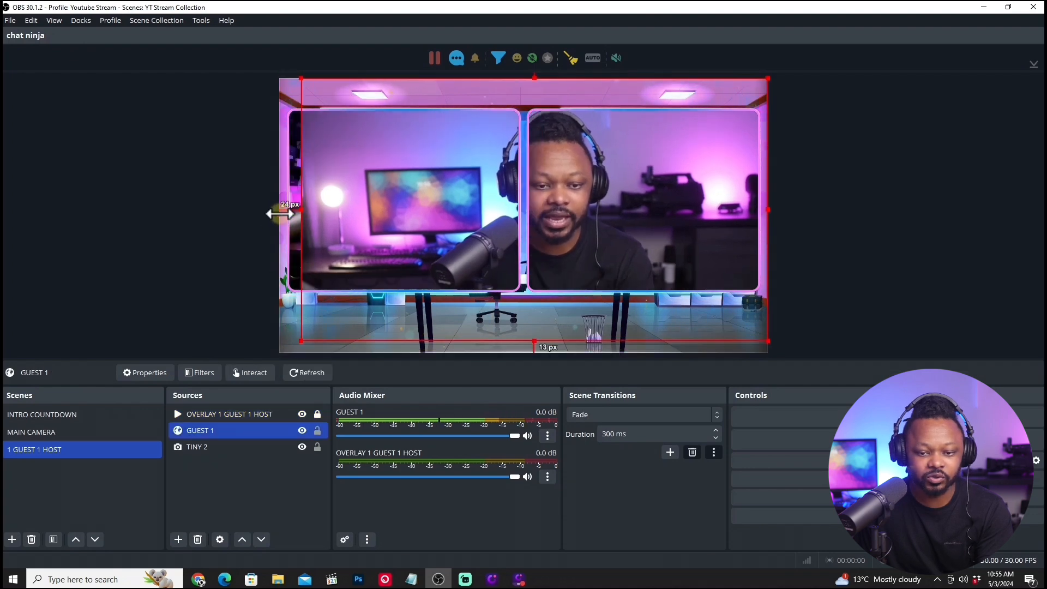
{"action": "left_click_drag", "start_coordinate": [280, 216], "coordinate": [480, 160]}
{"action": "left_click_drag", "start_coordinate": [677, 191], "coordinate": [725, 206]}
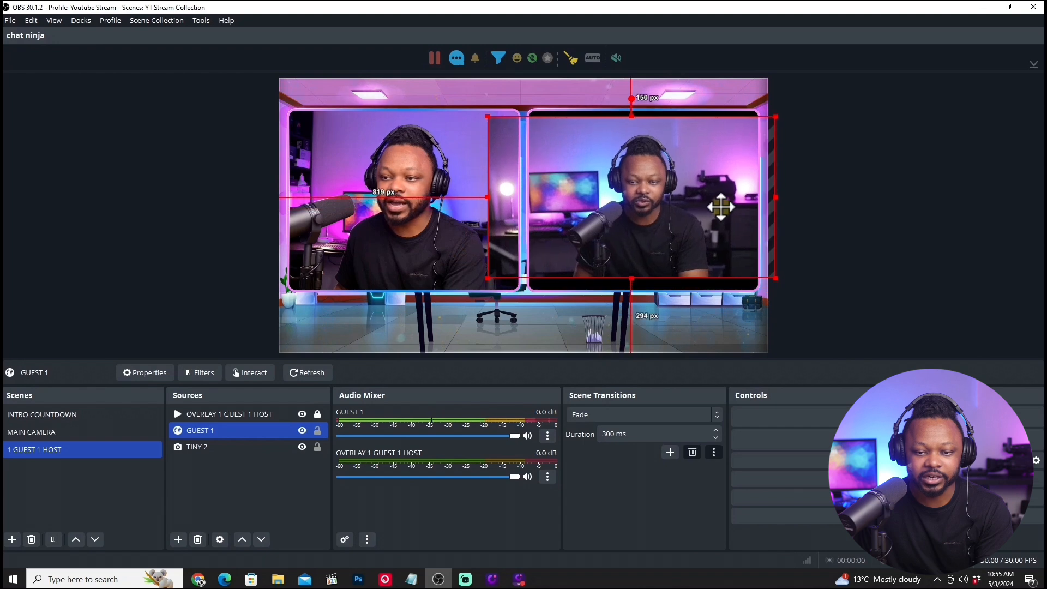
{"action": "left_click_drag", "start_coordinate": [633, 115], "coordinate": [634, 104]}
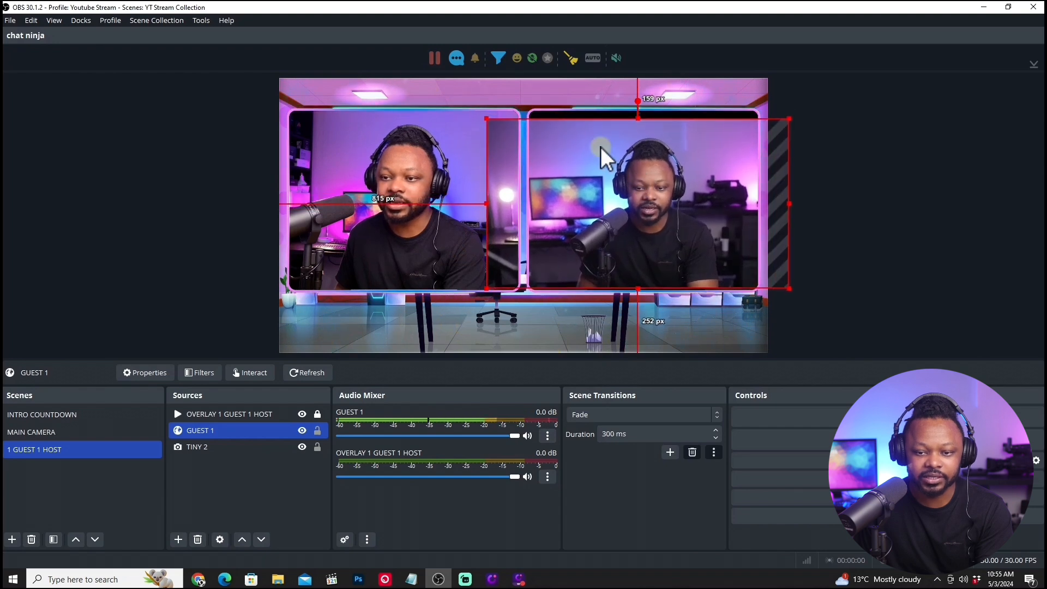
Crop the sides of the GUEST 1 video and adjust its height and position to fill the overlay's right frame.
{"action": "left_click_drag", "start_coordinate": [794, 196], "coordinate": [764, 197]}
{"action": "left_click_drag", "start_coordinate": [485, 196], "coordinate": [526, 195]}
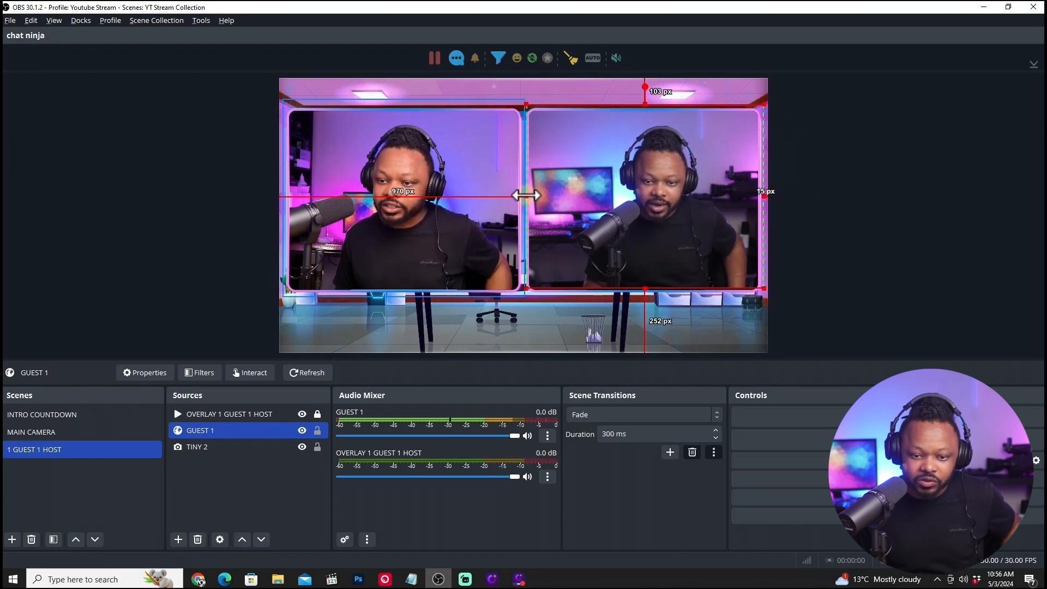
{"action": "left_click_drag", "start_coordinate": [646, 286], "coordinate": [646, 291]}
{"action": "left_click_drag", "start_coordinate": [674, 241], "coordinate": [658, 243]}
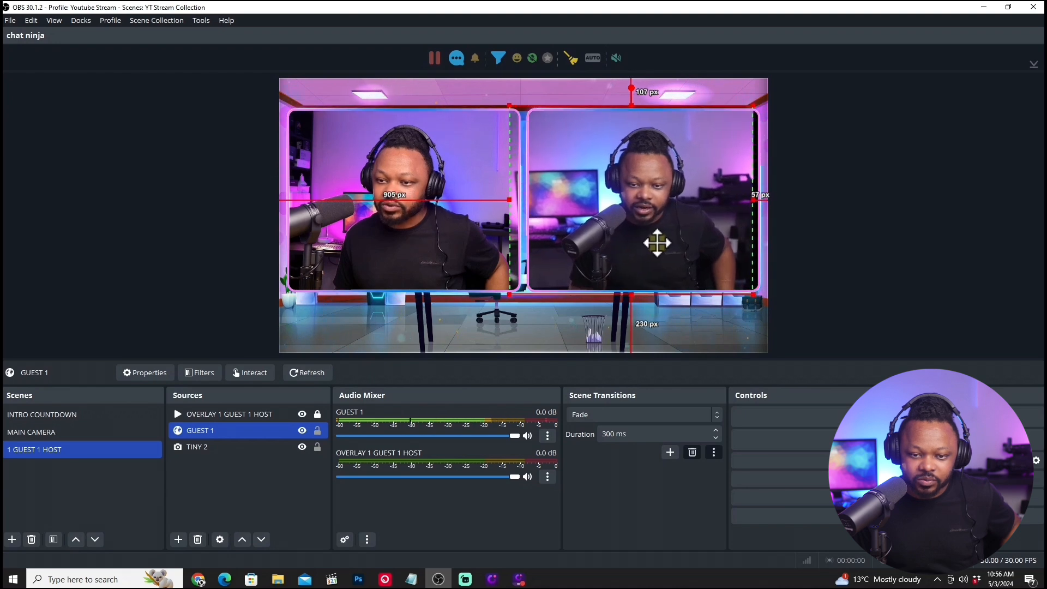
{"action": "left_click_drag", "start_coordinate": [750, 200], "coordinate": [763, 201]}
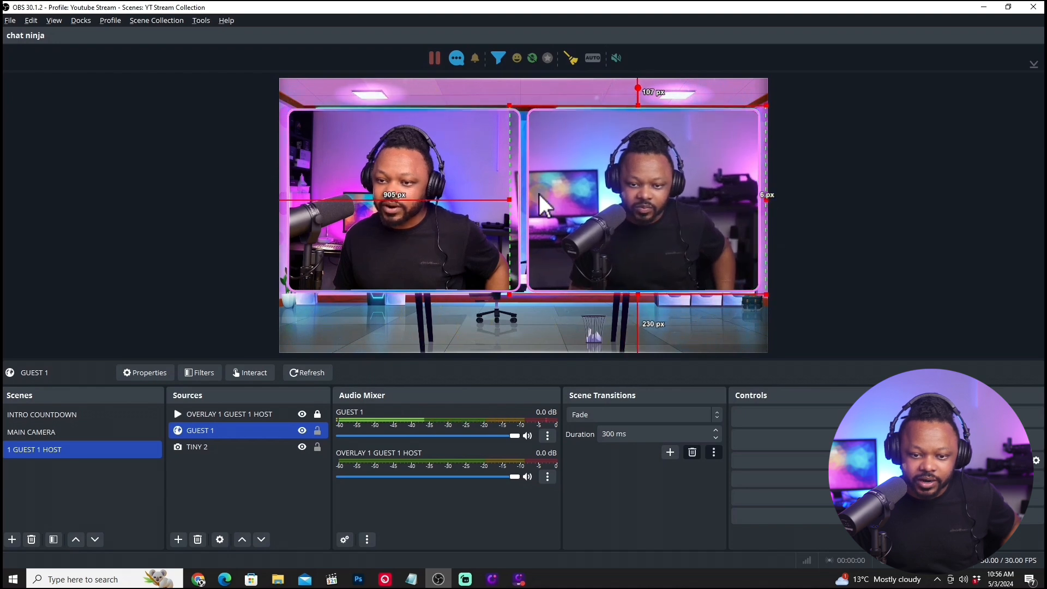
{"action": "left_click_drag", "start_coordinate": [510, 200], "coordinate": [522, 200]}
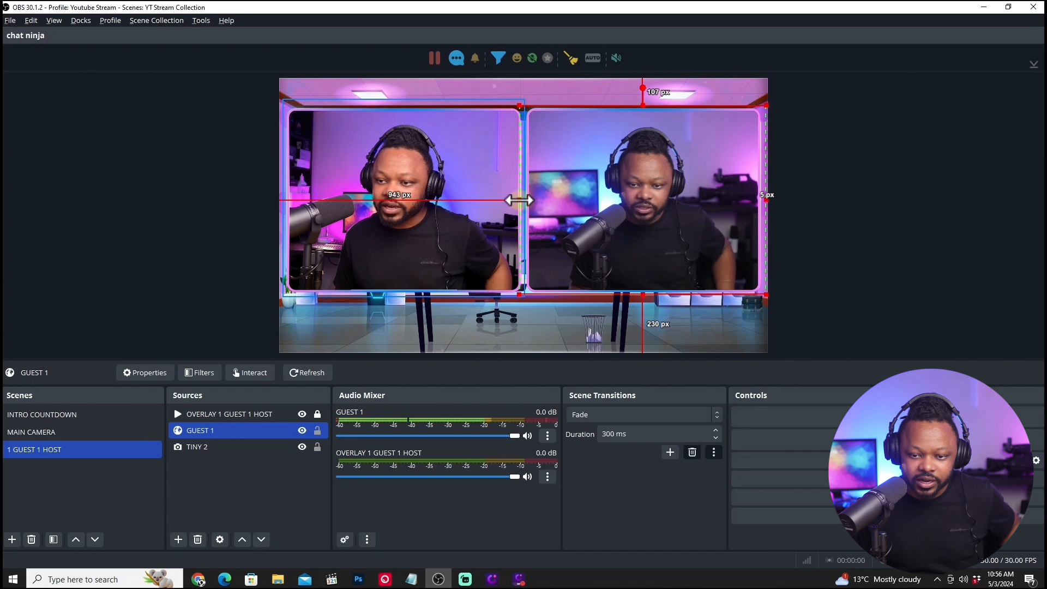
Shift the GUEST 1 video slightly left to centre the guest, and readjust its side crops to the frame edges.
{"action": "left_click_drag", "start_coordinate": [643, 200], "coordinate": [630, 201]}
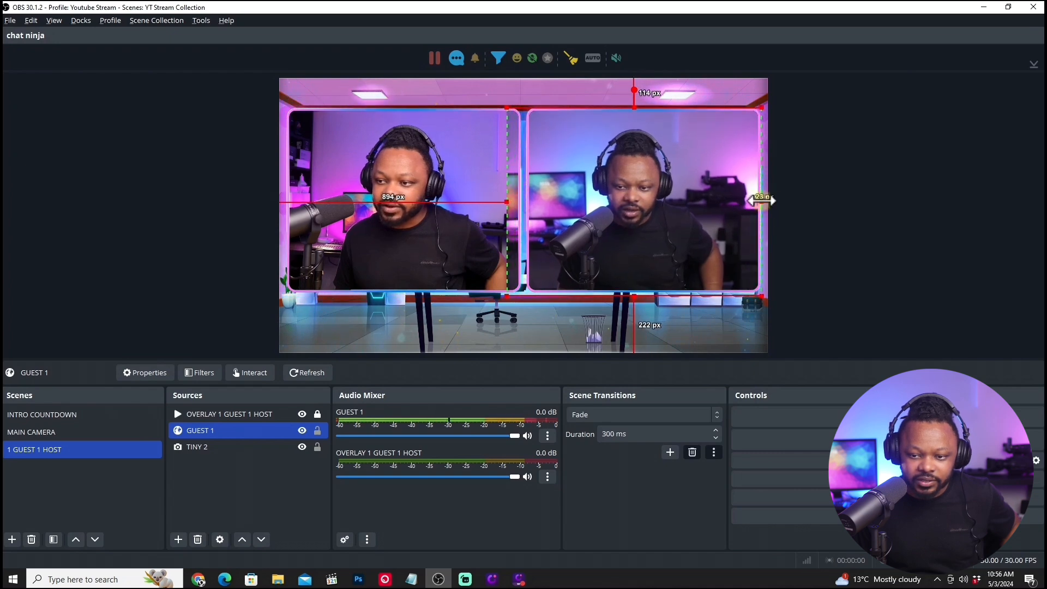
{"action": "left_click_drag", "start_coordinate": [761, 201], "coordinate": [764, 201]}
{"action": "left_click_drag", "start_coordinate": [507, 202], "coordinate": [526, 202]}
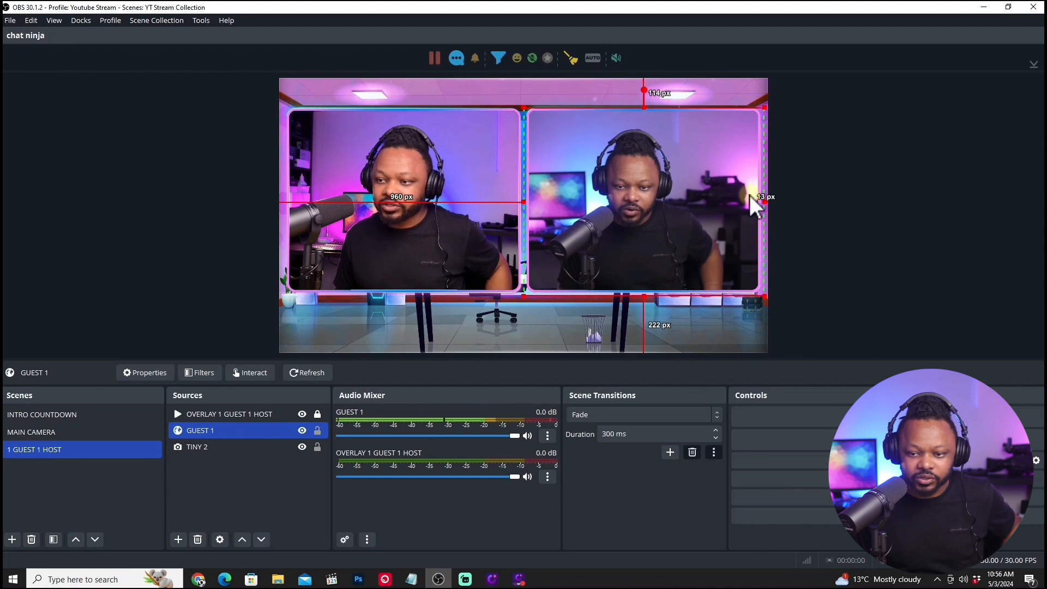
{"action": "left_click", "coordinate": [790, 182]}
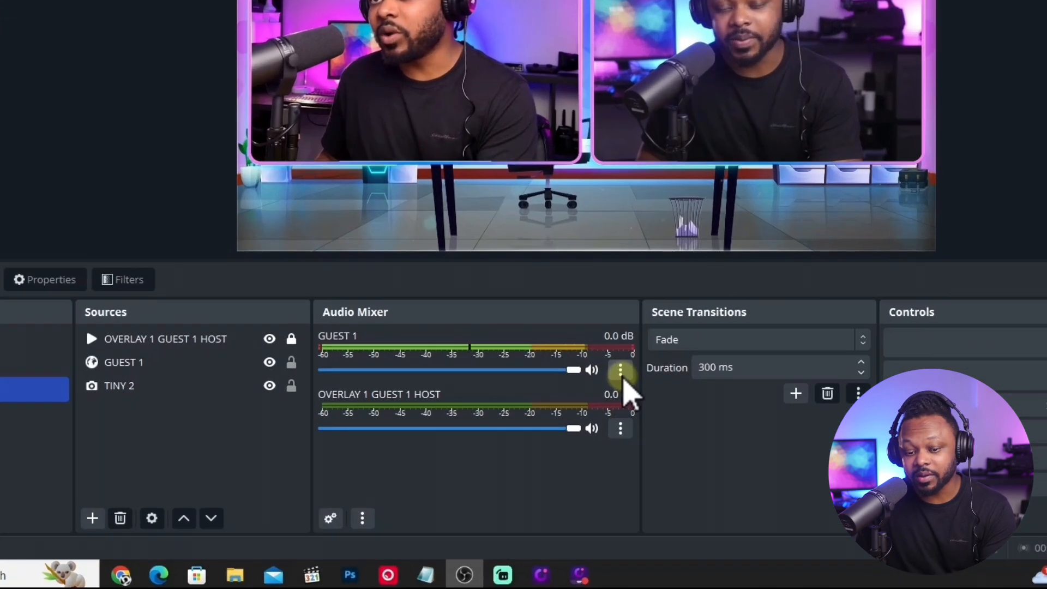
Set GUEST 1's audio monitoring to Monitor and Output, and mute GUEST 1 in the audio mixer.
{"action": "left_click", "coordinate": [621, 373]}
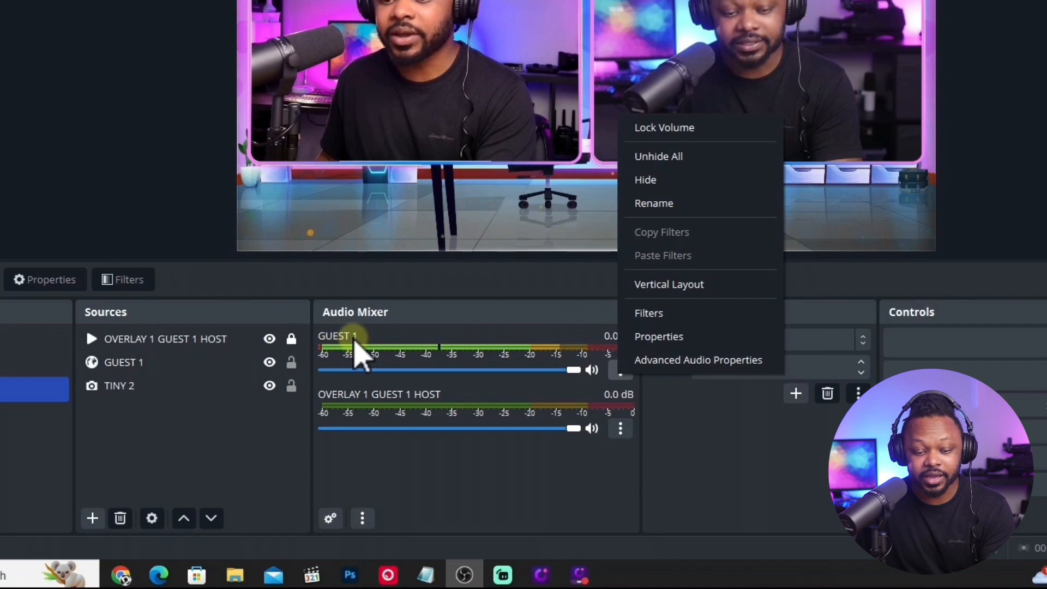
{"action": "left_click", "coordinate": [672, 362]}
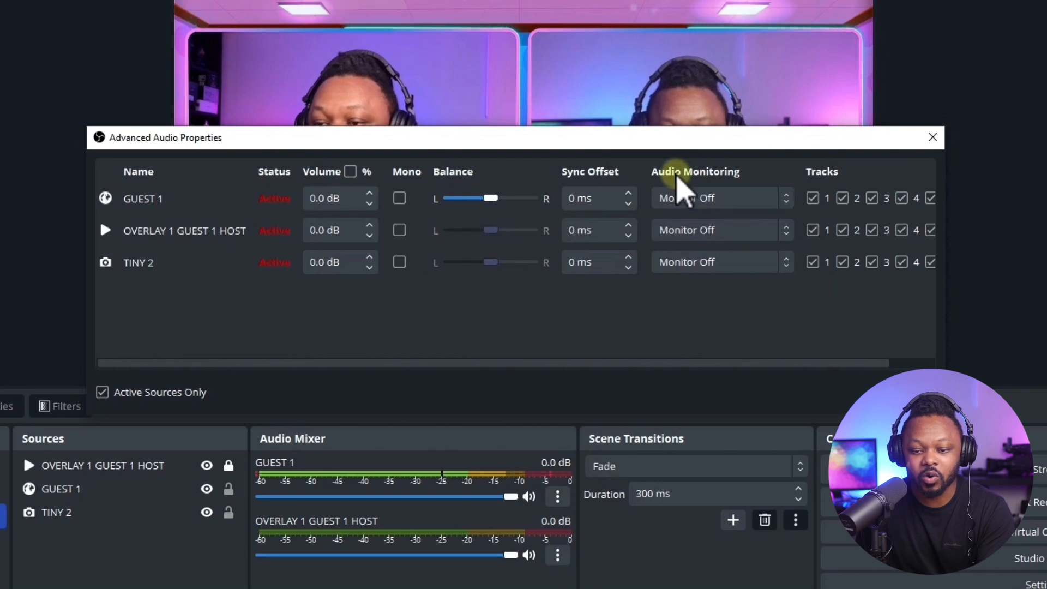
{"action": "left_click", "coordinate": [784, 198]}
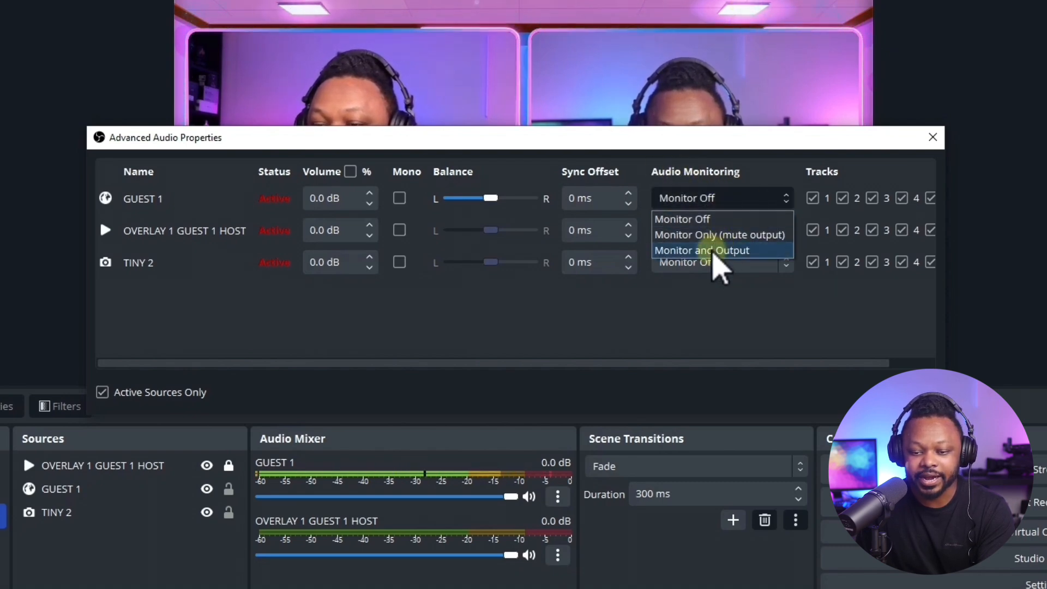
{"action": "left_click", "coordinate": [713, 251]}
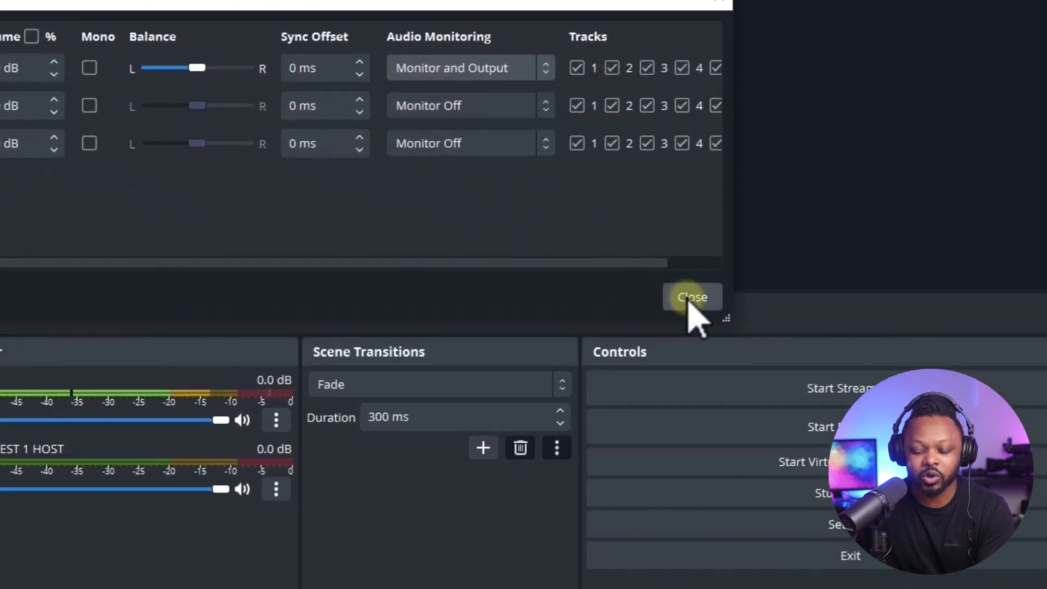
{"action": "left_click", "coordinate": [690, 299]}
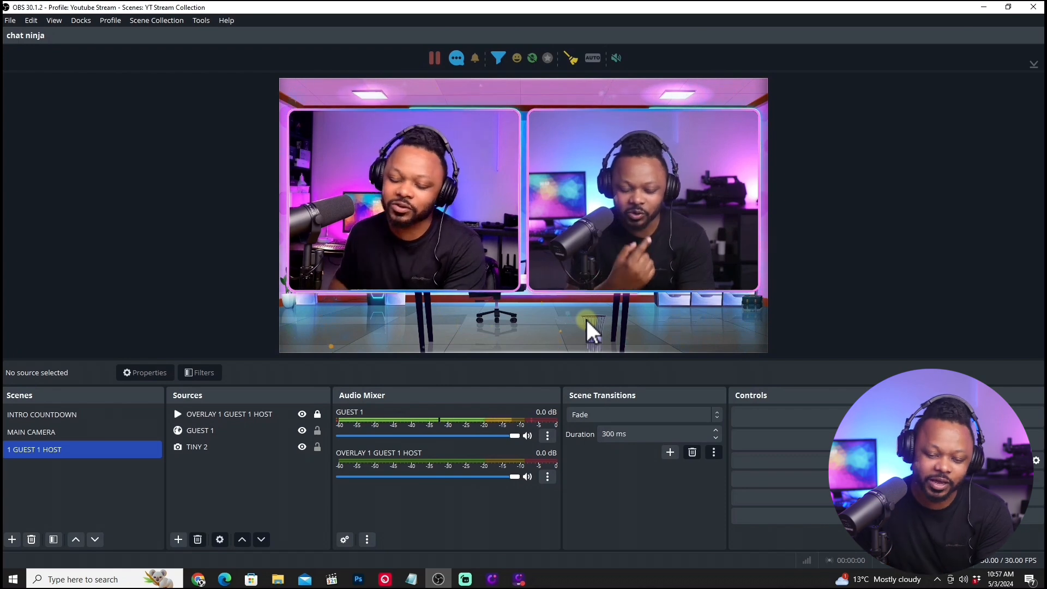
{"action": "left_click", "coordinate": [527, 436]}
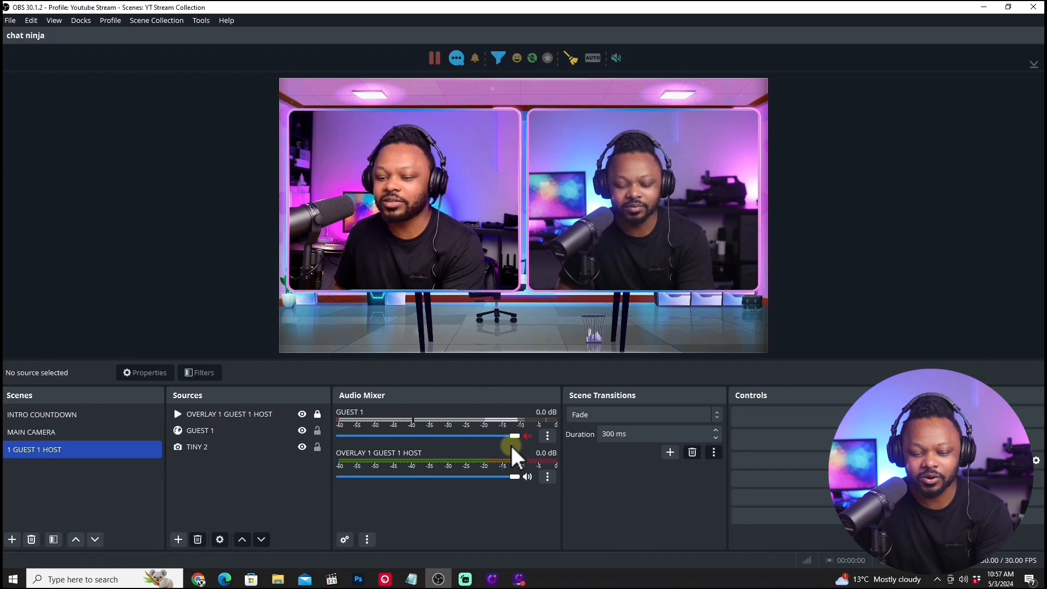
In the VDO.Ninja control room, enable the director's feed with OBS Virtual Camera and the RODECaster Duo Main Stereo microphone.
{"action": "left_click", "coordinate": [199, 580]}
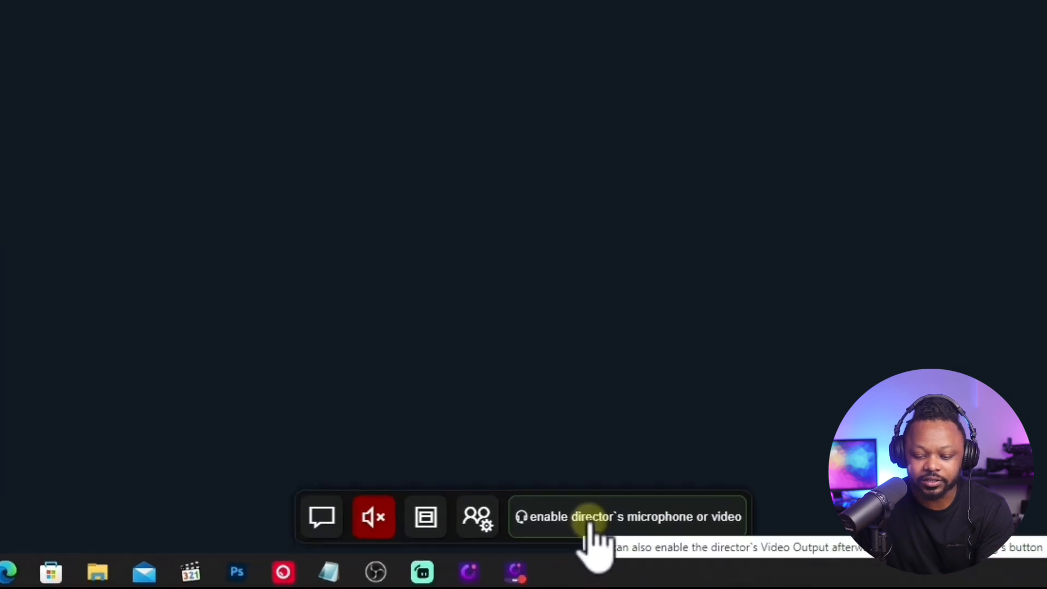
{"action": "left_click", "coordinate": [590, 518]}
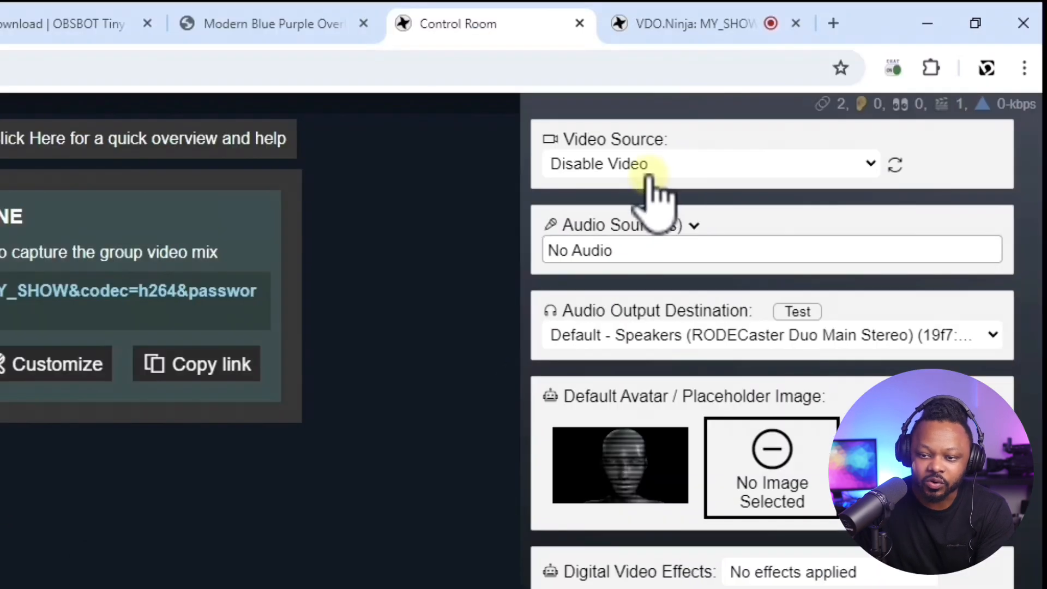
{"action": "left_click", "coordinate": [615, 166]}
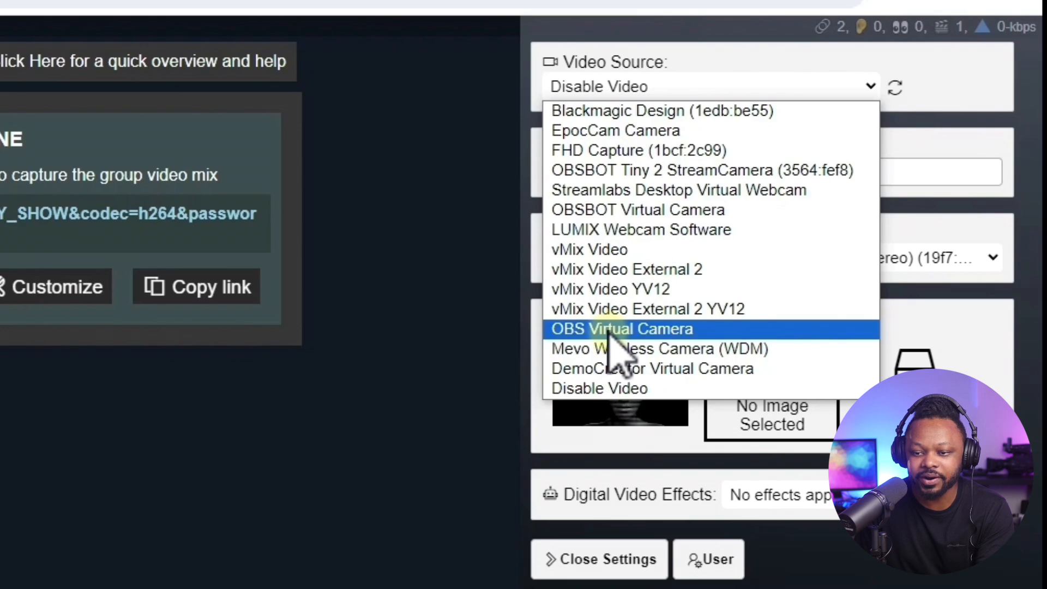
{"action": "left_click", "coordinate": [608, 329]}
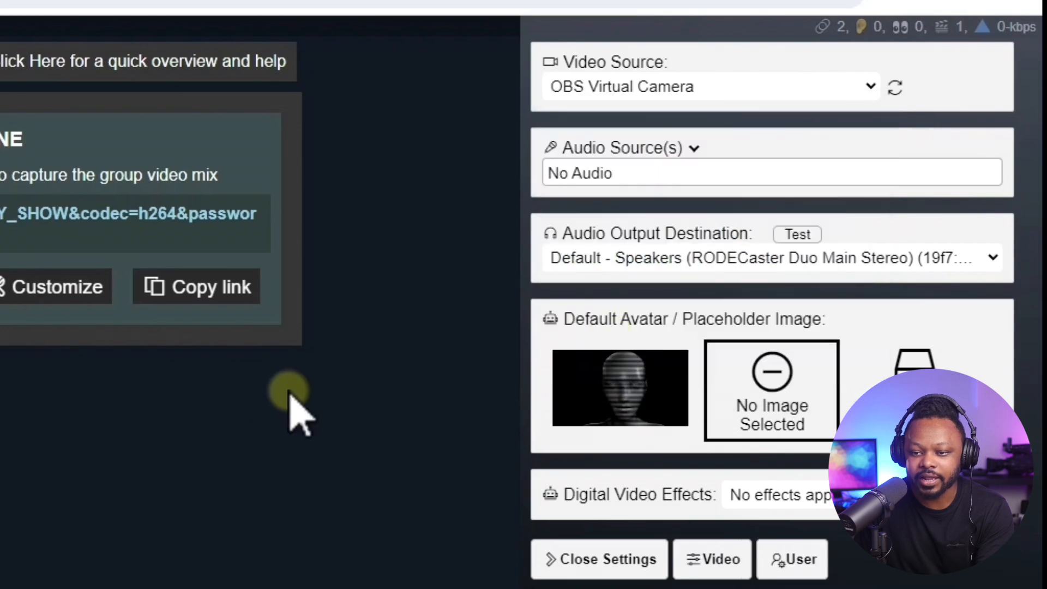
{"action": "left_click", "coordinate": [601, 177]}
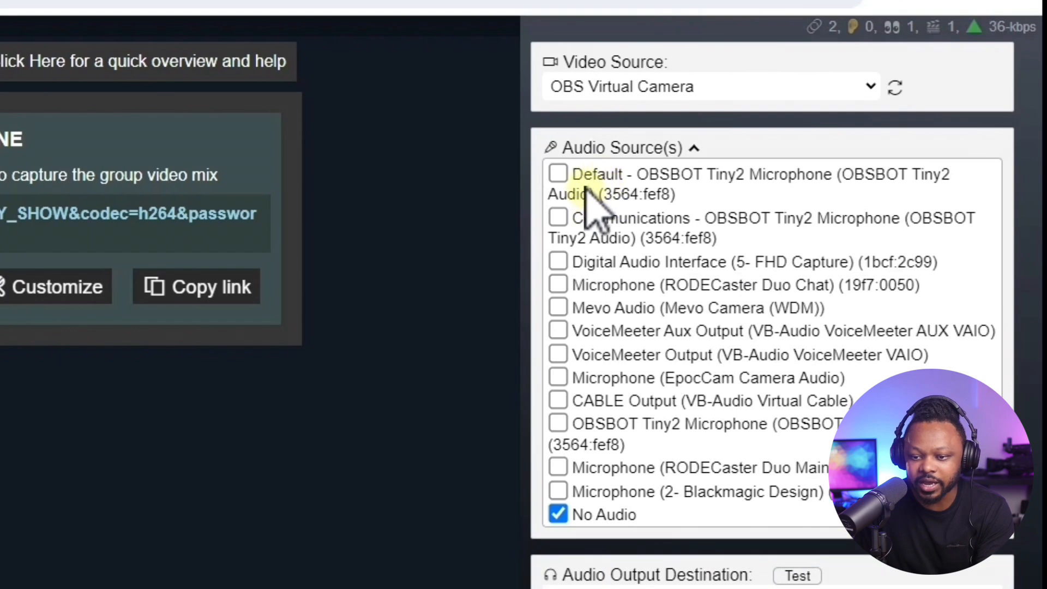
{"action": "scroll", "coordinate": [570, 230], "scroll_direction": "down", "scroll_amount": 5}
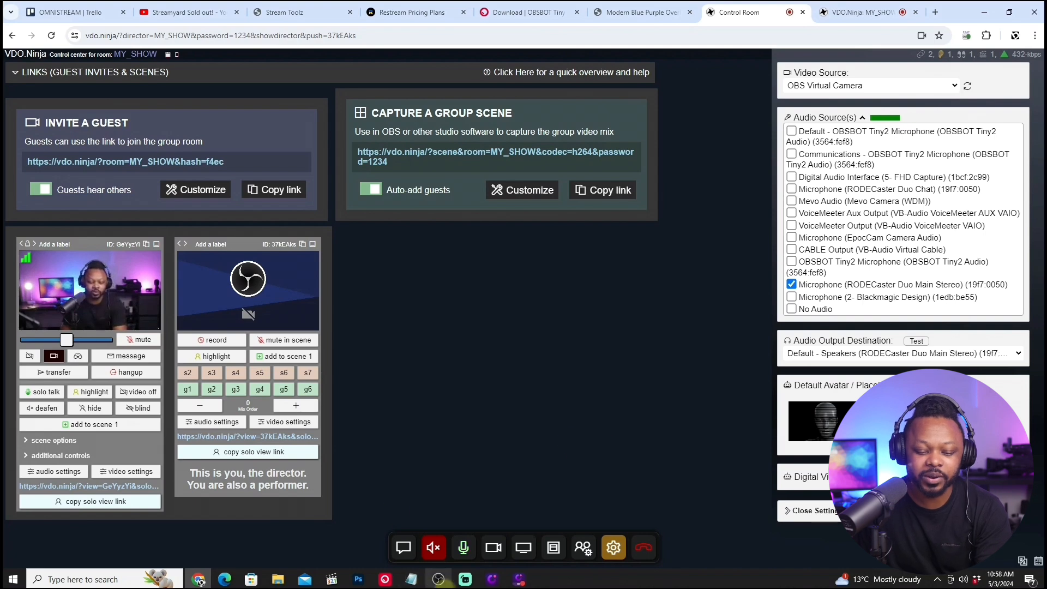
Start the virtual camera in OBS and reselect OBS Virtual Camera as the director's video source in VDO.Ninja.
{"action": "left_click", "coordinate": [440, 583]}
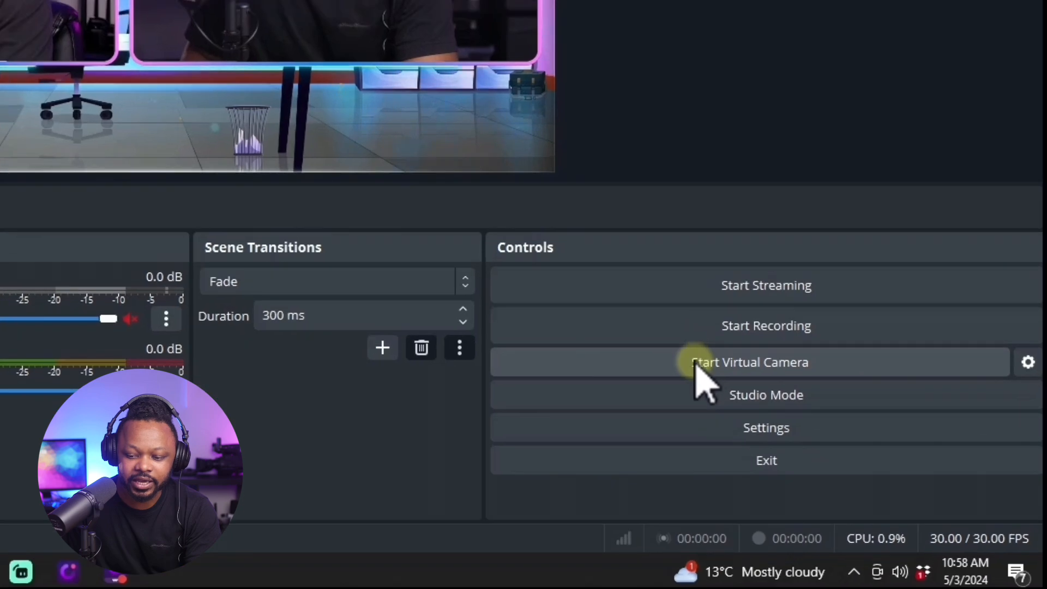
{"action": "left_click", "coordinate": [698, 363]}
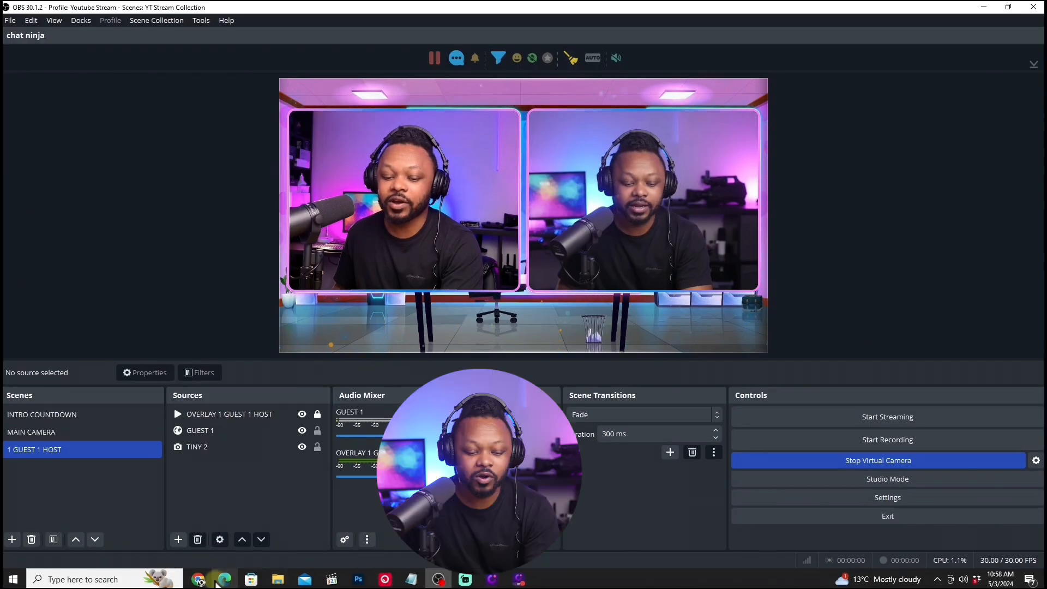
{"action": "left_click", "coordinate": [197, 579]}
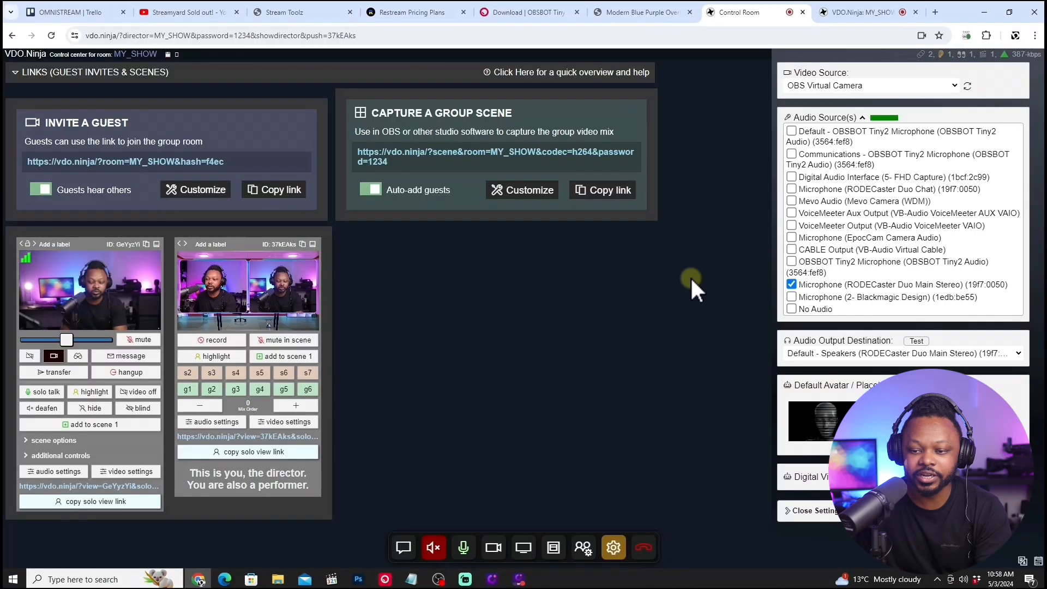
{"action": "left_click", "coordinate": [943, 90]}
{"action": "left_click", "coordinate": [837, 212]}
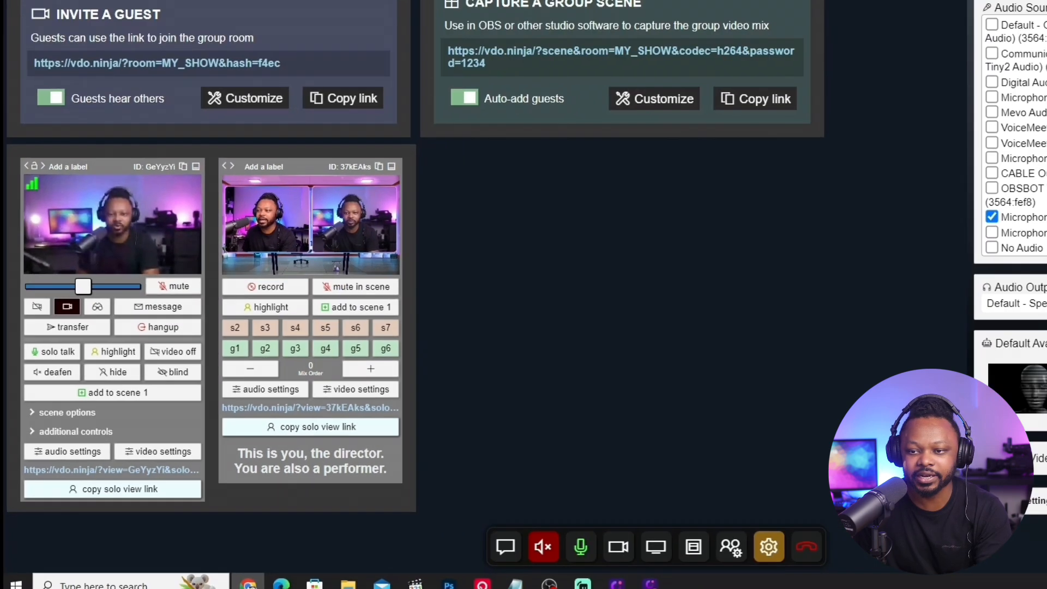
Check the guest's view of the VDO.Ninja room and the video sources available to the director in the control room.
{"action": "left_click", "coordinate": [852, 11]}
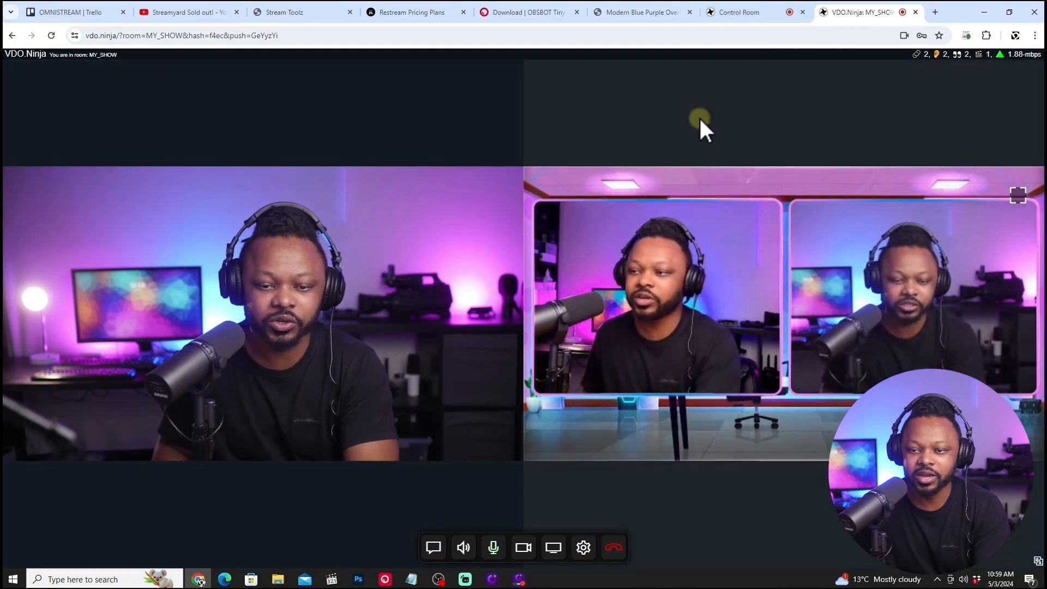
{"action": "left_click", "coordinate": [743, 12]}
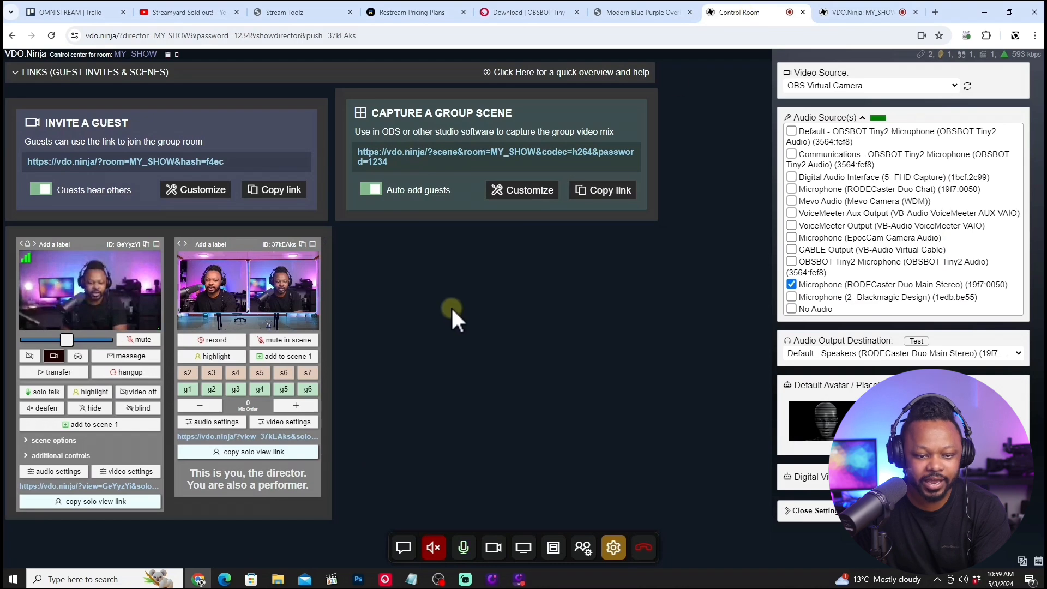
{"action": "left_click", "coordinate": [884, 86]}
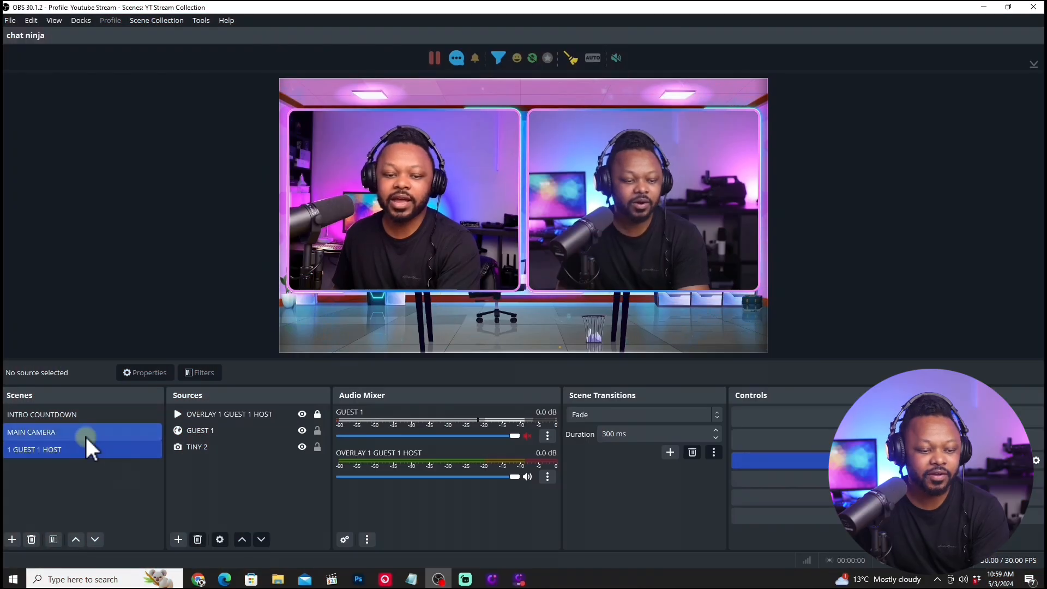
Switch to OBS and preview the INTRO COUNTDOWN, MAIN CAMERA and 1 GUEST 1 HOST scenes in turn.
{"action": "left_click", "coordinate": [83, 416]}
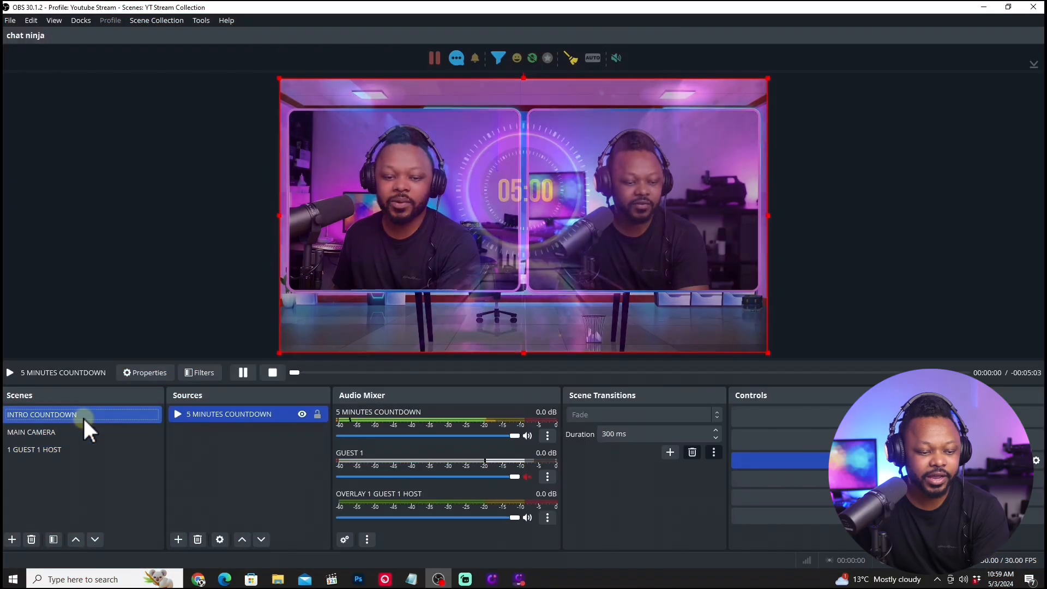
{"action": "left_click", "coordinate": [52, 432]}
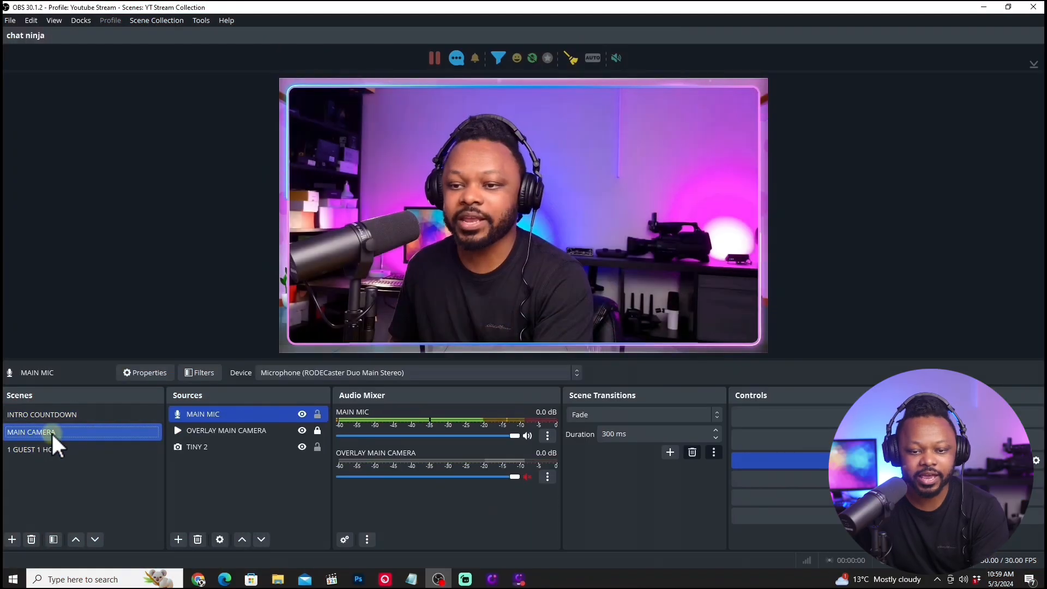
{"action": "left_click", "coordinate": [57, 447]}
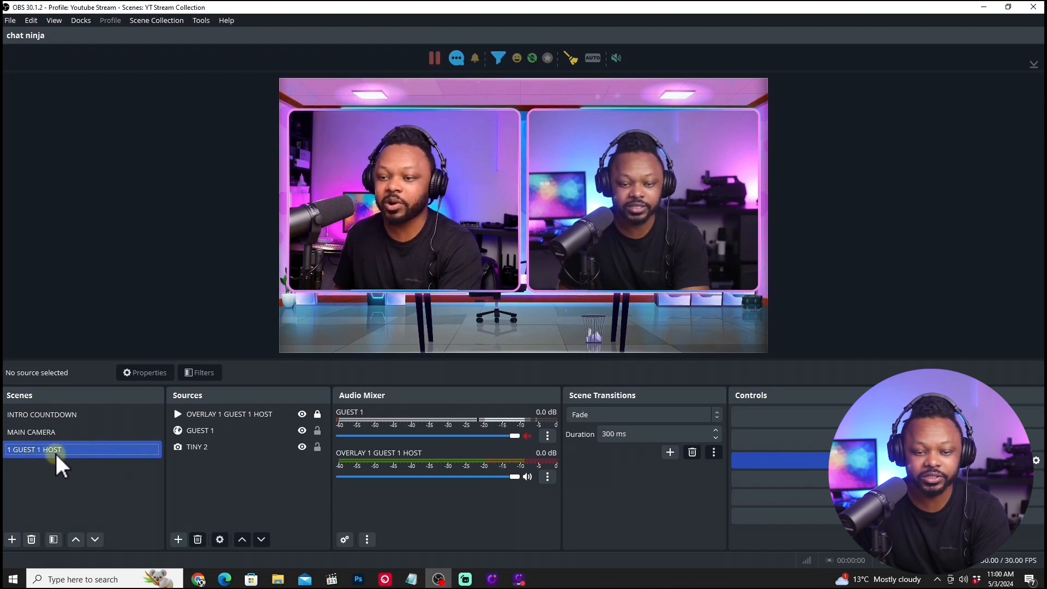
{"action": "left_click", "coordinate": [215, 426]}
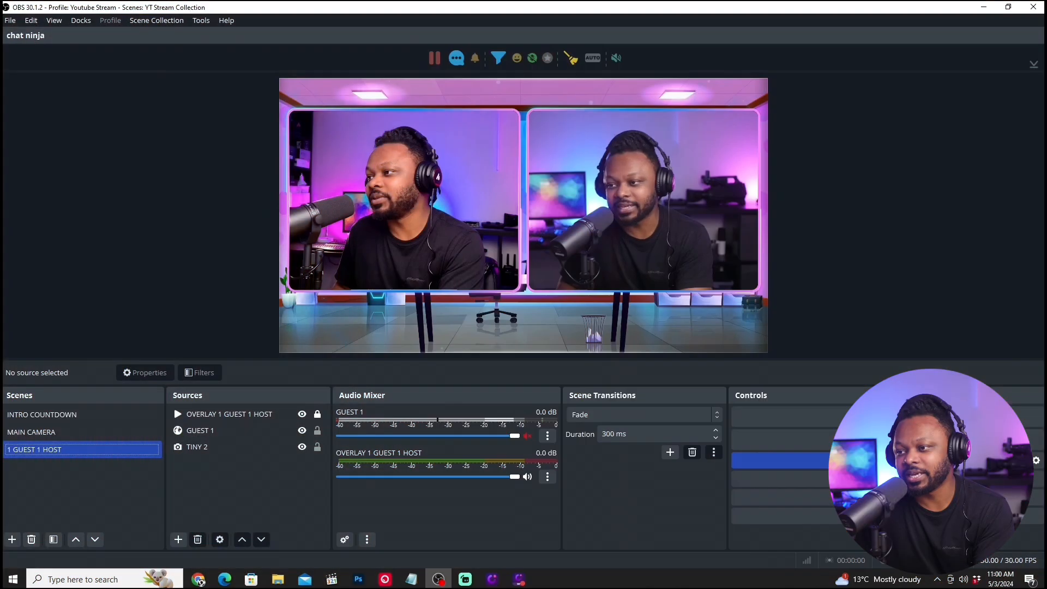
{"action": "key", "text": "alt+Tab"}
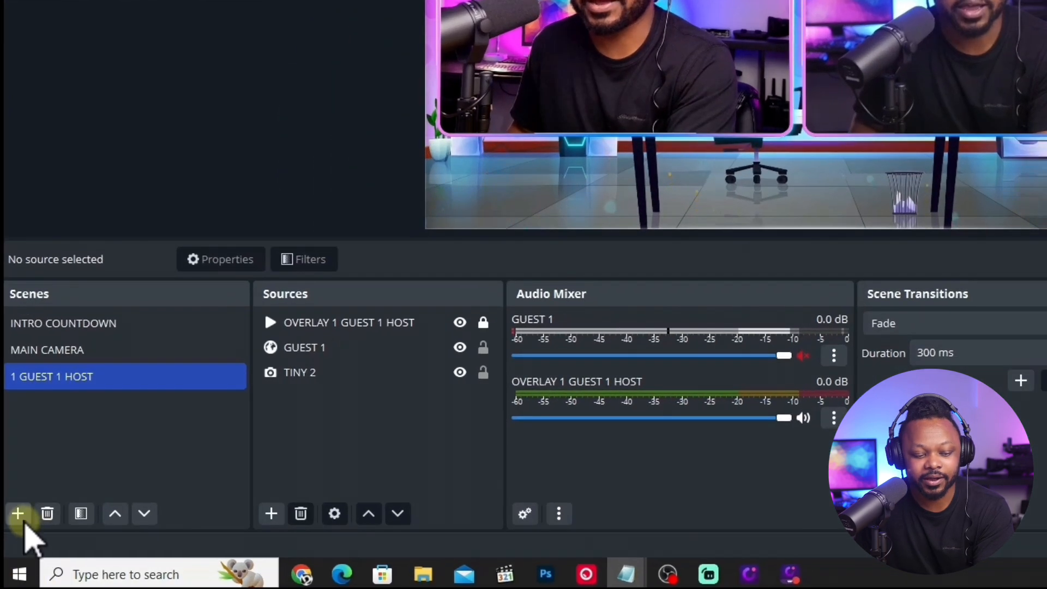
Create a new scene named DESKTOP SHARE.
{"action": "left_click", "coordinate": [12, 539]}
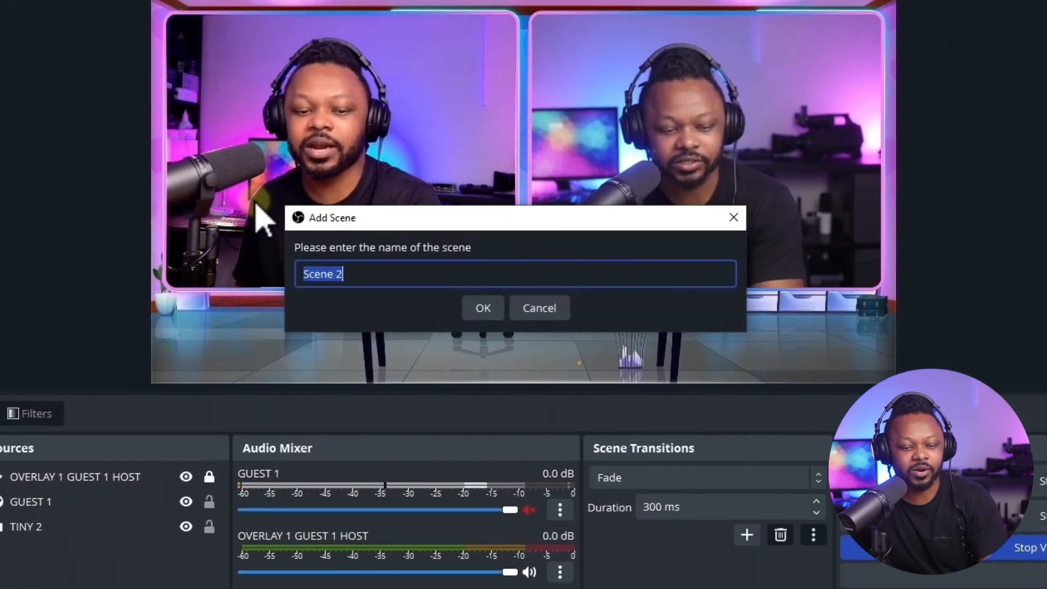
{"action": "type", "text": "DES"}
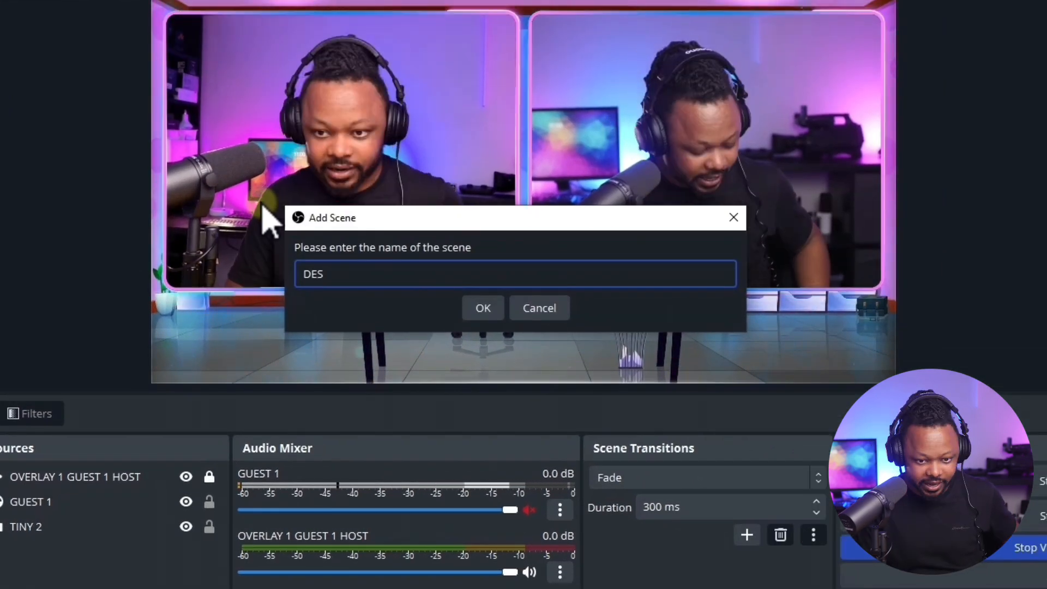
{"action": "type", "text": "KTOP SHA"}
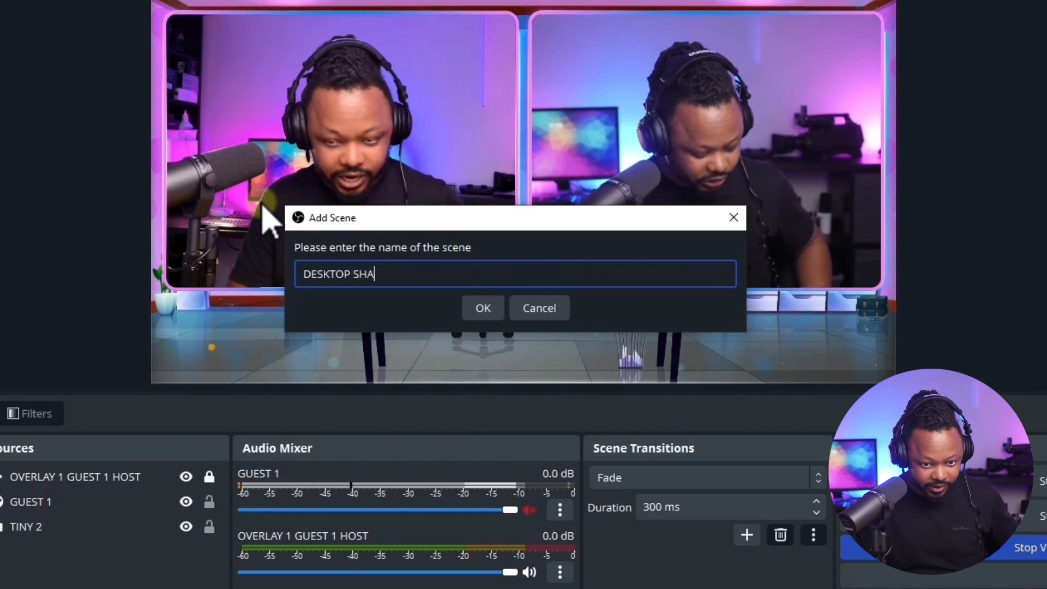
{"action": "type", "text": "RE"}
{"action": "key", "text": "Return"}
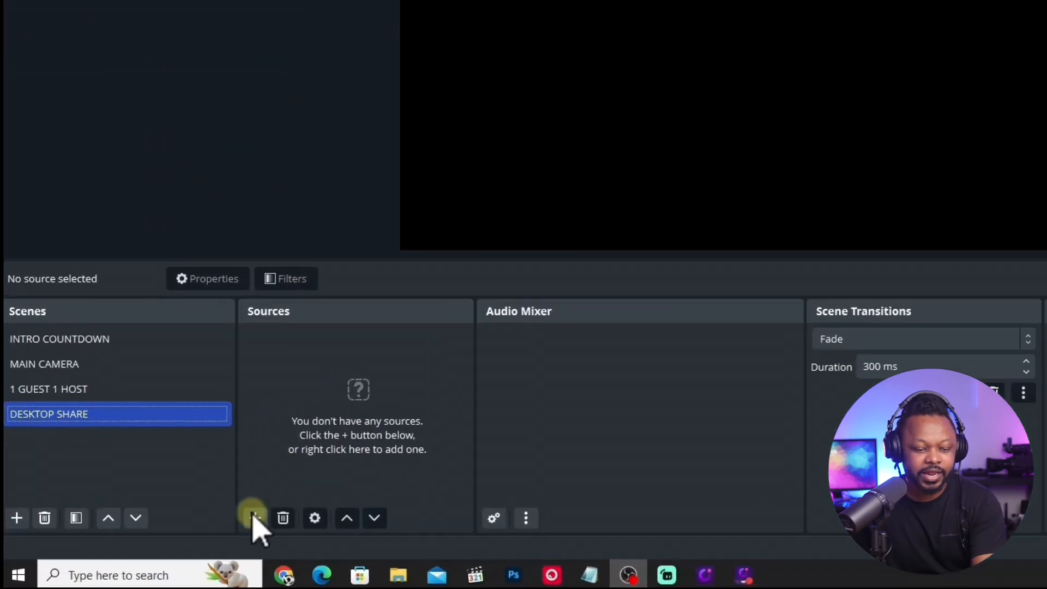
Add a new Media Source named DESKTOP SHARE OVERLAY to the DESKTOP SHARE scene.
{"action": "left_click", "coordinate": [179, 539]}
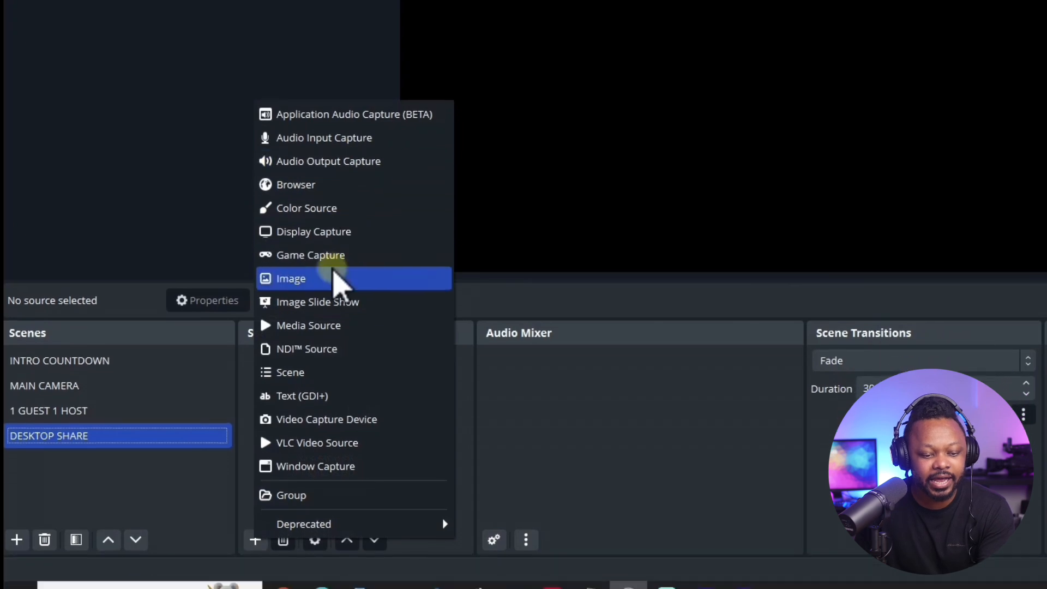
{"action": "left_click", "coordinate": [343, 361]}
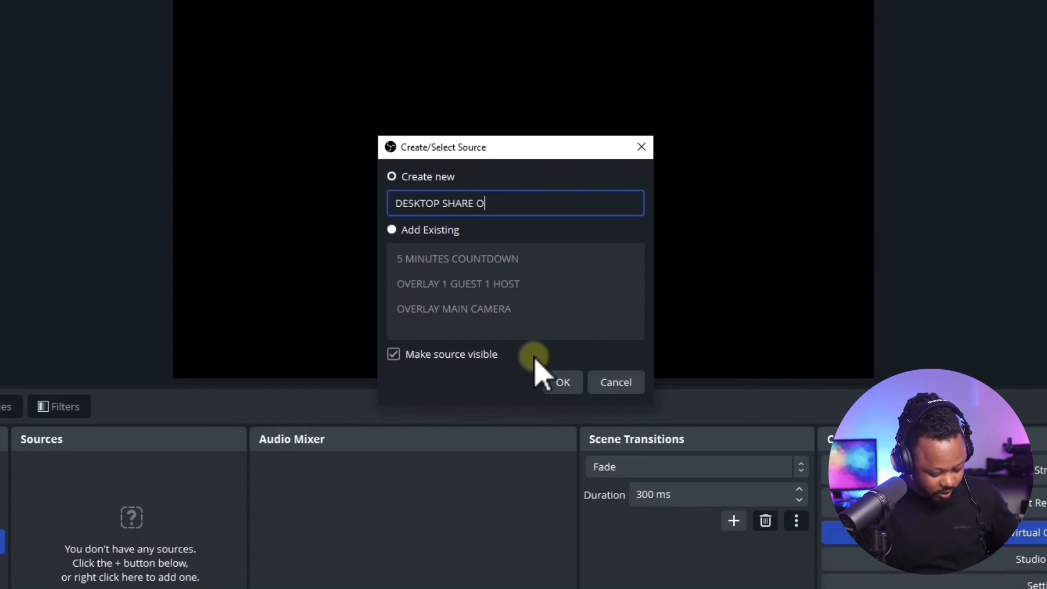
{"action": "left_click", "coordinate": [562, 382]}
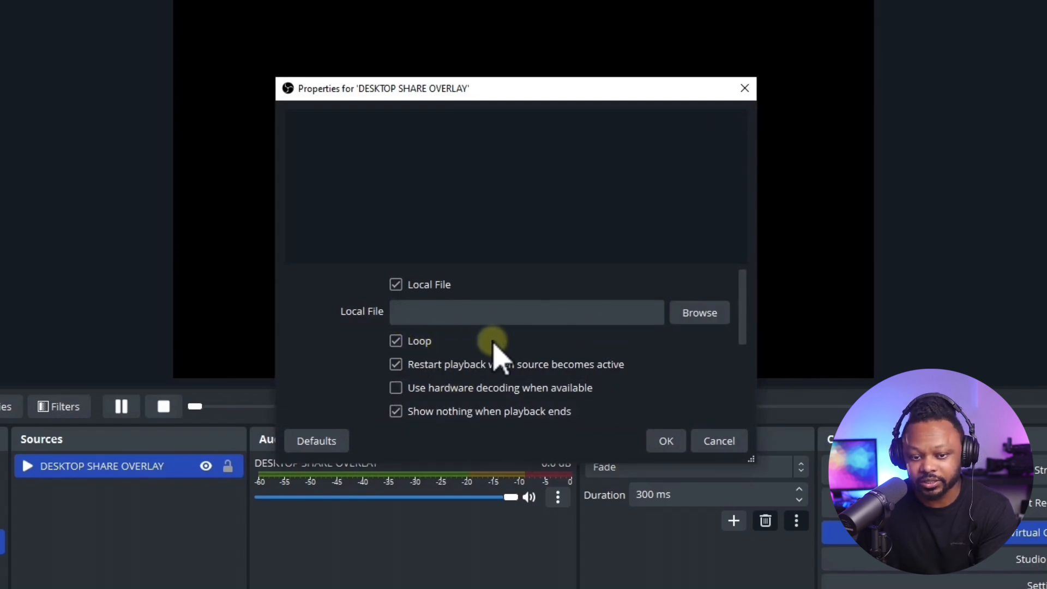
Load Hoopla-Deep-Blue-Pip V1 from the Desktop Screens folder as the overlay's local file and lock the overlay source.
{"action": "left_click", "coordinate": [704, 313]}
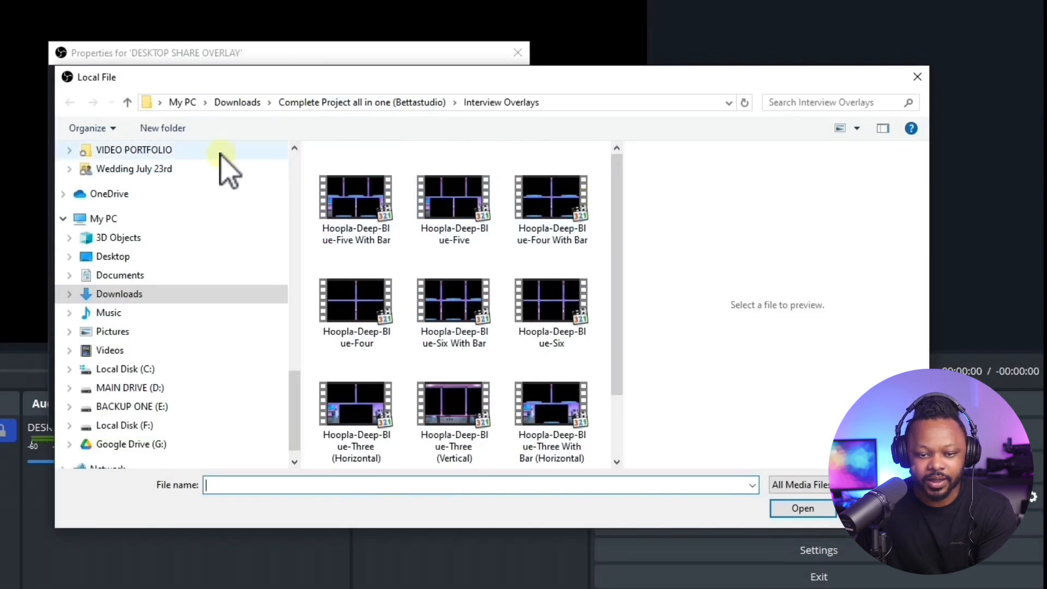
{"action": "left_click", "coordinate": [128, 103]}
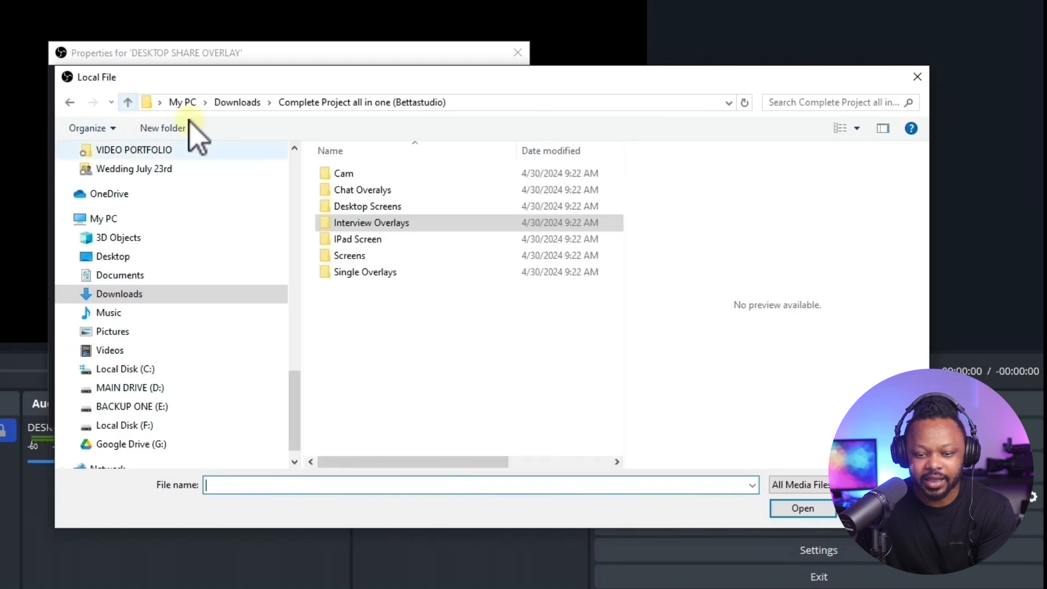
{"action": "double_click", "coordinate": [381, 206]}
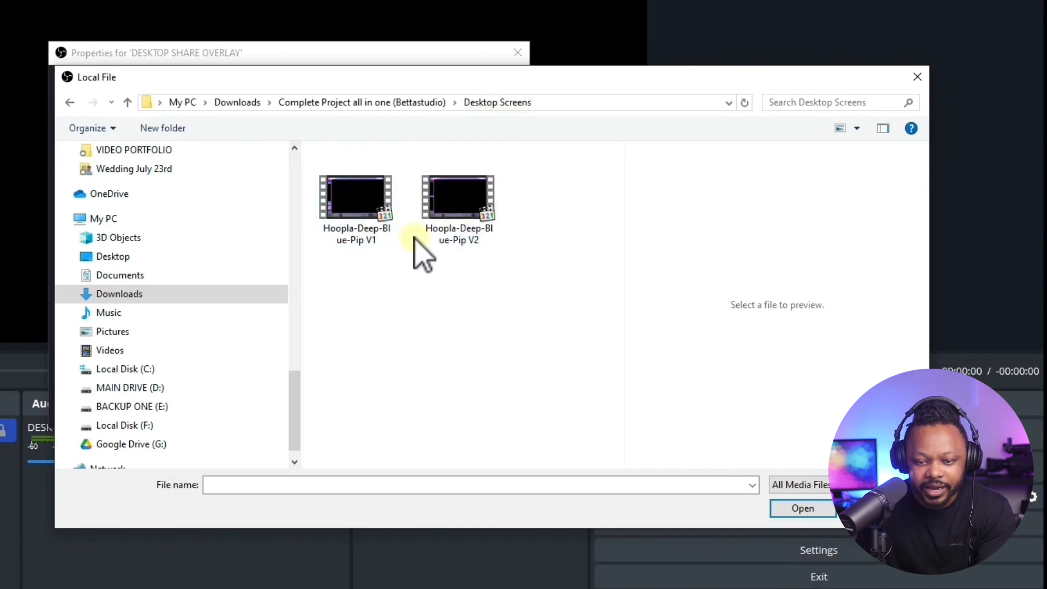
{"action": "left_click", "coordinate": [366, 212]}
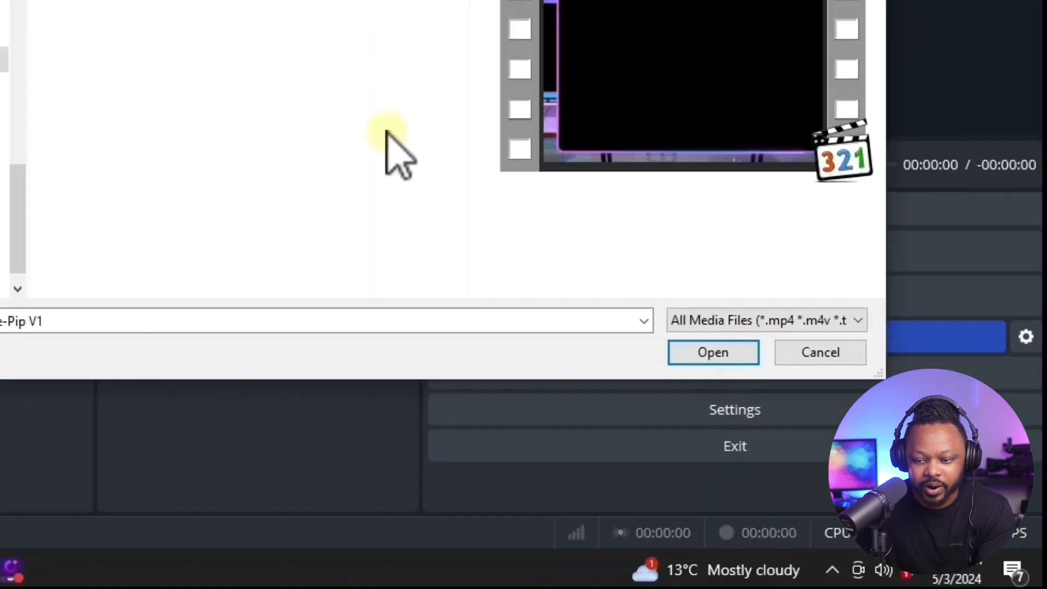
{"action": "left_click", "coordinate": [803, 508]}
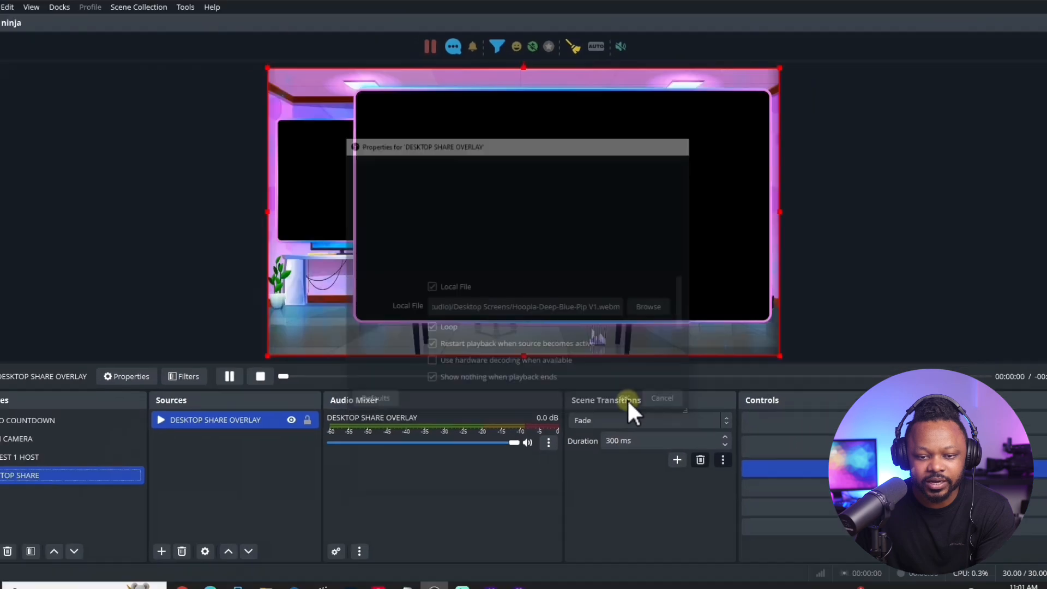
{"action": "left_click", "coordinate": [657, 431]}
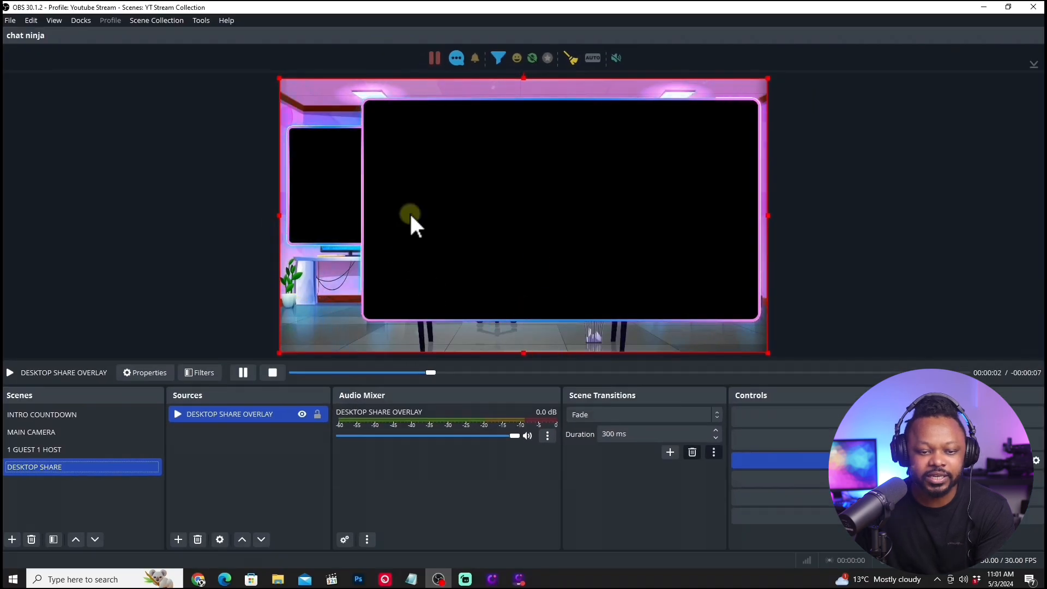
{"action": "left_click", "coordinate": [317, 414]}
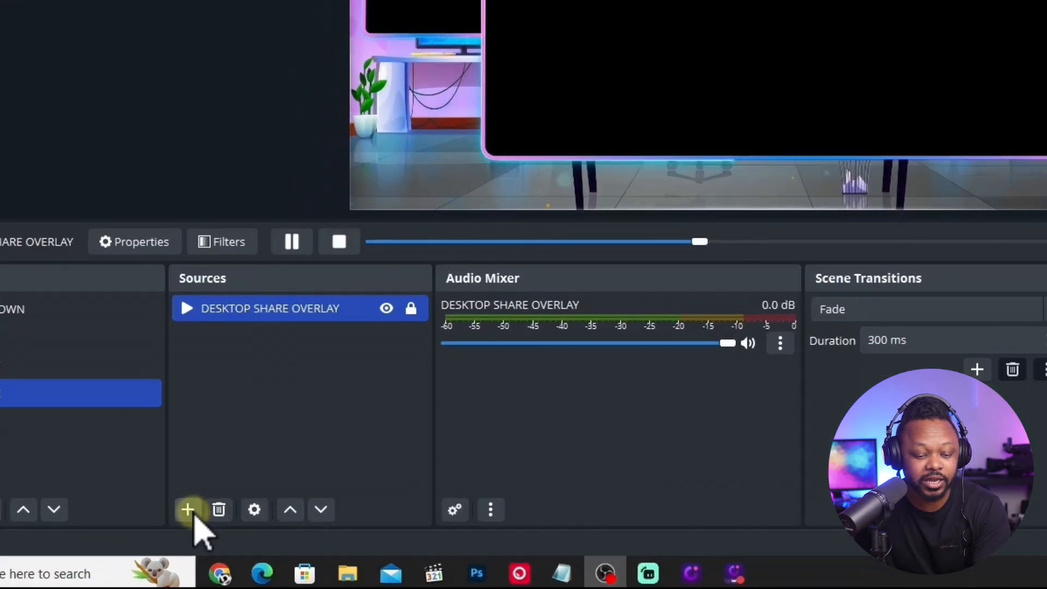
Add the existing TINY 2 video capture device to the scene and place DESKTOP SHARE OVERLAY above it in the source order.
{"action": "left_click", "coordinate": [179, 540]}
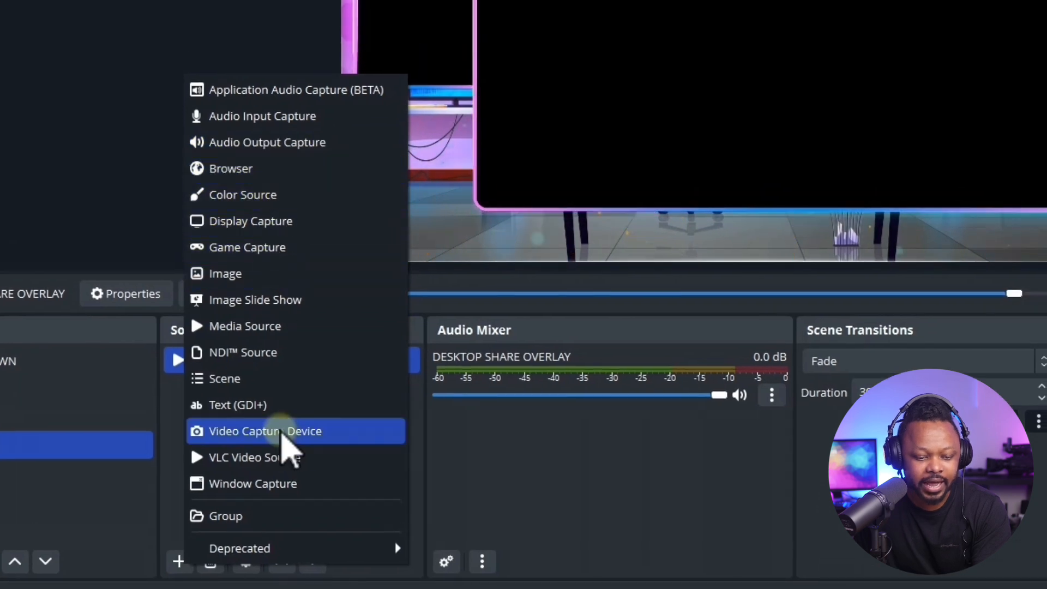
{"action": "left_click", "coordinate": [280, 431]}
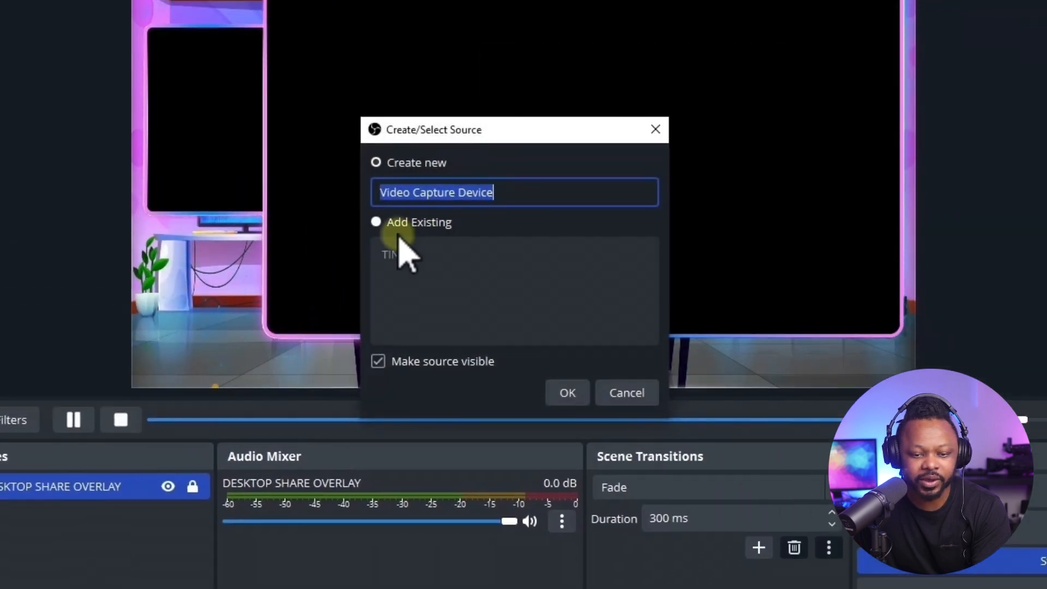
{"action": "left_click", "coordinate": [377, 225]}
{"action": "left_click", "coordinate": [400, 261]}
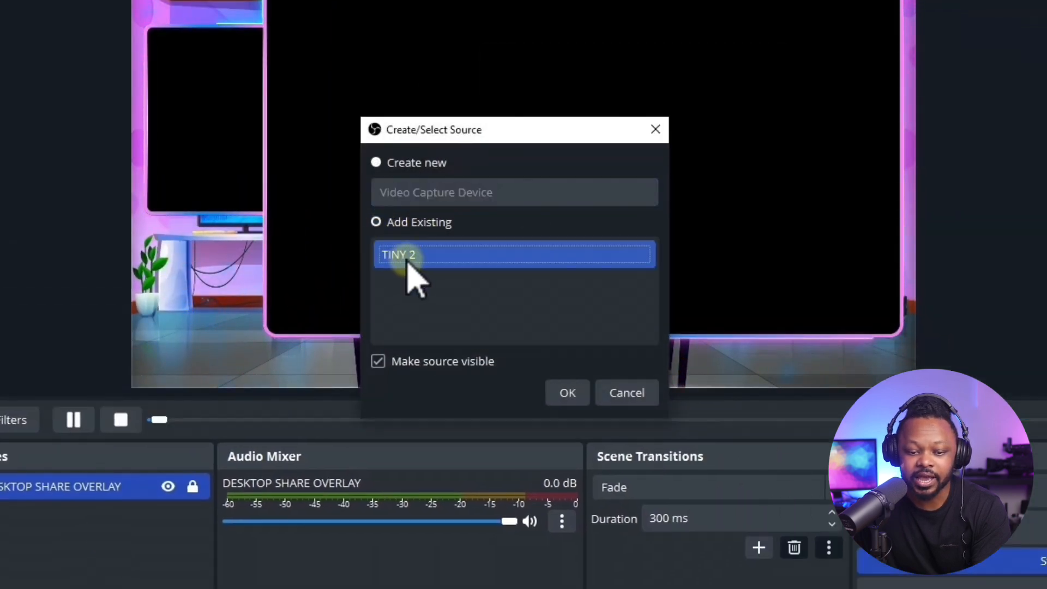
{"action": "left_click", "coordinate": [568, 393]}
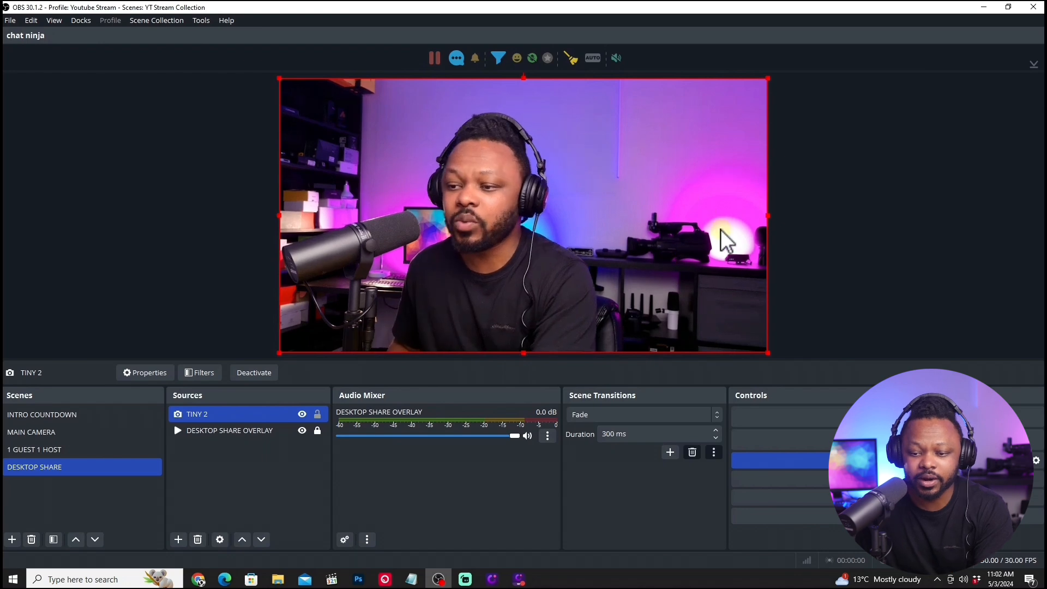
{"action": "left_click_drag", "start_coordinate": [236, 431], "coordinate": [233, 413]}
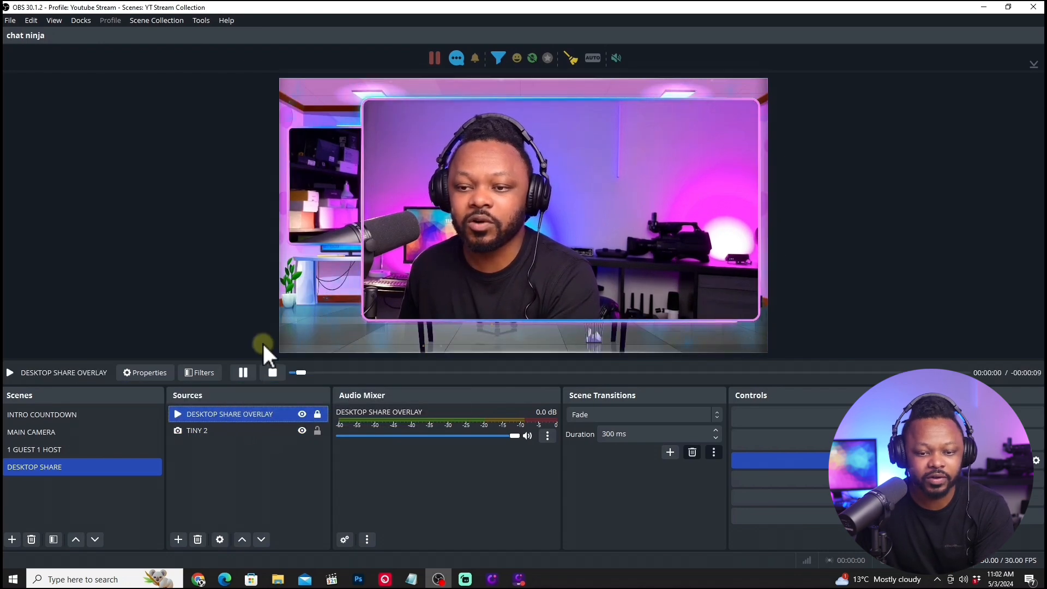
Scale down the TINY 2 camera and position it behind the overlay's small frame so that the host fills the opening.
{"action": "left_click", "coordinate": [597, 207]}
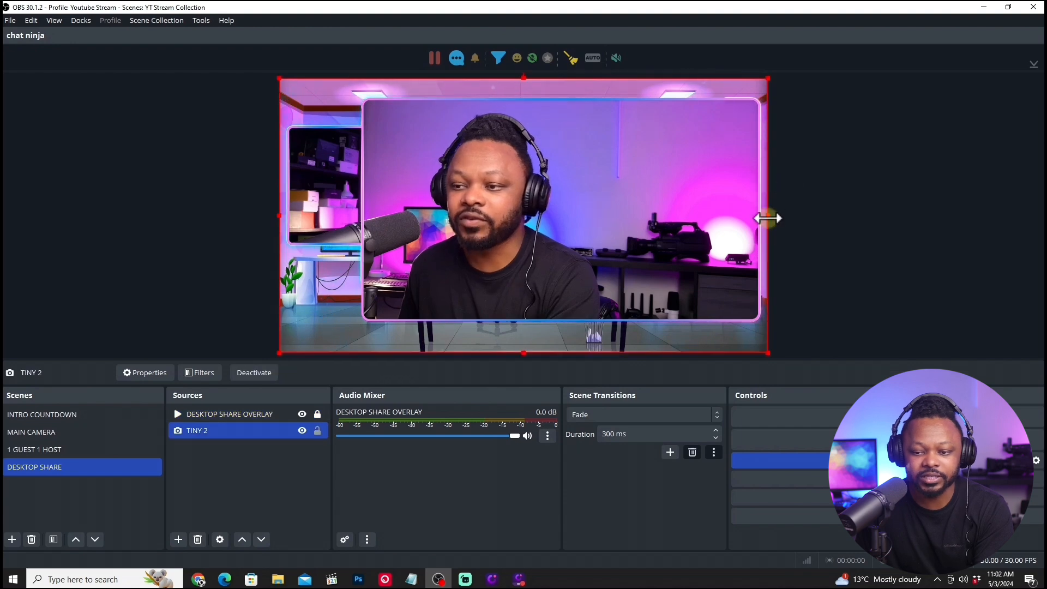
{"action": "left_click_drag", "start_coordinate": [769, 216], "coordinate": [522, 208]}
{"action": "left_click_drag", "start_coordinate": [458, 147], "coordinate": [386, 188]}
{"action": "left_click_drag", "start_coordinate": [218, 179], "coordinate": [261, 183]}
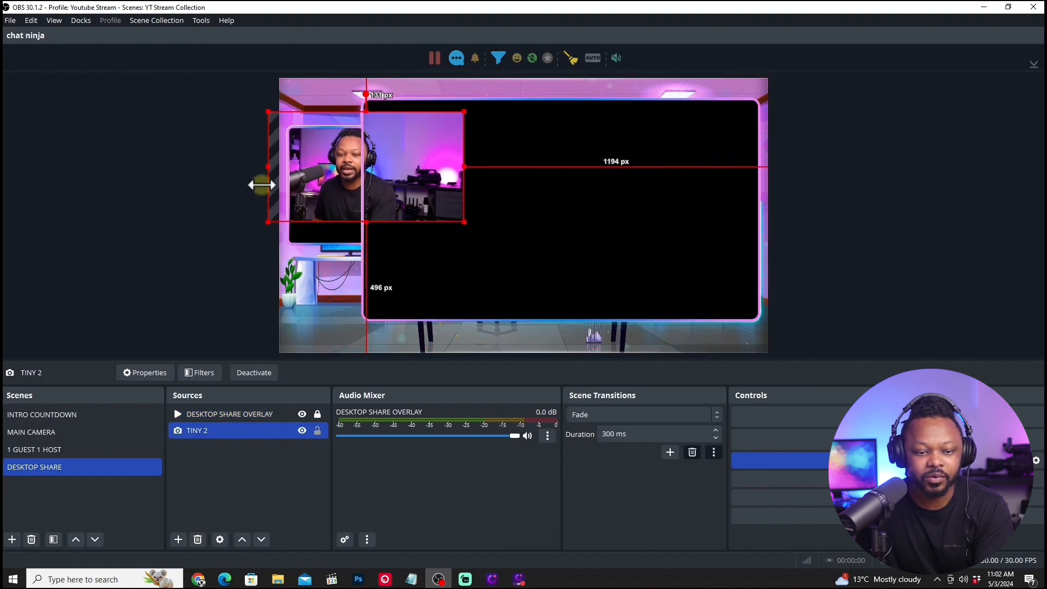
{"action": "left_click_drag", "start_coordinate": [360, 175], "coordinate": [339, 188]}
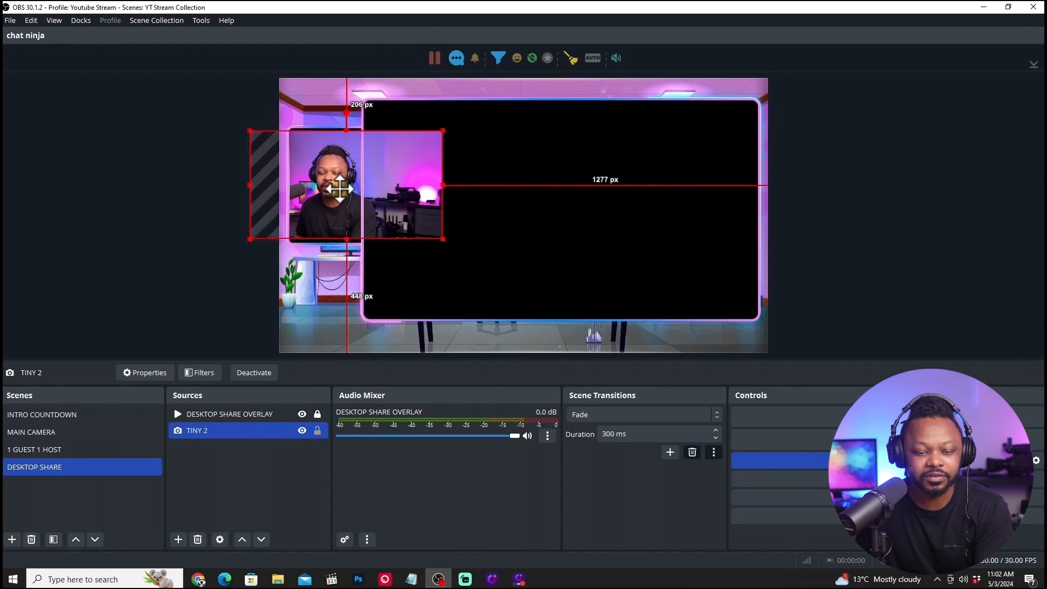
{"action": "left_click", "coordinate": [346, 128]}
{"action": "left_click", "coordinate": [341, 134]}
{"action": "left_click_drag", "start_coordinate": [342, 132], "coordinate": [342, 121]}
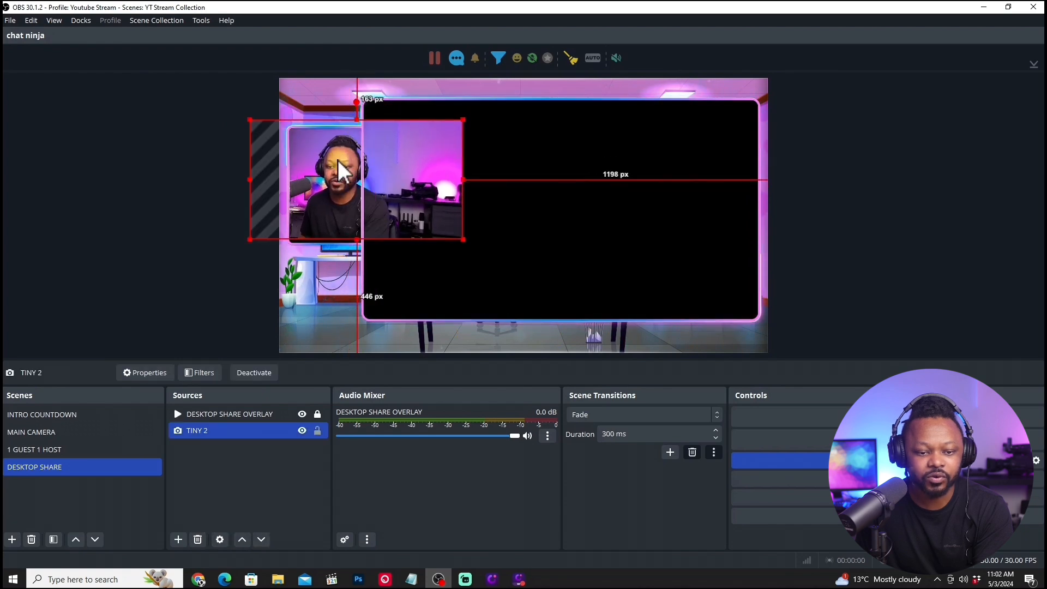
{"action": "left_click_drag", "start_coordinate": [339, 164], "coordinate": [326, 173]}
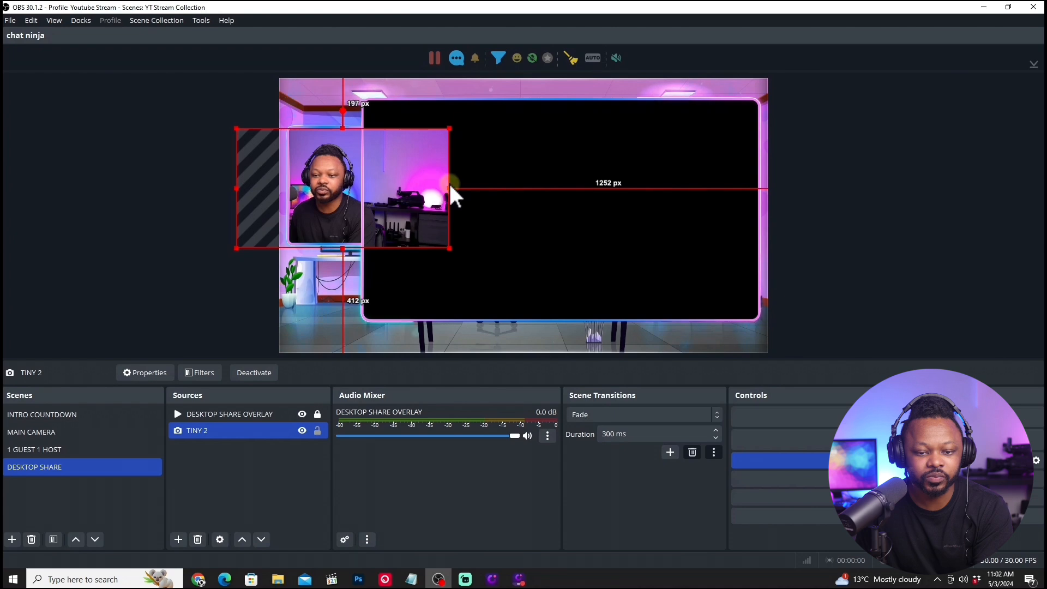
Crop both sides of the TINY 2 camera to the small frame, about 17 px from the canvas's left edge, and lock the source.
{"action": "left_click_drag", "start_coordinate": [449, 188], "coordinate": [363, 186]}
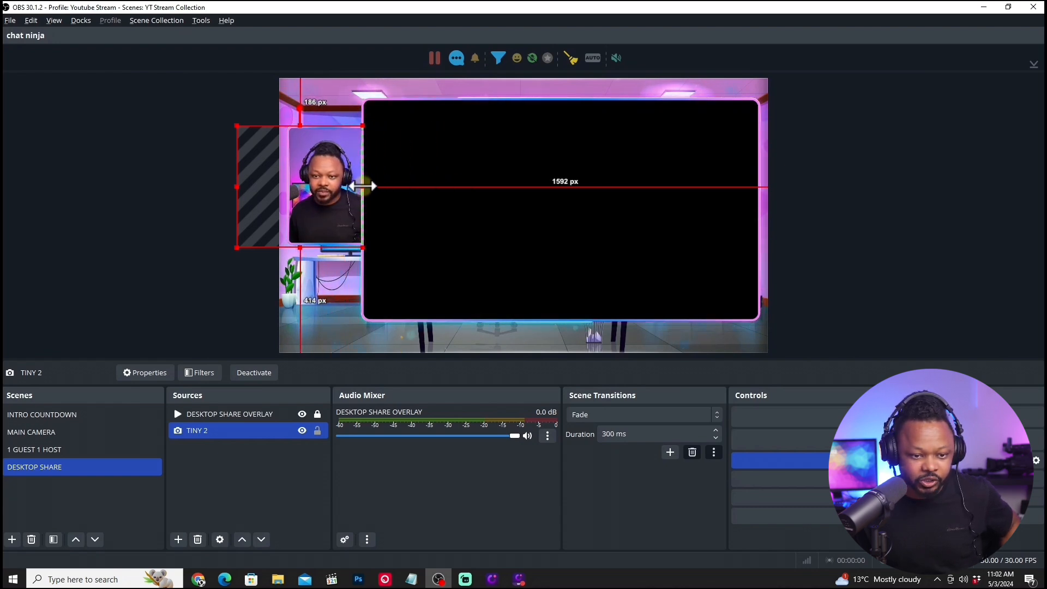
{"action": "left_click_drag", "start_coordinate": [237, 187], "coordinate": [284, 192]}
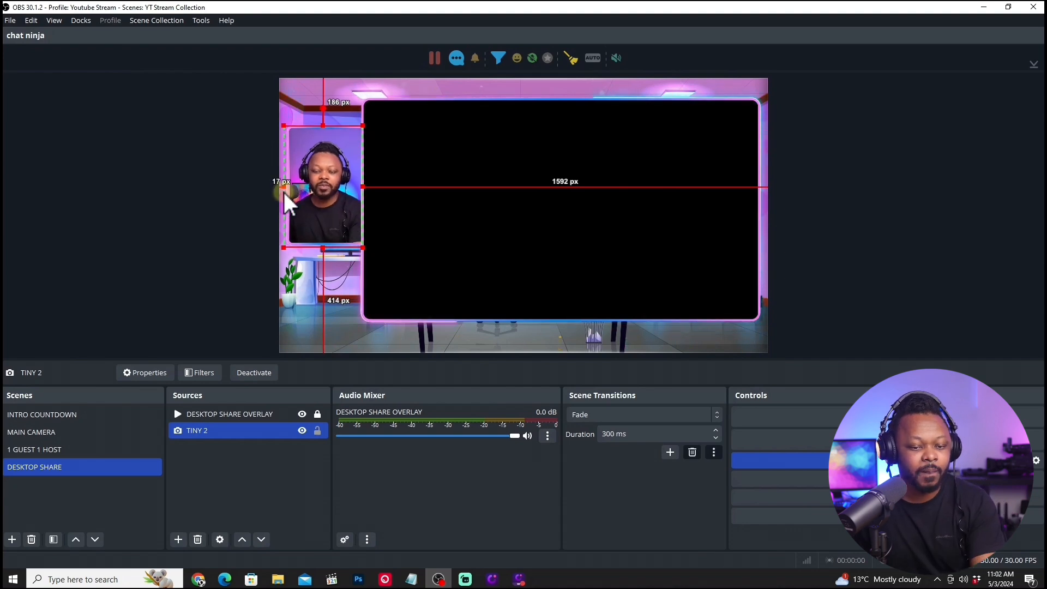
{"action": "left_click", "coordinate": [211, 118]}
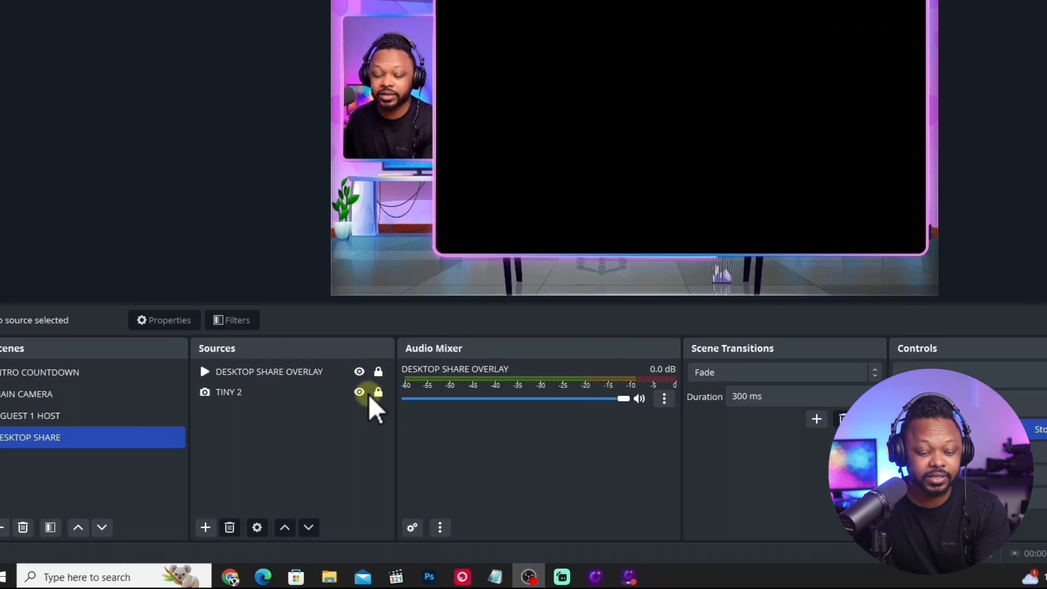
Open the list of source types for adding another source to the DESKTOP SHARE scene.
{"action": "left_click", "coordinate": [205, 526]}
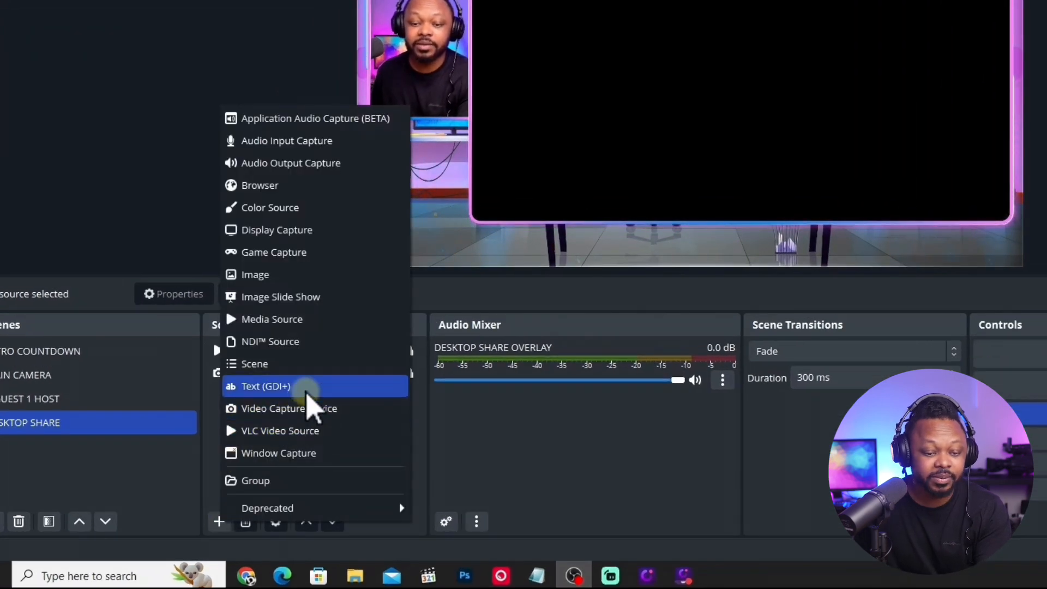
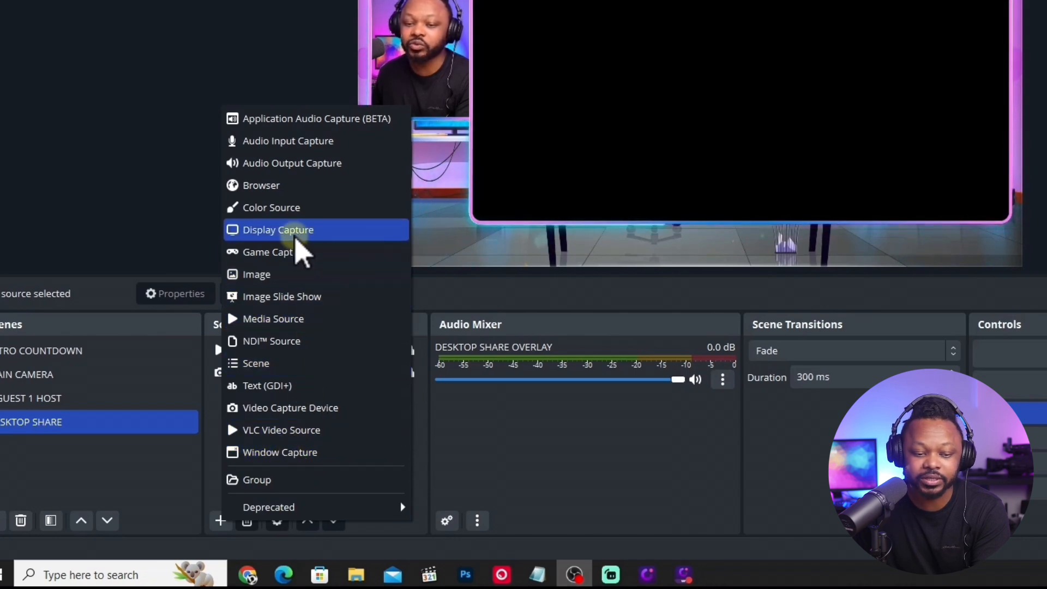
Add a new Display Capture source with the Automatic capture method, using the display Sceptre F27: 1920x1080 @ -1920,0.
{"action": "left_click", "coordinate": [316, 234]}
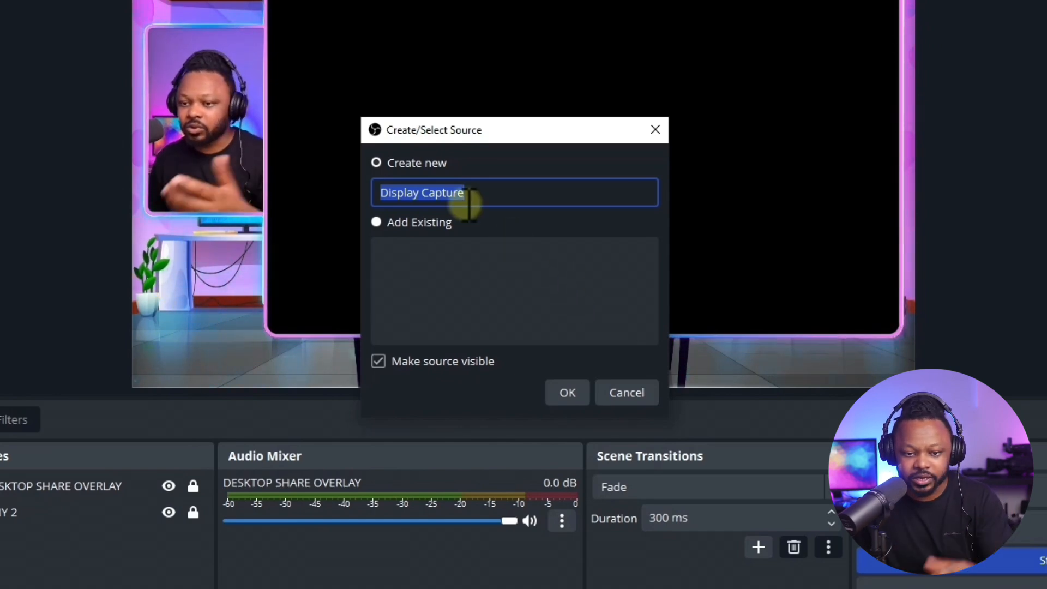
{"action": "left_click", "coordinate": [570, 395]}
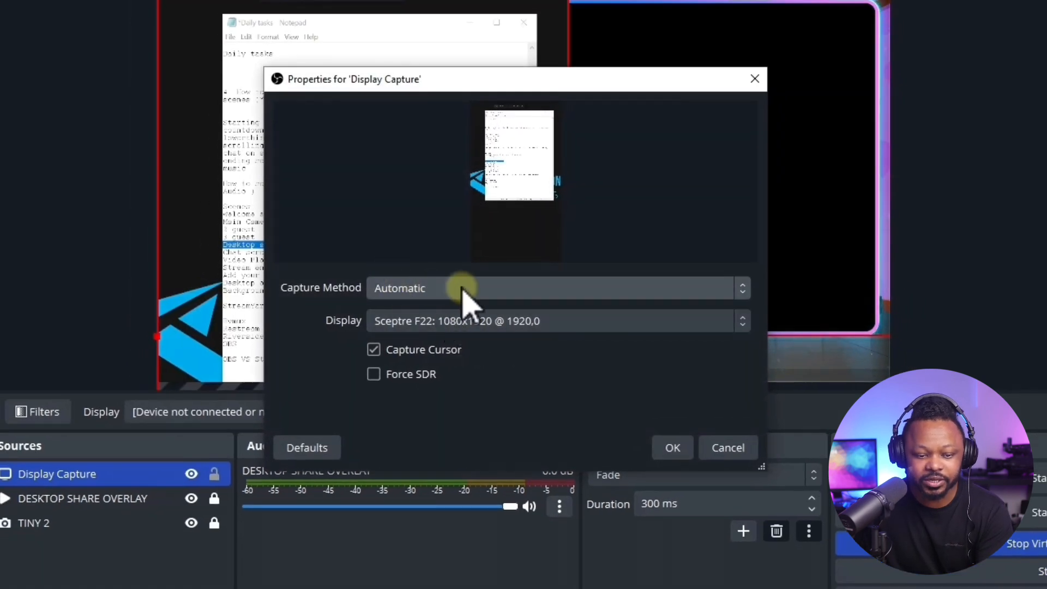
{"action": "left_click", "coordinate": [465, 290]}
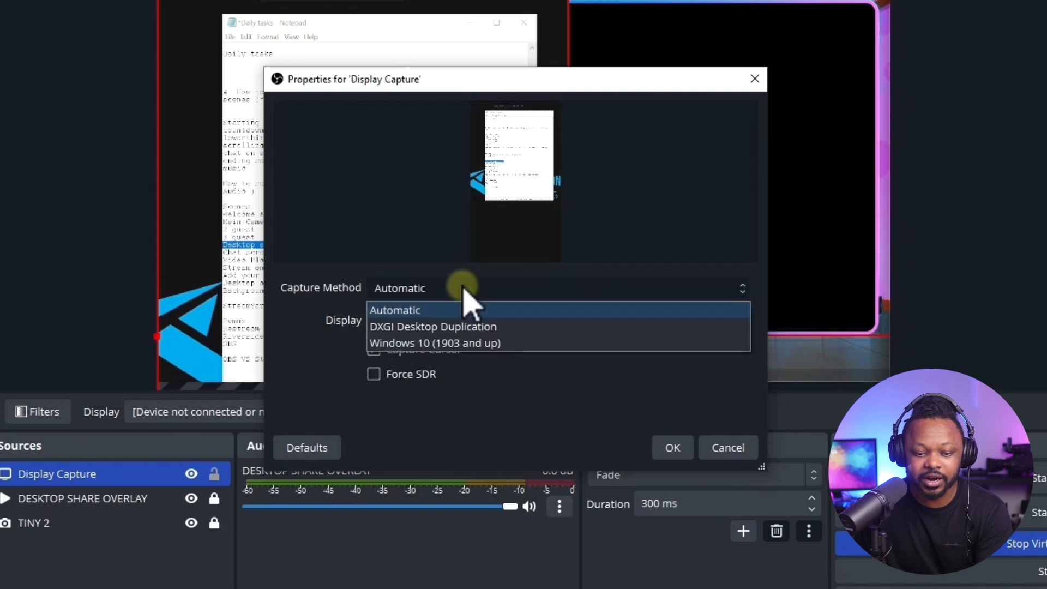
{"action": "left_click", "coordinate": [532, 266]}
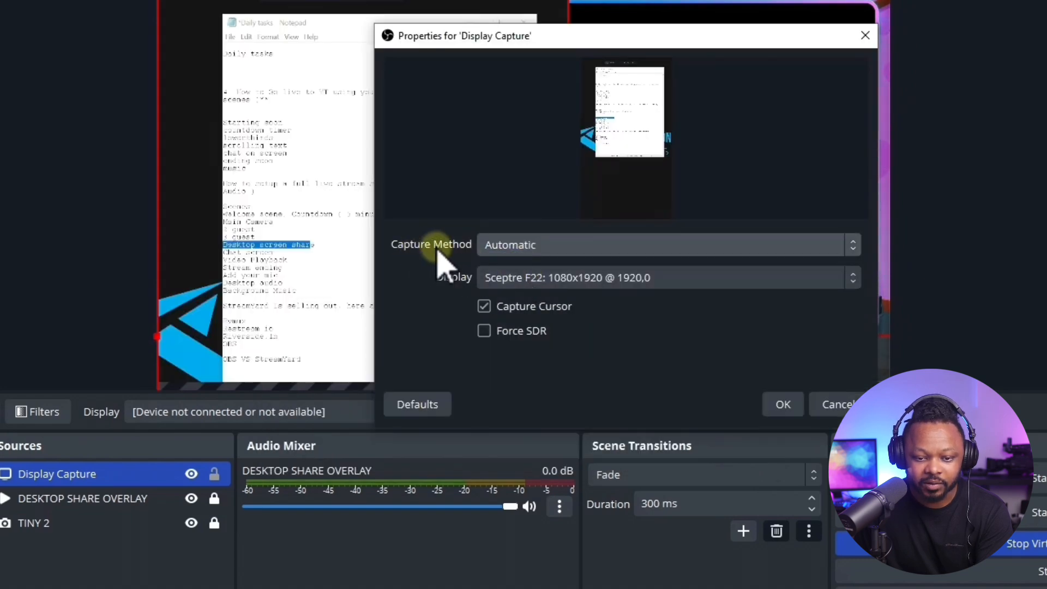
{"action": "left_click", "coordinate": [571, 281]}
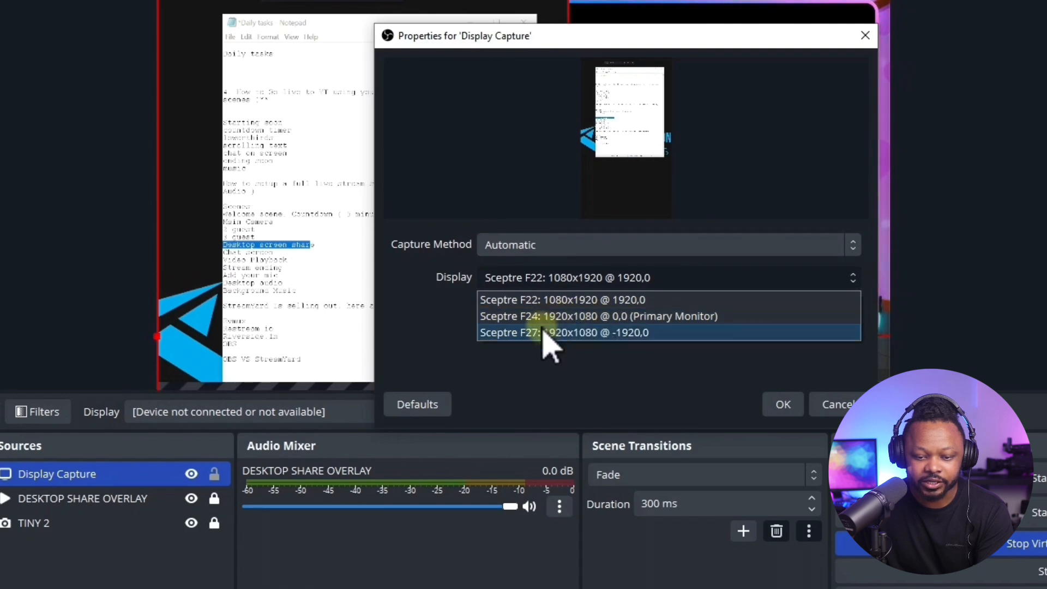
{"action": "left_click", "coordinate": [545, 333]}
{"action": "left_click_drag", "start_coordinate": [647, 43], "coordinate": [558, 18]}
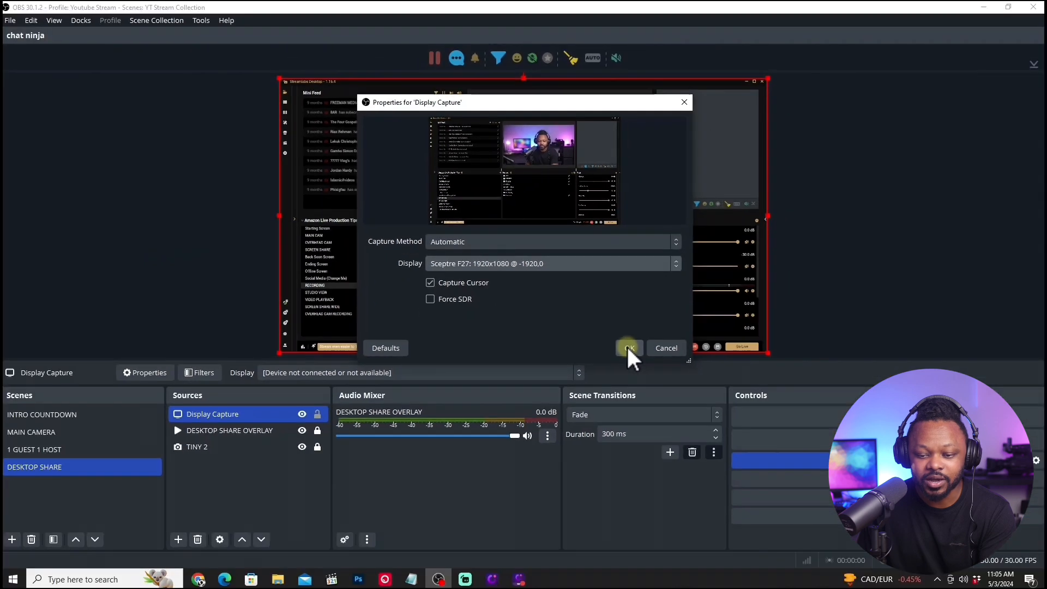
{"action": "left_click", "coordinate": [629, 348]}
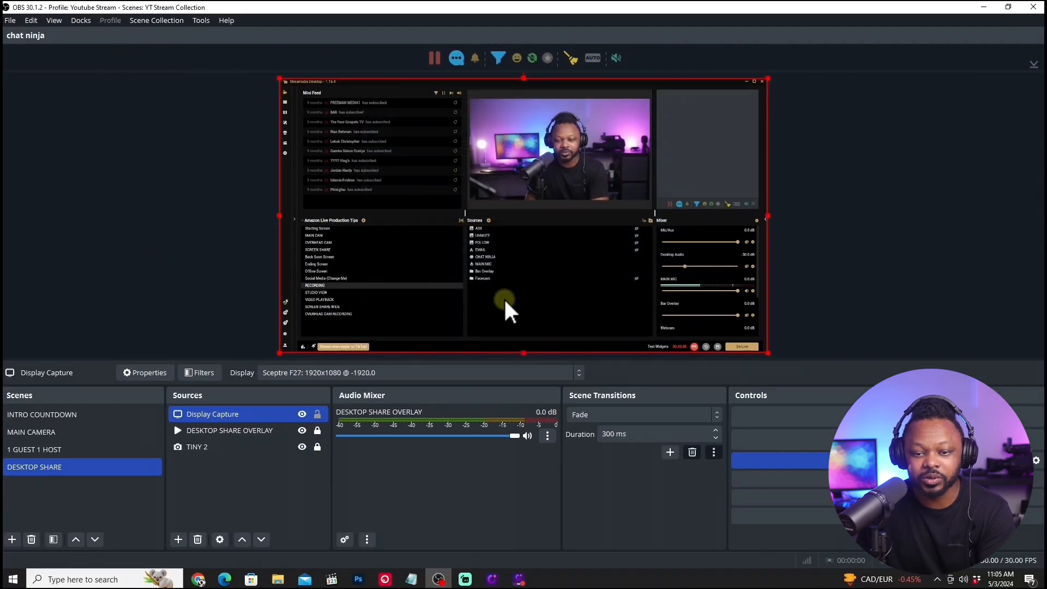
Place Display Capture below DESKTOP SHARE OVERLAY in the source order and scale it down into the overlay's large frame.
{"action": "left_click", "coordinate": [771, 214]}
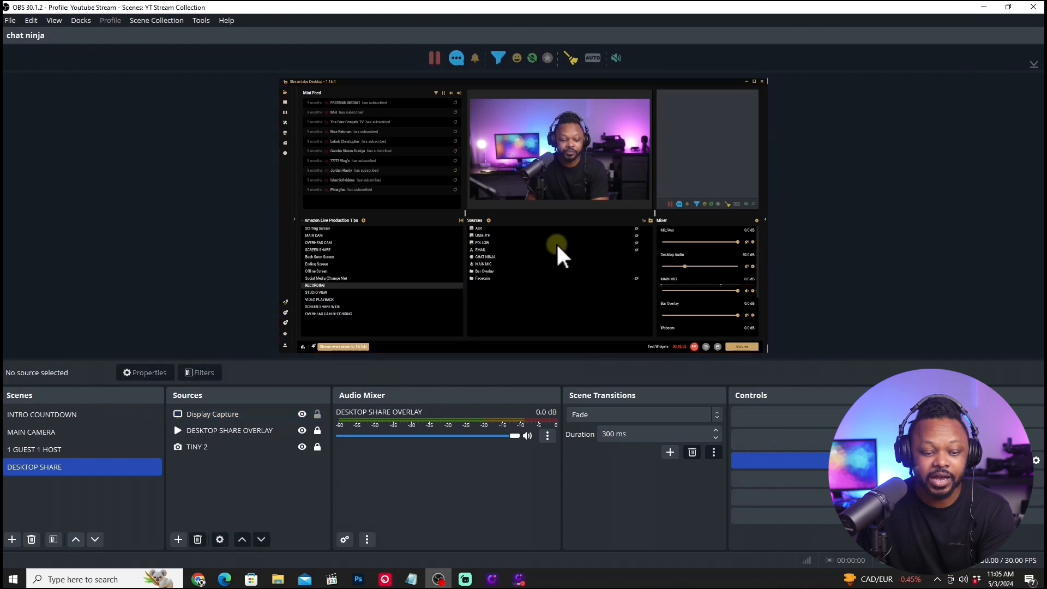
{"action": "left_click_drag", "start_coordinate": [270, 417], "coordinate": [270, 438]}
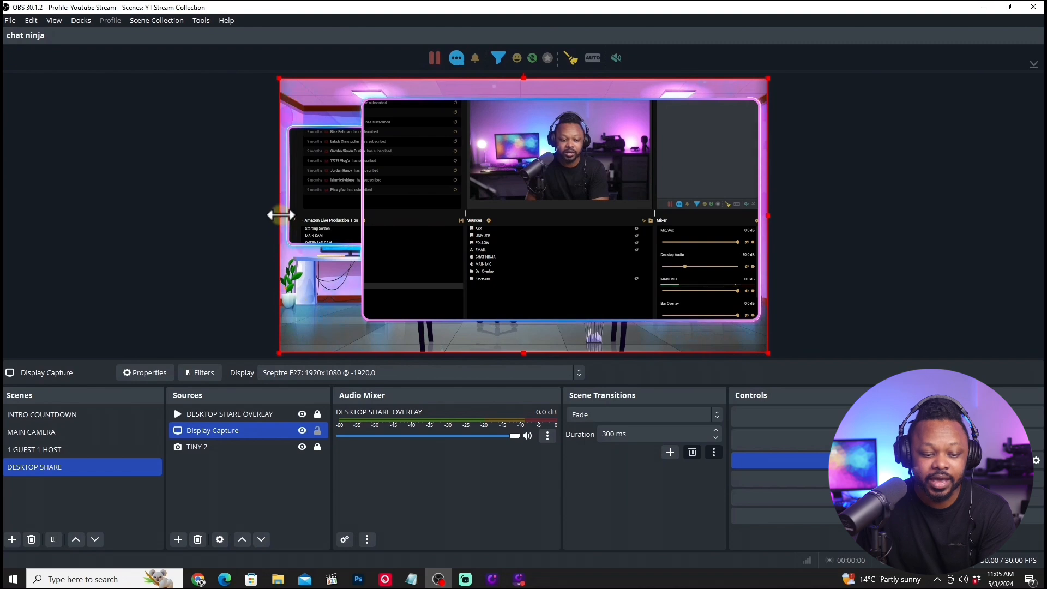
{"action": "left_click_drag", "start_coordinate": [280, 215], "coordinate": [392, 204]}
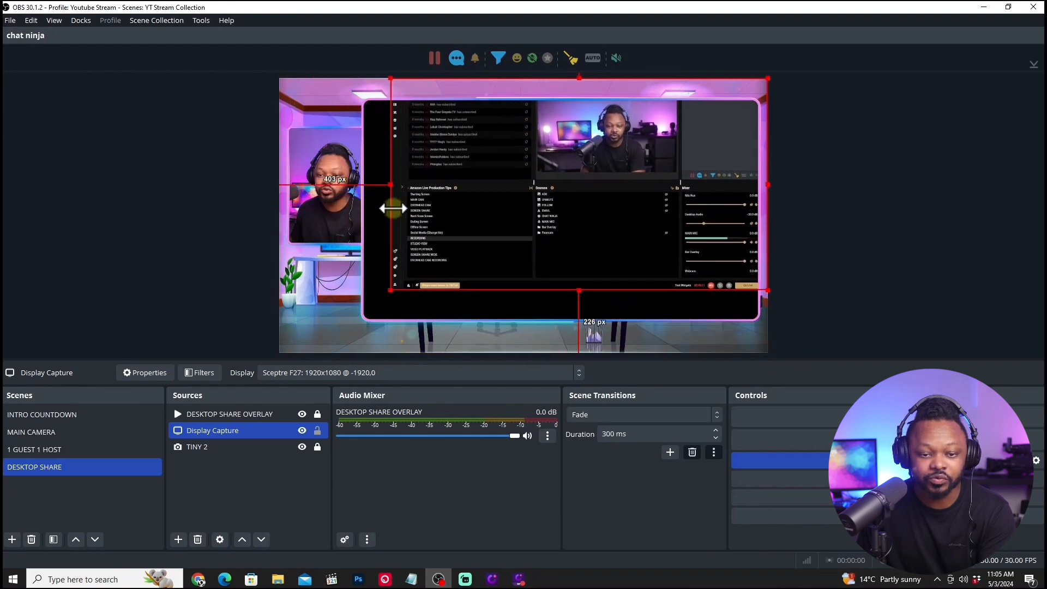
{"action": "left_click_drag", "start_coordinate": [617, 216], "coordinate": [618, 223]}
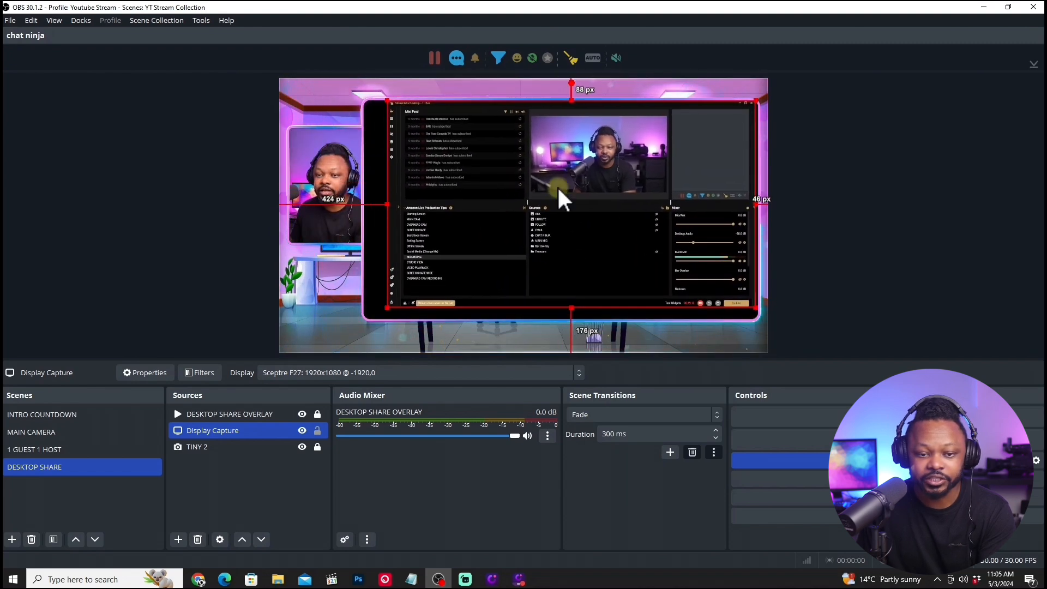
{"action": "left_click_drag", "start_coordinate": [388, 203], "coordinate": [367, 202]}
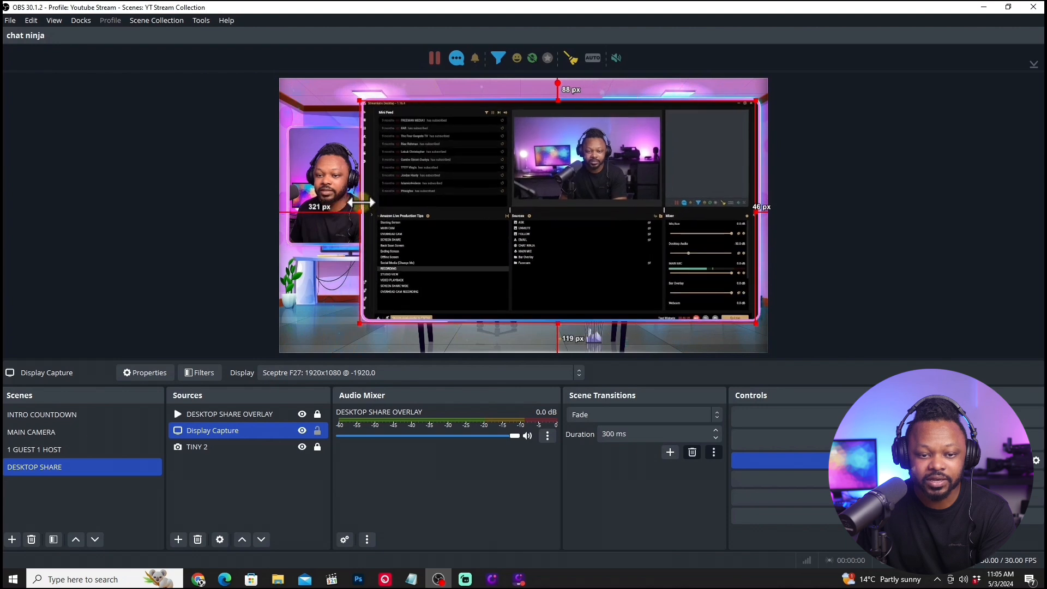
{"action": "left_click_drag", "start_coordinate": [493, 199], "coordinate": [508, 194]}
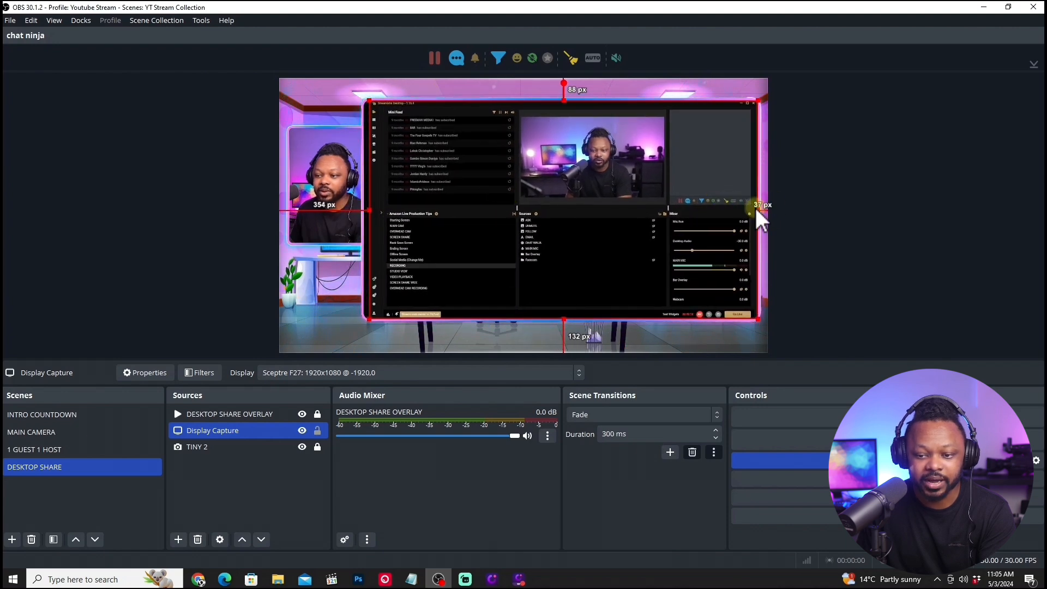
Stretch and shift Display Capture to cover the large frame's opening, about 327 px from the canvas's left edge and 77 px from its top.
{"action": "left_click_drag", "start_coordinate": [759, 209], "coordinate": [763, 208]}
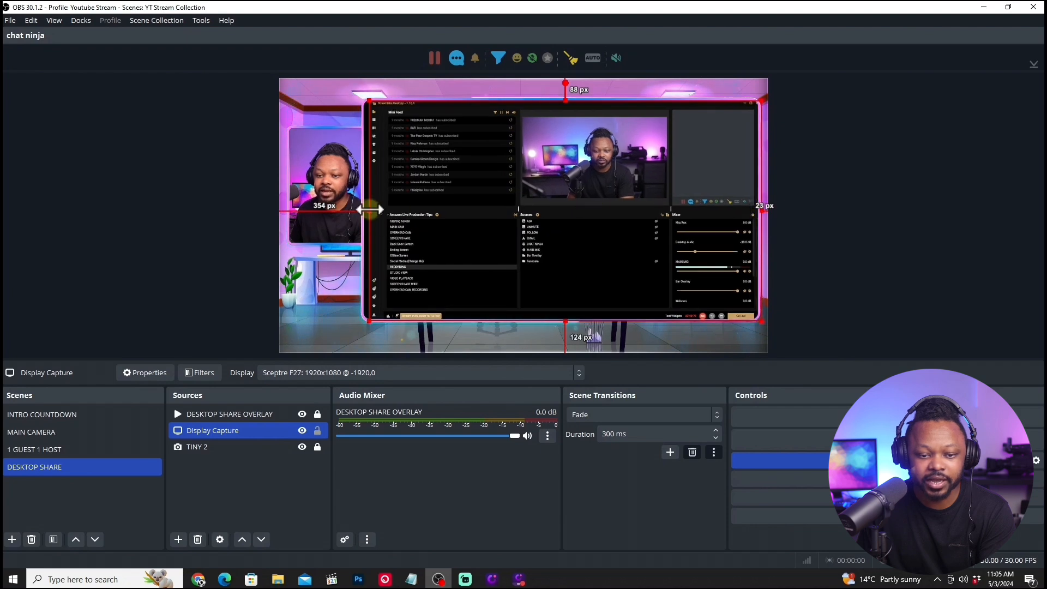
{"action": "left_click_drag", "start_coordinate": [370, 209], "coordinate": [362, 208]}
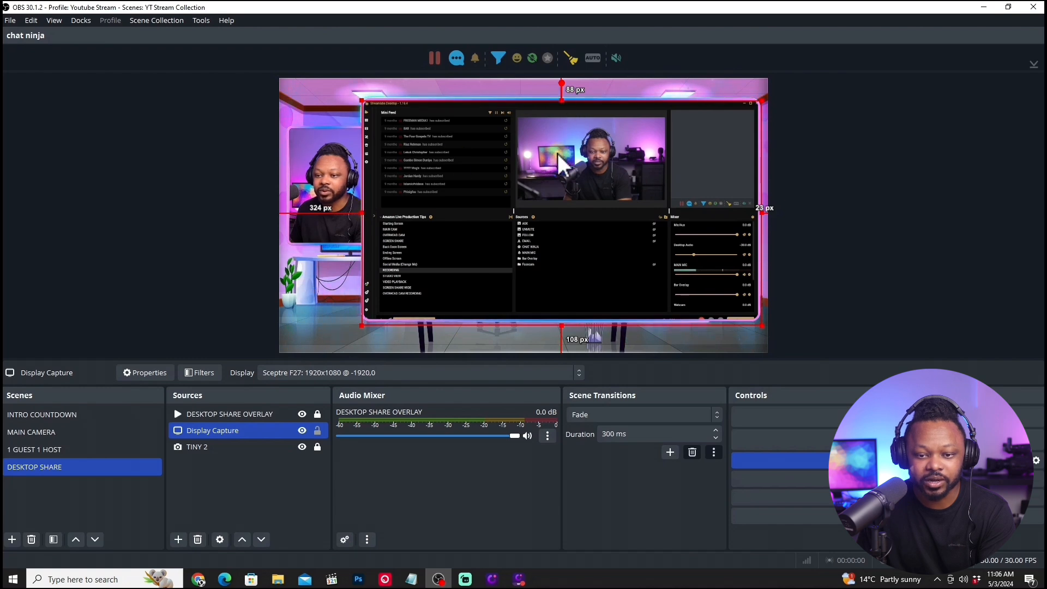
{"action": "left_click_drag", "start_coordinate": [553, 153], "coordinate": [553, 150]}
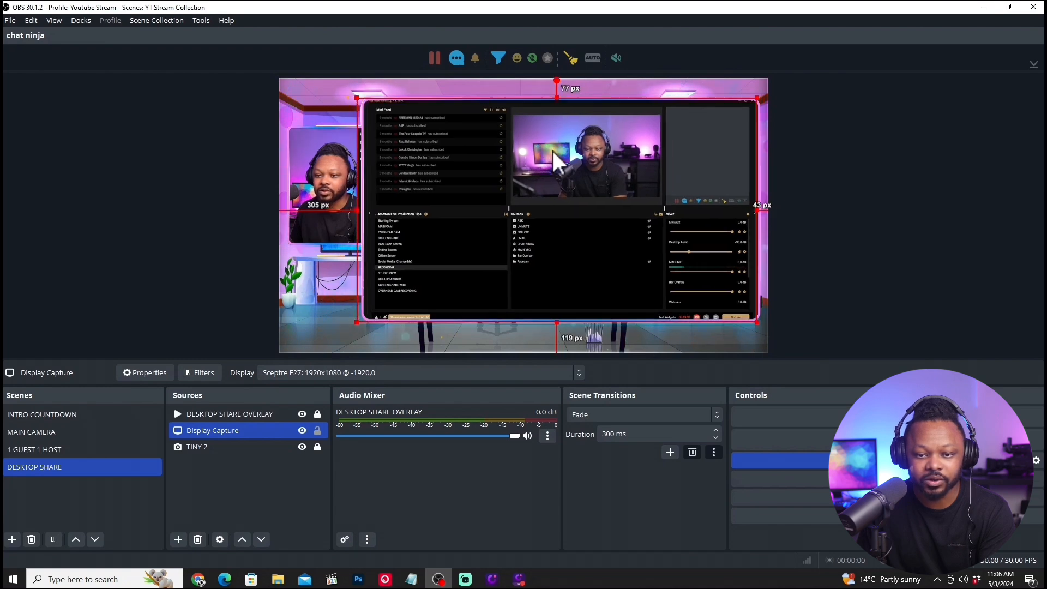
{"action": "left_click_drag", "start_coordinate": [757, 210], "coordinate": [768, 210]}
{"action": "left_click_drag", "start_coordinate": [357, 212], "coordinate": [366, 212]}
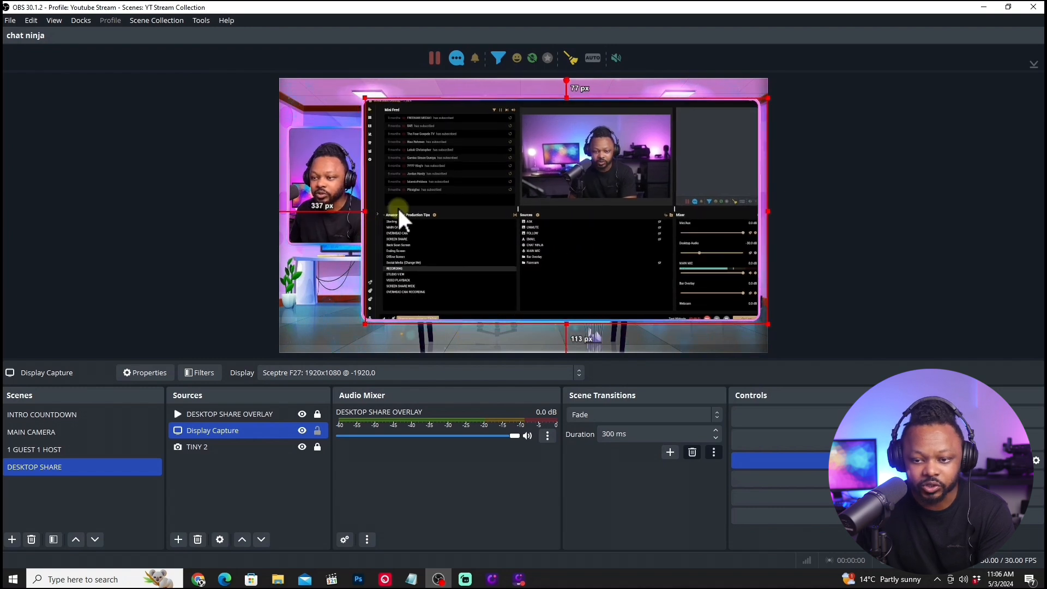
{"action": "left_click_drag", "start_coordinate": [461, 208], "coordinate": [455, 208]}
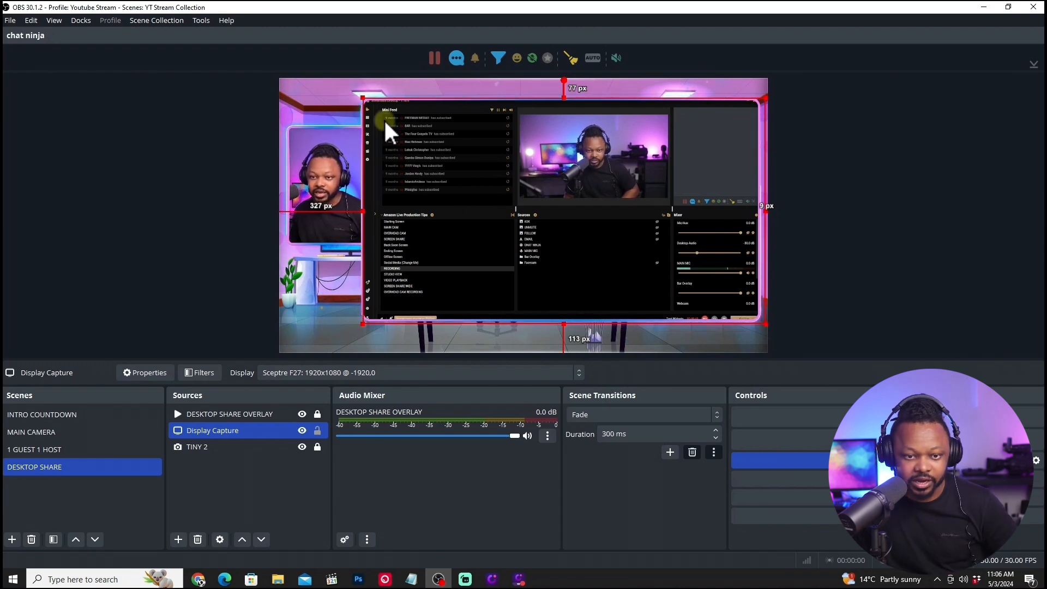
Nudge Display Capture and tighten its corners to the large frame, about 326 px from the canvas's left edge and 81 px from its top.
{"action": "key", "text": "Up"}
{"action": "key", "text": "Down"}
{"action": "key", "text": "Left"}
{"action": "key", "text": "Left"}
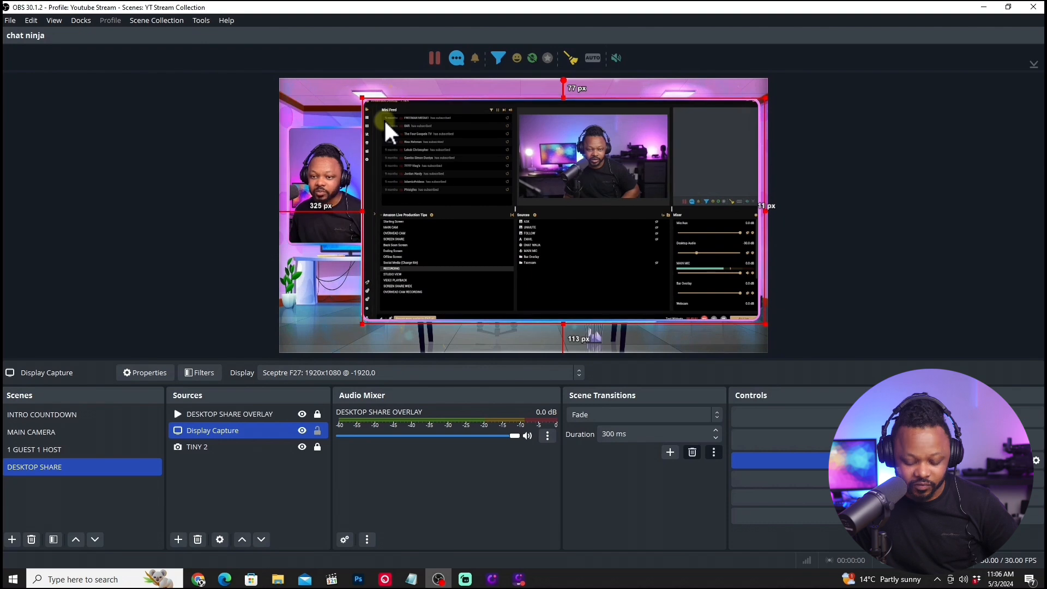
{"action": "key", "text": "shift+Left"}
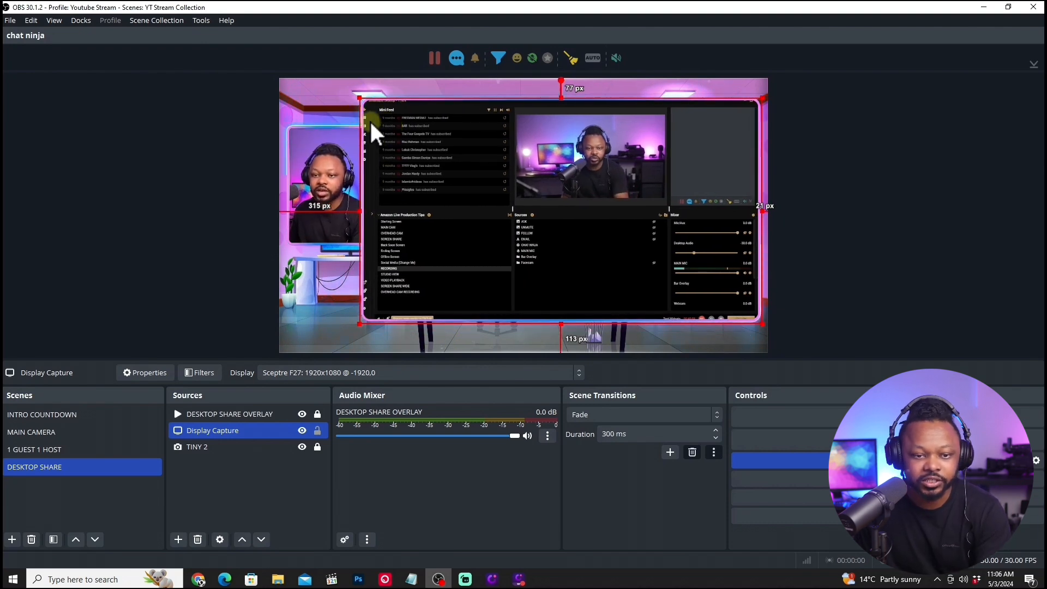
{"action": "left_click_drag", "start_coordinate": [354, 97], "coordinate": [362, 98]}
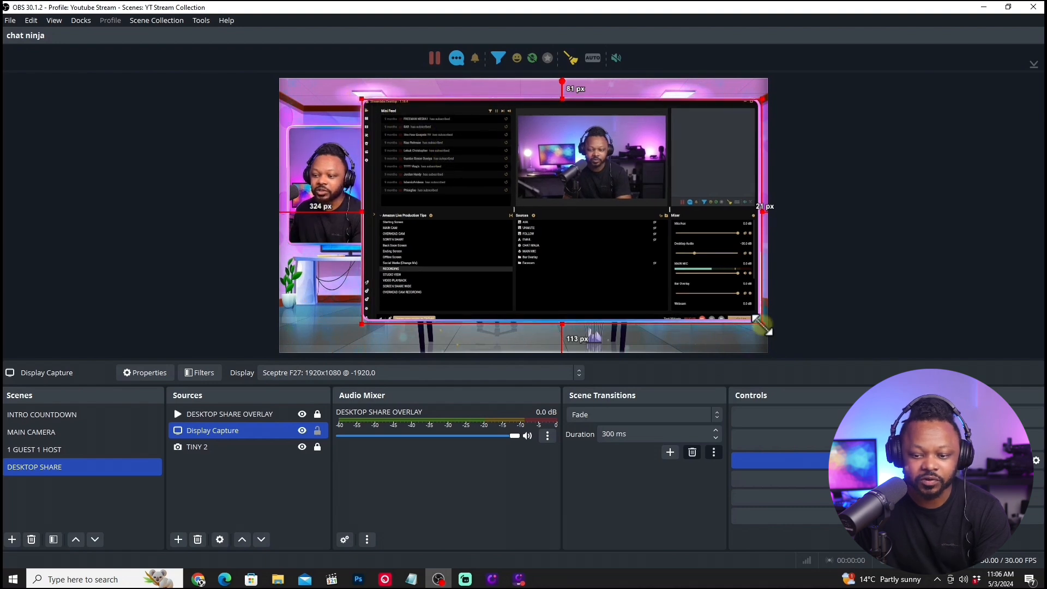
{"action": "left_click_drag", "start_coordinate": [762, 326], "coordinate": [758, 322]}
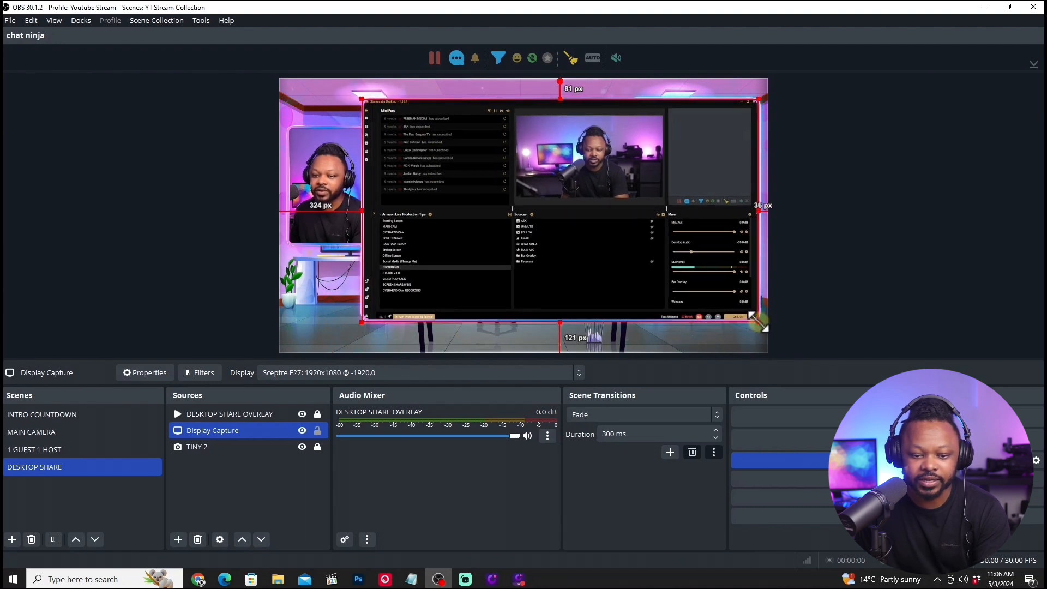
{"action": "key", "text": "Right"}
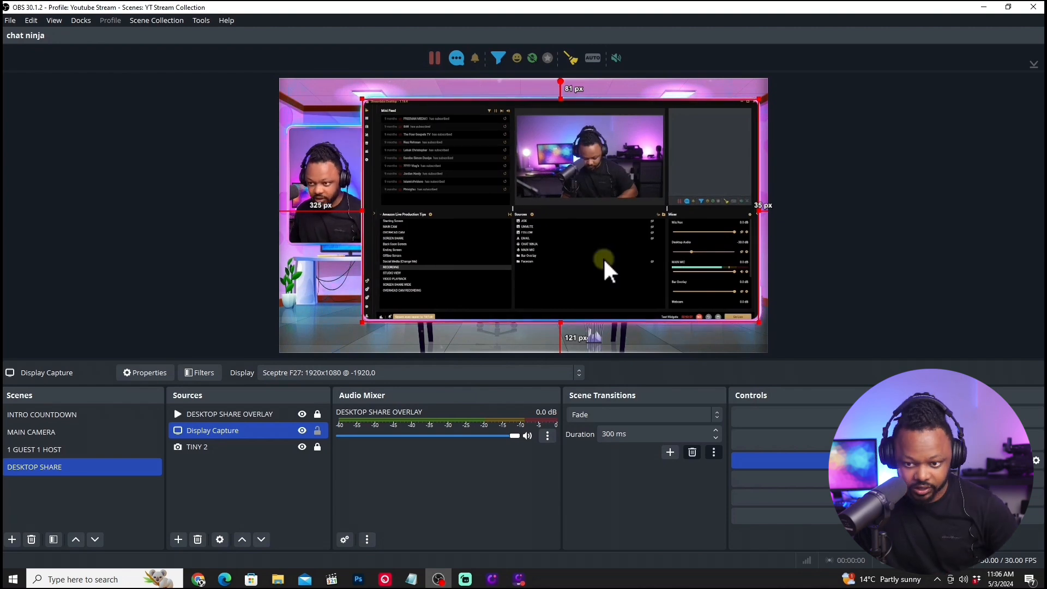
{"action": "key", "text": "Right"}
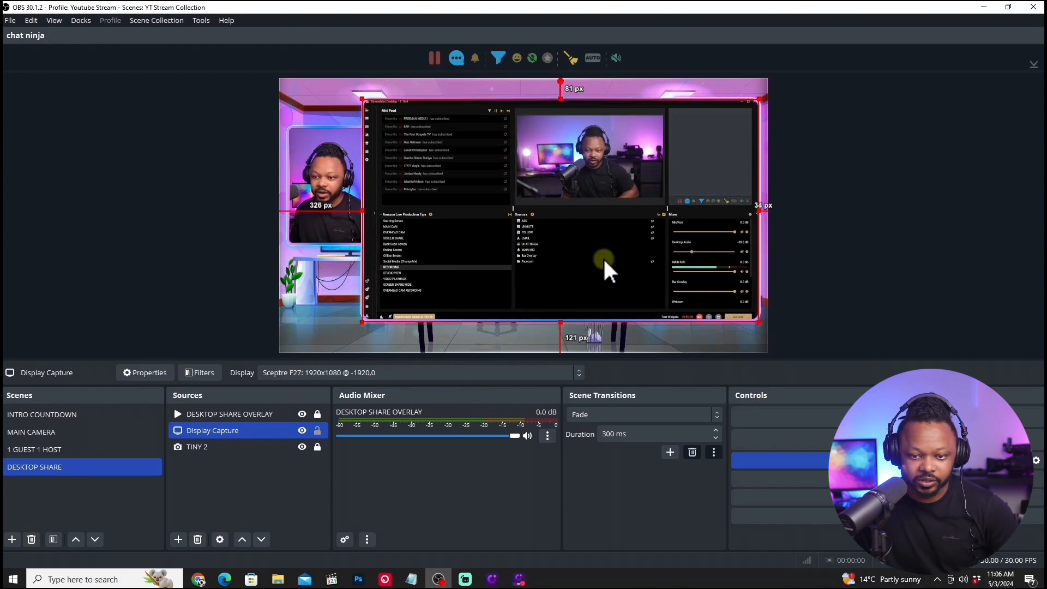
Minimize the window covering the captured display and lock the Display Capture source.
{"action": "left_click", "coordinate": [742, 102]}
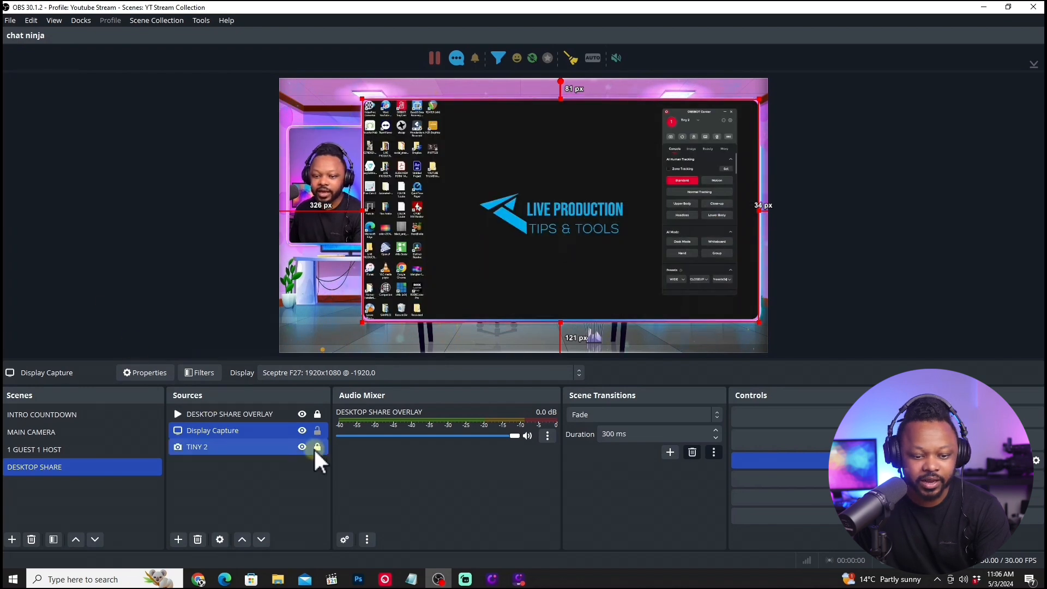
{"action": "left_click", "coordinate": [317, 430]}
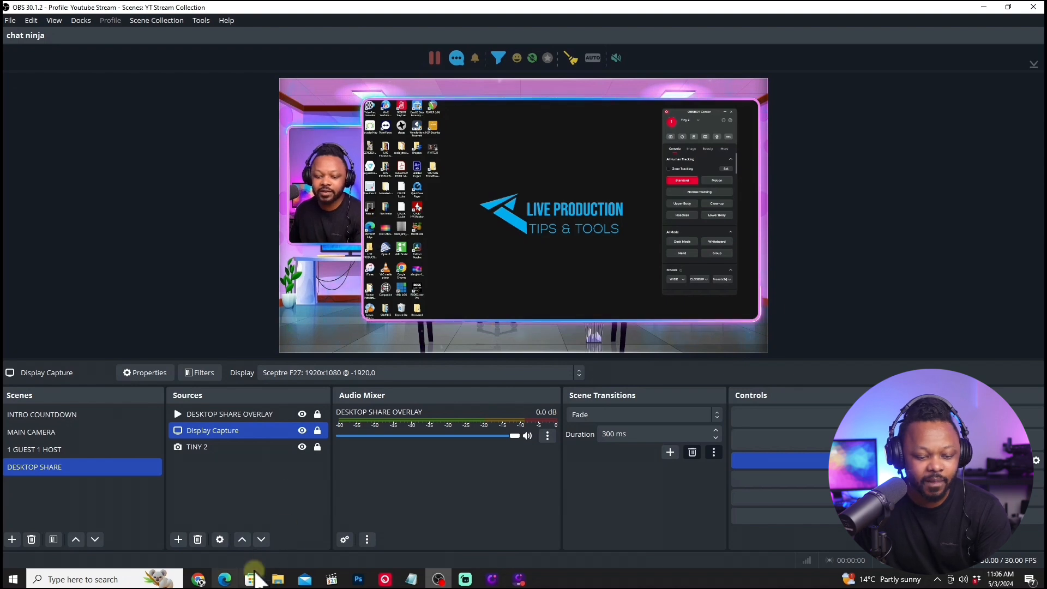
Switch to Chrome, open a new tab and move it as its own window onto the captured display, and return to OBS.
{"action": "left_click", "coordinate": [198, 580]}
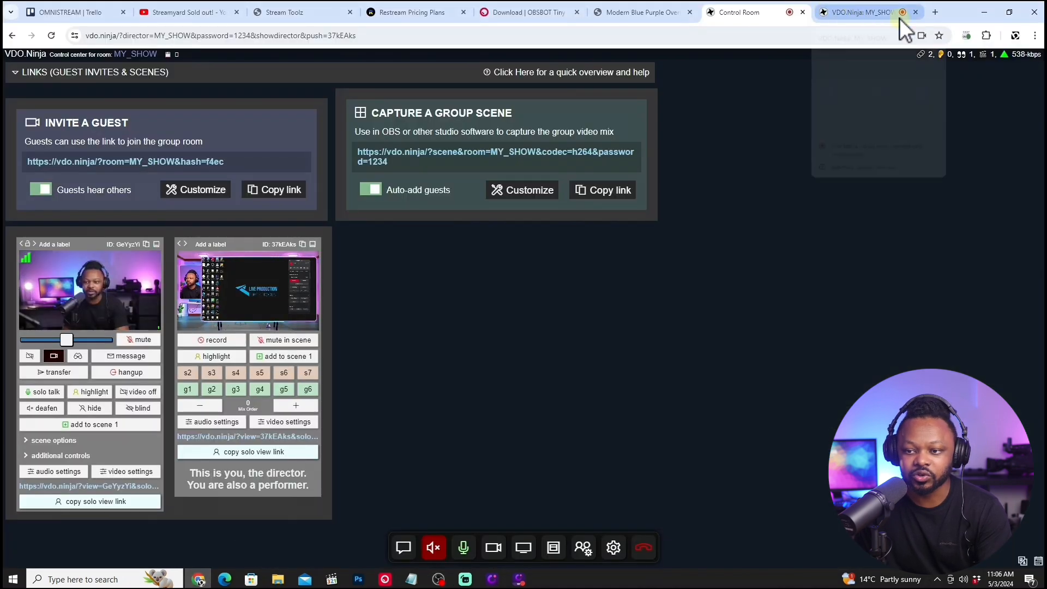
{"action": "left_click", "coordinate": [935, 12]}
{"action": "left_click_drag", "start_coordinate": [863, 15], "coordinate": [1046, 28]}
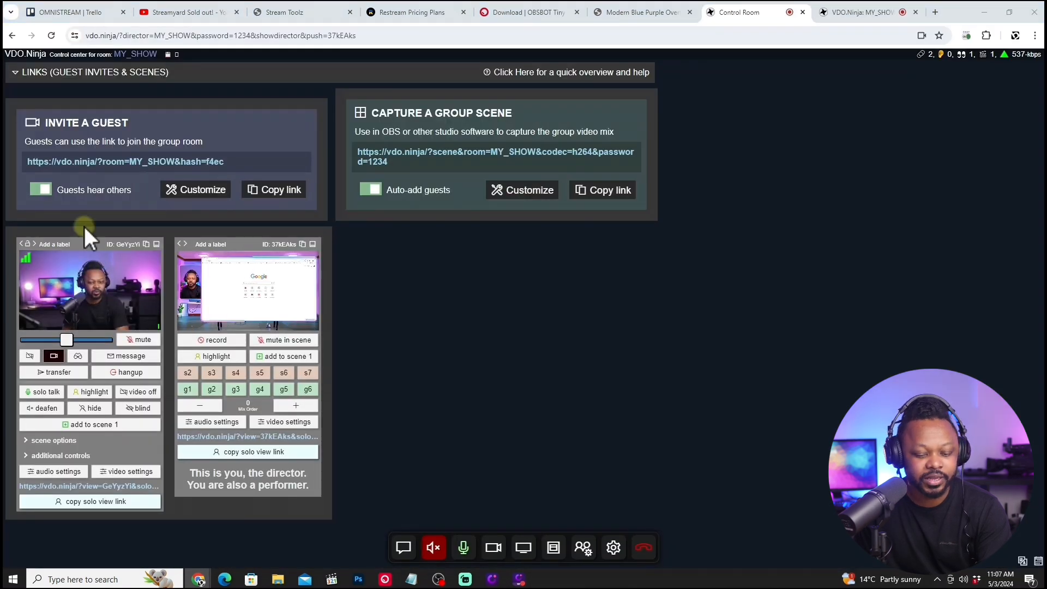
{"action": "left_click", "coordinate": [439, 580]}
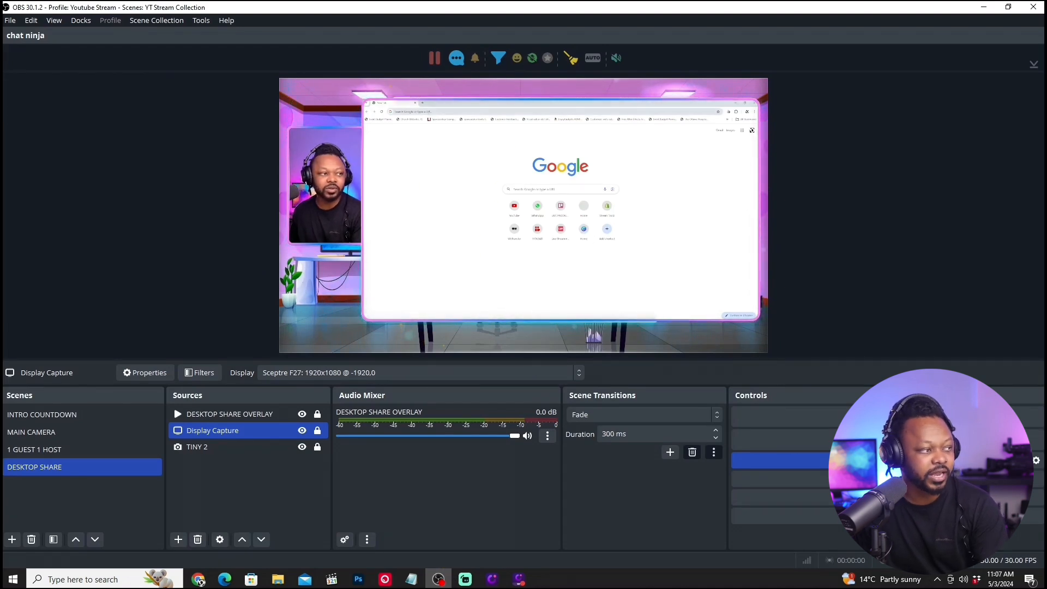
Load the Live Production website in the browser on the captured display and look through its home page within the scene preview.
{"action": "left_click", "coordinate": [429, 113]}
{"action": "type", "text": "l"}
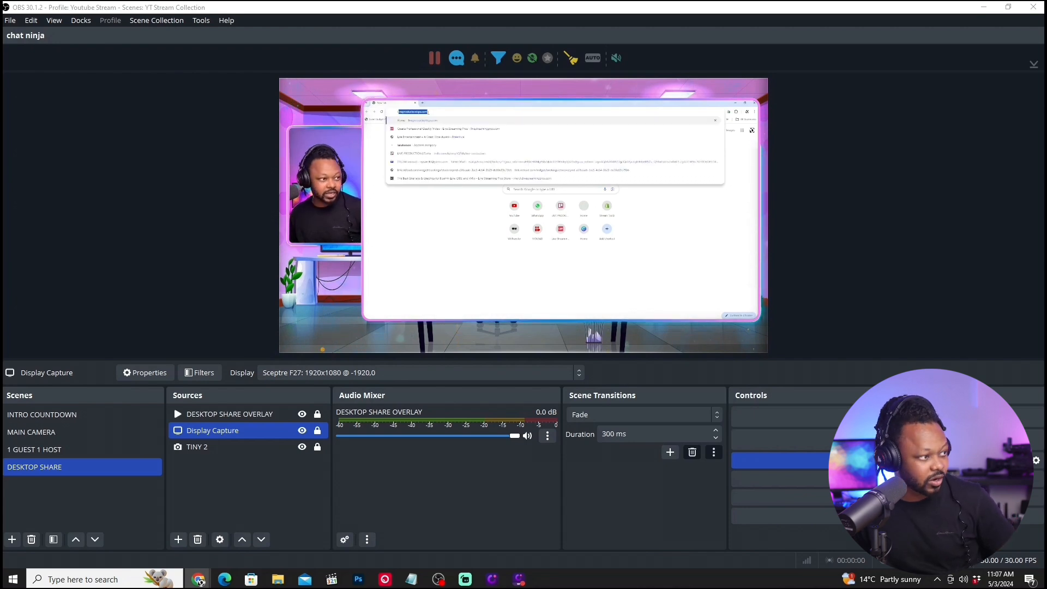
{"action": "key", "text": "Return"}
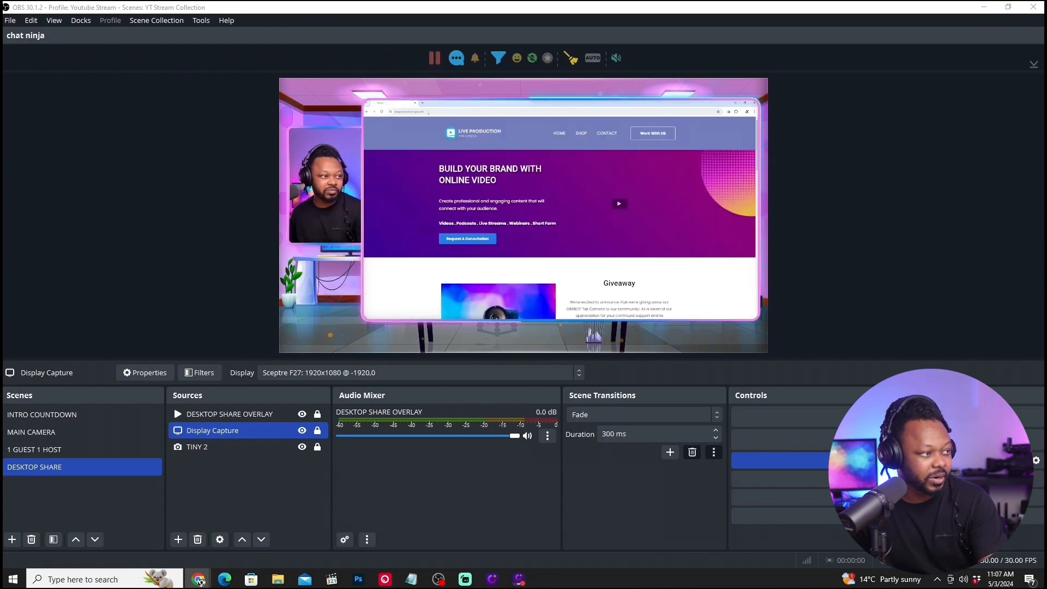
{"action": "scroll", "coordinate": [560, 218], "scroll_direction": "down", "scroll_amount": 10}
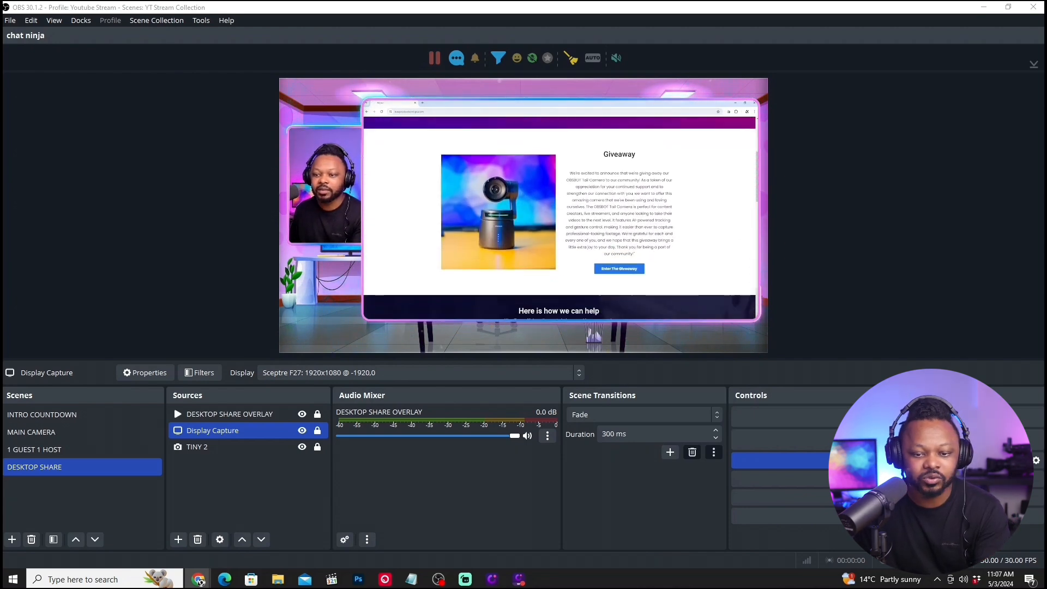
{"action": "scroll", "coordinate": [488, 181], "scroll_direction": "down", "scroll_amount": 10}
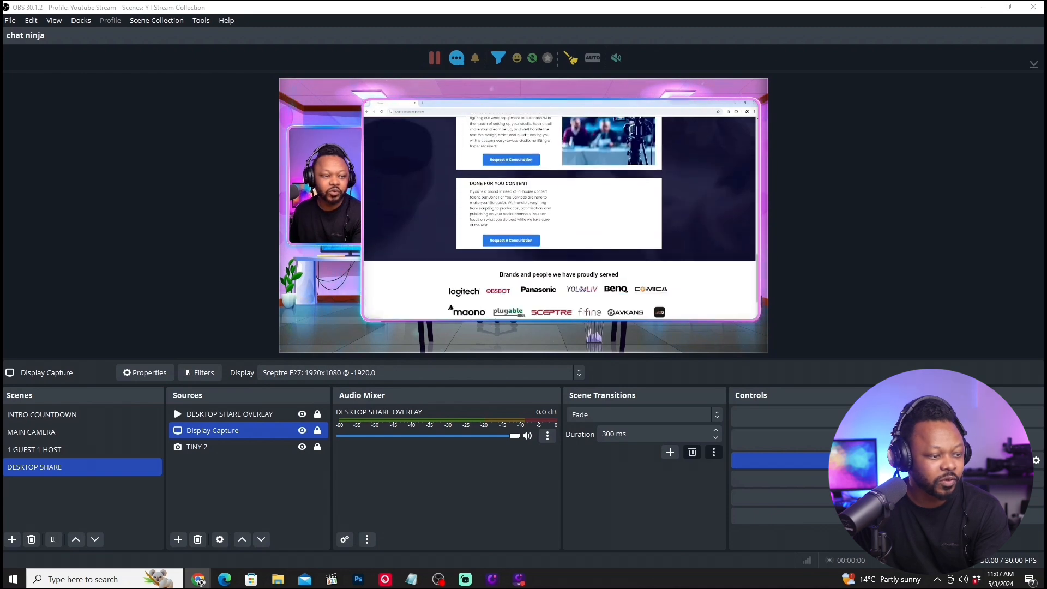
{"action": "scroll", "coordinate": [488, 181], "scroll_direction": "up", "scroll_amount": 20}
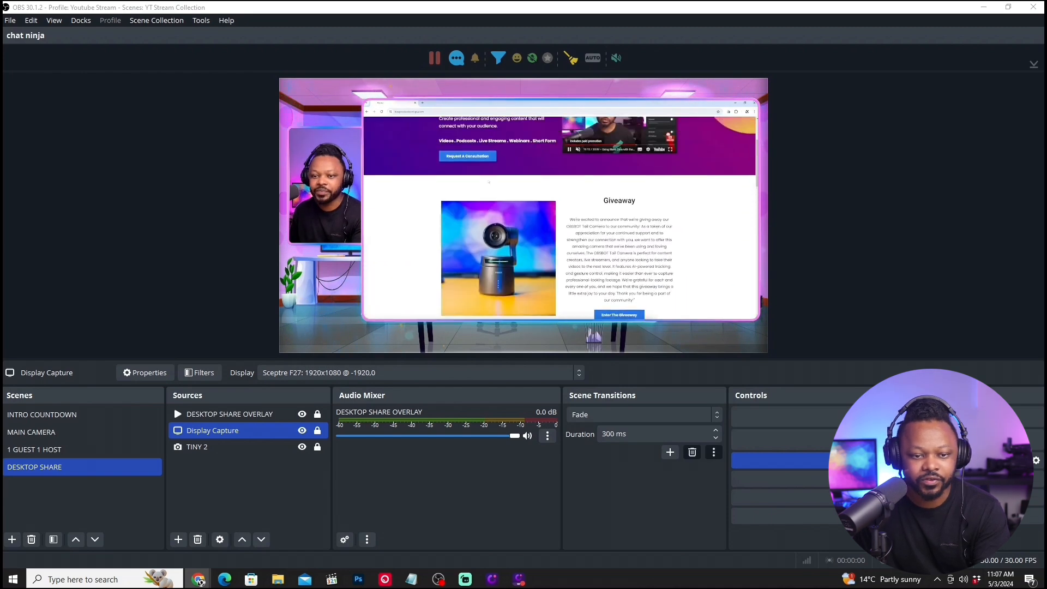
{"action": "scroll", "coordinate": [559, 218], "scroll_direction": "down", "scroll_amount": 15}
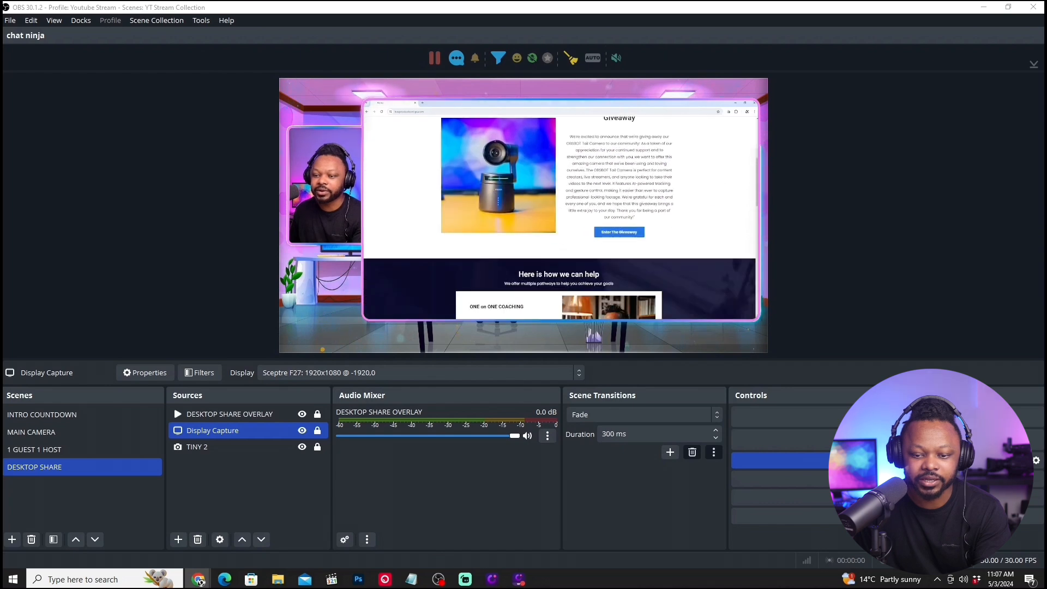
Open YouTube in a new tab of the captured browser and start the channel's video on using a phone as a webcam with VDO Ninja.
{"action": "scroll", "coordinate": [489, 179], "scroll_direction": "down", "scroll_amount": 5}
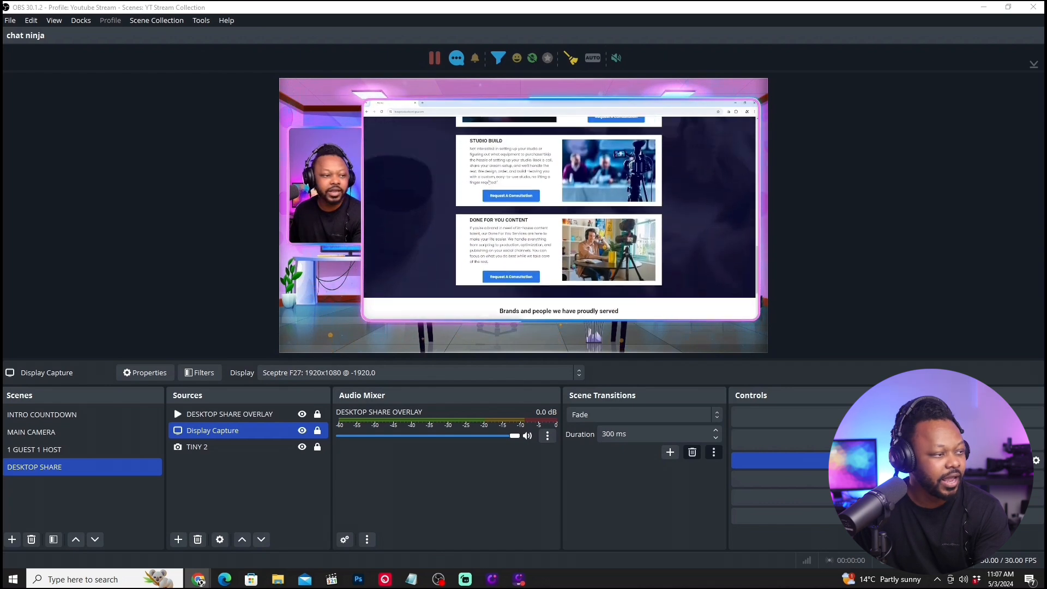
{"action": "scroll", "coordinate": [489, 180], "scroll_direction": "up", "scroll_amount": 15}
{"action": "scroll", "coordinate": [489, 180], "scroll_direction": "up", "scroll_amount": 10}
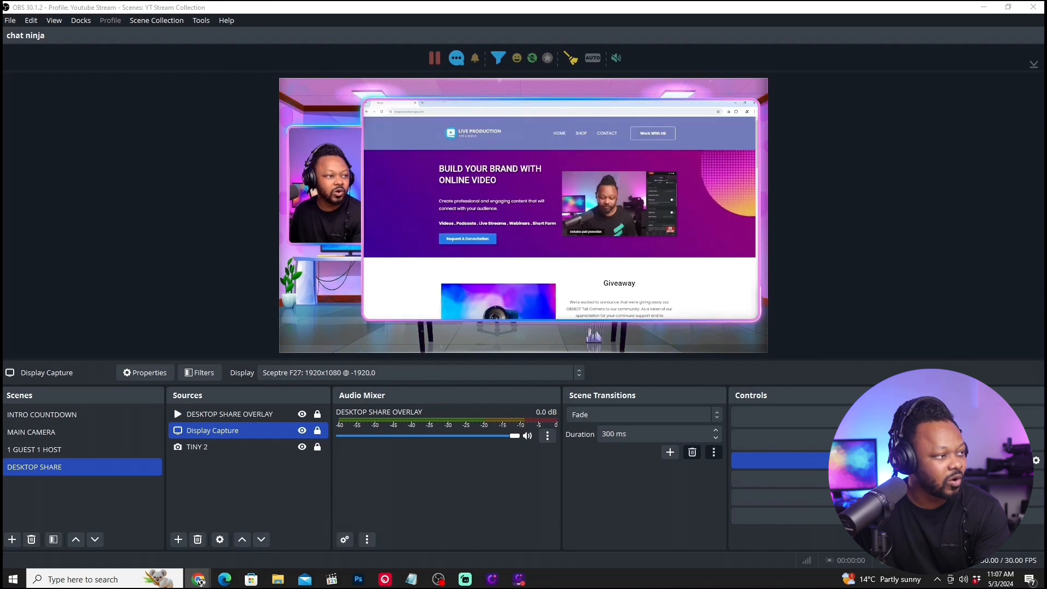
{"action": "left_click", "coordinate": [423, 104]}
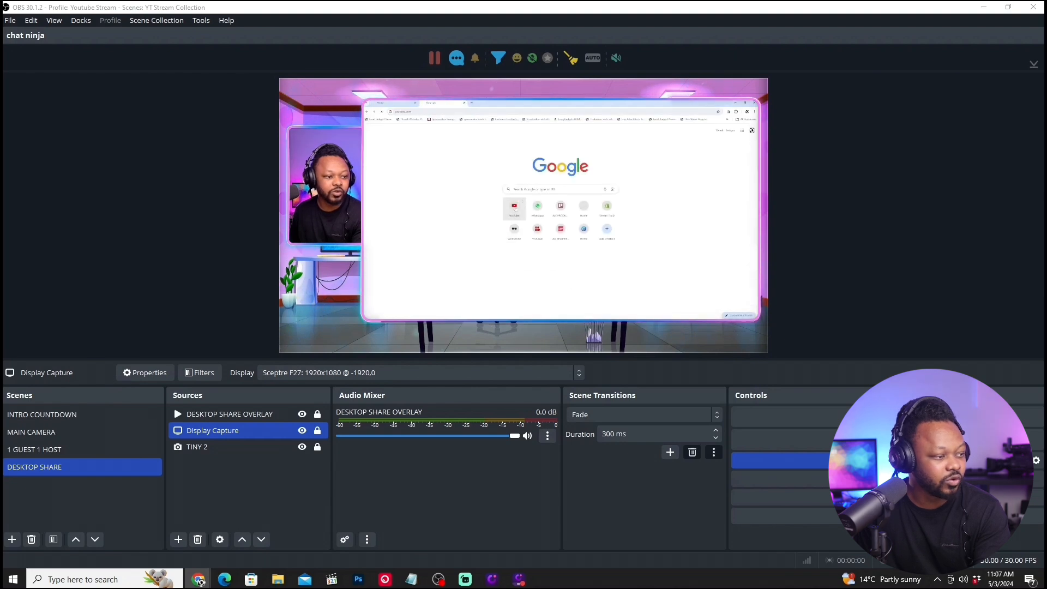
{"action": "left_click", "coordinate": [514, 207]}
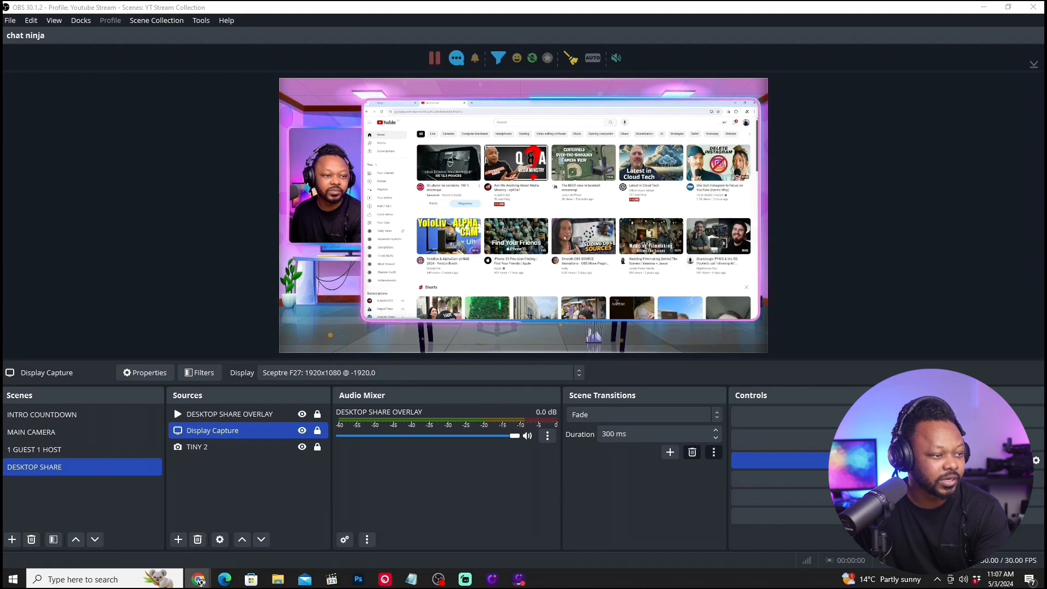
{"action": "scroll", "coordinate": [480, 203], "scroll_direction": "down", "scroll_amount": 1}
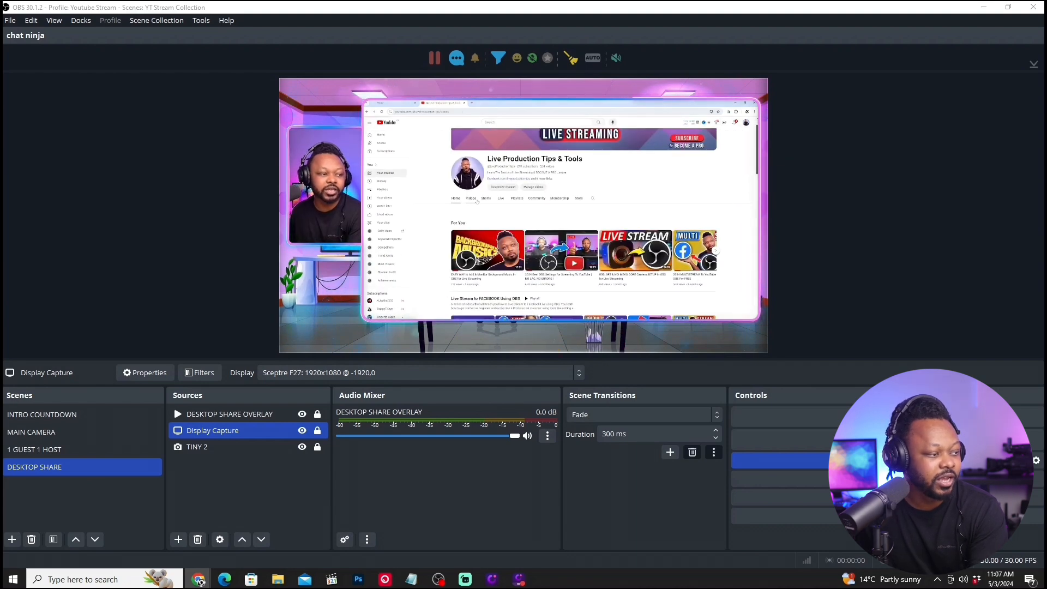
{"action": "left_click", "coordinate": [473, 199]}
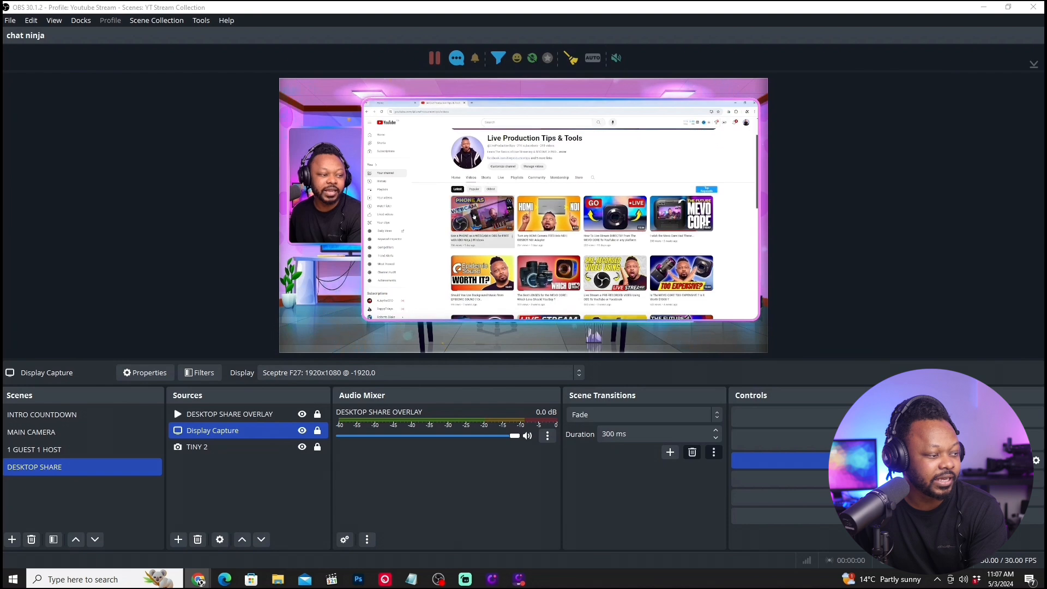
{"action": "left_click", "coordinate": [474, 216]}
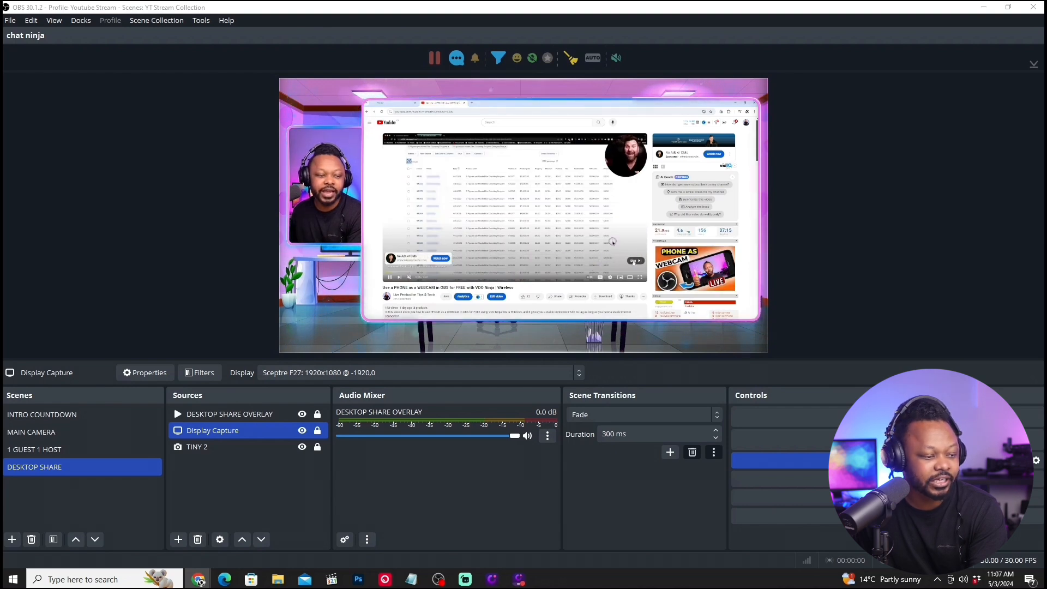
Skip the ad, mute the video and check its full-screen playback from near the start inside the desktop share frame.
{"action": "left_click", "coordinate": [634, 262]}
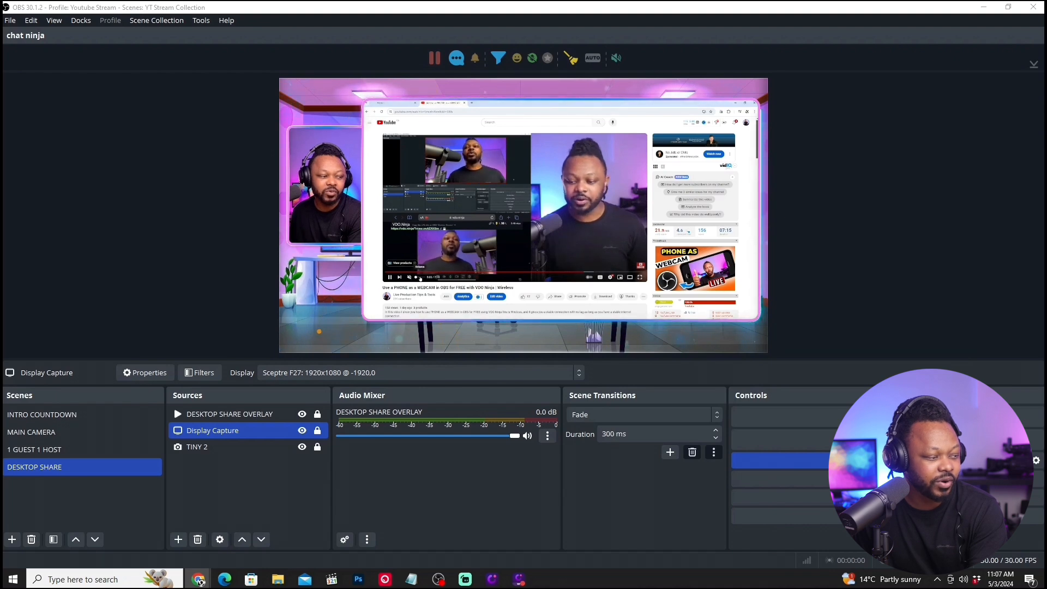
{"action": "left_click", "coordinate": [411, 278]}
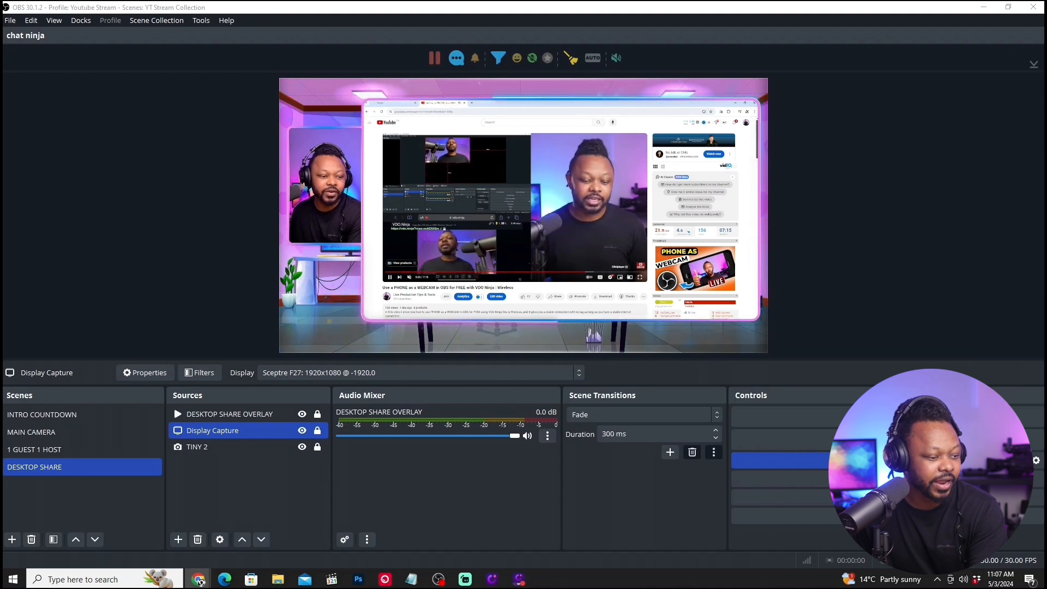
{"action": "left_click", "coordinate": [640, 277]}
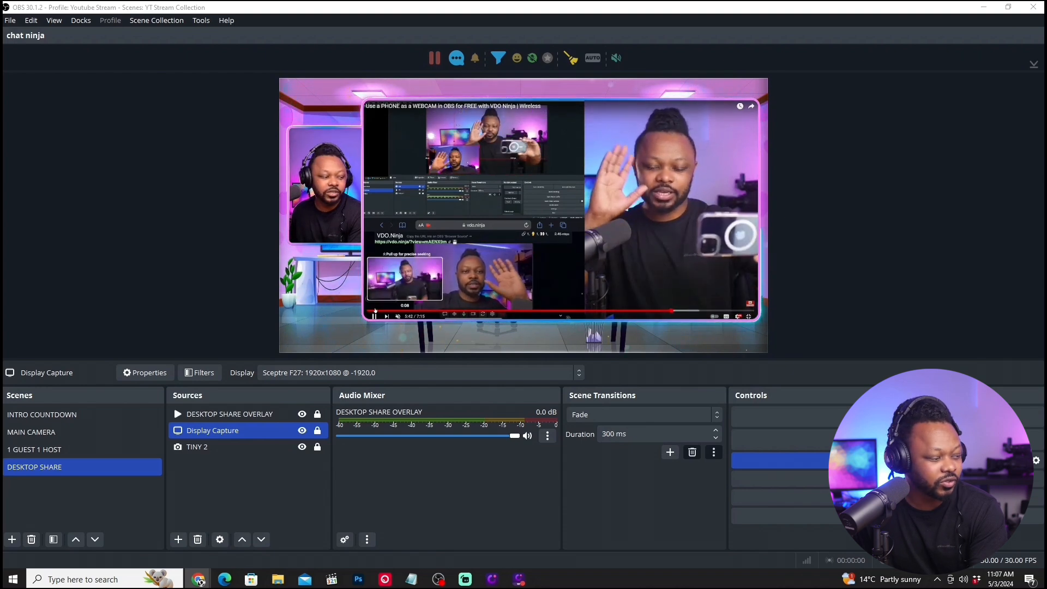
{"action": "left_click", "coordinate": [375, 311]}
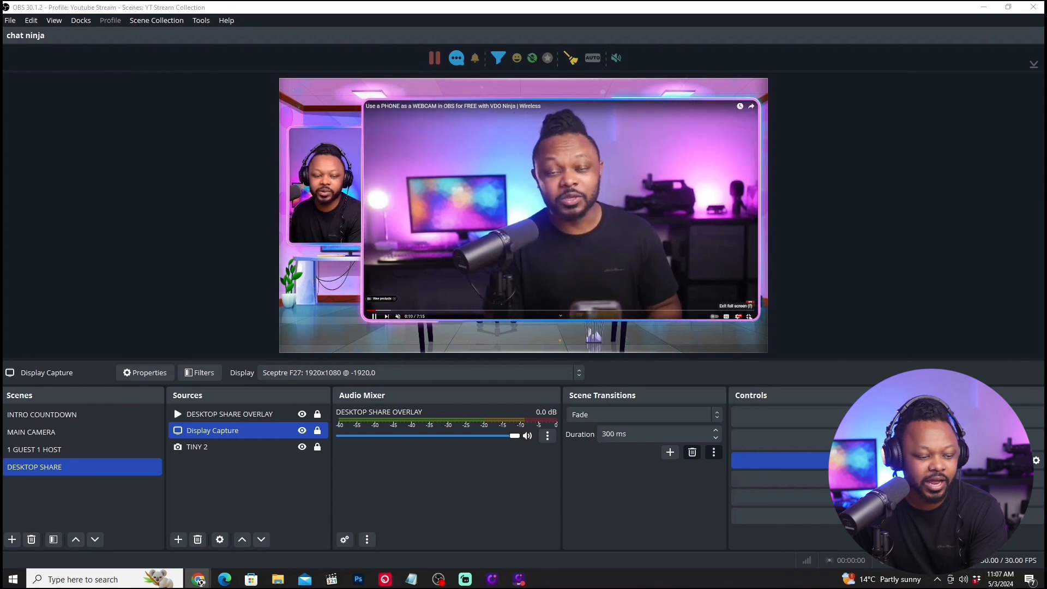
{"action": "key", "text": "Escape"}
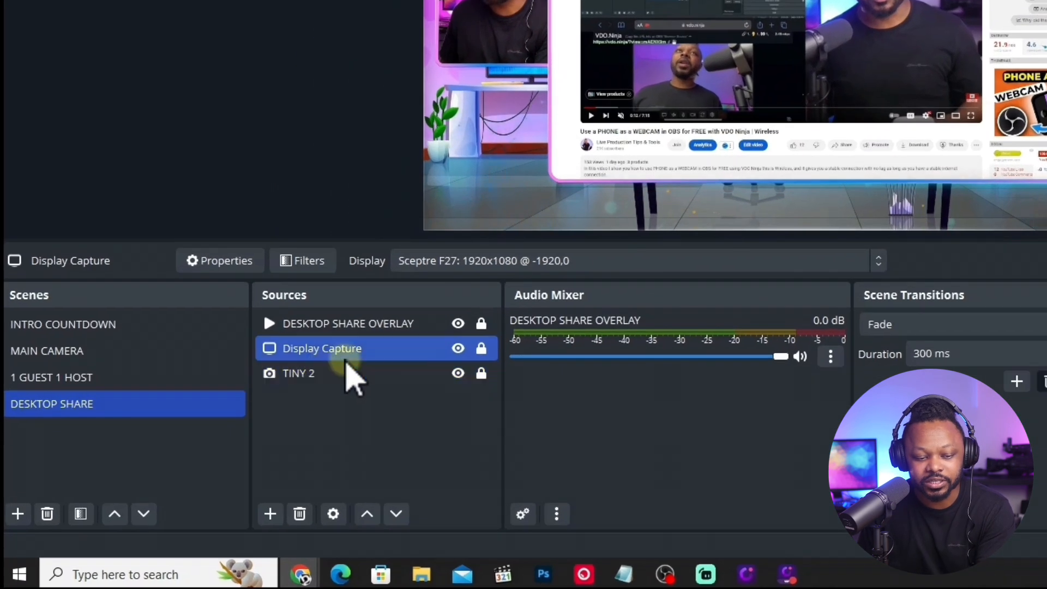
Review the sources and audio of the 1 GUEST 1 HOST, MAIN CAMERA and INTRO COUNTDOWN scenes.
{"action": "left_click", "coordinate": [158, 382]}
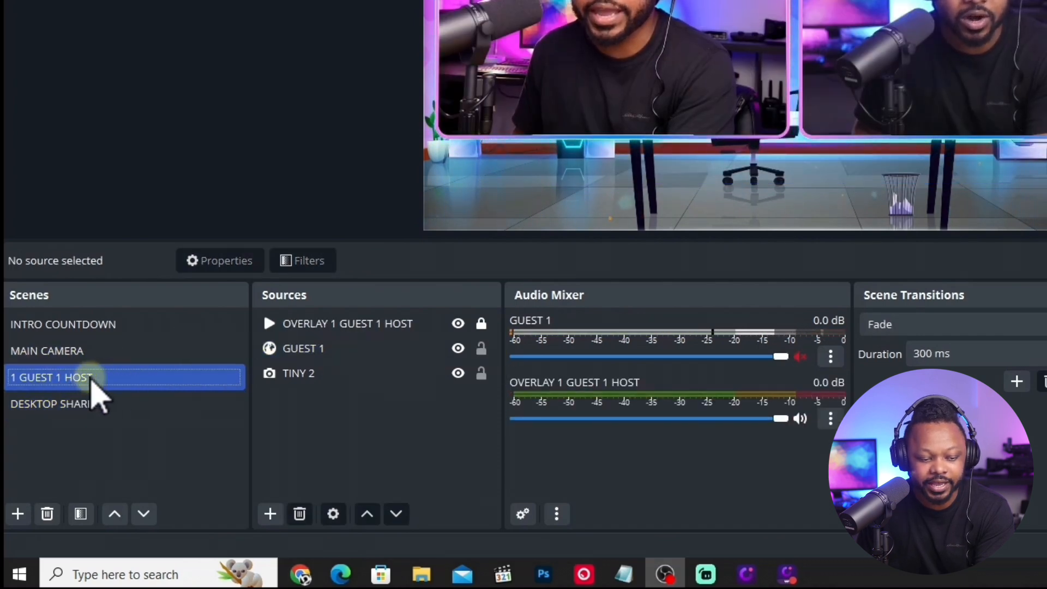
{"action": "left_click", "coordinate": [327, 373]}
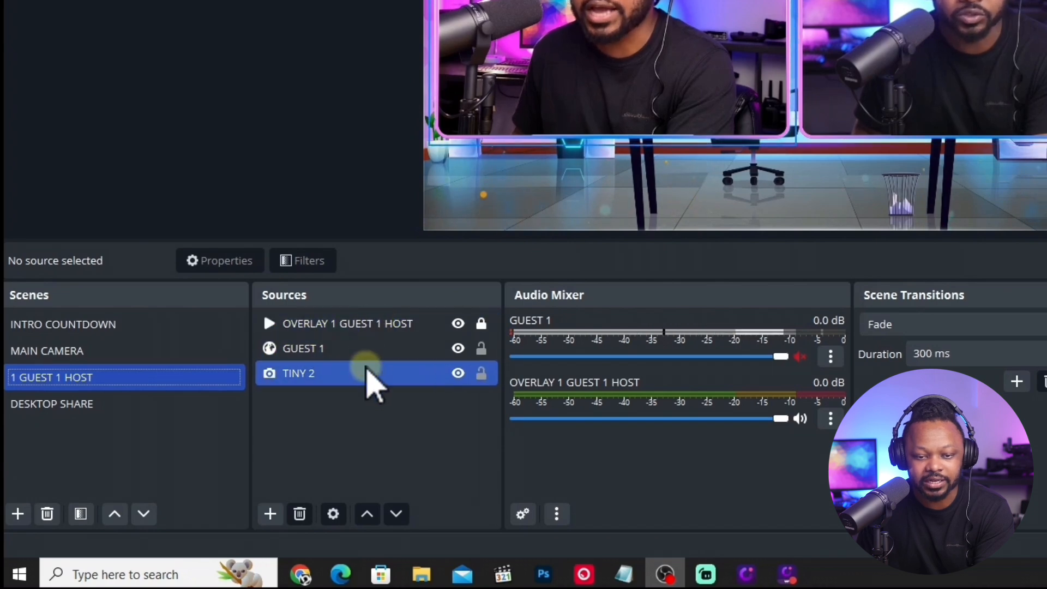
{"action": "left_click", "coordinate": [271, 514]}
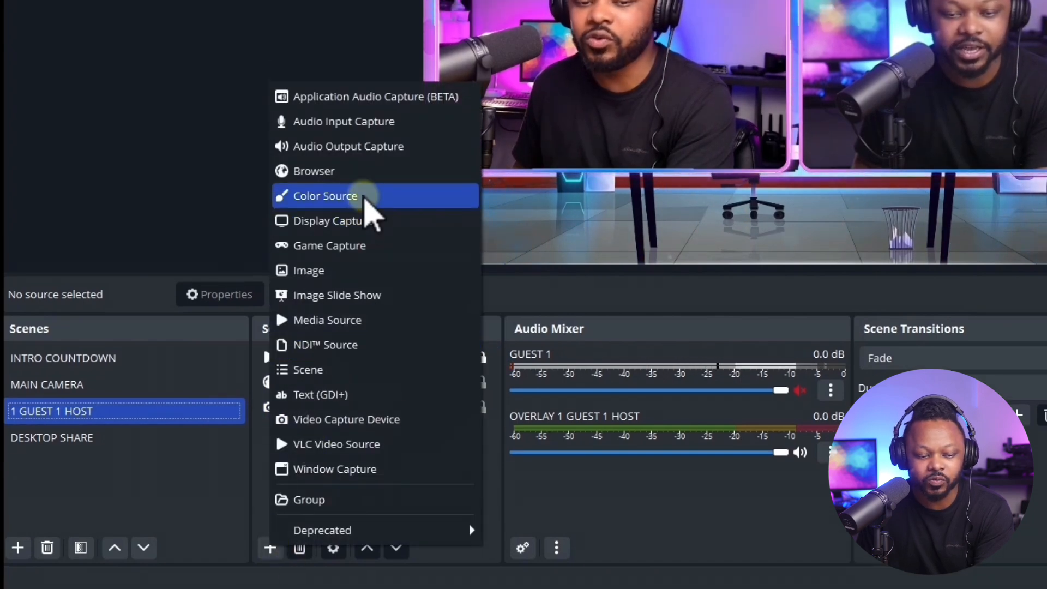
{"action": "left_click", "coordinate": [76, 386]}
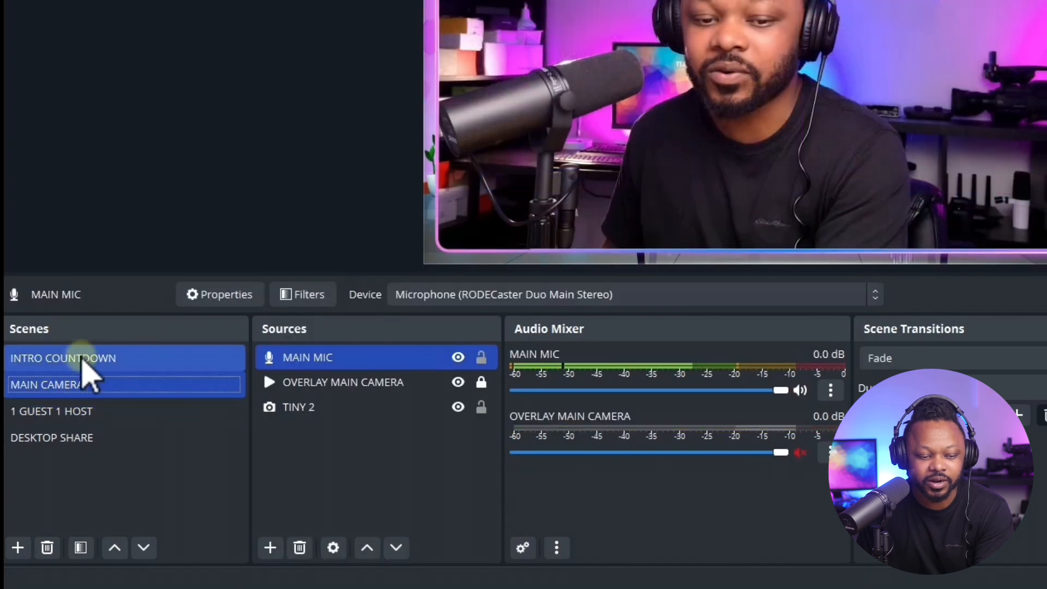
{"action": "left_click", "coordinate": [87, 359]}
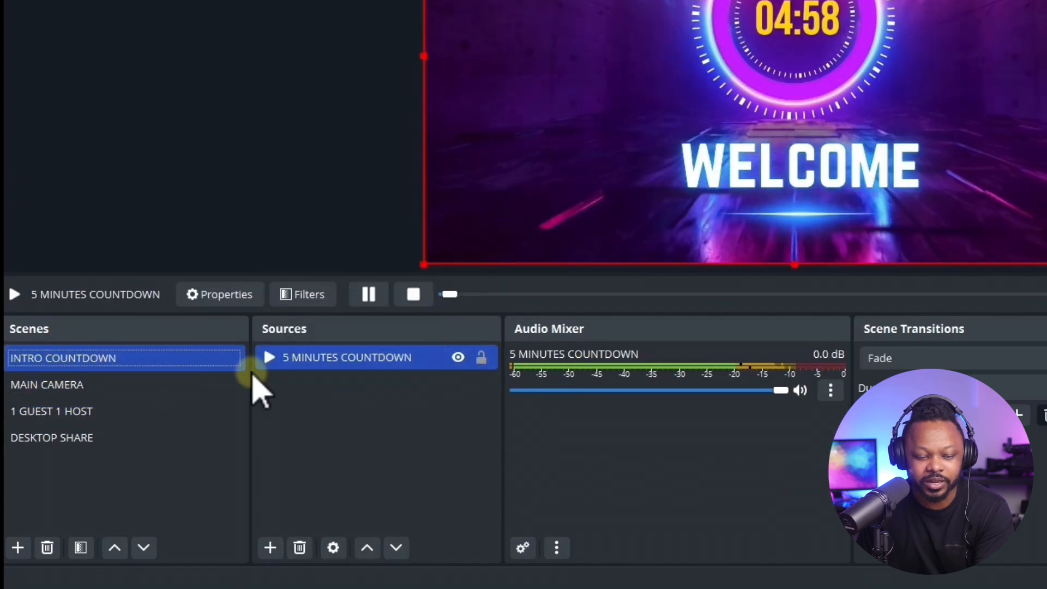
{"action": "left_click", "coordinate": [215, 388]}
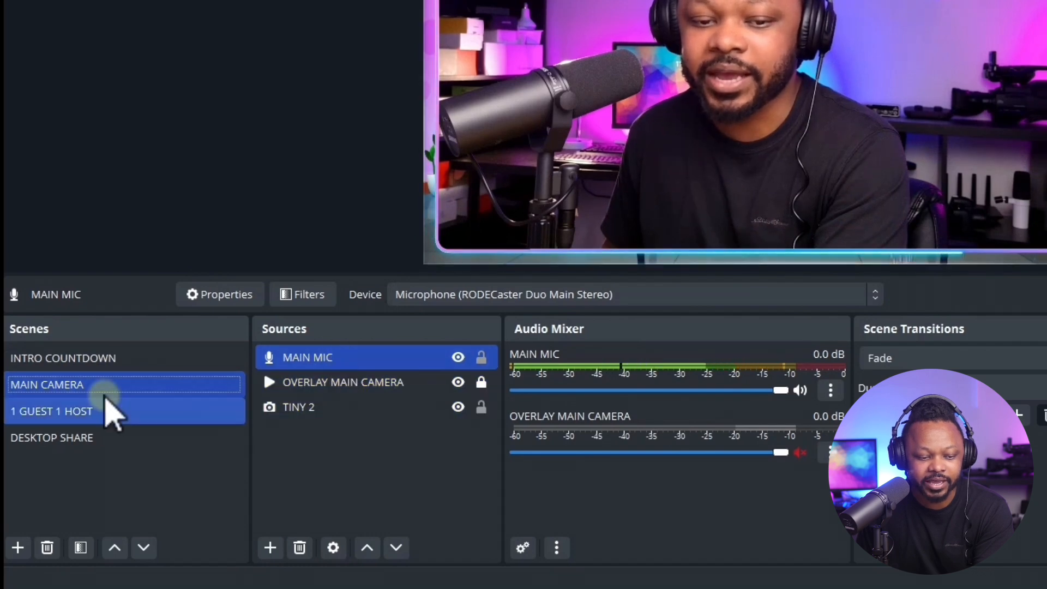
Add the existing MAIN MIC audio input capture to the 1 GUEST 1 HOST scene.
{"action": "left_click", "coordinate": [108, 411]}
{"action": "left_click", "coordinate": [270, 547]}
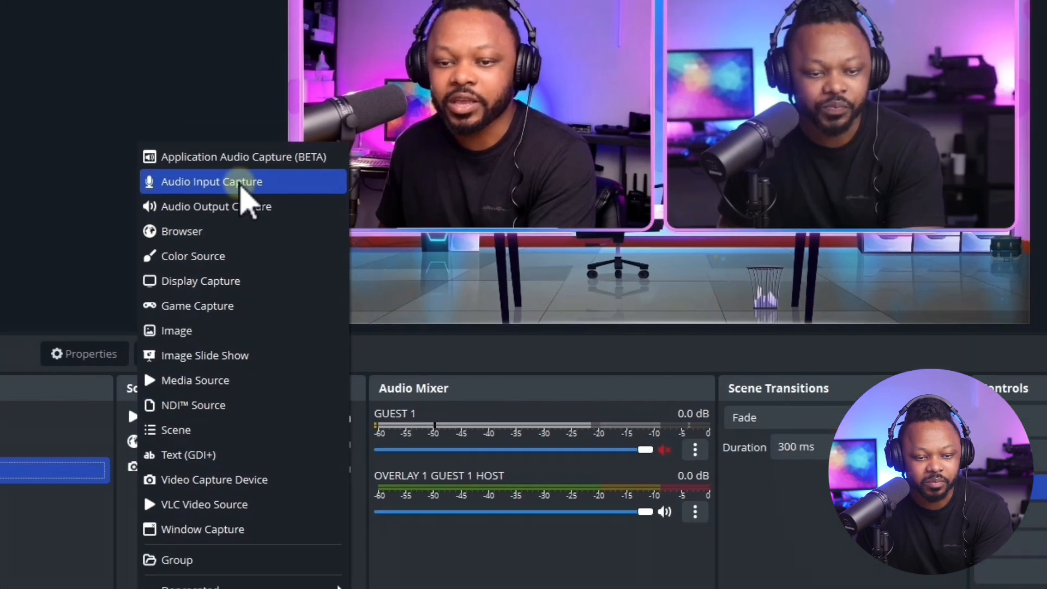
{"action": "left_click", "coordinate": [377, 122]}
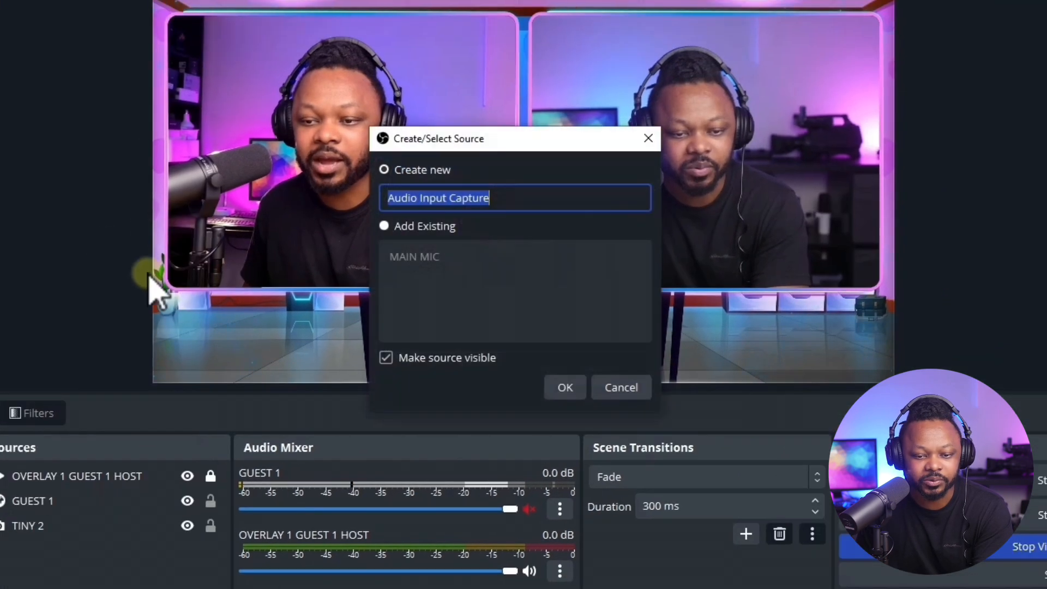
{"action": "left_click", "coordinate": [385, 226]}
{"action": "left_click", "coordinate": [412, 260]}
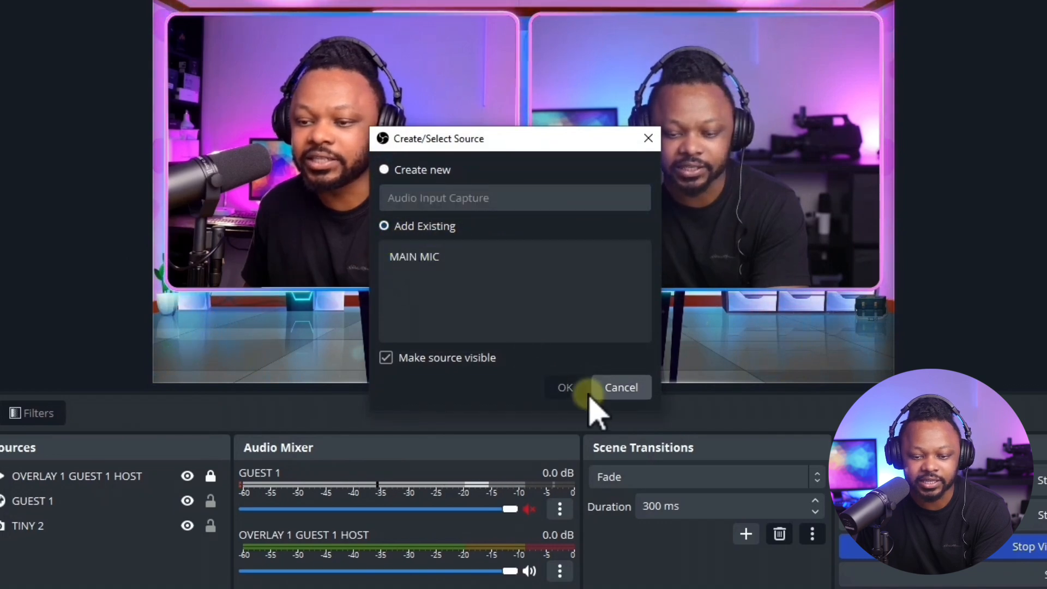
{"action": "left_click", "coordinate": [392, 261]}
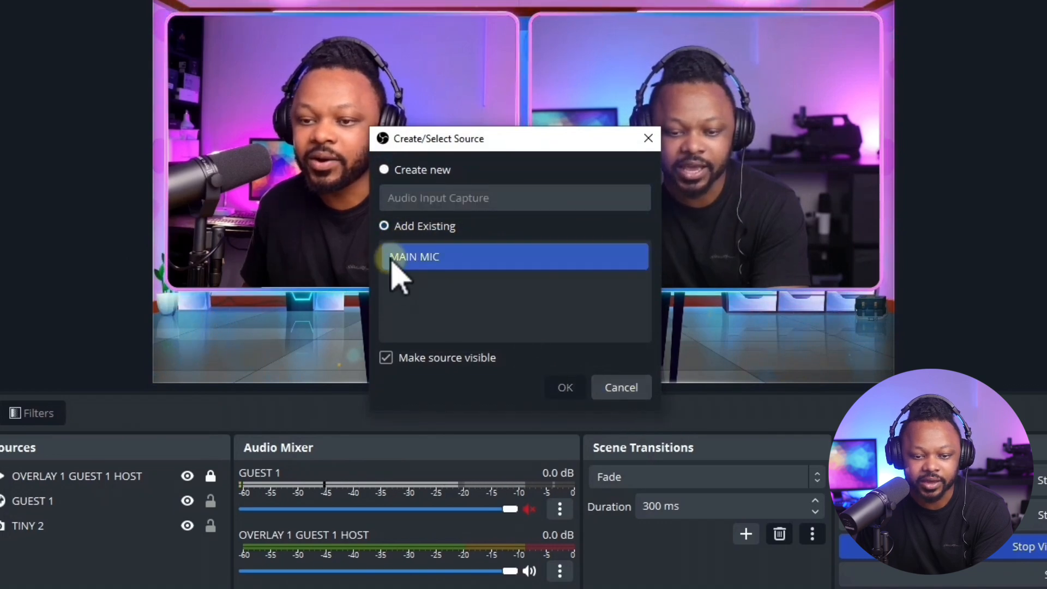
{"action": "left_click", "coordinate": [556, 387]}
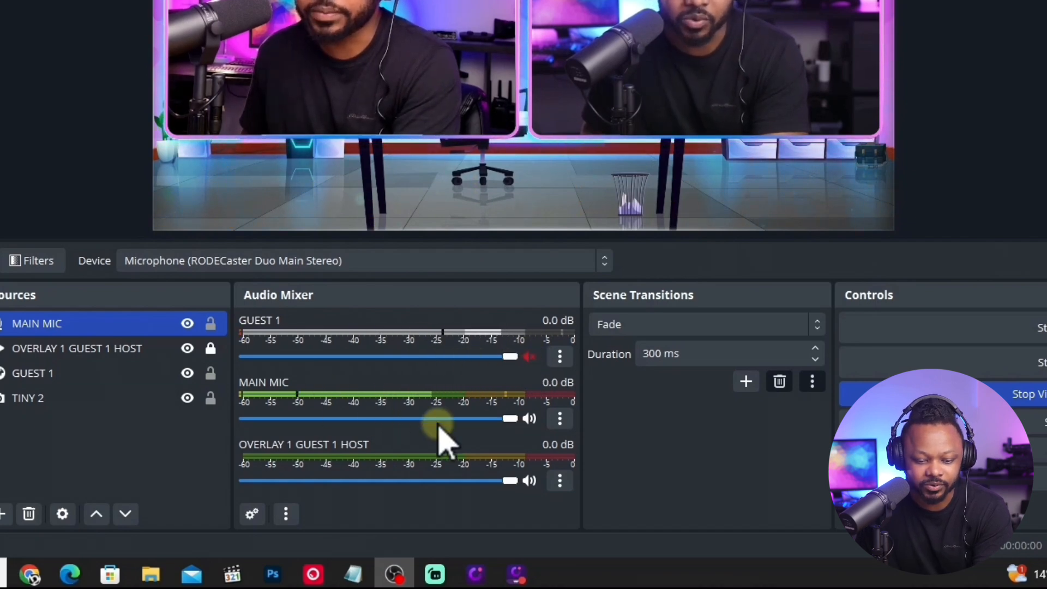
Add the existing MAIN MIC audio input capture to the DESKTOP SHARE scene.
{"action": "left_click", "coordinate": [126, 404]}
{"action": "left_click", "coordinate": [382, 349]}
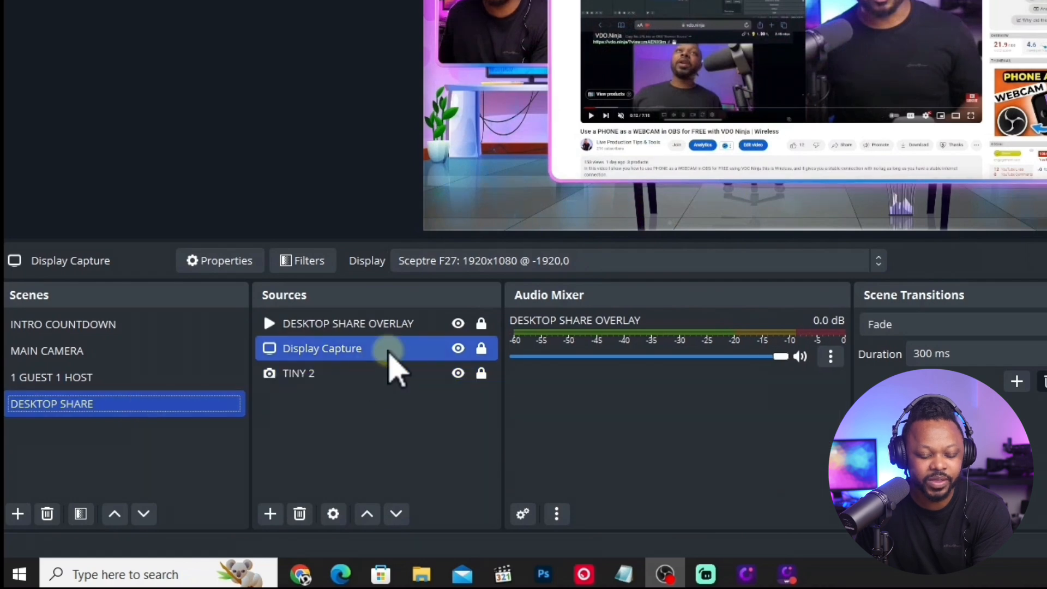
{"action": "left_click", "coordinate": [346, 323], "text": "shift"}
{"action": "left_click", "coordinate": [318, 374], "text": "shift"}
{"action": "left_click", "coordinate": [319, 374], "text": "ctrl"}
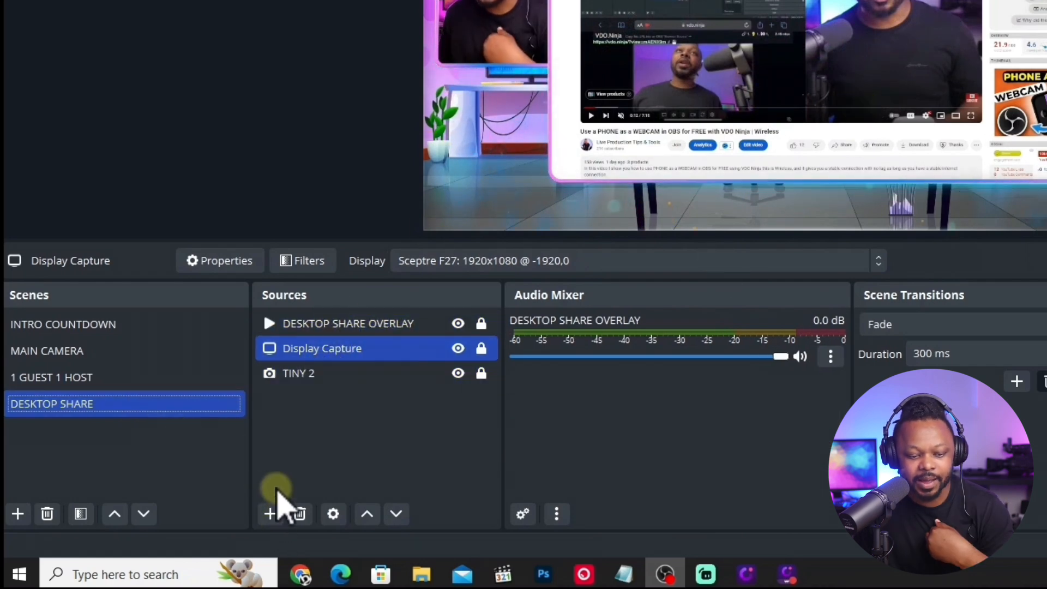
{"action": "left_click", "coordinate": [270, 514]}
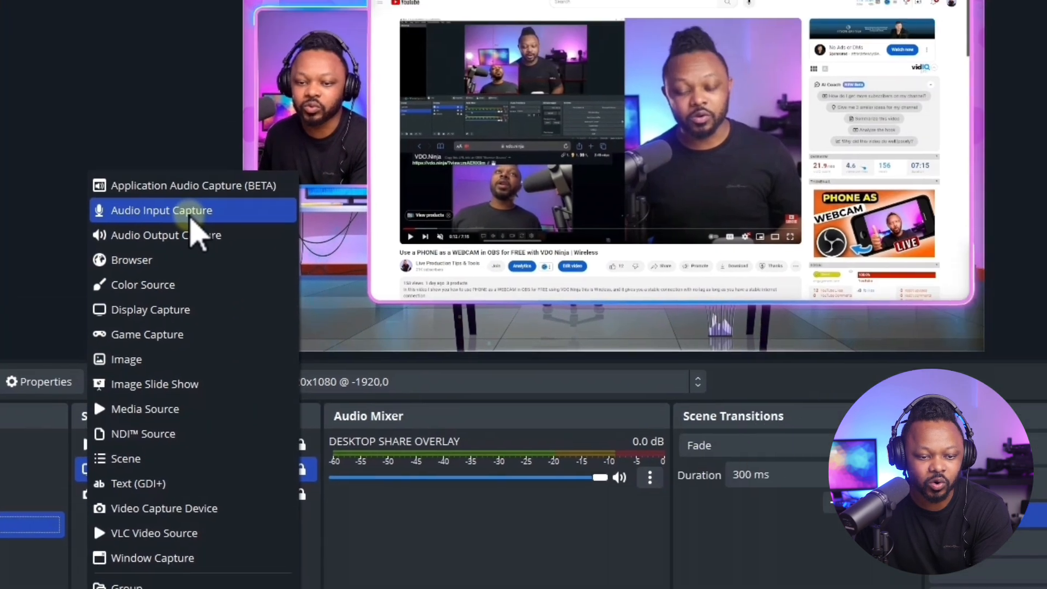
{"action": "left_click", "coordinate": [371, 92]}
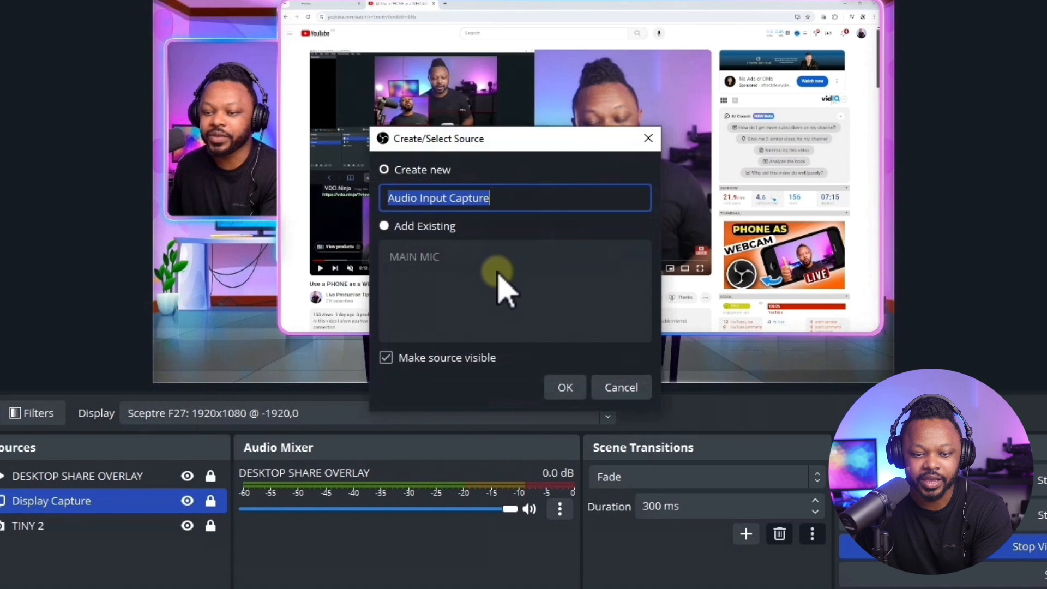
{"action": "left_click", "coordinate": [385, 227]}
{"action": "left_click", "coordinate": [414, 259]}
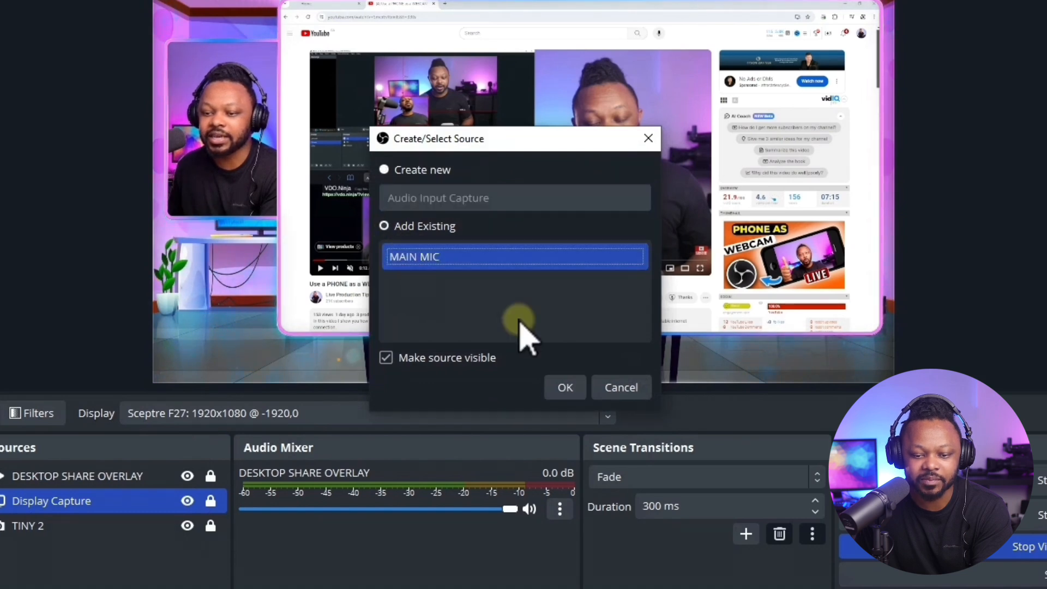
{"action": "left_click", "coordinate": [565, 387]}
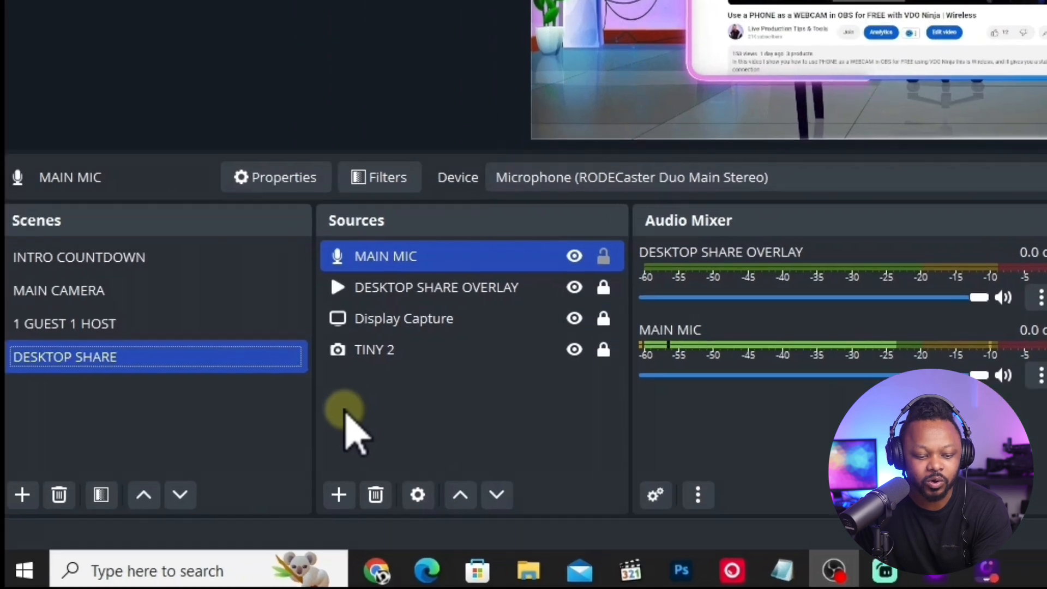
{"action": "left_click", "coordinate": [147, 514]}
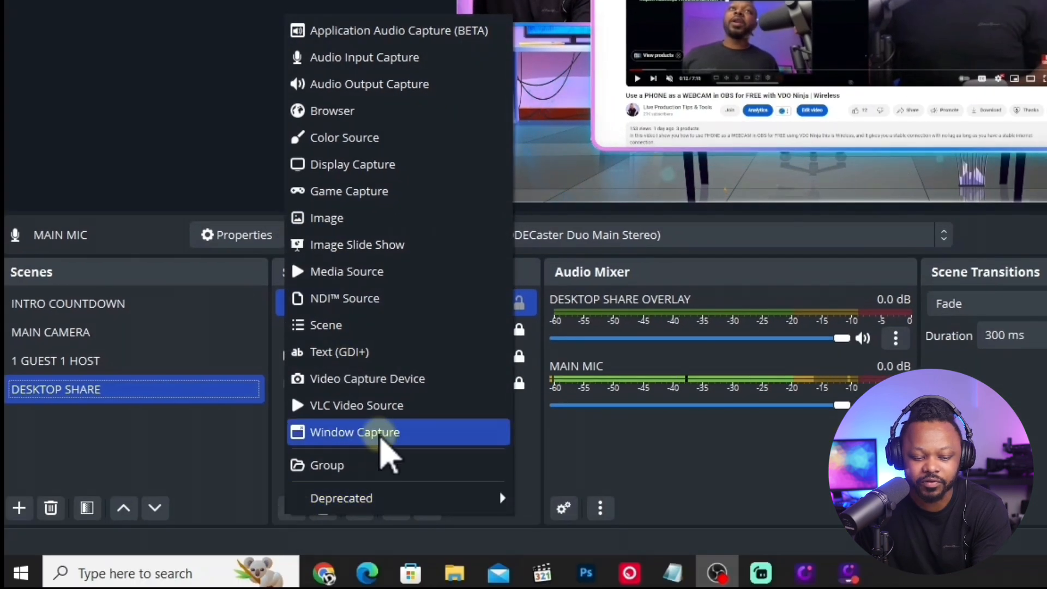
{"action": "left_click", "coordinate": [573, 445]}
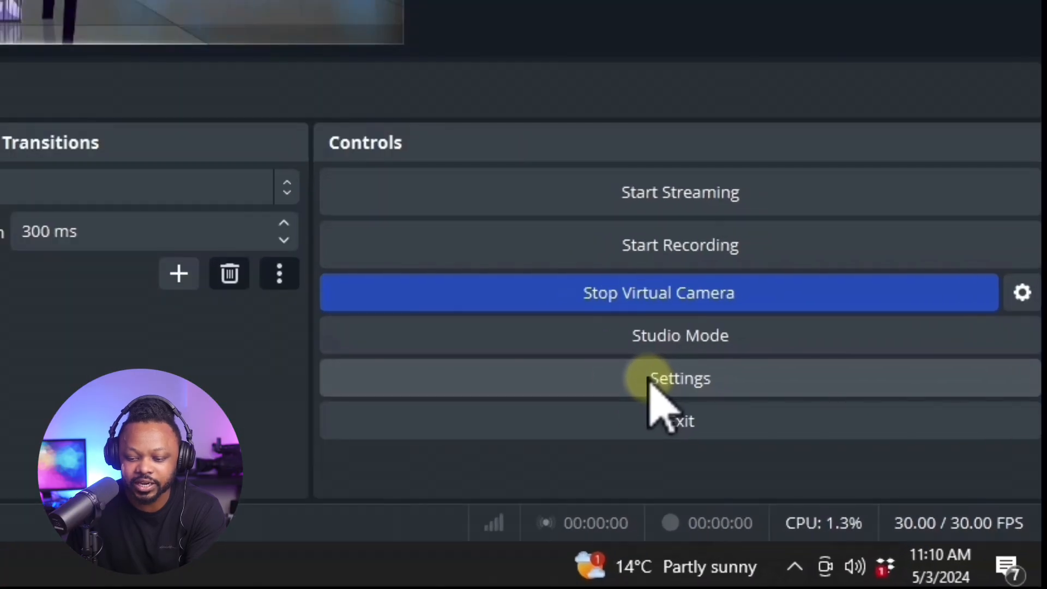
Set the global Desktop Audio device to Default in the audio settings and apply the change.
{"action": "left_click", "coordinate": [652, 379]}
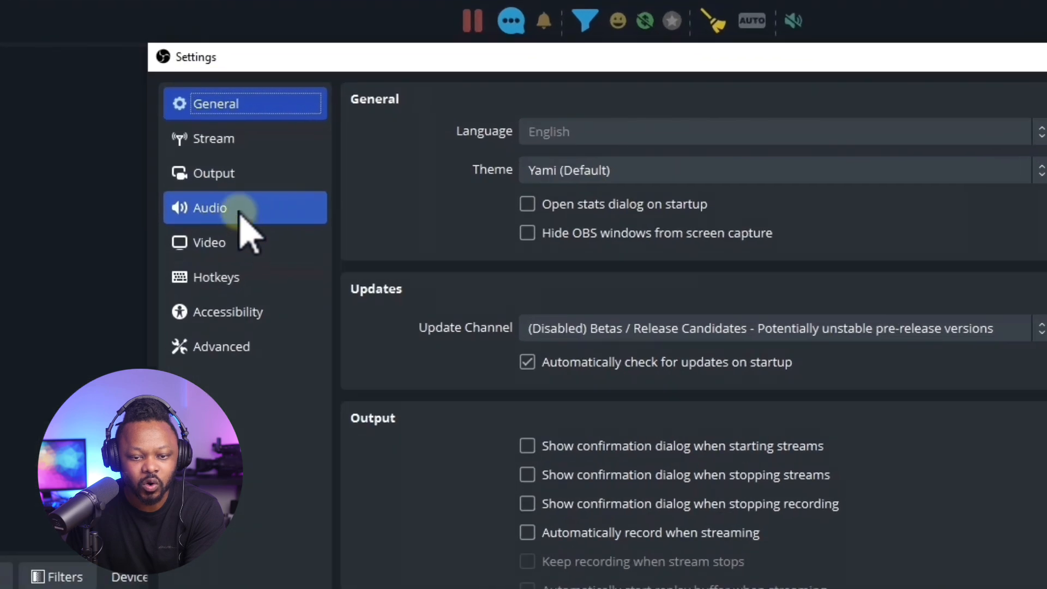
{"action": "left_click", "coordinate": [294, 169]}
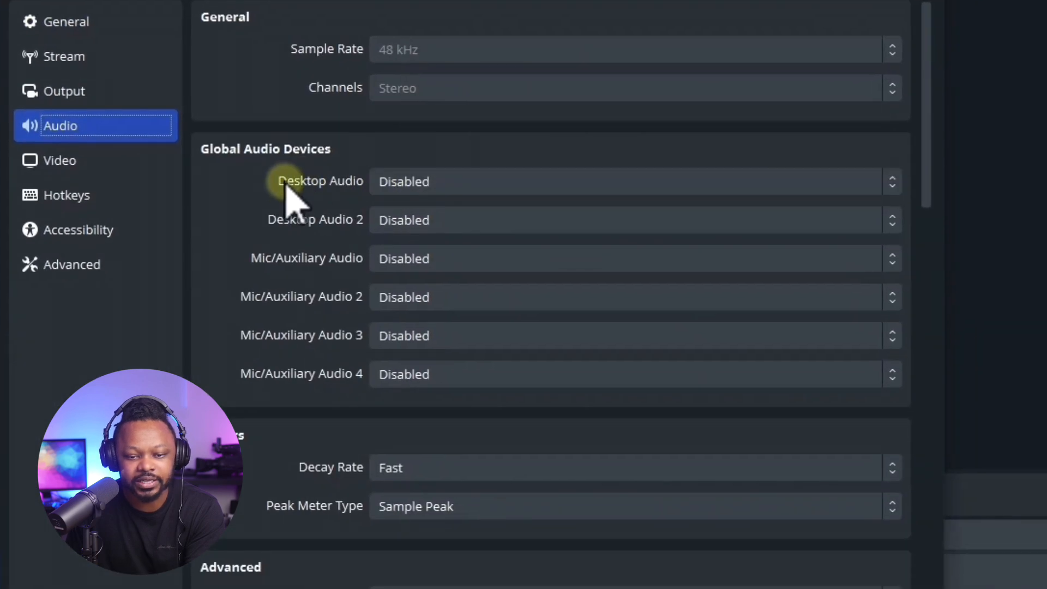
{"action": "left_click", "coordinate": [491, 182]}
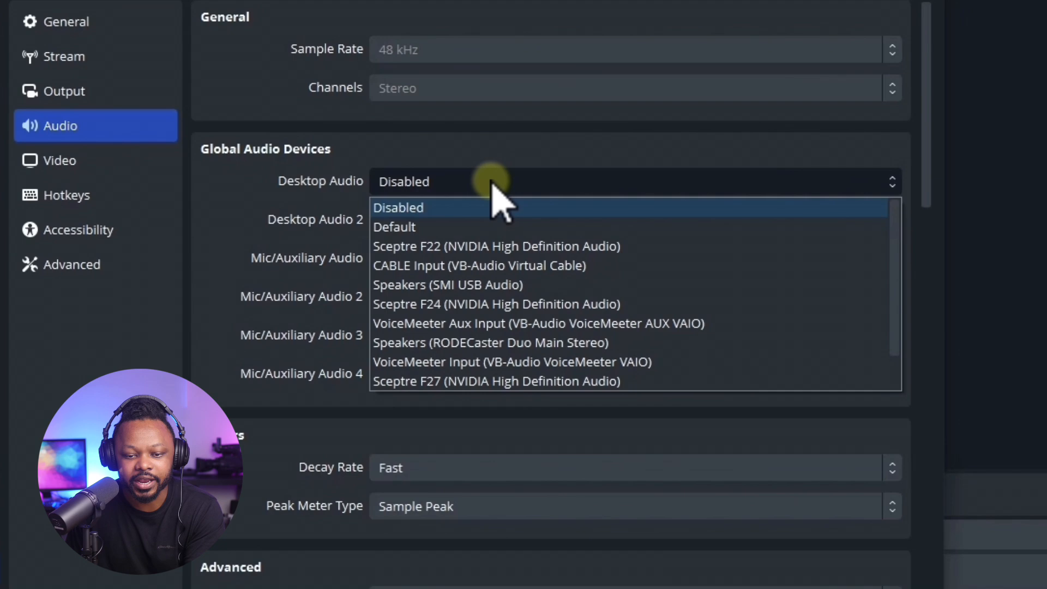
{"action": "left_click", "coordinate": [442, 228]}
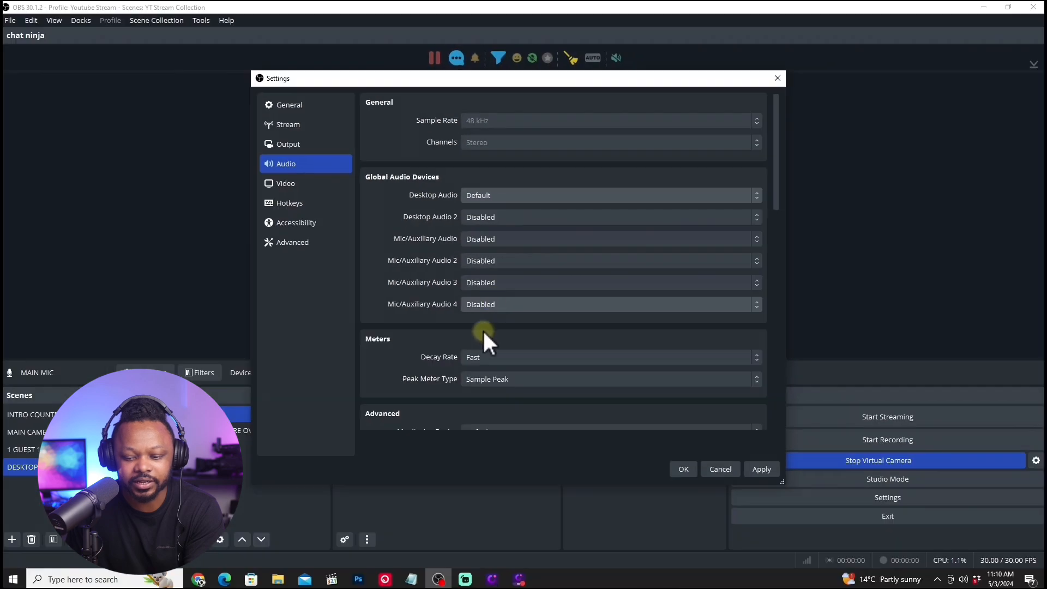
{"action": "left_click", "coordinate": [762, 470]}
{"action": "left_click", "coordinate": [676, 464]}
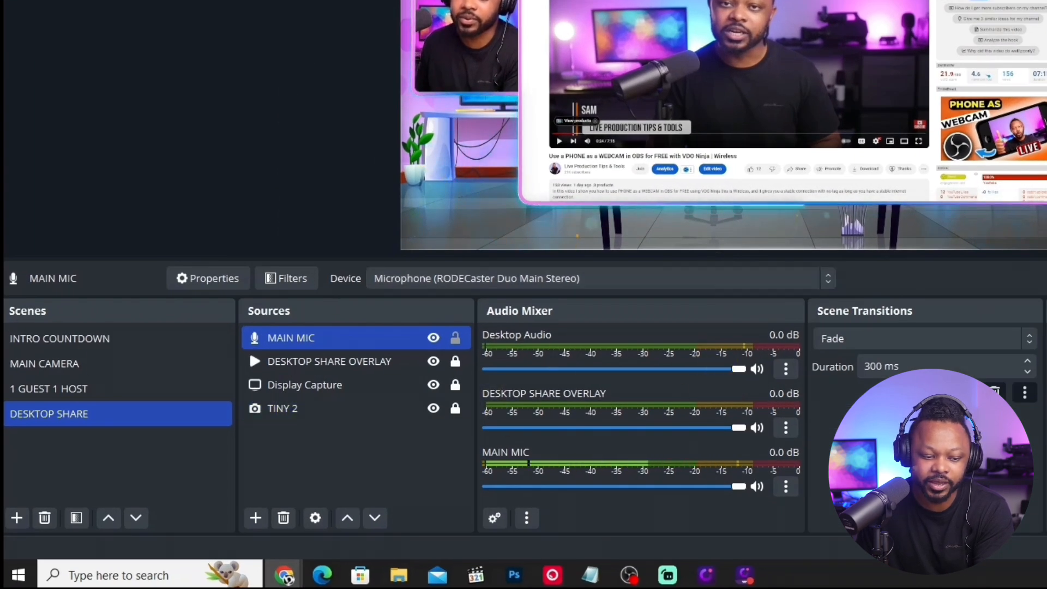
Check the Desktop Audio channel in the MAIN CAMERA, INTRO COUNTDOWN, 1 GUEST 1 HOST and DESKTOP SHARE scenes, and unmute it.
{"action": "left_click", "coordinate": [76, 365]}
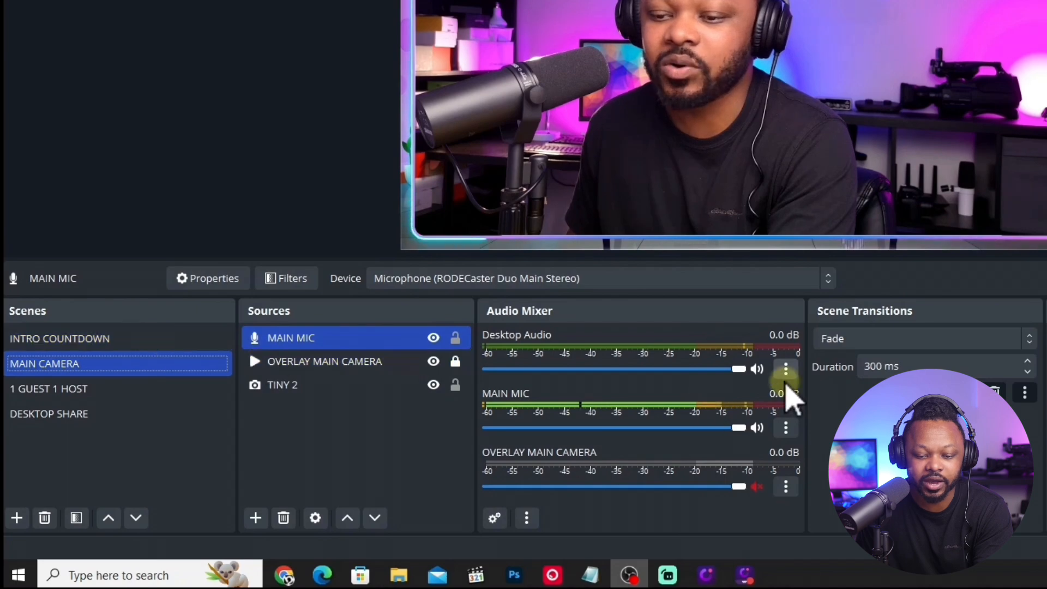
{"action": "left_click", "coordinate": [163, 340]}
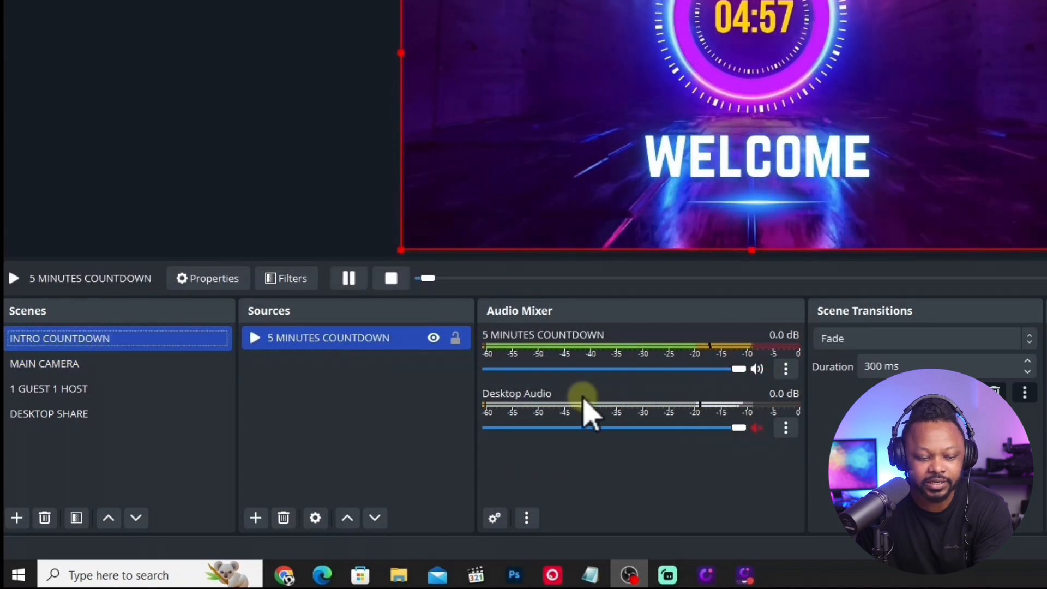
{"action": "left_click", "coordinate": [124, 364]}
{"action": "left_click", "coordinate": [93, 390]}
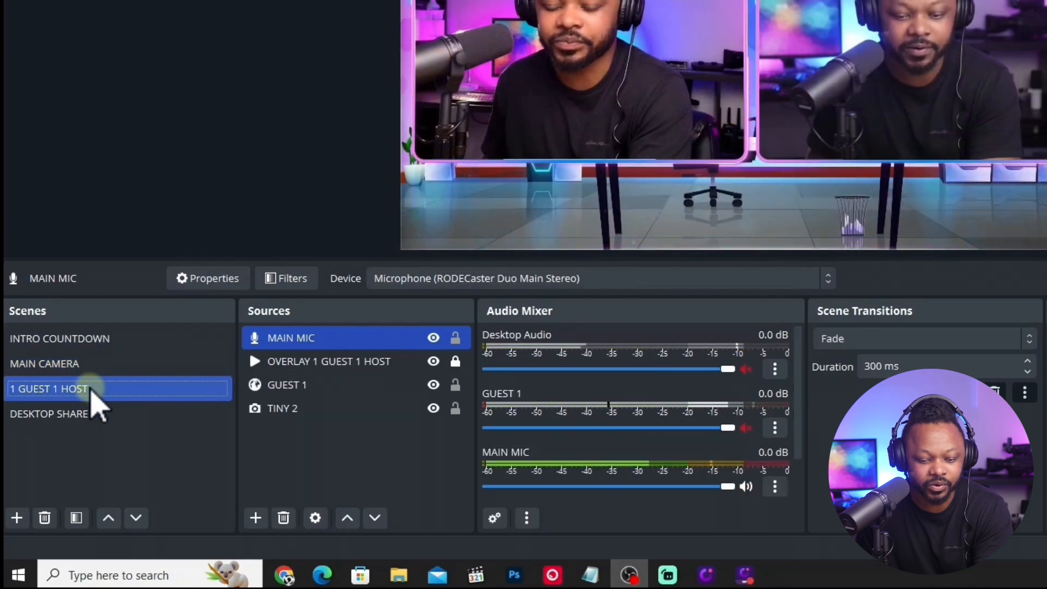
{"action": "left_click", "coordinate": [94, 420]}
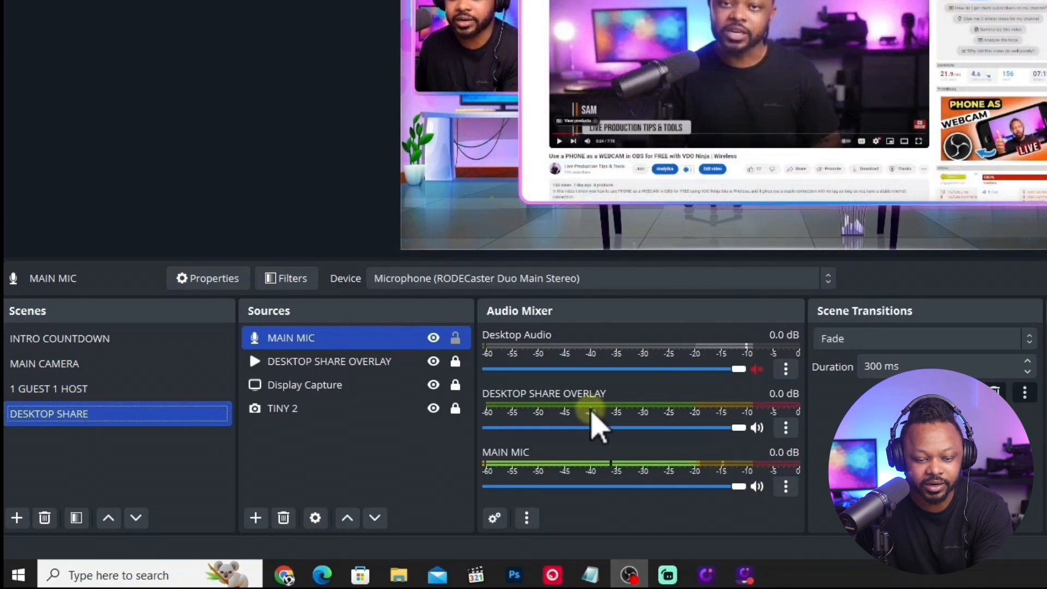
{"action": "left_click", "coordinate": [756, 370]}
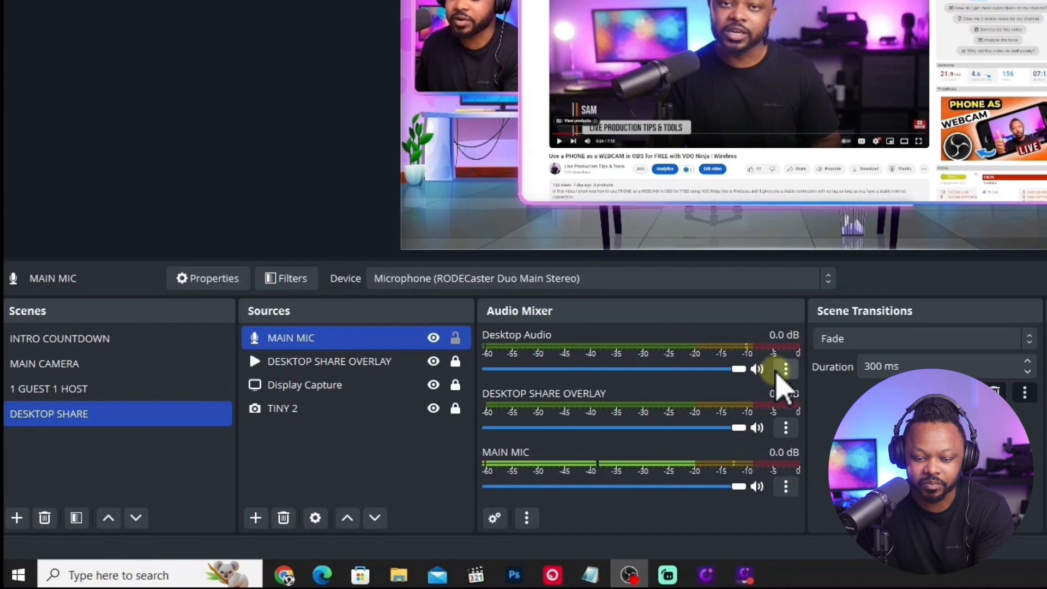
Review the audio monitoring options for Desktop Audio in the advanced audio properties.
{"action": "left_click", "coordinate": [786, 369]}
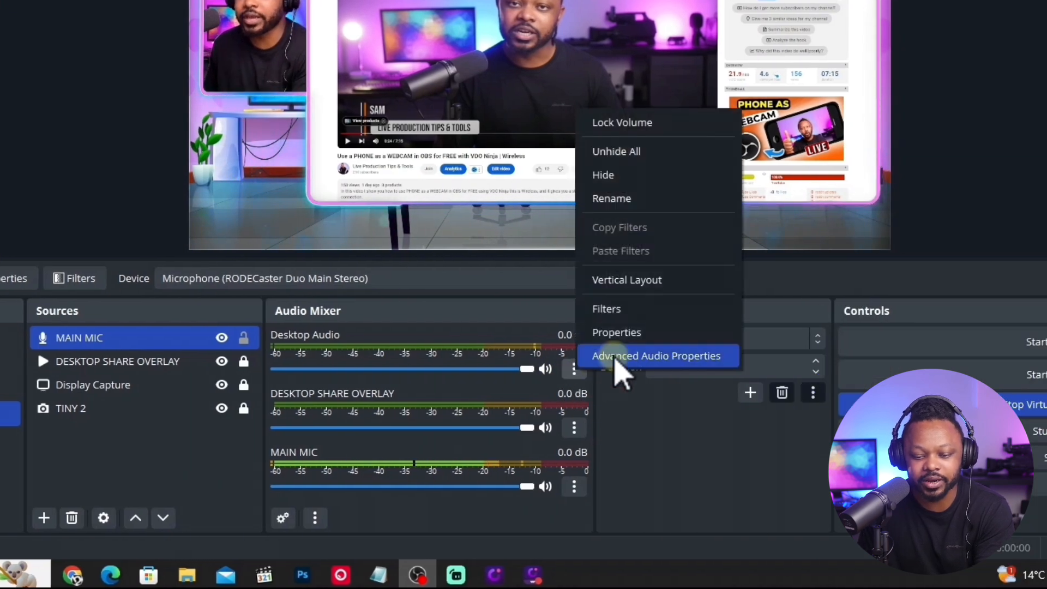
{"action": "left_click", "coordinate": [615, 360]}
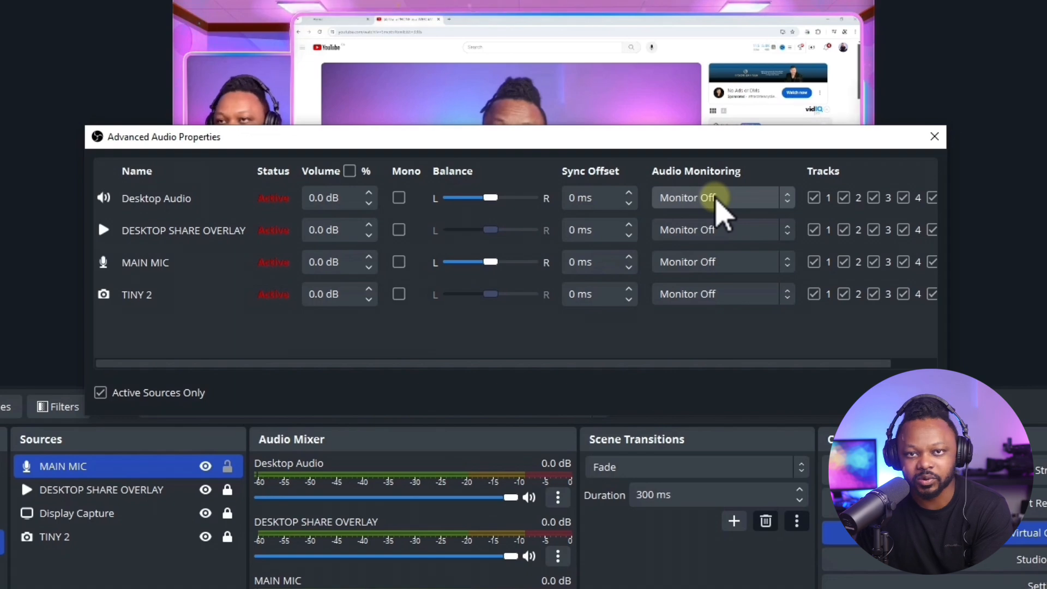
{"action": "left_click", "coordinate": [742, 202]}
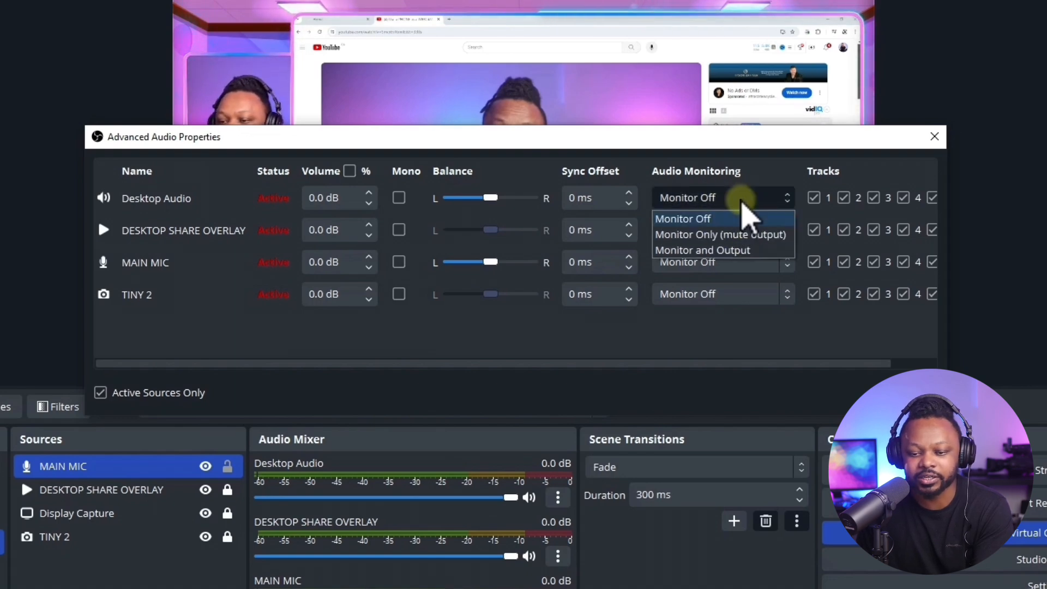
{"action": "left_click", "coordinate": [728, 175]}
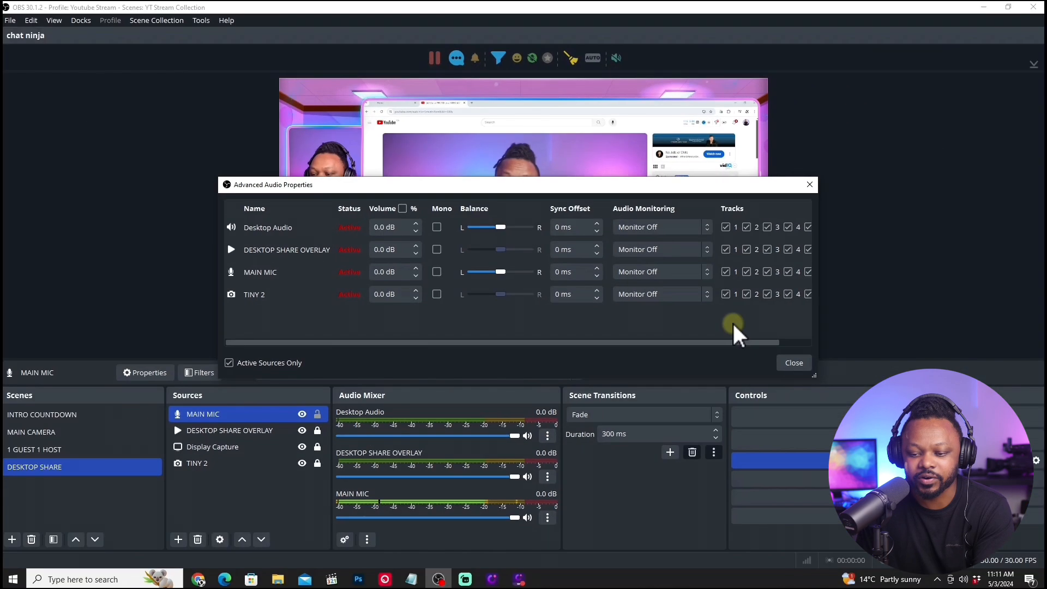
{"action": "left_click", "coordinate": [795, 364]}
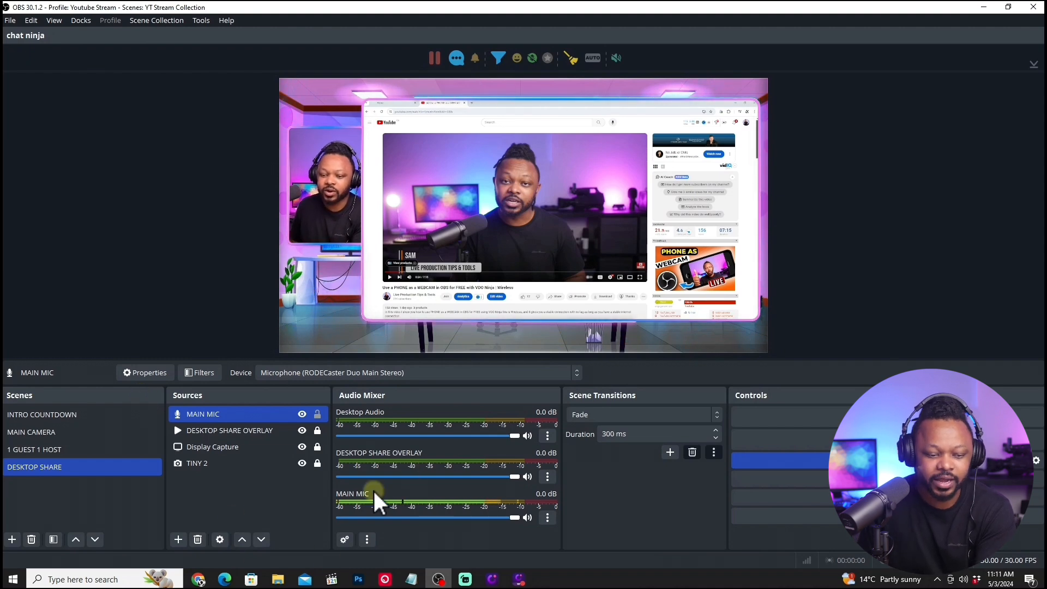
Go through the INTRO COUNTDOWN, MAIN CAMERA, 1 GUEST 1 HOST and DESKTOP SHARE scenes to review their layouts and audio channels.
{"action": "left_click", "coordinate": [83, 414]}
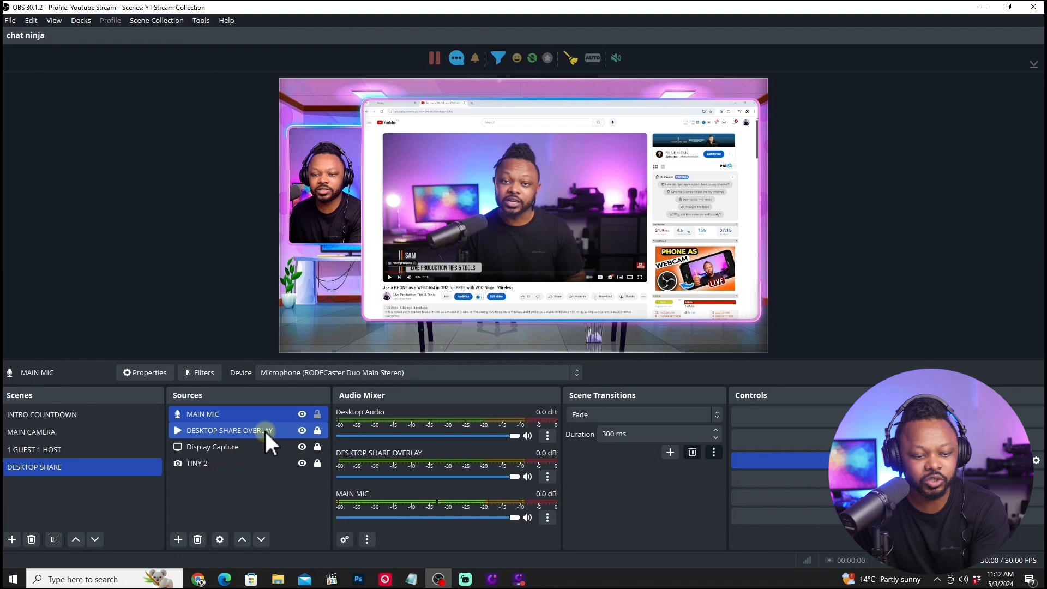
{"action": "left_click", "coordinate": [108, 415]}
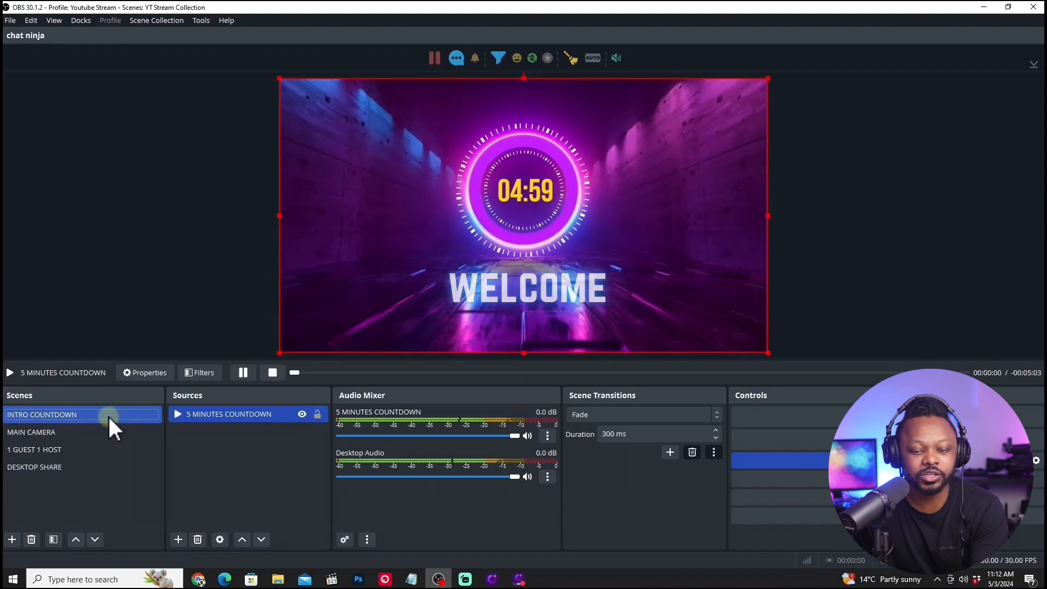
{"action": "left_click", "coordinate": [65, 435]}
{"action": "left_click", "coordinate": [68, 449]}
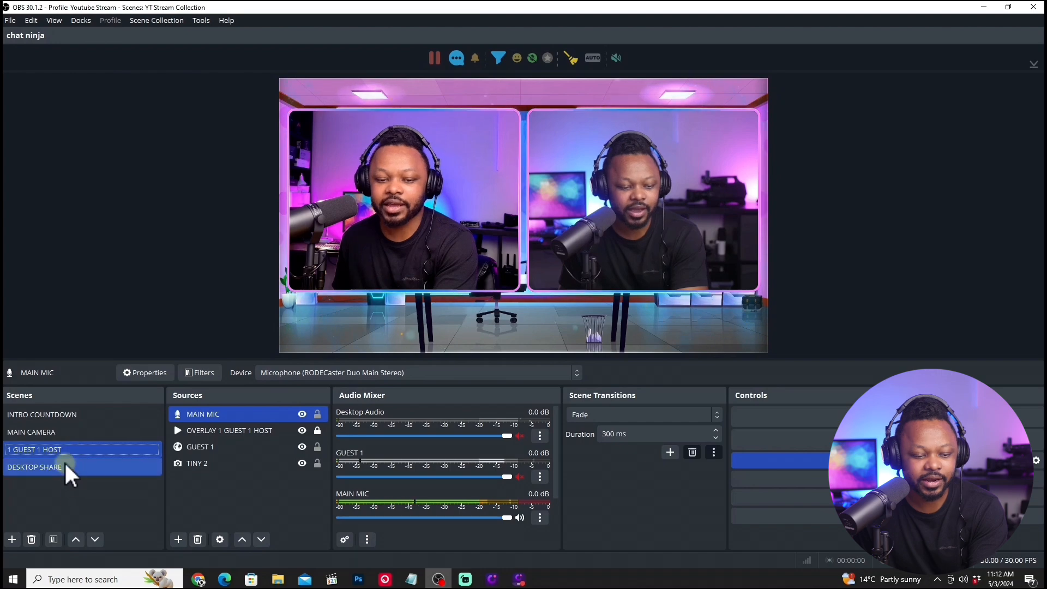
{"action": "left_click", "coordinate": [65, 469]}
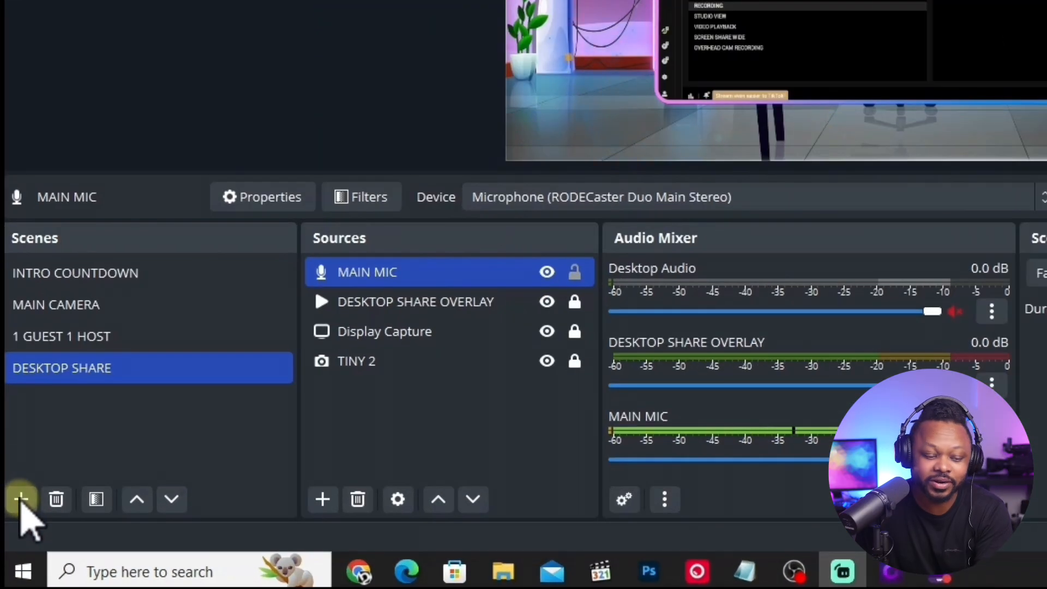
Add a new scene named CHAT SCREEN.
{"action": "left_click", "coordinate": [21, 499]}
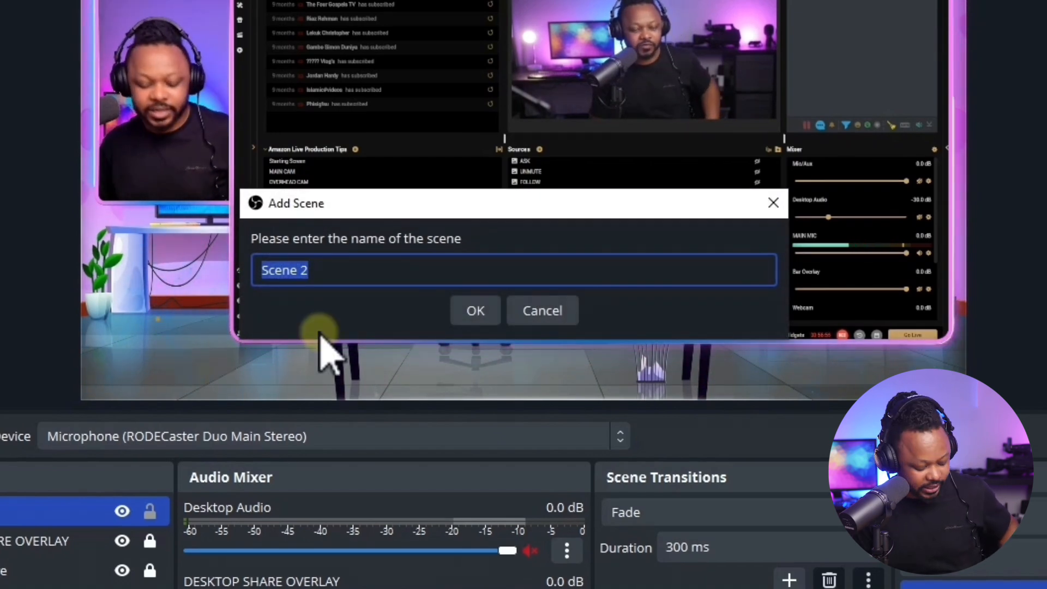
{"action": "type", "text": "CHAT"}
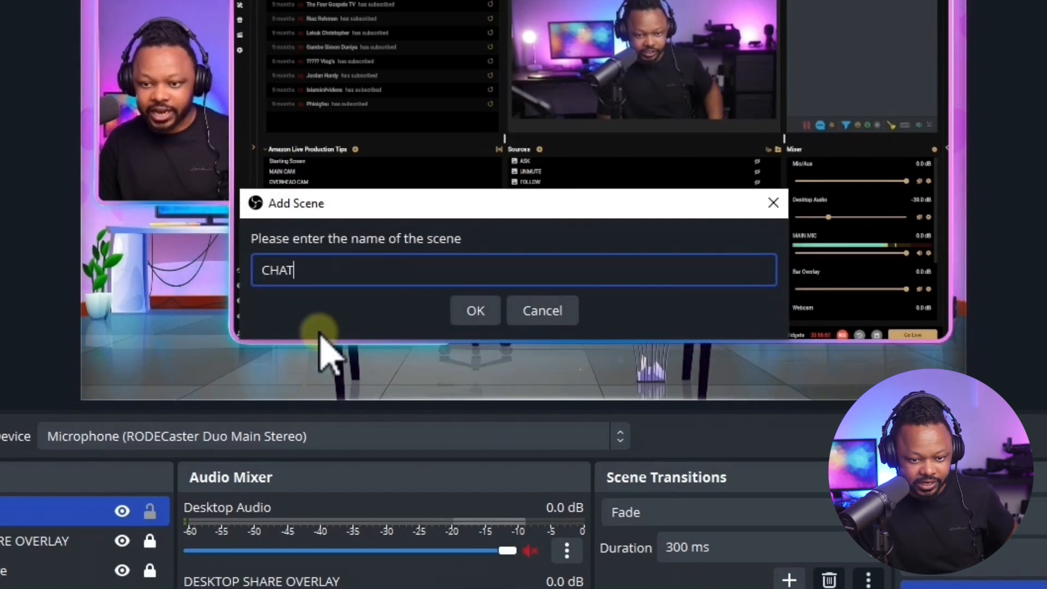
{"action": "key", "text": "BackSpace"}
{"action": "key", "text": "BackSpace"}
{"action": "key", "text": "BackSpace"}
{"action": "key", "text": "BackSpace"}
{"action": "type", "text": "CHAT SCREEN"}
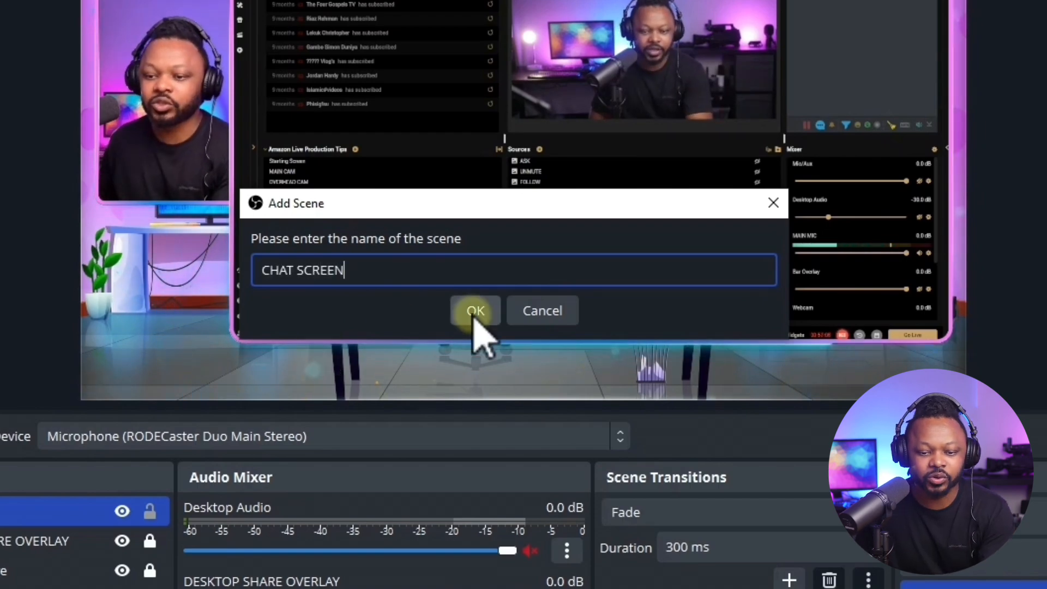
{"action": "left_click", "coordinate": [476, 311]}
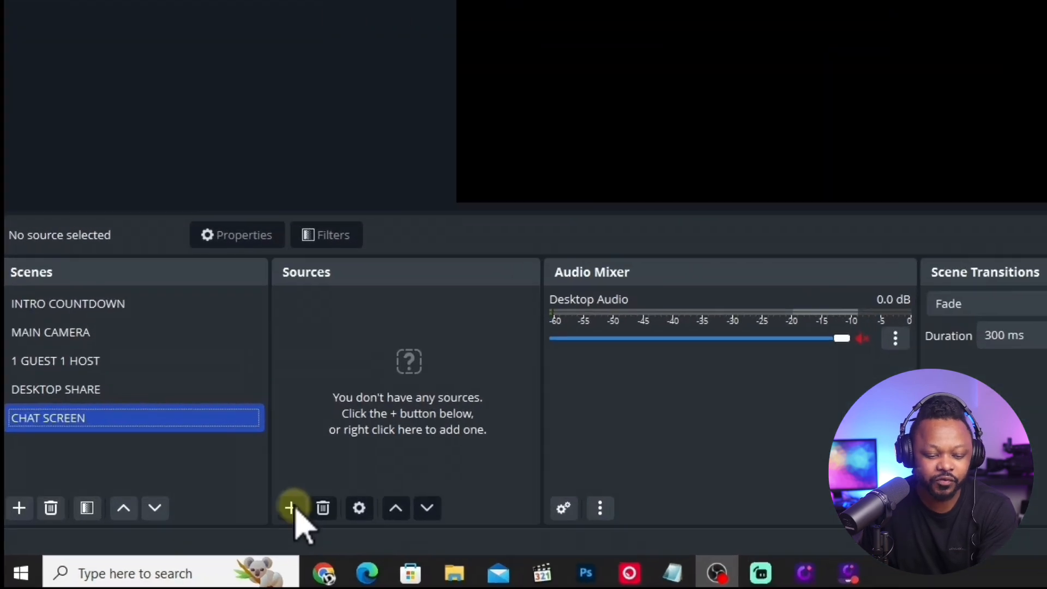
Add a new media source named CHAT SCREEN OVERLAY to the CHAT SCREEN scene.
{"action": "left_click", "coordinate": [179, 539]}
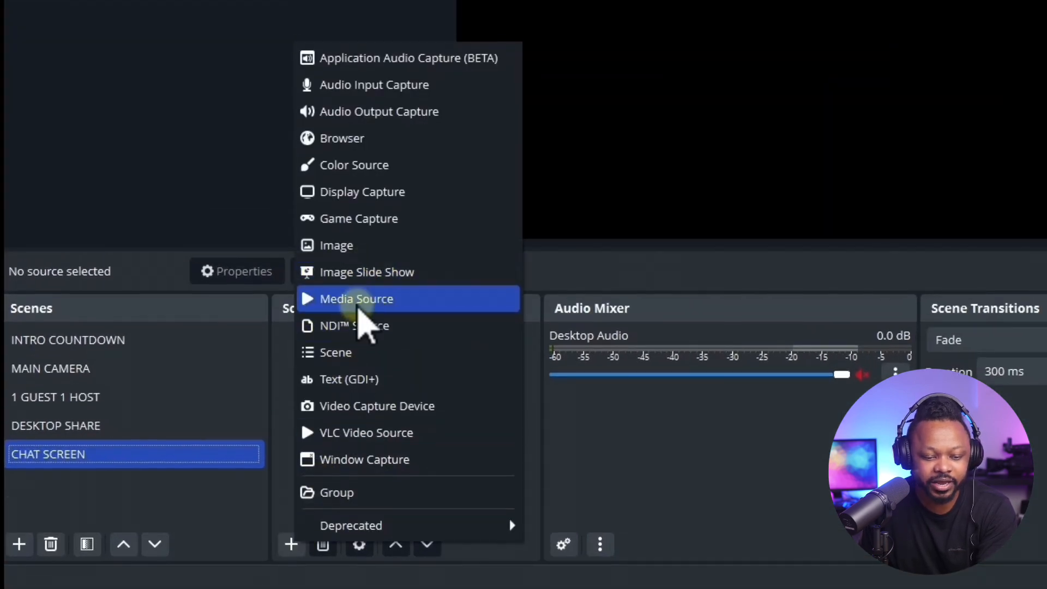
{"action": "left_click", "coordinate": [357, 306]}
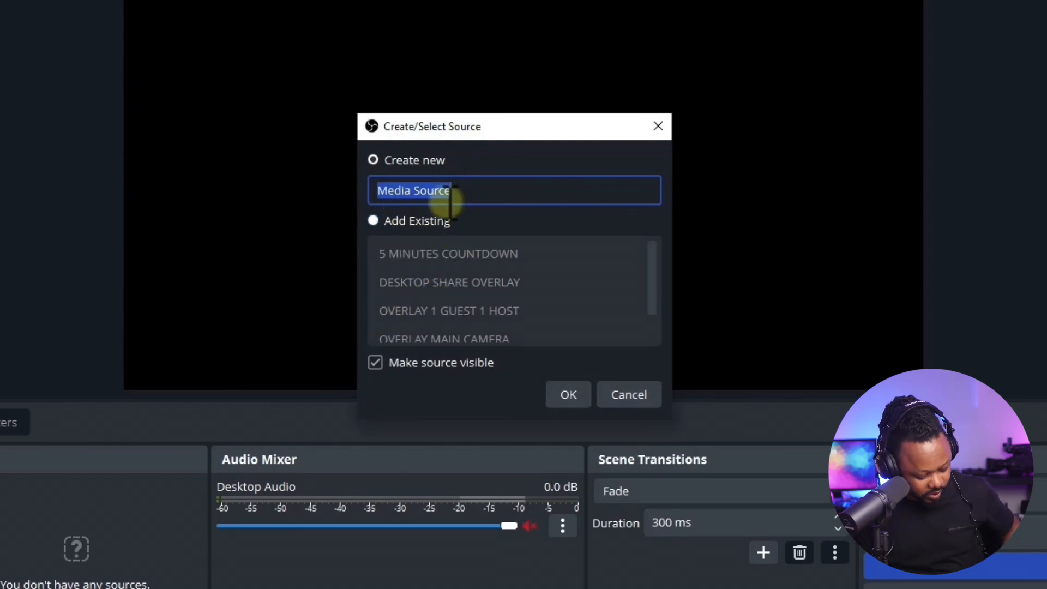
{"action": "type", "text": "CHAT SCRE"}
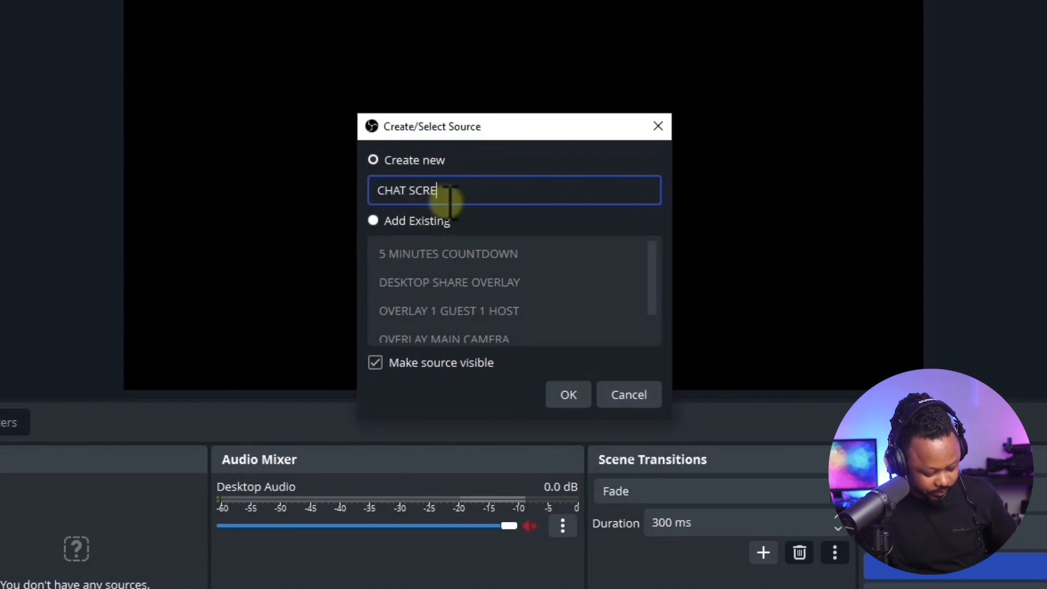
{"action": "type", "text": "EN OVERLAY"}
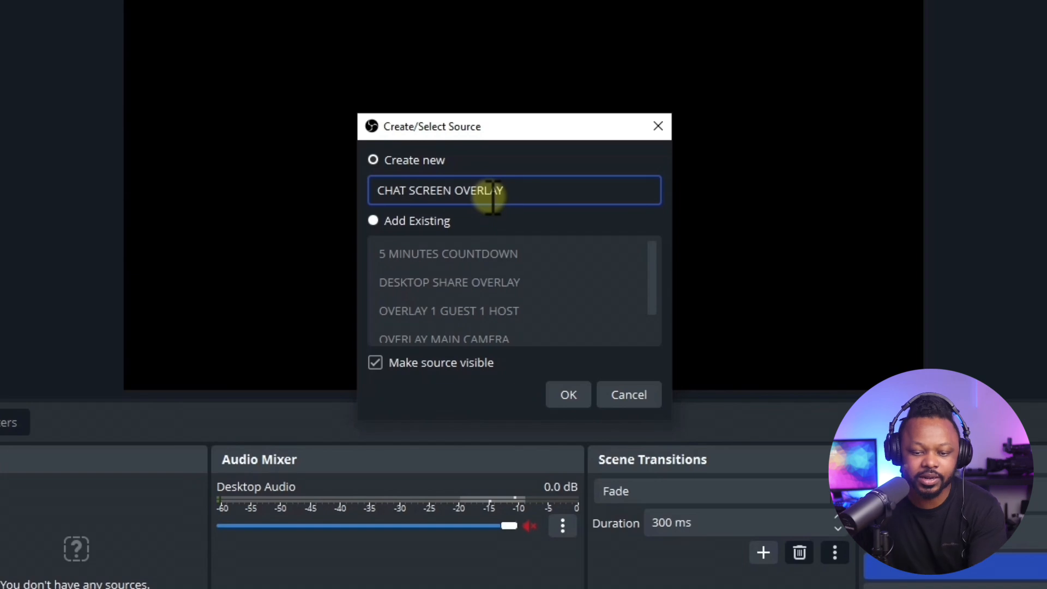
{"action": "left_click", "coordinate": [568, 399]}
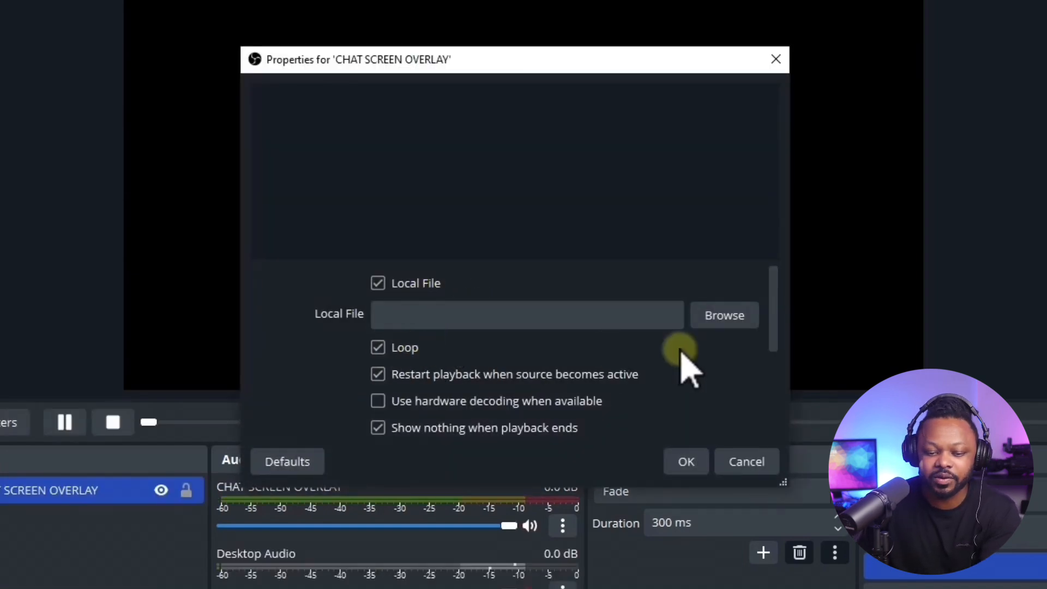
Load Hoopla-Deep-Blue-Chat.webm from the Chat Overalys folder into the CHAT SCREEN OVERLAY source and lock the source.
{"action": "left_click", "coordinate": [725, 318]}
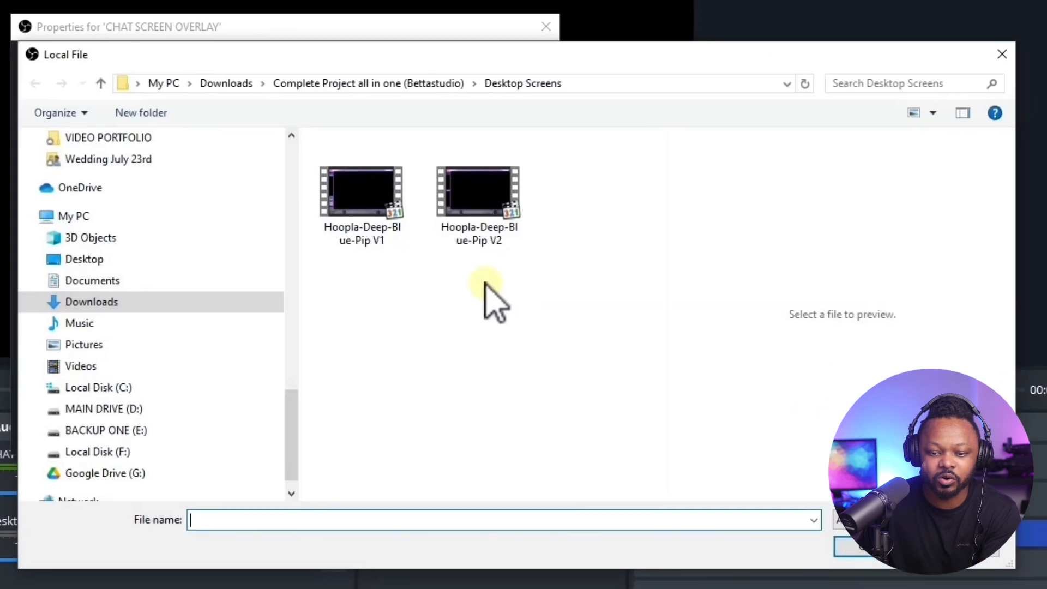
{"action": "left_click", "coordinate": [329, 84]}
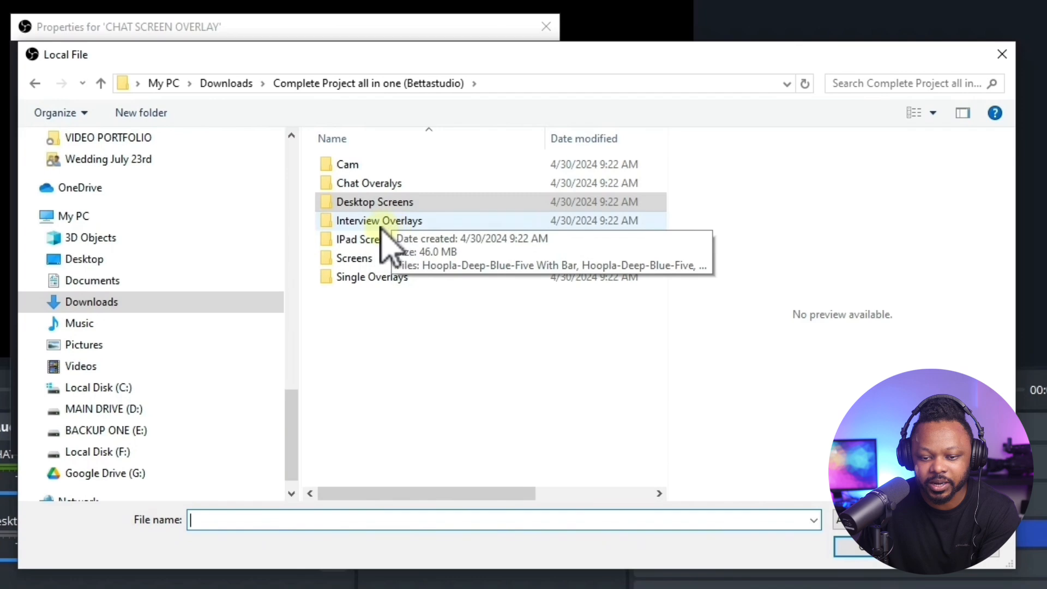
{"action": "double_click", "coordinate": [380, 183]}
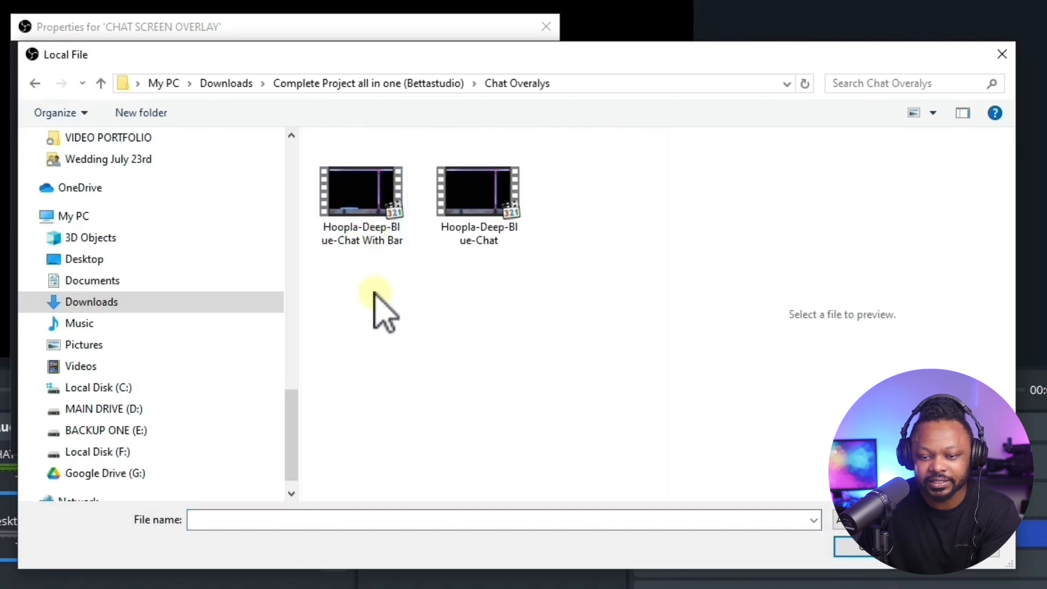
{"action": "left_click", "coordinate": [479, 207]}
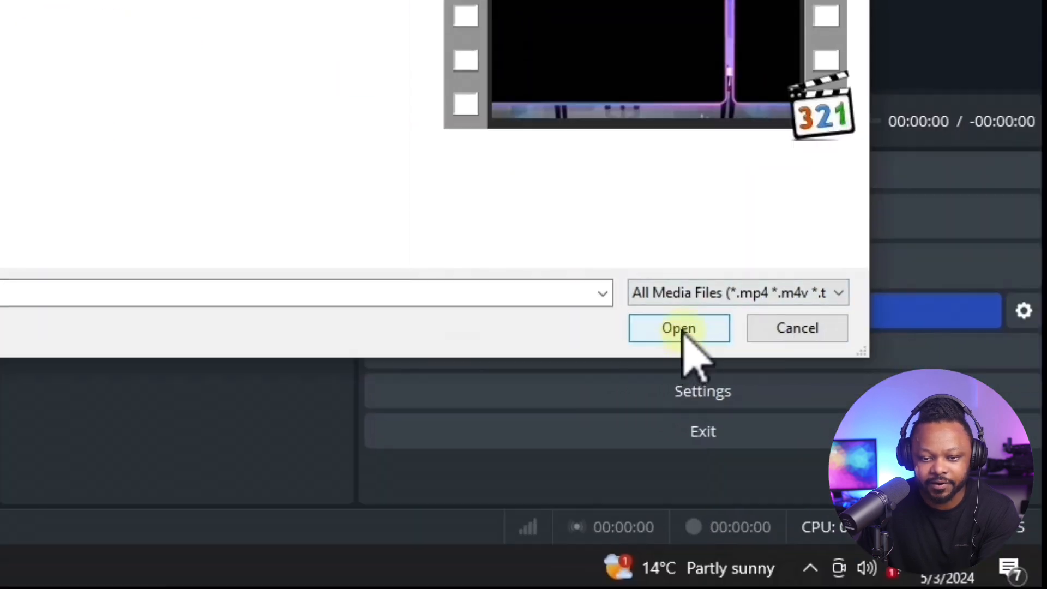
{"action": "left_click", "coordinate": [756, 413]}
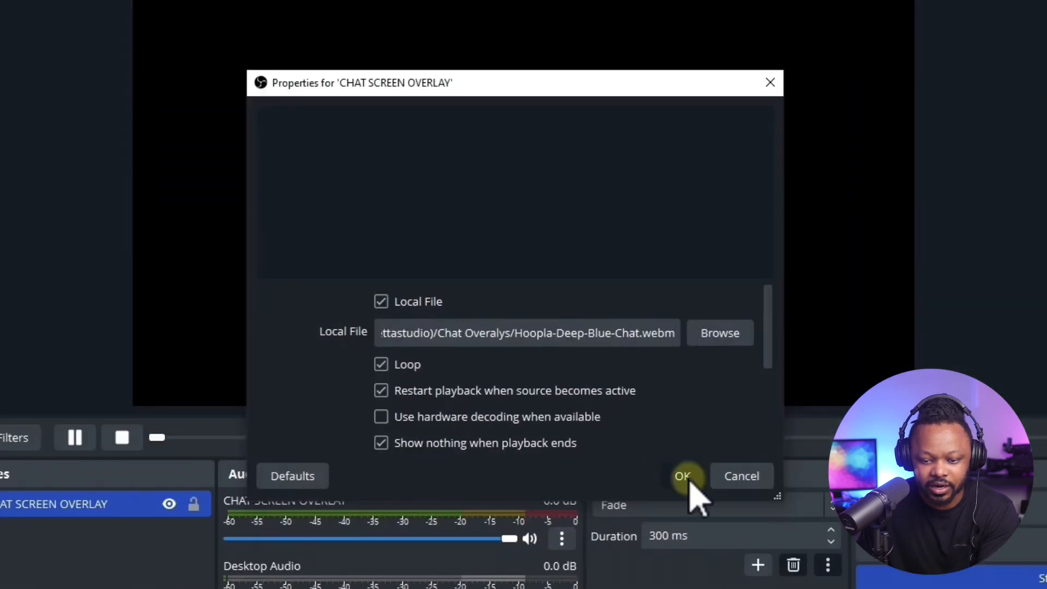
{"action": "left_click", "coordinate": [684, 477]}
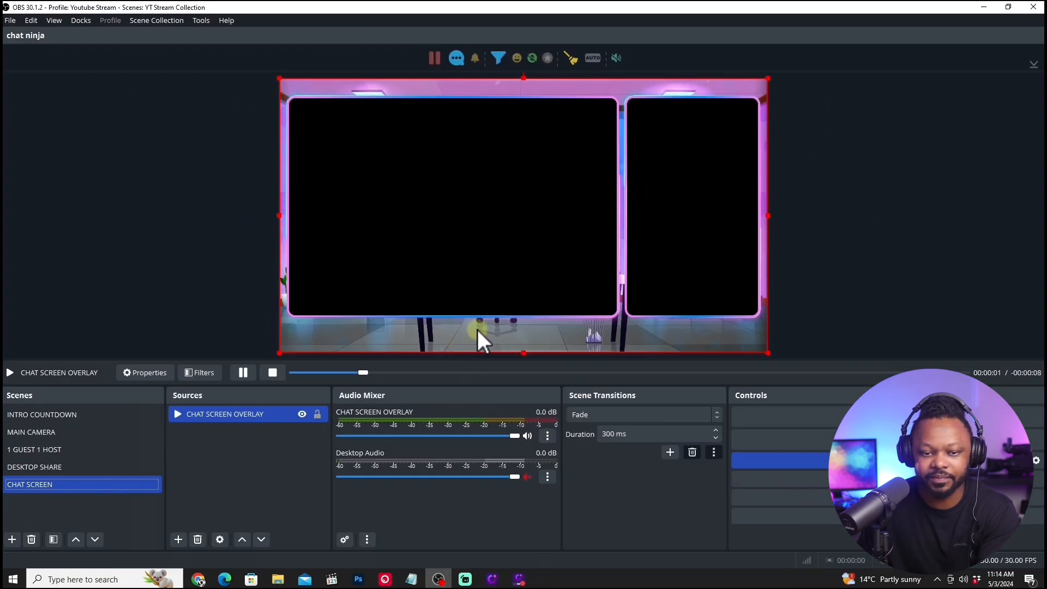
{"action": "left_click", "coordinate": [316, 415]}
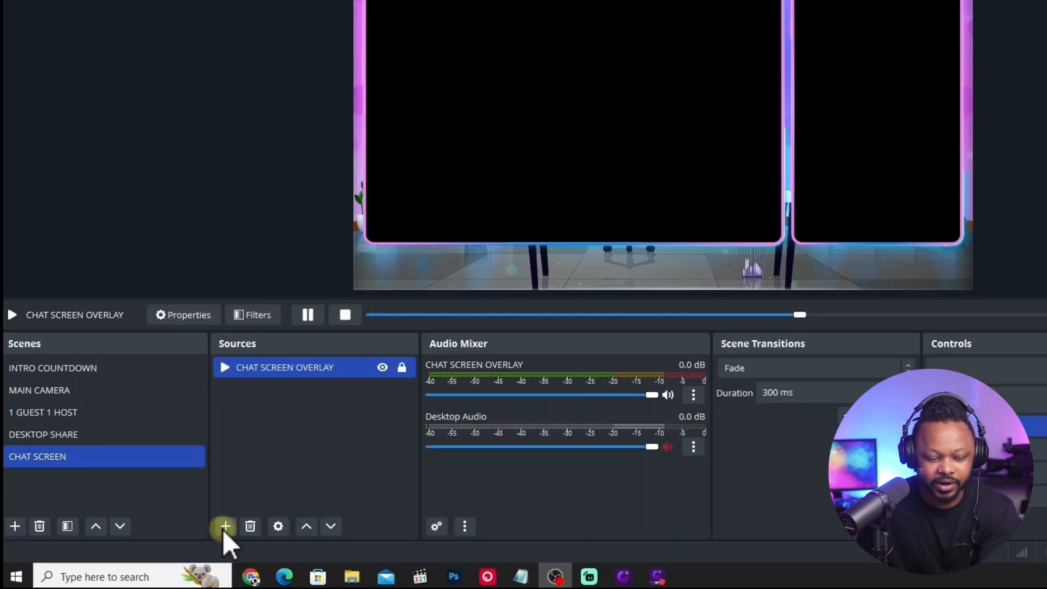
Add the existing TINY 2 video capture device as a source in the CHAT SCREEN scene.
{"action": "left_click", "coordinate": [178, 539]}
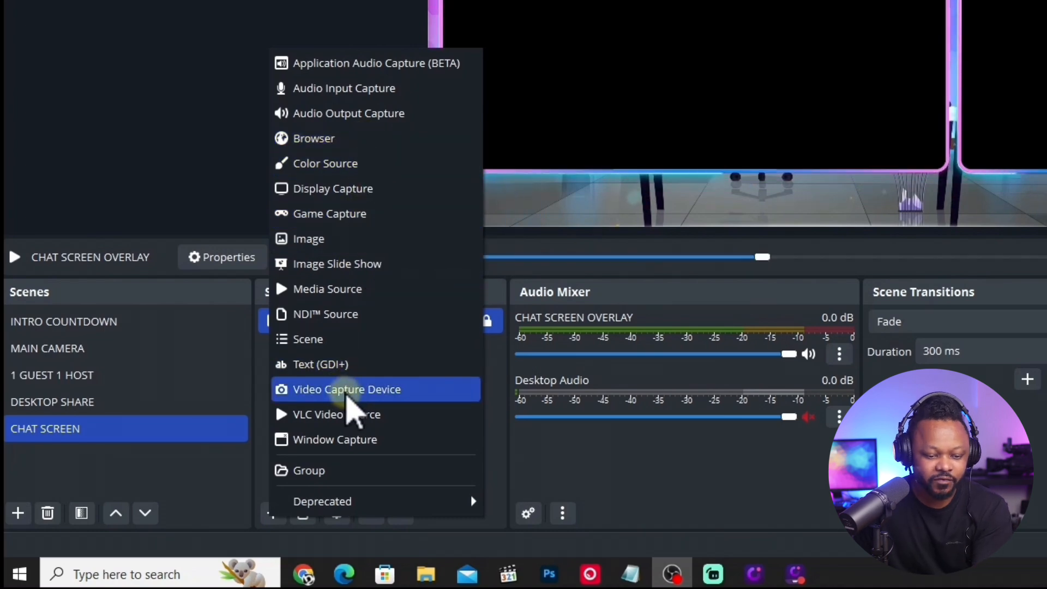
{"action": "left_click", "coordinate": [347, 396]}
{"action": "left_click", "coordinate": [666, 70]}
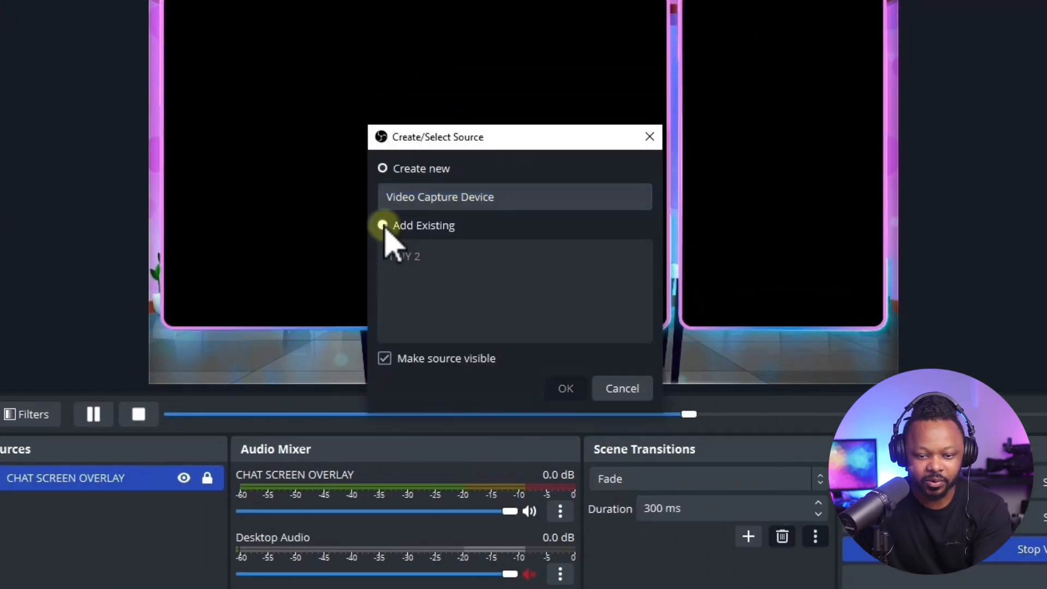
{"action": "left_click", "coordinate": [688, 99]}
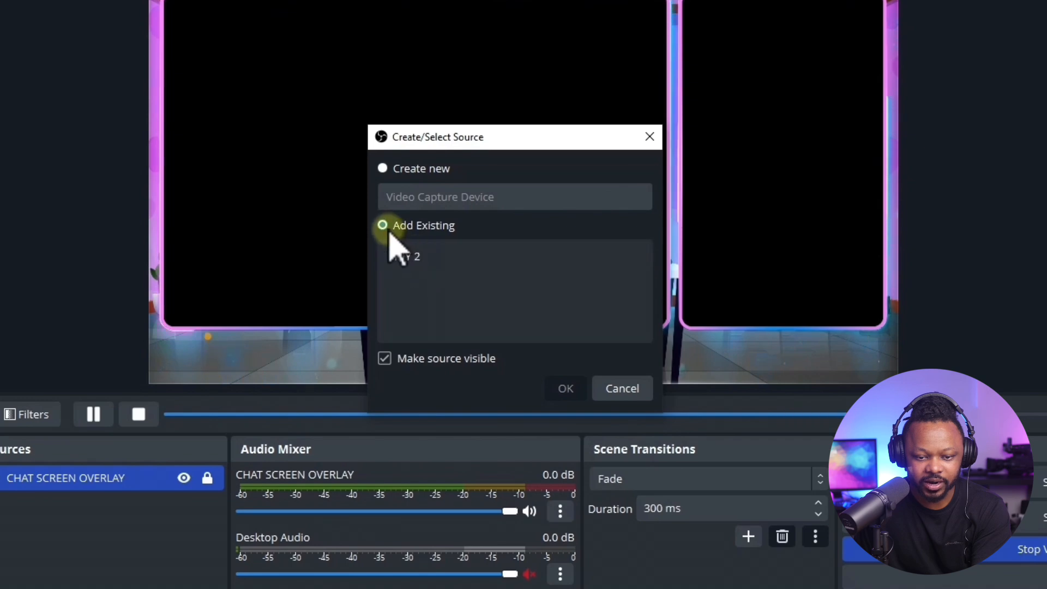
{"action": "left_click", "coordinate": [394, 226]}
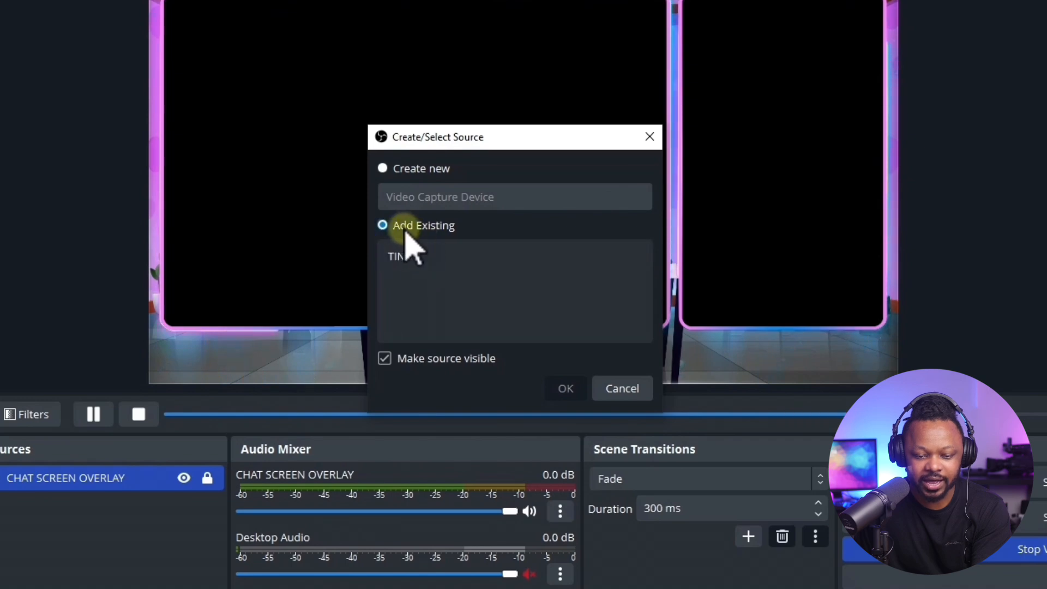
{"action": "left_click", "coordinate": [410, 257]}
{"action": "left_click", "coordinate": [565, 389]}
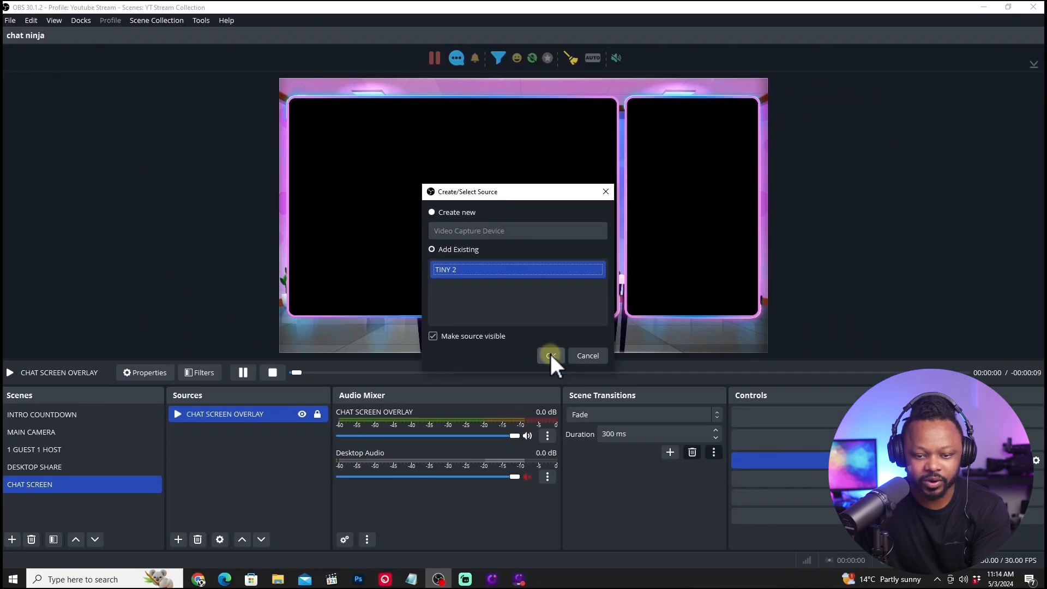
Place the TINY 2 source beneath CHAT SCREEN OVERLAY and scale it to fill the height of the overlay's large frame.
{"action": "left_click_drag", "start_coordinate": [232, 414], "coordinate": [233, 436]}
{"action": "left_click_drag", "start_coordinate": [768, 216], "coordinate": [633, 220]}
{"action": "left_click_drag", "start_coordinate": [481, 206], "coordinate": [484, 234]}
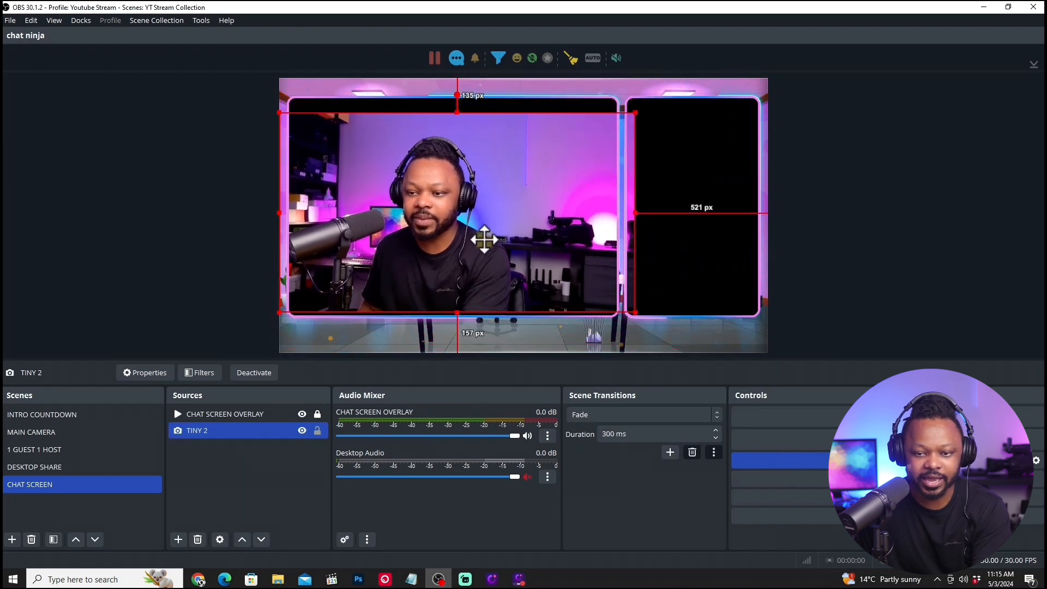
{"action": "left_click_drag", "start_coordinate": [458, 112], "coordinate": [460, 93]}
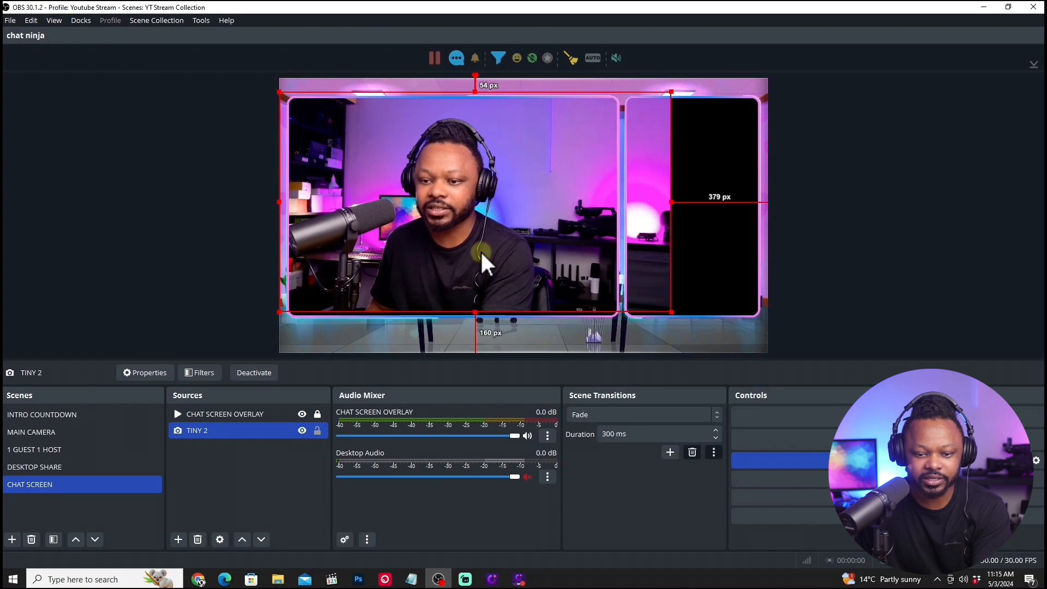
{"action": "left_click_drag", "start_coordinate": [480, 250], "coordinate": [481, 252]}
{"action": "left_click_drag", "start_coordinate": [475, 315], "coordinate": [475, 319]}
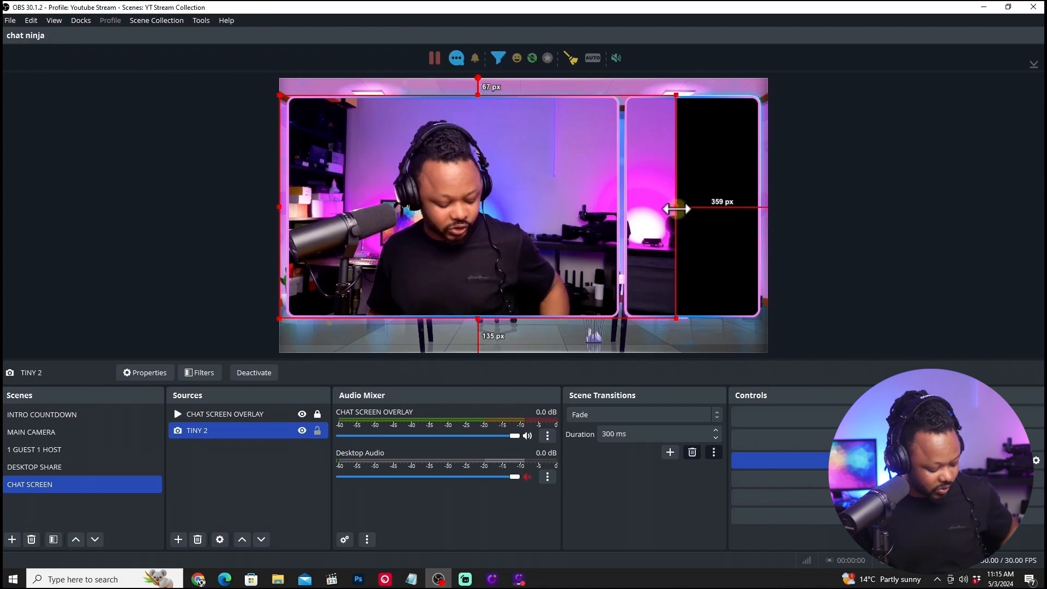
Crop the TINY 2 camera's right and left edges to fit the overlay's large frame, leaving the chat frame empty.
{"action": "left_click_drag", "start_coordinate": [677, 208], "coordinate": [625, 205]}
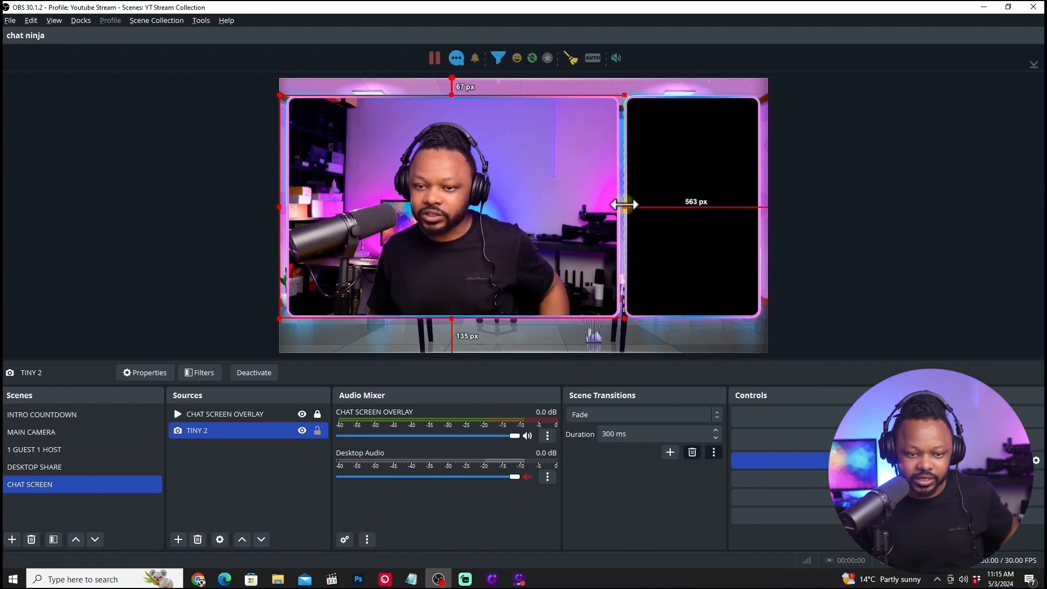
{"action": "left_click_drag", "start_coordinate": [279, 206], "coordinate": [282, 206]}
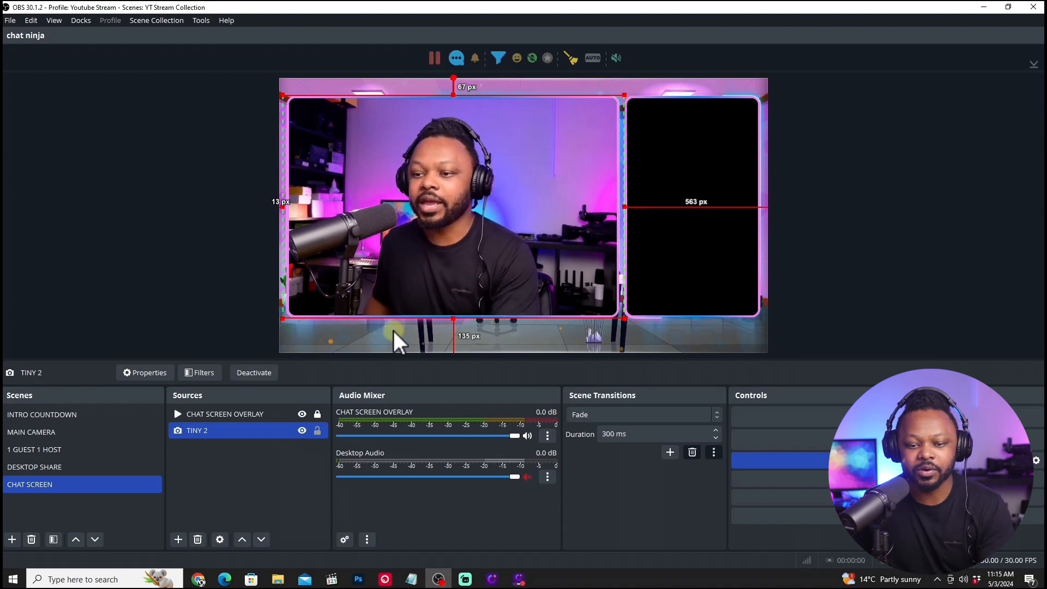
{"action": "left_click", "coordinate": [735, 231]}
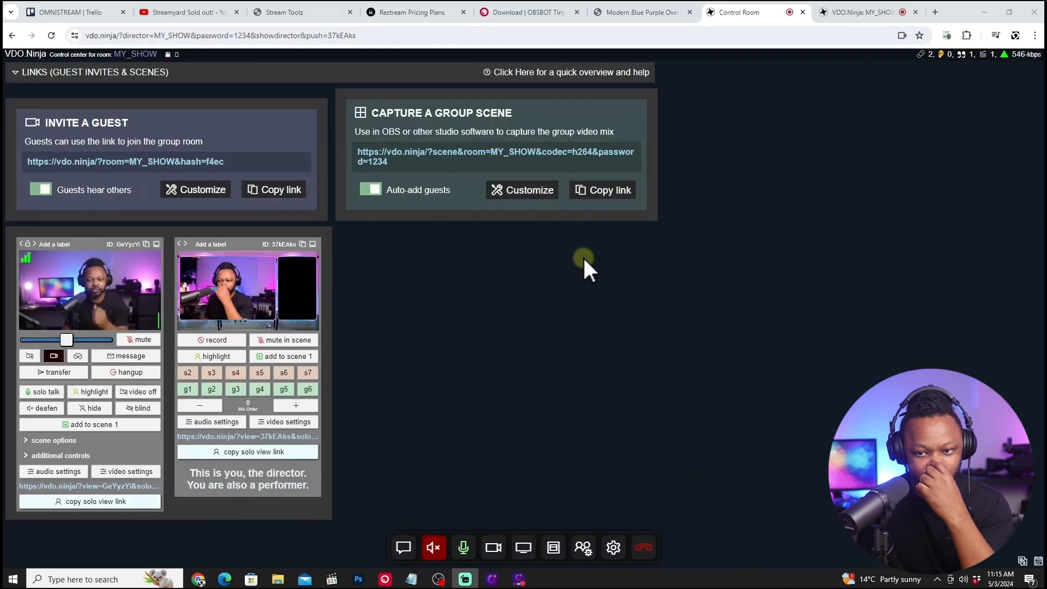
Switch to Chrome, open a new tab and view the Social Stream Ninja extension's options.
{"action": "mouse_move", "coordinate": [867, 12]}
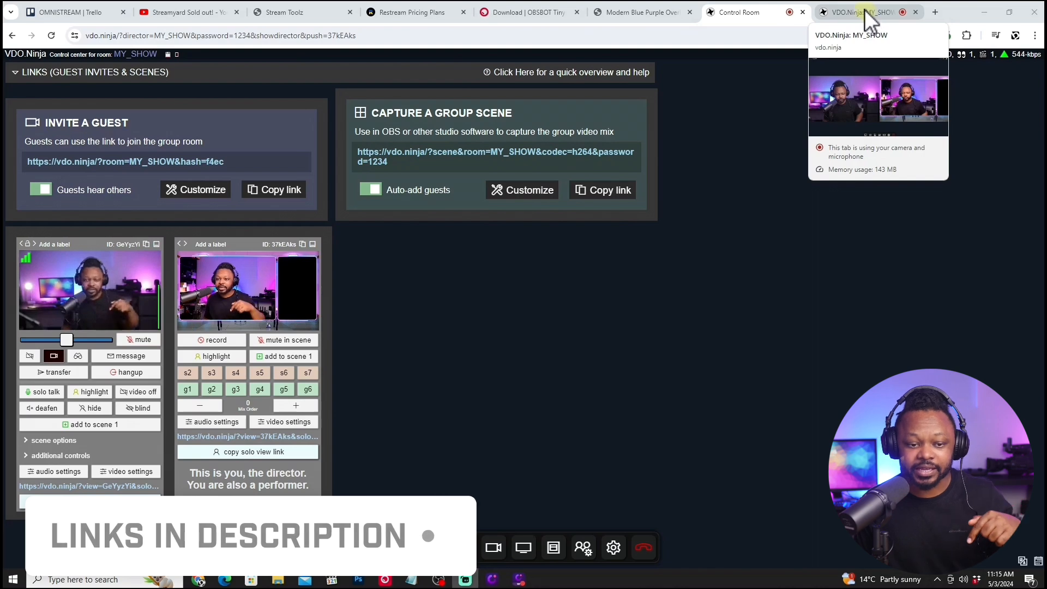
{"action": "left_click", "coordinate": [865, 10]}
{"action": "left_click", "coordinate": [935, 11]}
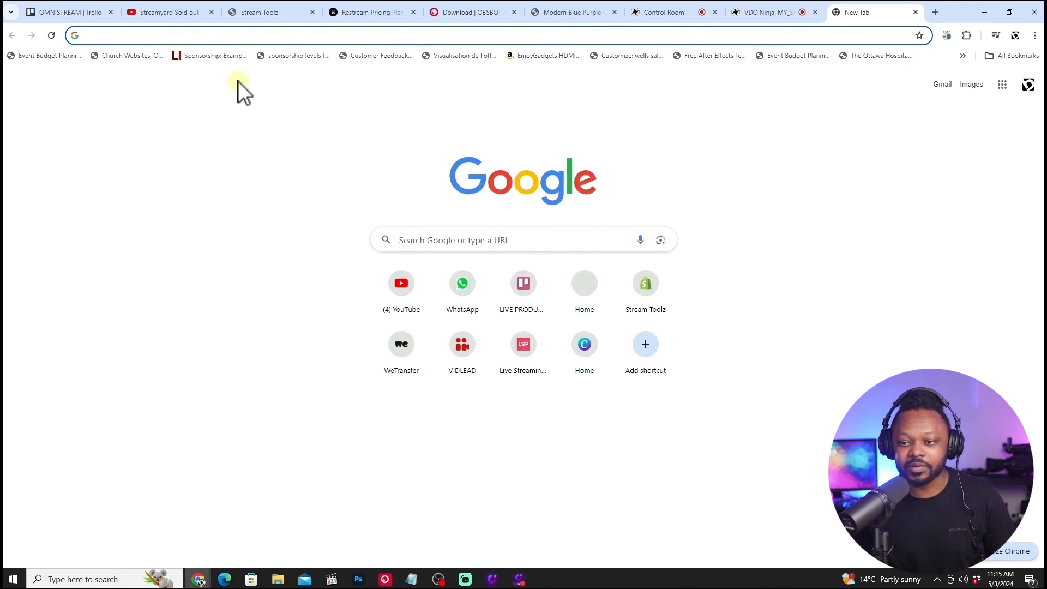
{"action": "left_click", "coordinate": [945, 33]}
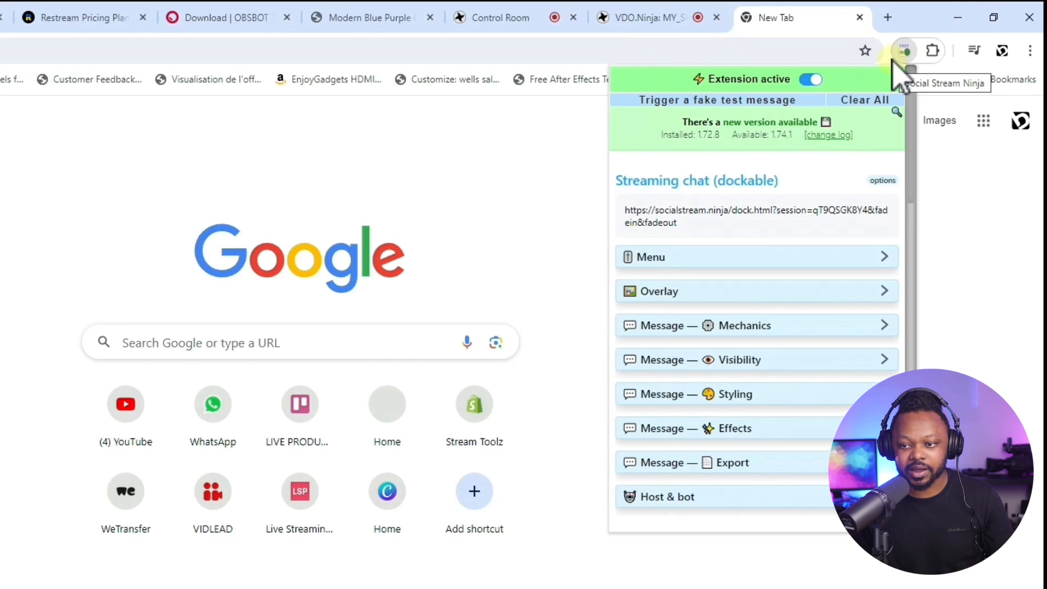
Search Google for "social stream ninja" and open the social_stream repository on GitHub.
{"action": "left_click", "coordinate": [92, 39]}
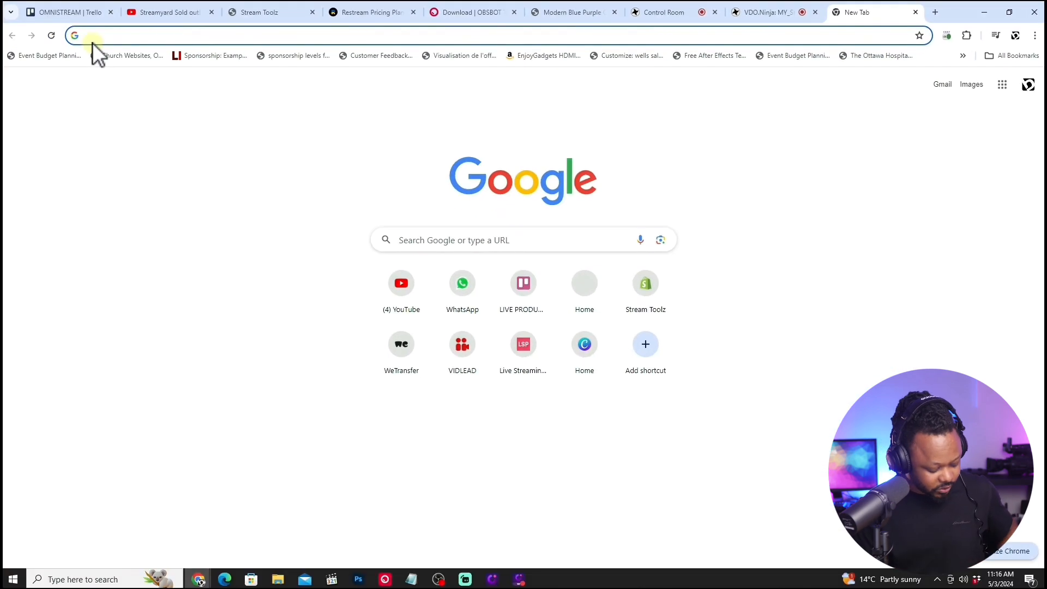
{"action": "type", "text": "social strea"}
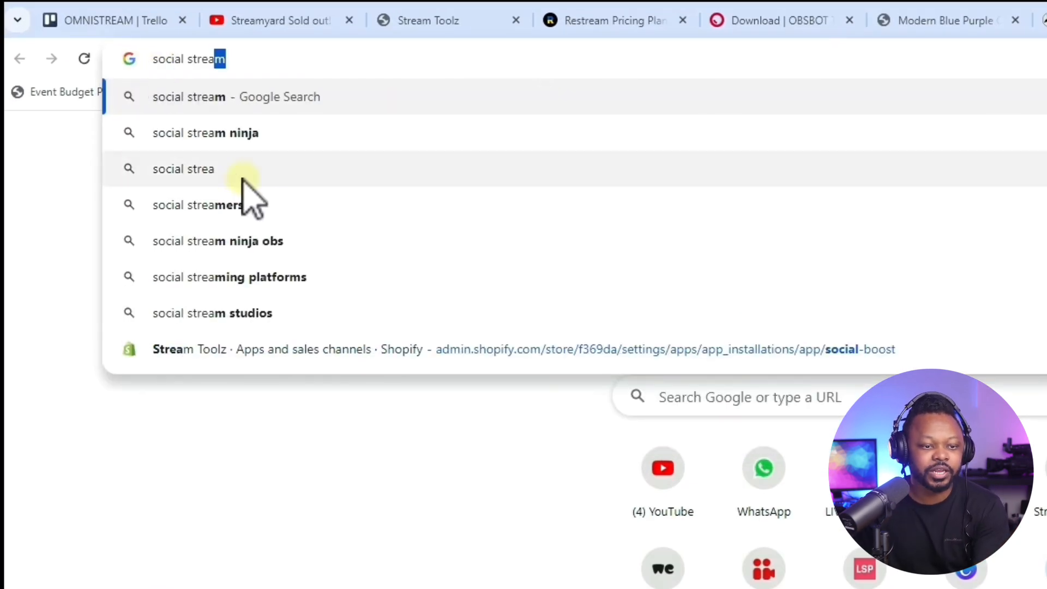
{"action": "left_click", "coordinate": [261, 137]}
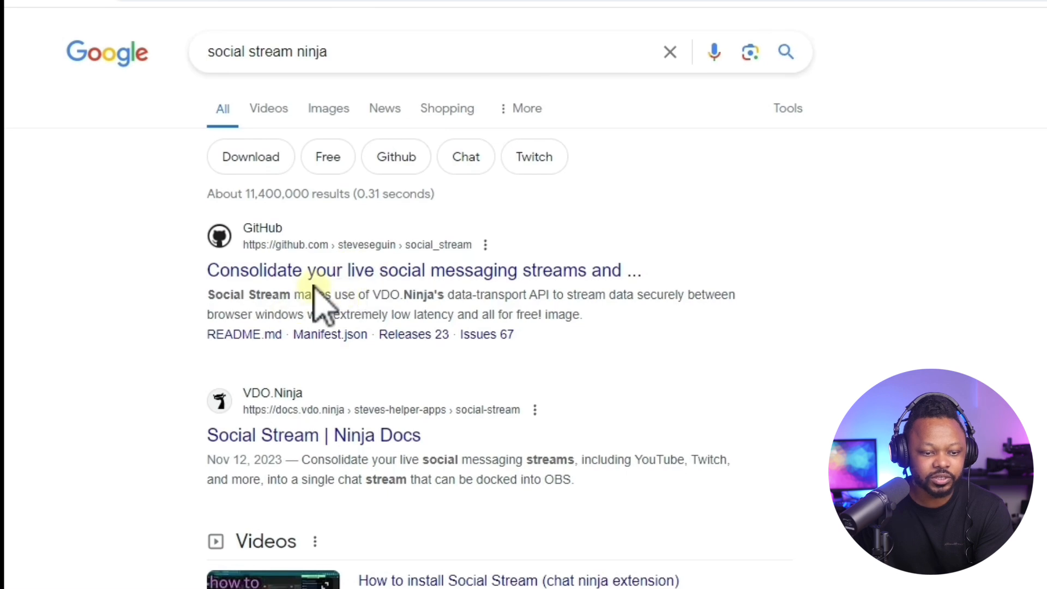
{"action": "left_click", "coordinate": [323, 271]}
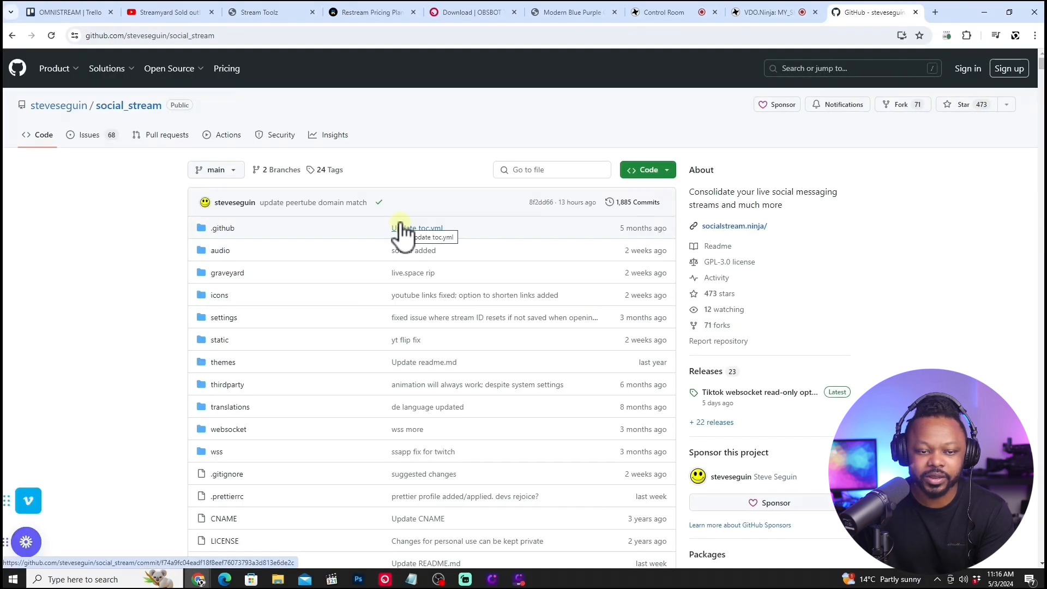
Look through the social_stream repository's file list and show its code download options.
{"action": "scroll", "coordinate": [378, 386], "scroll_direction": "down", "scroll_amount": 20}
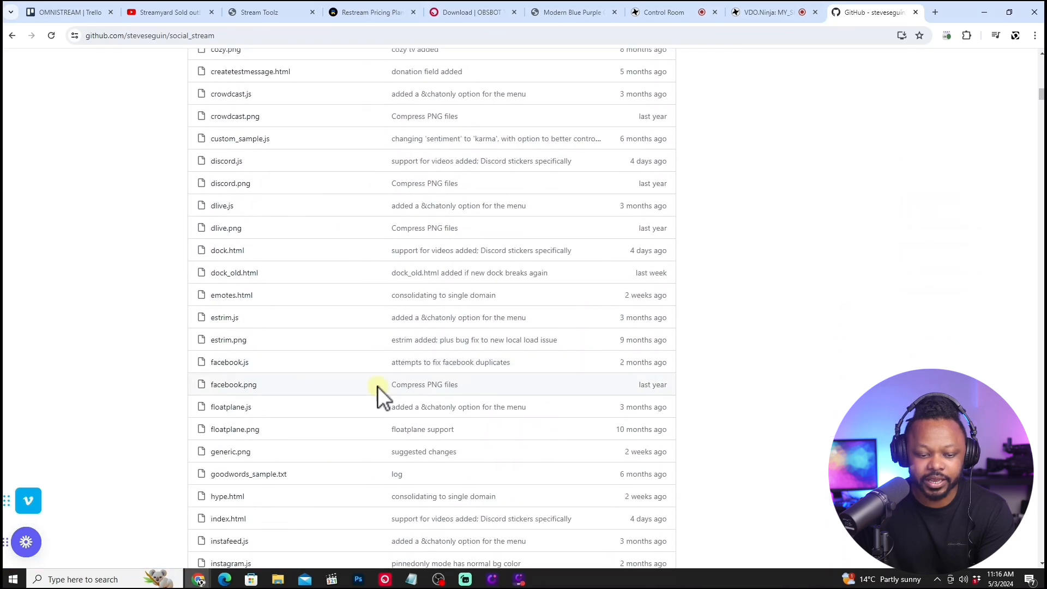
{"action": "scroll", "coordinate": [378, 386], "scroll_direction": "down", "scroll_amount": 15}
{"action": "scroll", "coordinate": [380, 388], "scroll_direction": "up", "scroll_amount": 12}
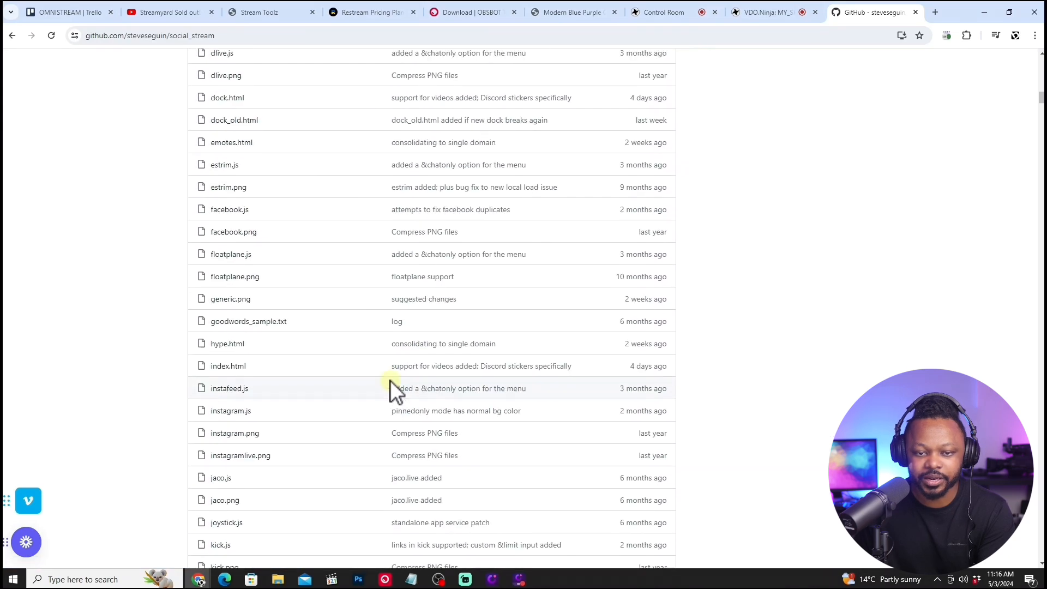
{"action": "scroll", "coordinate": [391, 381], "scroll_direction": "up", "scroll_amount": 15}
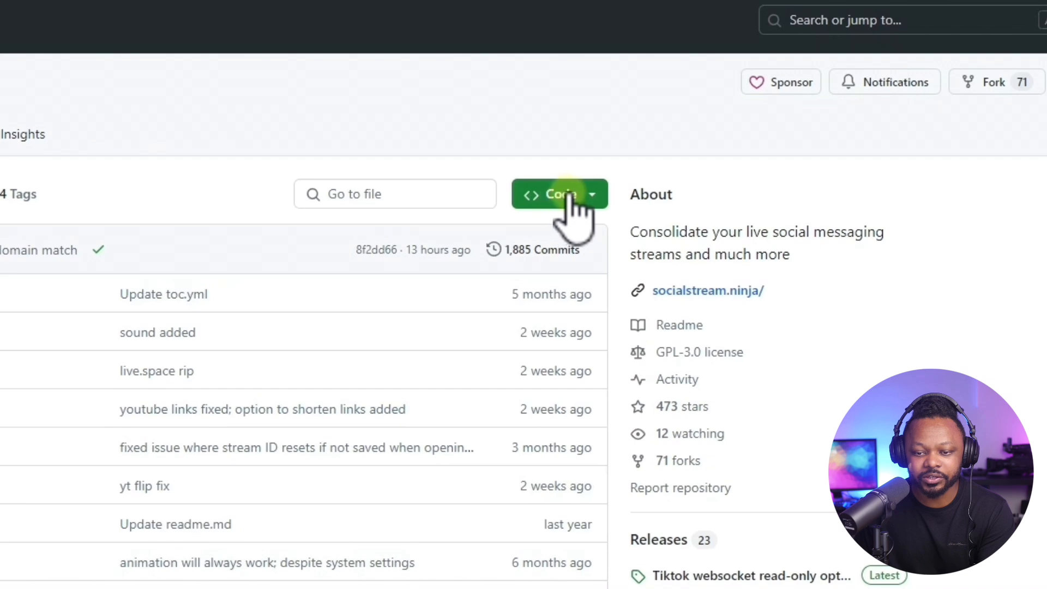
{"action": "left_click", "coordinate": [570, 198]}
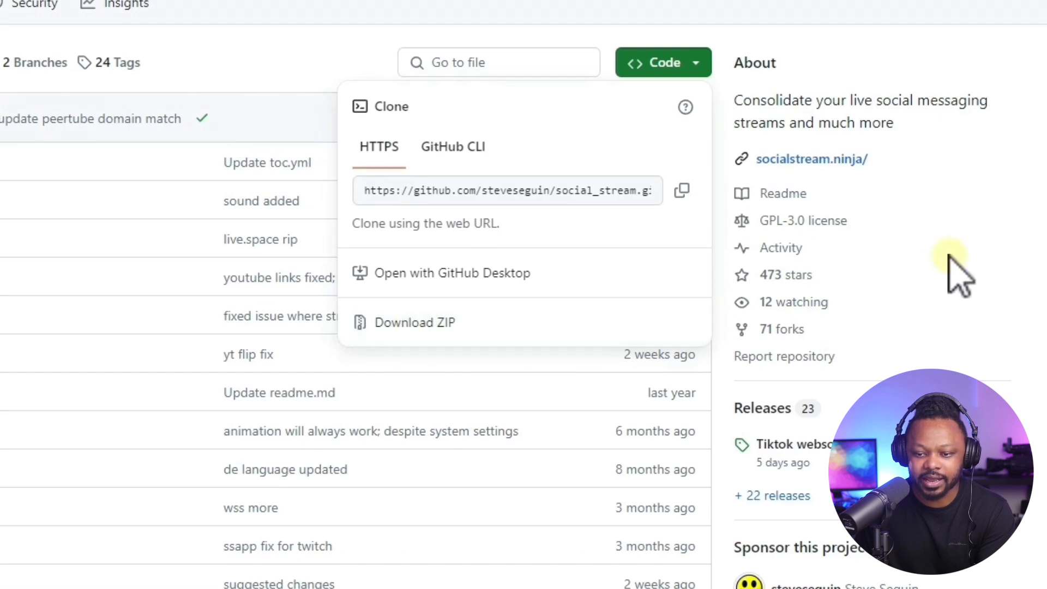
View the socialstream.ninja landing page linked from the repository, close it and return to the repository.
{"action": "left_click", "coordinate": [852, 161]}
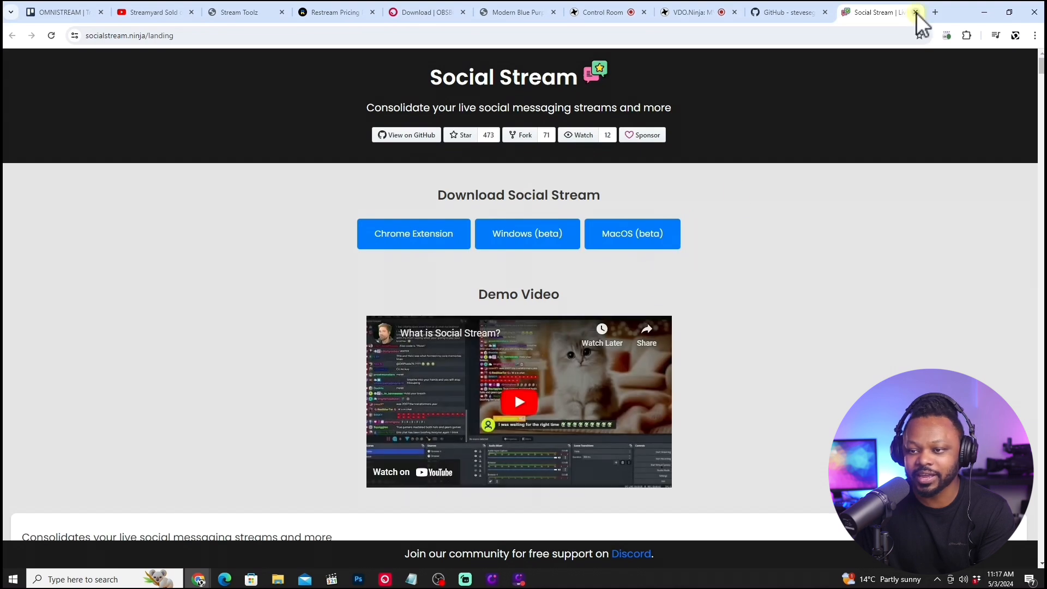
{"action": "left_click", "coordinate": [916, 12]}
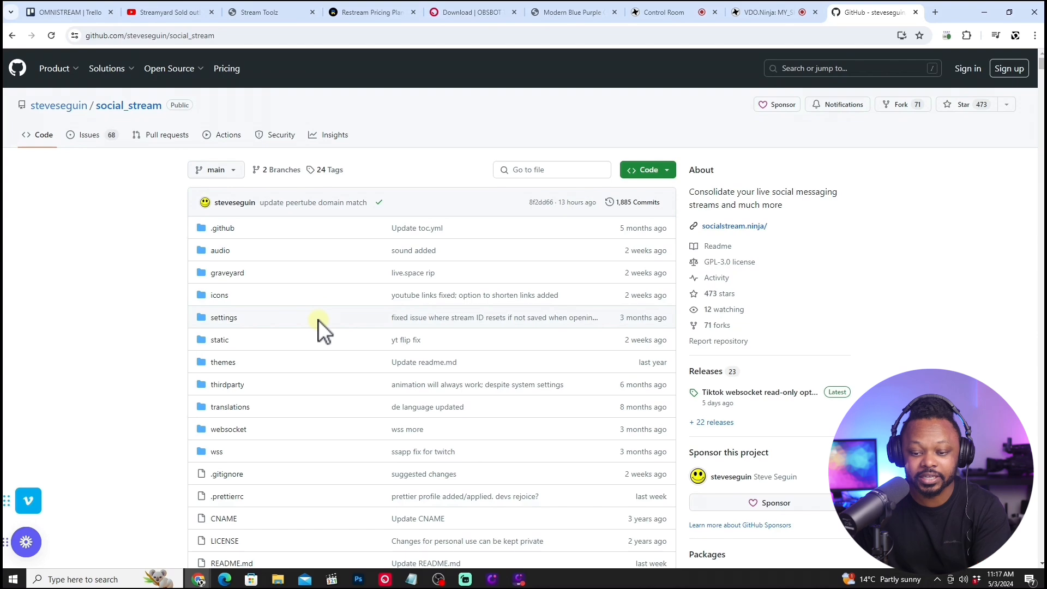
{"action": "scroll", "coordinate": [312, 318], "scroll_direction": "down", "scroll_amount": 4}
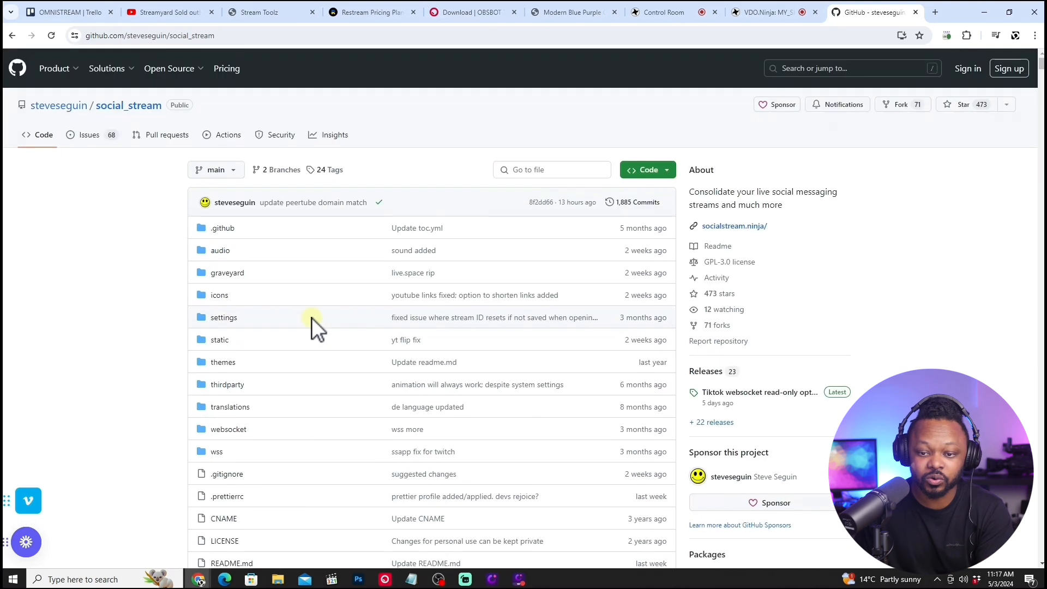
Extract the social_stream-main (18) archive in the Downloads folder and put the file window away.
{"action": "right_click", "coordinate": [278, 579]}
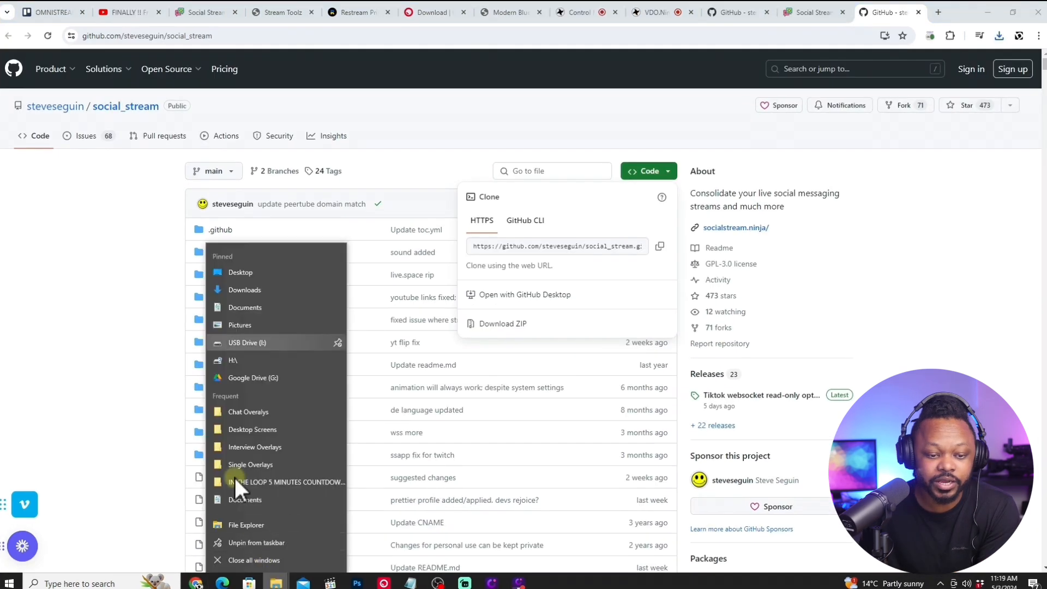
{"action": "left_click", "coordinate": [297, 291]}
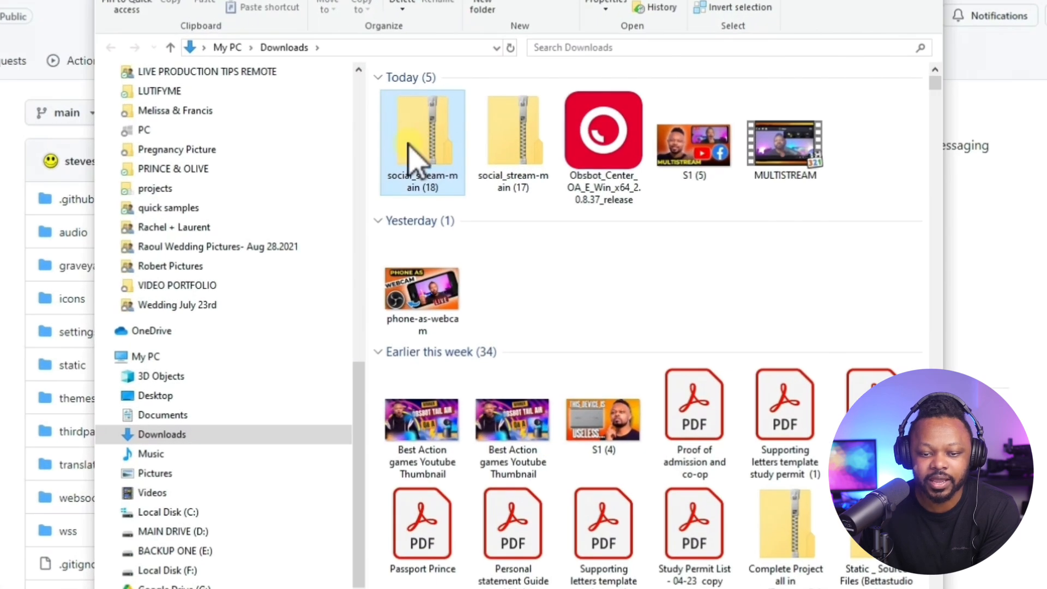
{"action": "right_click", "coordinate": [408, 142]}
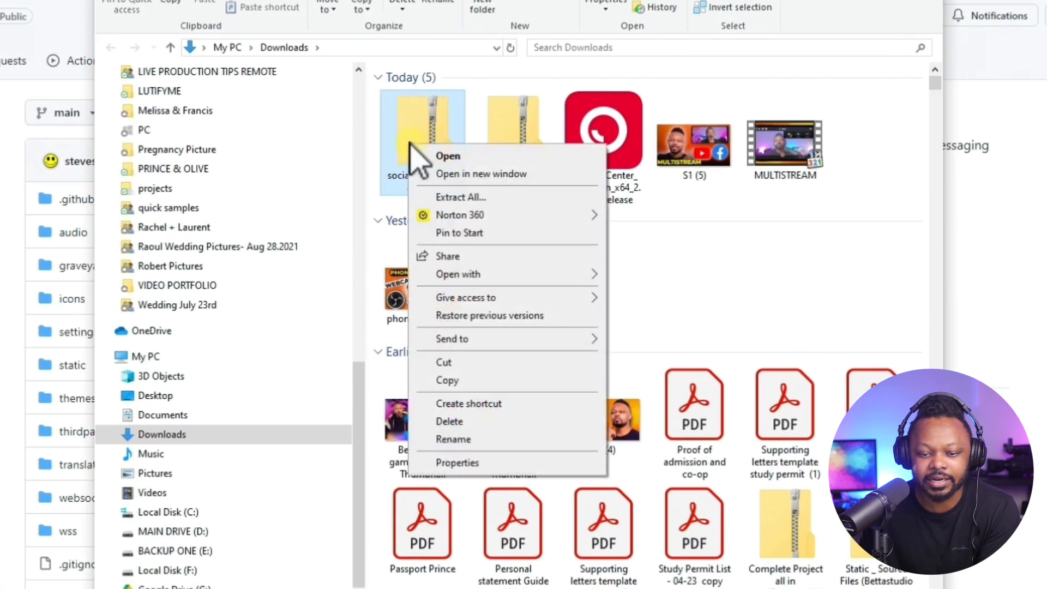
{"action": "left_click", "coordinate": [465, 199]}
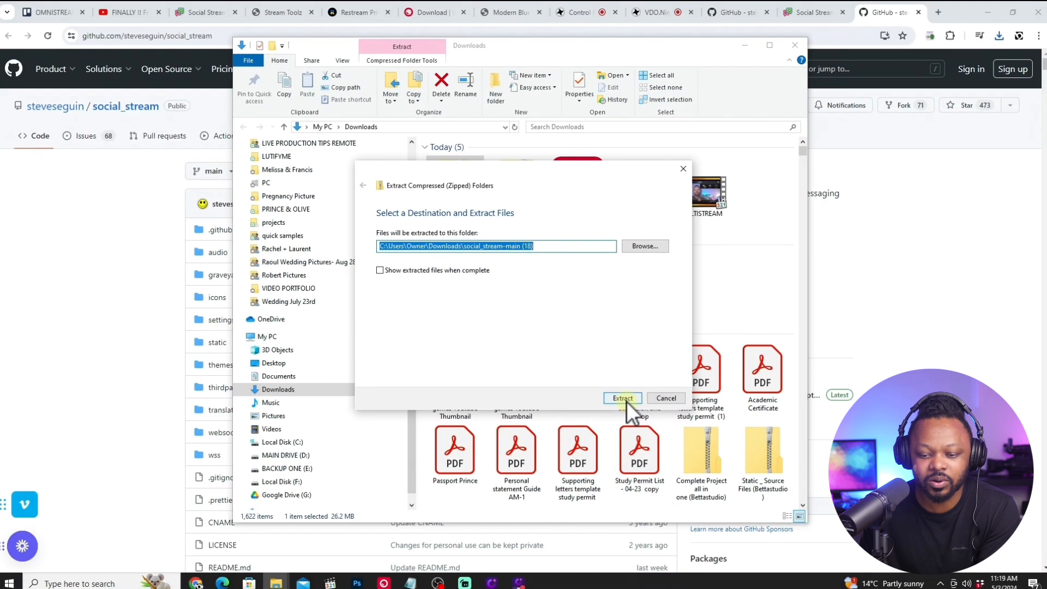
{"action": "left_click", "coordinate": [627, 401]}
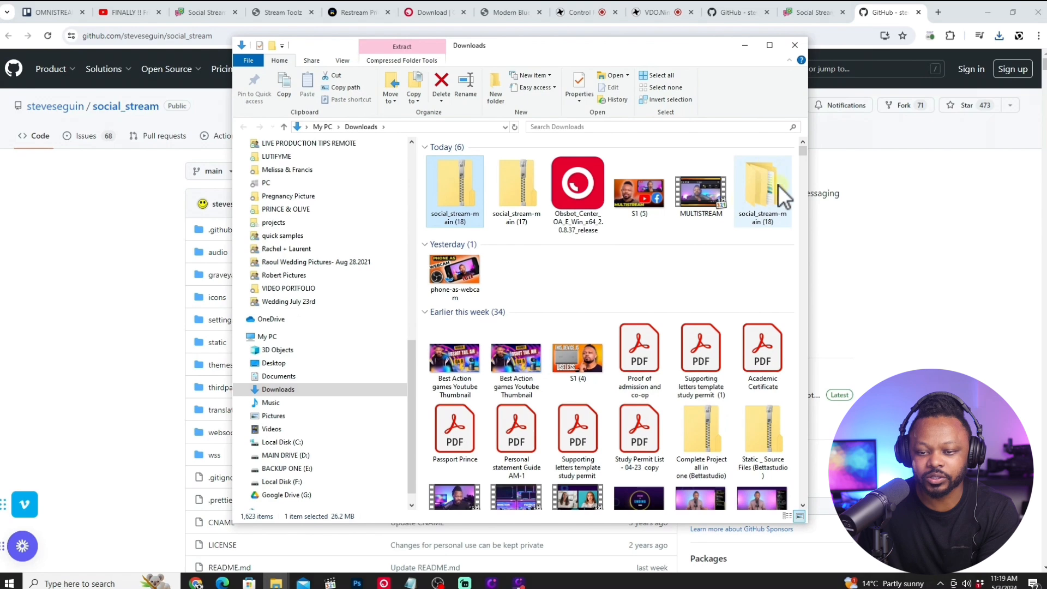
{"action": "left_click", "coordinate": [746, 46]}
Switch to OBS to check the CHAT SCREEN scene's sources and return to the repository in Chrome.
{"action": "left_click", "coordinate": [568, 129]}
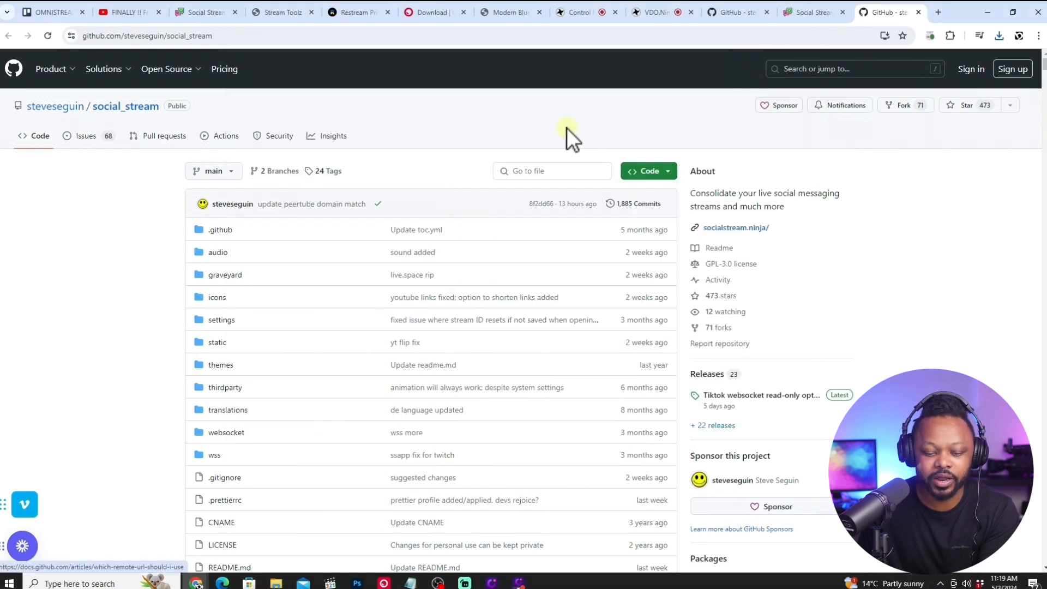
{"action": "left_click", "coordinate": [438, 583]}
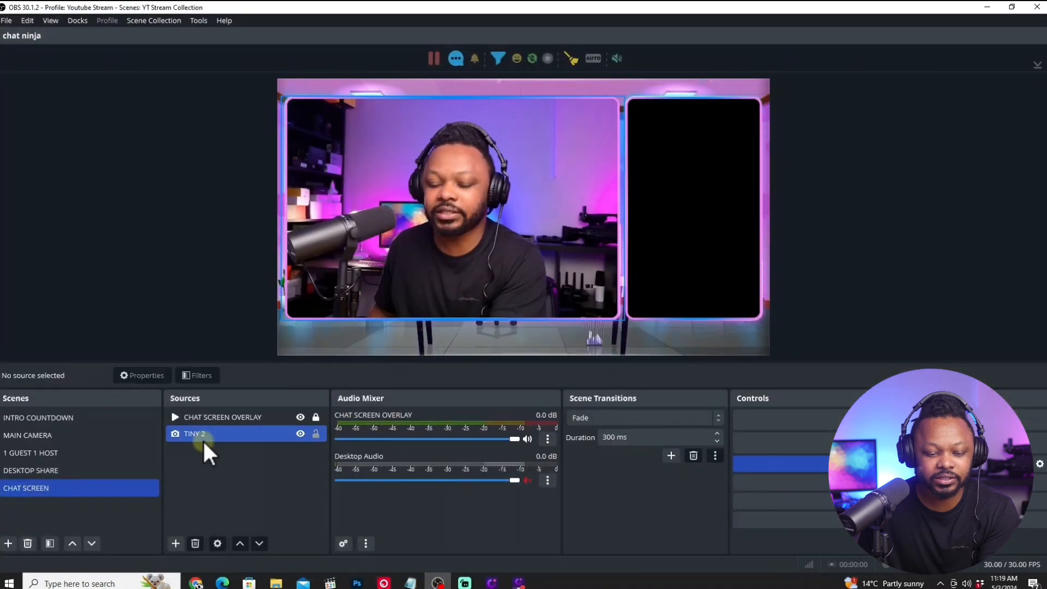
{"action": "left_click", "coordinate": [987, 6]}
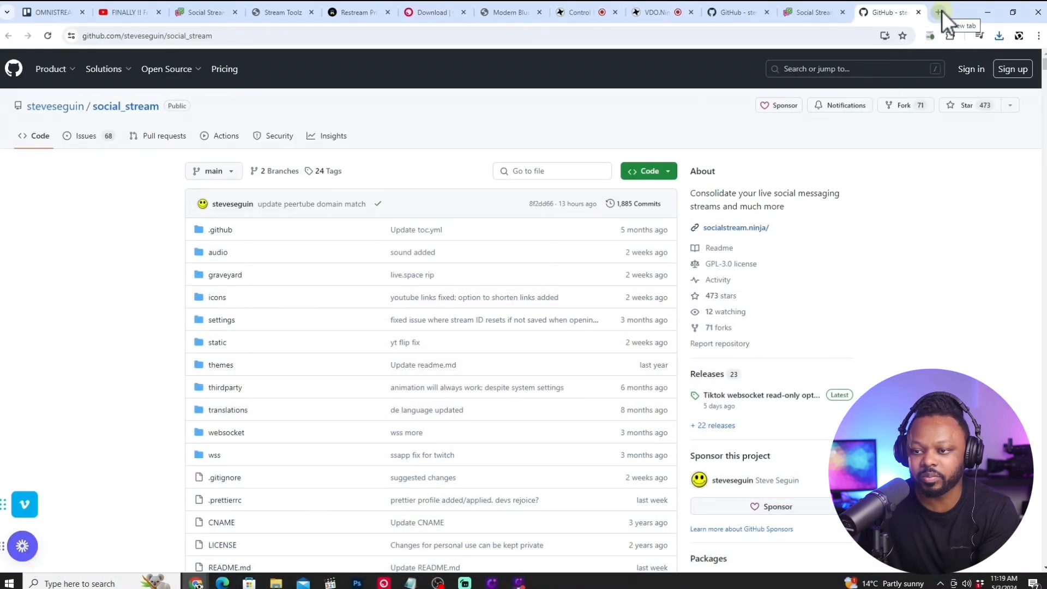
Open Chrome's extension management page and turn Developer mode off.
{"action": "left_click", "coordinate": [932, 35]}
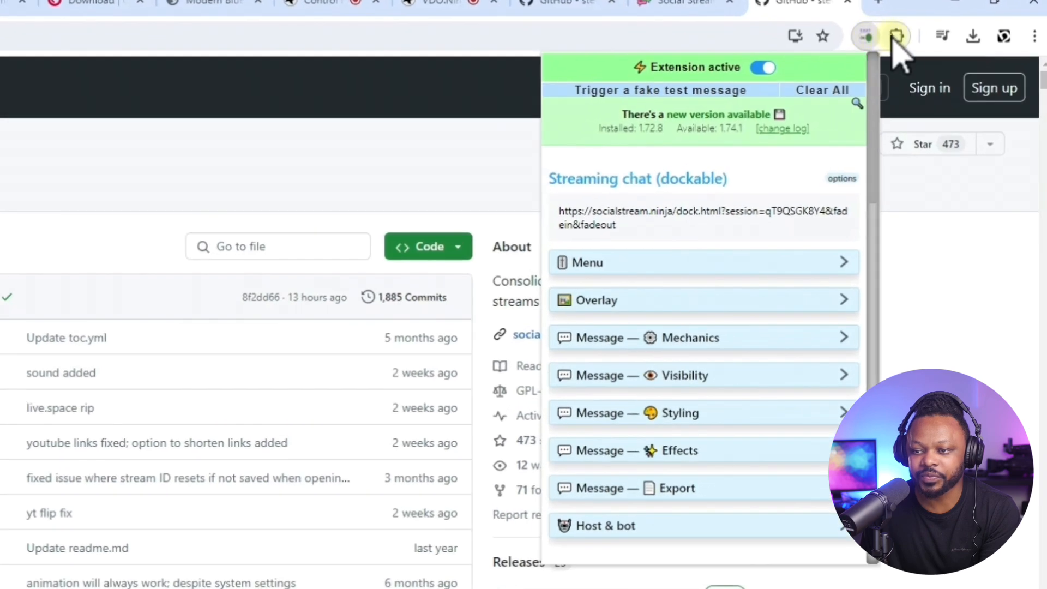
{"action": "left_click", "coordinate": [897, 38]}
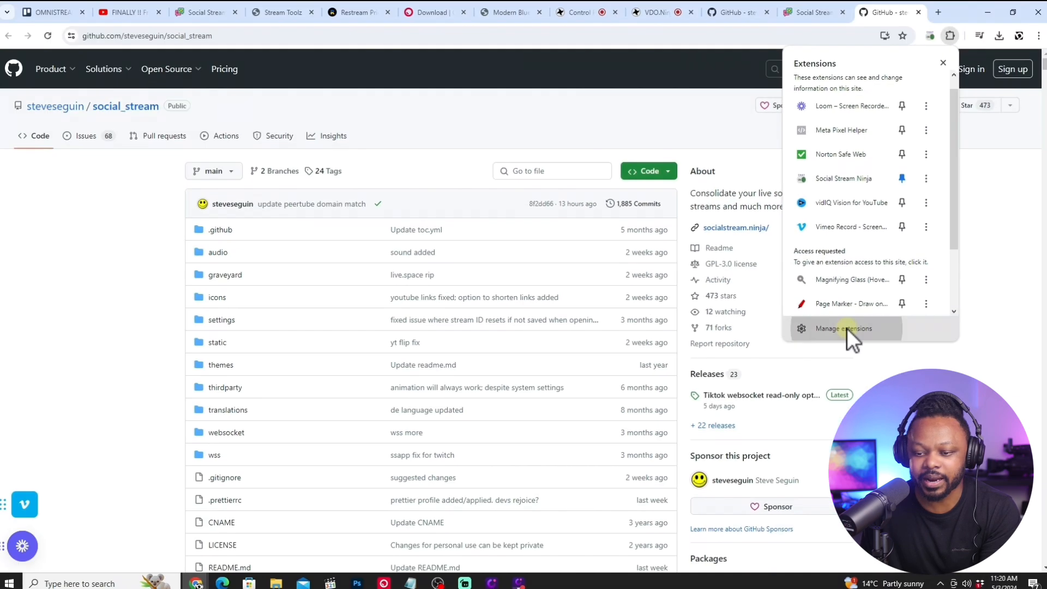
{"action": "left_click", "coordinate": [736, 337]}
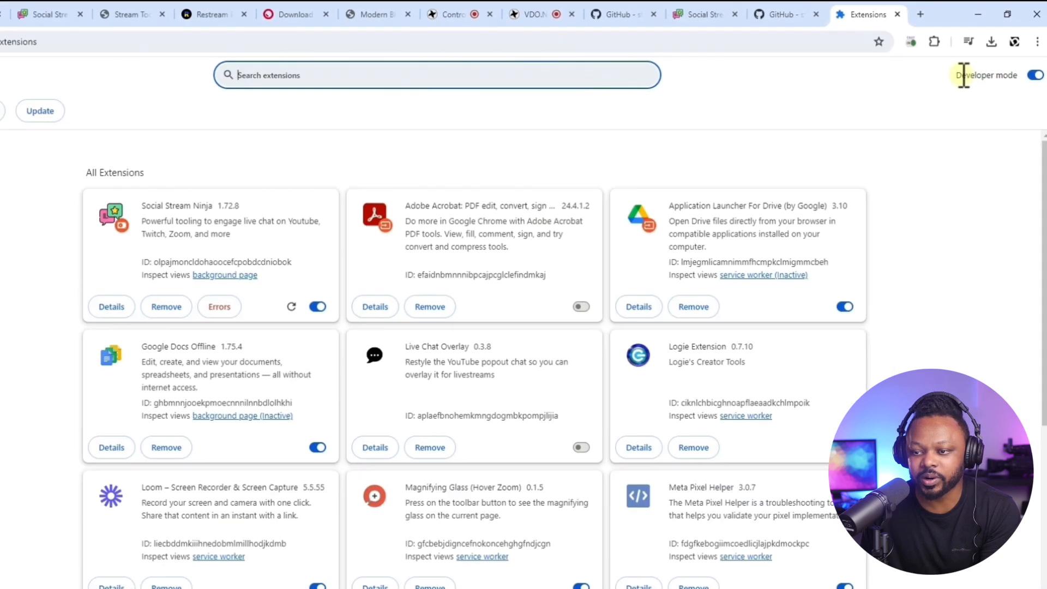
{"action": "double_click", "coordinate": [974, 64]}
{"action": "left_click", "coordinate": [1036, 65]}
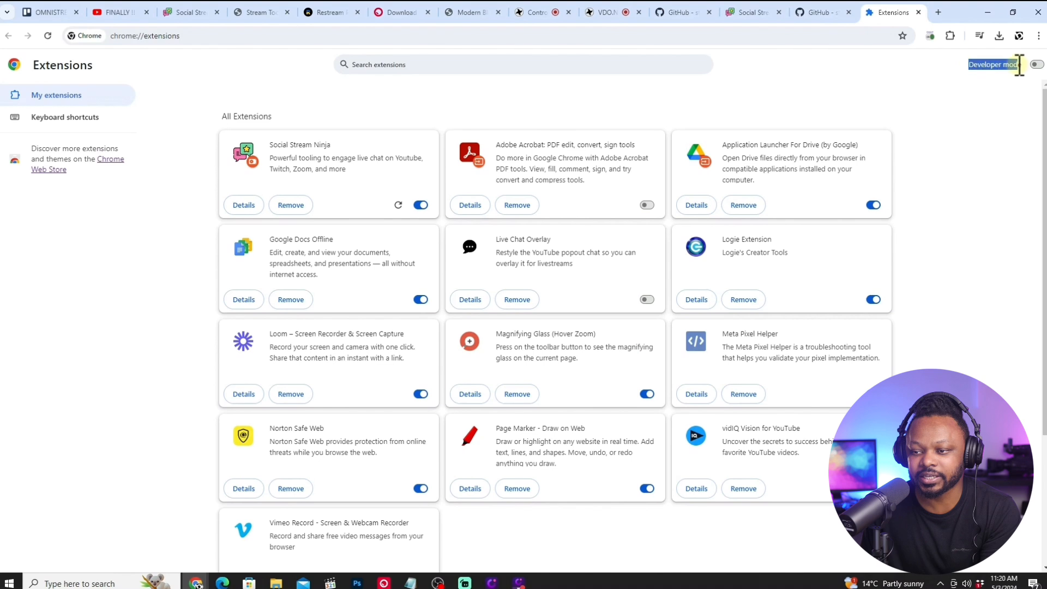
Turn Developer mode on and remove the installed Social Stream Ninja 1.72.8 extension from Chrome.
{"action": "left_click", "coordinate": [1036, 65]}
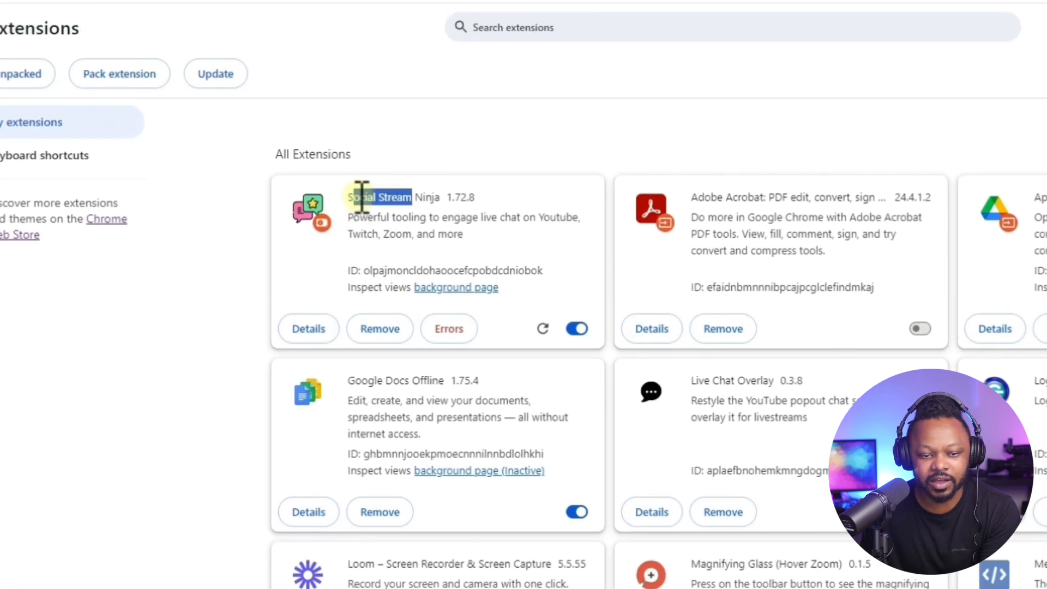
{"action": "left_click", "coordinate": [396, 329]}
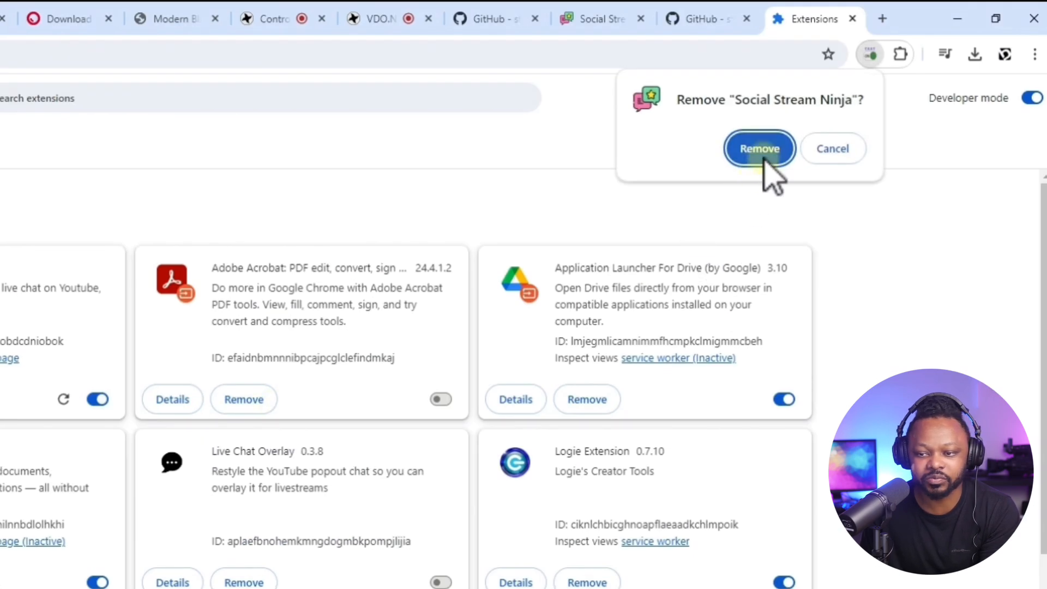
{"action": "left_click", "coordinate": [761, 149]}
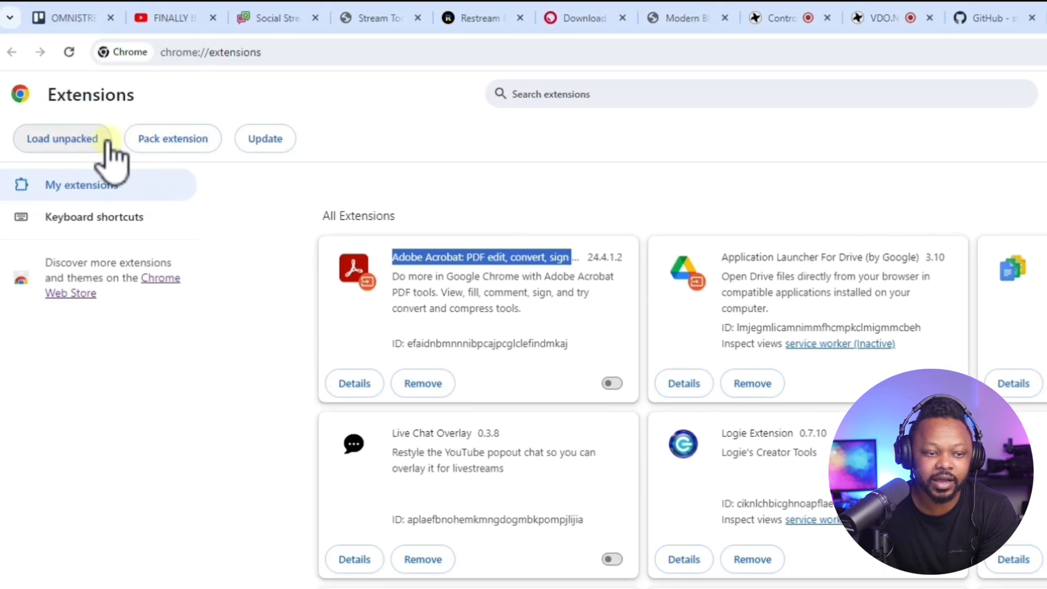
Try to load the outer social_stream-main (18) folder from Downloads as an unpacked extension.
{"action": "left_click", "coordinate": [73, 143]}
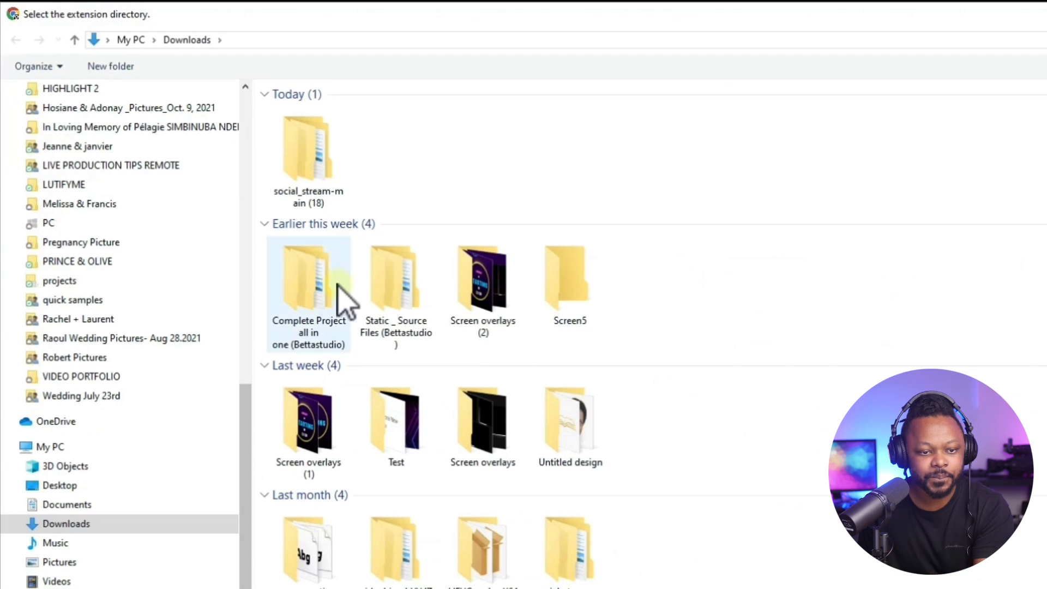
{"action": "left_click", "coordinate": [319, 178]}
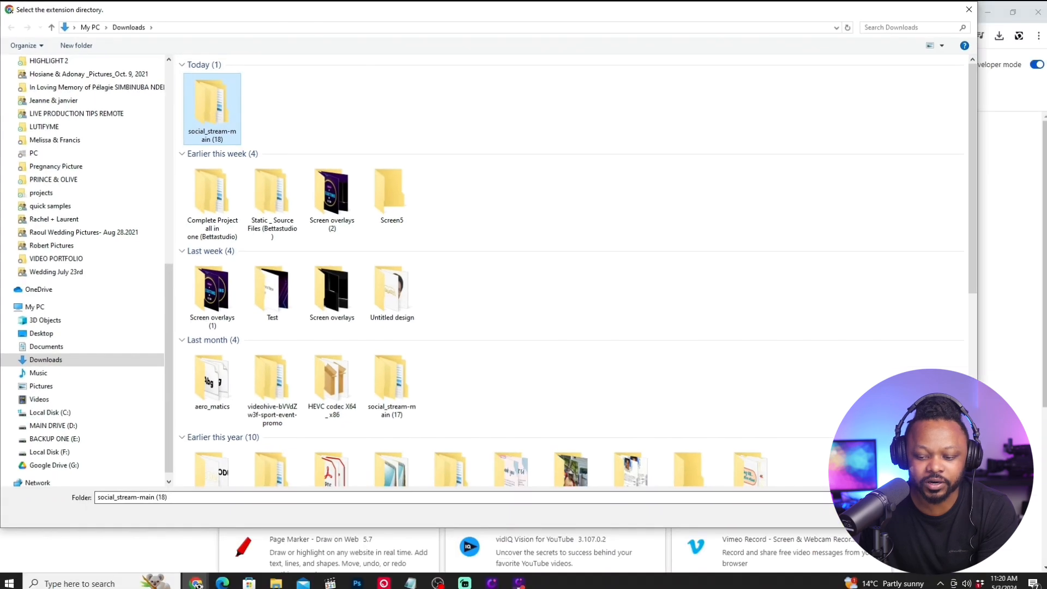
{"action": "left_click", "coordinate": [892, 514]}
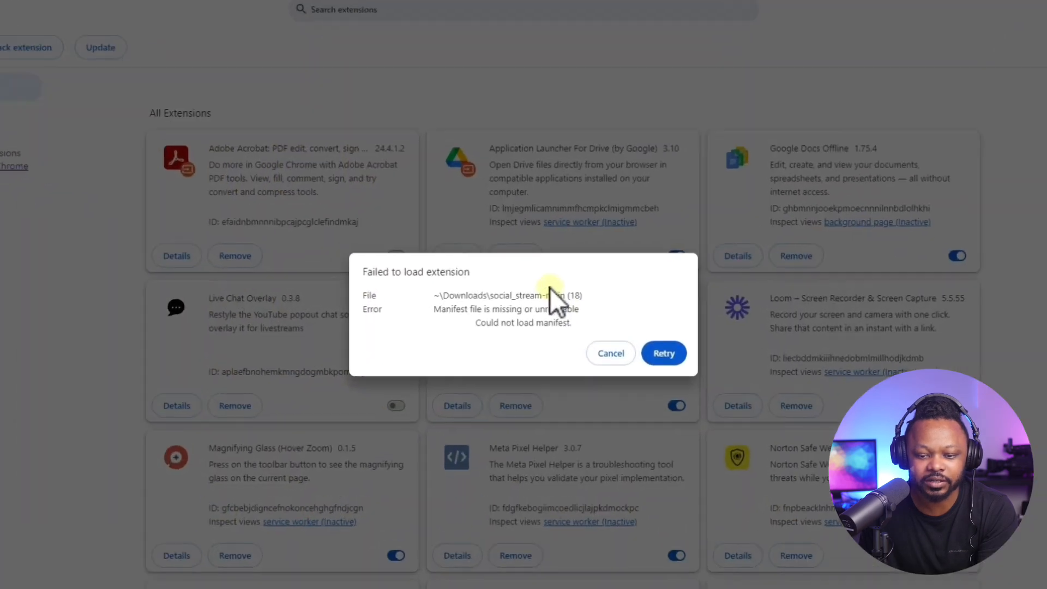
{"action": "left_click", "coordinate": [682, 366]}
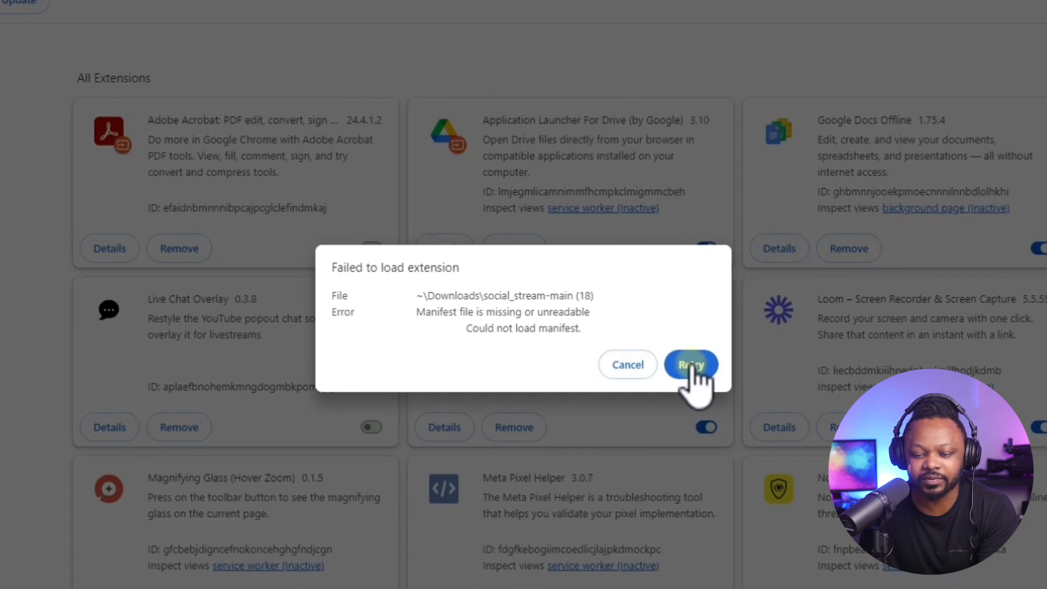
{"action": "left_click", "coordinate": [628, 364]}
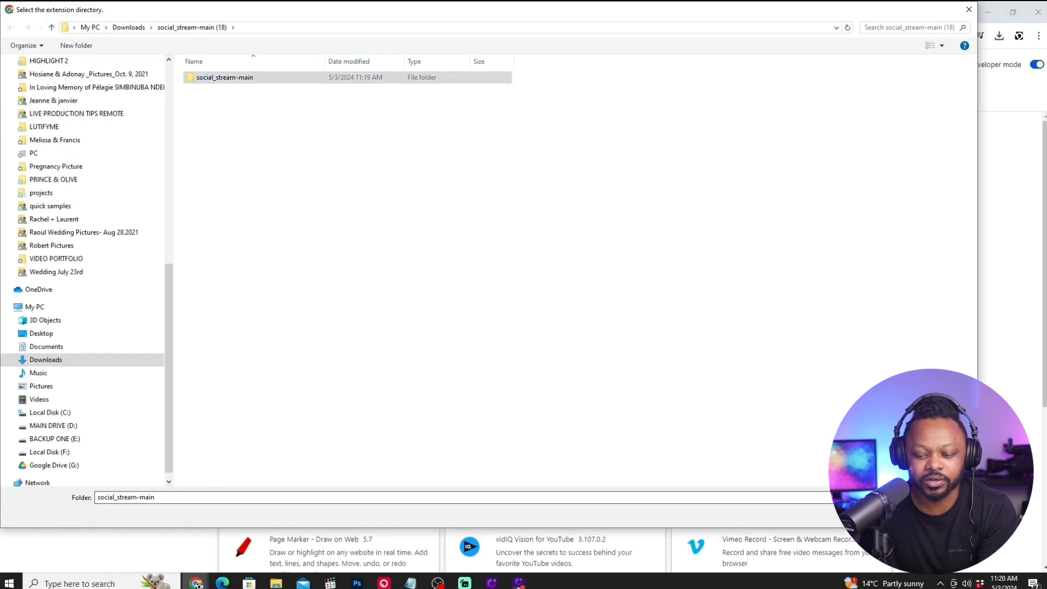
Load Social Stream Ninja unpacked from the inner social_stream-main folder and close the extension management page.
{"action": "left_click", "coordinate": [832, 531]}
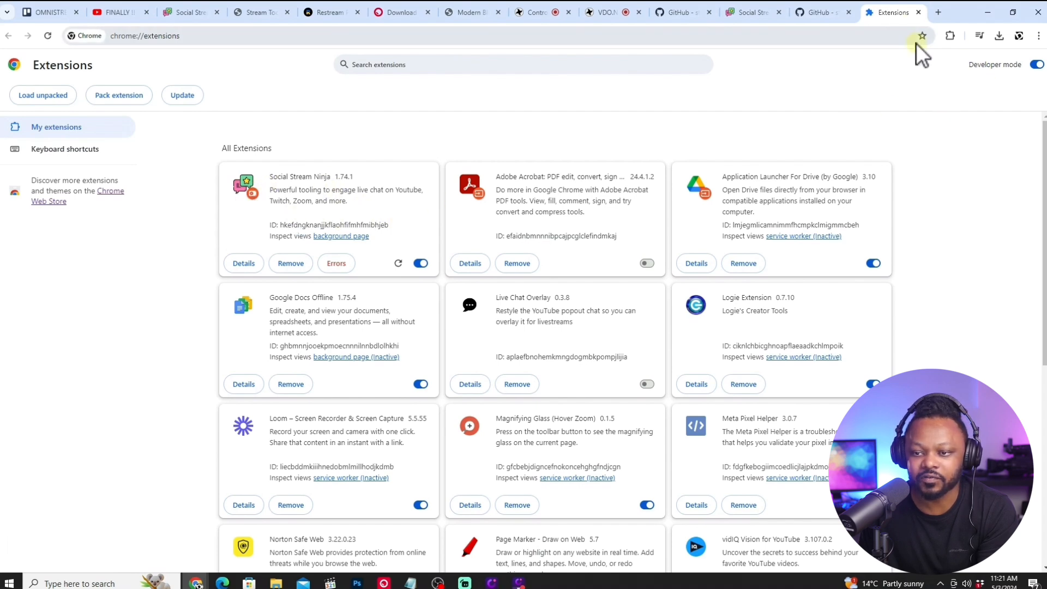
{"action": "left_click", "coordinate": [920, 12]}
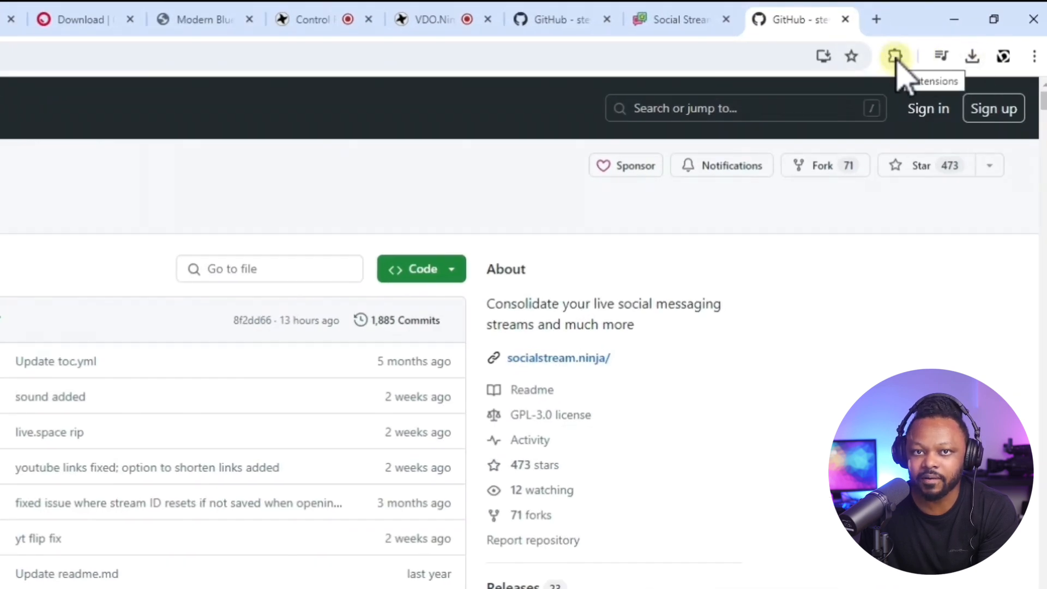
Pin Social Stream Ninja in Chrome and switch the extension to active in its popup.
{"action": "left_click", "coordinate": [895, 55]}
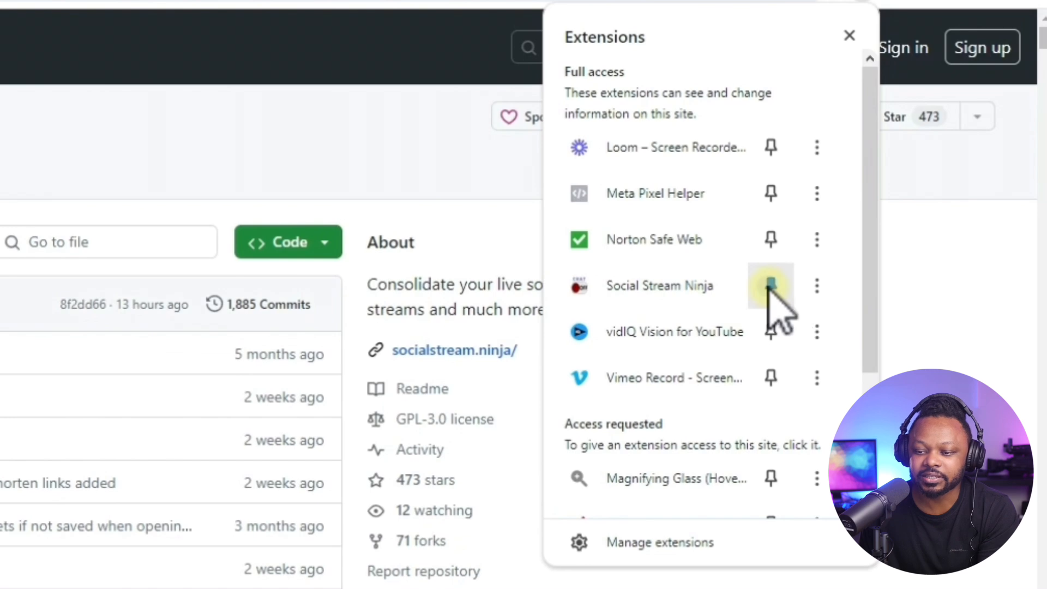
{"action": "left_click", "coordinate": [834, 1]}
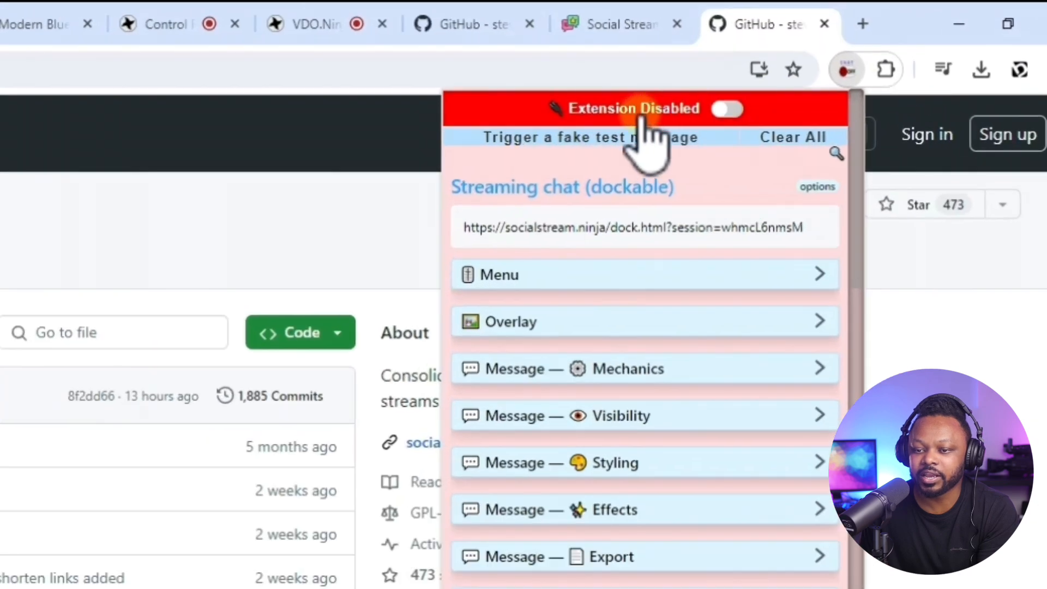
{"action": "left_click", "coordinate": [726, 110]}
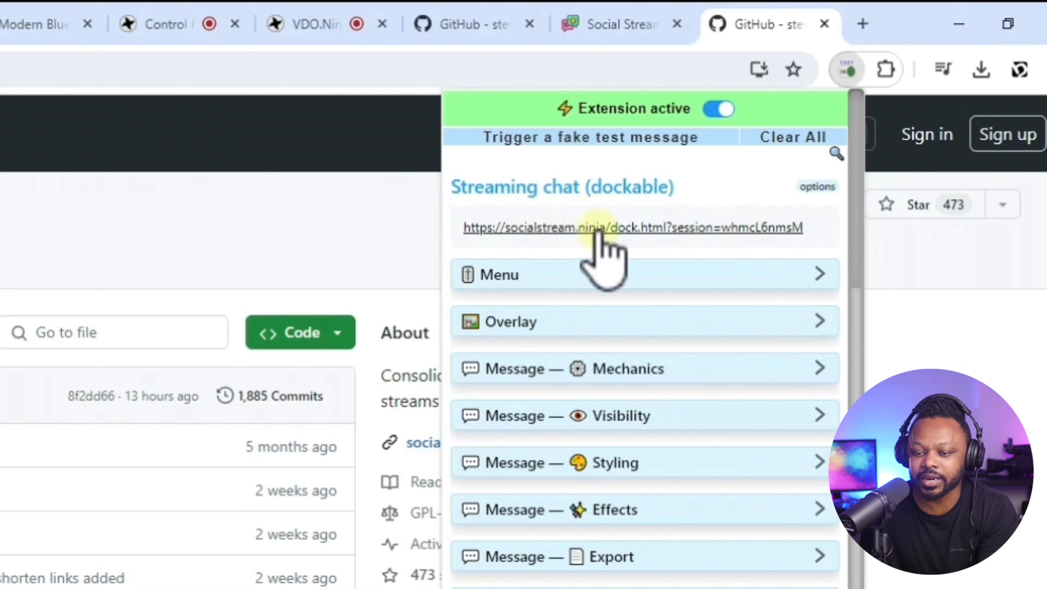
Review the Featured chat overlay link, then copy the Streaming chat (dockable) link from Social Stream Ninja.
{"action": "scroll", "coordinate": [703, 327], "scroll_direction": "down", "scroll_amount": 4}
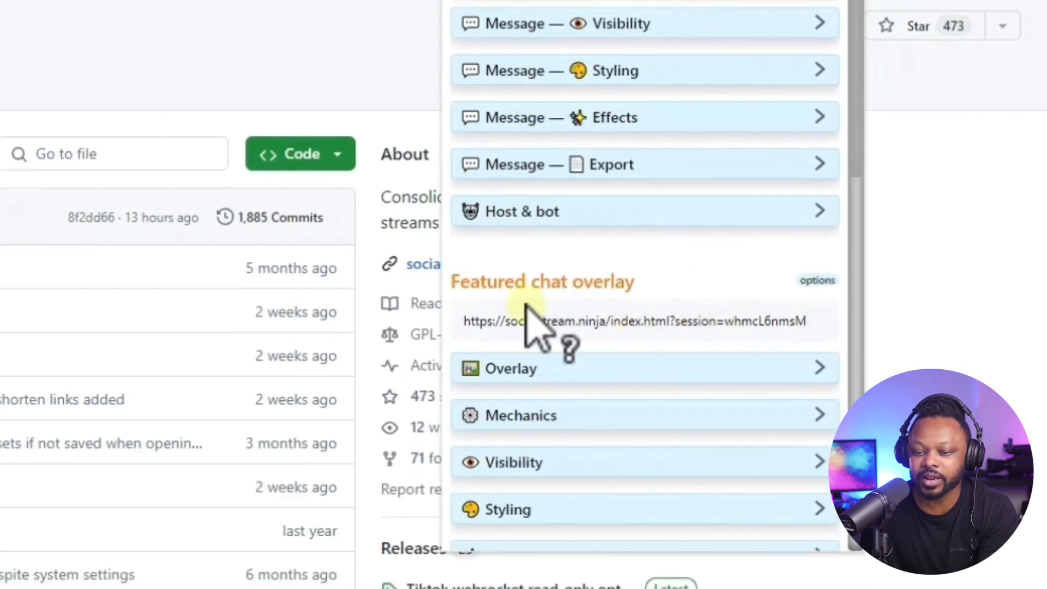
{"action": "mouse_move", "coordinate": [473, 316]}
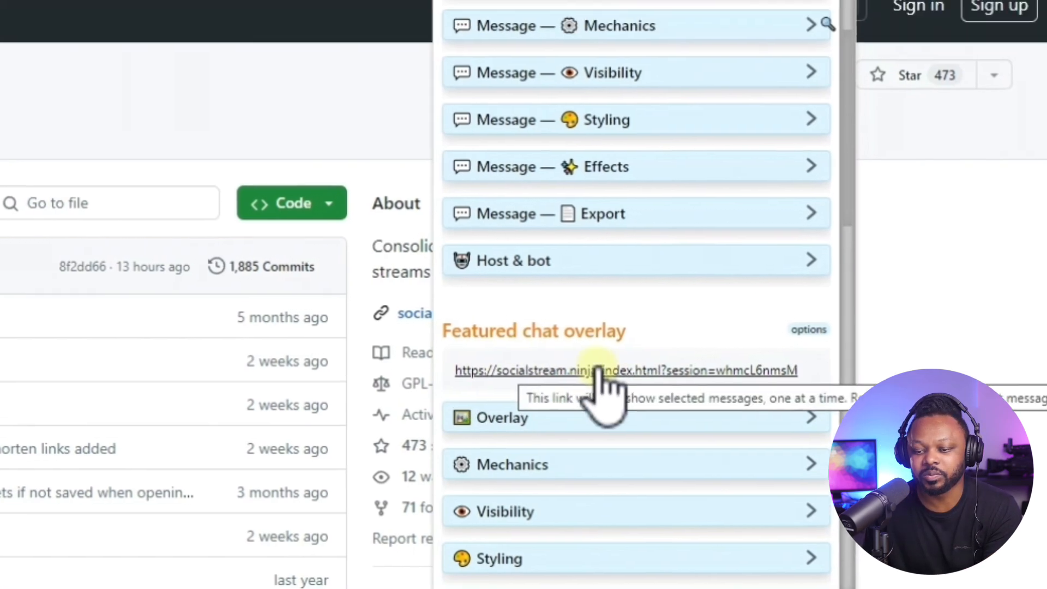
{"action": "scroll", "coordinate": [592, 323], "scroll_direction": "up", "scroll_amount": 4}
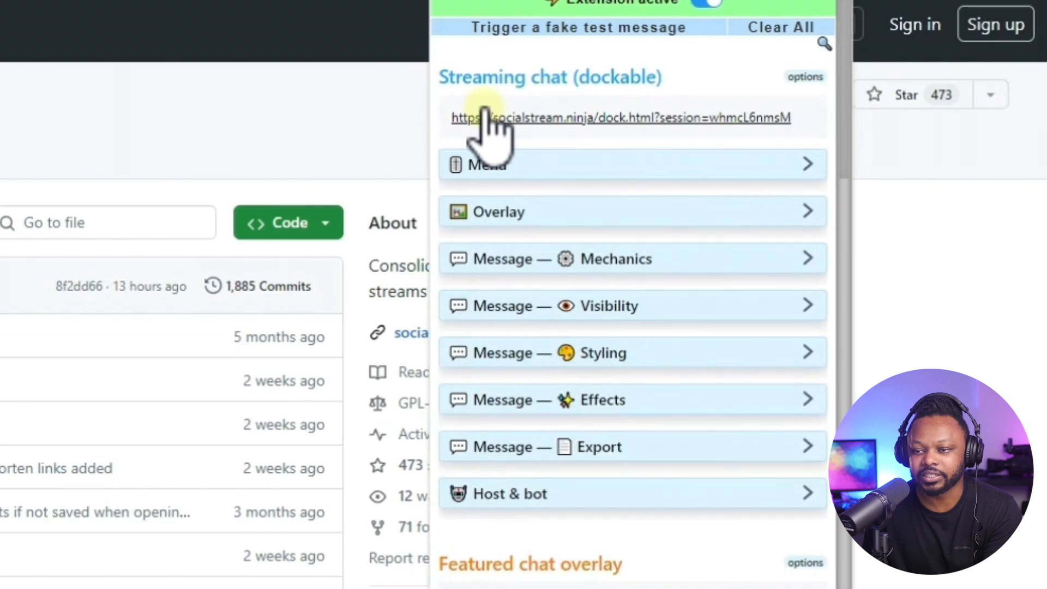
{"action": "left_click_drag", "start_coordinate": [454, 117], "coordinate": [792, 118]}
{"action": "right_click", "coordinate": [742, 121]}
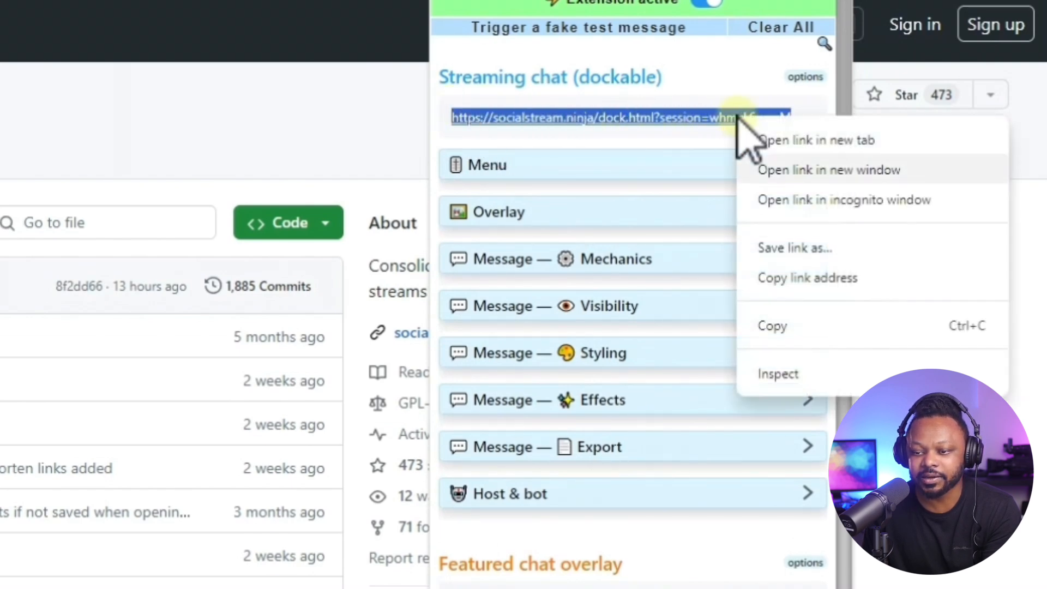
{"action": "left_click", "coordinate": [758, 325]}
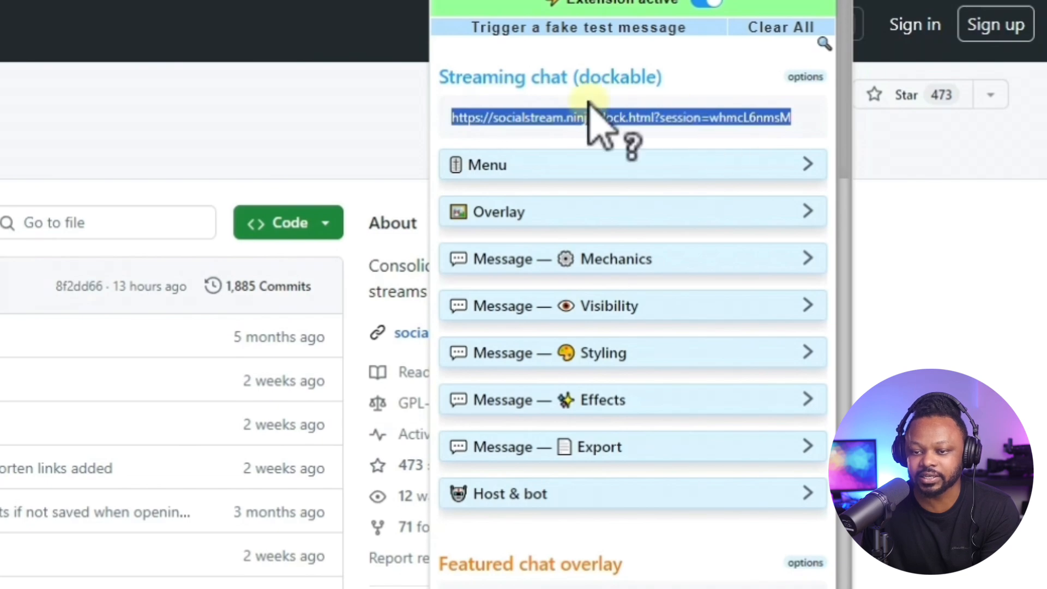
{"action": "mouse_move", "coordinate": [550, 98]}
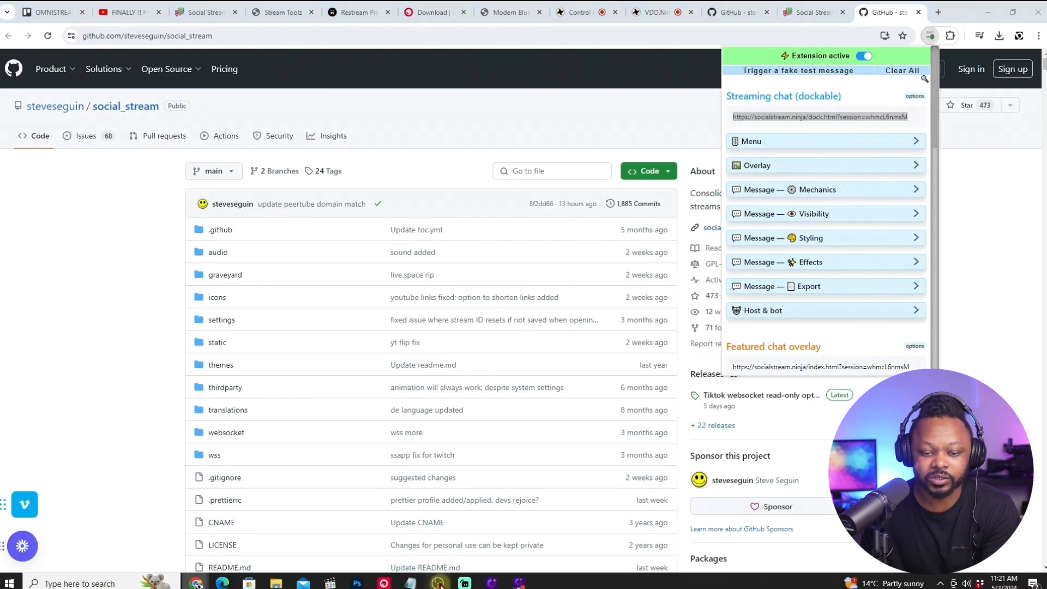
Switch to OBS and delete the existing chat ninja entry from the custom browser docks.
{"action": "left_click", "coordinate": [439, 584]}
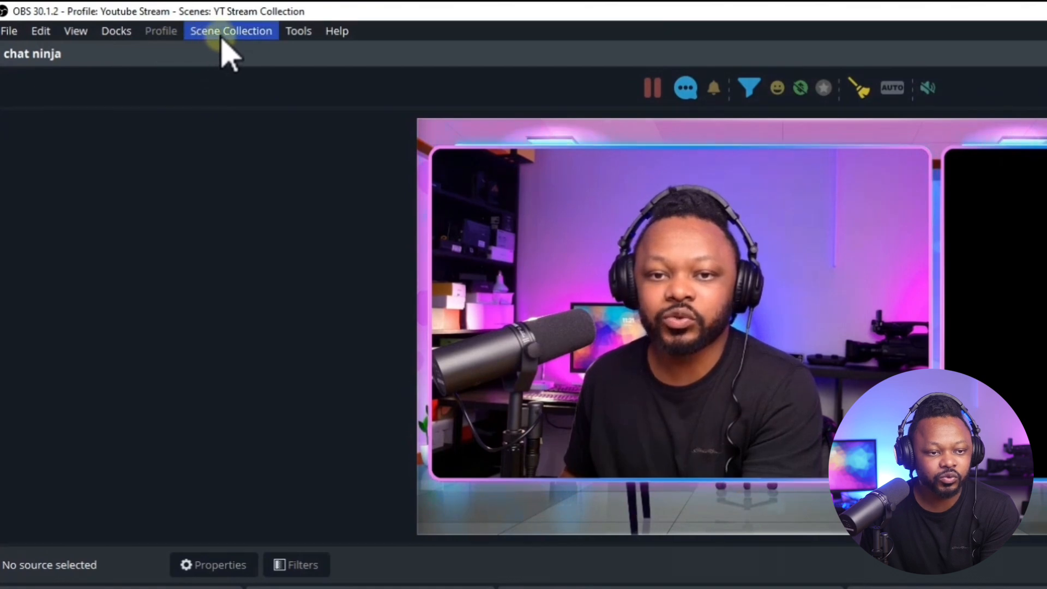
{"action": "left_click", "coordinate": [117, 32]}
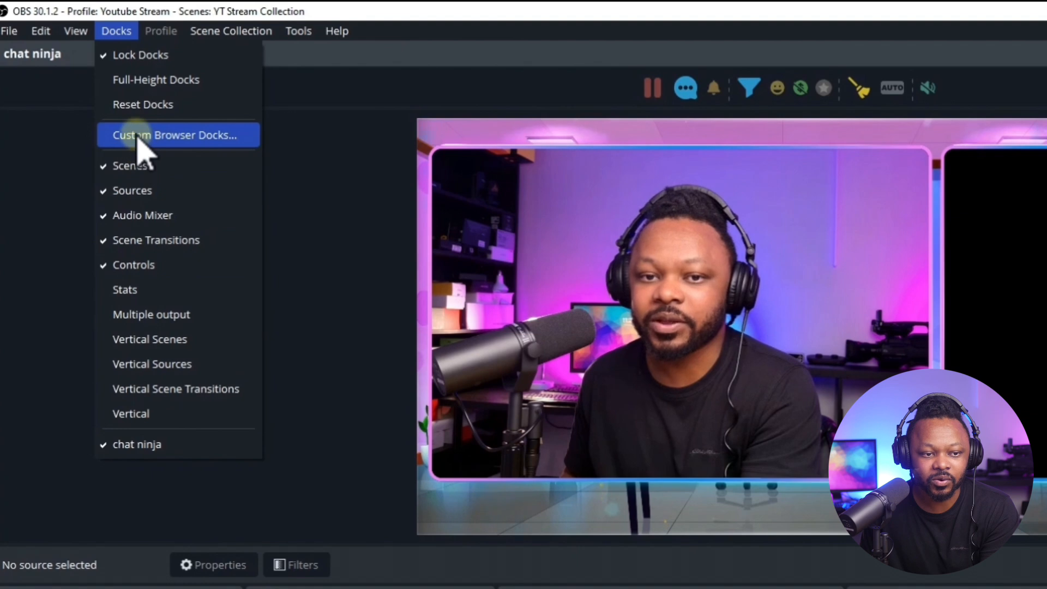
{"action": "left_click", "coordinate": [176, 136]}
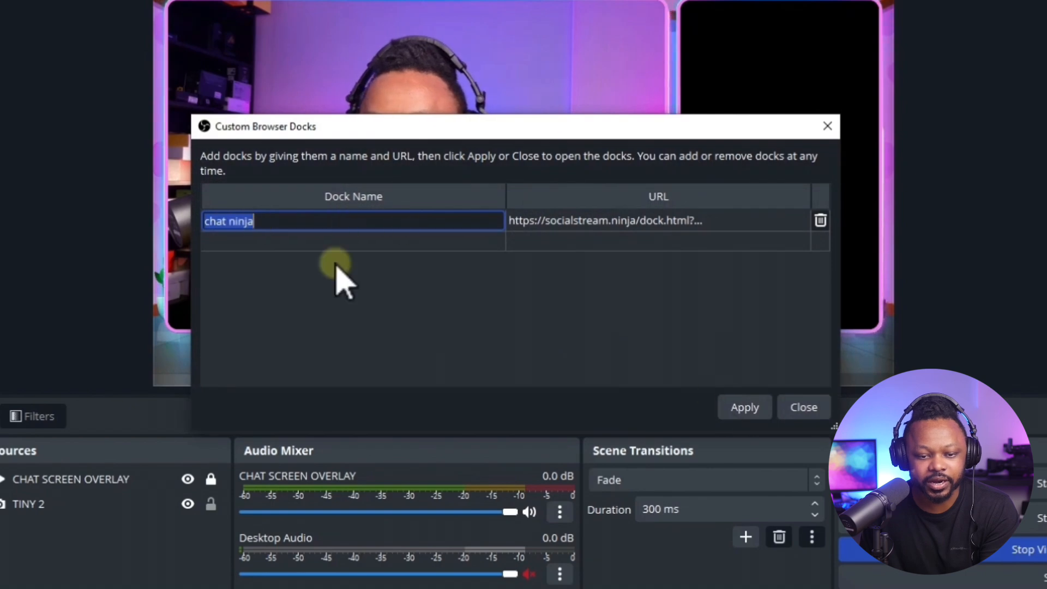
{"action": "left_click", "coordinate": [334, 241]}
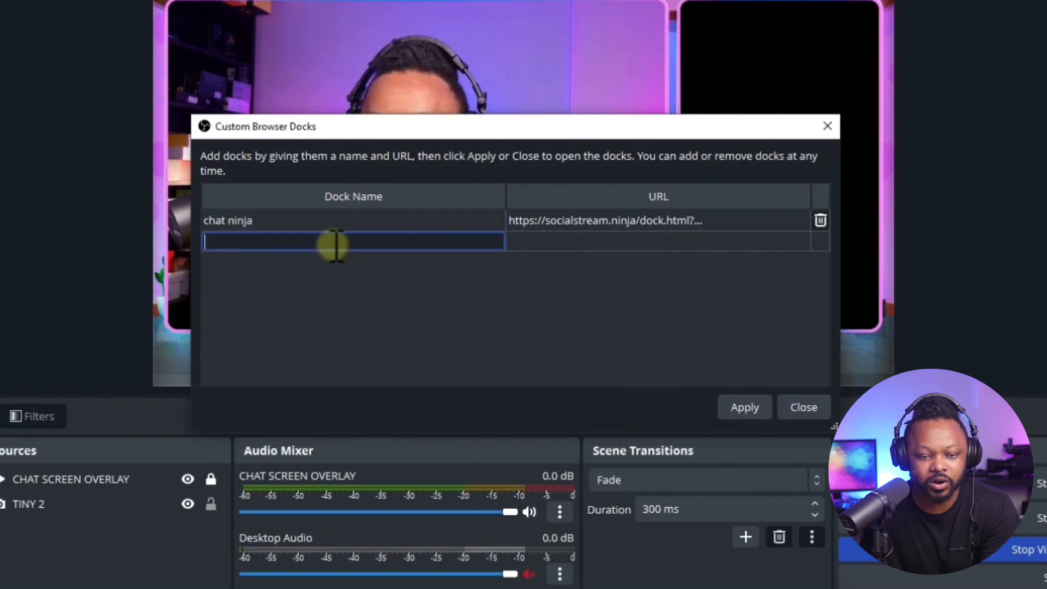
{"action": "left_click", "coordinate": [266, 221]}
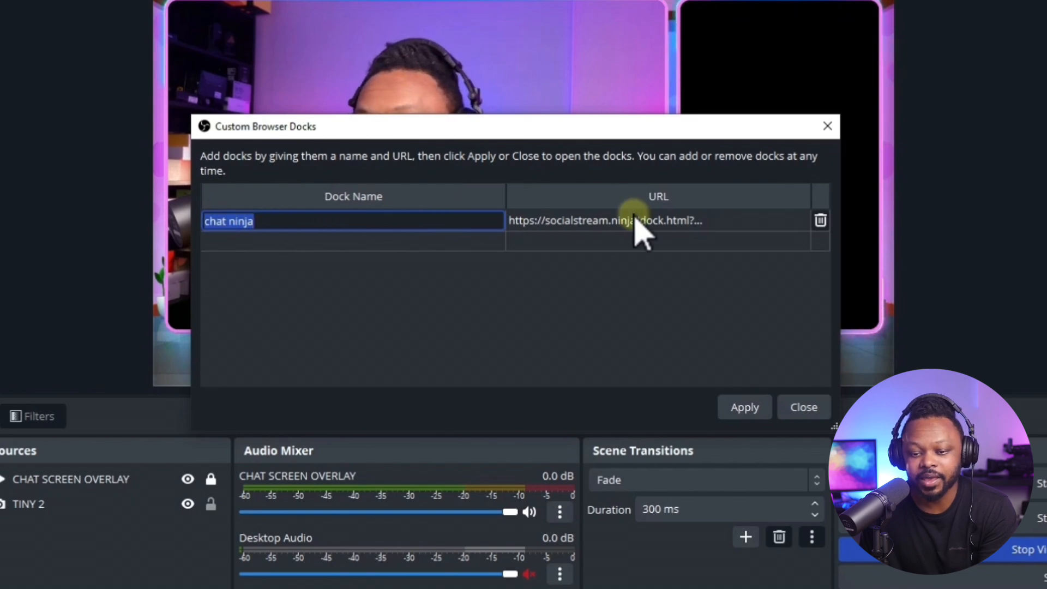
{"action": "left_click", "coordinate": [719, 223]}
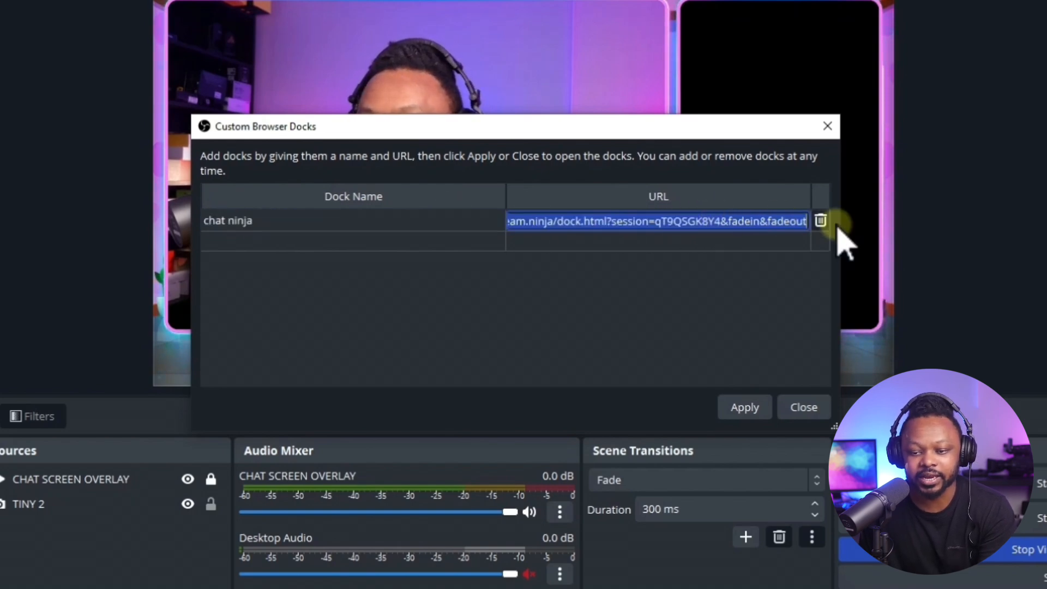
{"action": "left_click", "coordinate": [821, 221]}
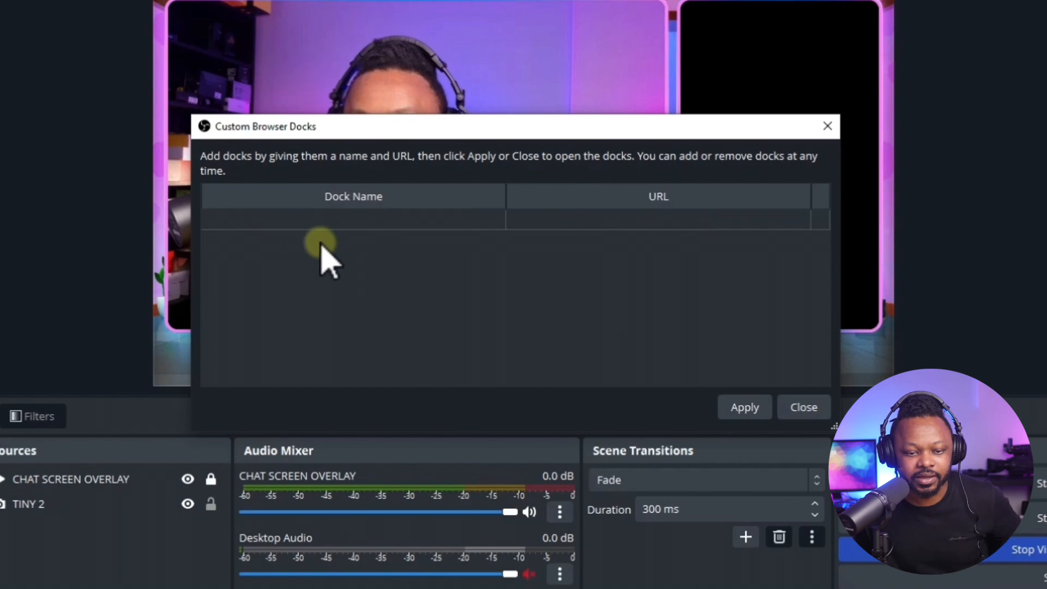
Add a custom browser dock named CHAT Ninja using the copied Social Stream Ninja dock link, and apply it.
{"action": "left_click", "coordinate": [312, 221]}
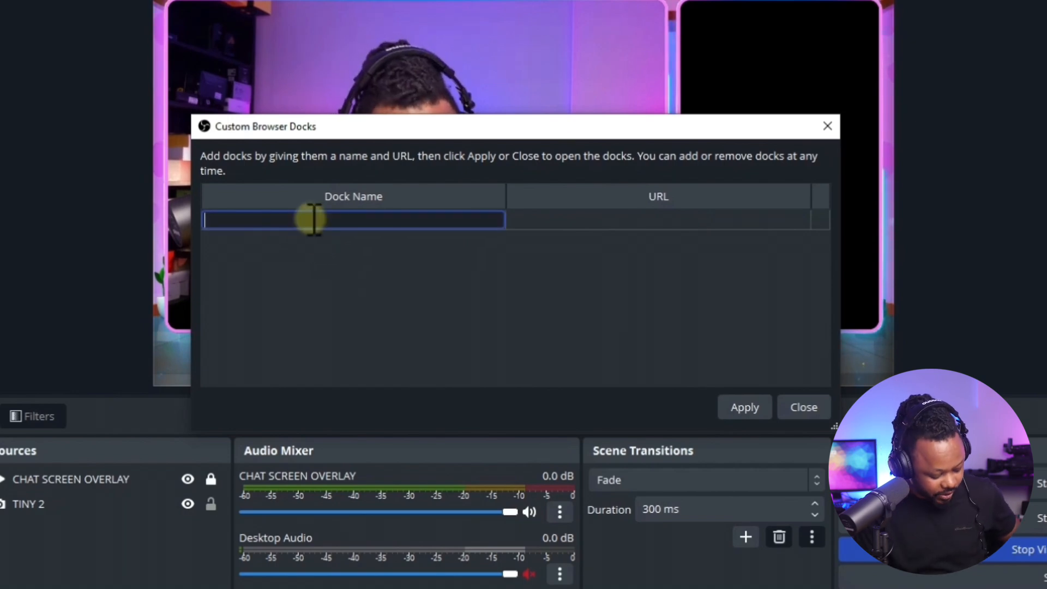
{"action": "type", "text": "CH"}
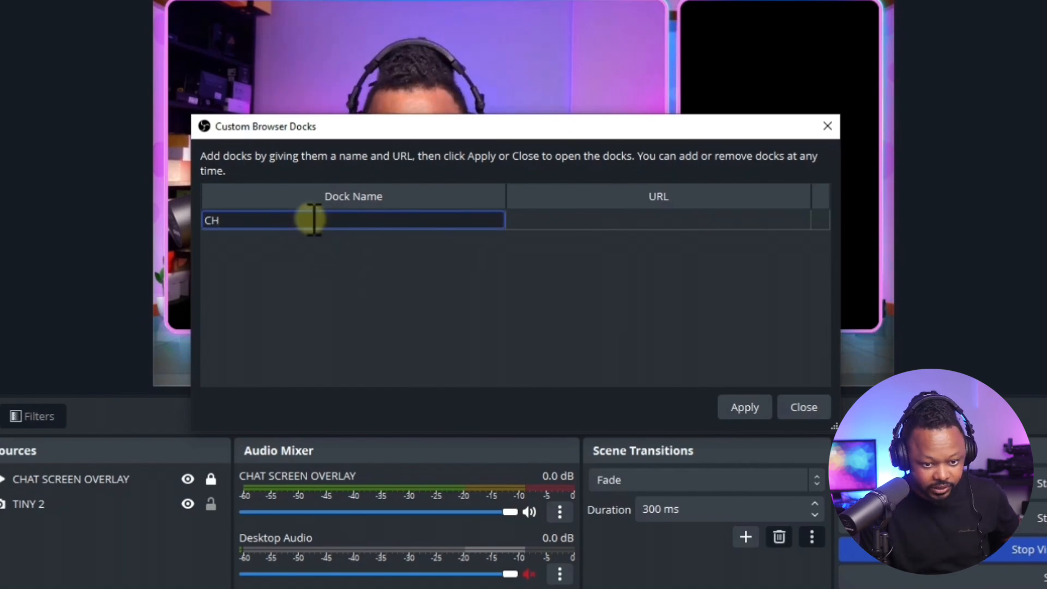
{"action": "type", "text": "AT Ninja"}
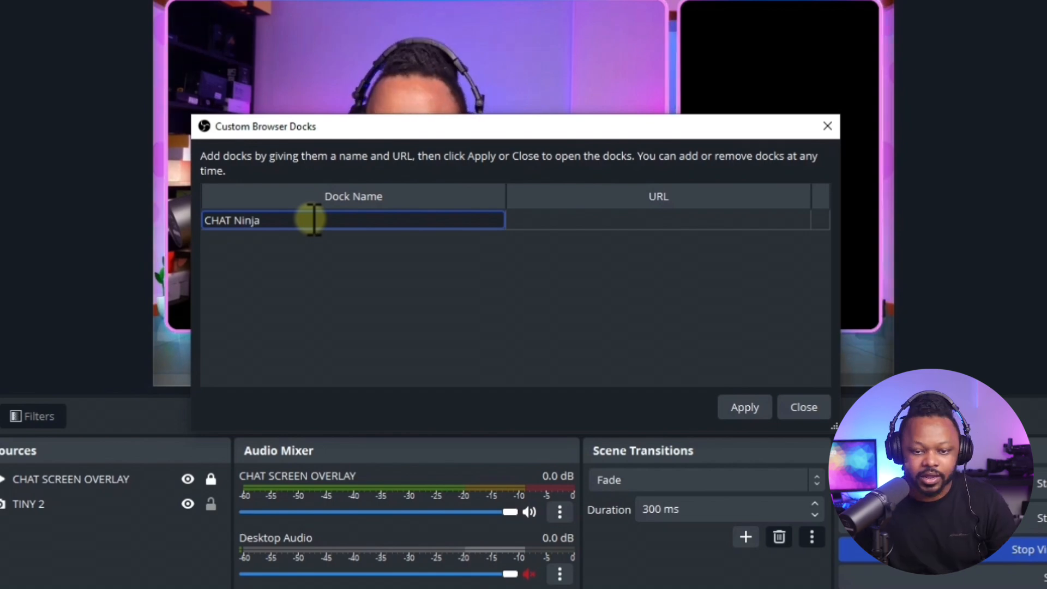
{"action": "left_click", "coordinate": [556, 220]}
{"action": "right_click", "coordinate": [566, 221]}
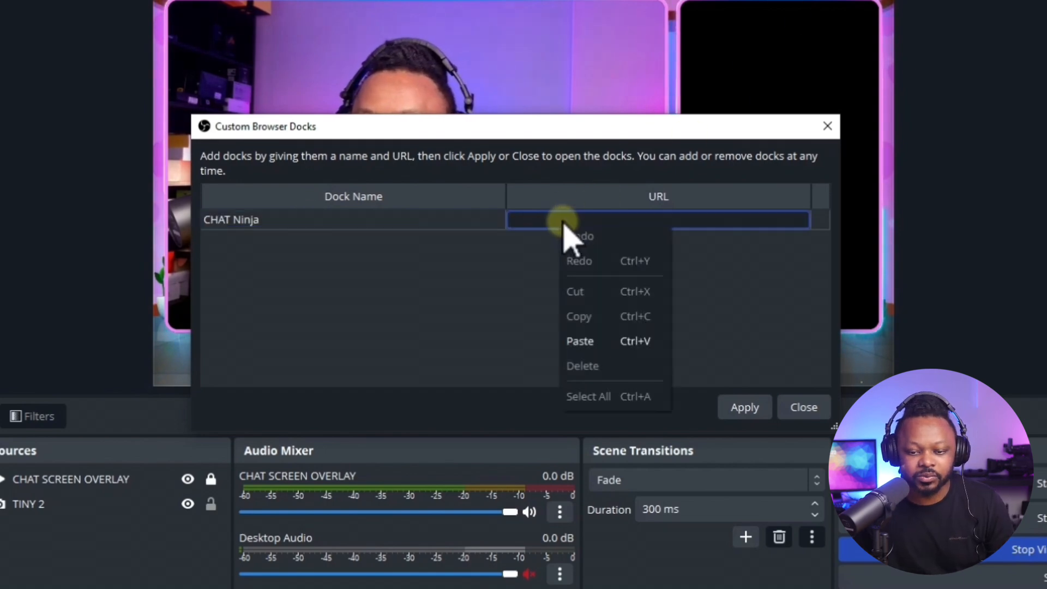
{"action": "left_click", "coordinate": [580, 340]}
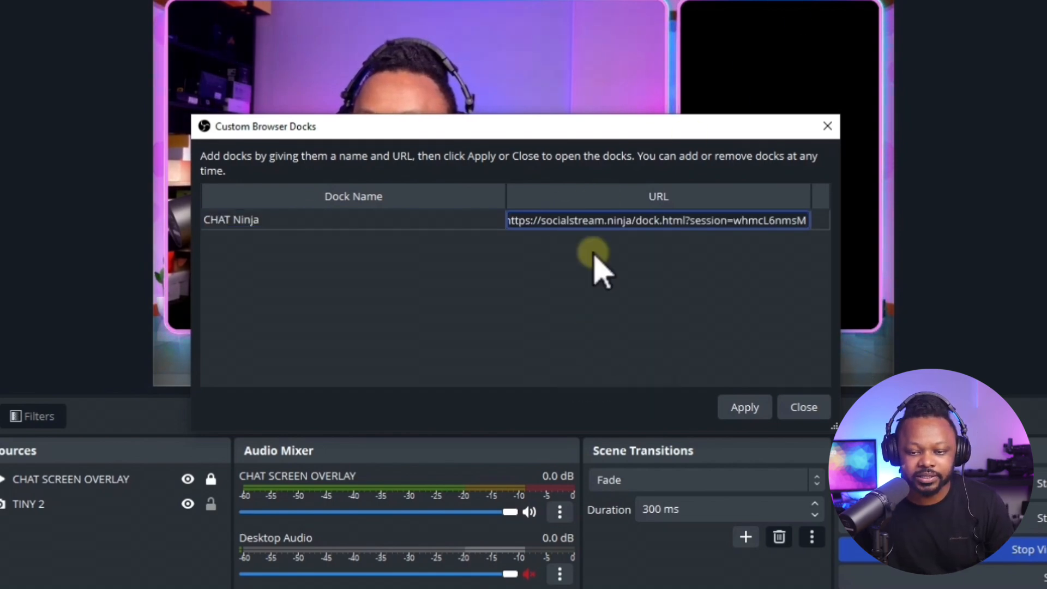
{"action": "left_click", "coordinate": [742, 408]}
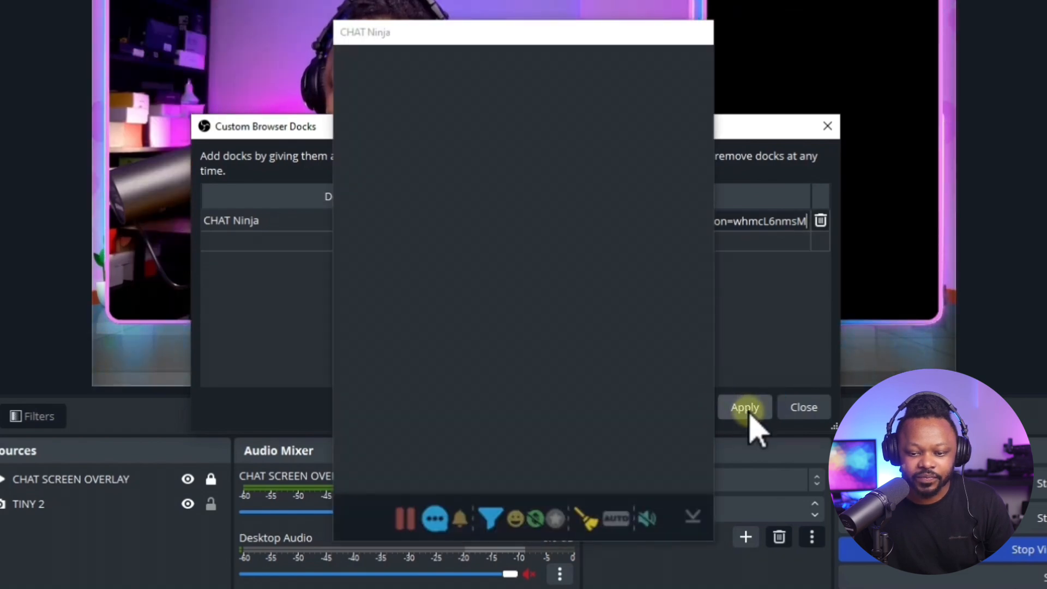
{"action": "left_click", "coordinate": [801, 409]}
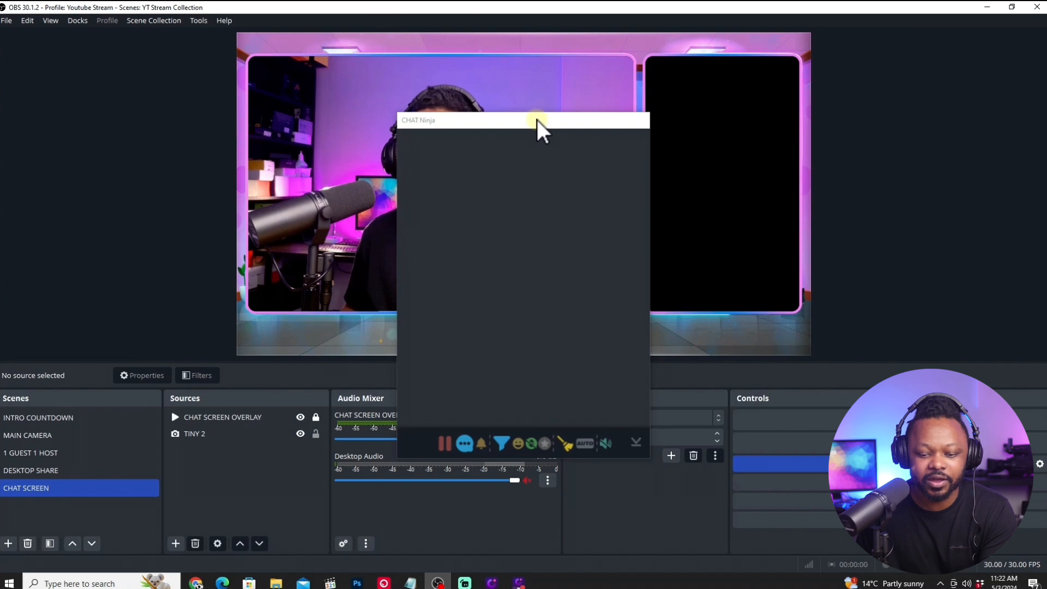
Move the floating CHAT Ninja window aside and unlock the OBS docks.
{"action": "left_click_drag", "start_coordinate": [542, 120], "coordinate": [233, 58]}
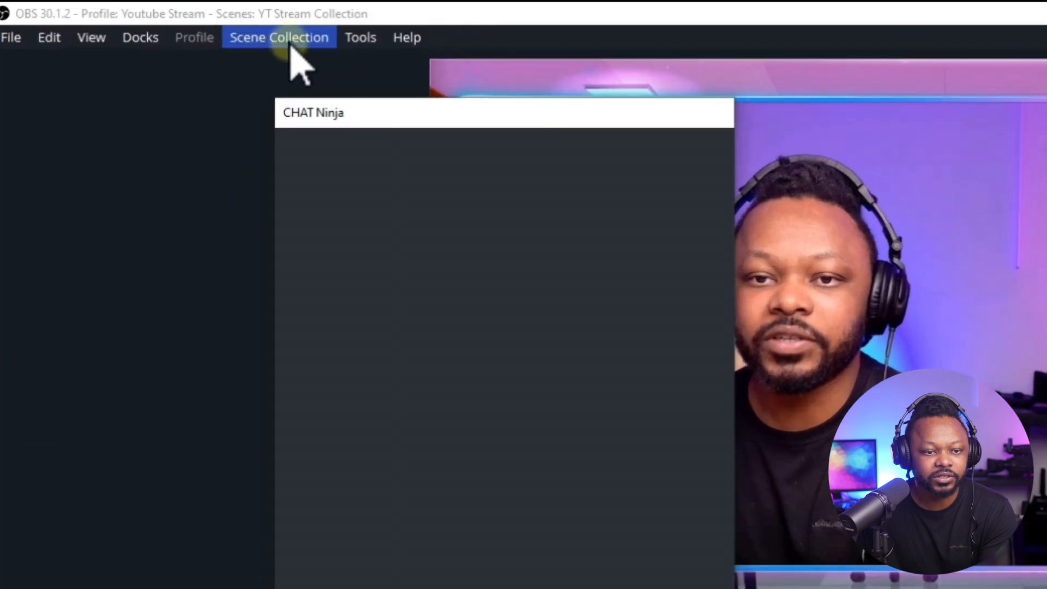
{"action": "left_click", "coordinate": [77, 20]}
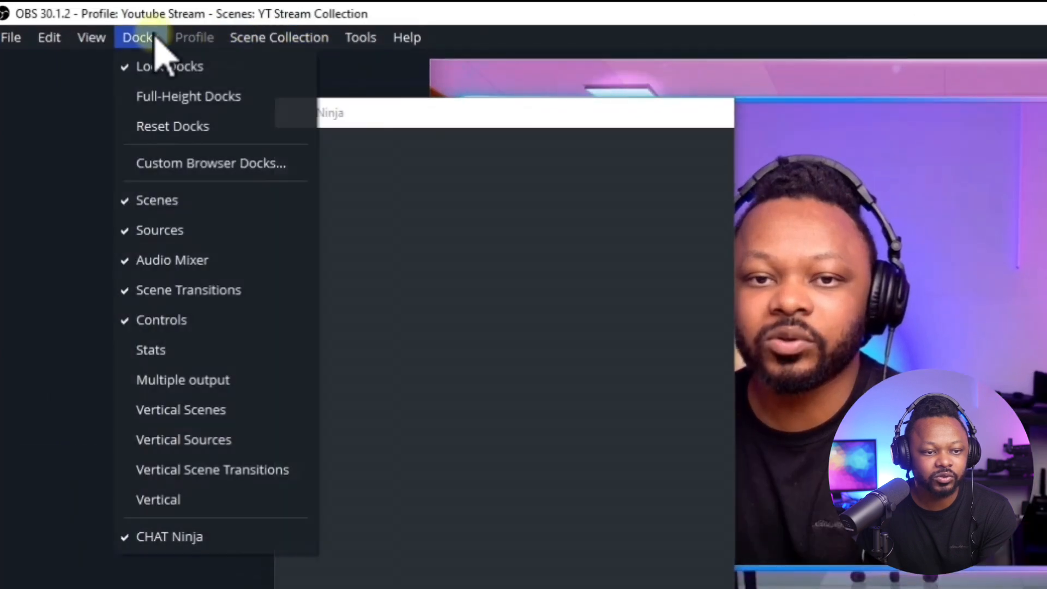
{"action": "left_click", "coordinate": [130, 66]}
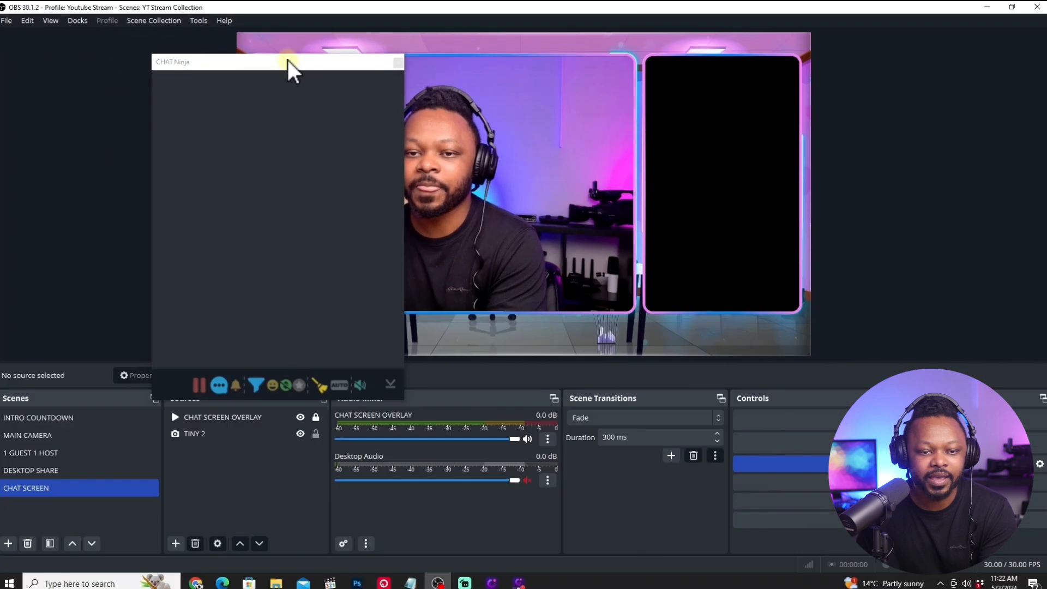
Dock CHAT Ninja across the full width above the preview and make it taller.
{"action": "left_click_drag", "start_coordinate": [521, 110], "coordinate": [321, 92]}
{"action": "left_click_drag", "start_coordinate": [177, 51], "coordinate": [157, 40]}
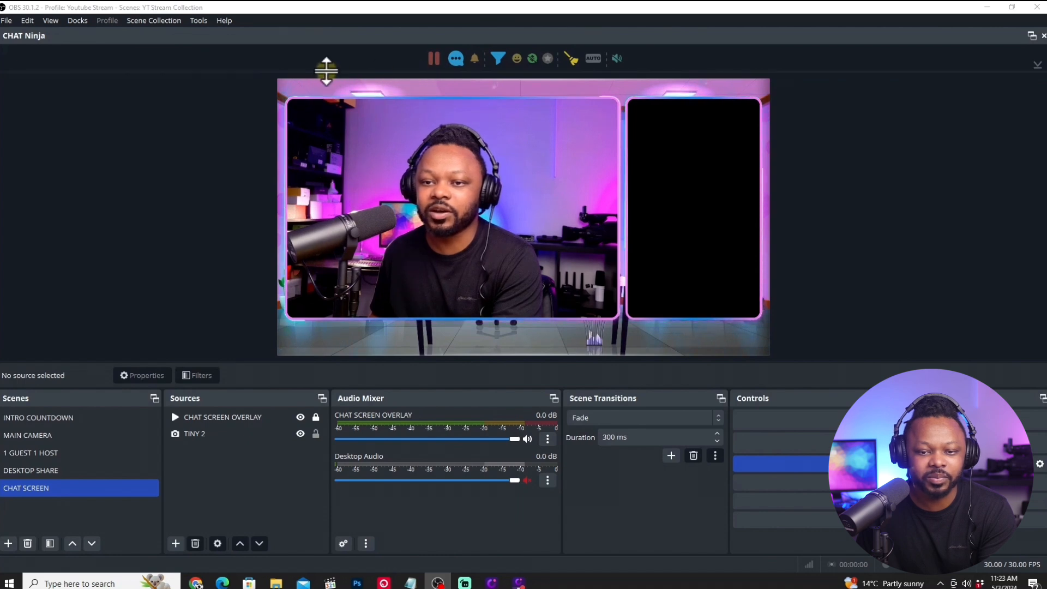
{"action": "left_click_drag", "start_coordinate": [327, 71], "coordinate": [327, 97]}
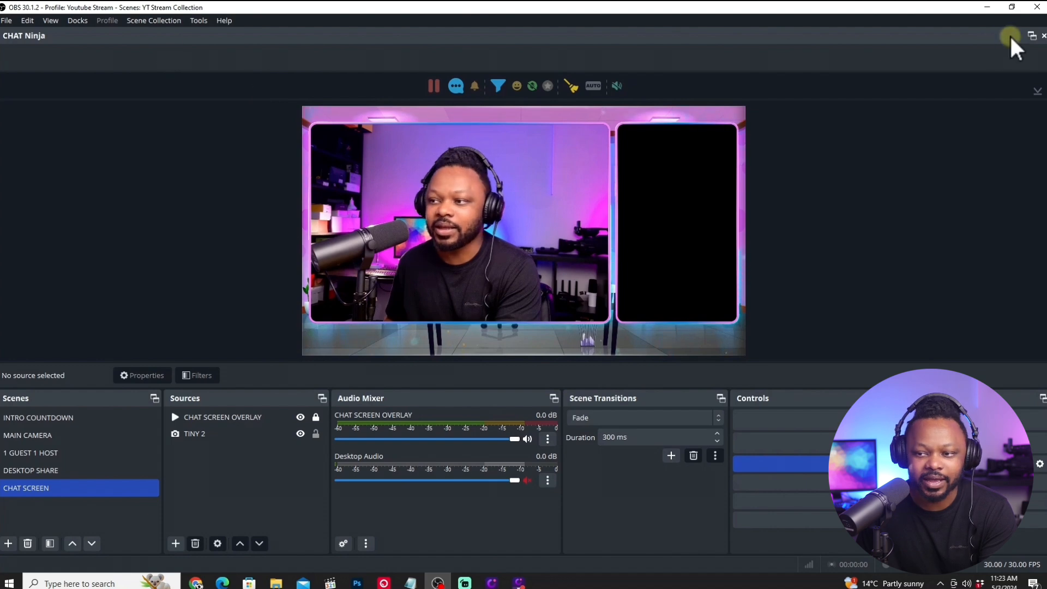
Undock CHAT Ninja and dock it between the Audio Mixer and Scene Transitions.
{"action": "left_click", "coordinate": [1032, 35]}
{"action": "left_click_drag", "start_coordinate": [467, 111], "coordinate": [591, 392]}
{"action": "left_click_drag", "start_coordinate": [564, 391], "coordinate": [563, 390]}
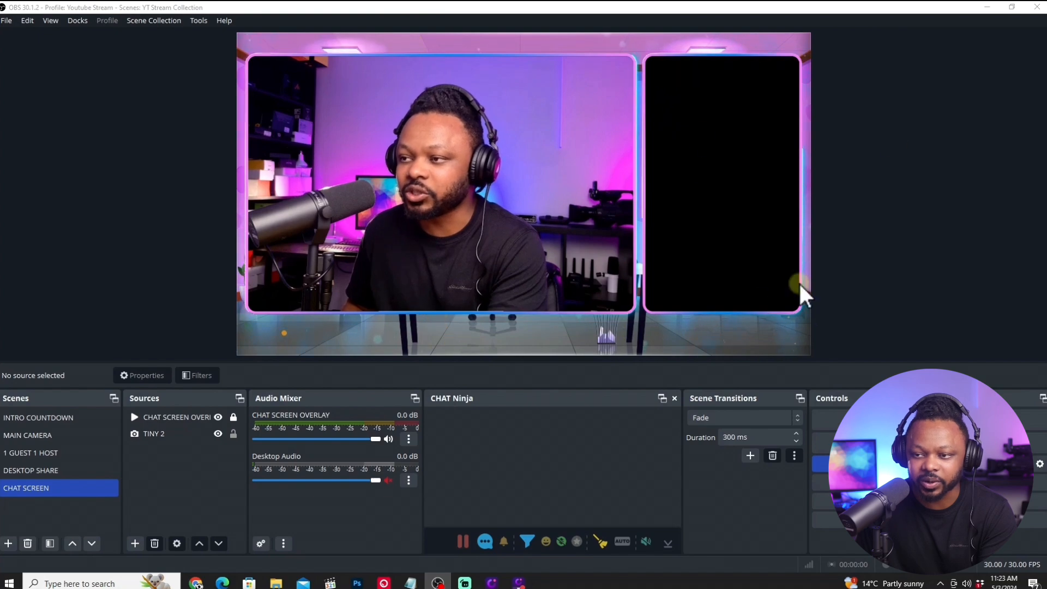
Minimise OBS and open YouTube in a new Chrome tab.
{"action": "left_click", "coordinate": [987, 7]}
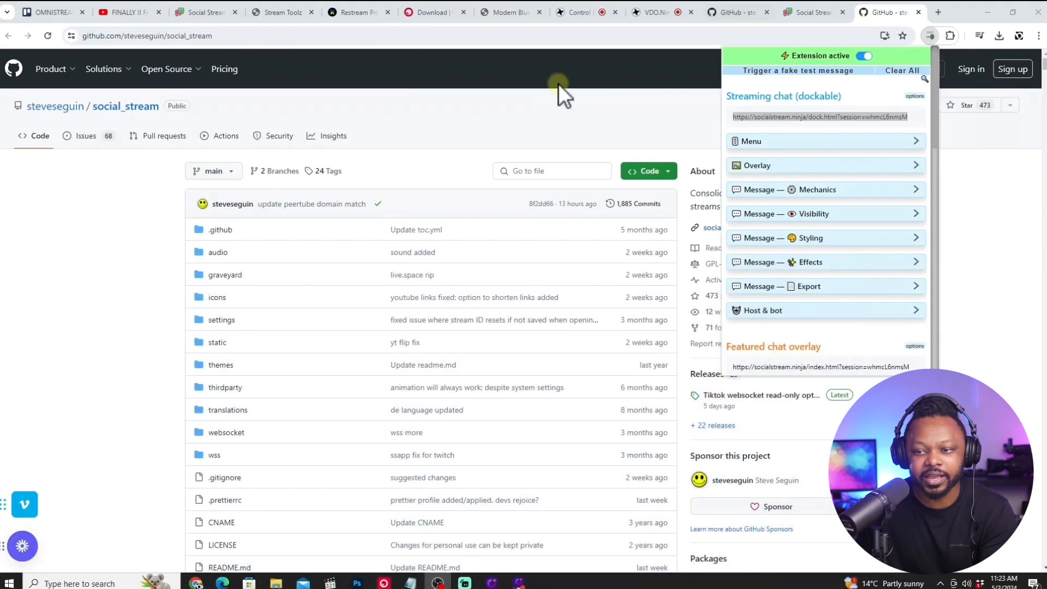
{"action": "left_click", "coordinate": [938, 12]}
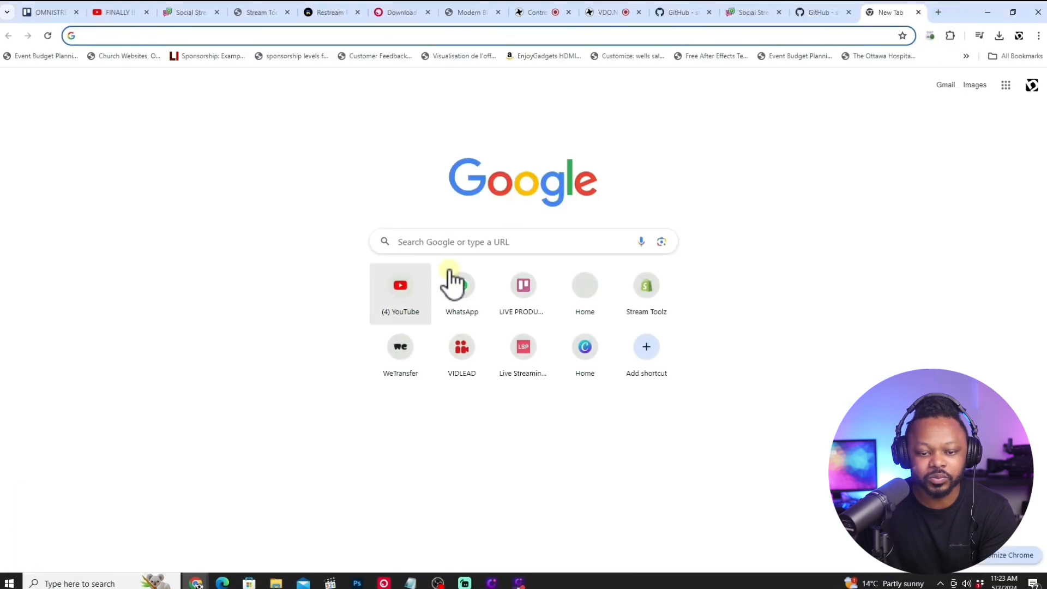
{"action": "left_click", "coordinate": [400, 289]}
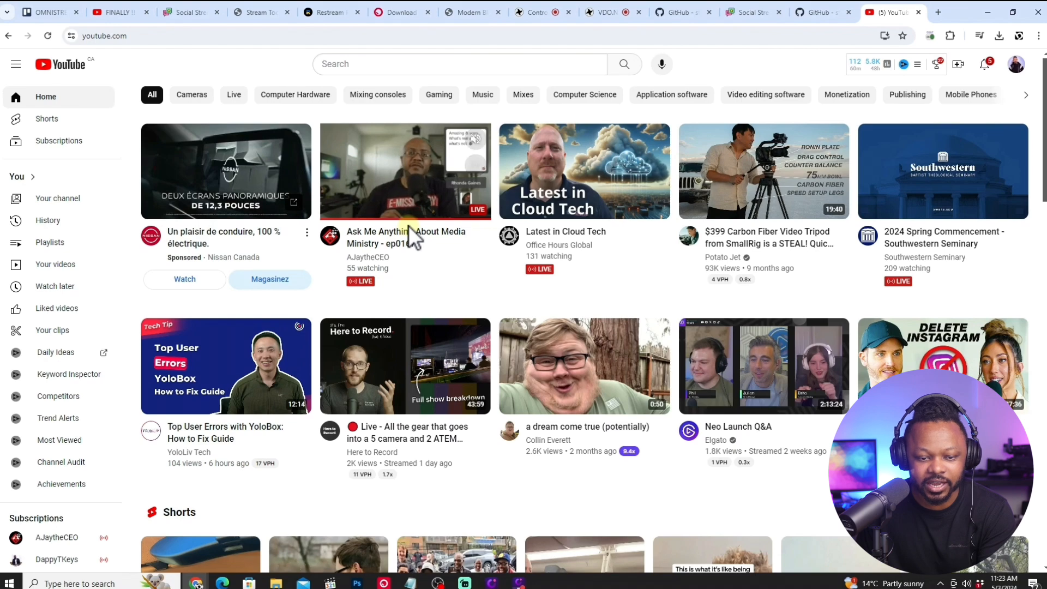
Open the Latest in Cloud Tech live stream, mute it and look for a live chat, returning to the YouTube home page.
{"action": "left_click", "coordinate": [582, 244]}
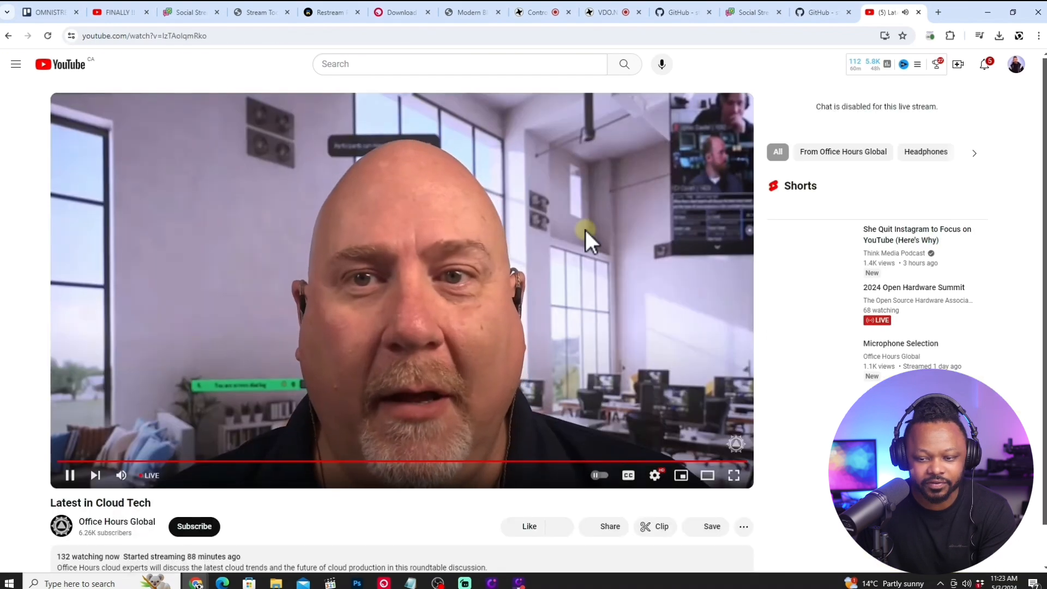
{"action": "left_click", "coordinate": [124, 477]}
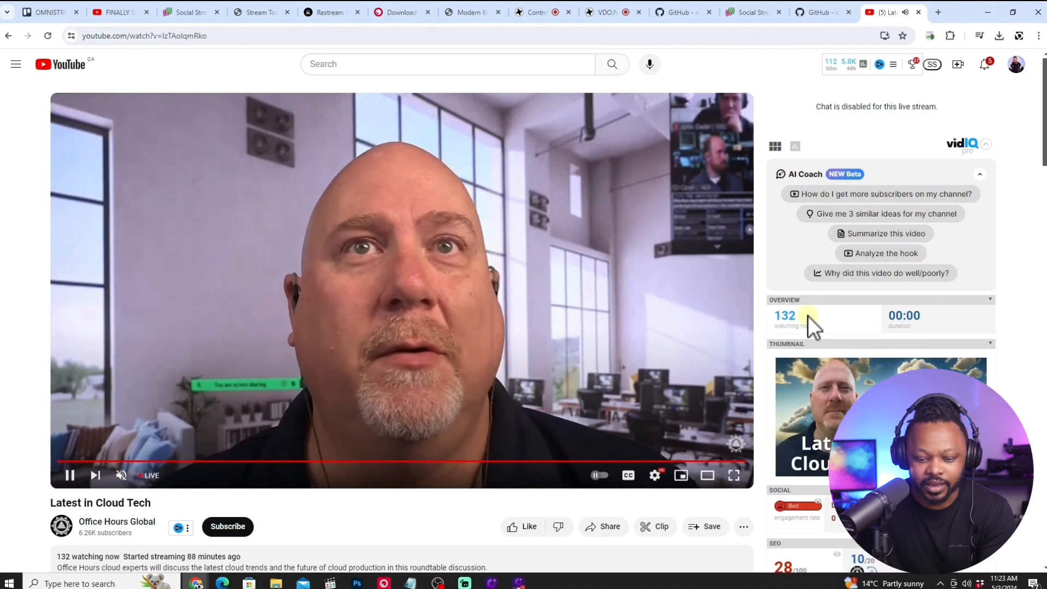
{"action": "scroll", "coordinate": [397, 470], "scroll_direction": "down", "scroll_amount": 2}
{"action": "scroll", "coordinate": [398, 470], "scroll_direction": "down", "scroll_amount": 5}
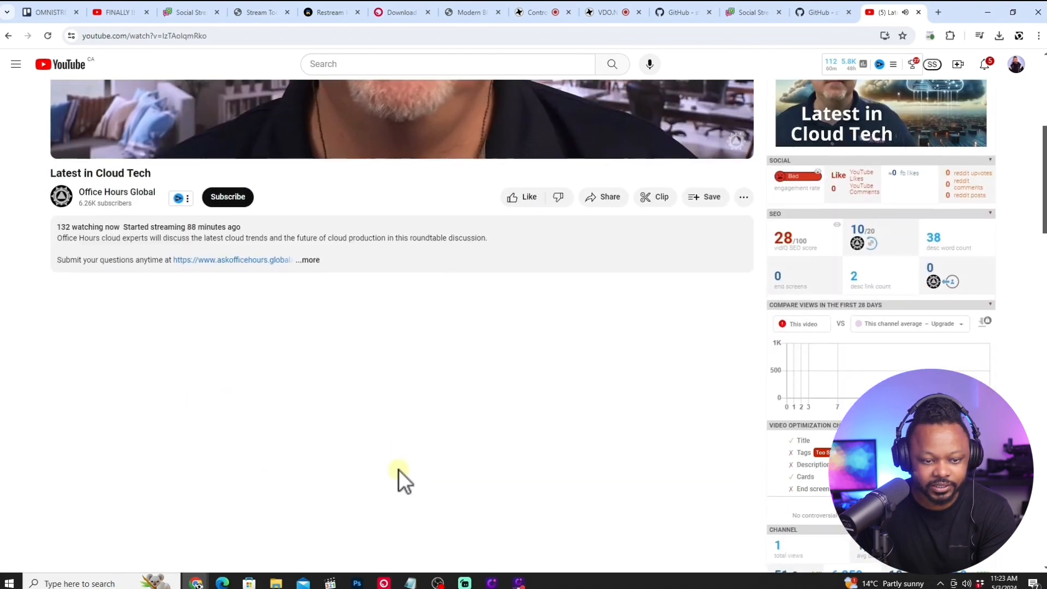
{"action": "scroll", "coordinate": [398, 470], "scroll_direction": "up", "scroll_amount": 3}
{"action": "scroll", "coordinate": [398, 469], "scroll_direction": "up", "scroll_amount": 3}
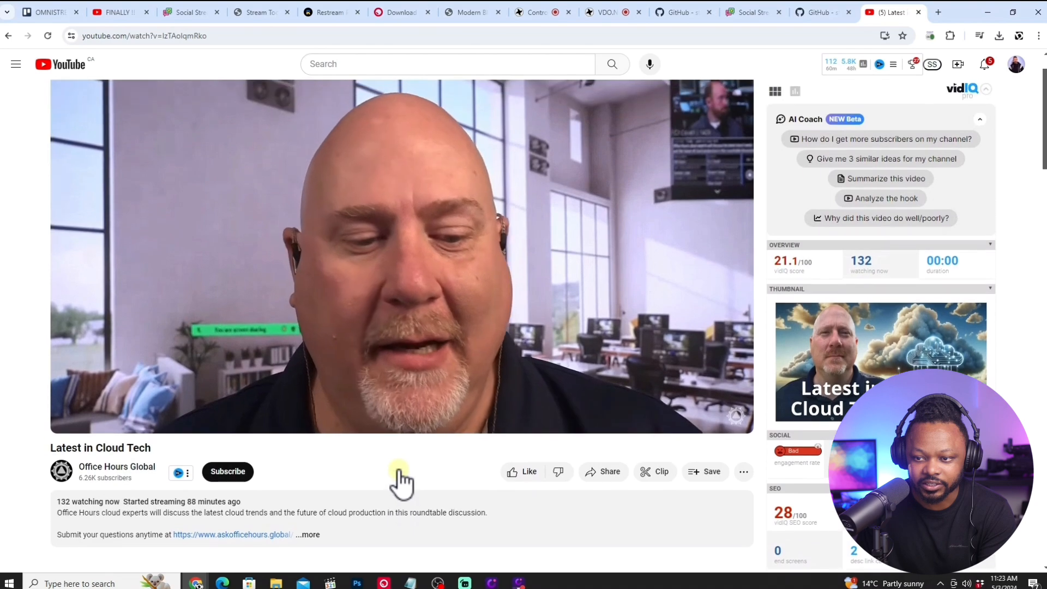
{"action": "scroll", "coordinate": [398, 469], "scroll_direction": "down", "scroll_amount": 3}
{"action": "scroll", "coordinate": [399, 470], "scroll_direction": "down", "scroll_amount": 2}
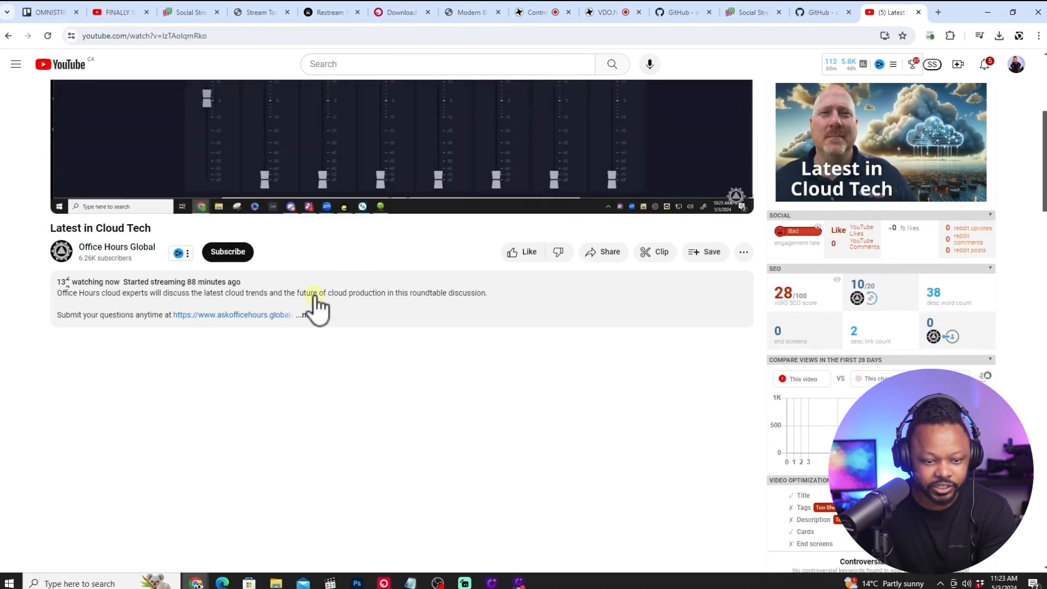
{"action": "scroll", "coordinate": [532, 133], "scroll_direction": "up", "scroll_amount": 5}
{"action": "left_click", "coordinate": [12, 34]}
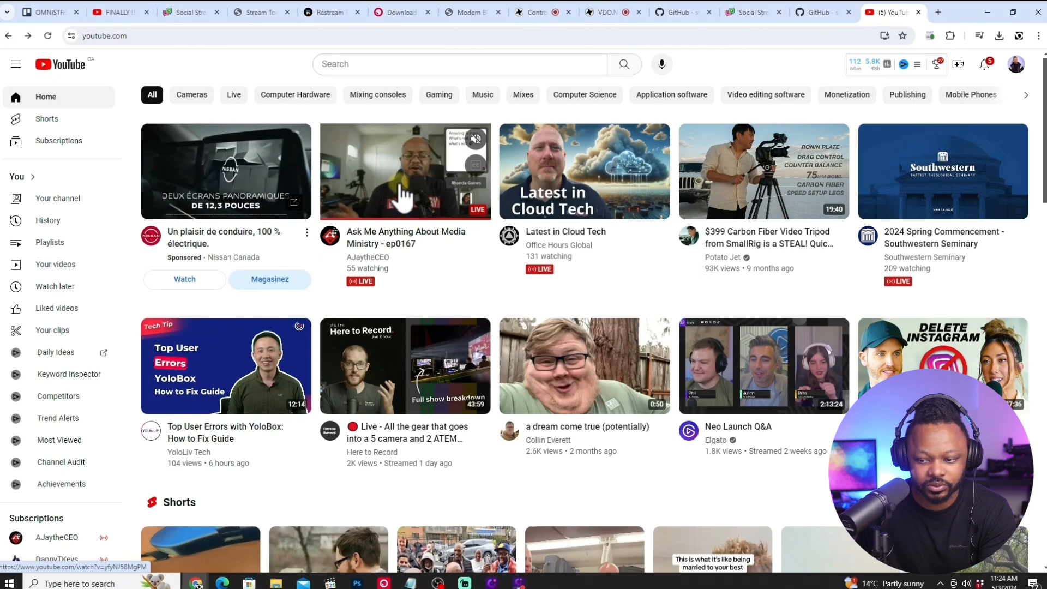
Open the live stream Ask Me Anything About Media Ministry - ep0167 past its ad and pop out its chat into a separate window.
{"action": "left_click", "coordinate": [402, 196]}
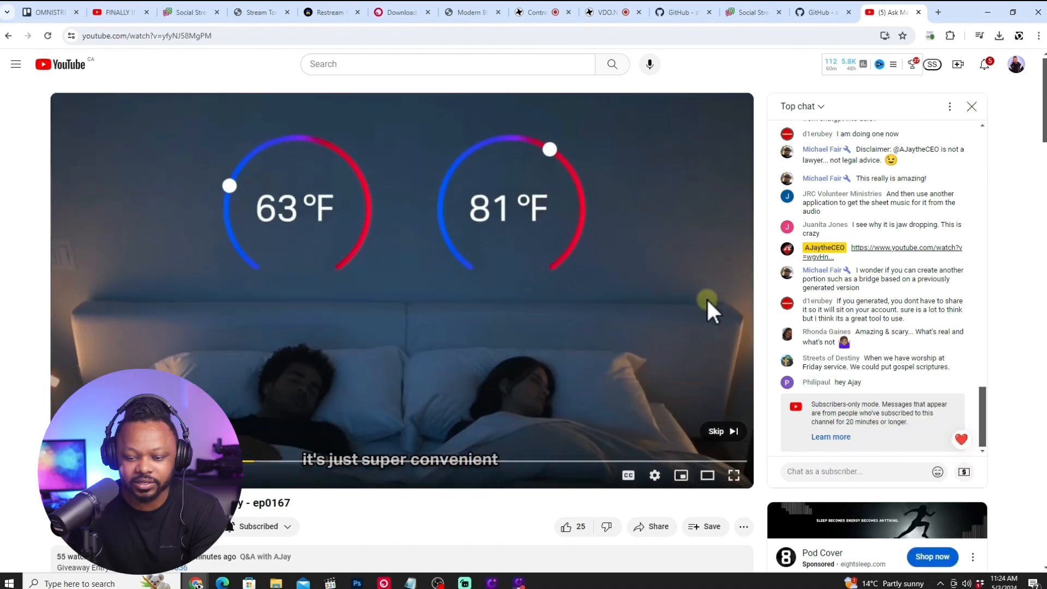
{"action": "left_click", "coordinate": [713, 431]}
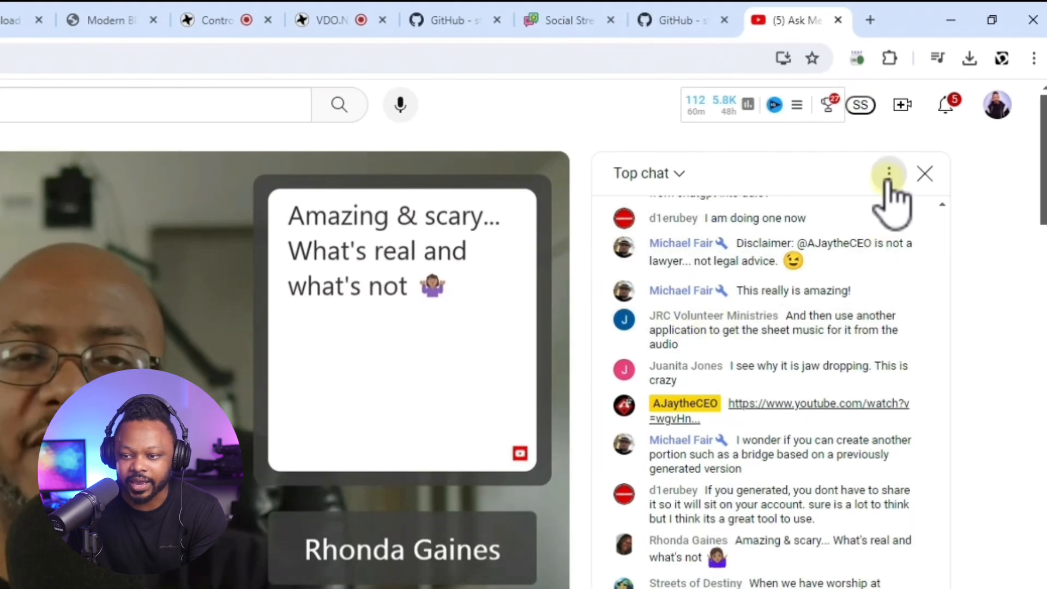
{"action": "left_click", "coordinate": [888, 179]}
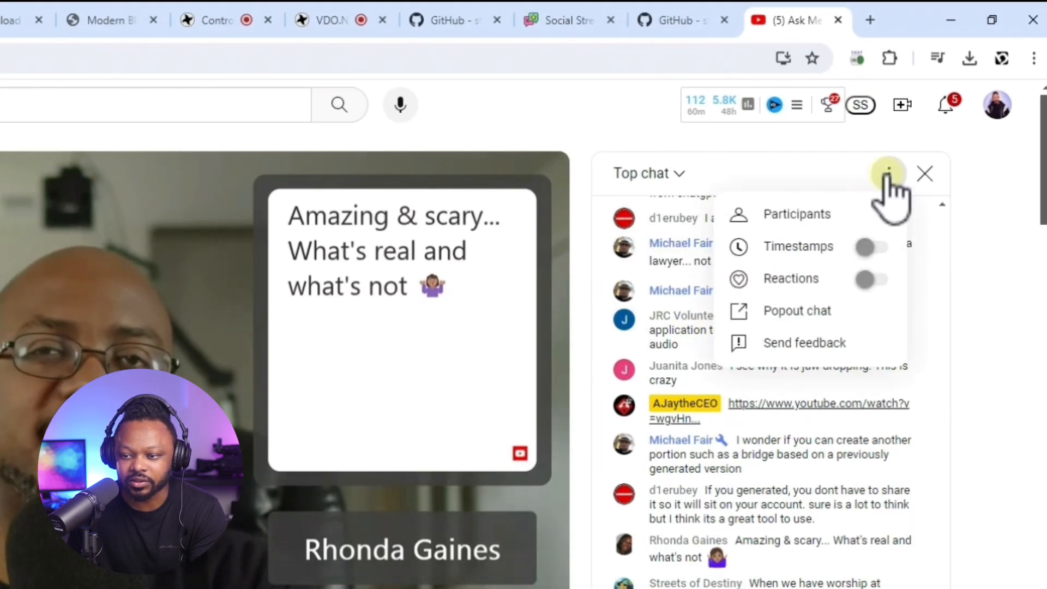
{"action": "left_click", "coordinate": [808, 315]}
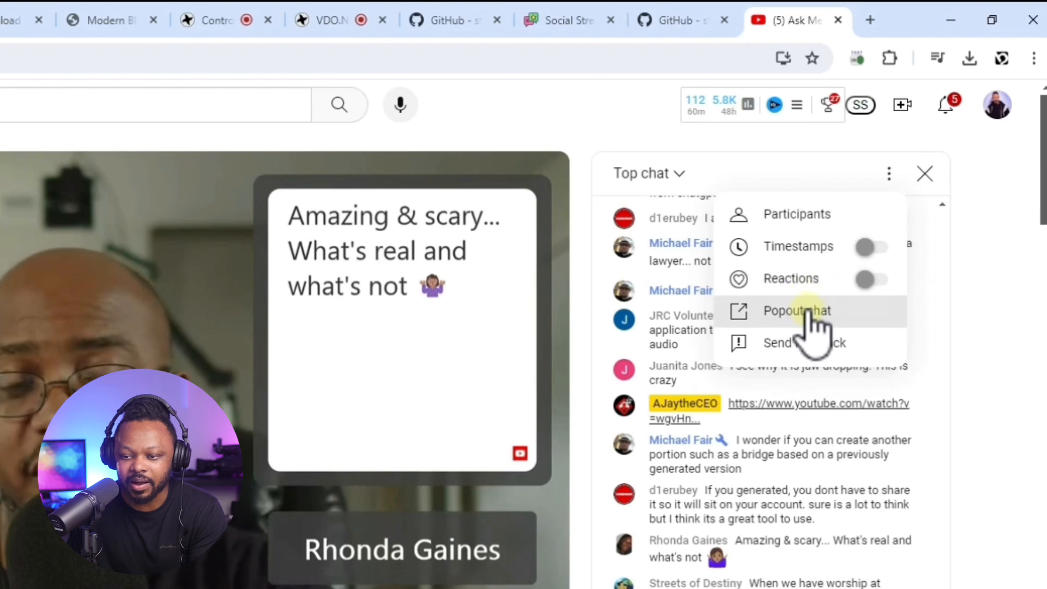
{"action": "left_click", "coordinate": [807, 312]}
{"action": "left_click_drag", "start_coordinate": [202, 7], "coordinate": [808, 58]}
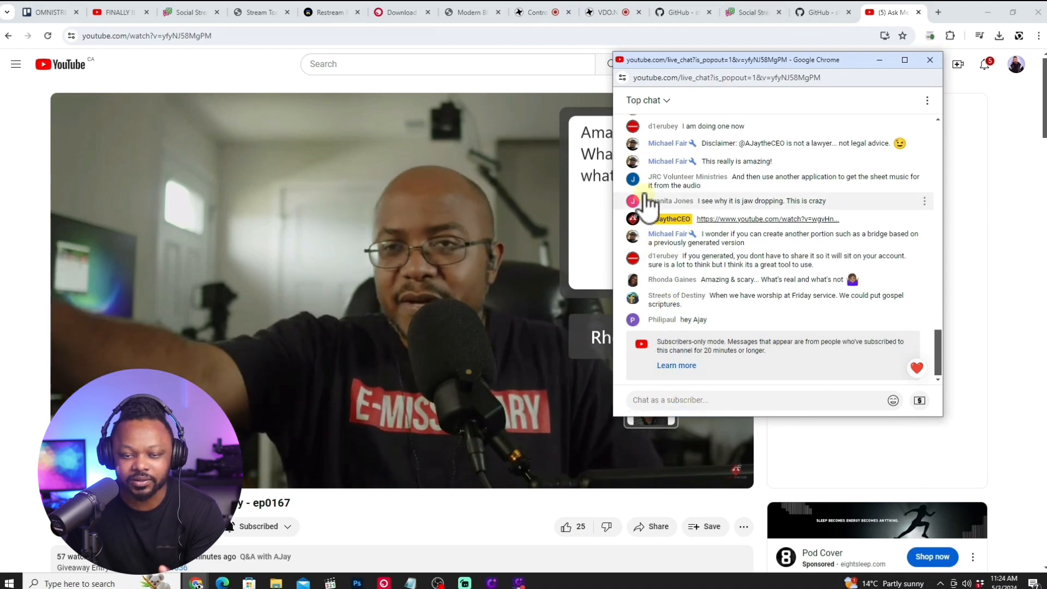
Send "Hello" in the popped-out live chat and switch to OBS to check the CHAT Ninja dock.
{"action": "left_click", "coordinate": [666, 401]}
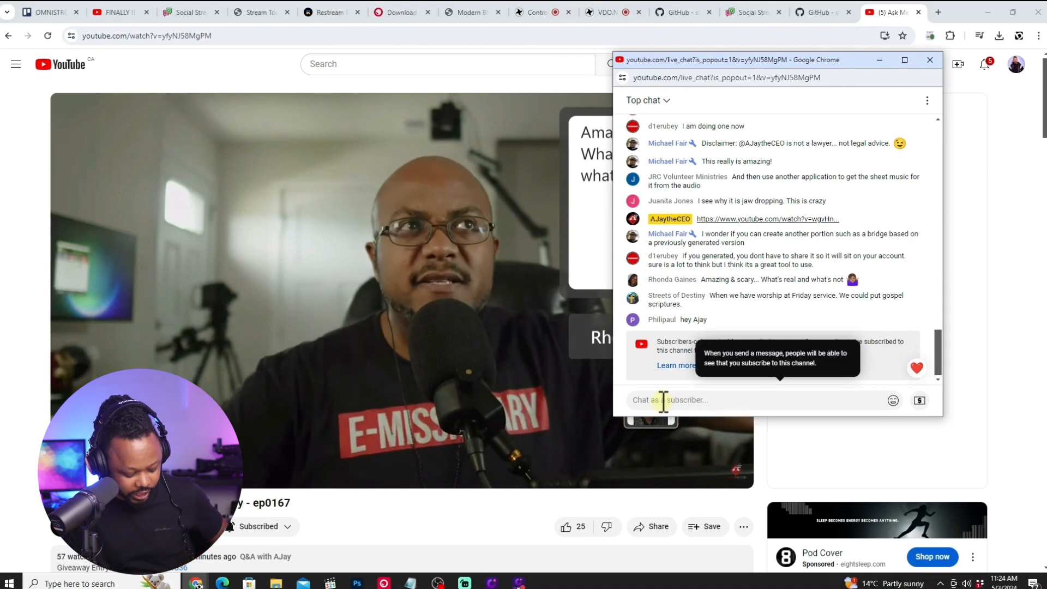
{"action": "type", "text": "Hello"}
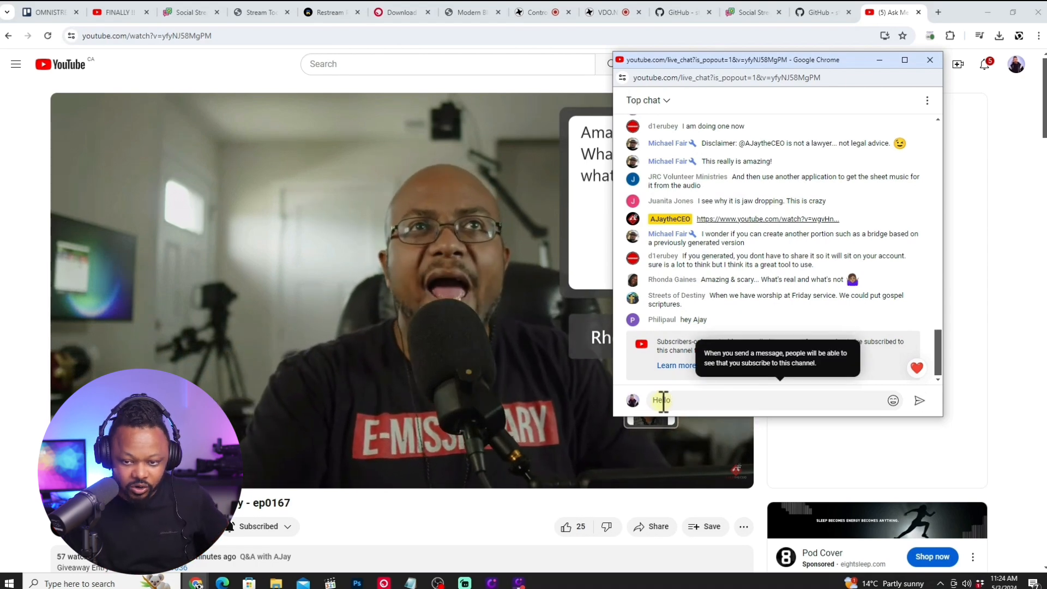
{"action": "key", "text": "Return"}
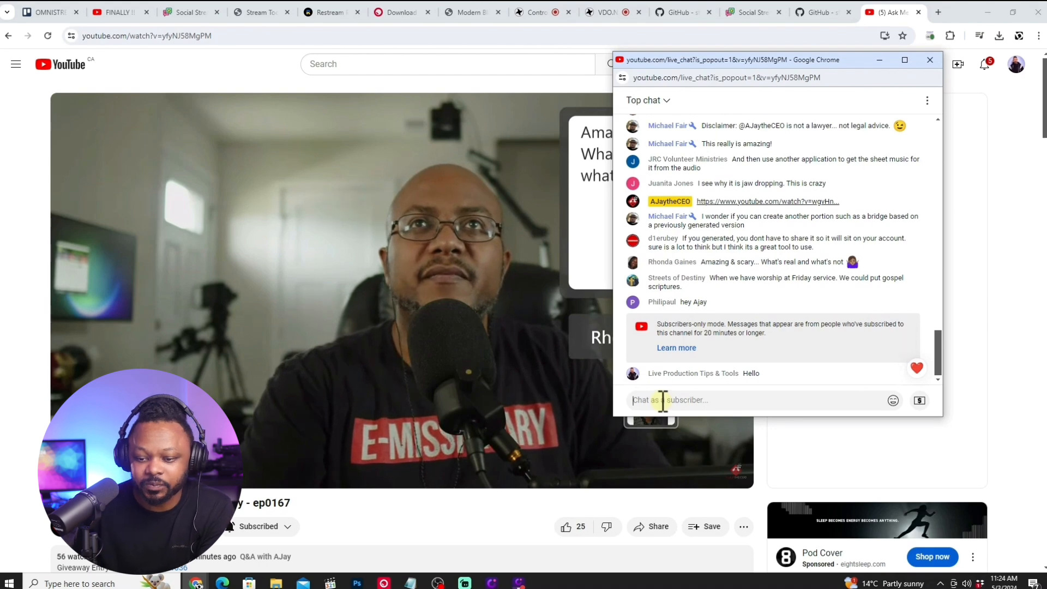
{"action": "left_click_drag", "start_coordinate": [833, 61], "coordinate": [840, 95]}
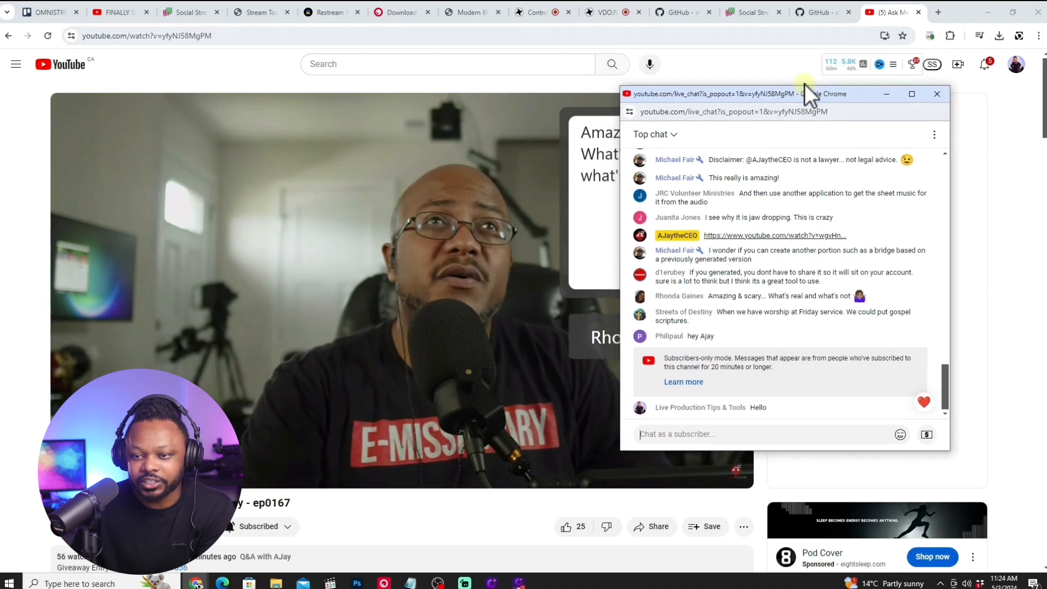
{"action": "left_click_drag", "start_coordinate": [771, 96], "coordinate": [800, 73]}
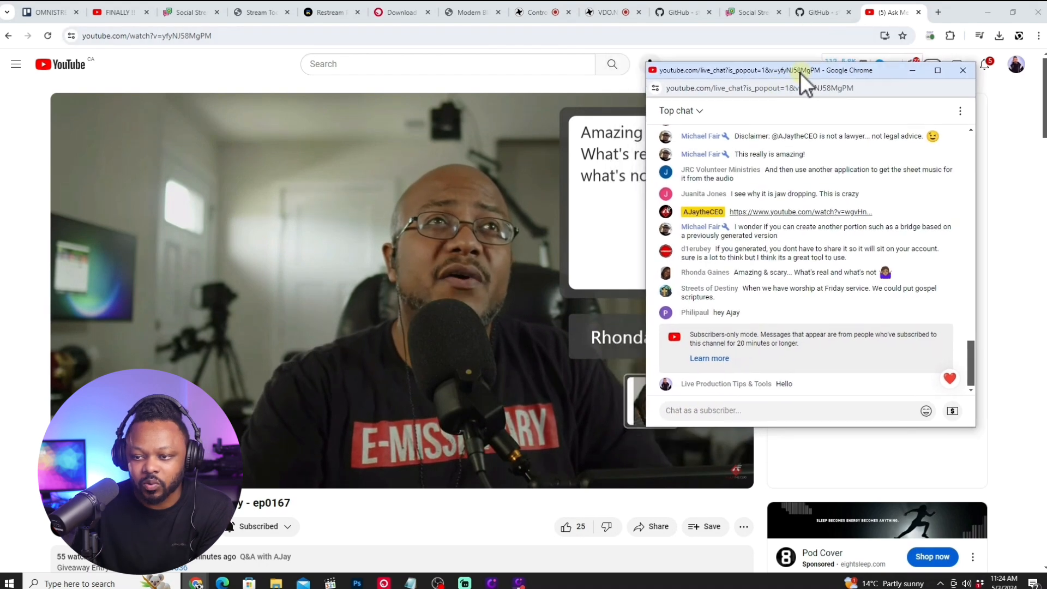
{"action": "left_click", "coordinate": [443, 585]}
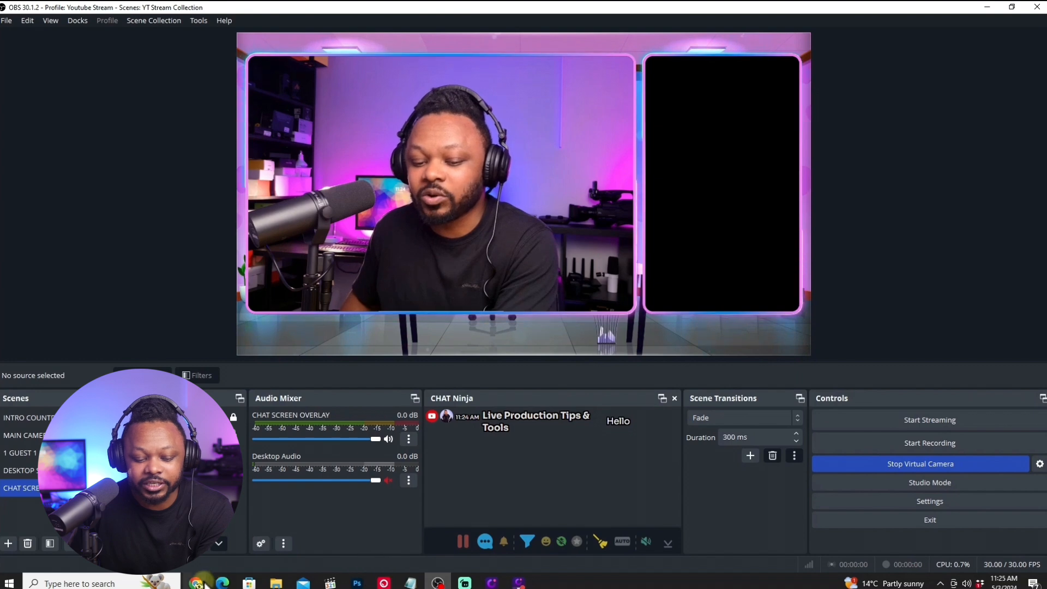
Bring the popped-out chat in front of OBS and send the host a message thanking them "for everything you do for us".
{"action": "mouse_move", "coordinate": [204, 584]}
{"action": "left_click", "coordinate": [303, 551]}
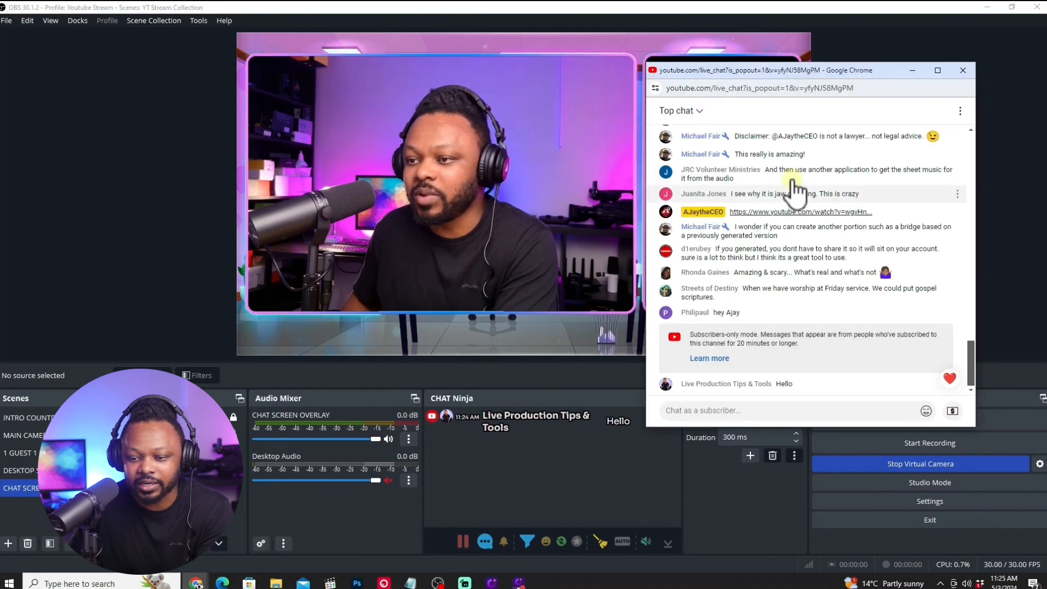
{"action": "left_click", "coordinate": [695, 410]}
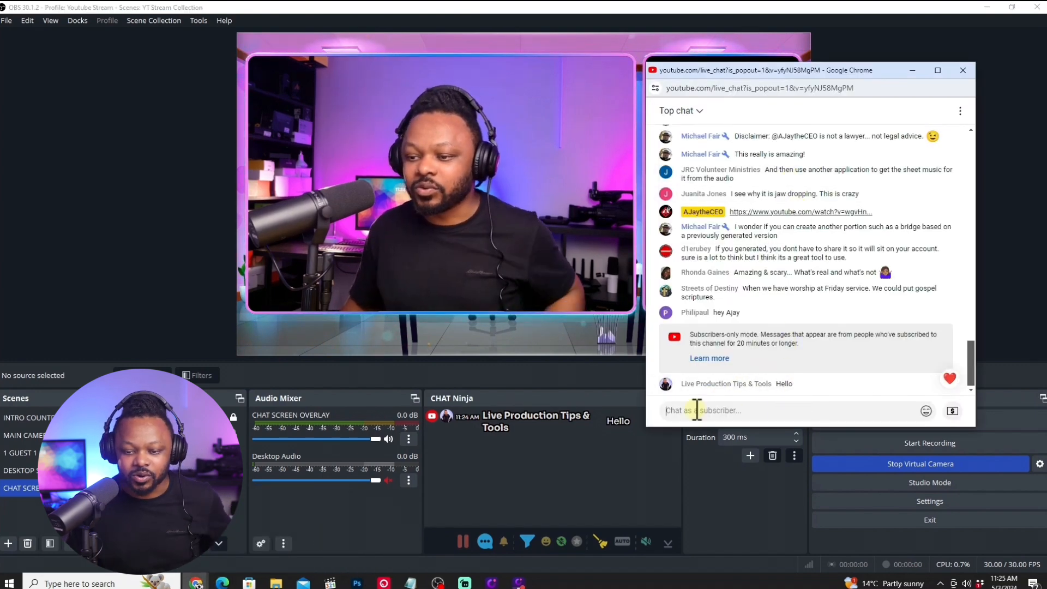
{"action": "type", "text": "Thanks Ajay"}
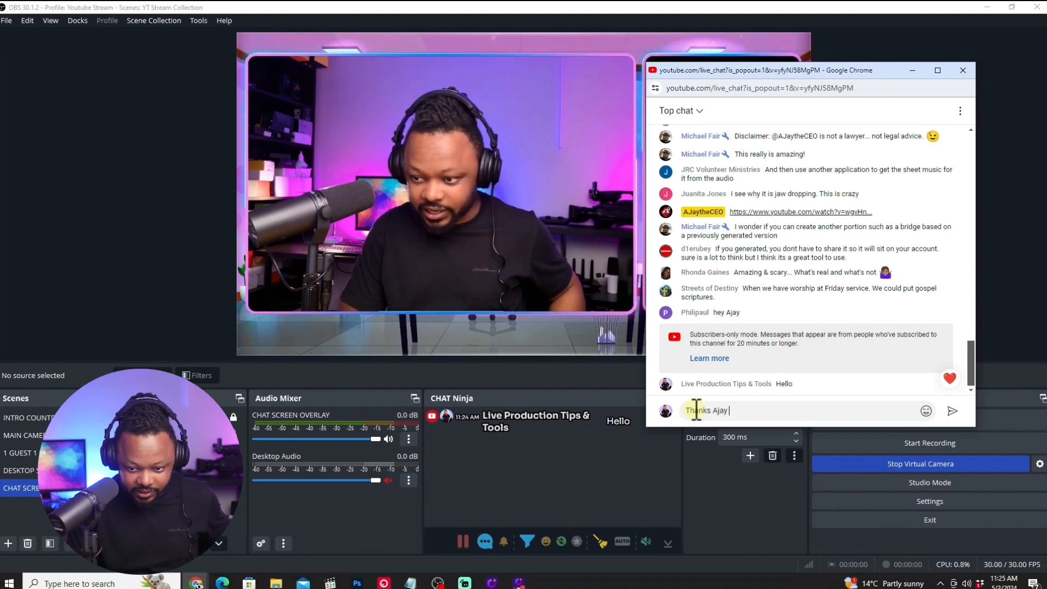
{"action": "type", "text": " for everyt"}
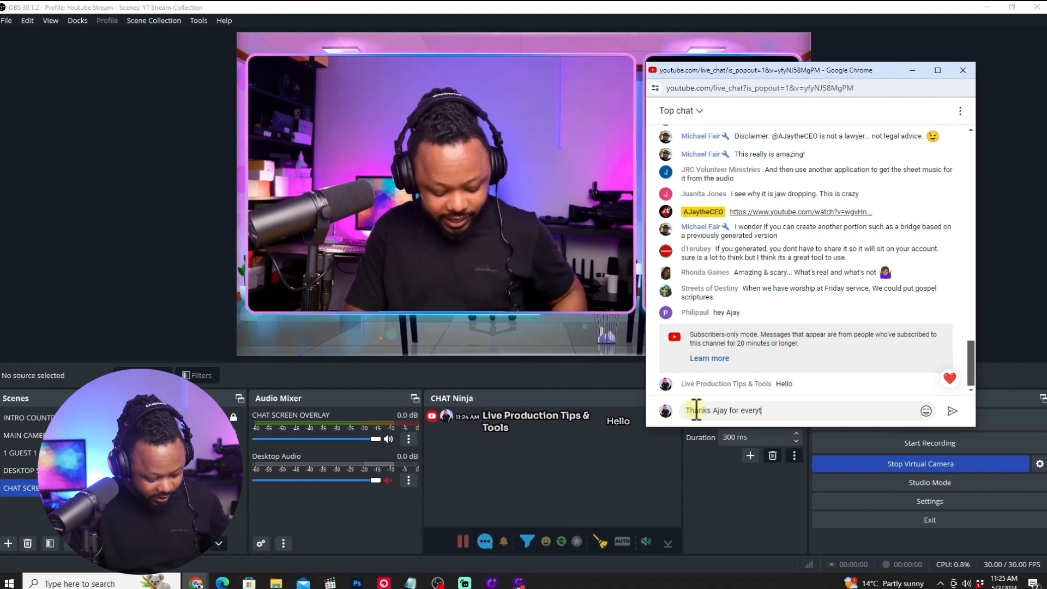
{"action": "type", "text": "hing you do for us"}
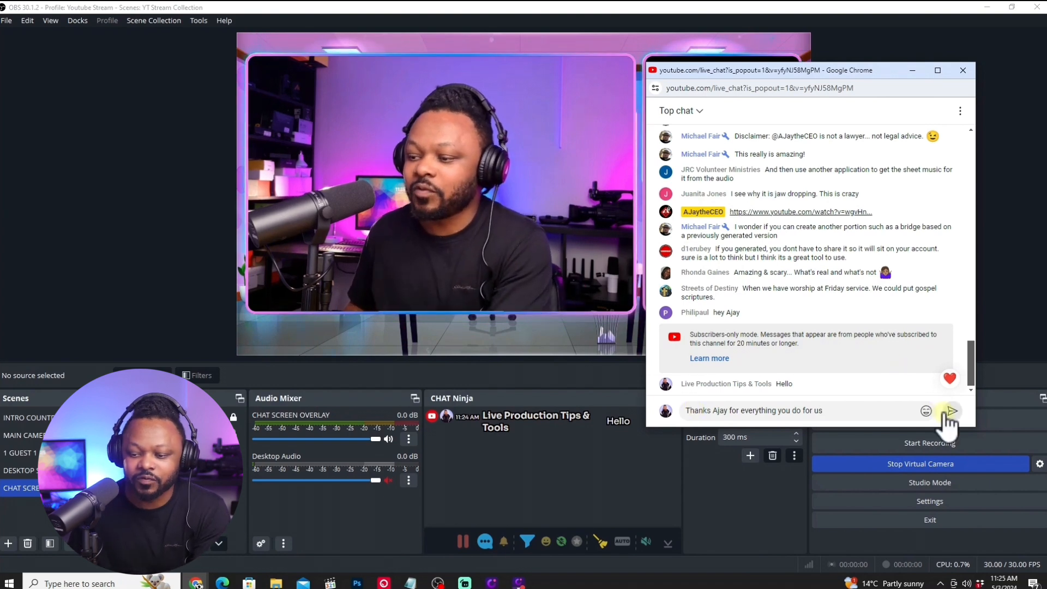
{"action": "left_click", "coordinate": [952, 411]}
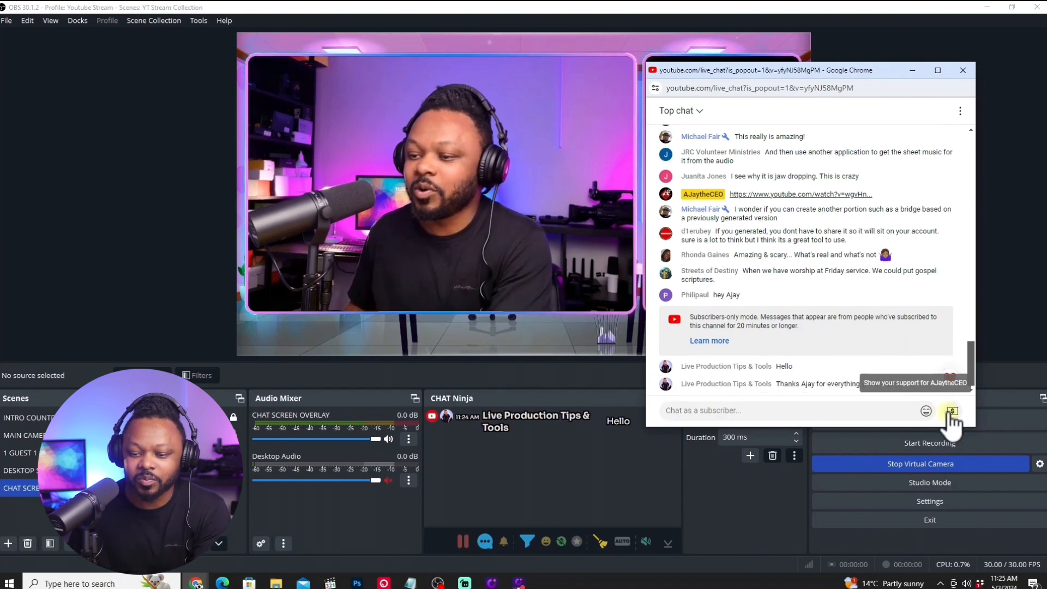
Minimize the popped-out chat and add a new Browser source named "live chat" to the CHAT SCREEN scene.
{"action": "left_click", "coordinate": [912, 71]}
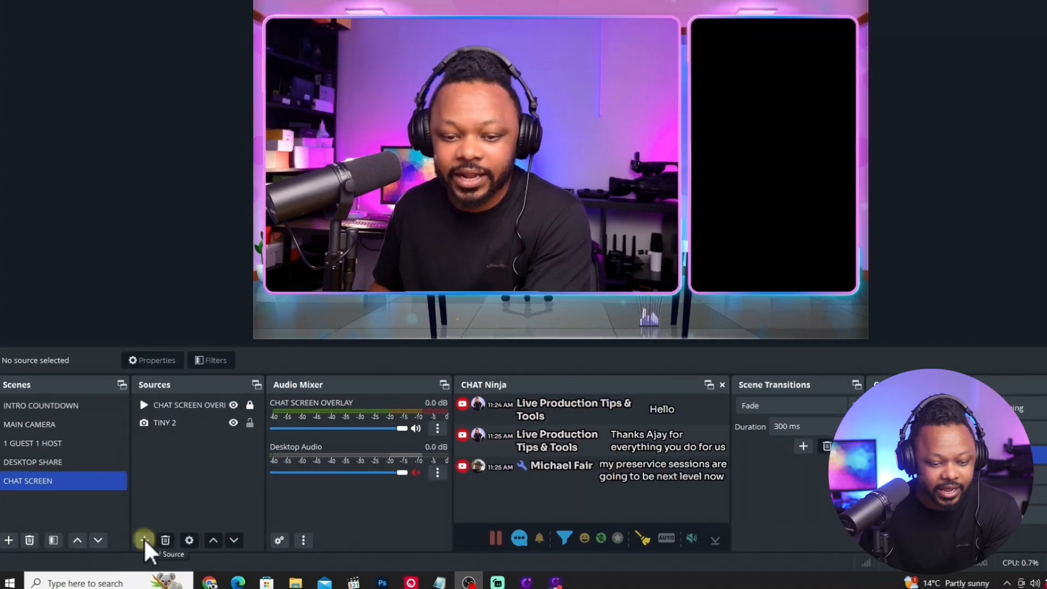
{"action": "left_click", "coordinate": [133, 541]}
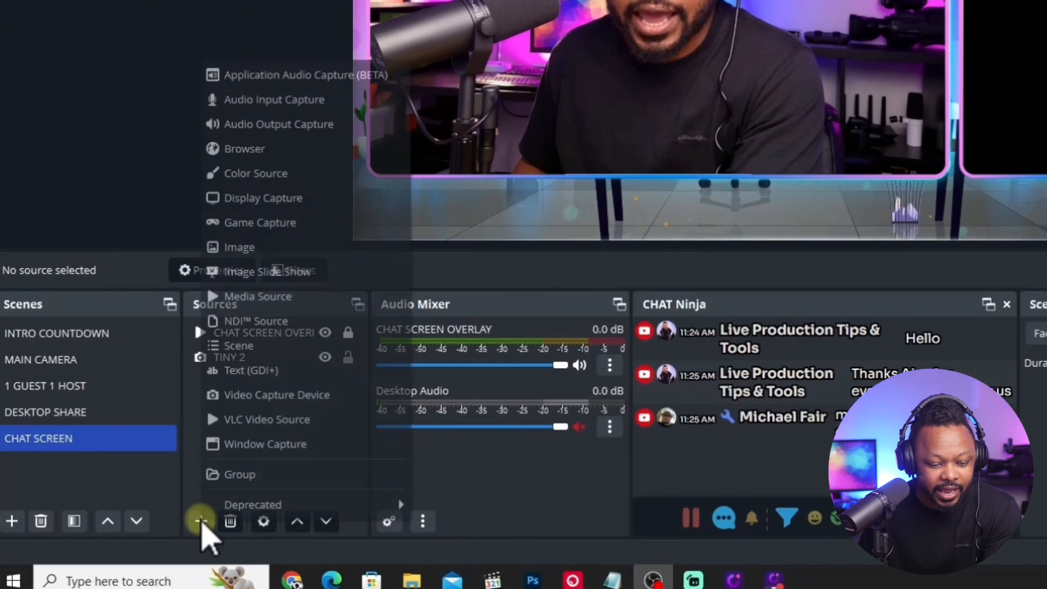
{"action": "mouse_move", "coordinate": [223, 502]}
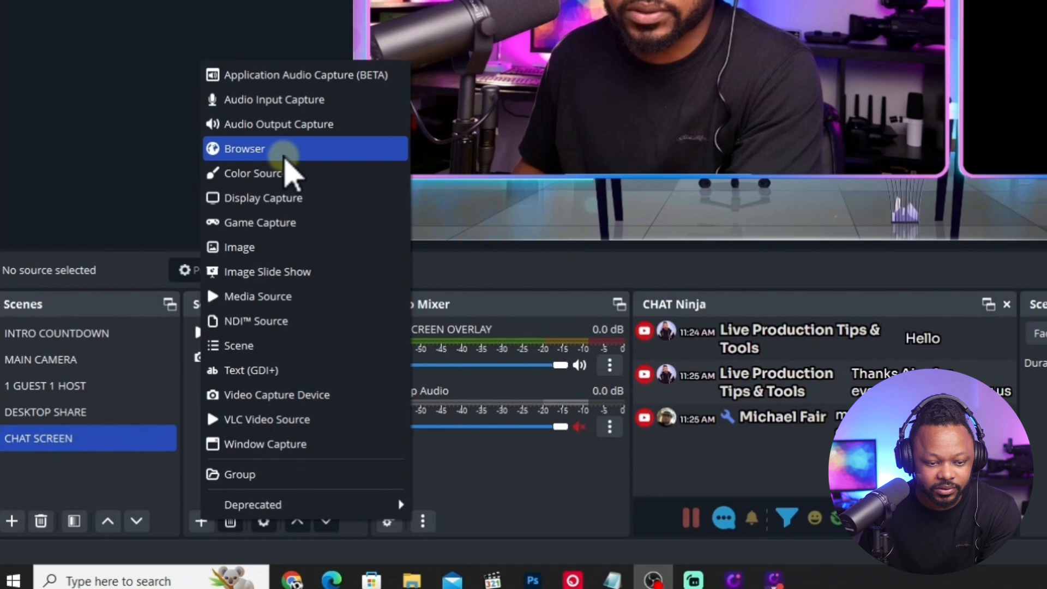
{"action": "left_click", "coordinate": [284, 156]}
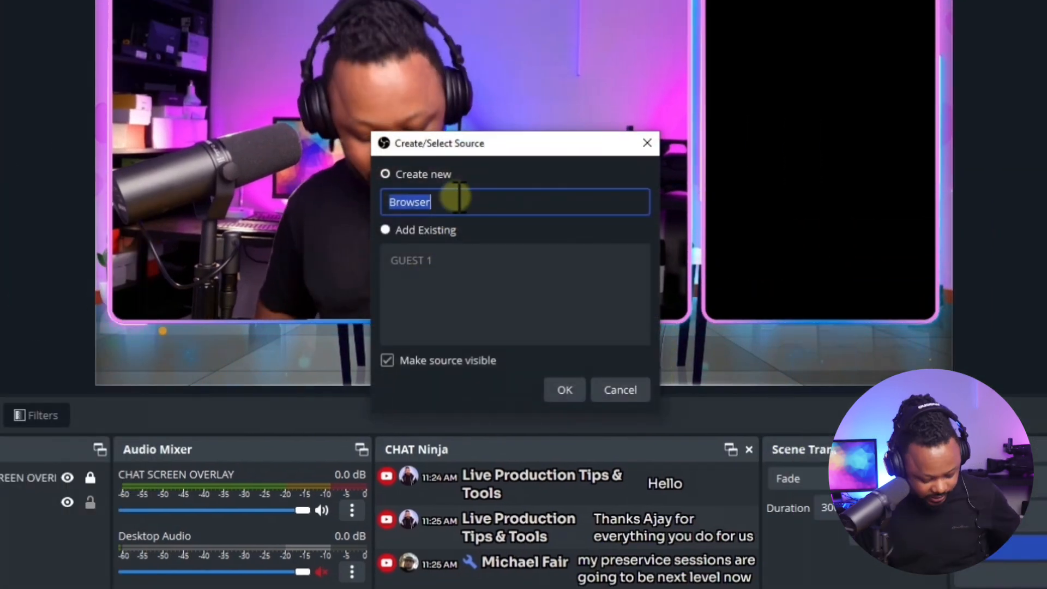
{"action": "type", "text": "live chat"}
{"action": "left_click", "coordinate": [564, 390]}
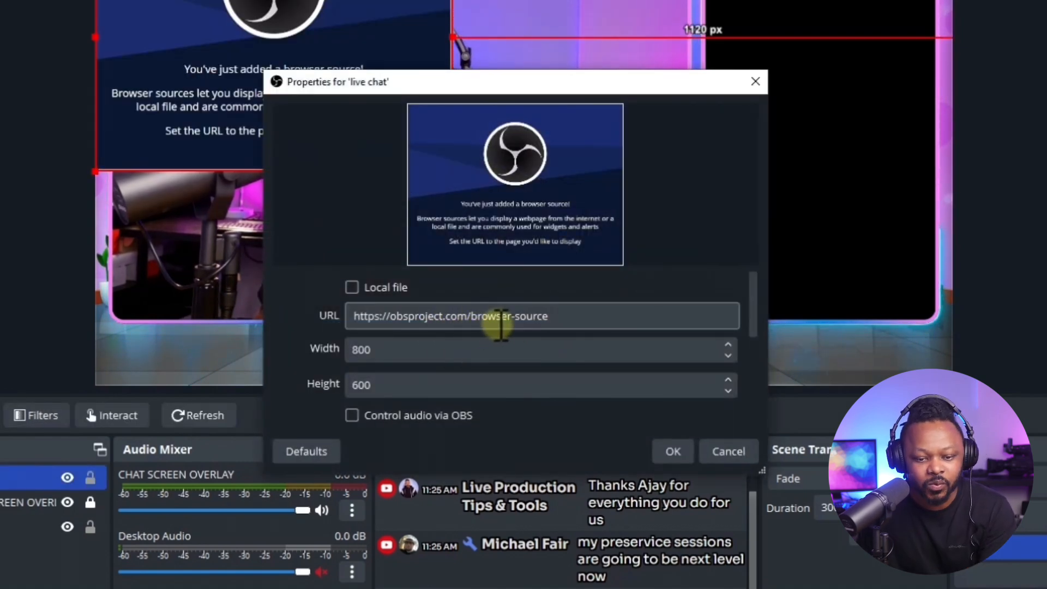
Set the live chat browser source's width to 1080 and height to 1920 and confirm its properties.
{"action": "left_click_drag", "start_coordinate": [388, 353], "coordinate": [347, 350]}
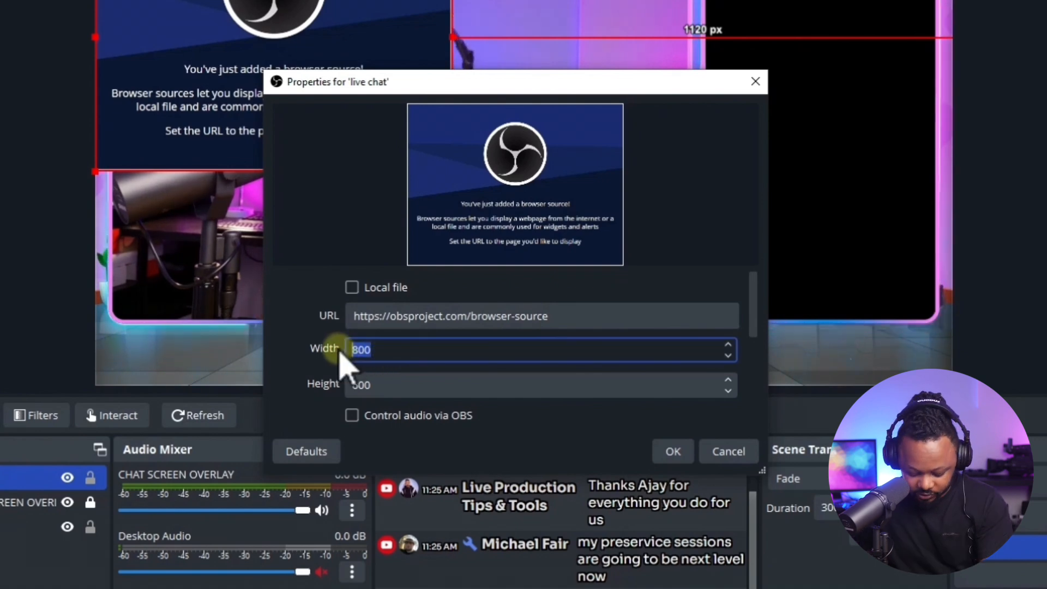
{"action": "type", "text": "1080"}
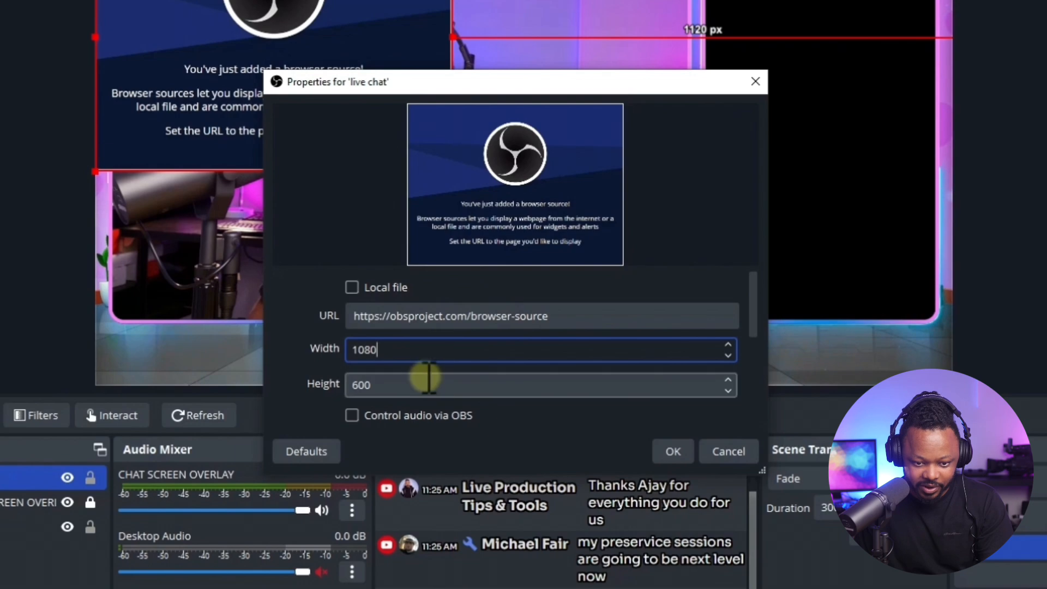
{"action": "double_click", "coordinate": [388, 385]}
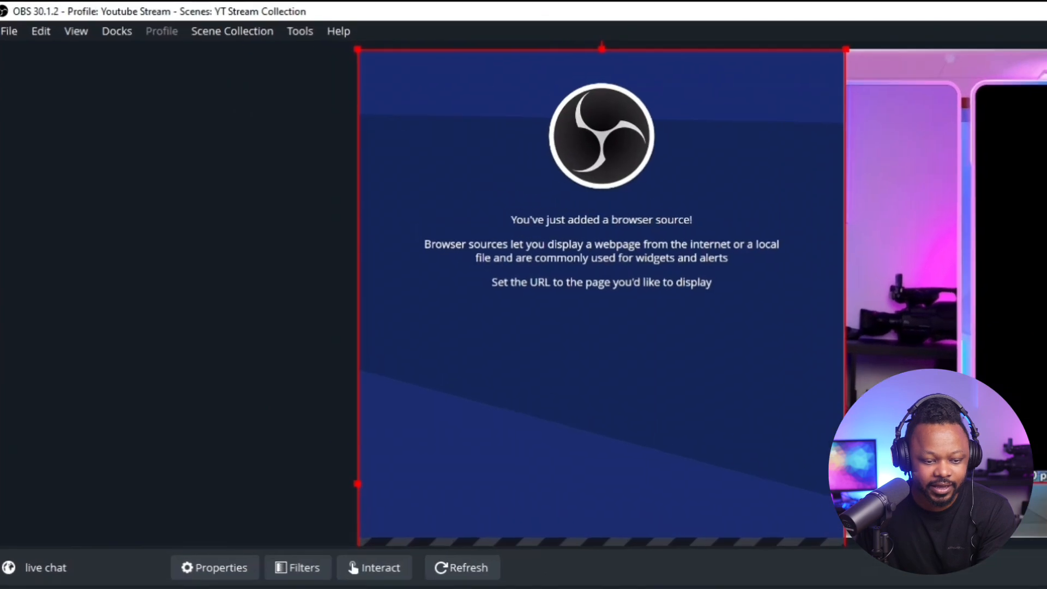
Replace the live chat source's URL with the copied Social Stream Ninja dock link and apply the change.
{"action": "right_click", "coordinate": [198, 417]}
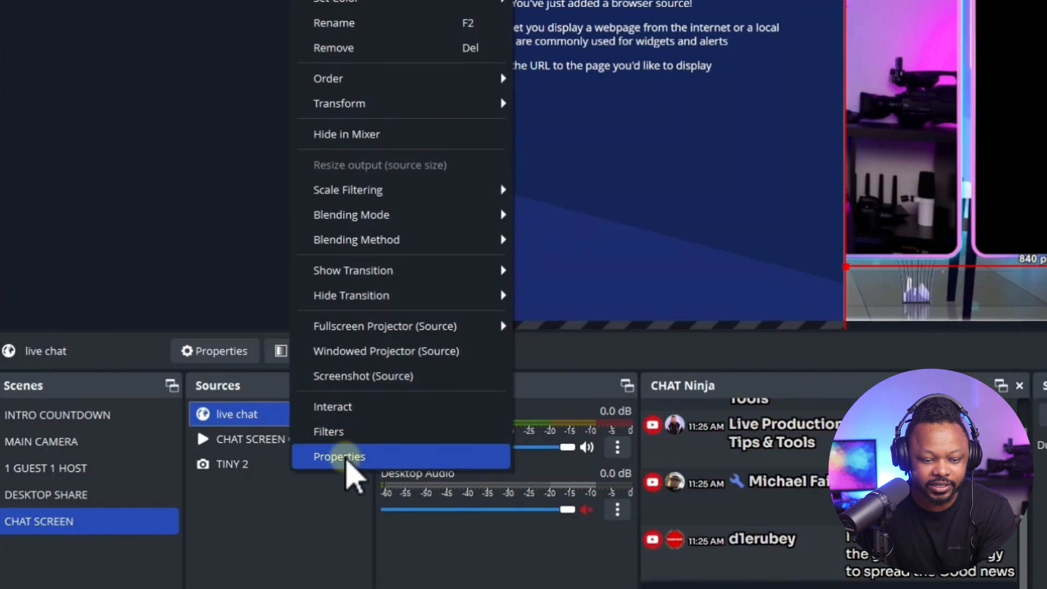
{"action": "left_click", "coordinate": [230, 455]}
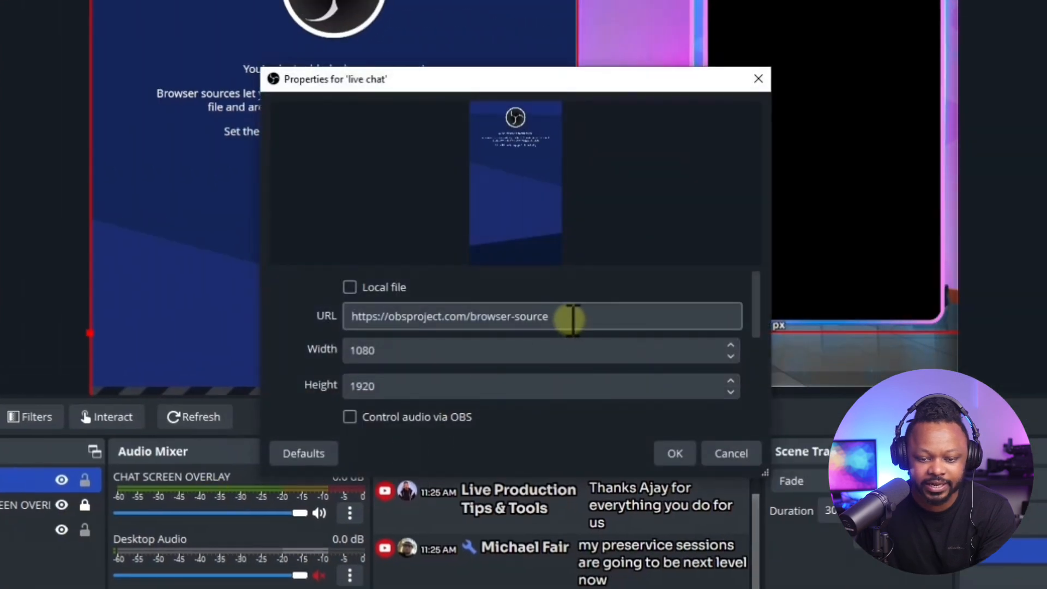
{"action": "left_click_drag", "start_coordinate": [572, 319], "coordinate": [476, 319]}
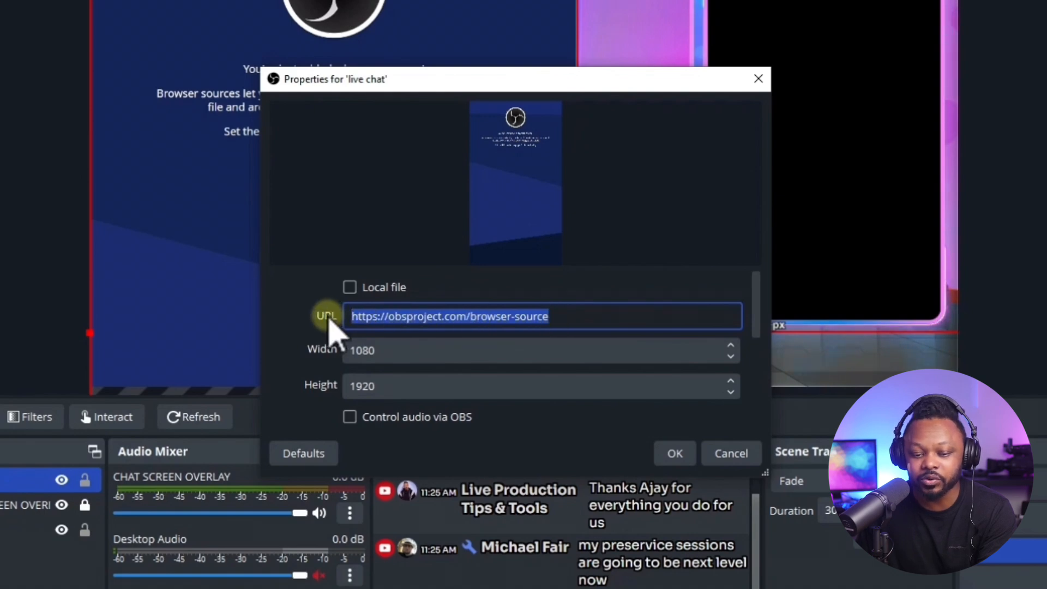
{"action": "right_click", "coordinate": [397, 317]}
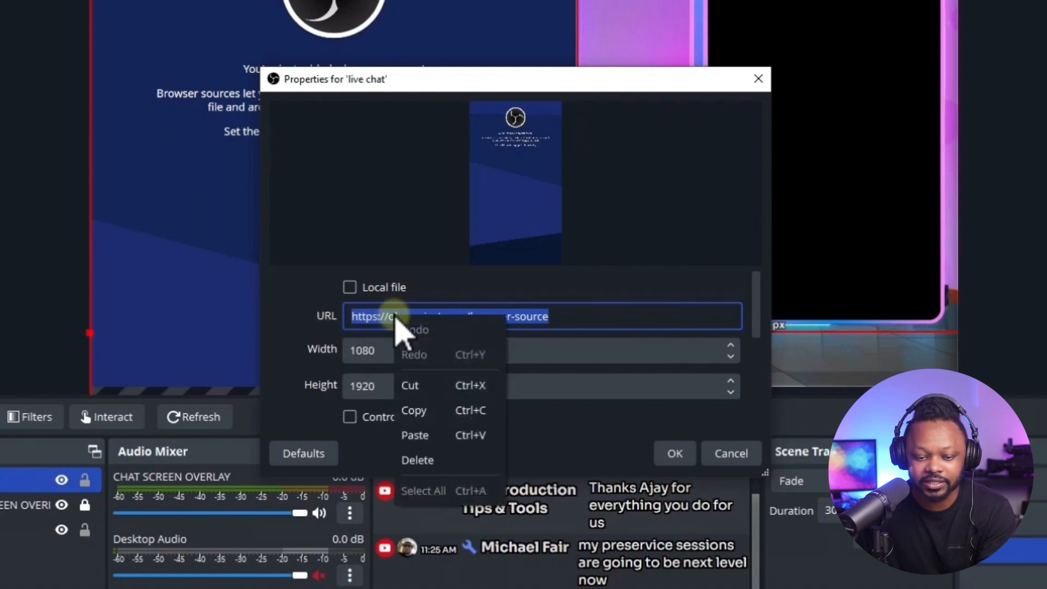
{"action": "left_click", "coordinate": [428, 435]}
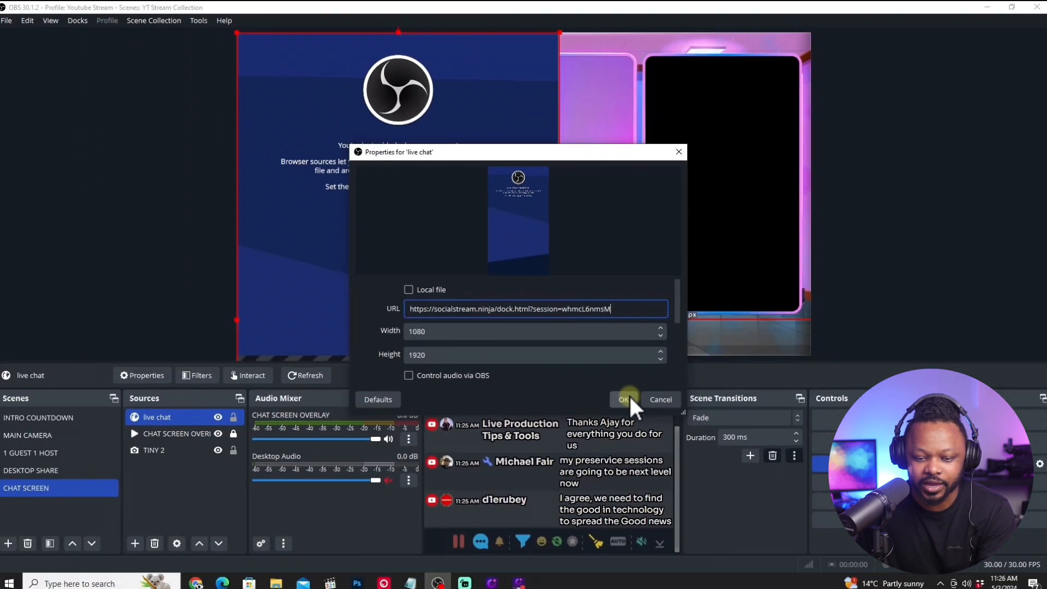
{"action": "left_click", "coordinate": [675, 453]}
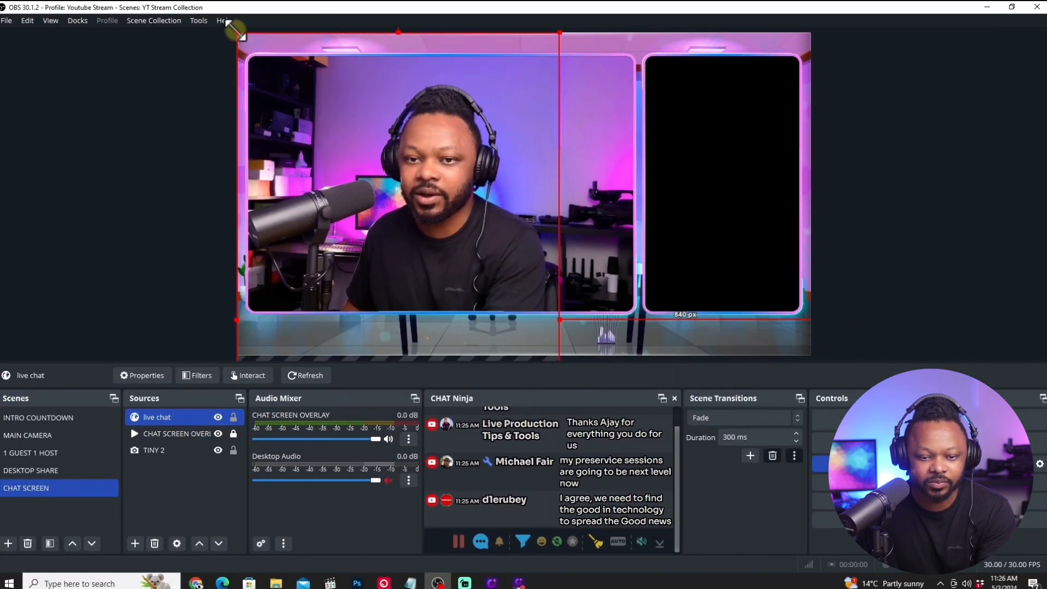
Scale down the live chat source and fit it over the black chat frame, about 34 px from the canvas's right edge.
{"action": "left_click_drag", "start_coordinate": [235, 30], "coordinate": [426, 155]}
{"action": "left_click_drag", "start_coordinate": [424, 201], "coordinate": [671, 99]}
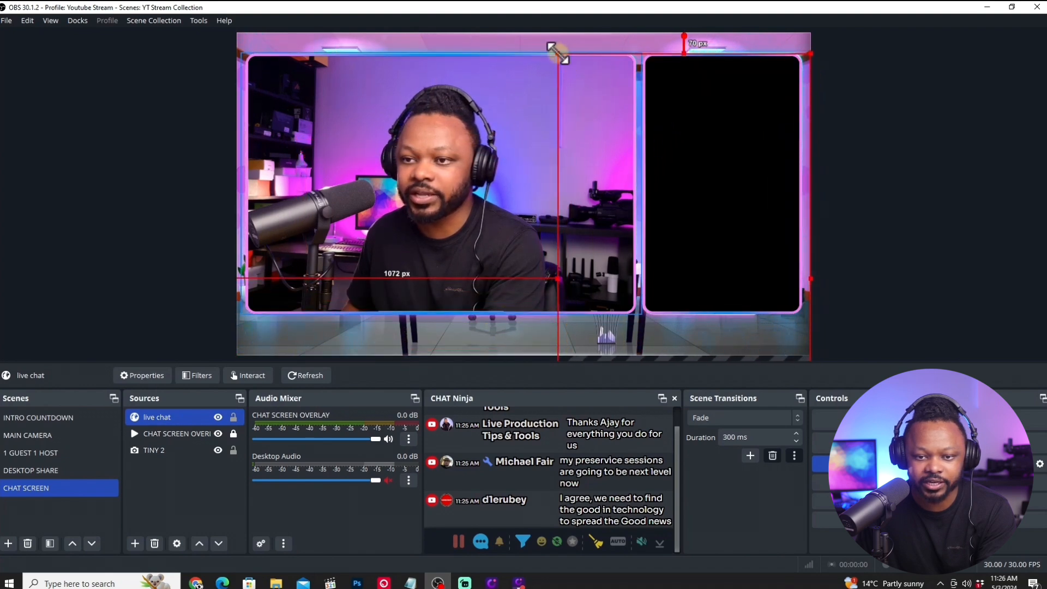
{"action": "left_click_drag", "start_coordinate": [558, 54], "coordinate": [687, 146]}
{"action": "left_click_drag", "start_coordinate": [742, 260], "coordinate": [696, 147]}
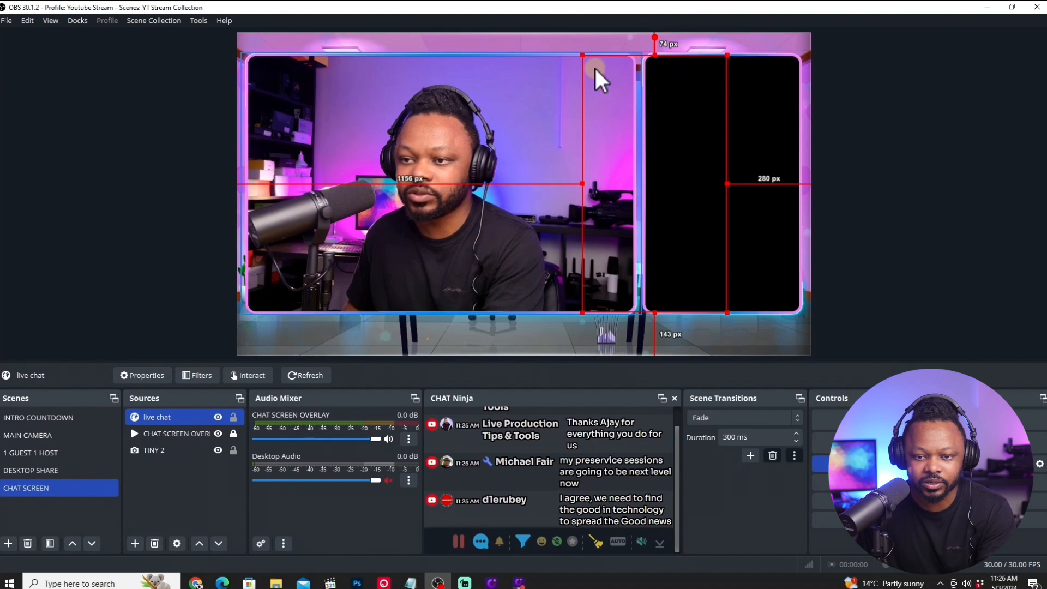
{"action": "left_click_drag", "start_coordinate": [584, 53], "coordinate": [569, 45]}
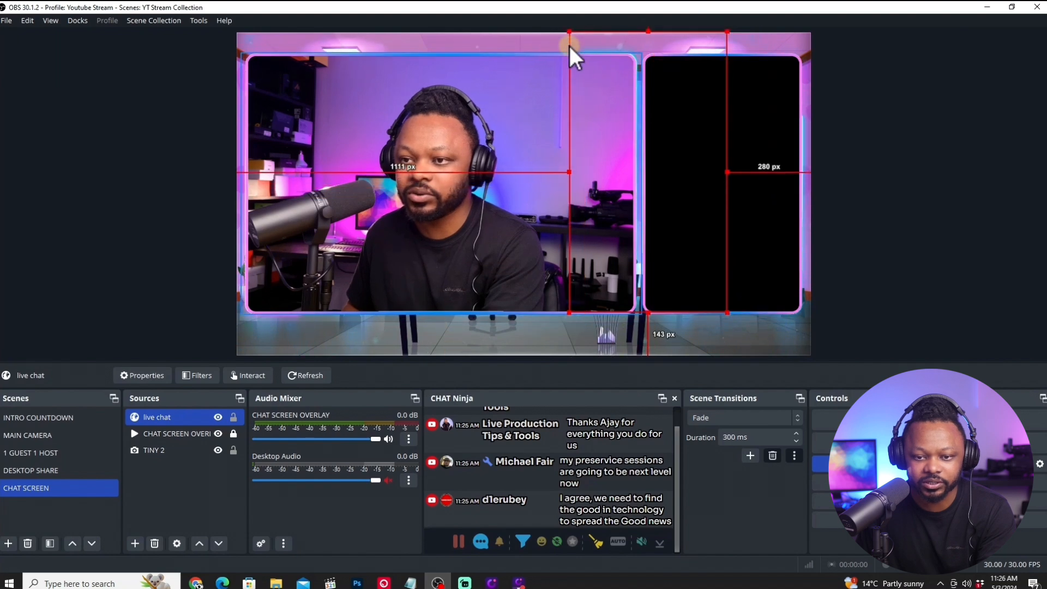
{"action": "left_click_drag", "start_coordinate": [607, 133], "coordinate": [696, 144]}
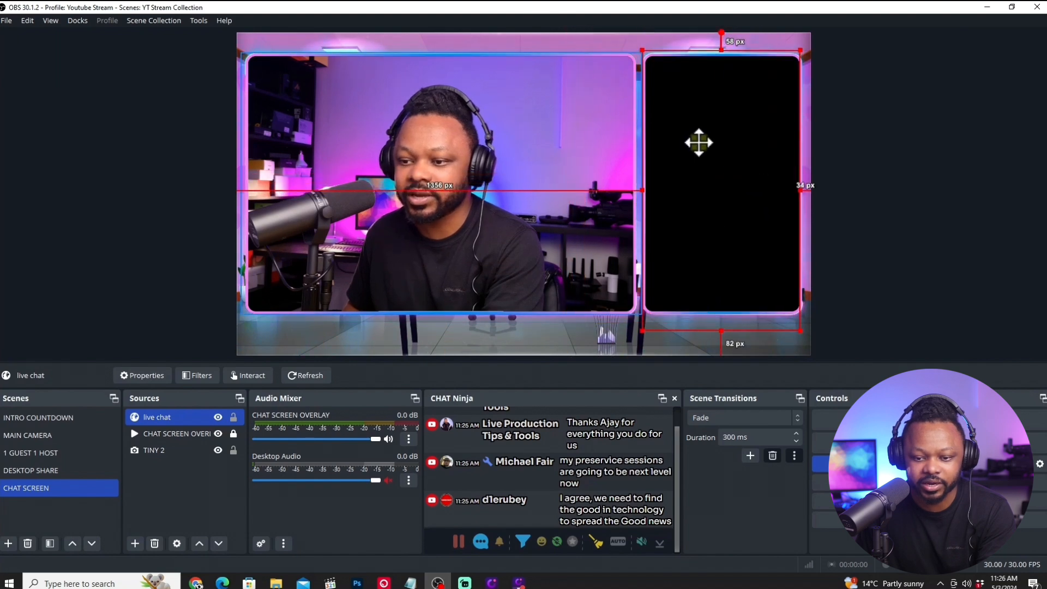
Place the live chat source directly beneath CHAT SCREEN OVERLAY, nudge it down inside the chat frame and lock it.
{"action": "left_click_drag", "start_coordinate": [163, 417], "coordinate": [187, 436]}
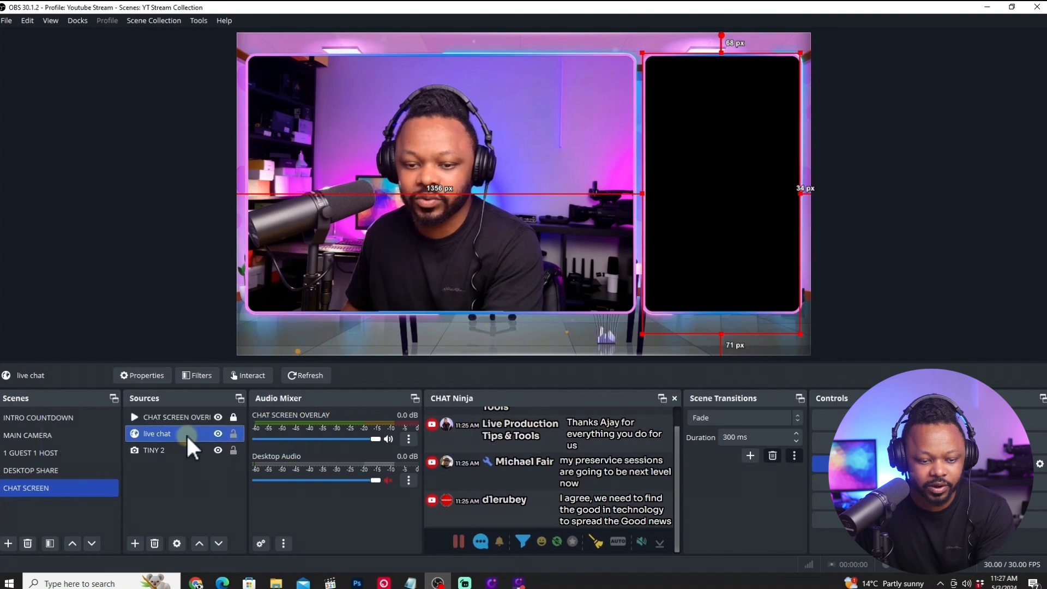
{"action": "left_click", "coordinate": [233, 433]}
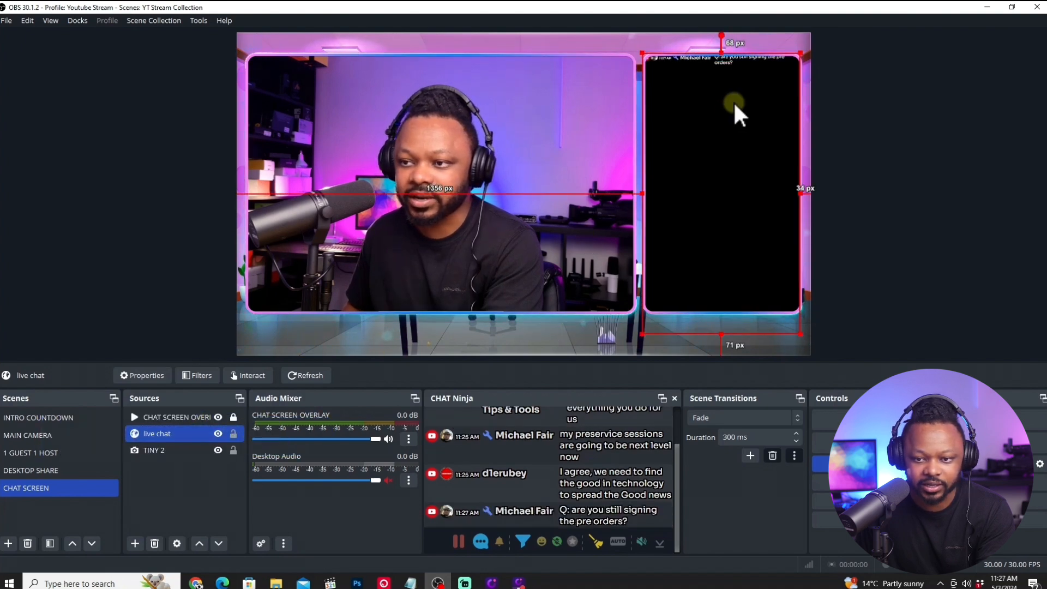
{"action": "left_click_drag", "start_coordinate": [733, 101], "coordinate": [733, 107]}
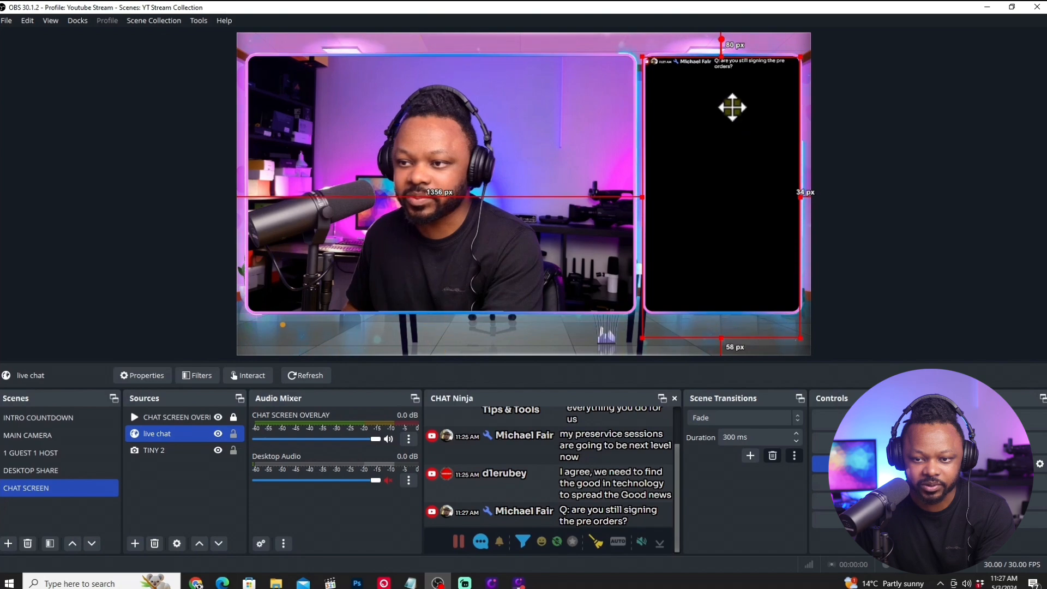
{"action": "left_click", "coordinate": [233, 435]}
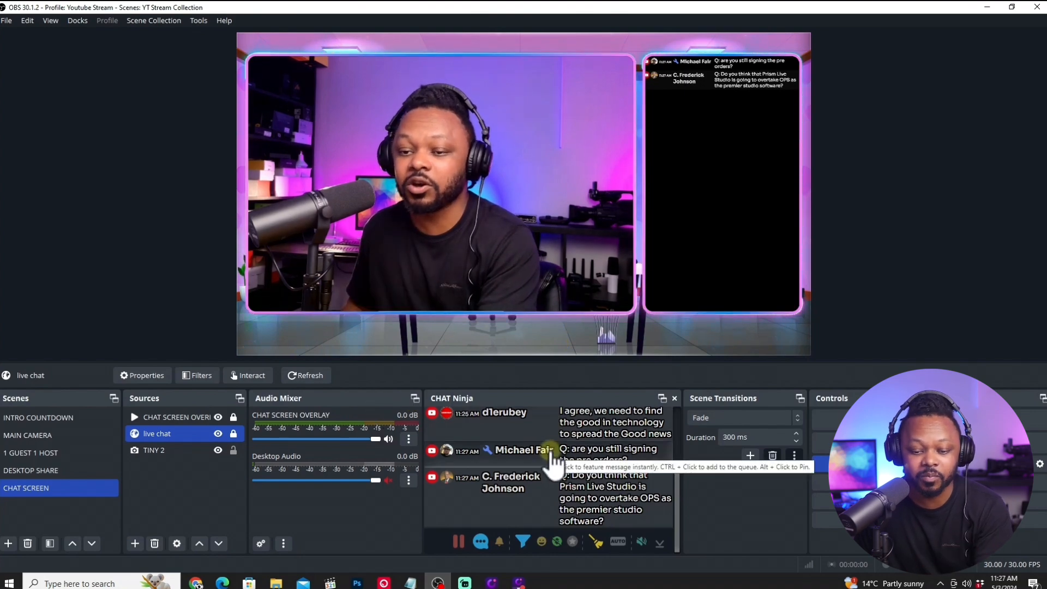
Switch to Chrome and copy the featured chat overlay link from the Social Stream Ninja extension.
{"action": "left_click", "coordinate": [191, 583]}
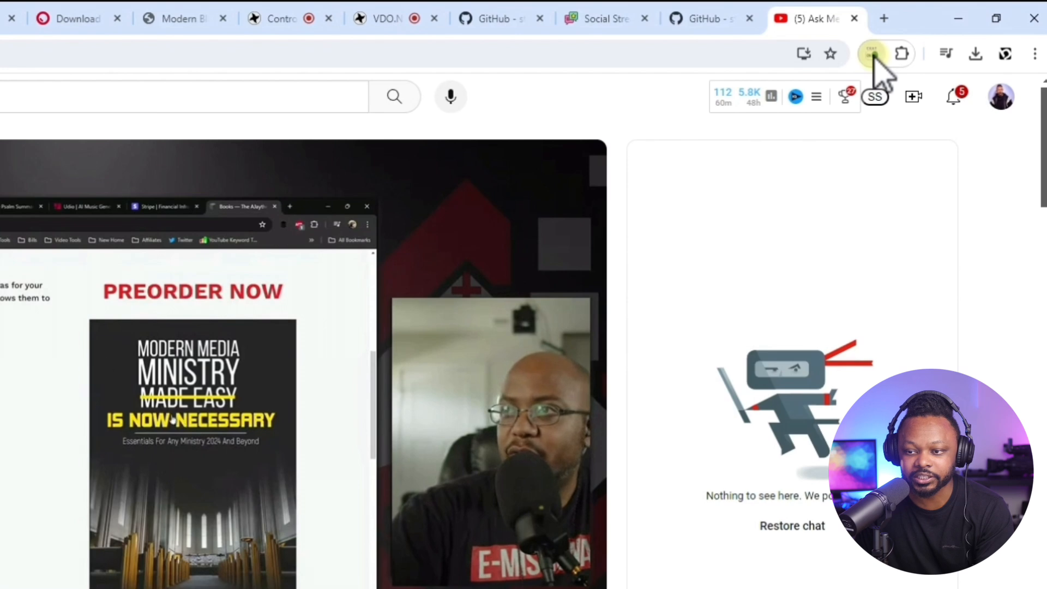
{"action": "left_click", "coordinate": [873, 55]}
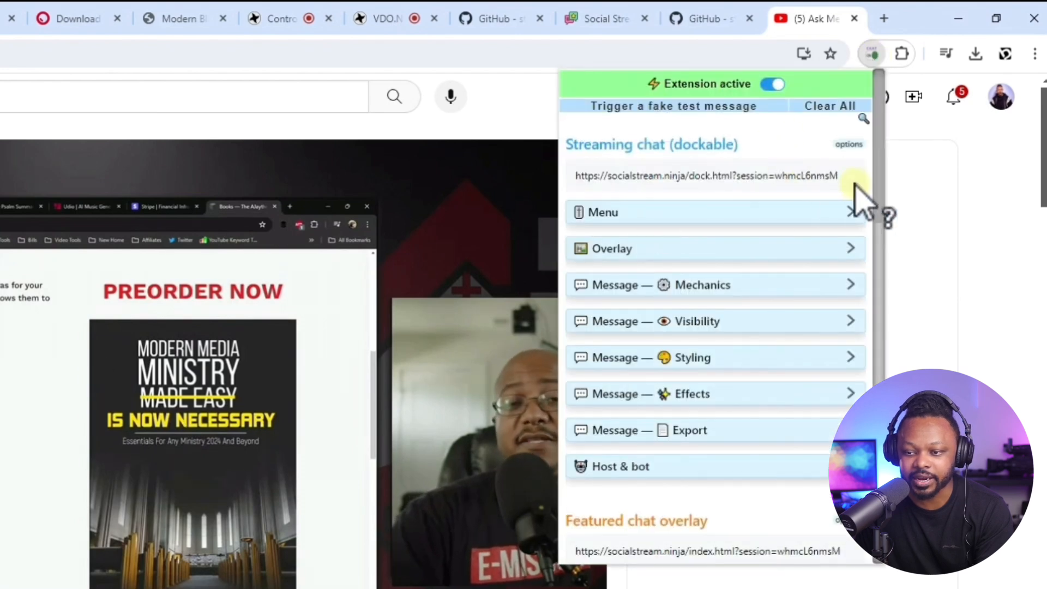
{"action": "scroll", "coordinate": [884, 218], "scroll_direction": "down", "scroll_amount": 5}
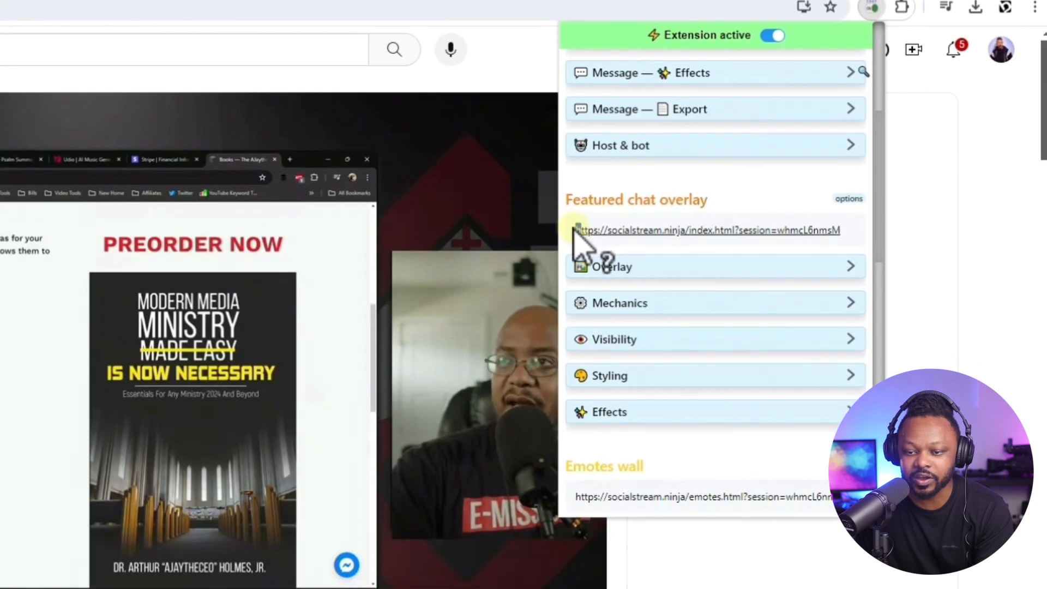
{"action": "left_click_drag", "start_coordinate": [577, 277], "coordinate": [686, 276]}
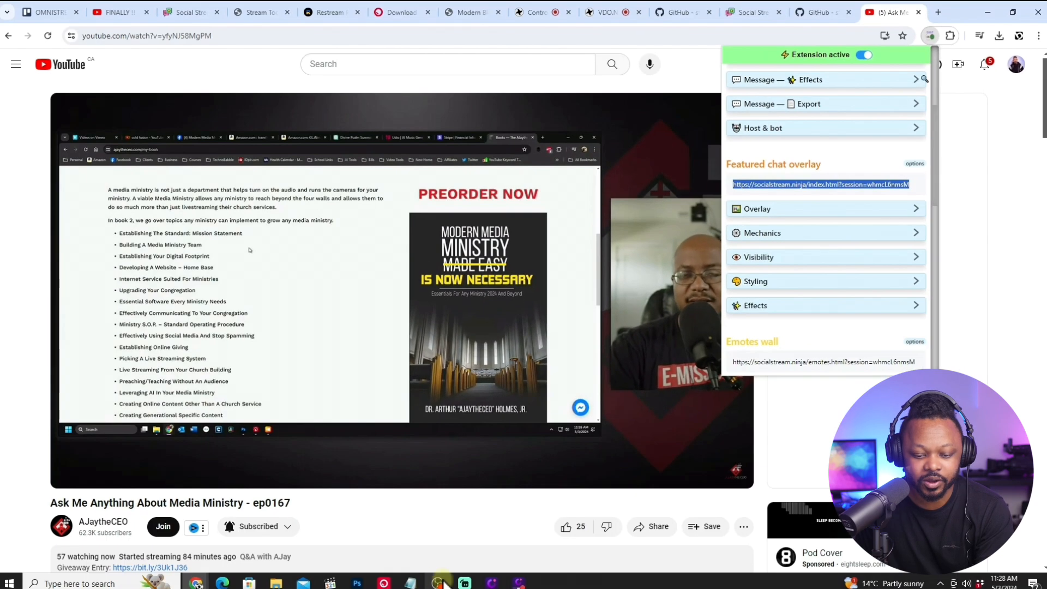
Return to OBS and add a new Browser source named "live chat hl" to the CHAT SCREEN scene.
{"action": "left_click", "coordinate": [438, 582]}
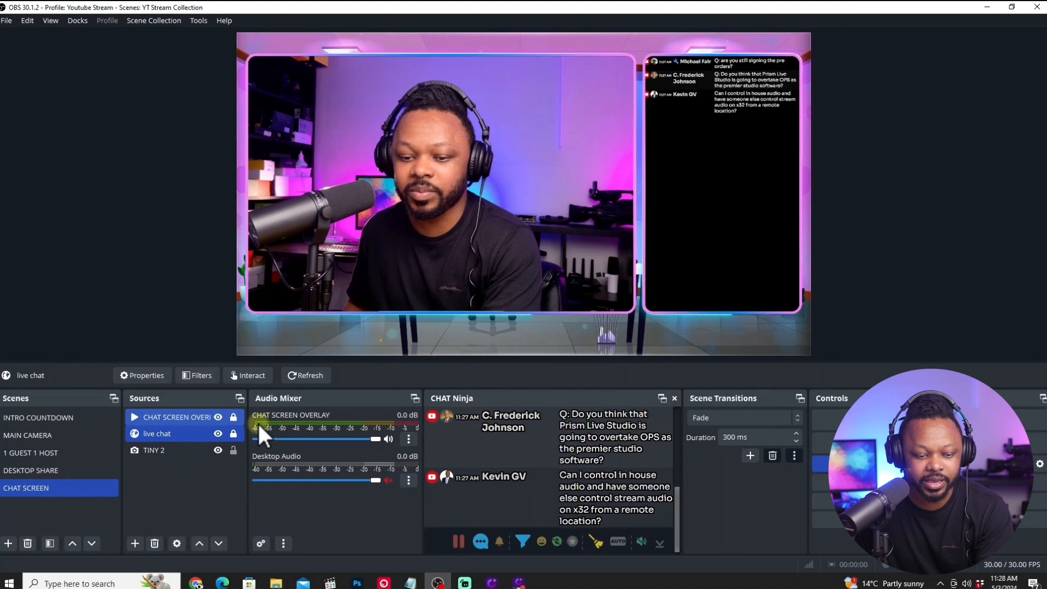
{"action": "left_click", "coordinate": [175, 433]}
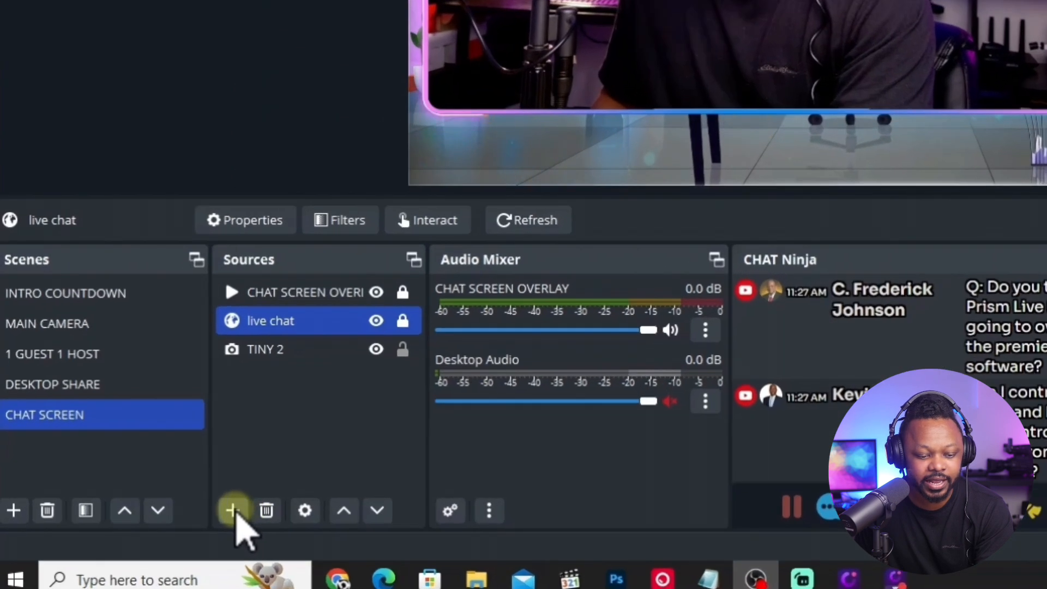
{"action": "left_click", "coordinate": [134, 544]}
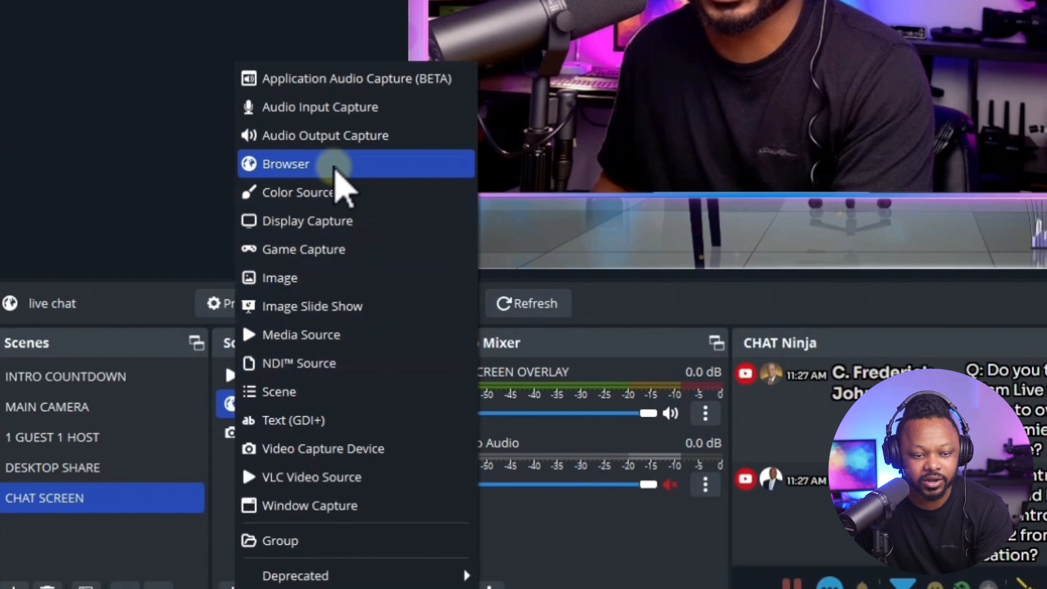
{"action": "left_click", "coordinate": [334, 164]}
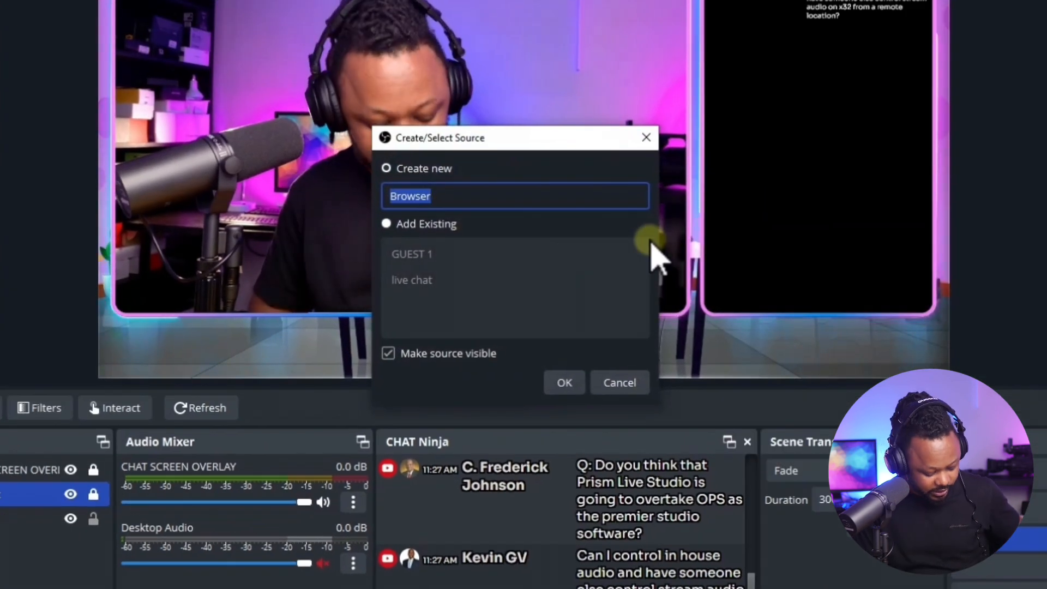
{"action": "type", "text": "l"}
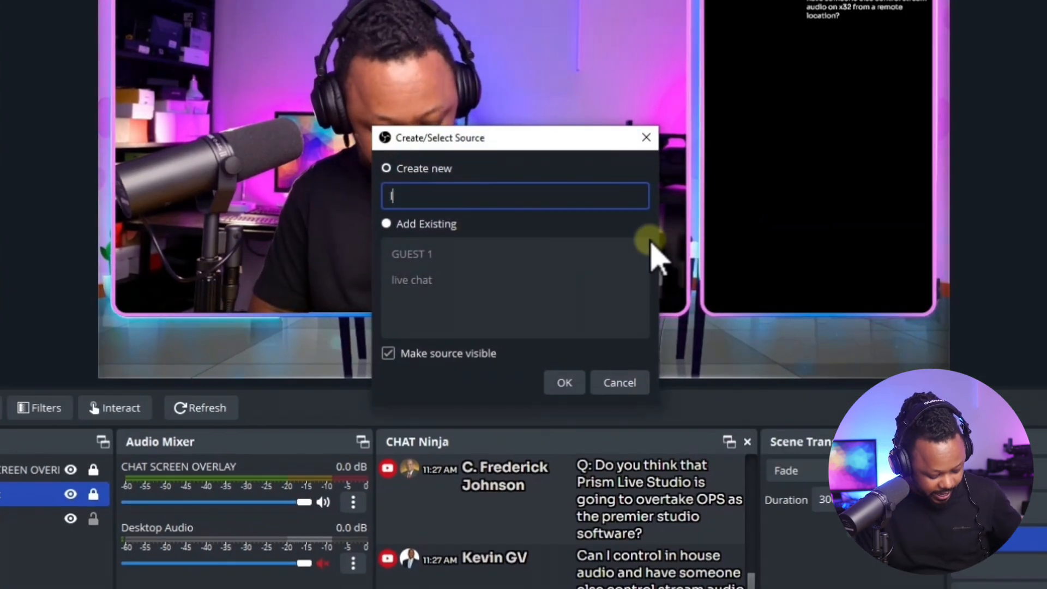
{"action": "type", "text": "ive chat hl"}
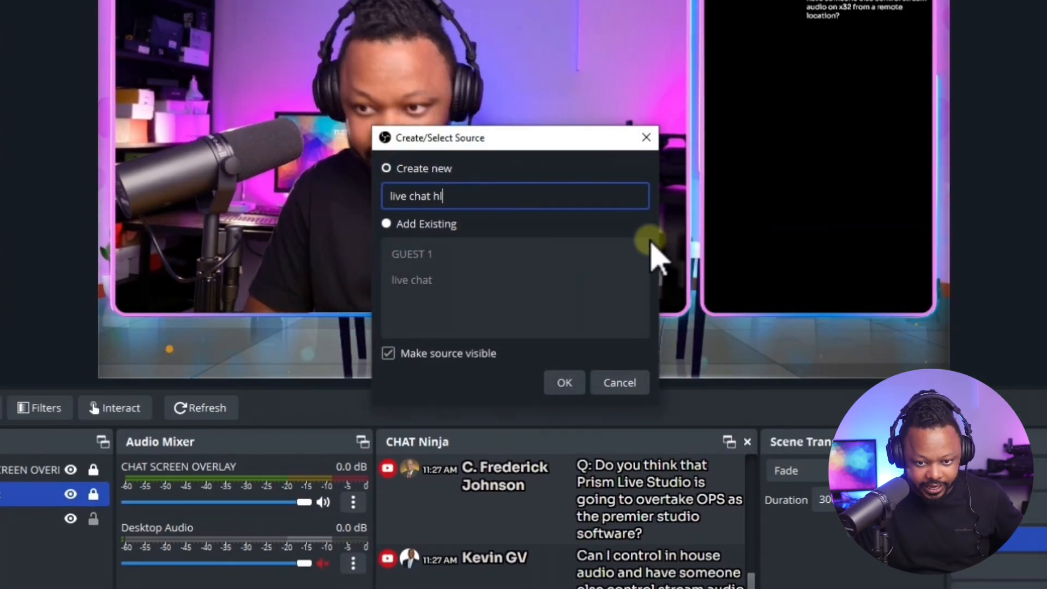
{"action": "left_click", "coordinate": [565, 384]}
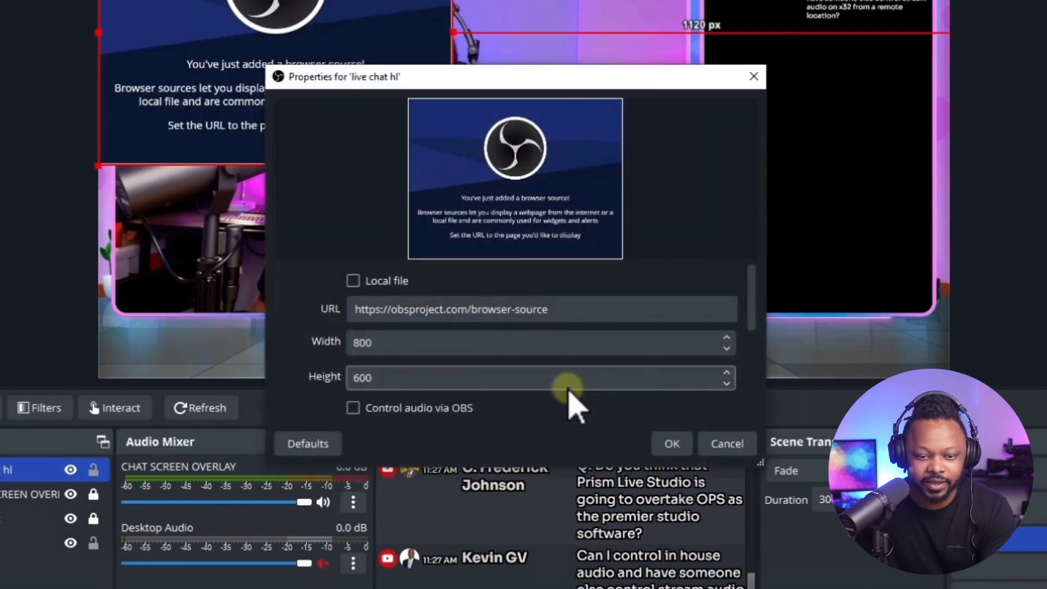
Replace the live chat hl source's URL with the copied featured chat overlay link and set its size to 1920 by 400.
{"action": "left_click", "coordinate": [576, 315]}
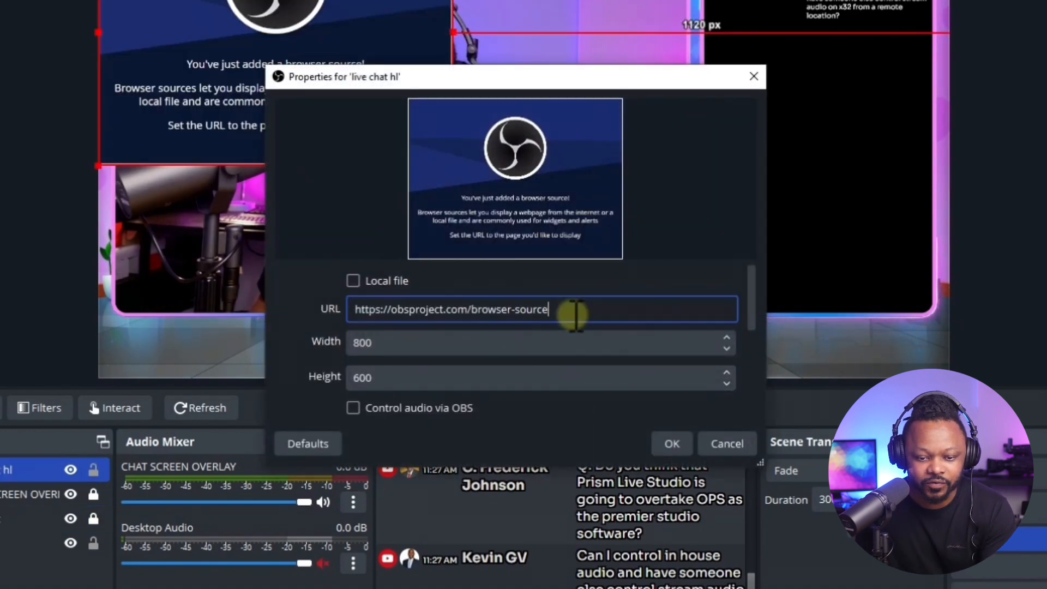
{"action": "right_click", "coordinate": [382, 316]}
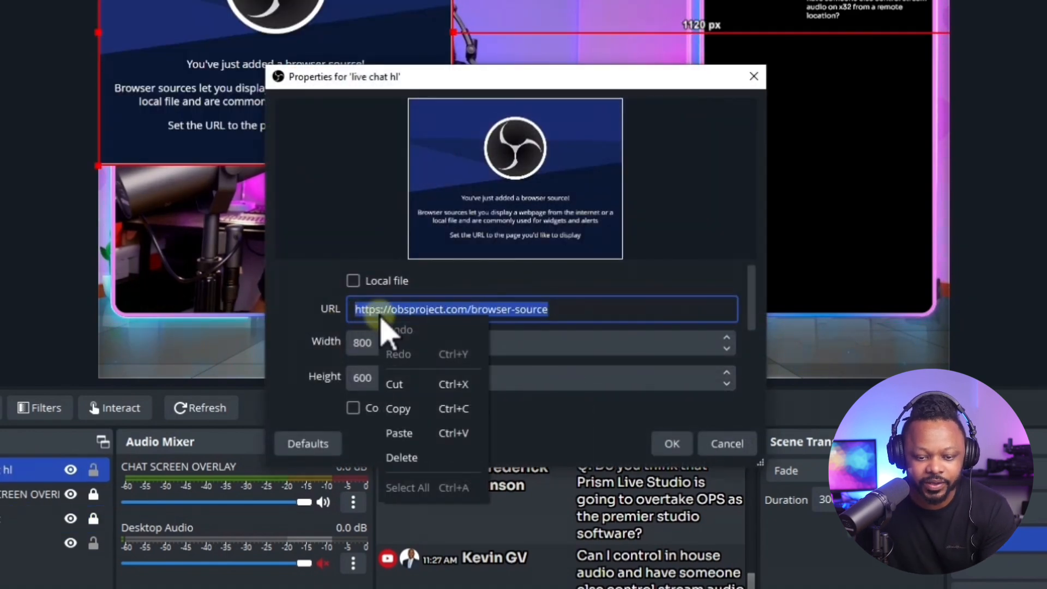
{"action": "left_click", "coordinate": [417, 433]}
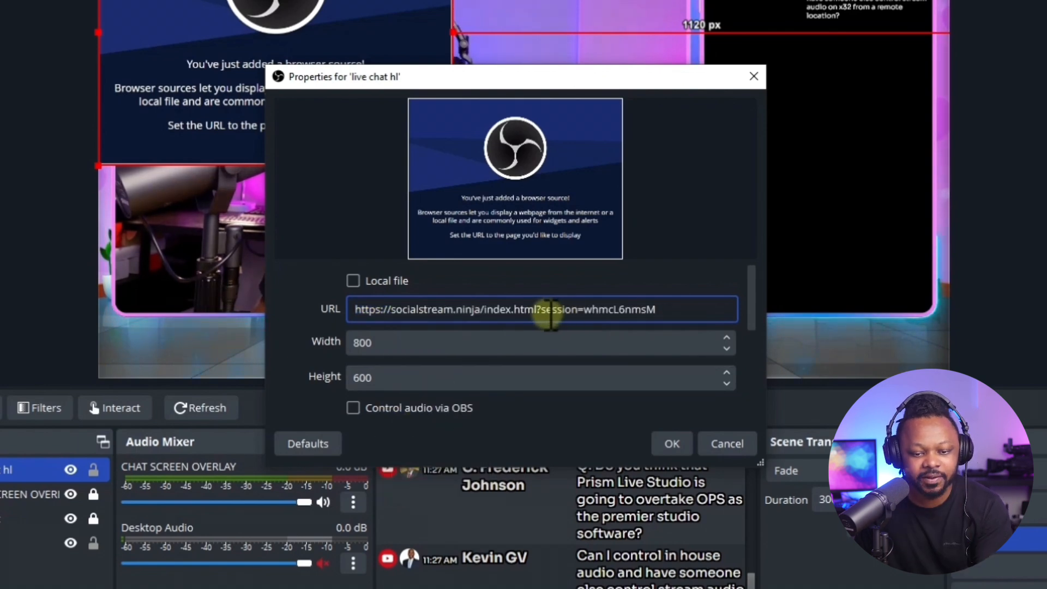
{"action": "left_click_drag", "start_coordinate": [393, 342], "coordinate": [336, 343]}
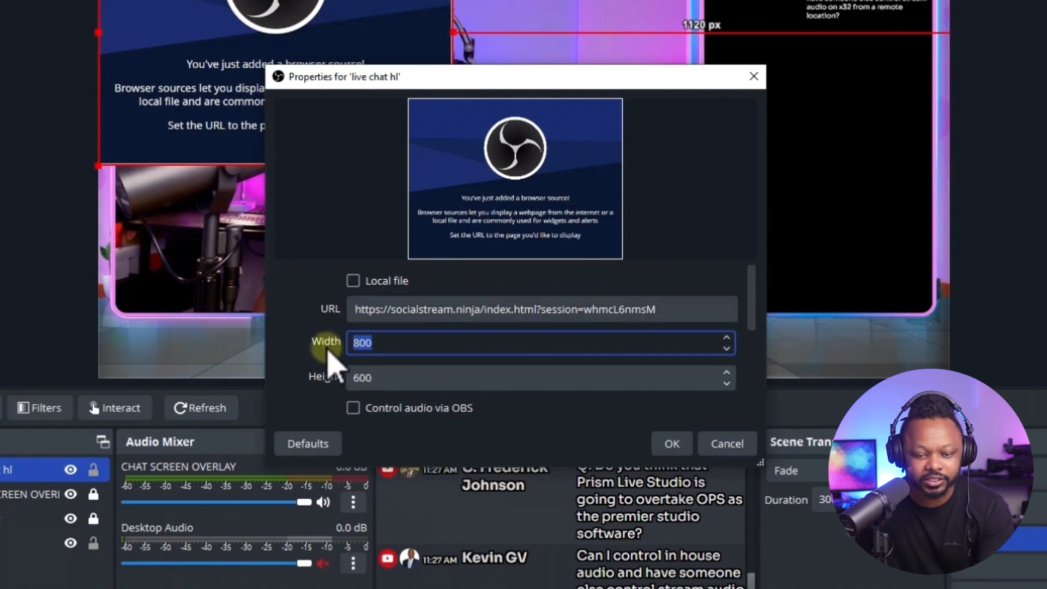
{"action": "type", "text": "1920"}
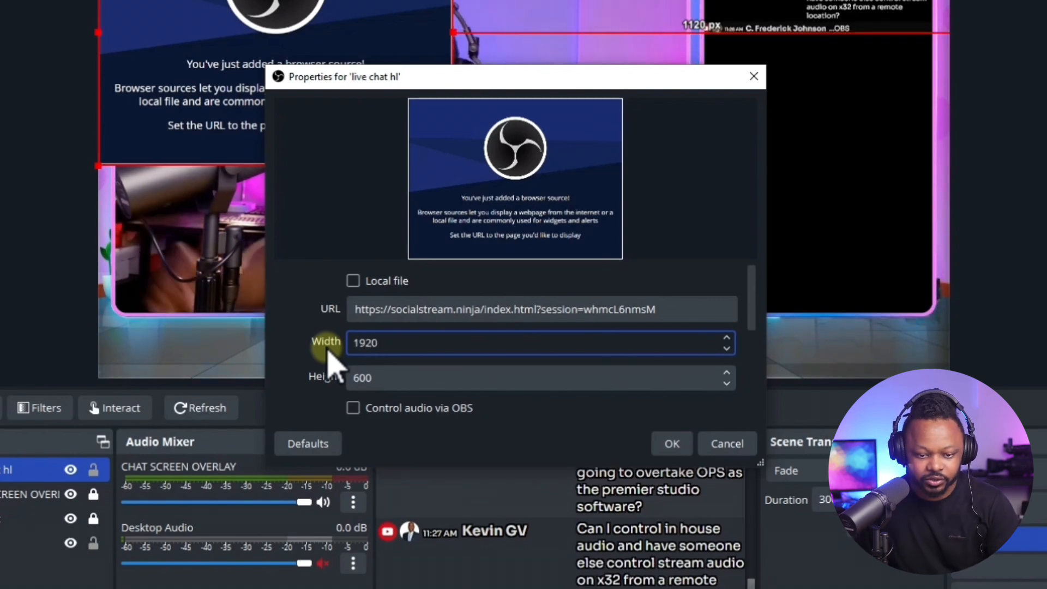
{"action": "left_click_drag", "start_coordinate": [374, 378], "coordinate": [350, 378]}
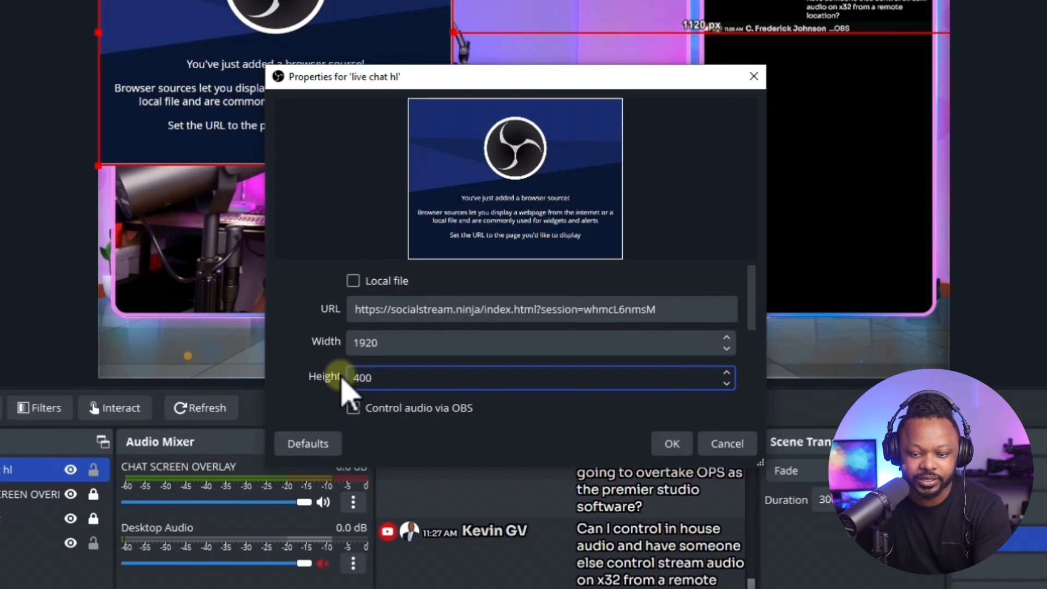
{"action": "left_click", "coordinate": [688, 378]}
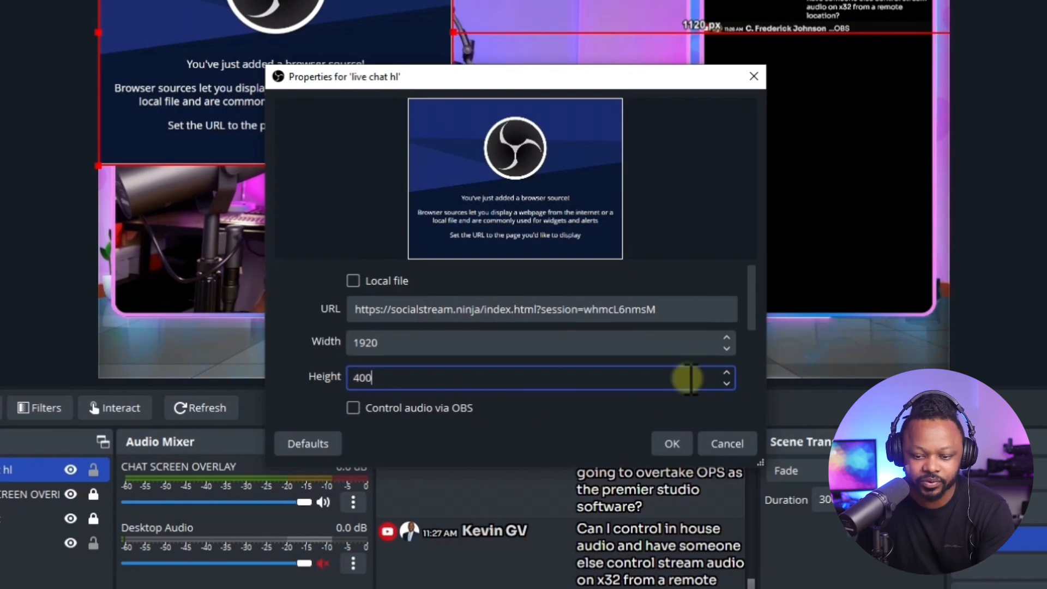
{"action": "left_click", "coordinate": [675, 443]}
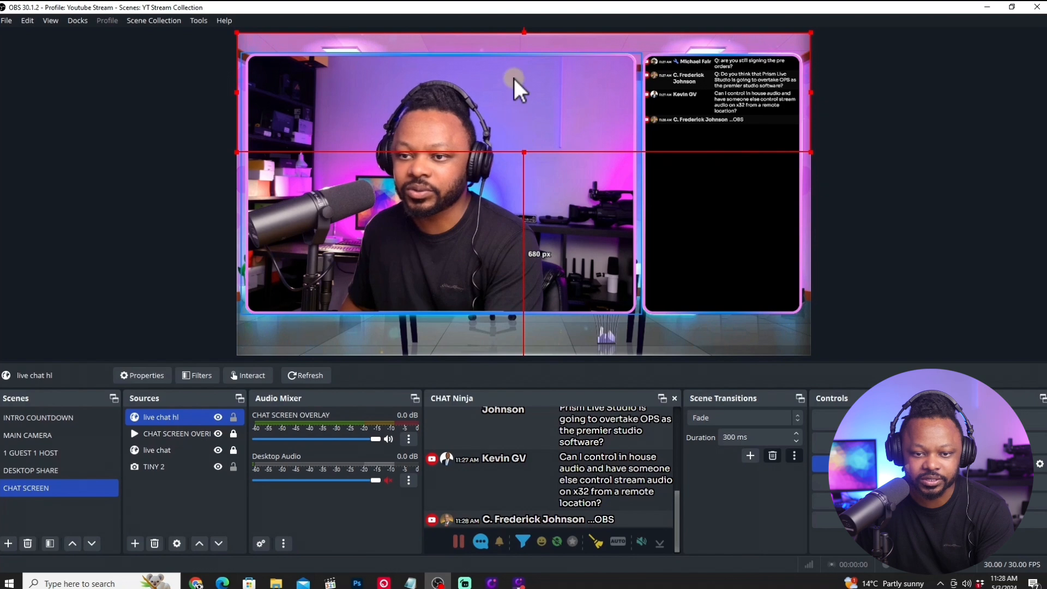
Shrink live chat hl to the camera frame's width, place it about 30 px from the canvas's left and 135 px from its bottom edge, and lock it.
{"action": "left_click_drag", "start_coordinate": [489, 104], "coordinate": [502, 260]}
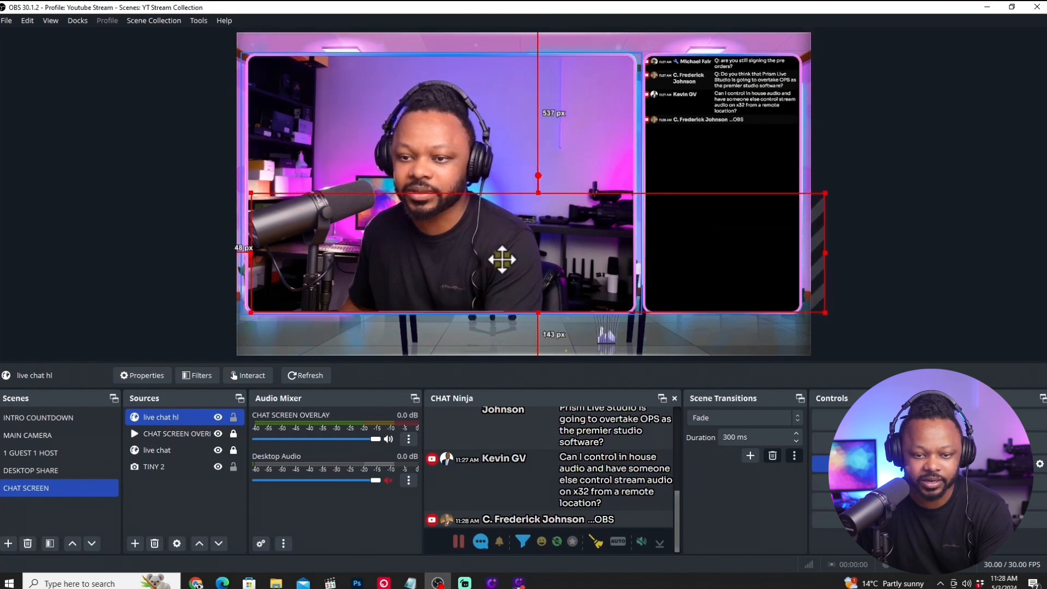
{"action": "left_click_drag", "start_coordinate": [823, 193], "coordinate": [635, 237]}
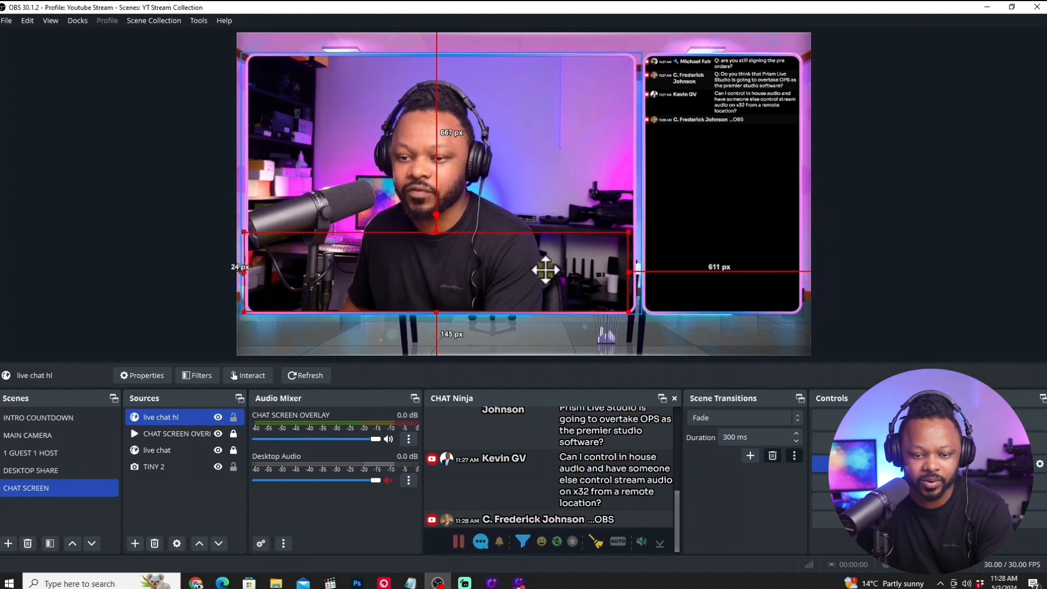
{"action": "left_click_drag", "start_coordinate": [544, 269], "coordinate": [547, 273]}
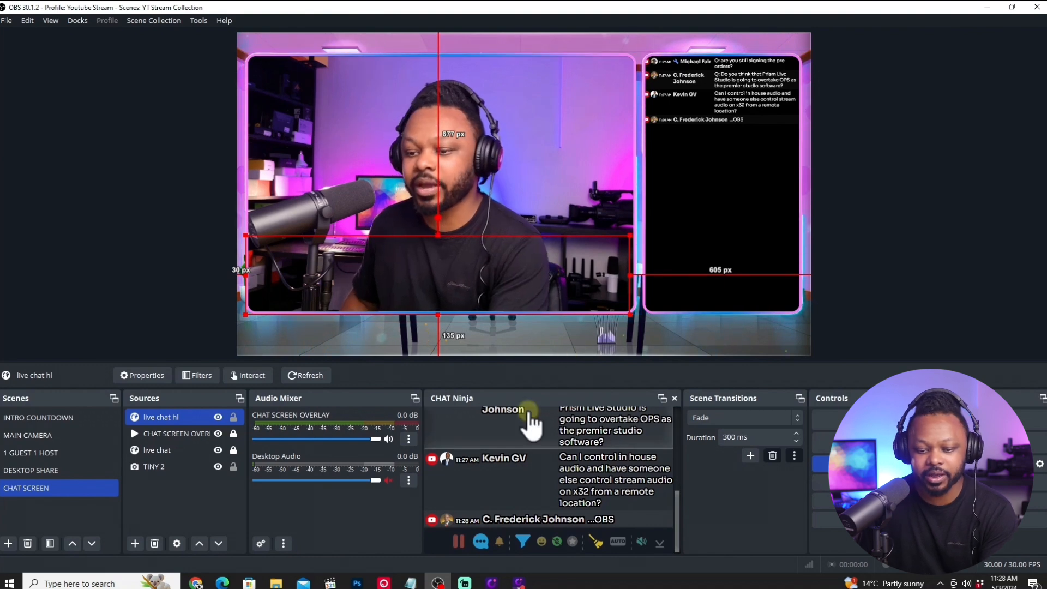
{"action": "left_click", "coordinate": [232, 417]}
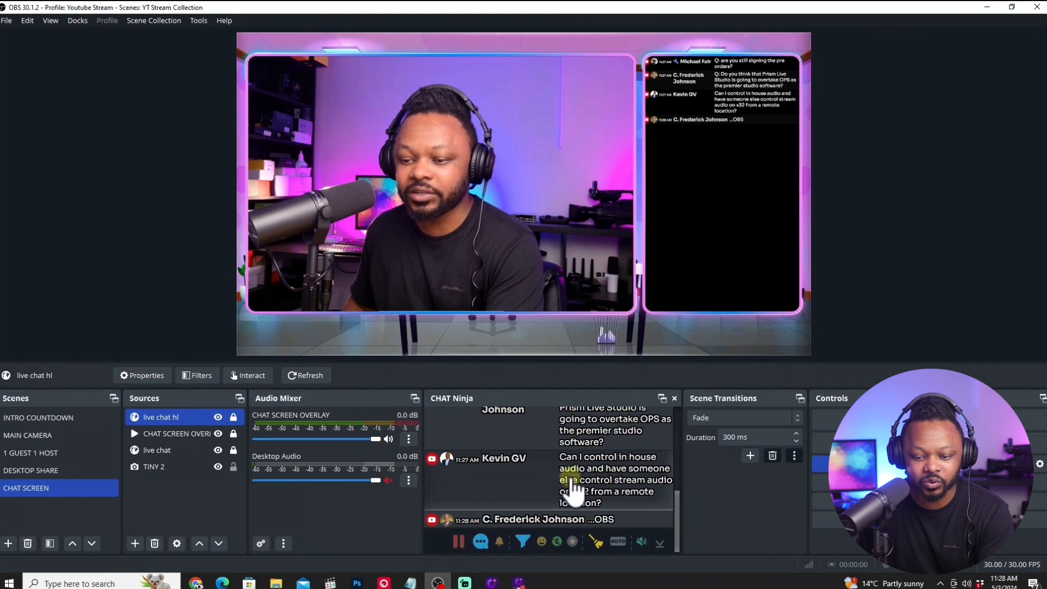
Test the overlay by featuring the Prism Live Studio question, book preorder message, book link and x32 audio question from CHAT Ninja in turn.
{"action": "left_click", "coordinate": [577, 436]}
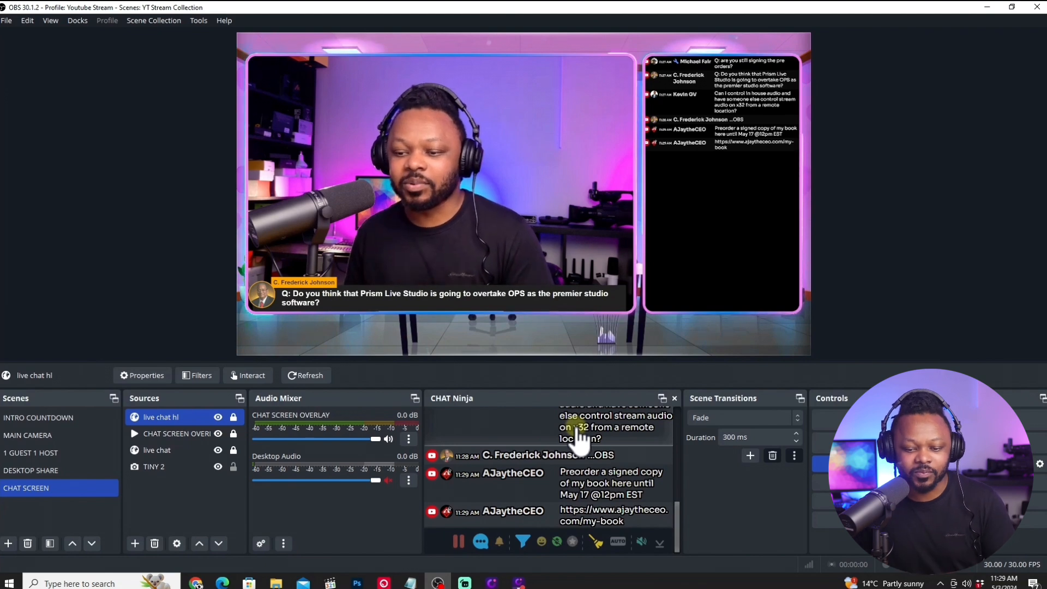
{"action": "left_click", "coordinate": [604, 497]}
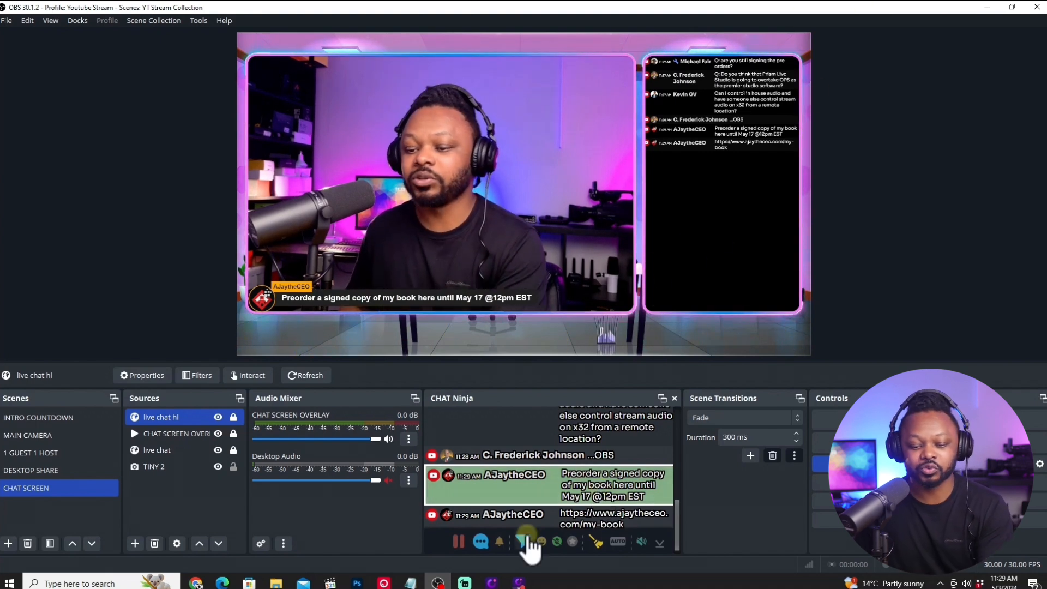
{"action": "left_click", "coordinate": [557, 519]}
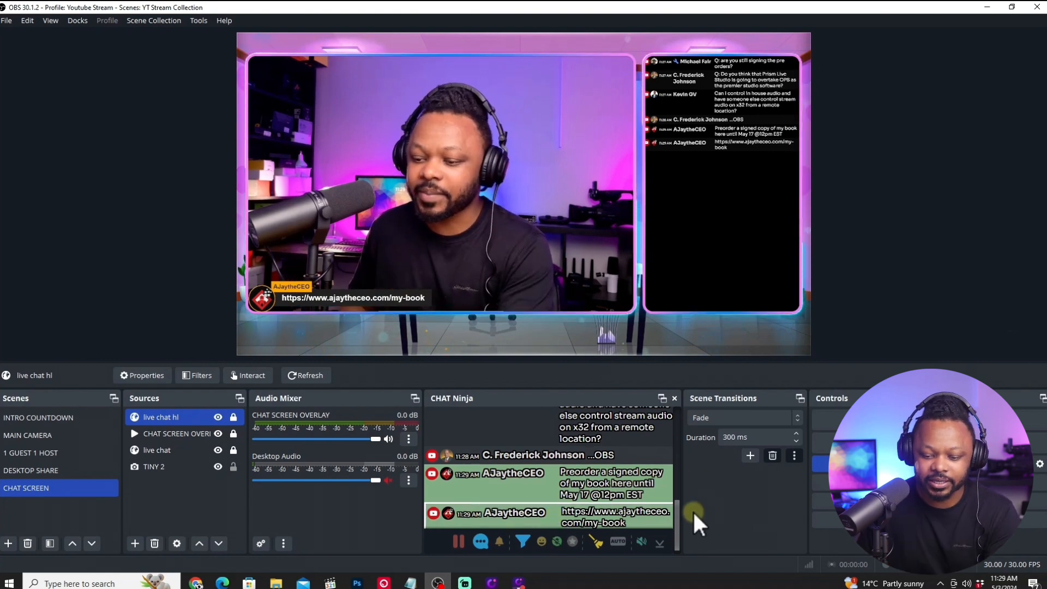
{"action": "left_click_drag", "start_coordinate": [680, 509], "coordinate": [680, 476]}
{"action": "left_click", "coordinate": [627, 491]}
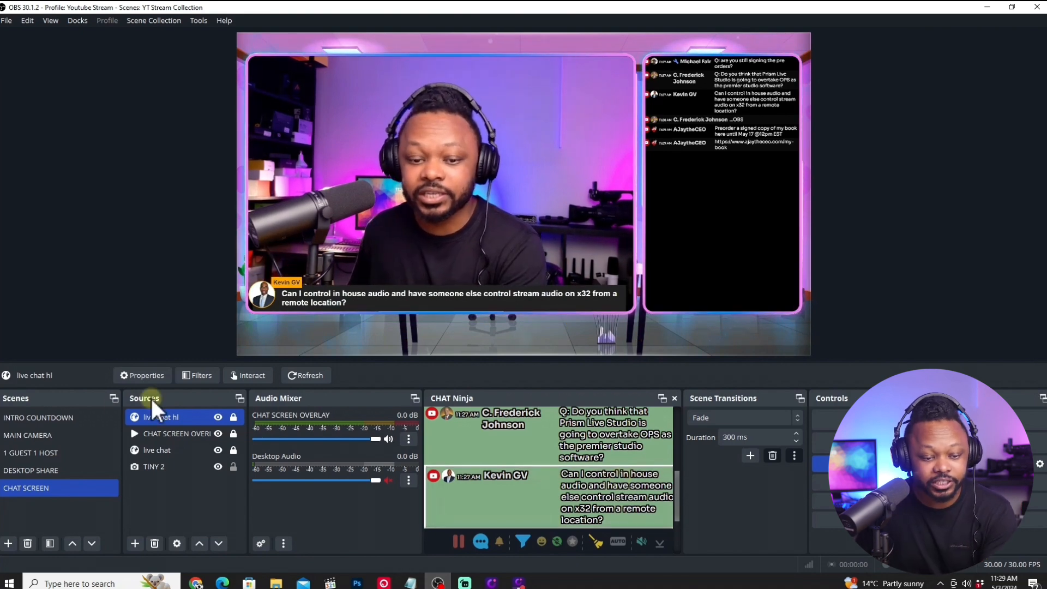
Open the MAIN CAMERA scene and add the existing live chat hl Browser source to it.
{"action": "left_click", "coordinate": [56, 437]}
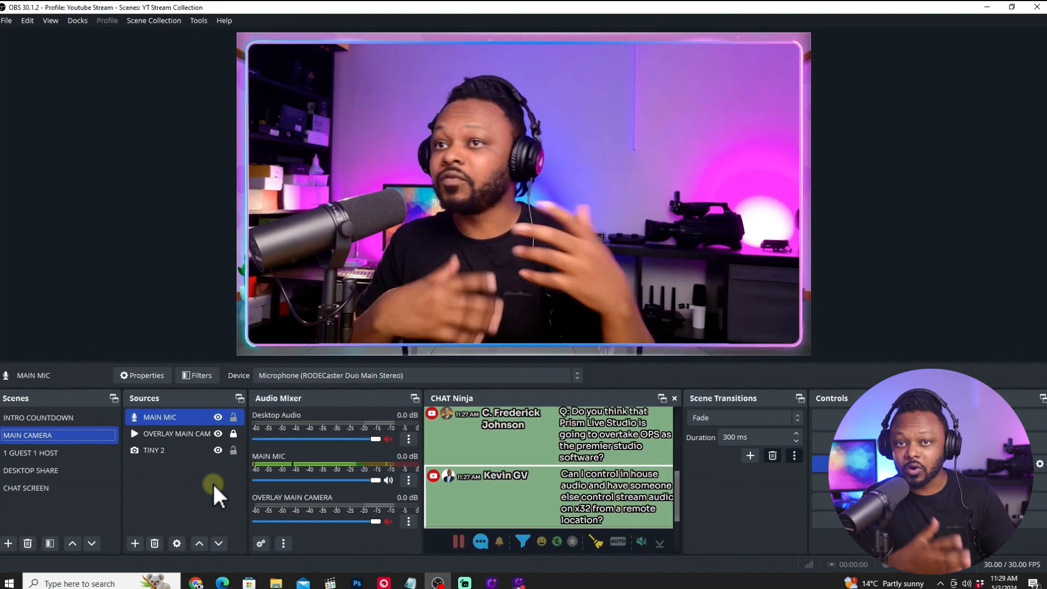
{"action": "left_click", "coordinate": [51, 487]}
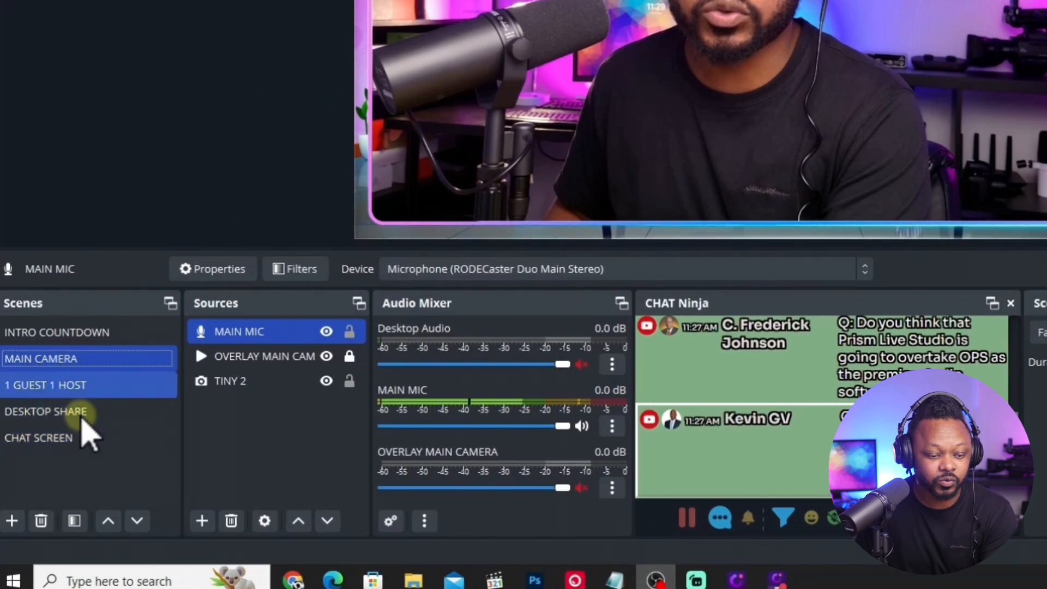
{"action": "left_click", "coordinate": [34, 435]}
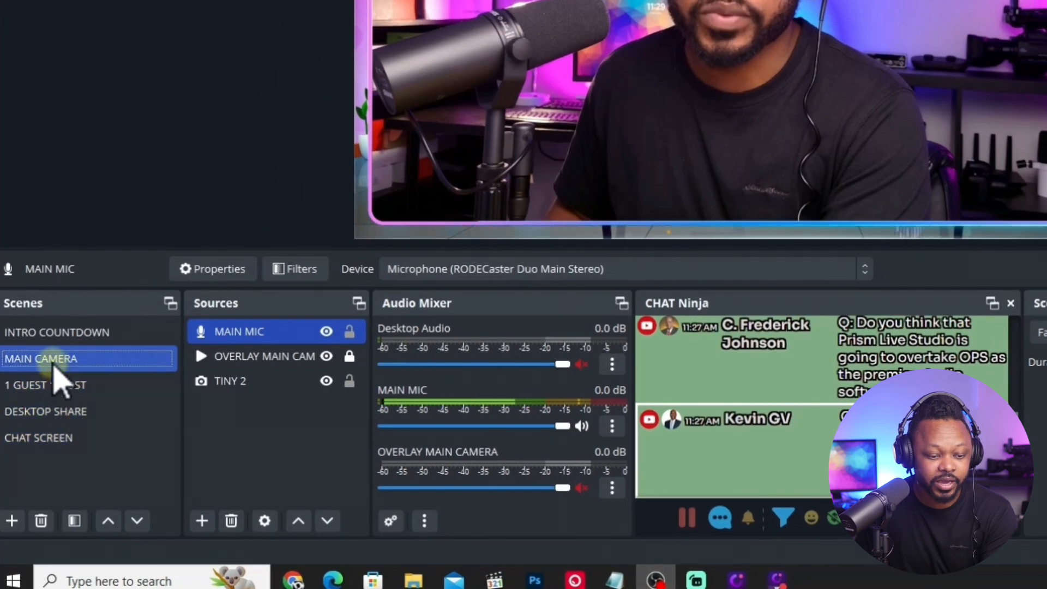
{"action": "left_click", "coordinate": [203, 522]}
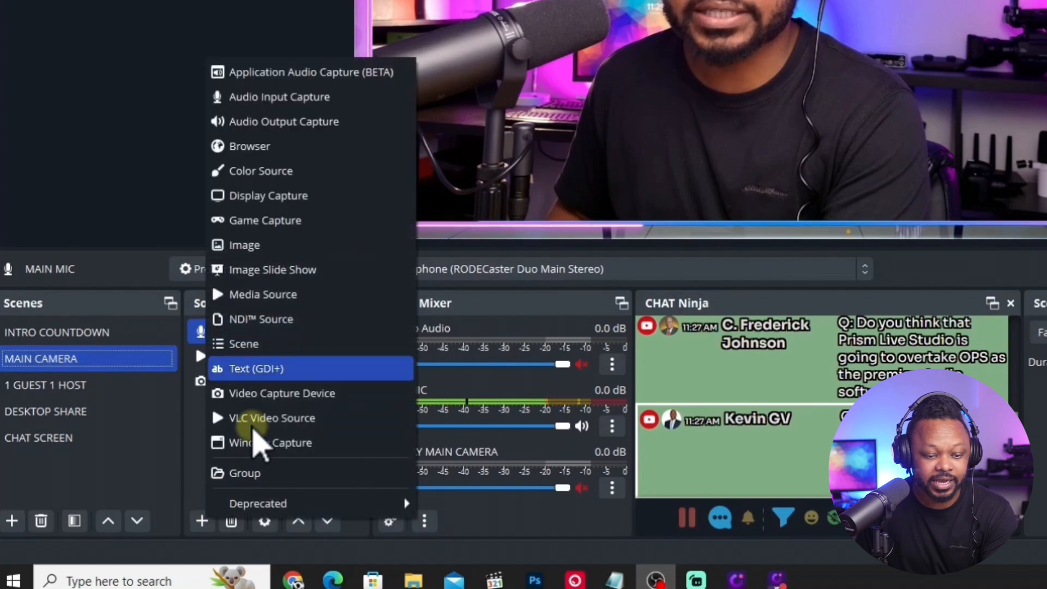
{"action": "left_click", "coordinate": [300, 147]}
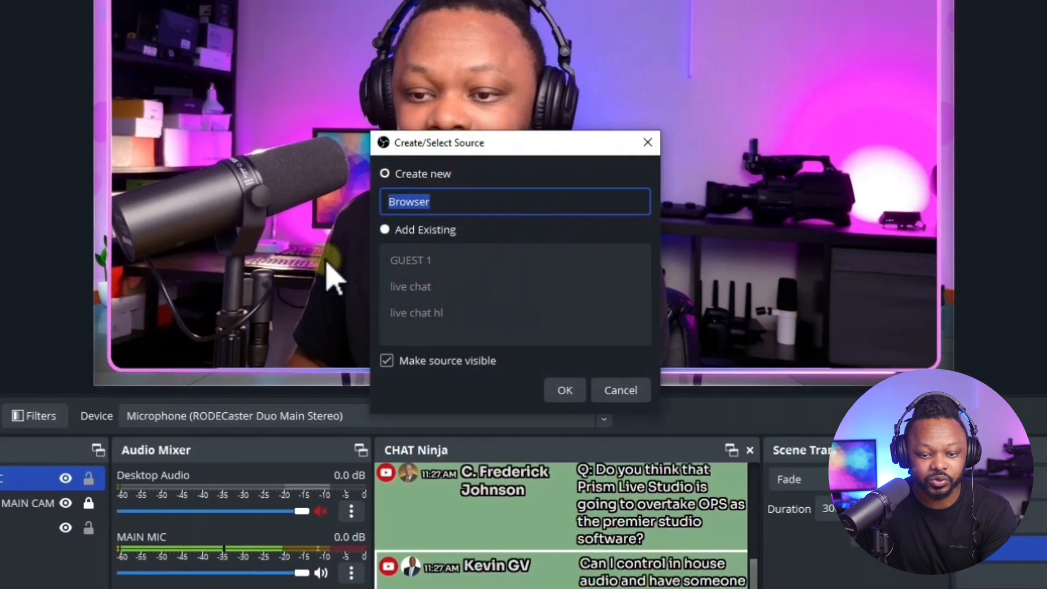
{"action": "left_click", "coordinate": [381, 234]}
{"action": "left_click", "coordinate": [409, 264]}
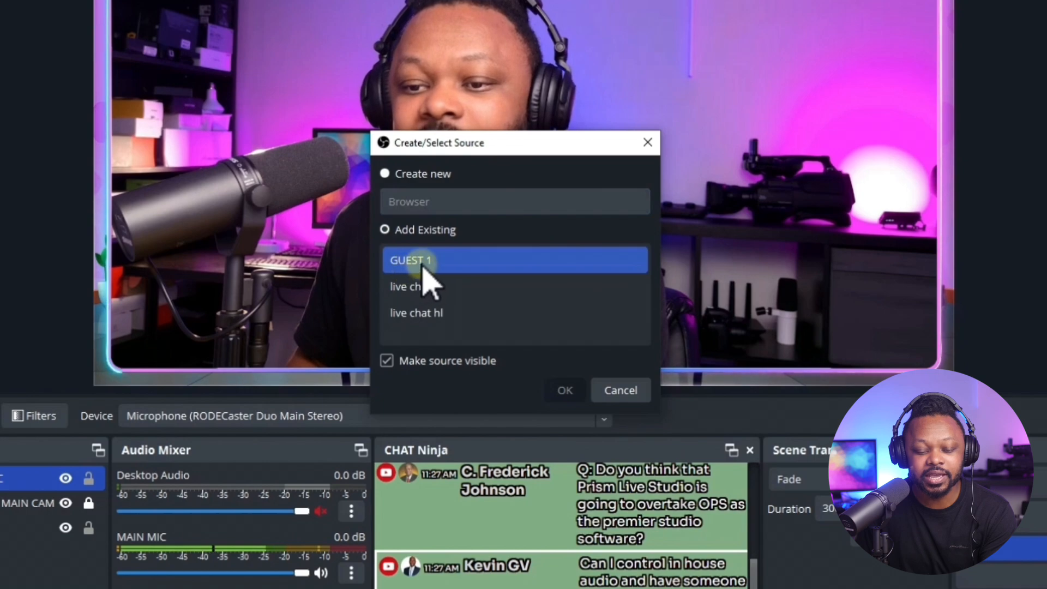
{"action": "left_click", "coordinate": [434, 283]}
{"action": "left_click", "coordinate": [441, 313]}
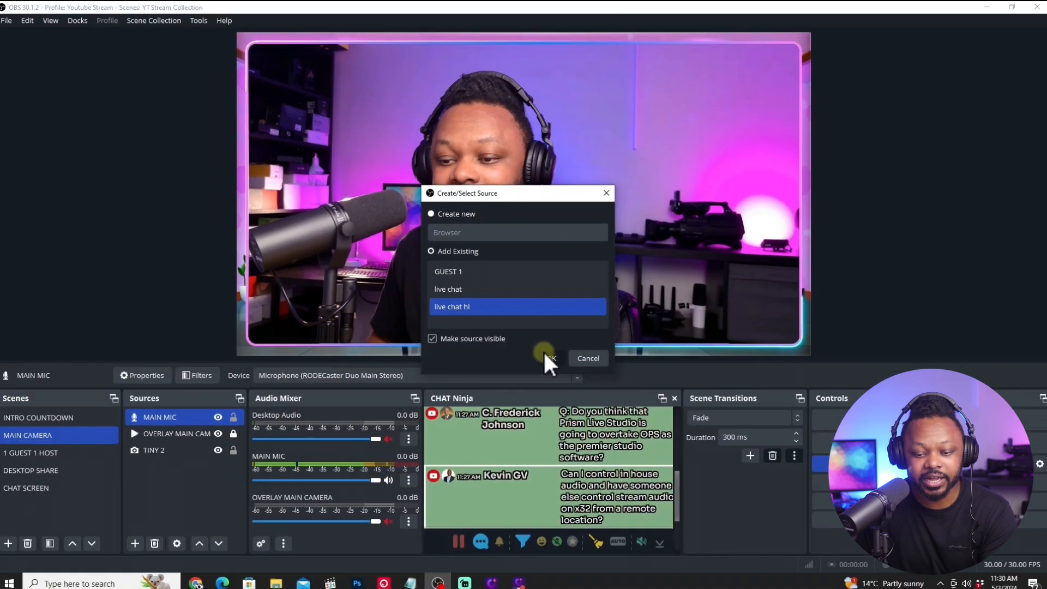
{"action": "left_click", "coordinate": [559, 390]}
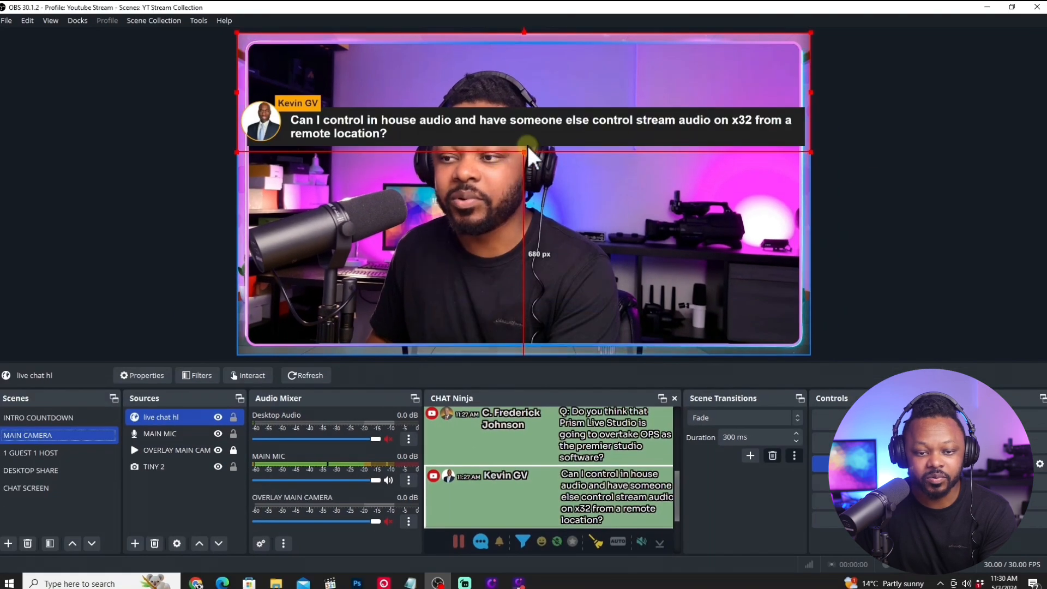
Scale live chat hl into the camera frame's lower part, about 48 px from the canvas's left and 50 px from its bottom edge; lock it.
{"action": "left_click_drag", "start_coordinate": [540, 136], "coordinate": [555, 315]}
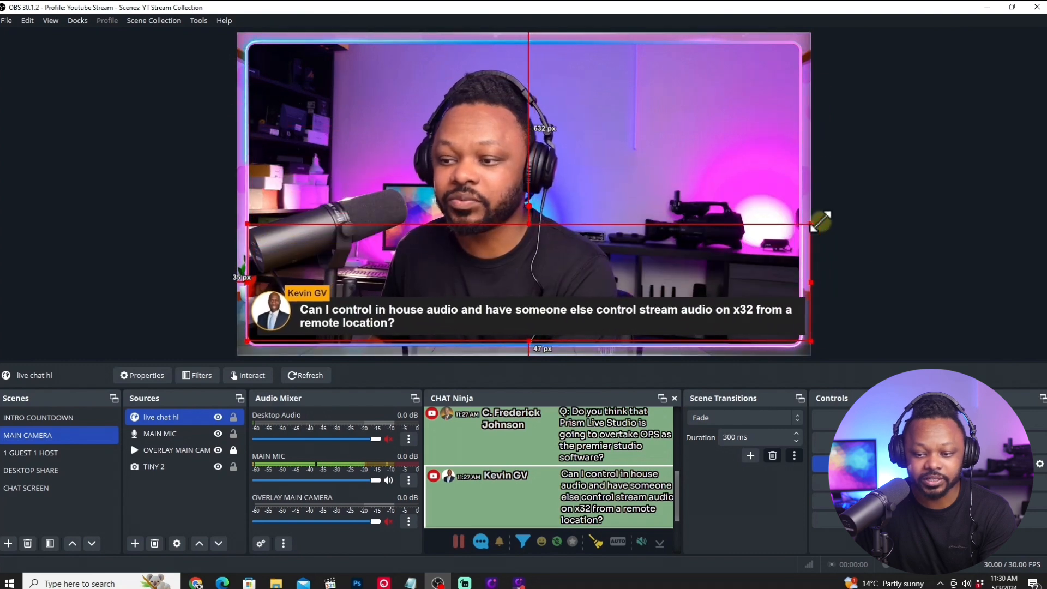
{"action": "left_click_drag", "start_coordinate": [821, 222], "coordinate": [798, 226]}
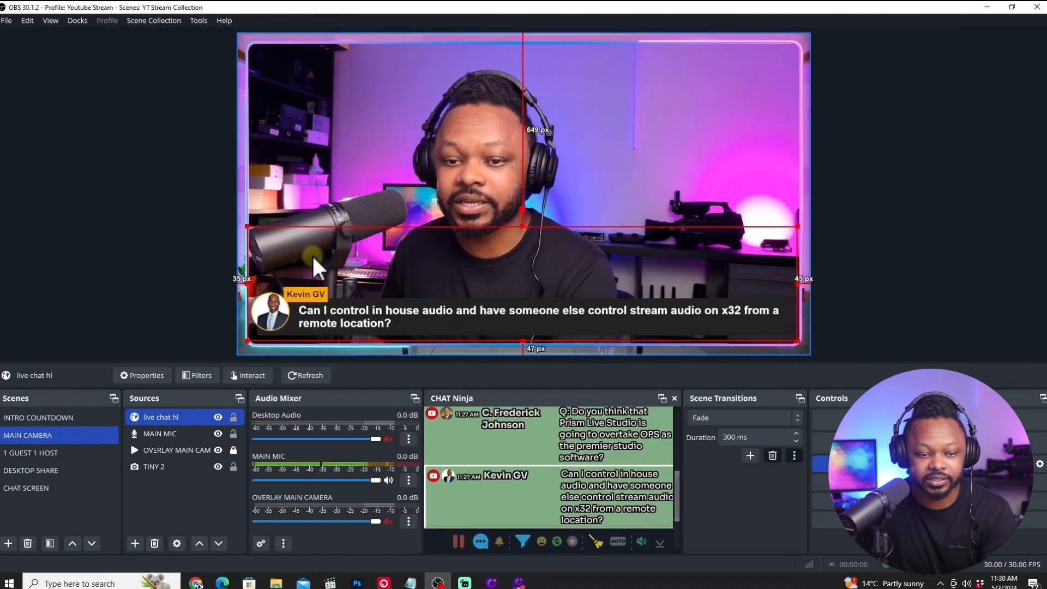
{"action": "left_click_drag", "start_coordinate": [247, 226], "coordinate": [260, 229]}
{"action": "left_click_drag", "start_coordinate": [554, 316], "coordinate": [545, 316]}
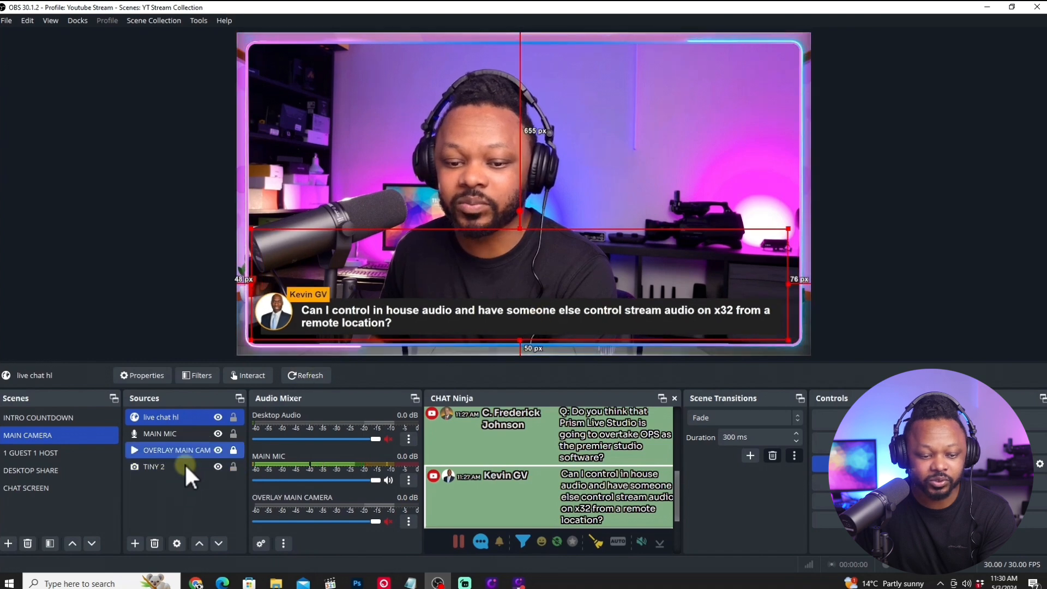
{"action": "left_click", "coordinate": [532, 497]}
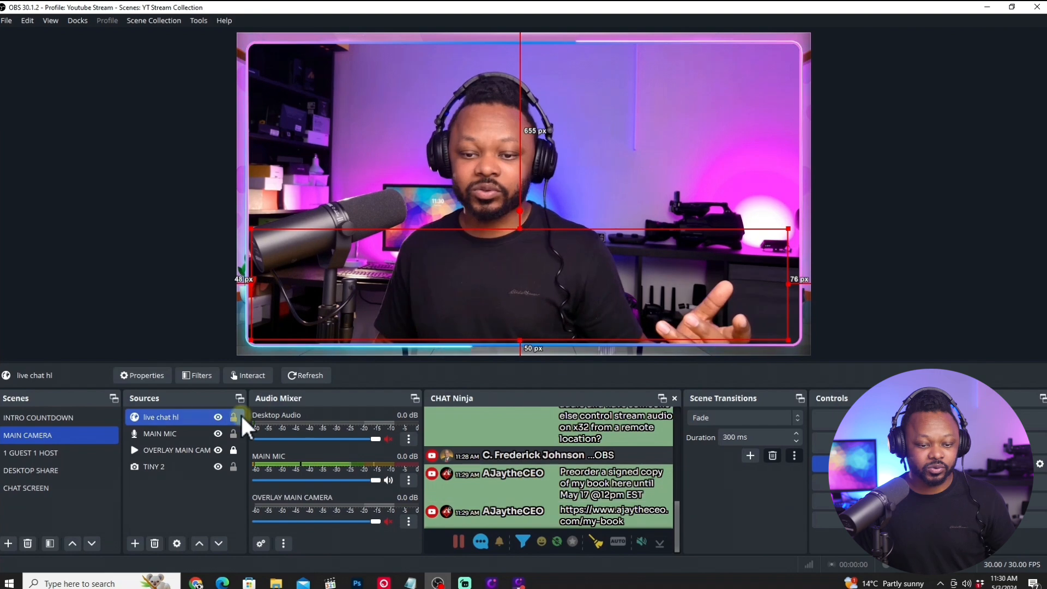
{"action": "left_click", "coordinate": [238, 416]}
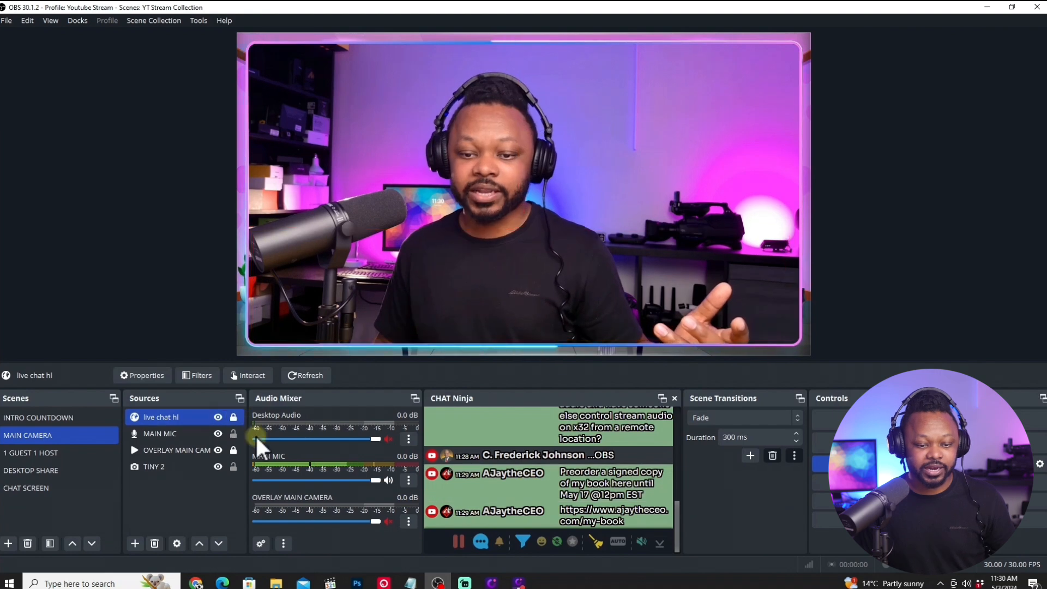
Feature the book preorder message, the x32 audio question and the Good news message in MAIN CAMERA, finishing with the x32 question again.
{"action": "left_click", "coordinate": [559, 490]}
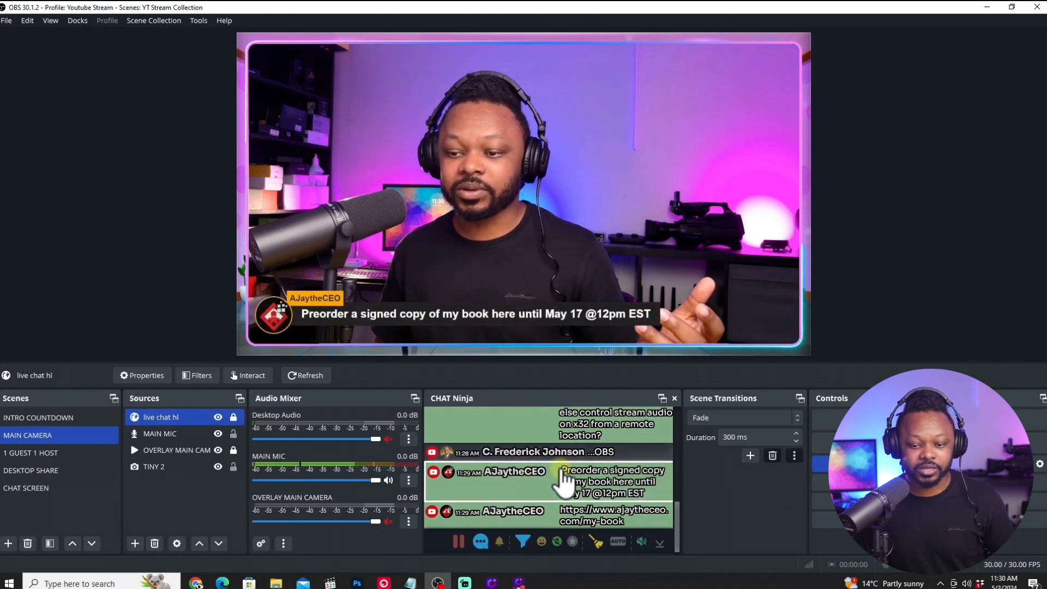
{"action": "left_click", "coordinate": [581, 441]}
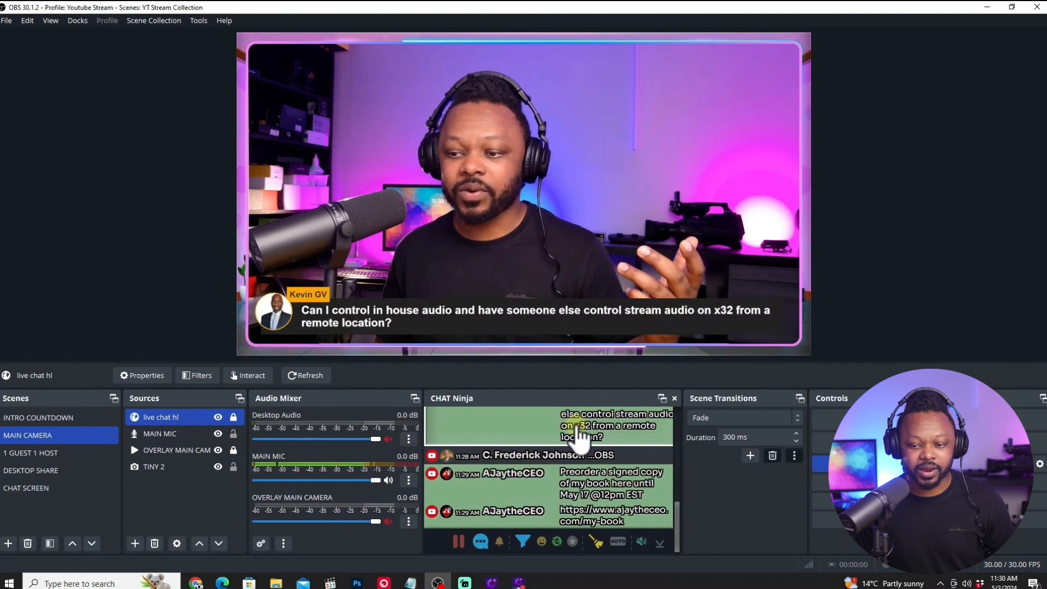
{"action": "scroll", "coordinate": [677, 509], "scroll_direction": "up", "scroll_amount": 3}
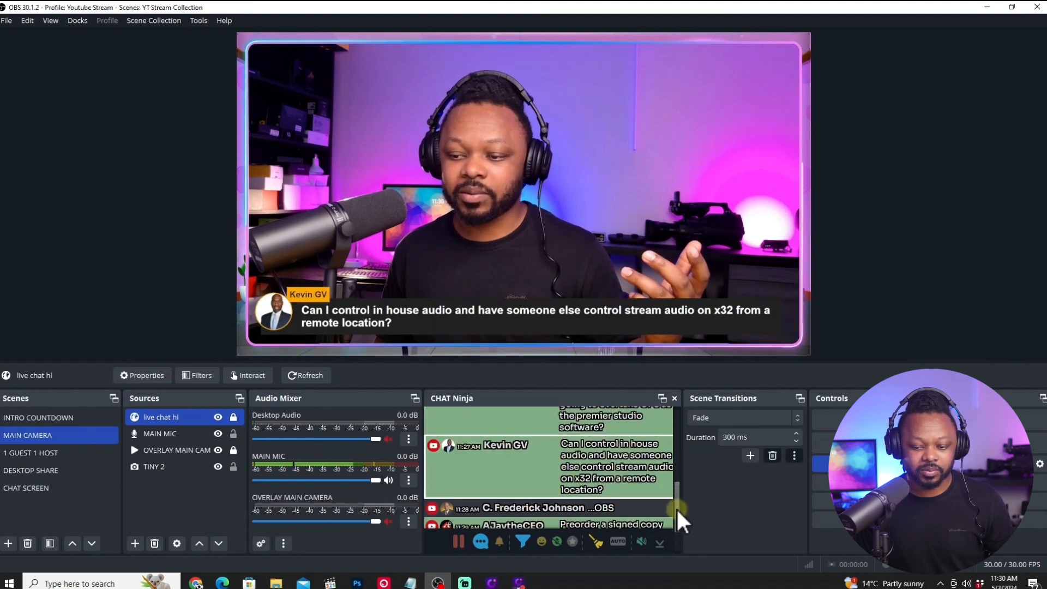
{"action": "left_click", "coordinate": [548, 452]}
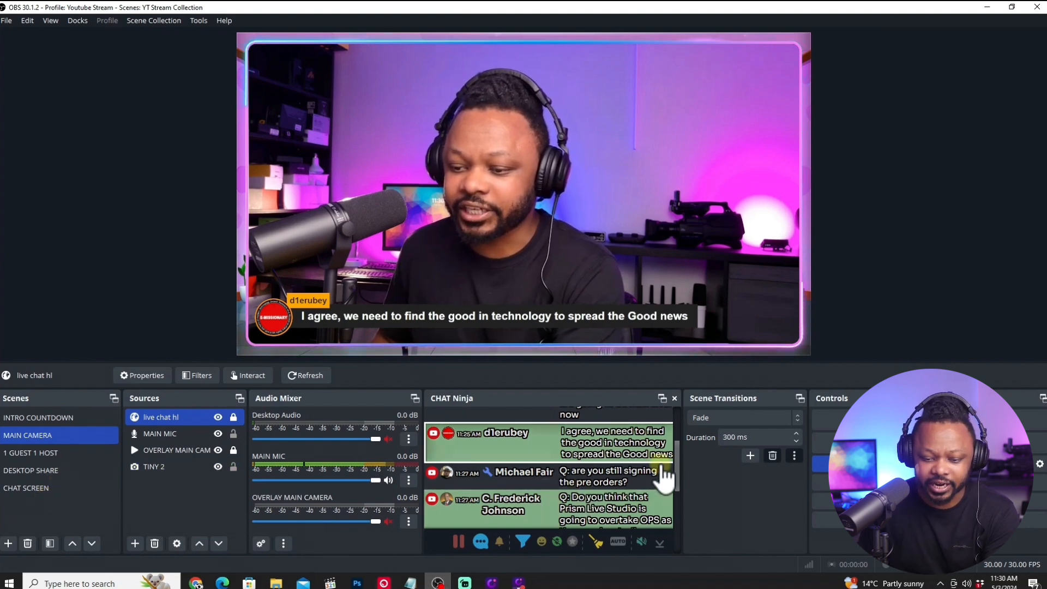
{"action": "left_click_drag", "start_coordinate": [675, 462], "coordinate": [678, 529]}
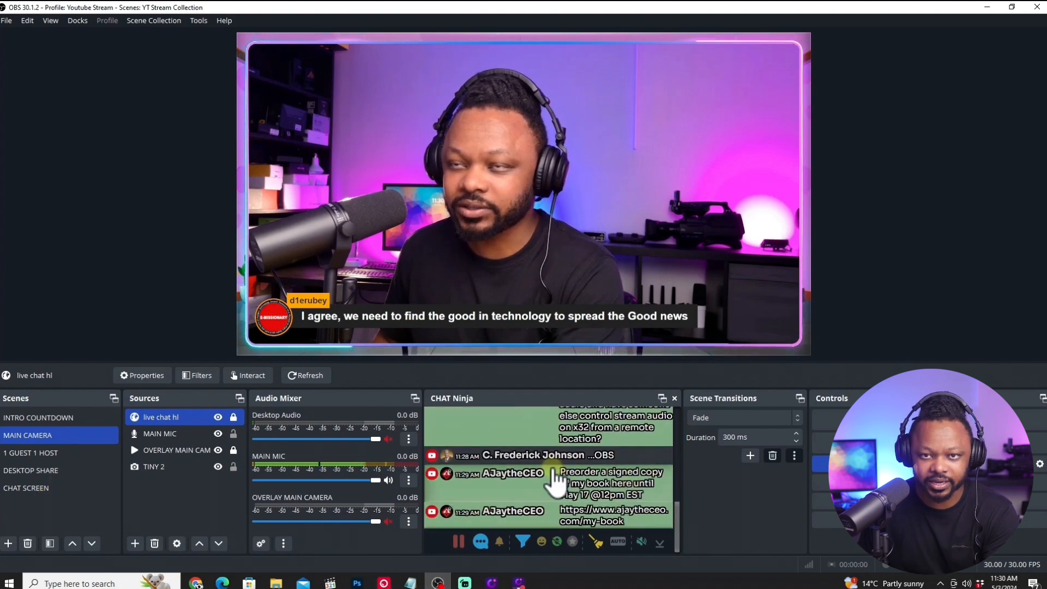
{"action": "left_click", "coordinate": [523, 433]}
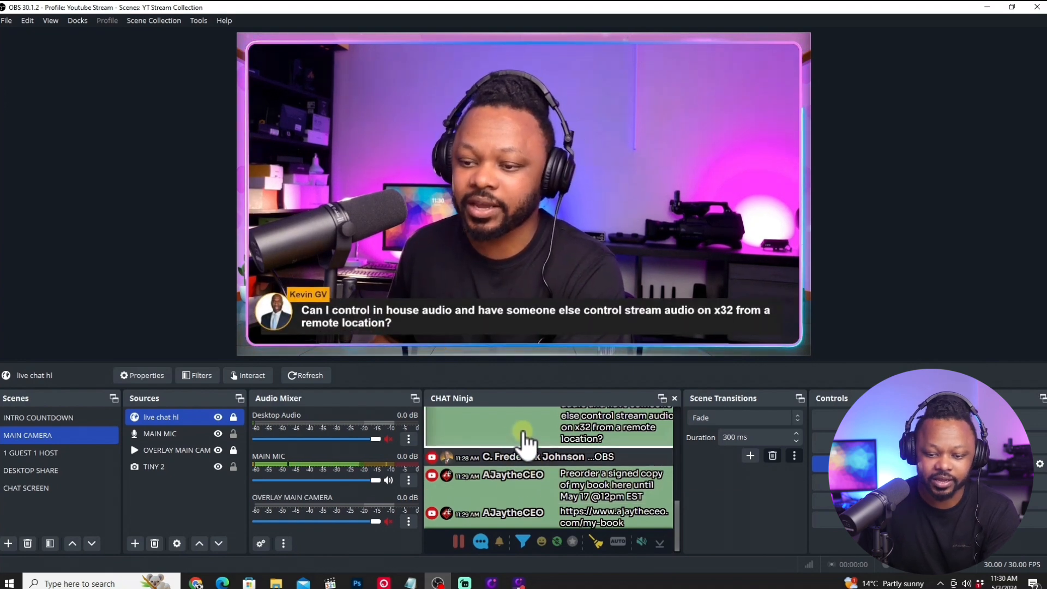
Clear the featured x32 question and paste a reference of MAIN CAMERA's live chat hl source into the 1 GUEST 1 HOST scene.
{"action": "left_click", "coordinate": [522, 433]}
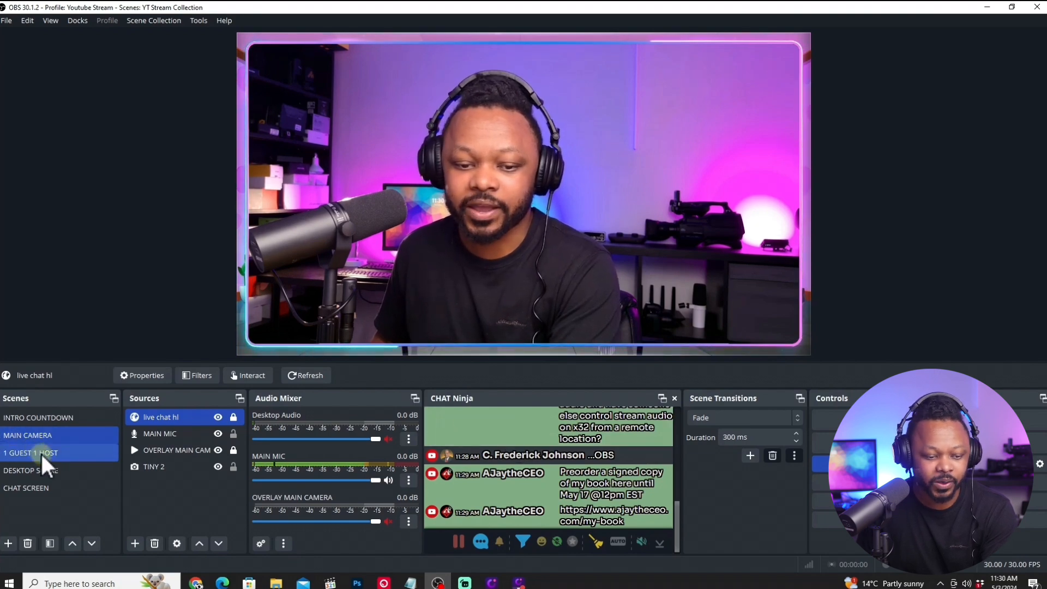
{"action": "right_click", "coordinate": [160, 418]}
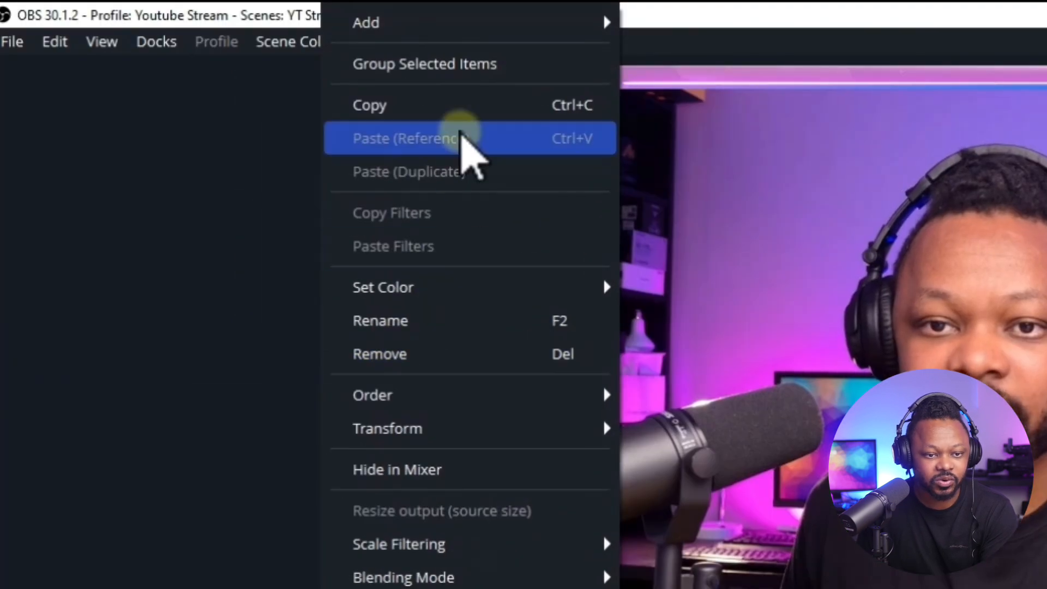
{"action": "left_click", "coordinate": [423, 104]}
{"action": "left_click", "coordinate": [66, 481]}
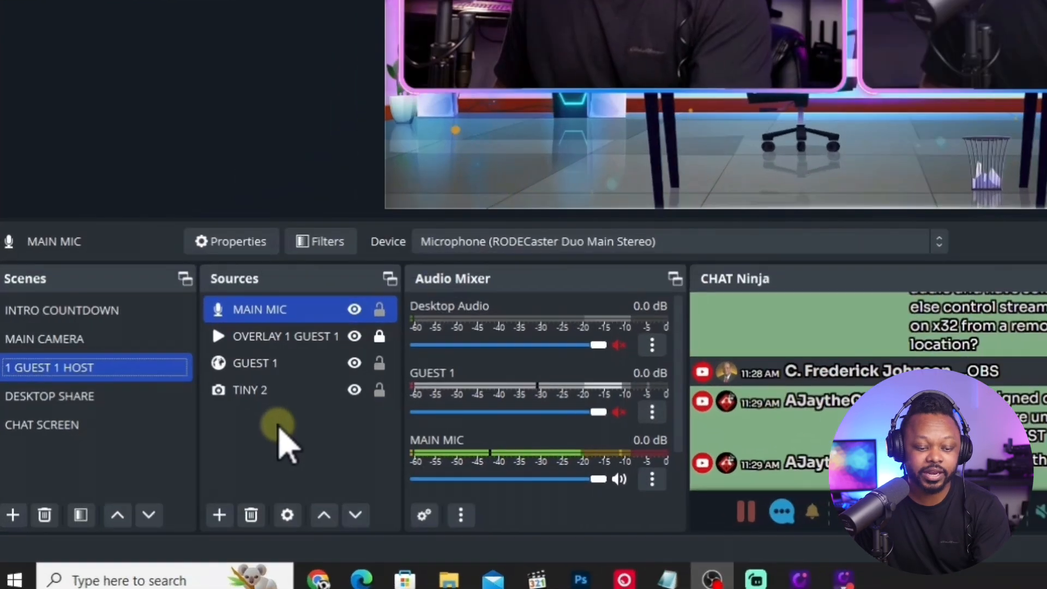
{"action": "right_click", "coordinate": [148, 506]}
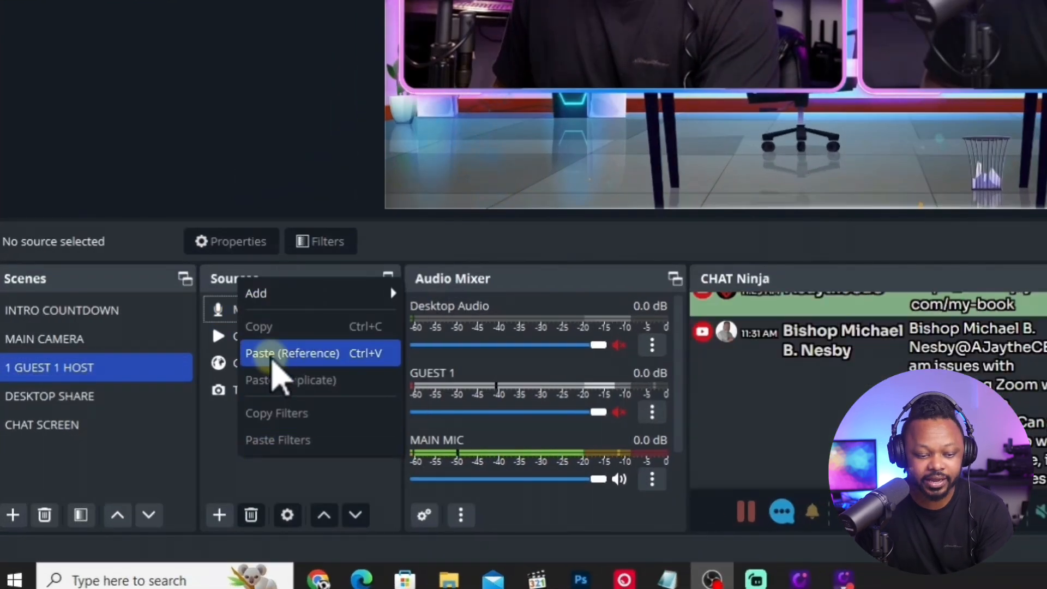
{"action": "left_click", "coordinate": [275, 354]}
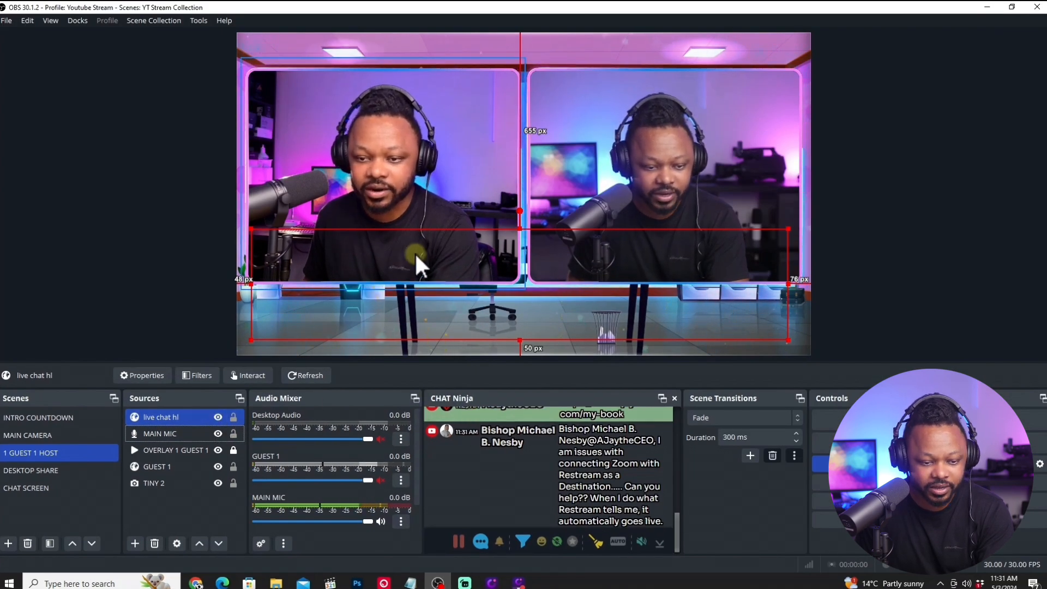
Feature the Zoom with Restream question and move live chat hl down to the canvas's bottom edge, about 37 px from its left edge.
{"action": "left_click_drag", "start_coordinate": [414, 252], "coordinate": [413, 306]}
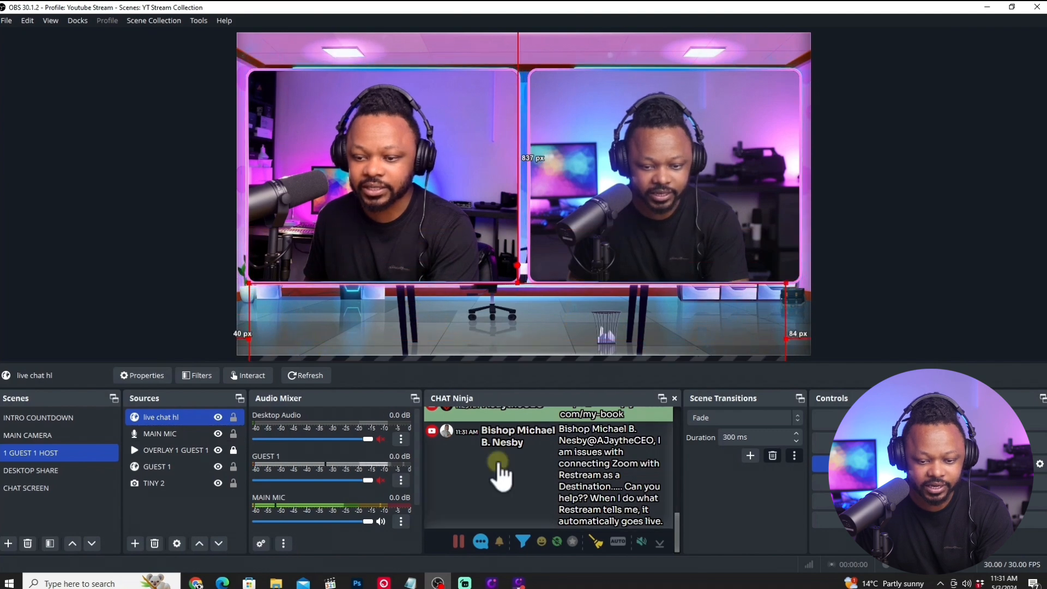
{"action": "left_click", "coordinate": [518, 442]}
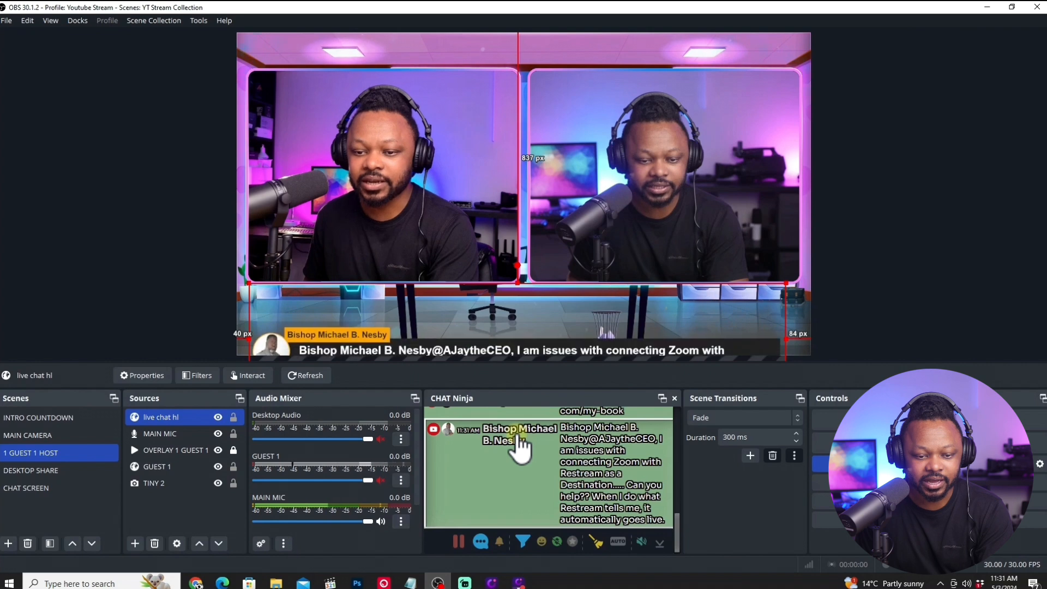
{"action": "left_click_drag", "start_coordinate": [450, 339], "coordinate": [449, 298]}
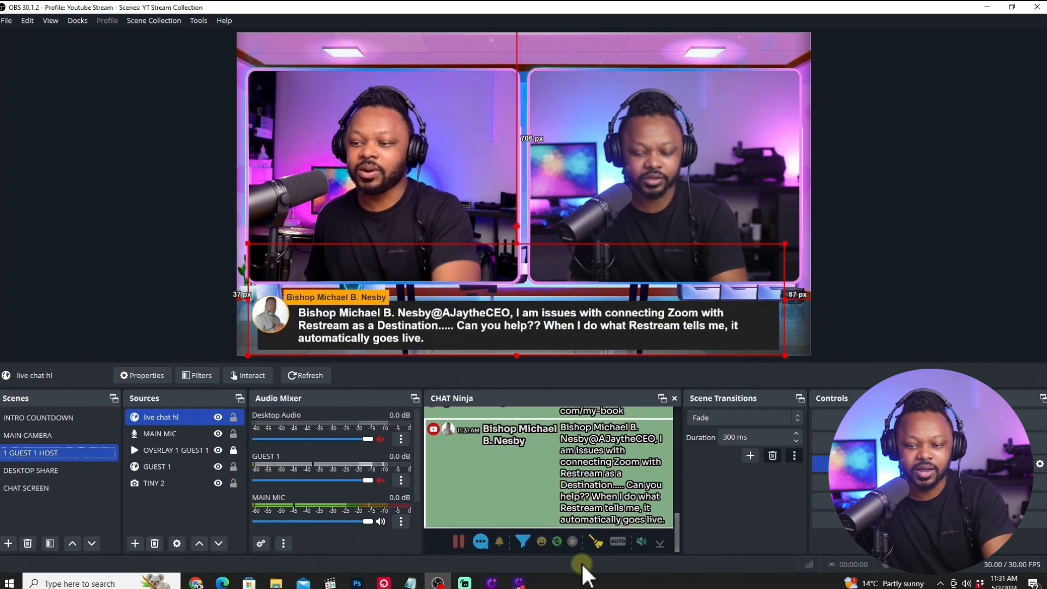
{"action": "left_click", "coordinate": [157, 285]}
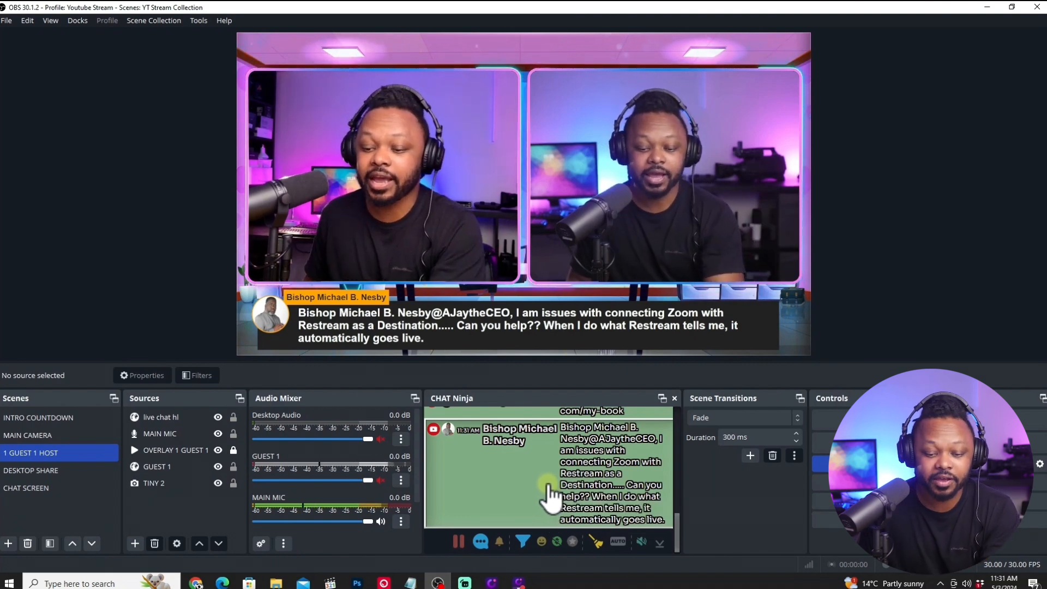
Test the overlay by featuring the preservice sessions, thank-you, Hello and Zoom with Restream messages in turn, then clear the featured message.
{"action": "scroll", "coordinate": [549, 497], "scroll_direction": "up", "scroll_amount": 3}
{"action": "scroll", "coordinate": [549, 498], "scroll_direction": "up", "scroll_amount": 5}
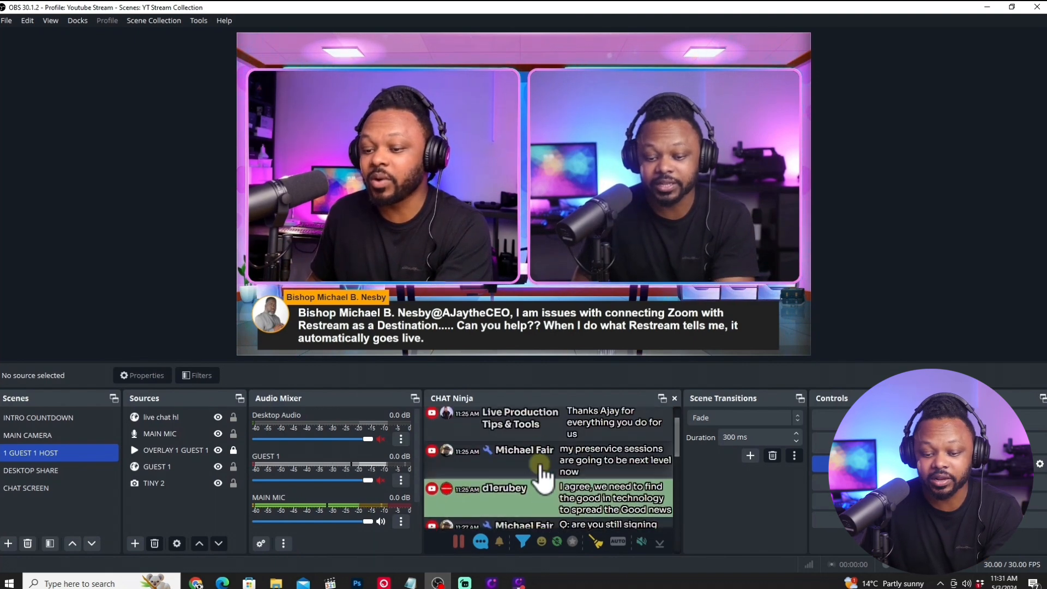
{"action": "left_click", "coordinate": [540, 461]}
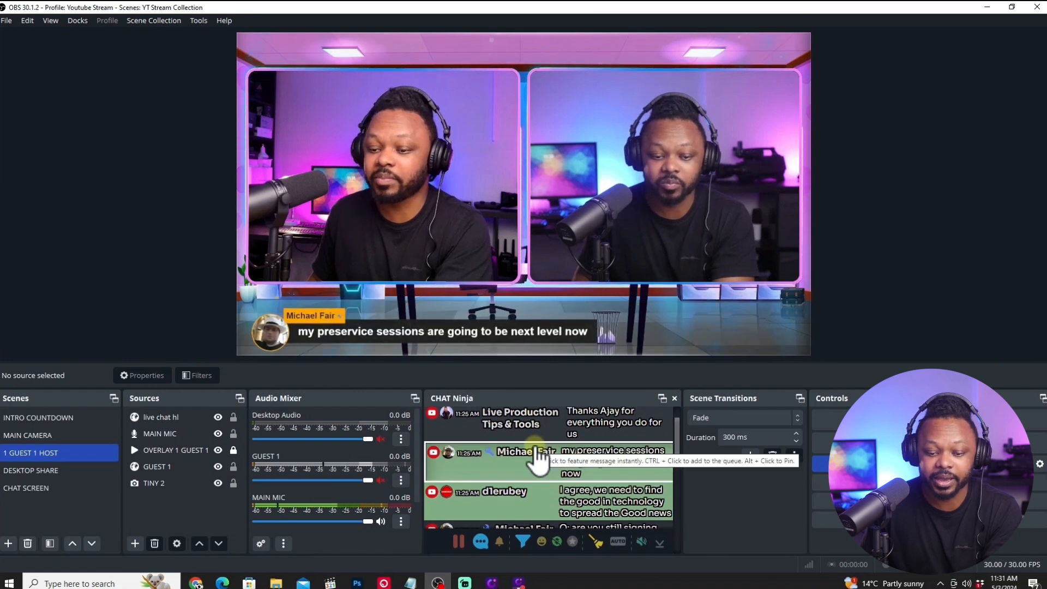
{"action": "left_click", "coordinate": [539, 434]}
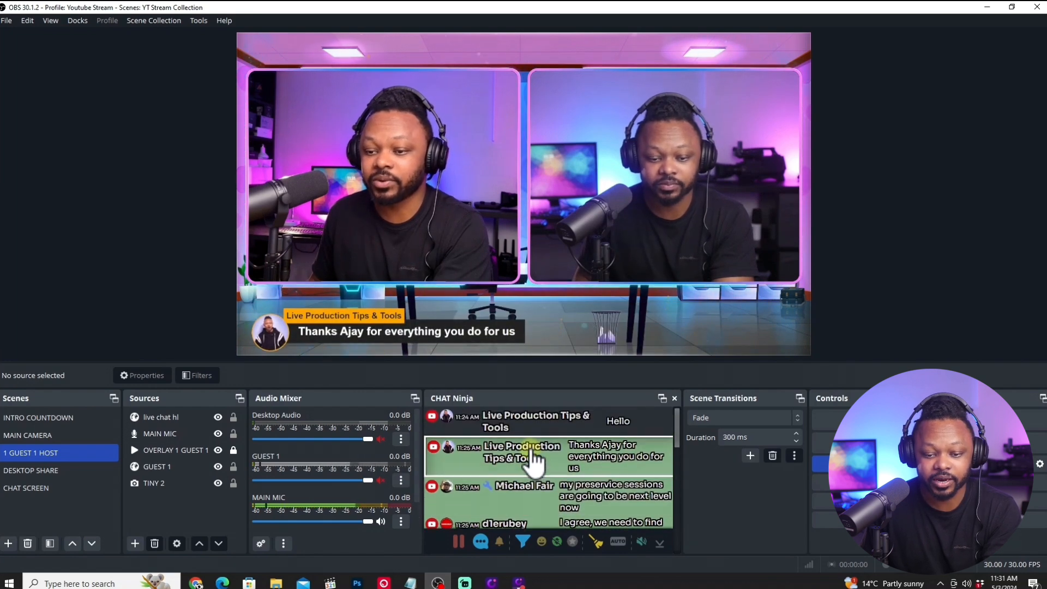
{"action": "left_click", "coordinate": [516, 434]}
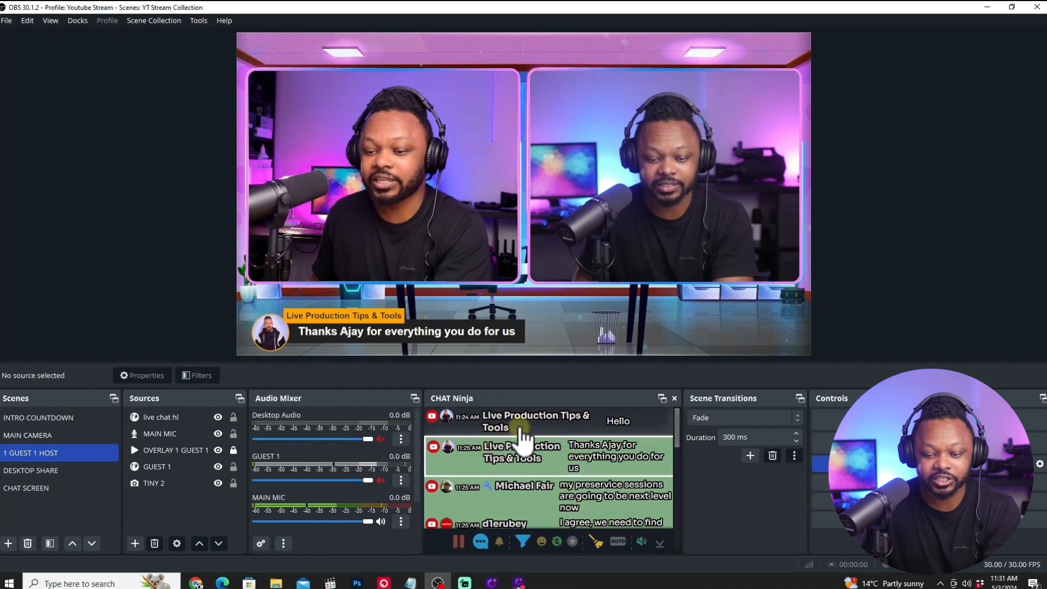
{"action": "scroll", "coordinate": [518, 448], "scroll_direction": "down", "scroll_amount": 10}
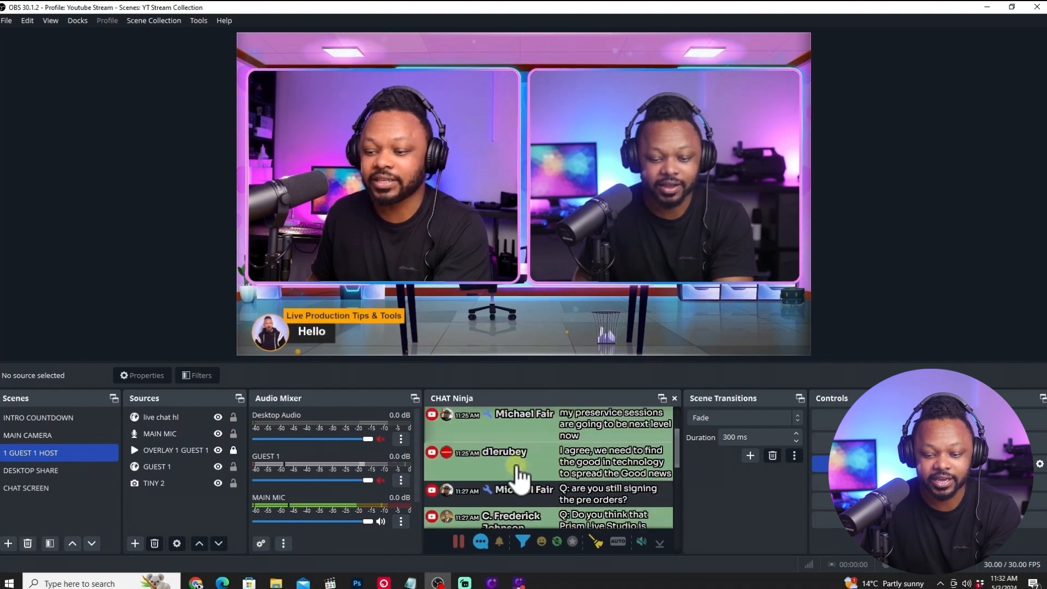
{"action": "left_click", "coordinate": [530, 474]}
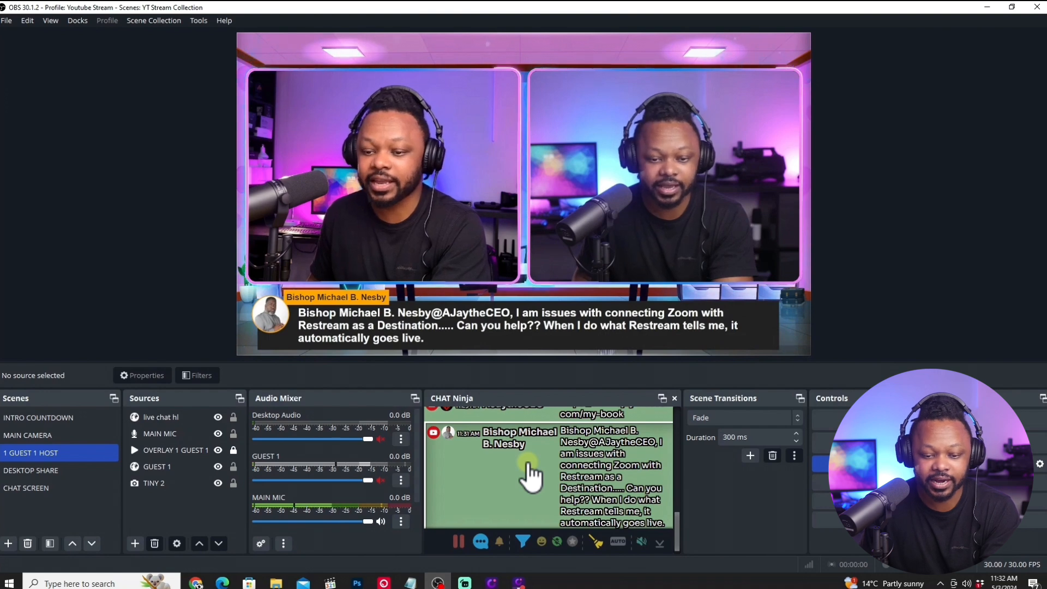
{"action": "left_click", "coordinate": [530, 474]}
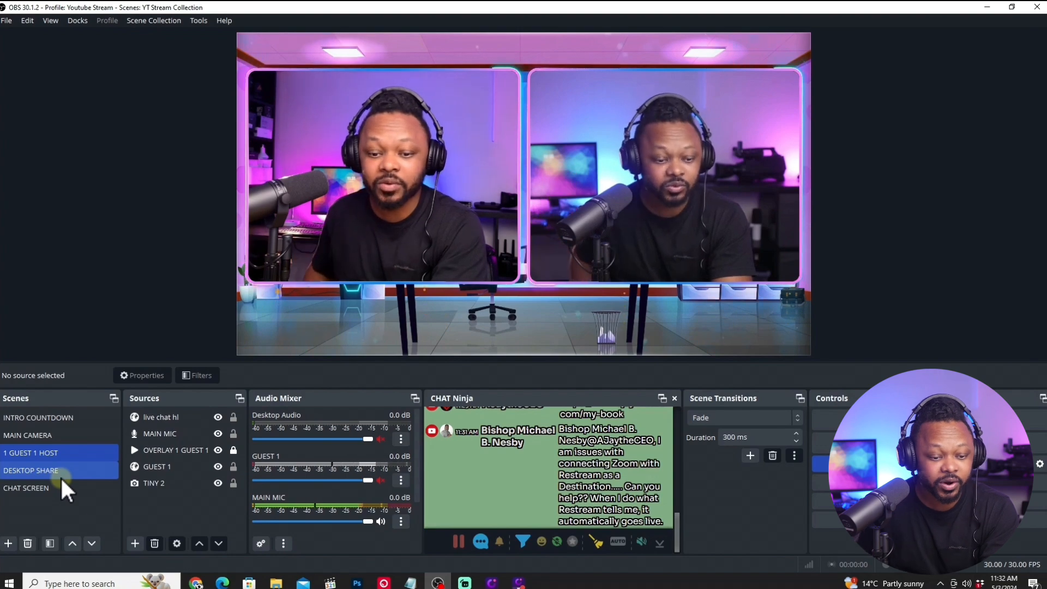
Copy the MAIN MIC source from 1 GUEST 1 HOST and paste it as a reference into the CHAT SCREEN scene.
{"action": "left_click", "coordinate": [160, 434]}
{"action": "right_click", "coordinate": [161, 436]}
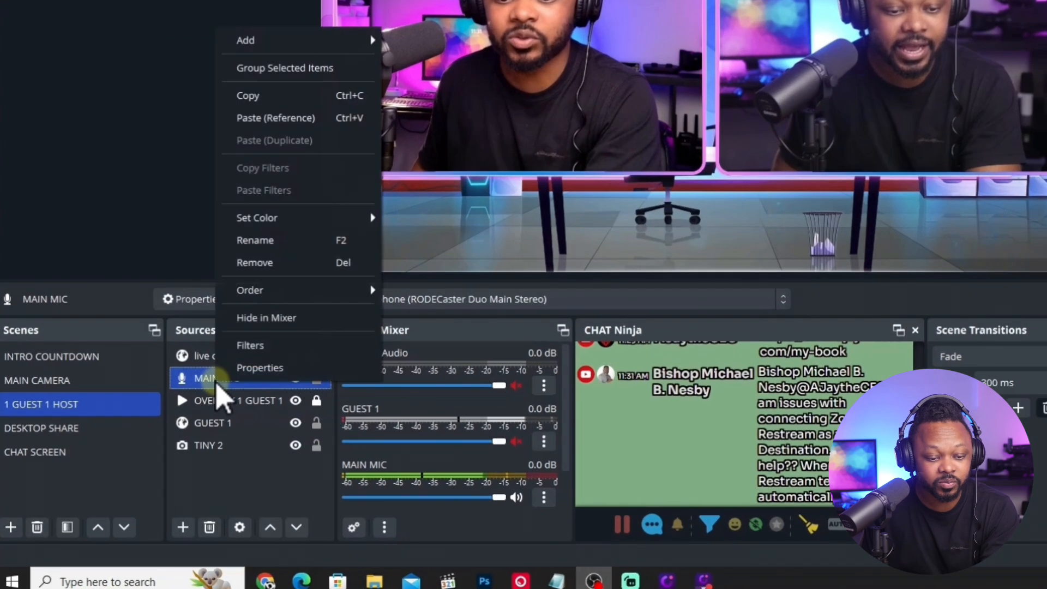
{"action": "left_click", "coordinate": [256, 97]}
{"action": "left_click", "coordinate": [55, 453]}
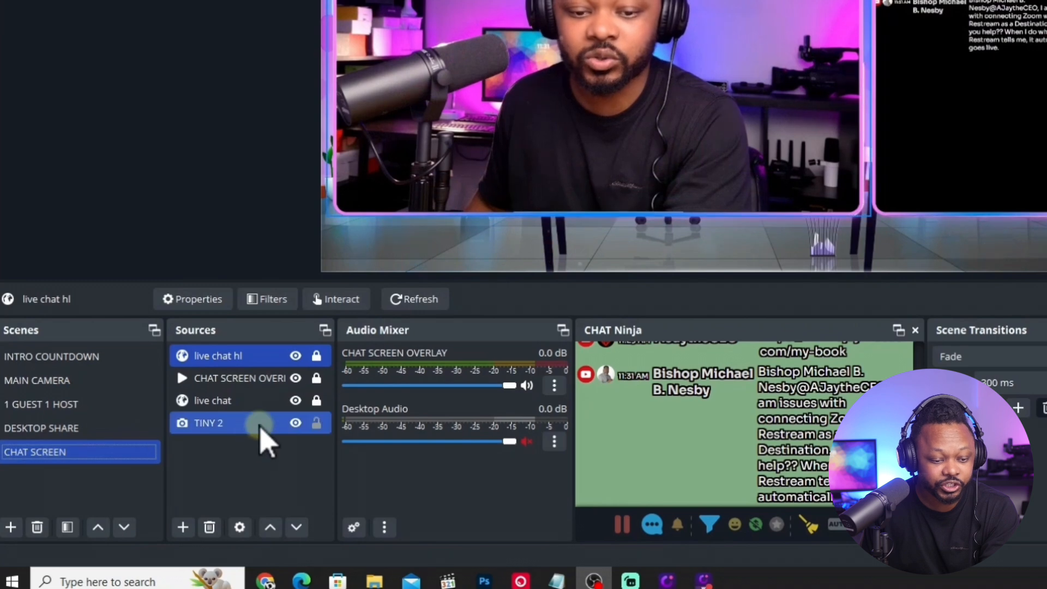
{"action": "right_click", "coordinate": [230, 470]}
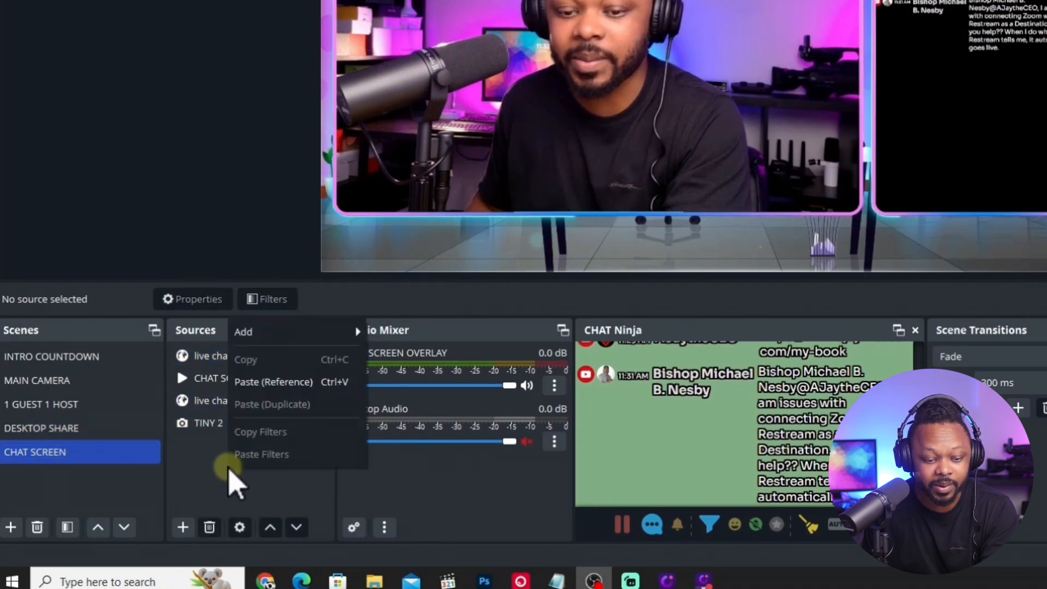
{"action": "left_click", "coordinate": [256, 385]}
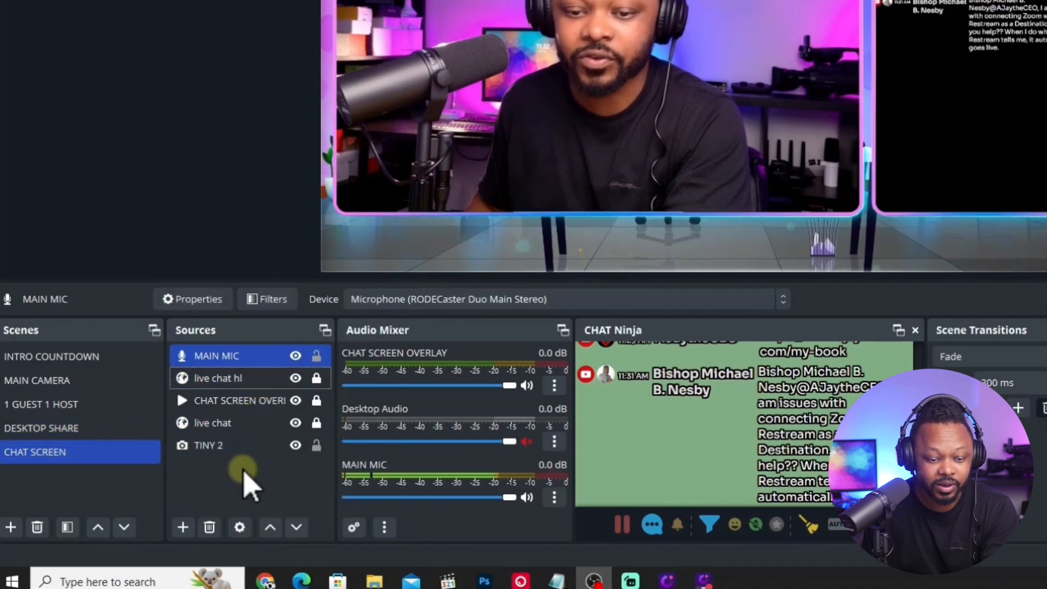
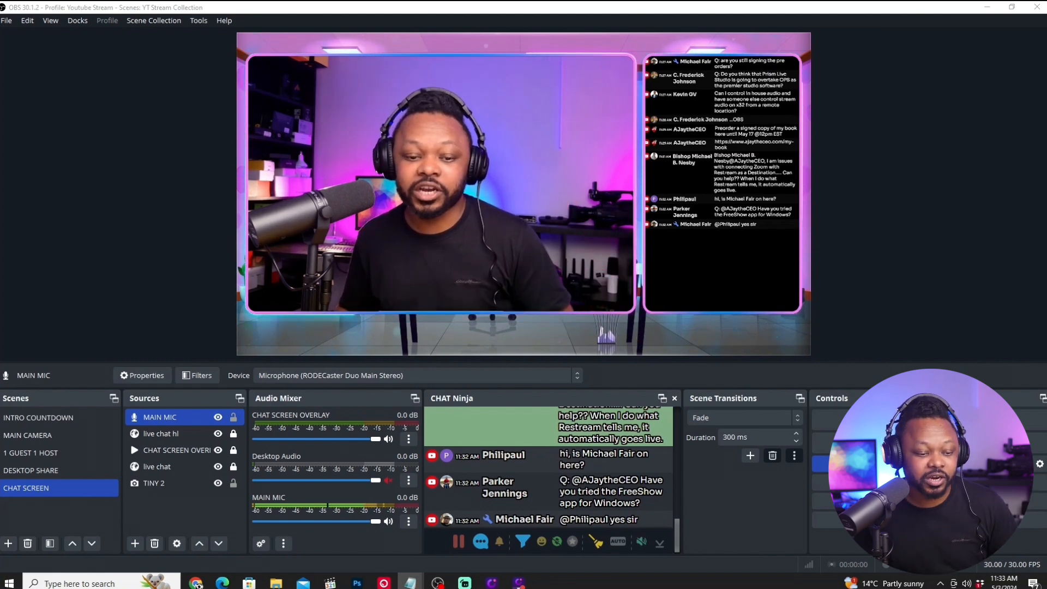
Check the DESKTOP SHARE scene and its sources, and return to the CHAT SCREEN scene.
{"action": "left_click", "coordinate": [49, 468]}
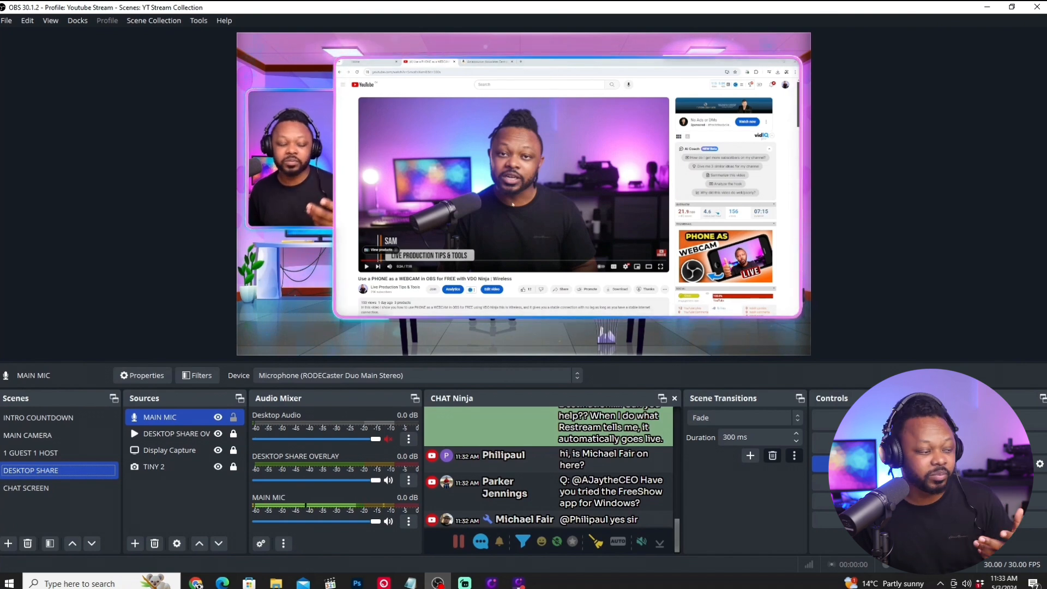
{"action": "left_click", "coordinate": [366, 267]}
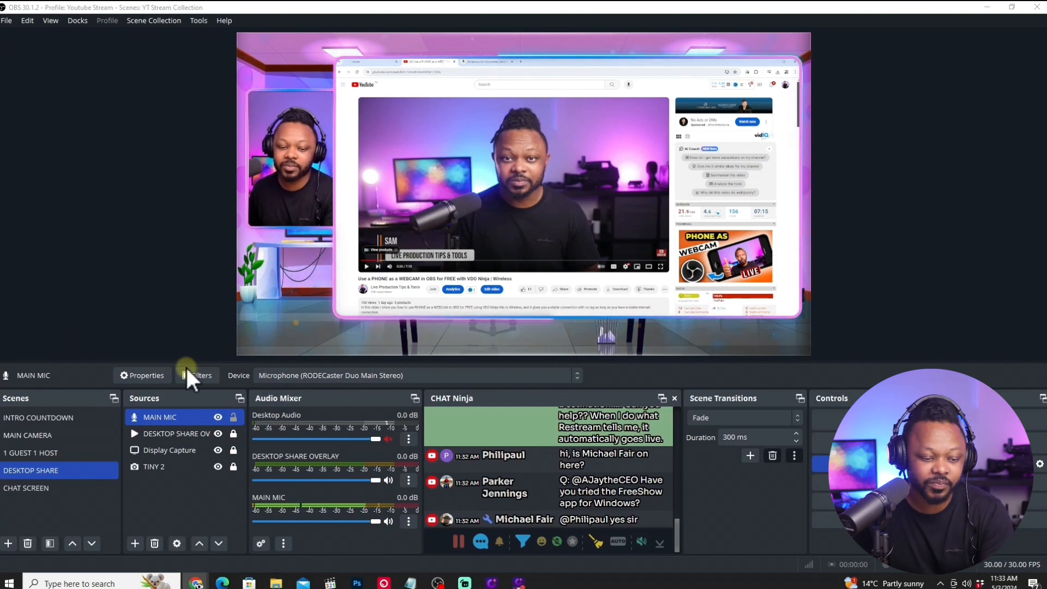
{"action": "left_click", "coordinate": [43, 488]}
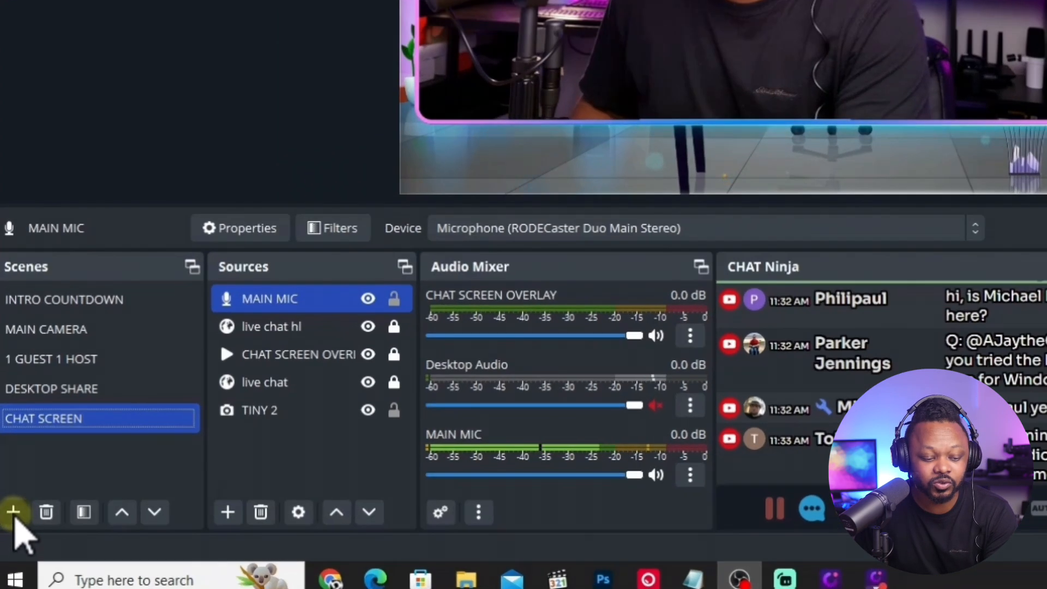
Add a new scene named MEDIA PLAYBACK.
{"action": "left_click", "coordinate": [8, 544]}
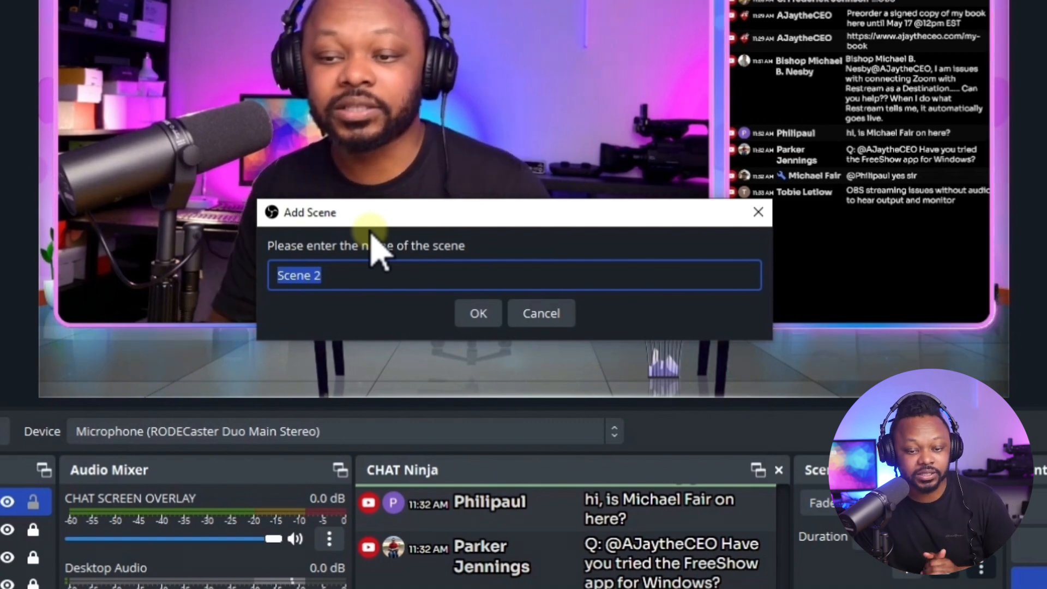
{"action": "type", "text": "m"}
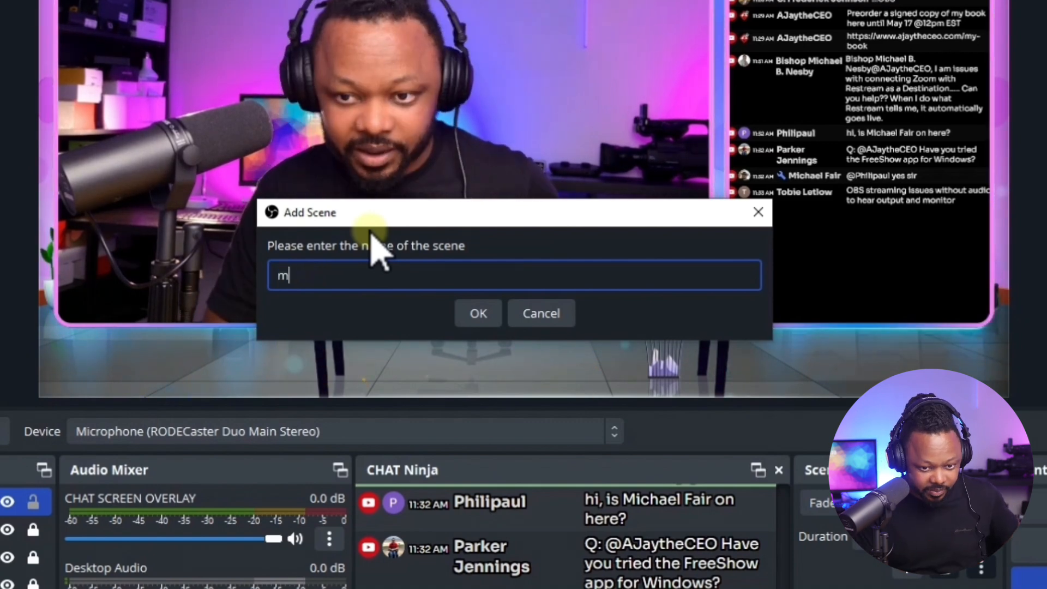
{"action": "key", "text": "BackSpace"}
{"action": "type", "text": "MEDIA PLAYBACK"}
{"action": "left_click", "coordinate": [479, 315]}
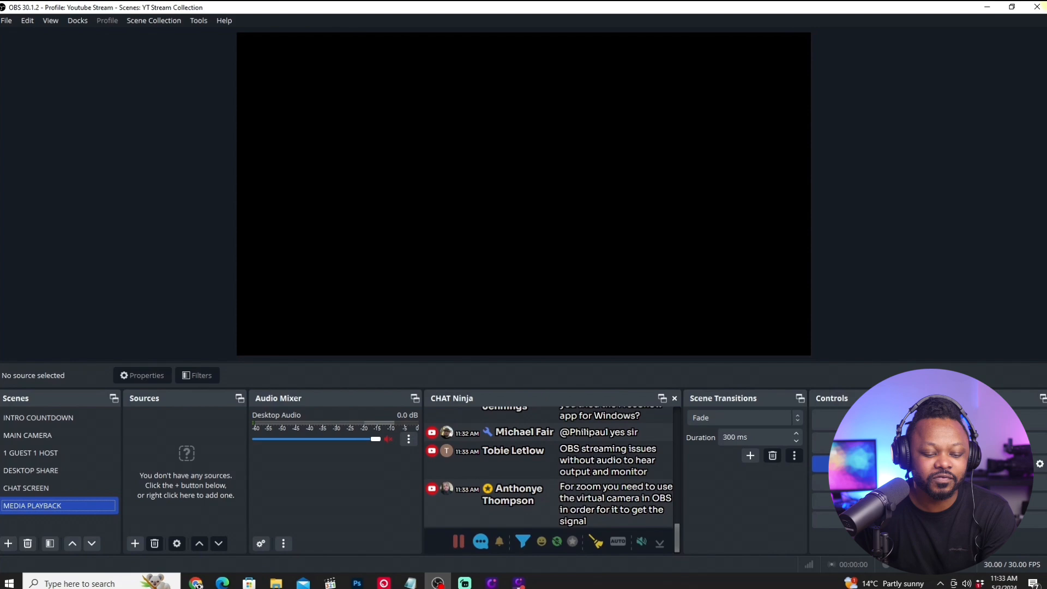
Add a new media source named COMMERCIAL to the MEDIA PLAYBACK scene.
{"action": "left_click", "coordinate": [134, 543]}
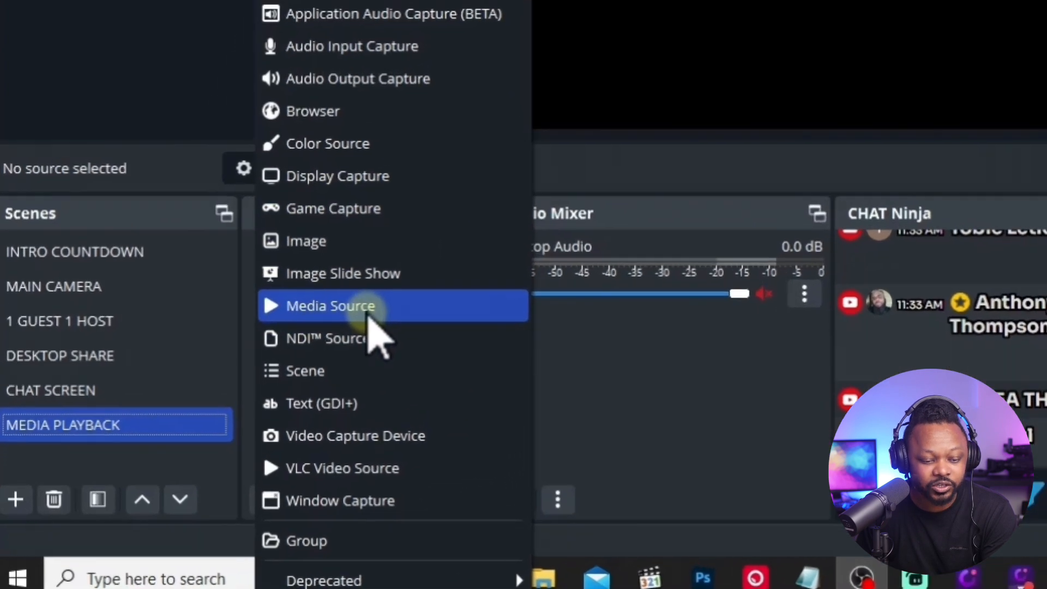
{"action": "left_click", "coordinate": [265, 388]}
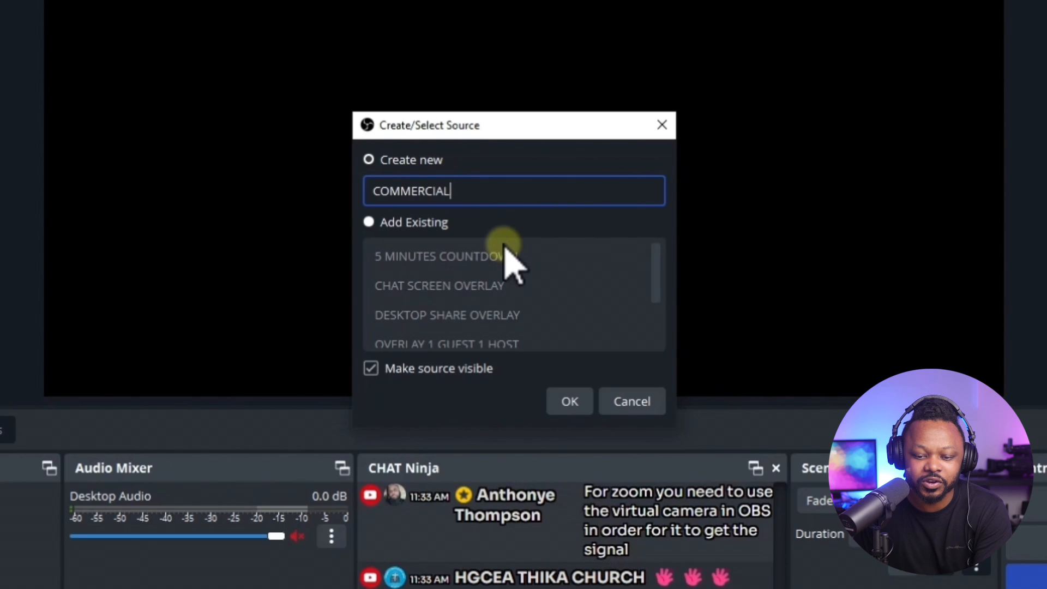
{"action": "left_click", "coordinate": [570, 402]}
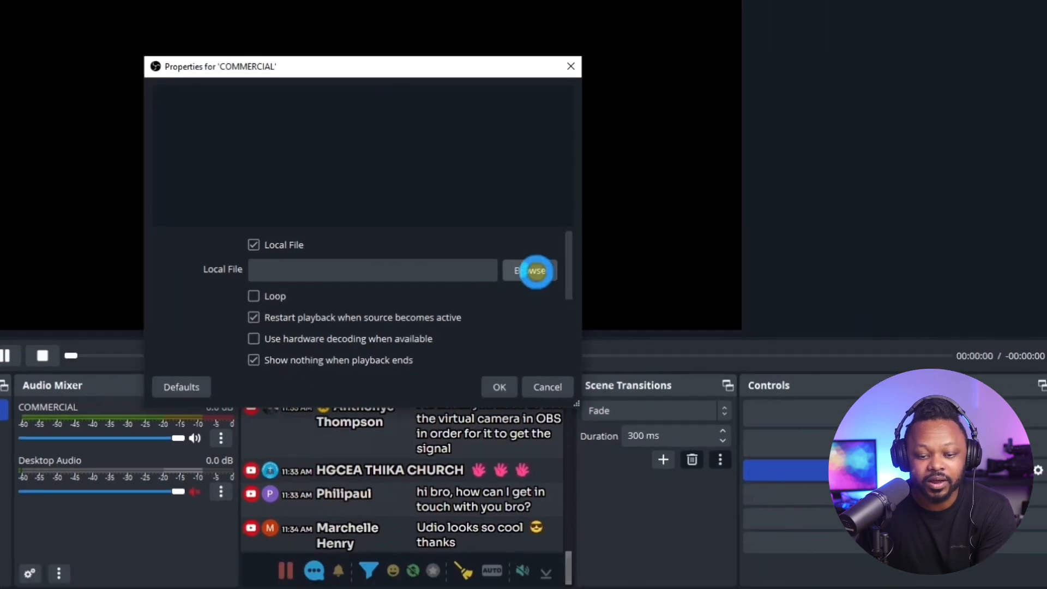
Load the OBSBOT NDI ADAPTER video from the Downloads folder as COMMERCIAL's local file and accept the source's properties.
{"action": "left_click", "coordinate": [702, 316]}
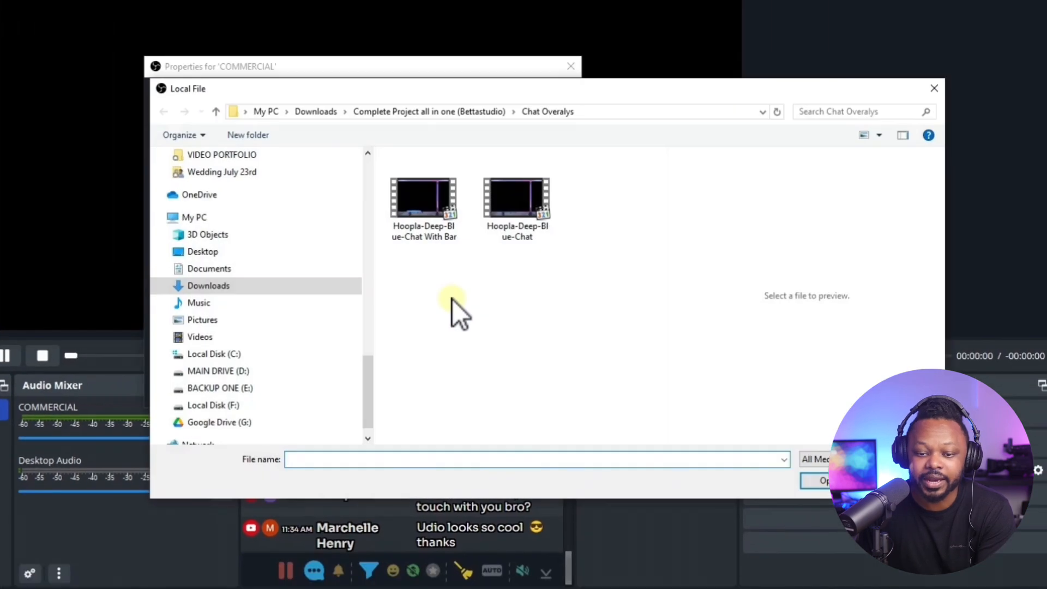
{"action": "left_click_drag", "start_coordinate": [367, 401], "coordinate": [357, 371]}
{"action": "left_click_drag", "start_coordinate": [357, 410], "coordinate": [370, 248]}
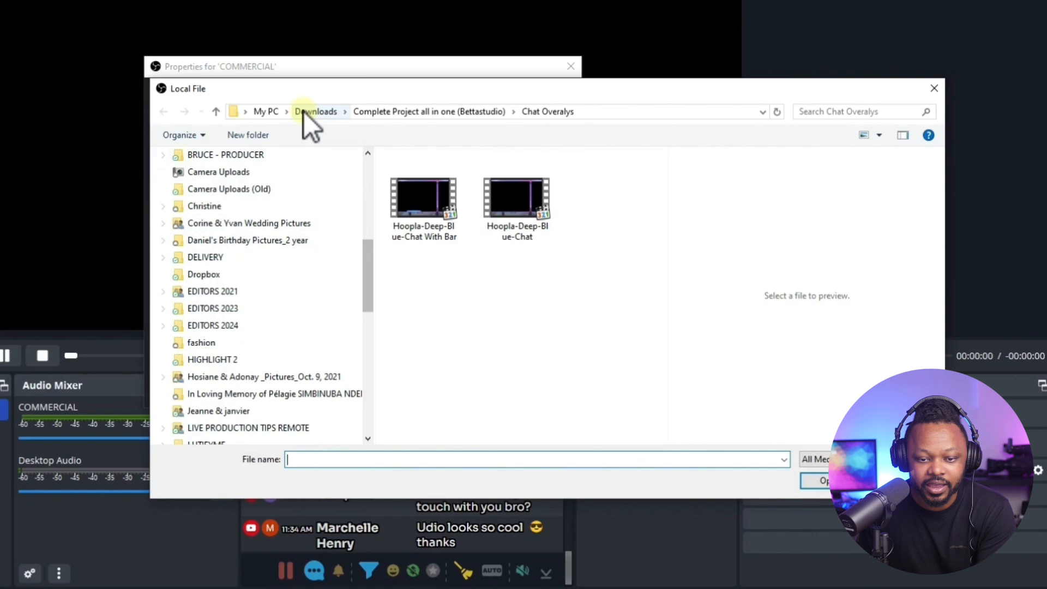
{"action": "left_click", "coordinate": [305, 112]}
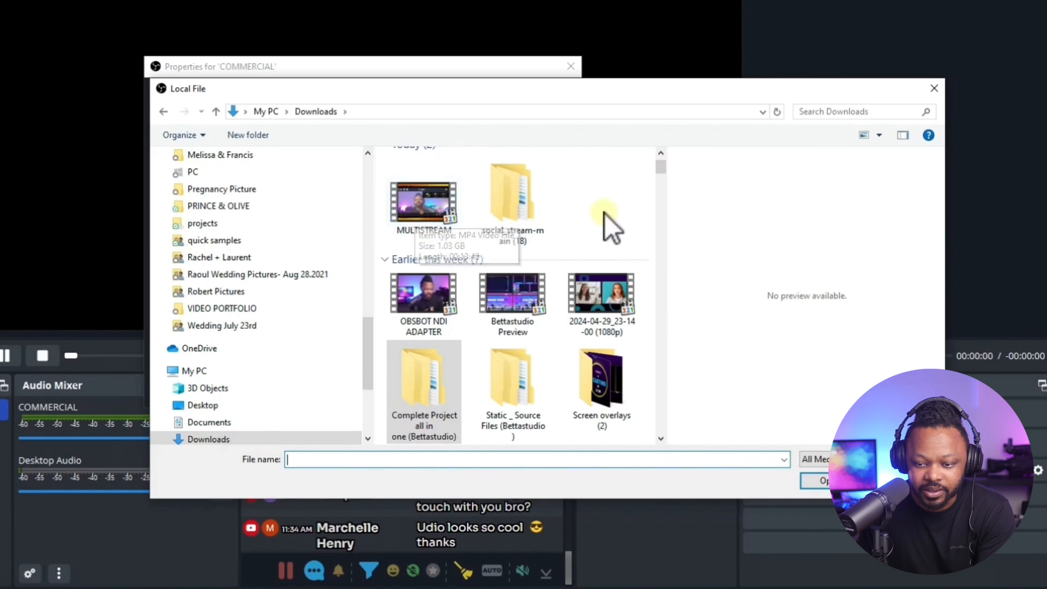
{"action": "left_click_drag", "start_coordinate": [661, 167], "coordinate": [664, 174]}
{"action": "left_click", "coordinate": [422, 218]}
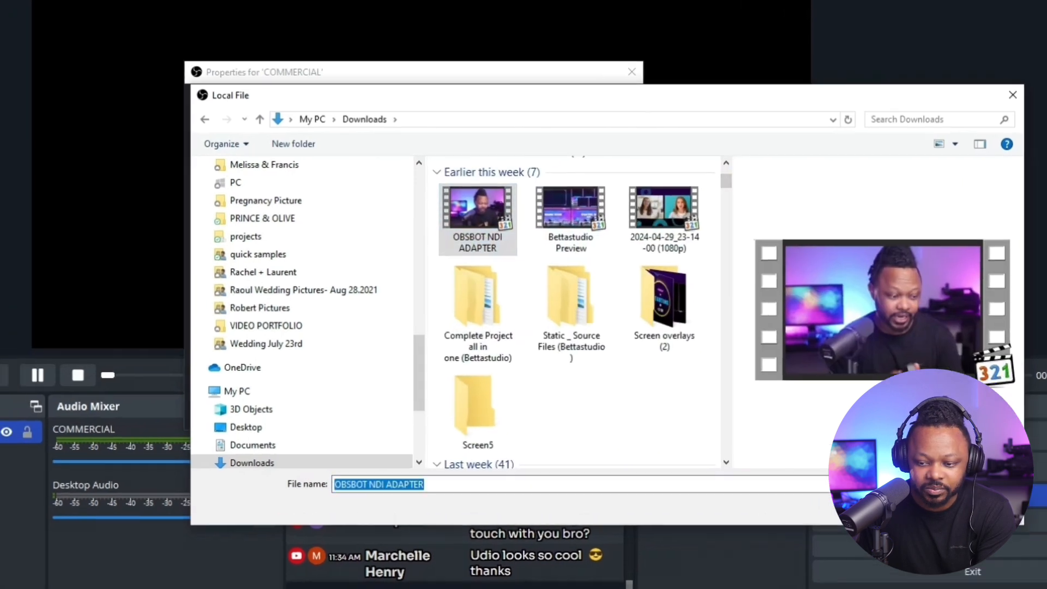
{"action": "left_click", "coordinate": [817, 481]}
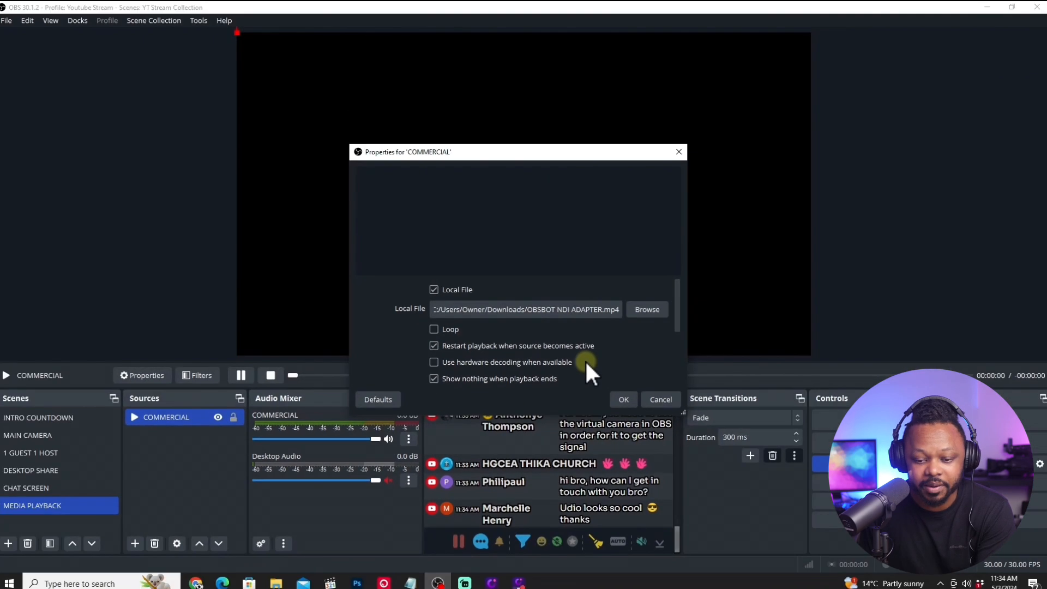
{"action": "left_click", "coordinate": [625, 397]}
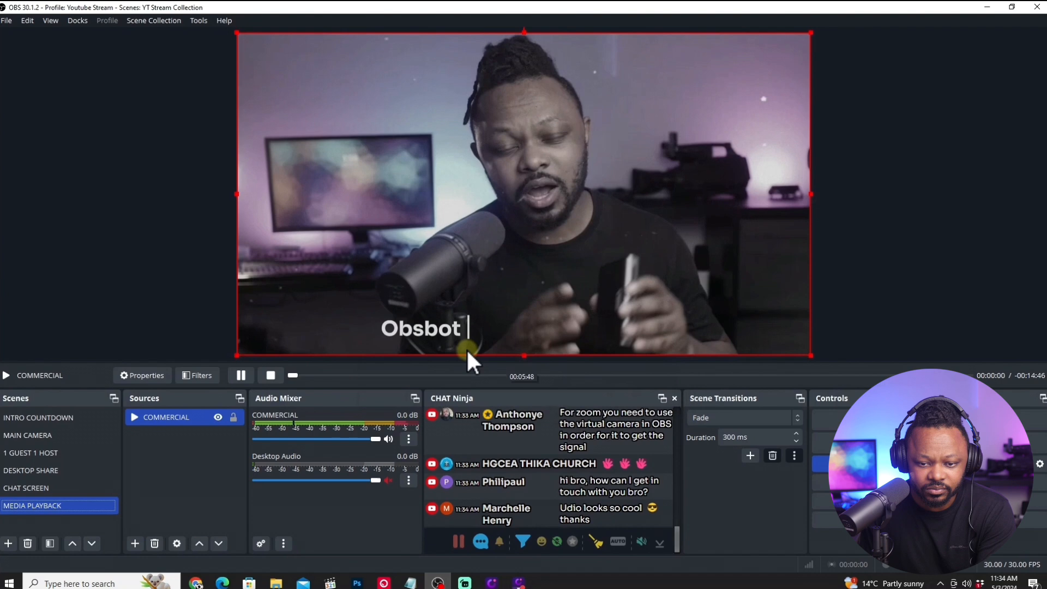
Test COMMERCIAL's media controls by pausing the video, scrubbing its timeline and resuming playback.
{"action": "left_click", "coordinate": [241, 375]}
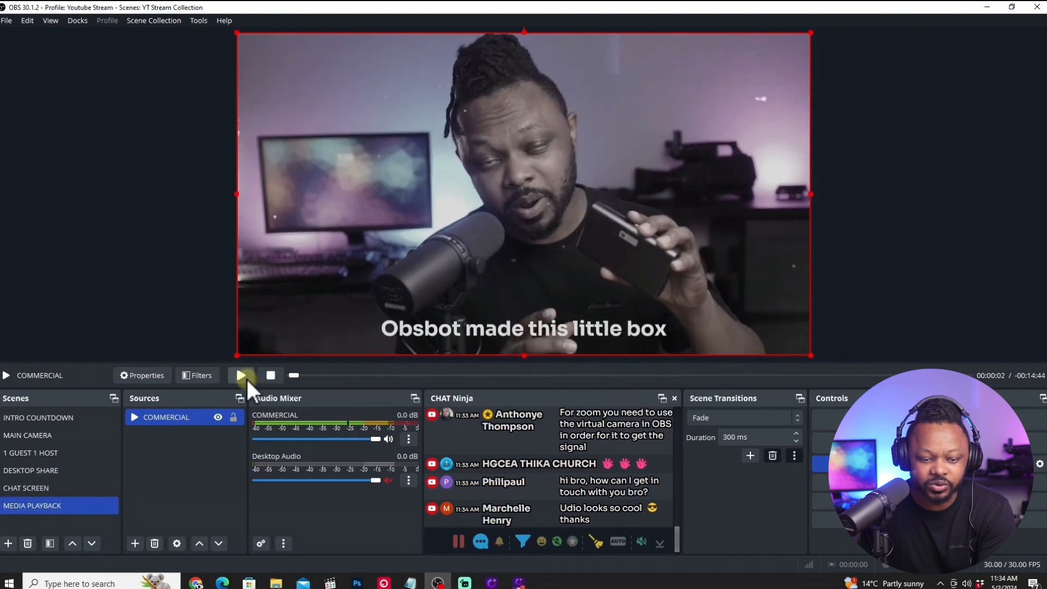
{"action": "left_click_drag", "start_coordinate": [295, 375], "coordinate": [290, 376]}
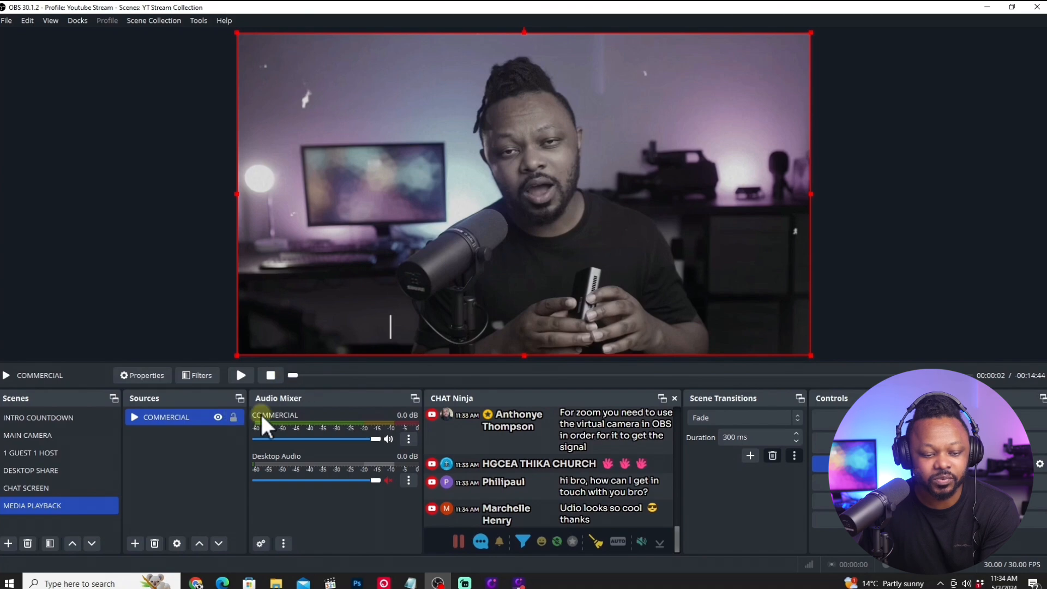
{"action": "left_click_drag", "start_coordinate": [289, 376], "coordinate": [381, 376]}
{"action": "left_click", "coordinate": [271, 376]}
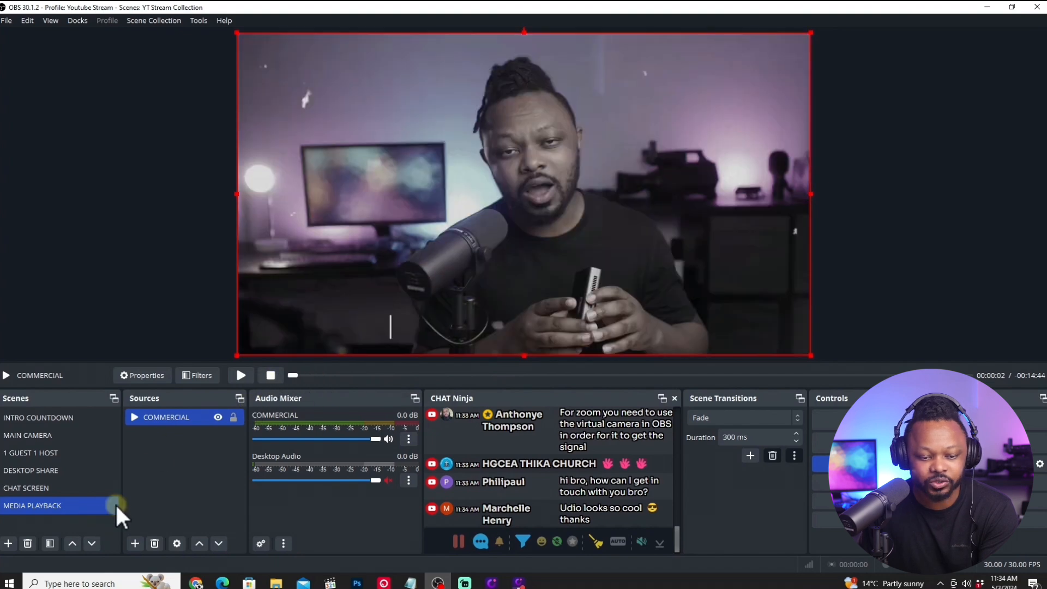
{"action": "left_click", "coordinate": [241, 375]}
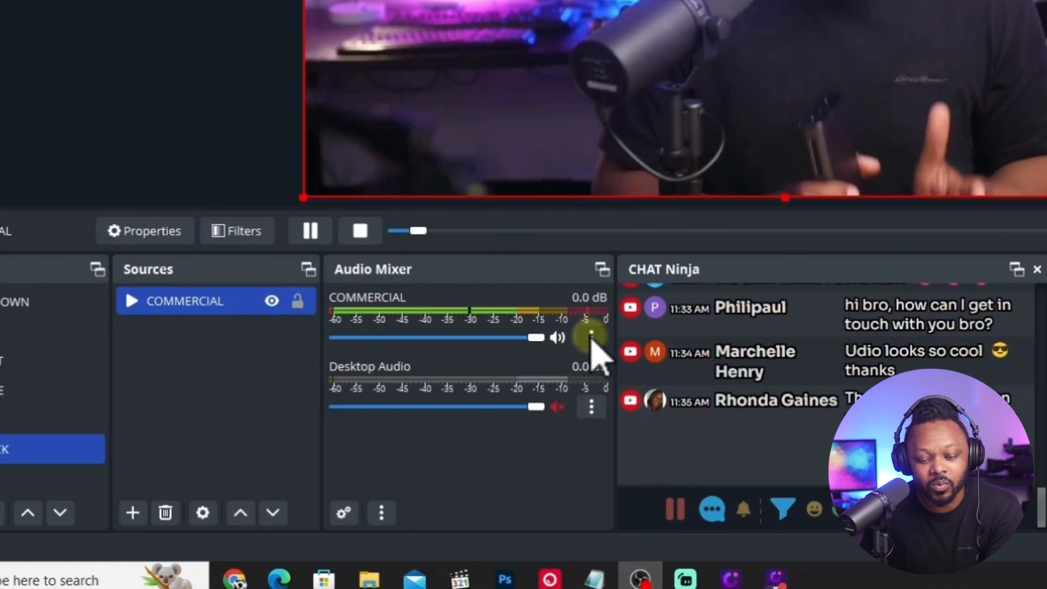
Set COMMERCIAL's audio monitoring to Monitor and Output in the advanced audio properties, and pause its playback.
{"action": "left_click", "coordinate": [591, 337]}
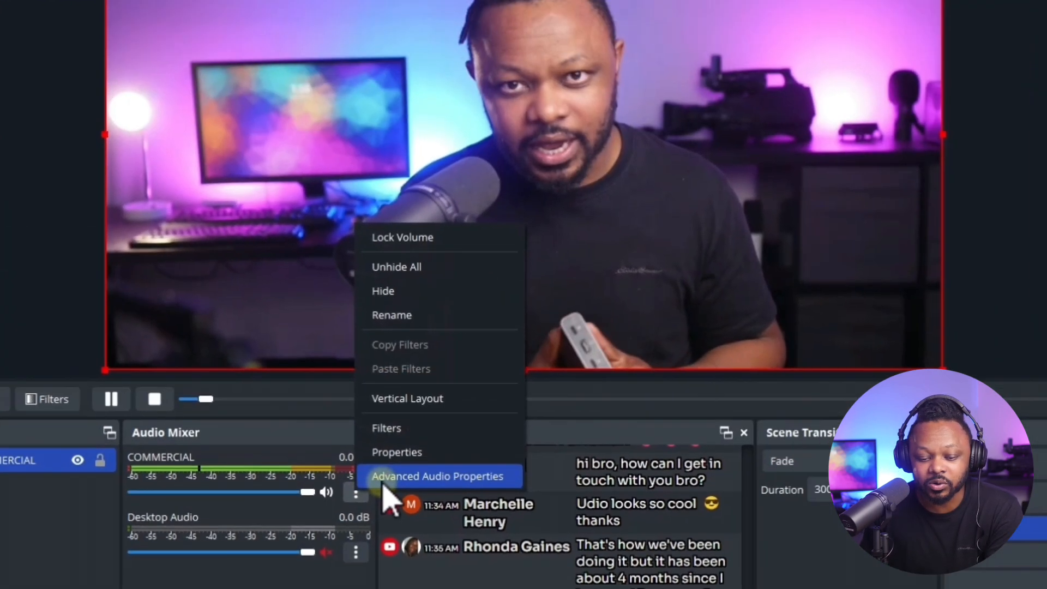
{"action": "left_click", "coordinate": [624, 318]}
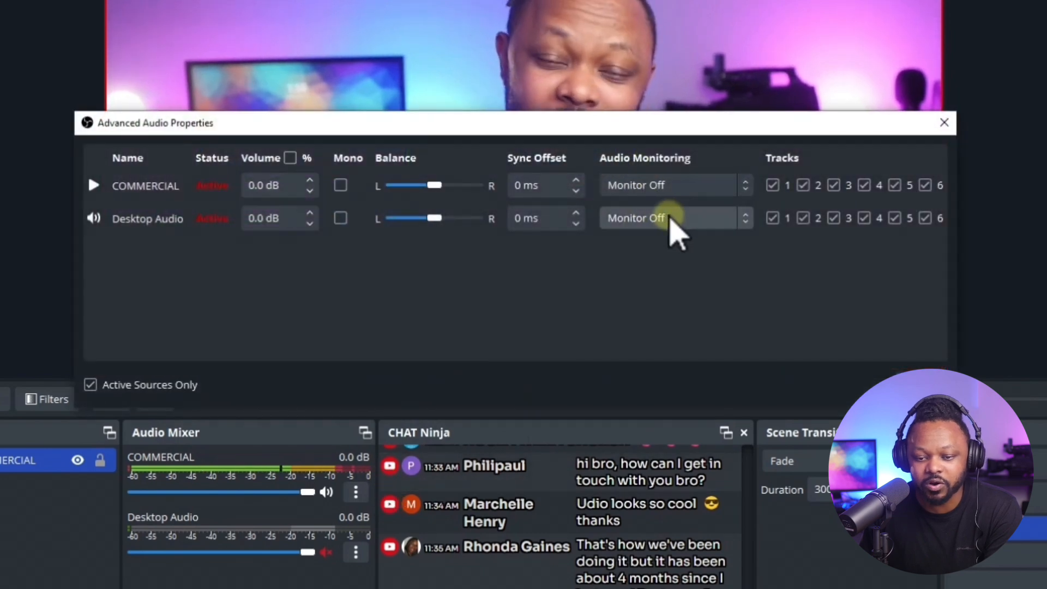
{"action": "left_click", "coordinate": [666, 185]}
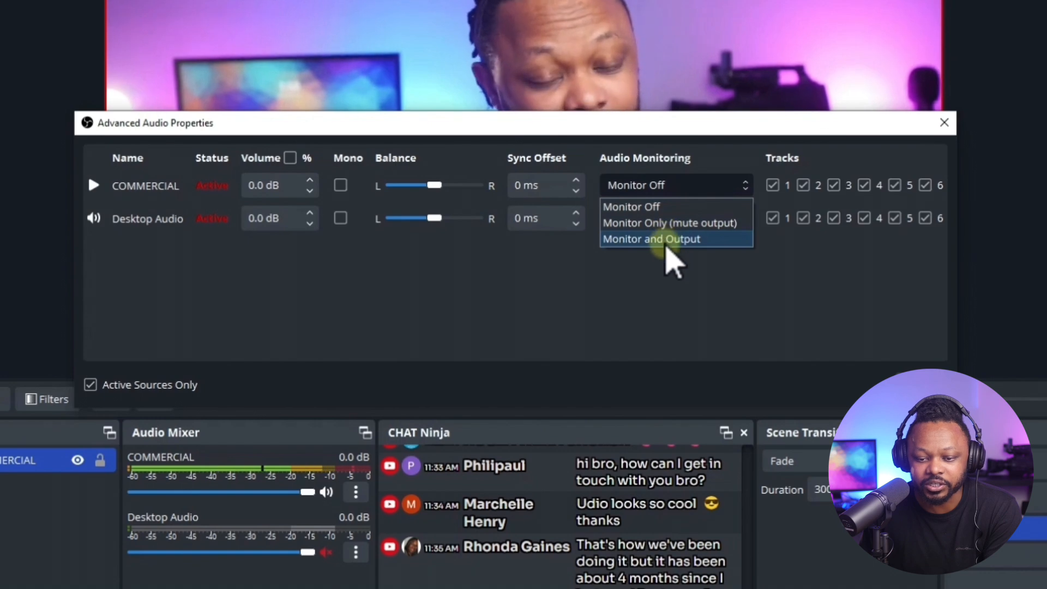
{"action": "left_click", "coordinate": [669, 240]}
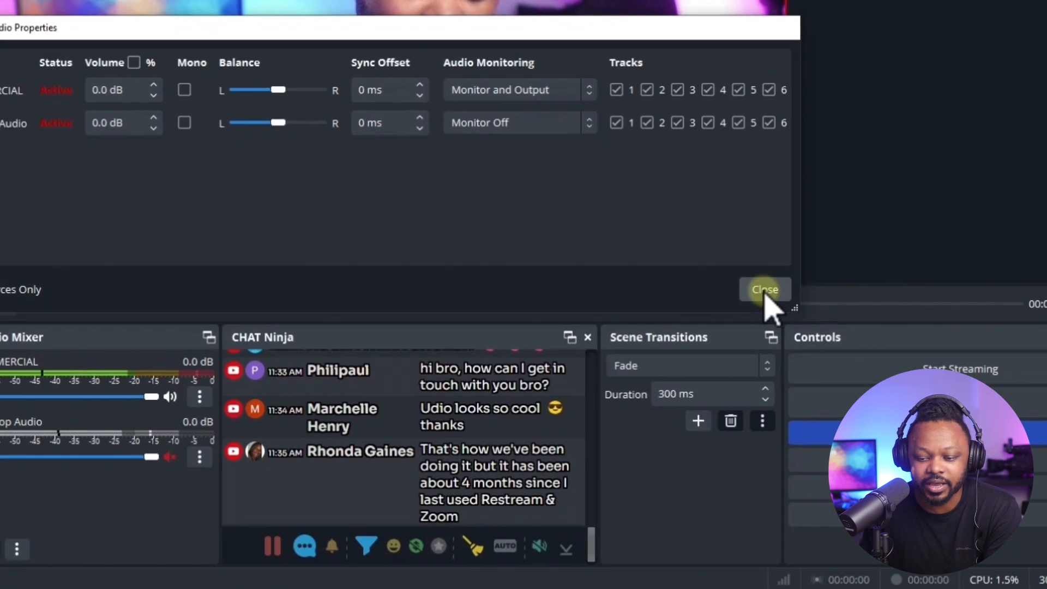
{"action": "left_click", "coordinate": [920, 385]}
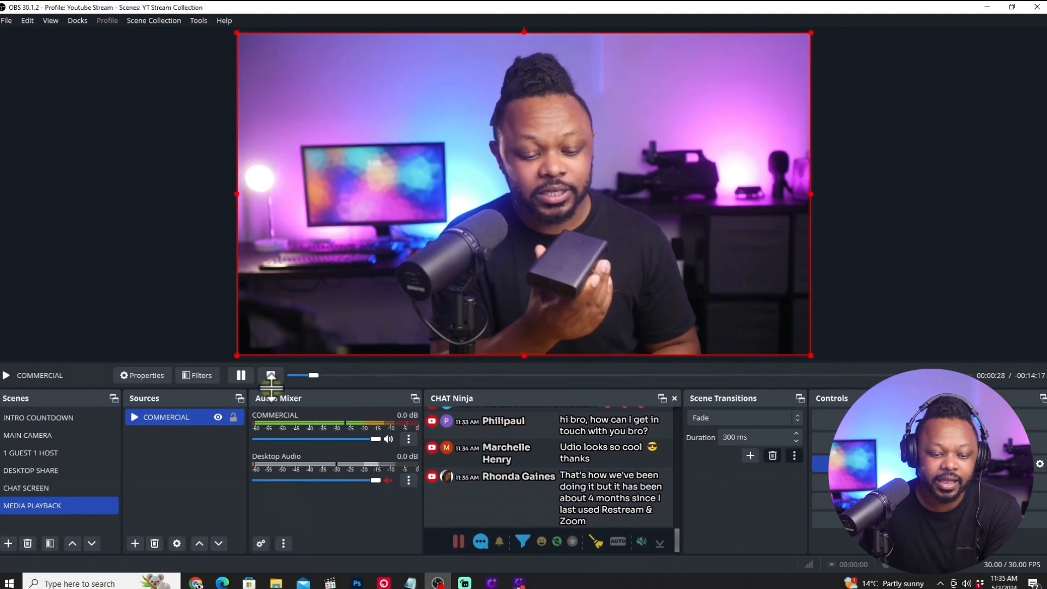
{"action": "left_click", "coordinate": [244, 376]}
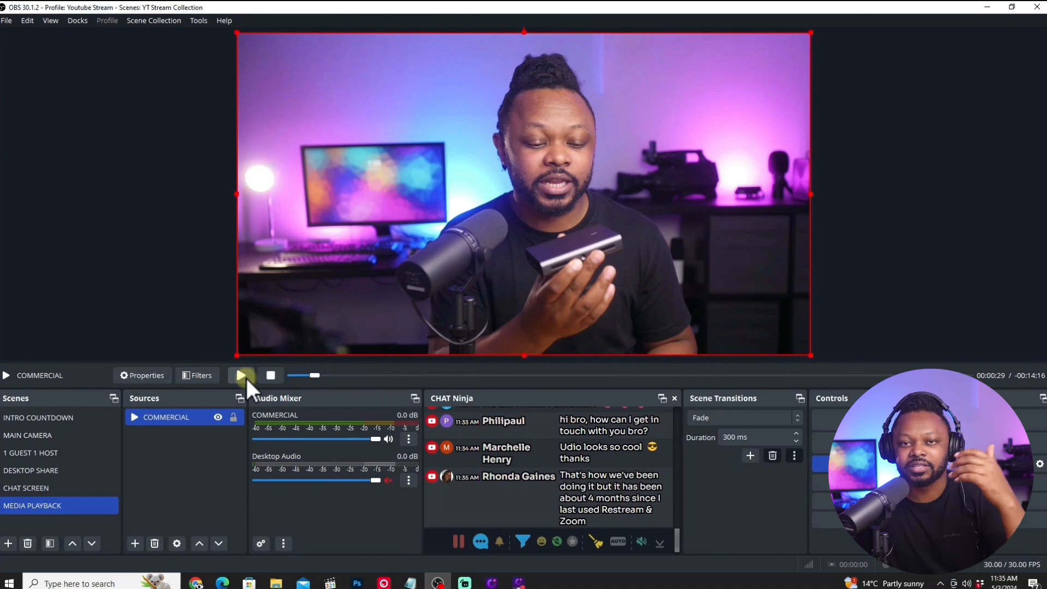
{"action": "left_click", "coordinate": [243, 376]}
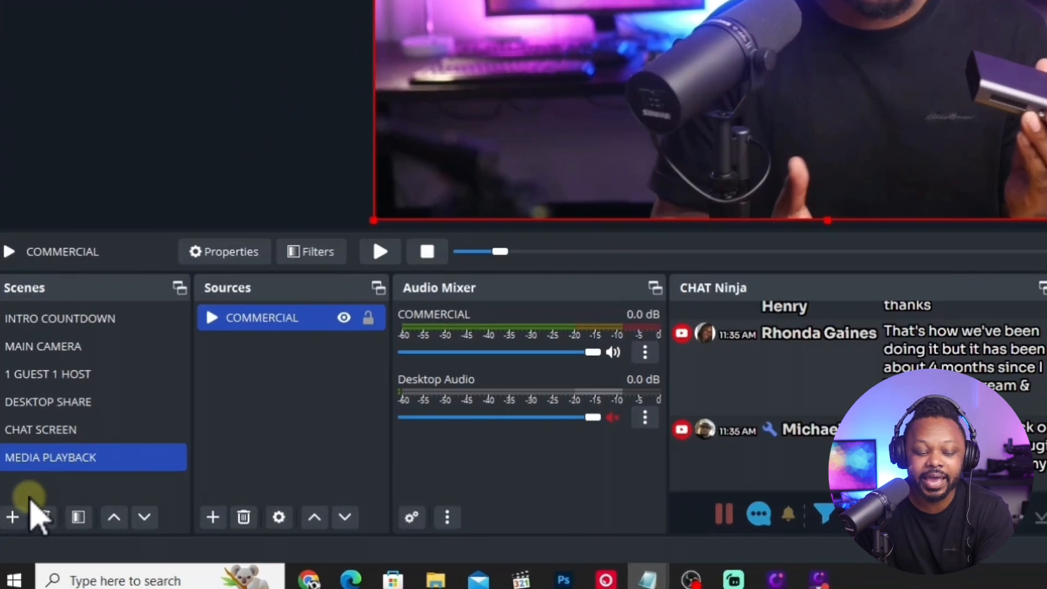
Add a scene named OUTRO and give it a new media source named ENDING SOON.
{"action": "left_click", "coordinate": [12, 518]}
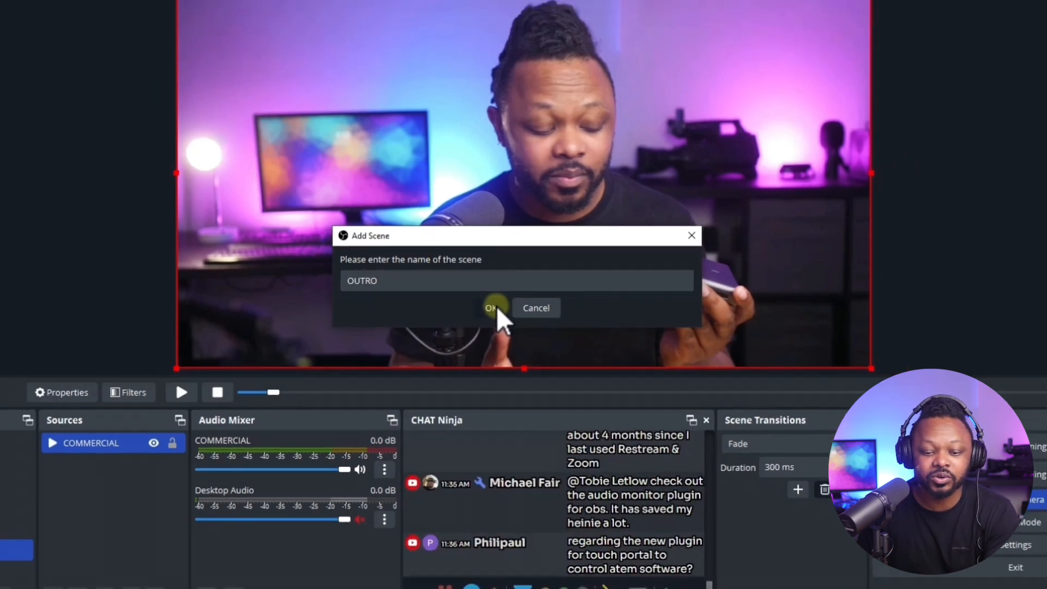
{"action": "left_click", "coordinate": [499, 309]}
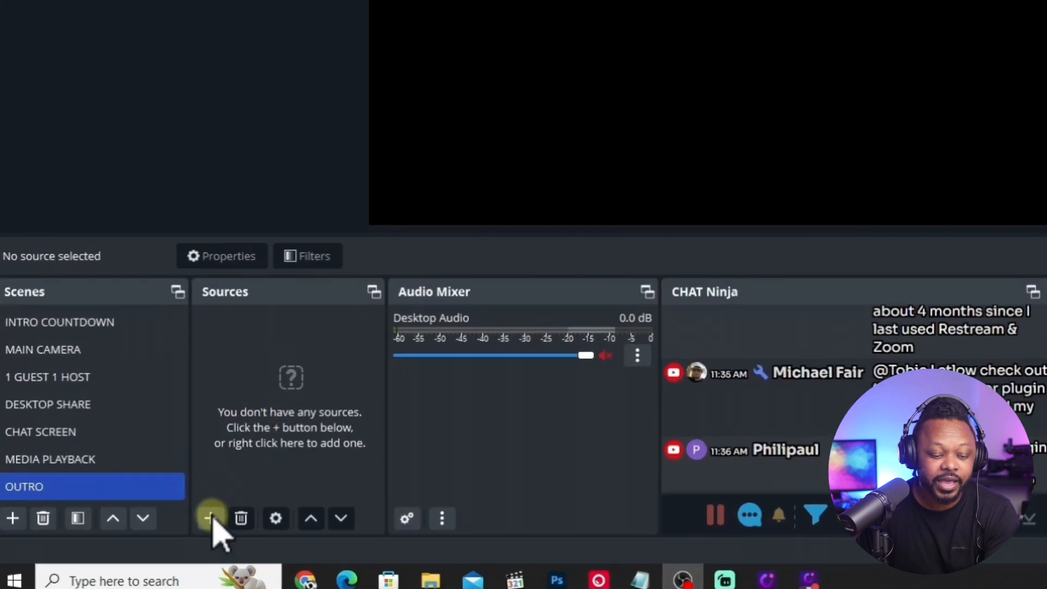
{"action": "left_click", "coordinate": [135, 543]}
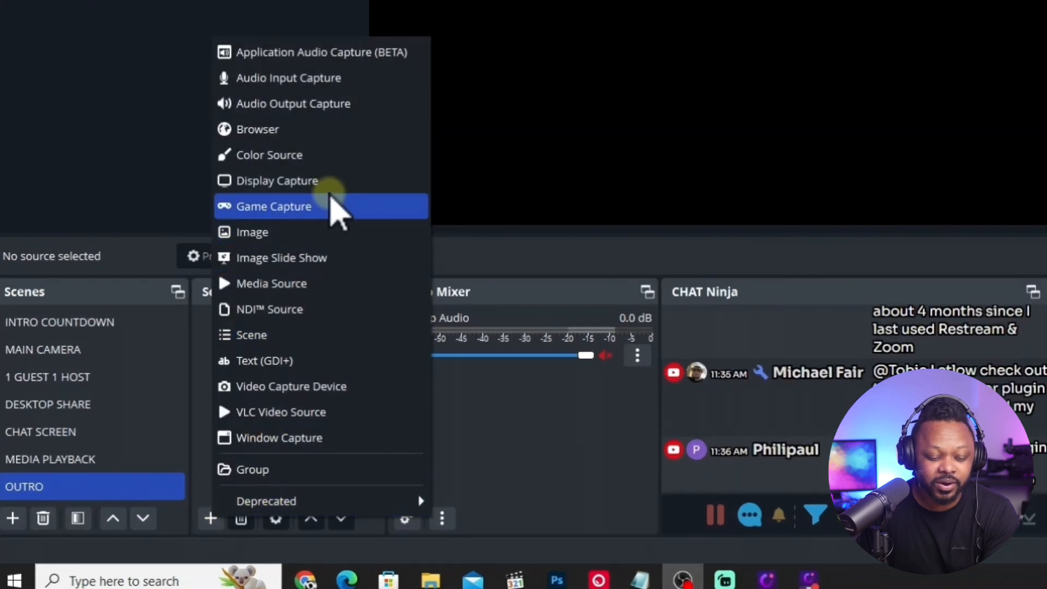
{"action": "left_click", "coordinate": [298, 283]}
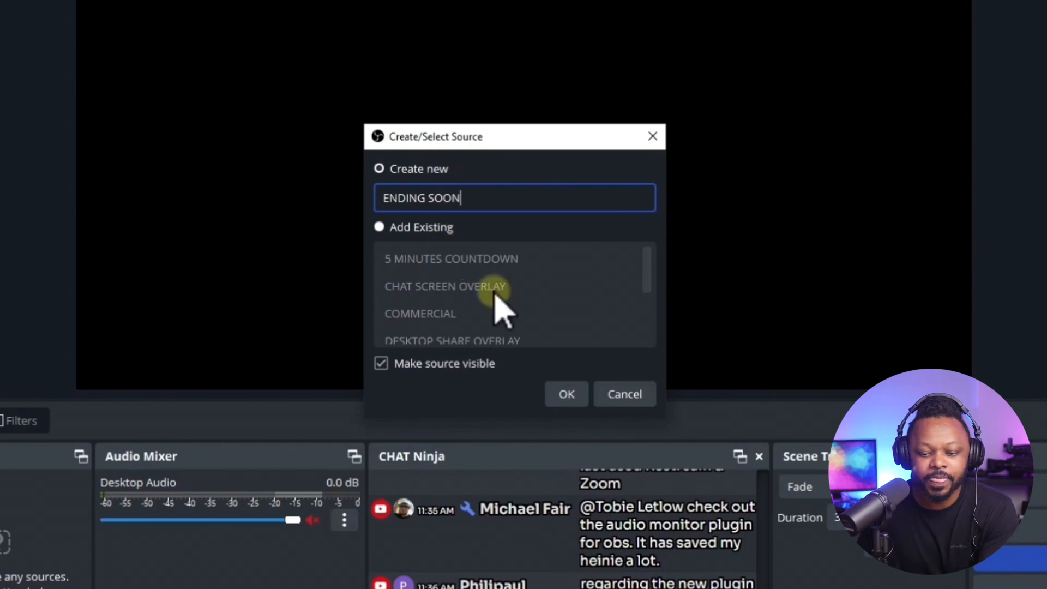
{"action": "left_click", "coordinate": [557, 398]}
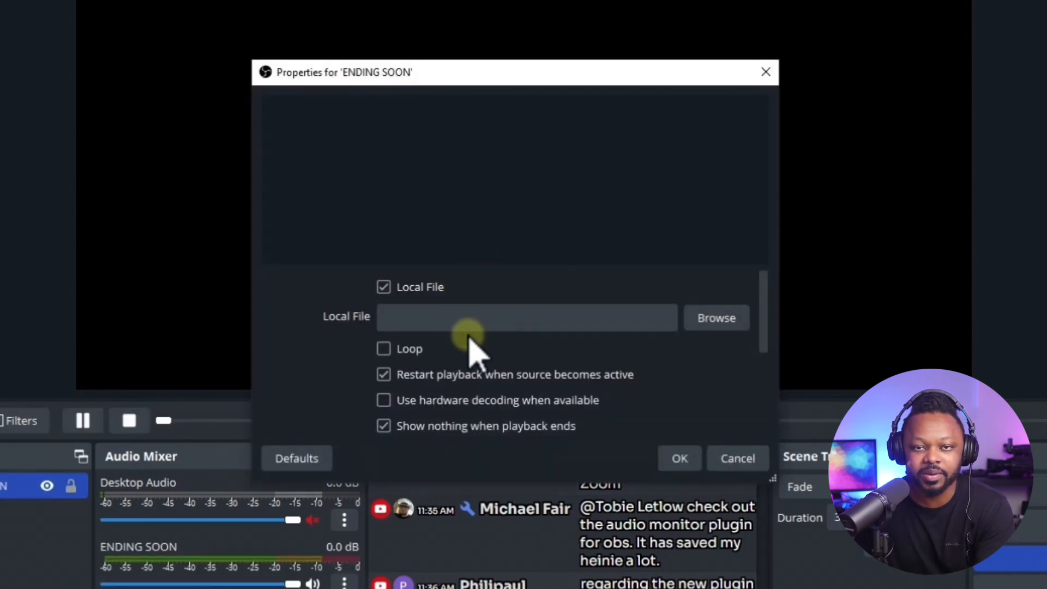
Load Endingsoon from the Screen overlays (2) folder in Downloads as ENDING SOON's local file, with looping enabled, and accept the properties.
{"action": "left_click", "coordinate": [717, 322]}
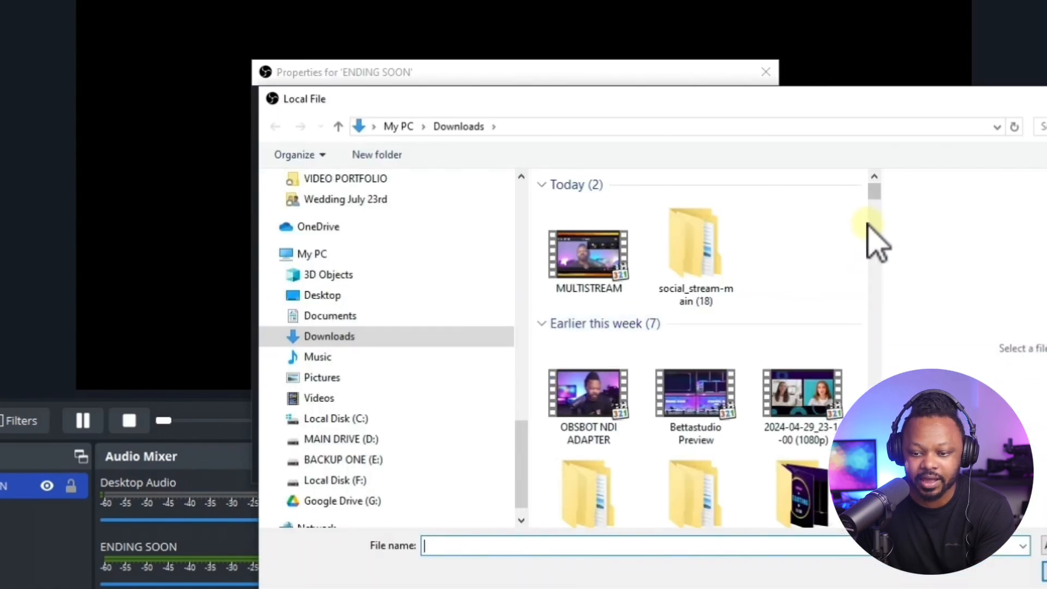
{"action": "left_click_drag", "start_coordinate": [876, 196], "coordinate": [883, 206]}
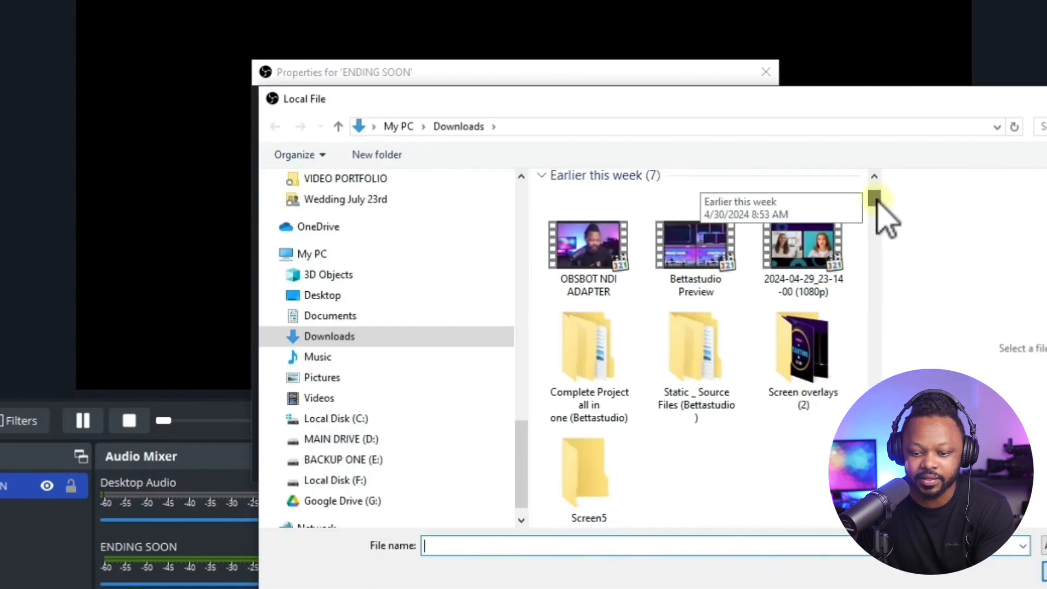
{"action": "double_click", "coordinate": [833, 391]}
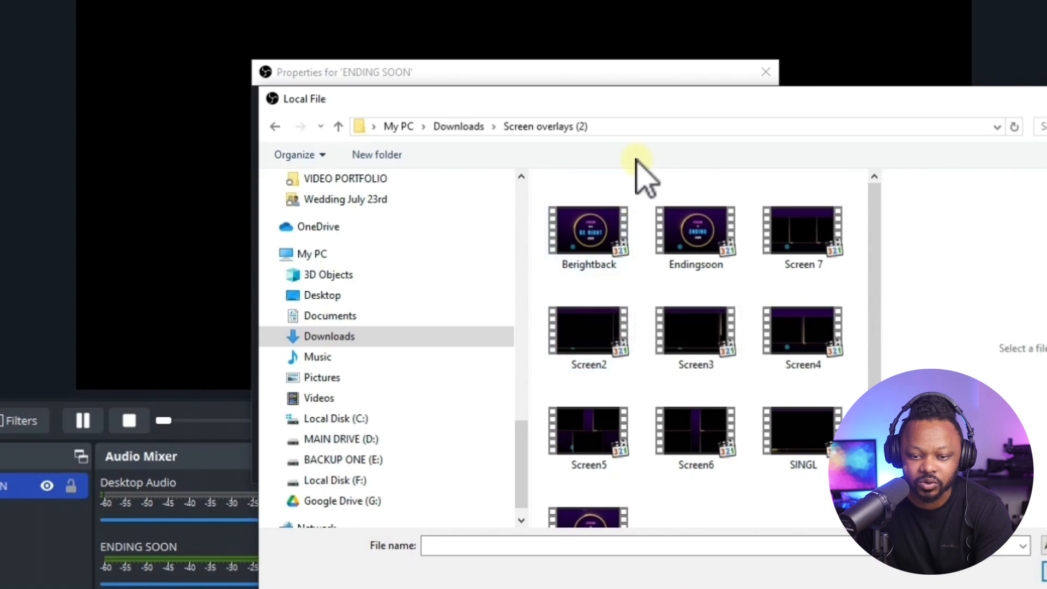
{"action": "left_click_drag", "start_coordinate": [645, 108], "coordinate": [617, 107]}
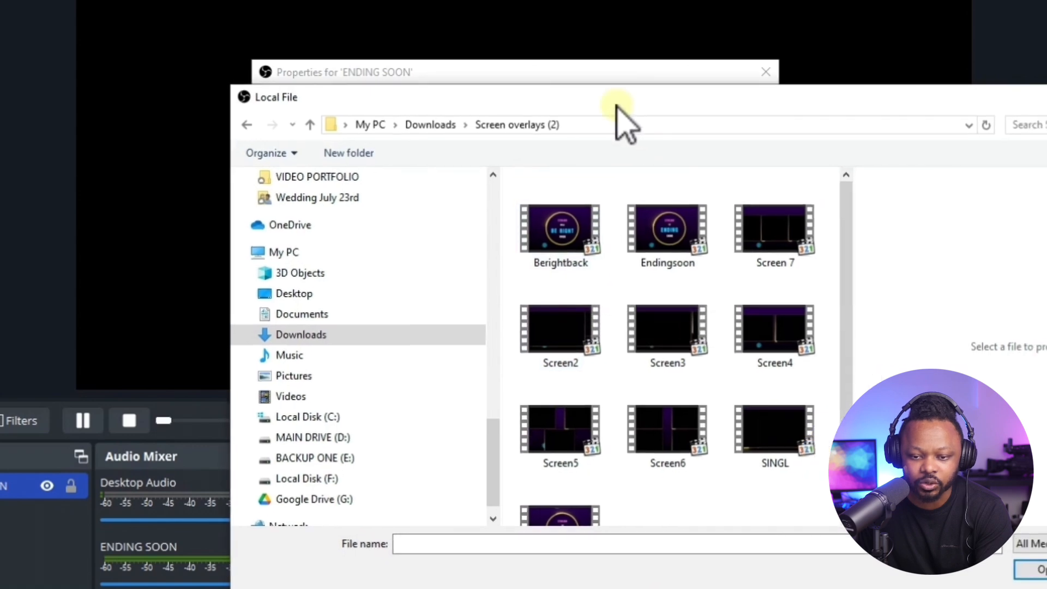
{"action": "left_click", "coordinate": [565, 248]}
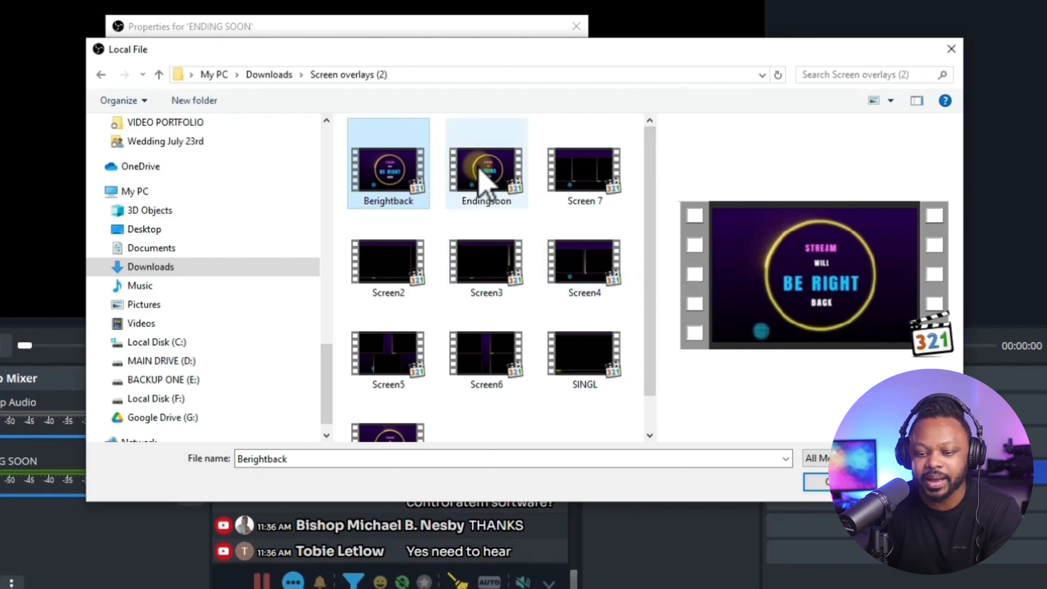
{"action": "left_click", "coordinate": [488, 186]}
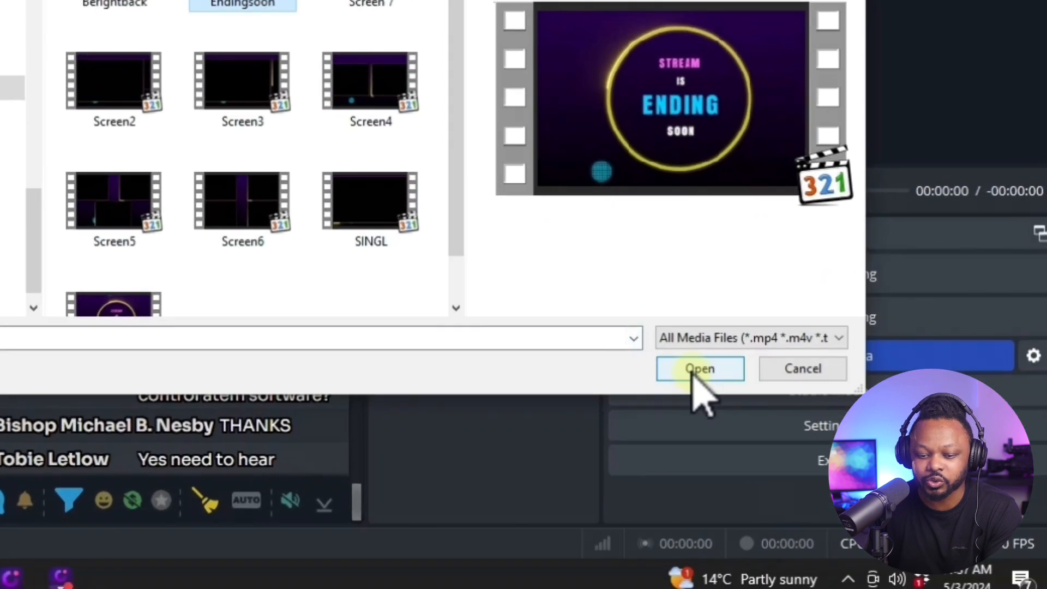
{"action": "left_click", "coordinate": [819, 482]}
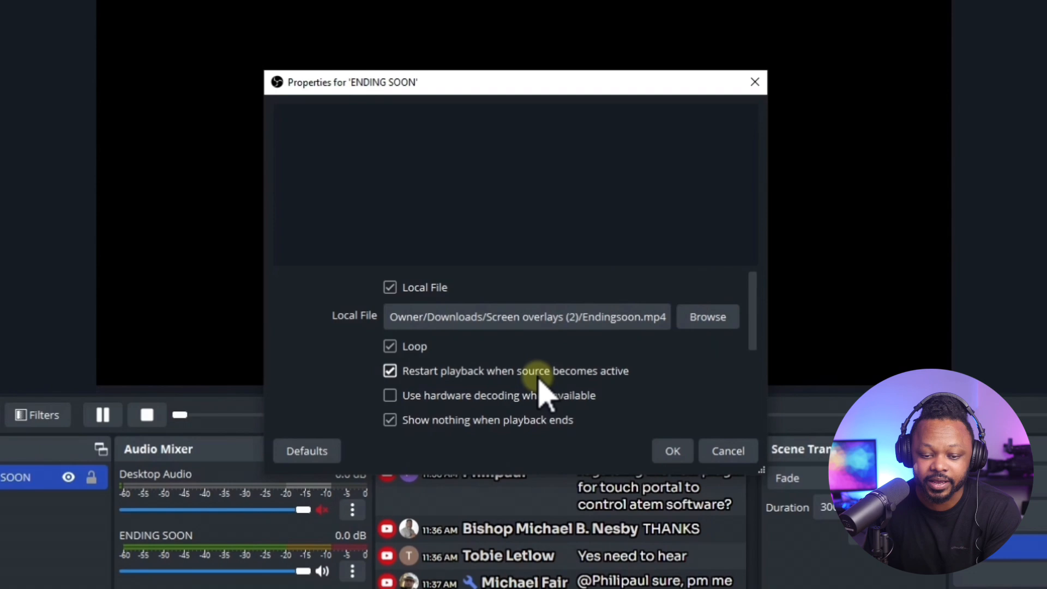
{"action": "left_click", "coordinate": [661, 453]}
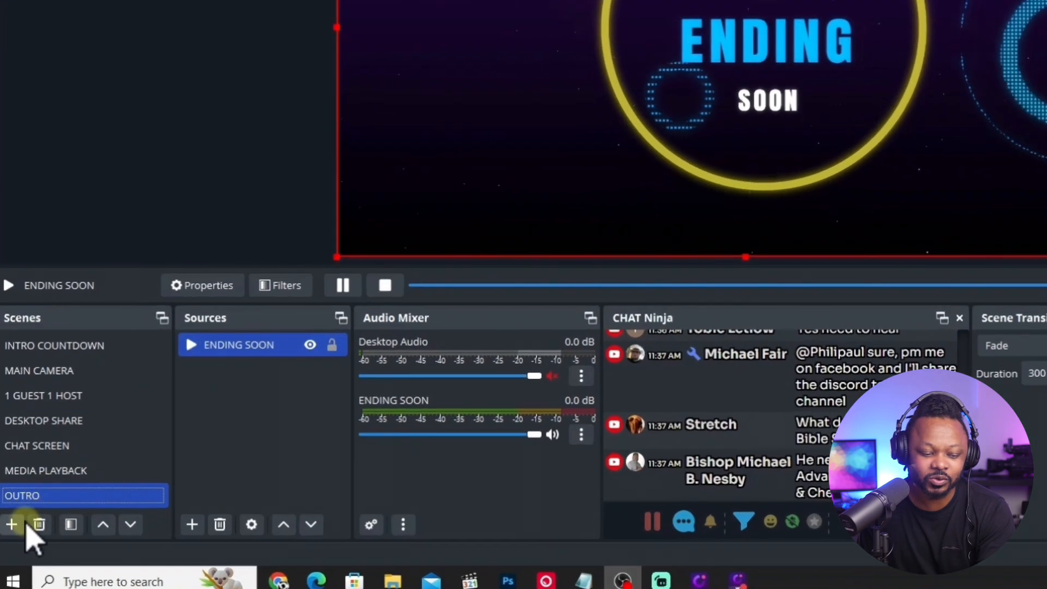
Add a scene named BE RIGHT BACK and give it a new media source named BRB.
{"action": "left_click", "coordinate": [10, 536]}
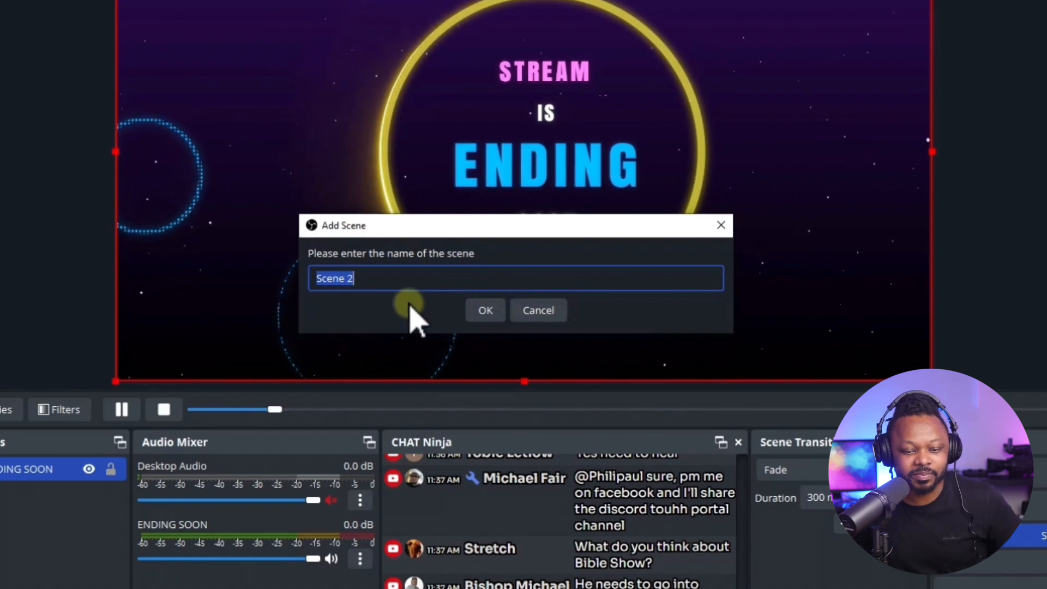
{"action": "type", "text": "BE"}
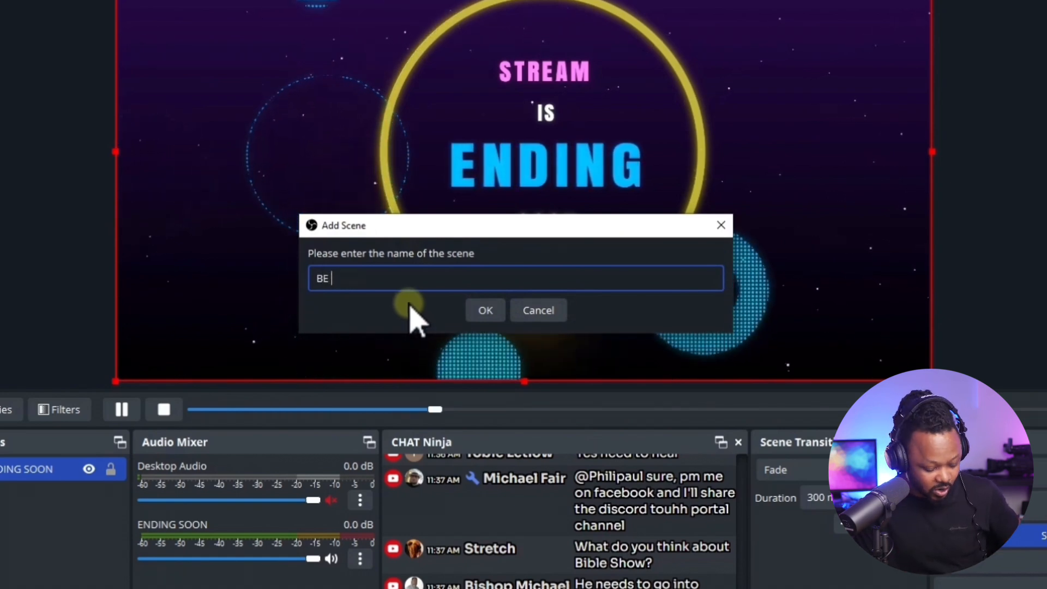
{"action": "type", "text": " RI"}
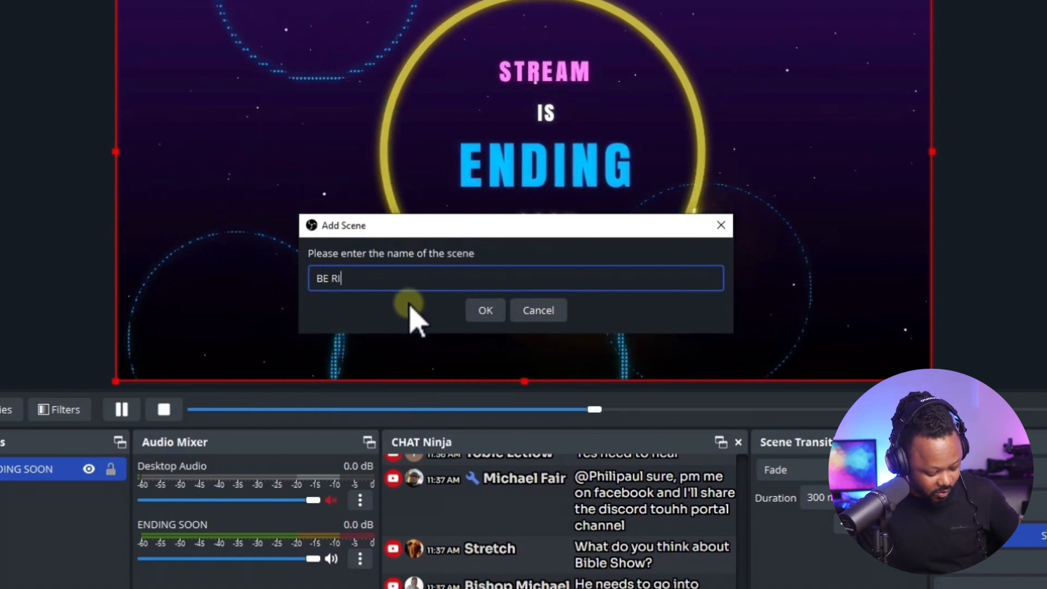
{"action": "type", "text": "GHT BACK"}
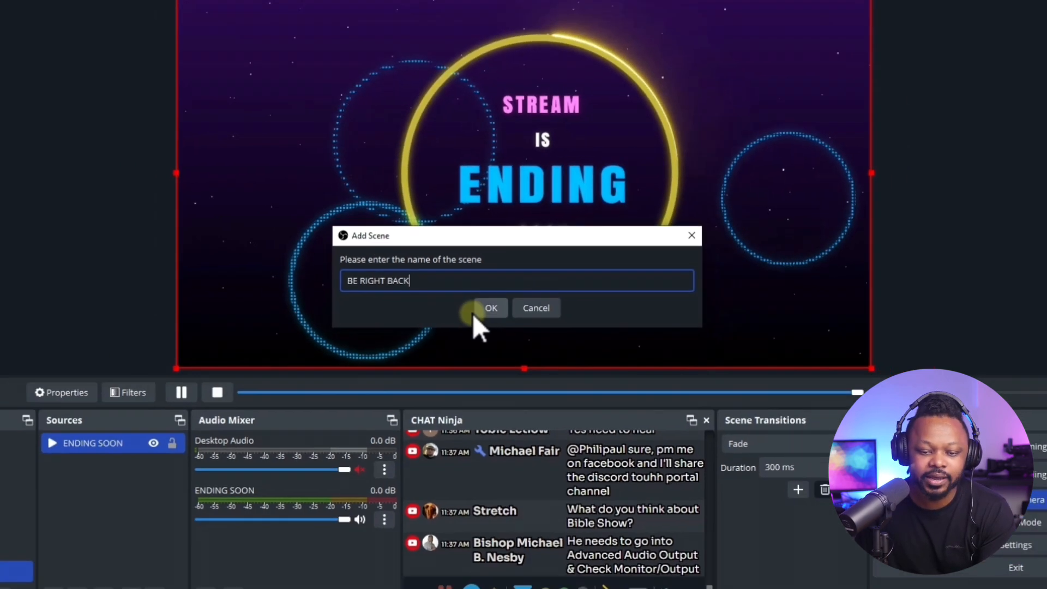
{"action": "left_click", "coordinate": [486, 309]}
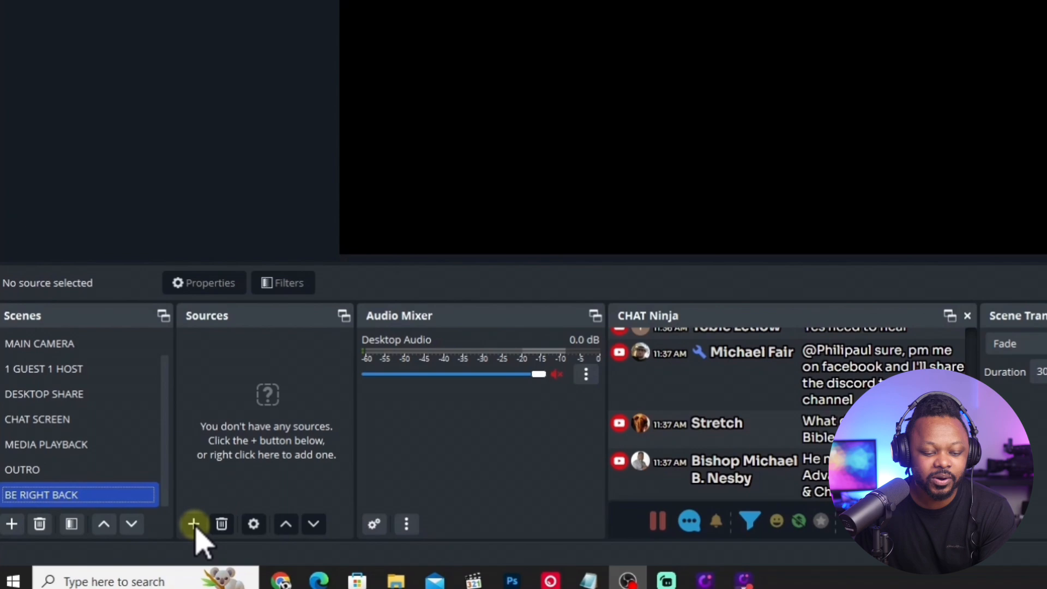
{"action": "left_click", "coordinate": [135, 543]}
{"action": "left_click", "coordinate": [202, 392]}
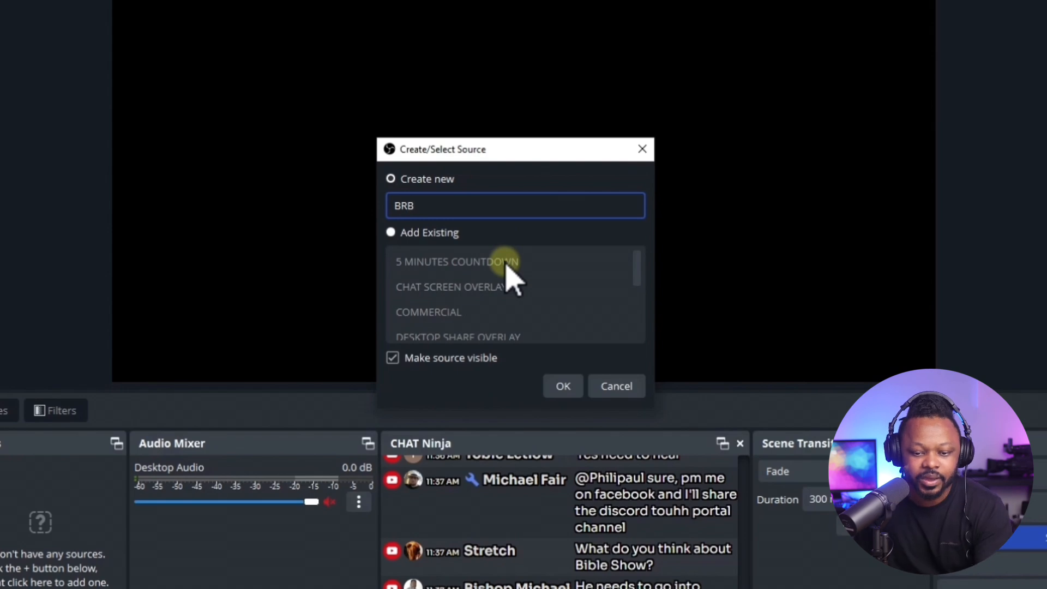
{"action": "left_click", "coordinate": [563, 387]}
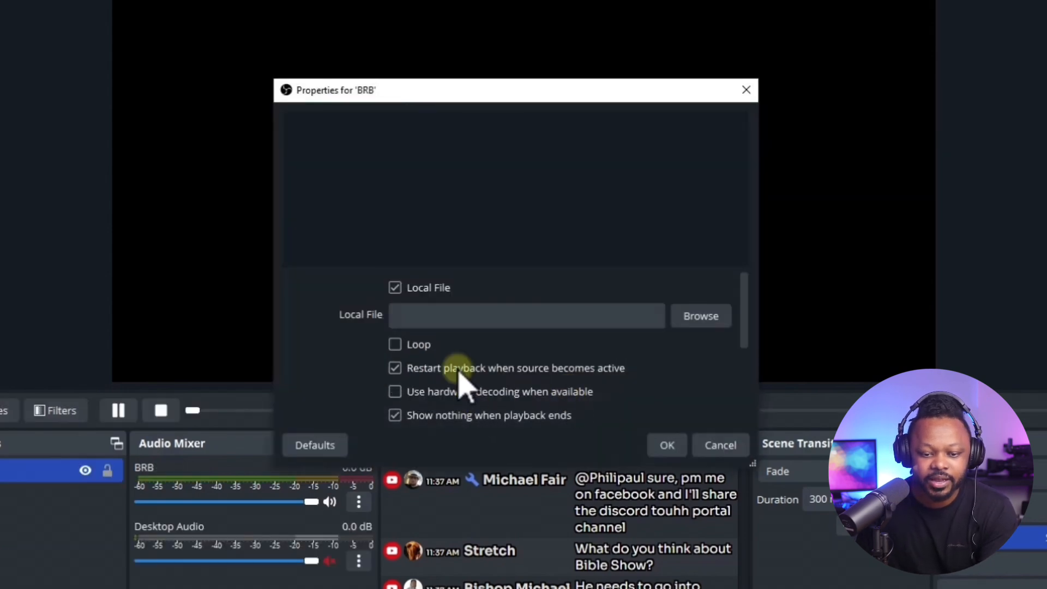
Enable looping for BRB, load Berightback from the Screen overlays (2) folder as its local file and accept the properties.
{"action": "left_click", "coordinate": [398, 348]}
{"action": "left_click", "coordinate": [701, 310]}
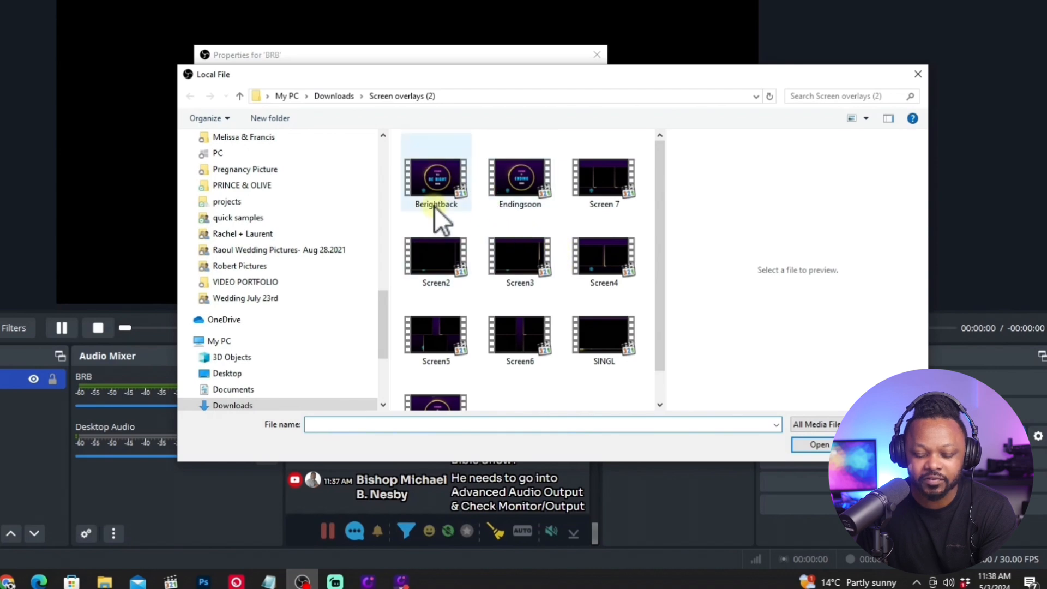
{"action": "left_click", "coordinate": [443, 187]}
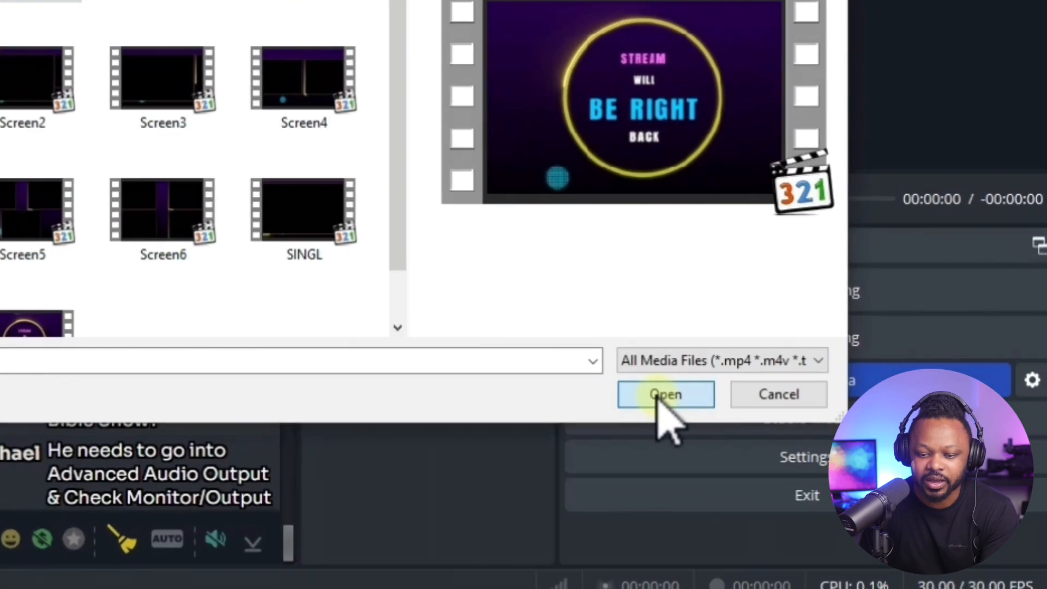
{"action": "left_click", "coordinate": [816, 446]}
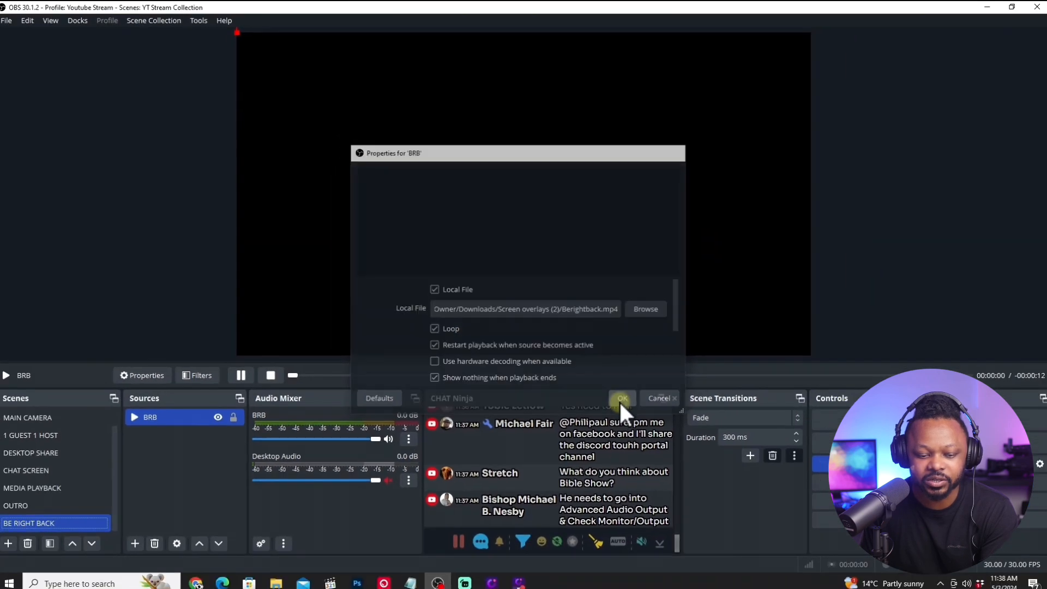
{"action": "left_click", "coordinate": [644, 420]}
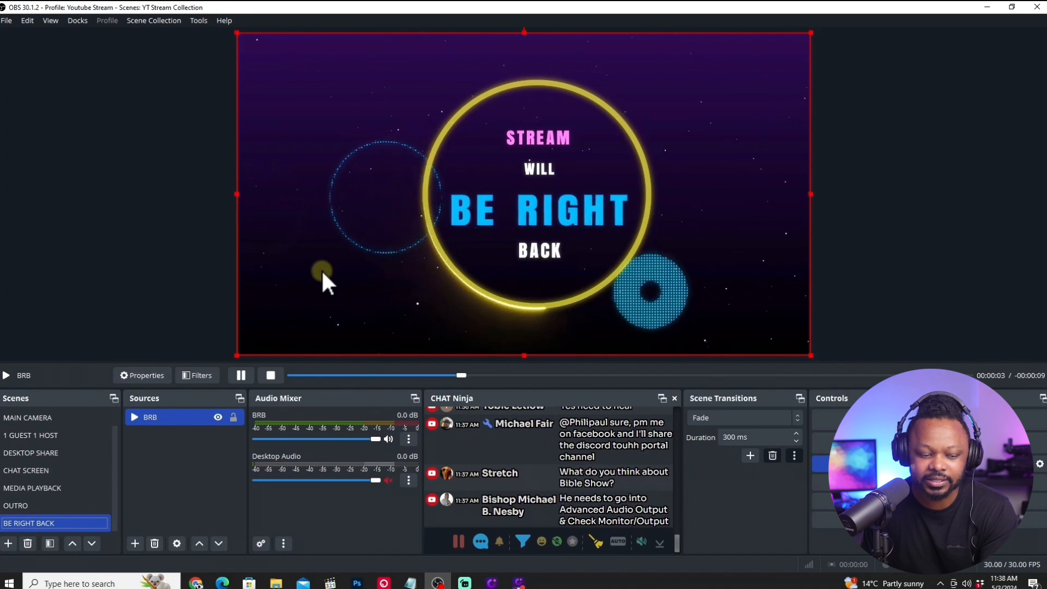
Move the BE RIGHT BACK scene above OUTRO and enlarge the dock area to fit the whole scene list.
{"action": "left_click", "coordinate": [73, 543]}
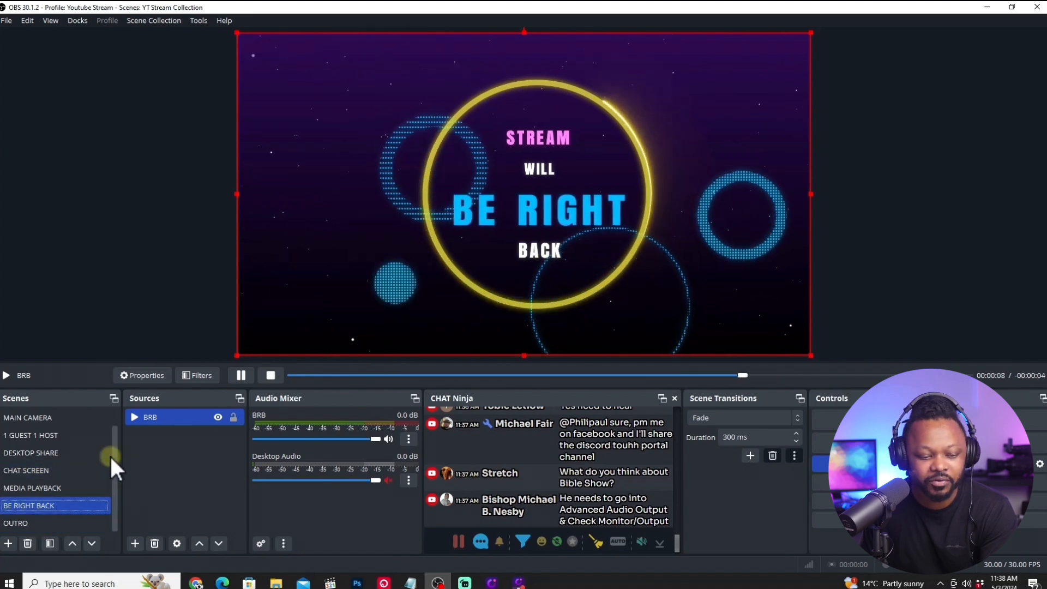
{"action": "left_click_drag", "start_coordinate": [84, 388], "coordinate": [82, 349]}
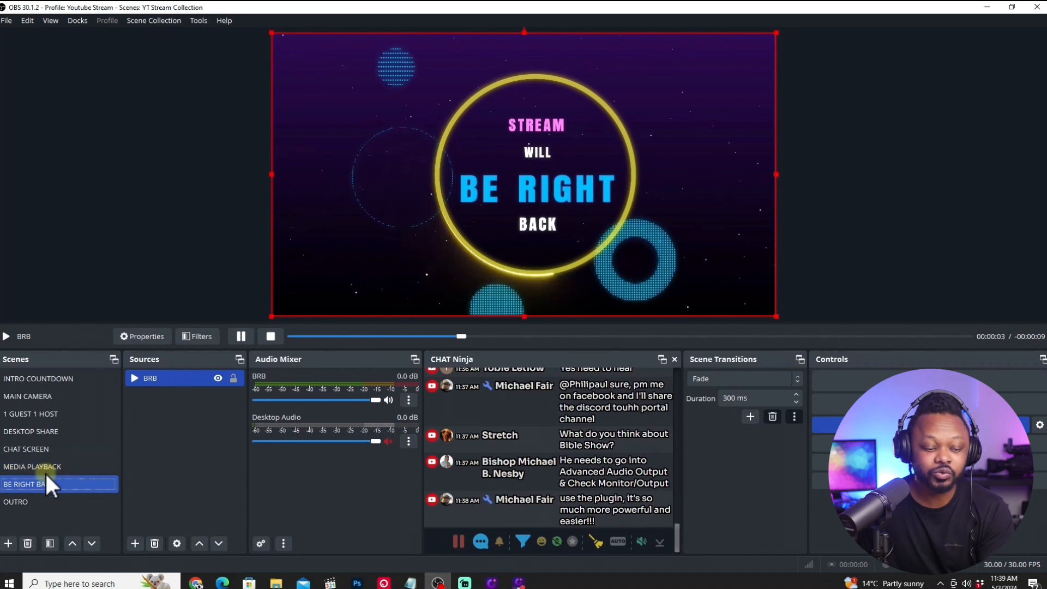
{"action": "left_click", "coordinate": [21, 502]}
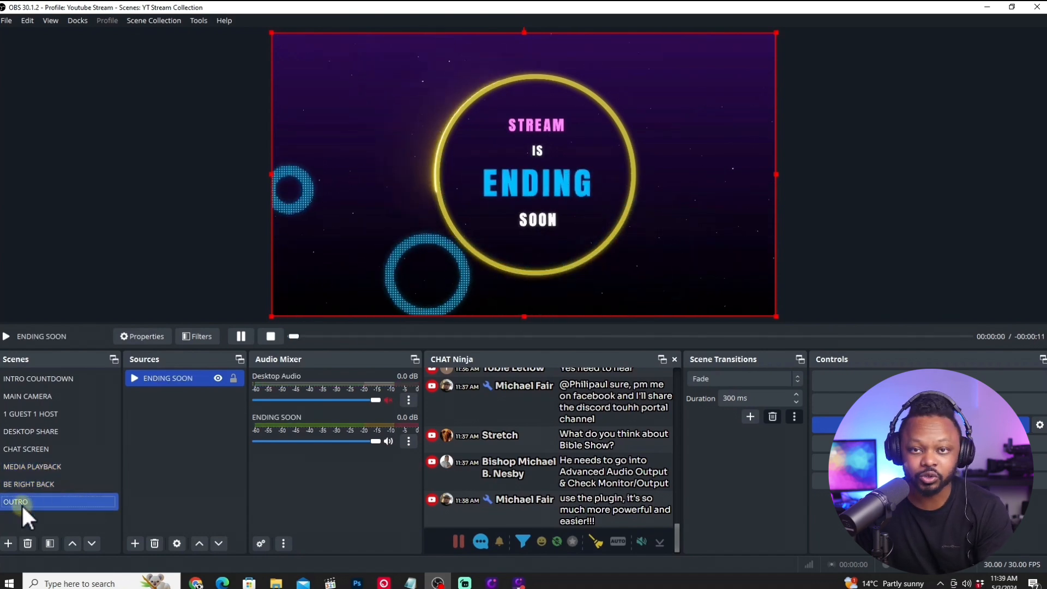
Add a new media source named BRB MUSIC to the BE RIGHT BACK scene.
{"action": "left_click", "coordinate": [31, 489]}
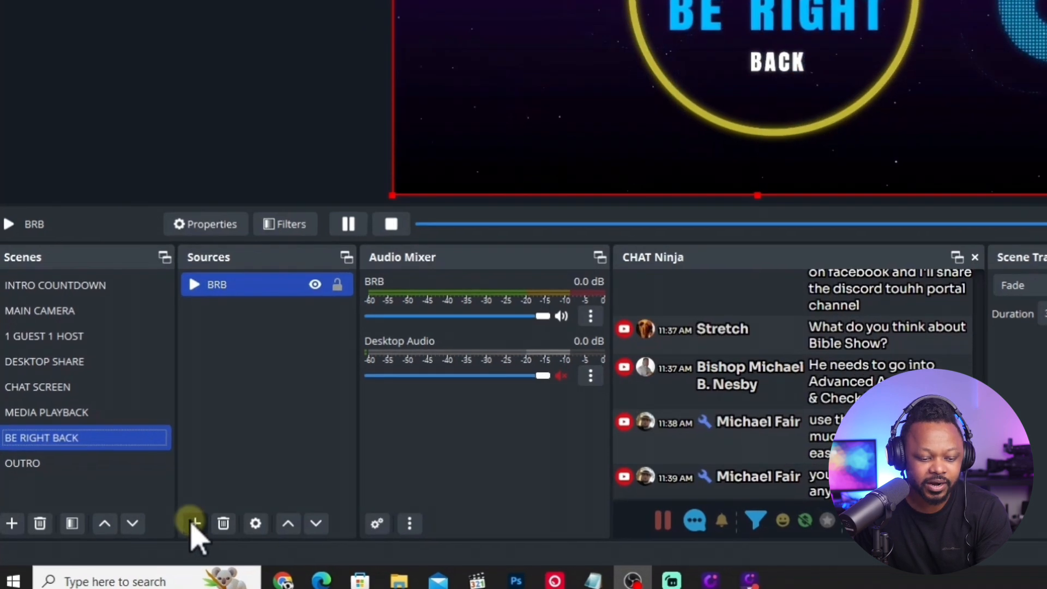
{"action": "left_click", "coordinate": [184, 527]}
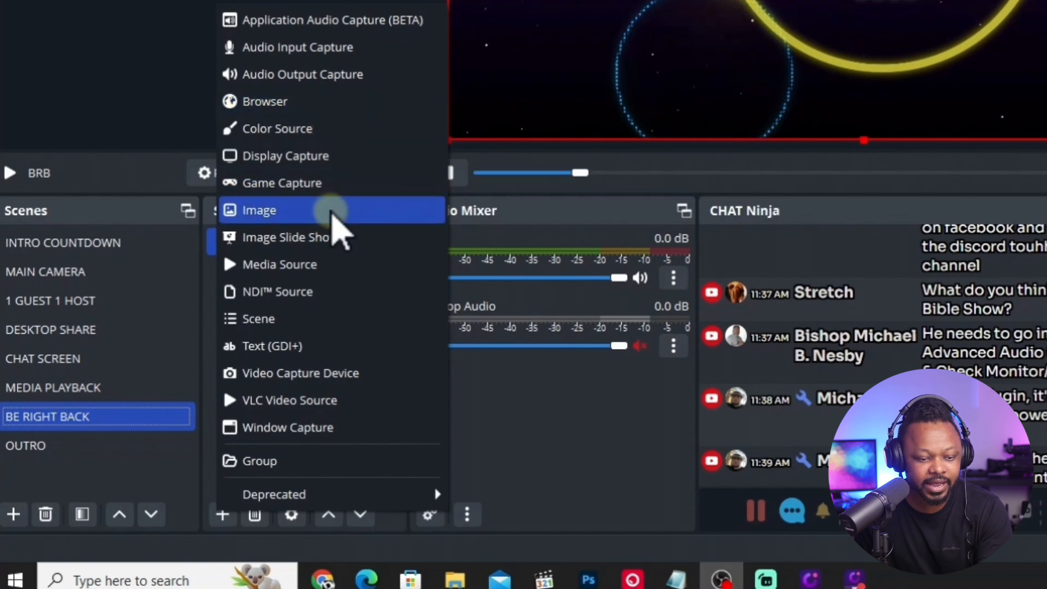
{"action": "left_click", "coordinate": [330, 266]}
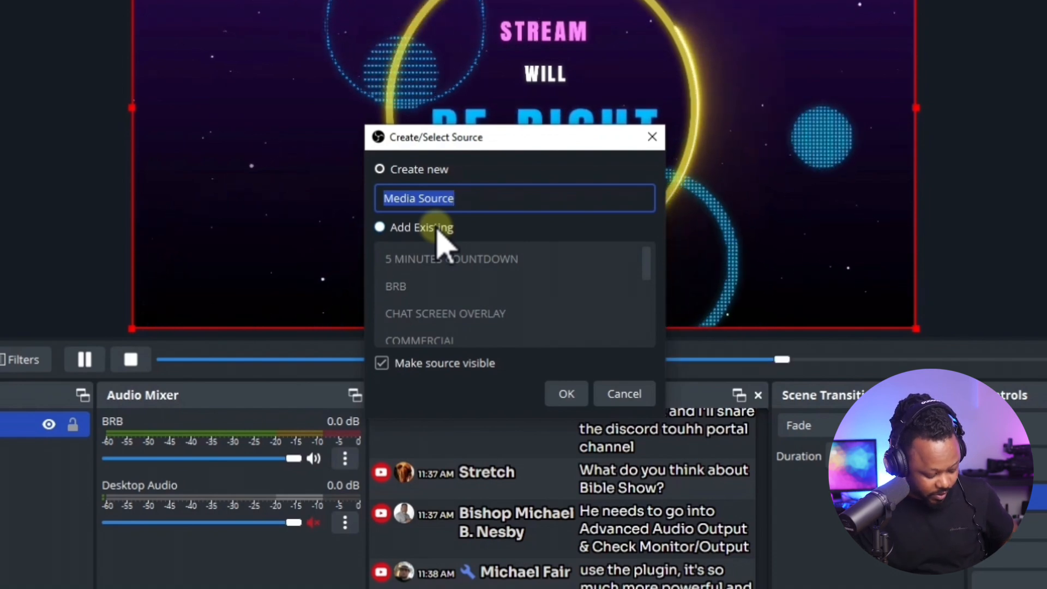
{"action": "type", "text": "BRB"}
{"action": "type", "text": "MU"}
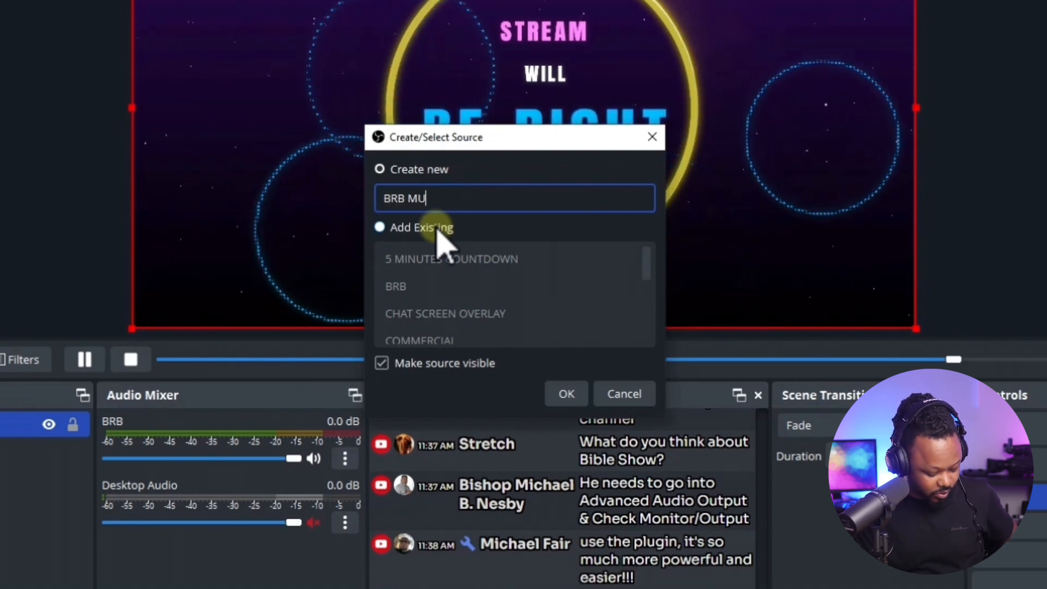
{"action": "type", "text": "SIC"}
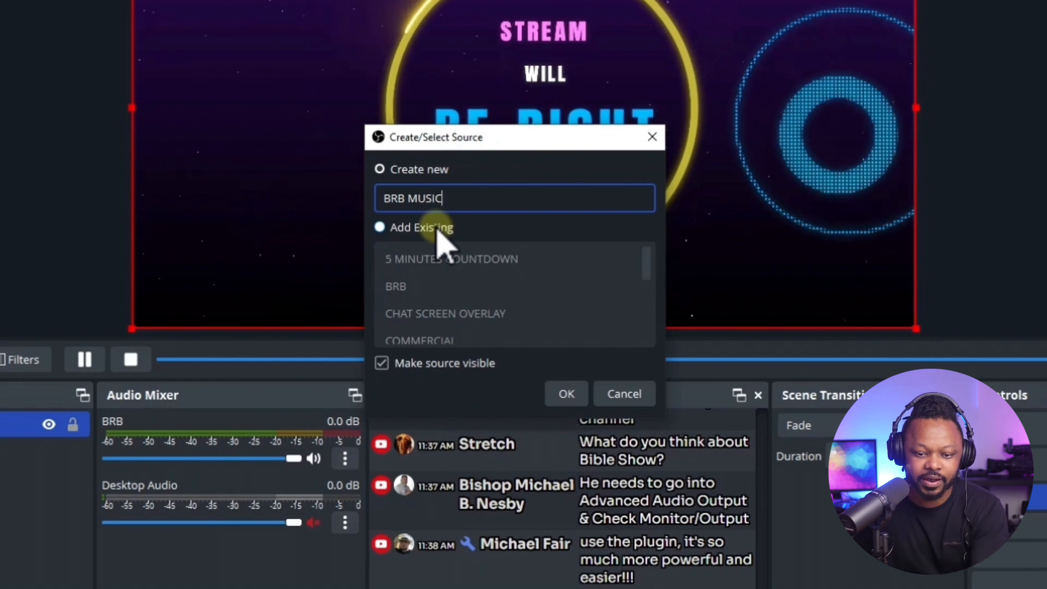
{"action": "left_click", "coordinate": [566, 394]}
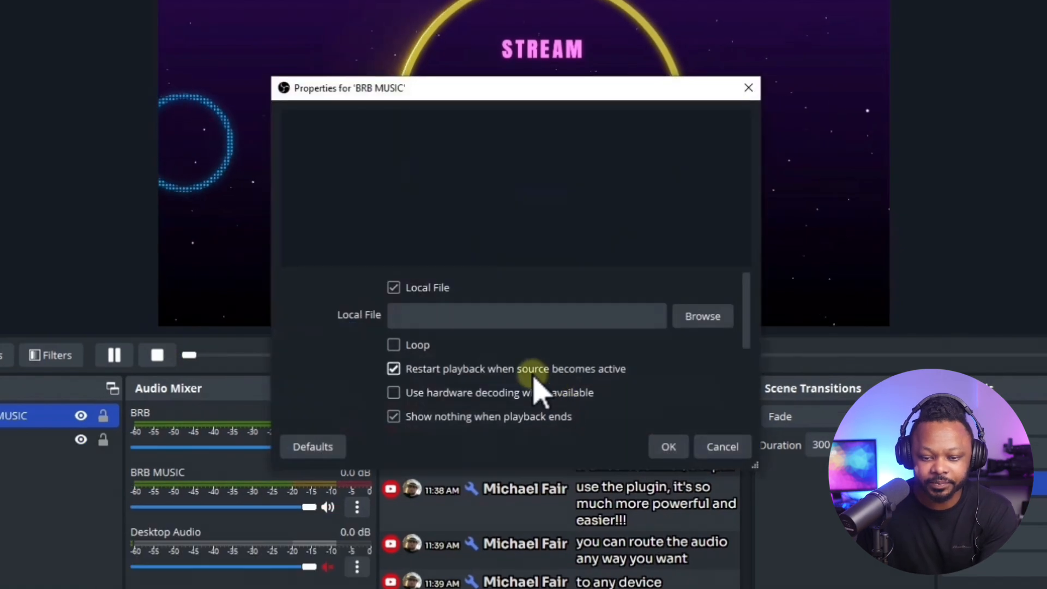
Enable looping for BRB MUSIC, load ES_Aviators - peerless from the EPIDEMIC MUSIC folder in Music and accept the properties.
{"action": "left_click", "coordinate": [393, 369]}
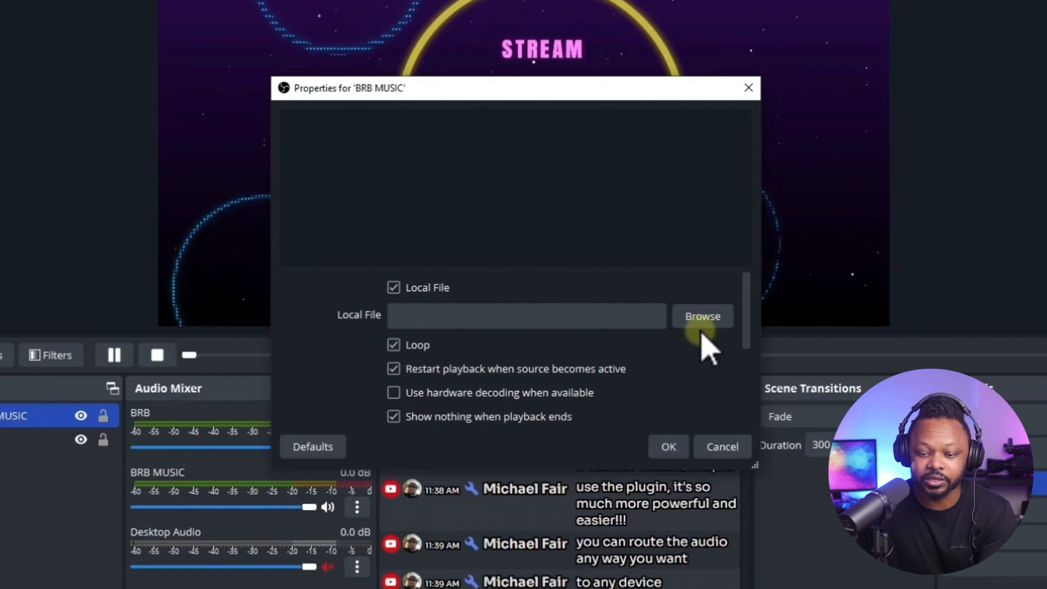
{"action": "left_click", "coordinate": [709, 321]}
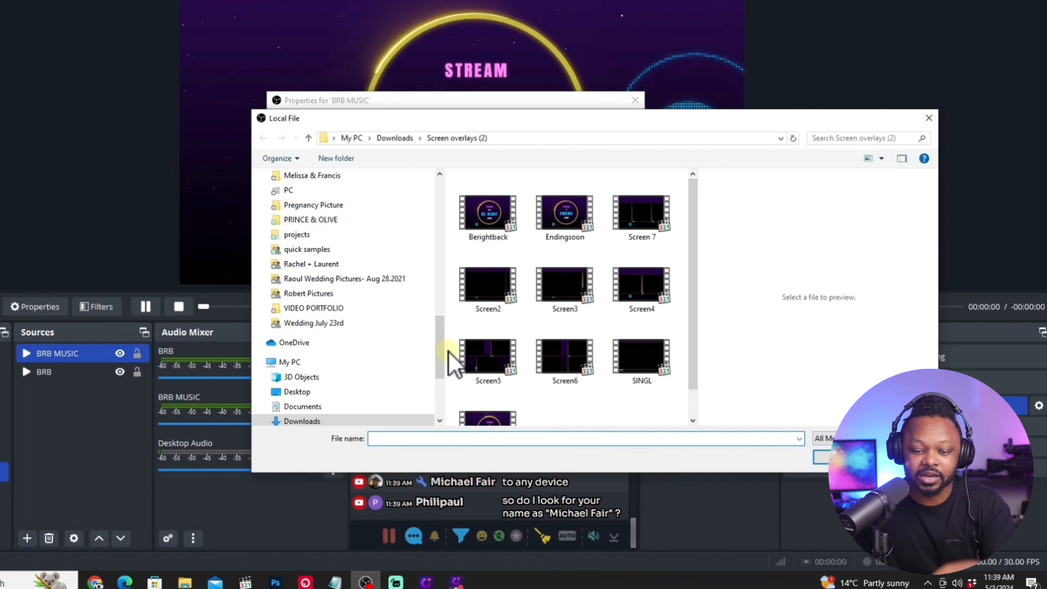
{"action": "scroll", "coordinate": [440, 344], "scroll_direction": "down", "scroll_amount": 4}
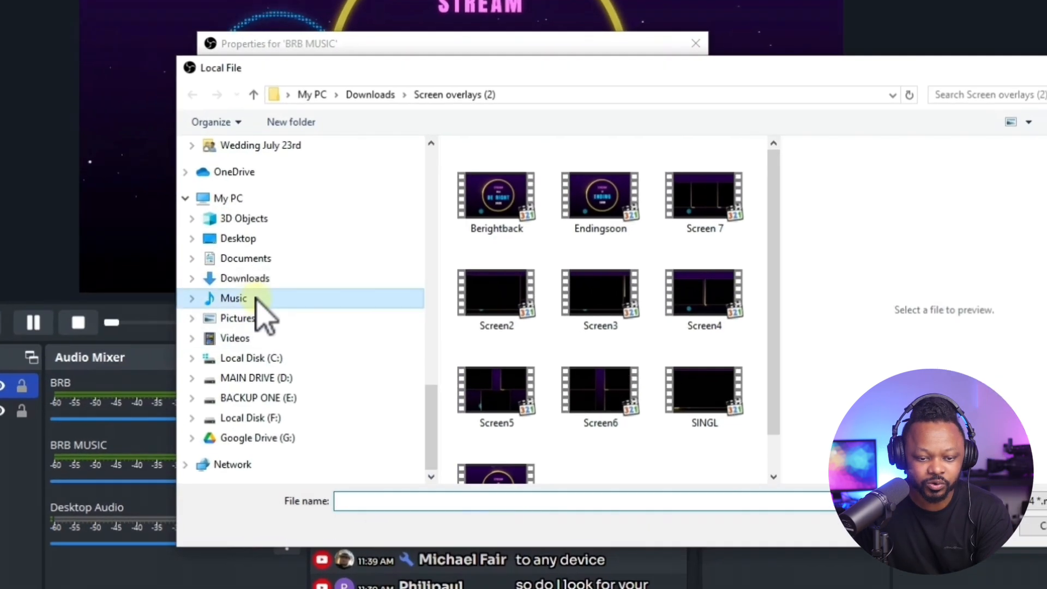
{"action": "left_click", "coordinate": [293, 288]}
{"action": "double_click", "coordinate": [507, 193]}
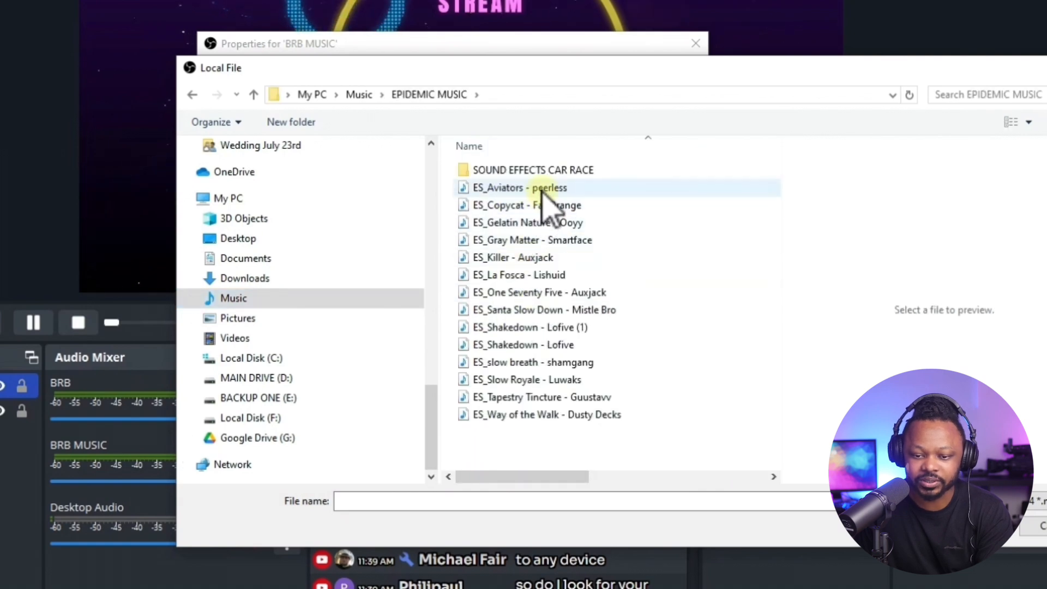
{"action": "left_click", "coordinate": [543, 188]}
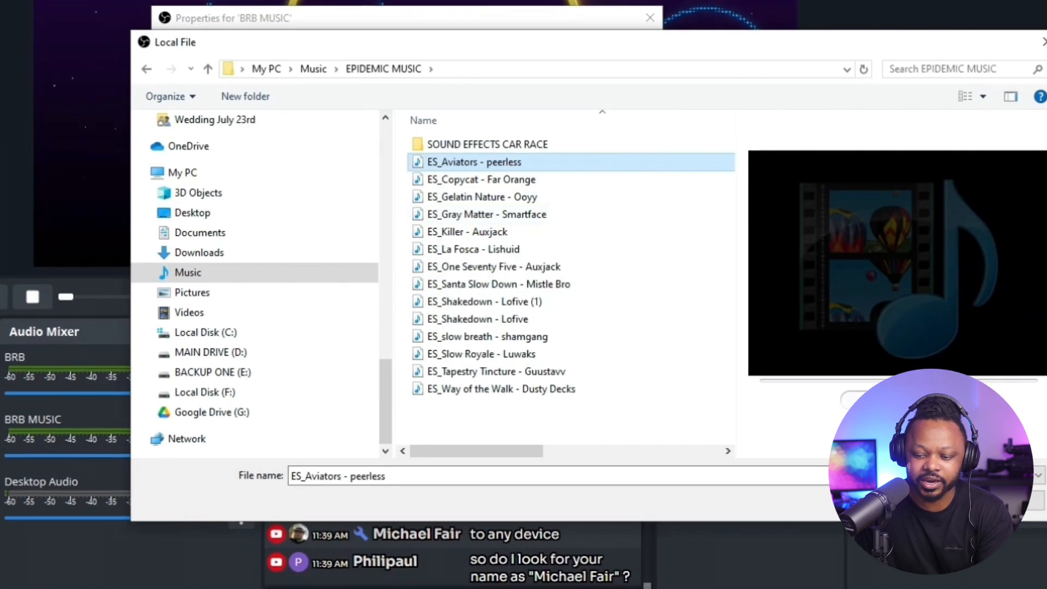
{"action": "left_click", "coordinate": [974, 526]}
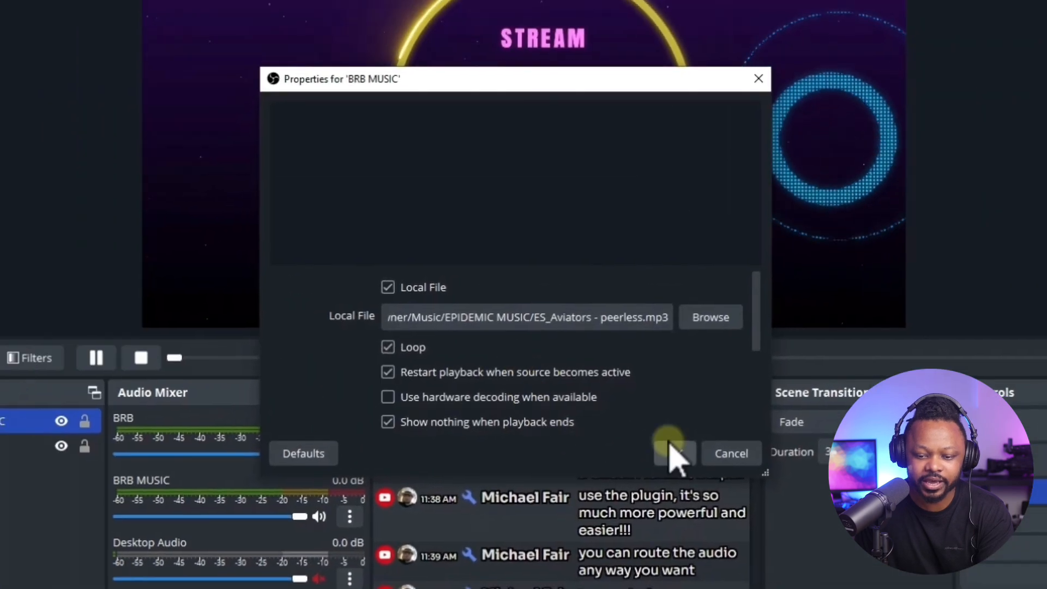
{"action": "left_click", "coordinate": [645, 437]}
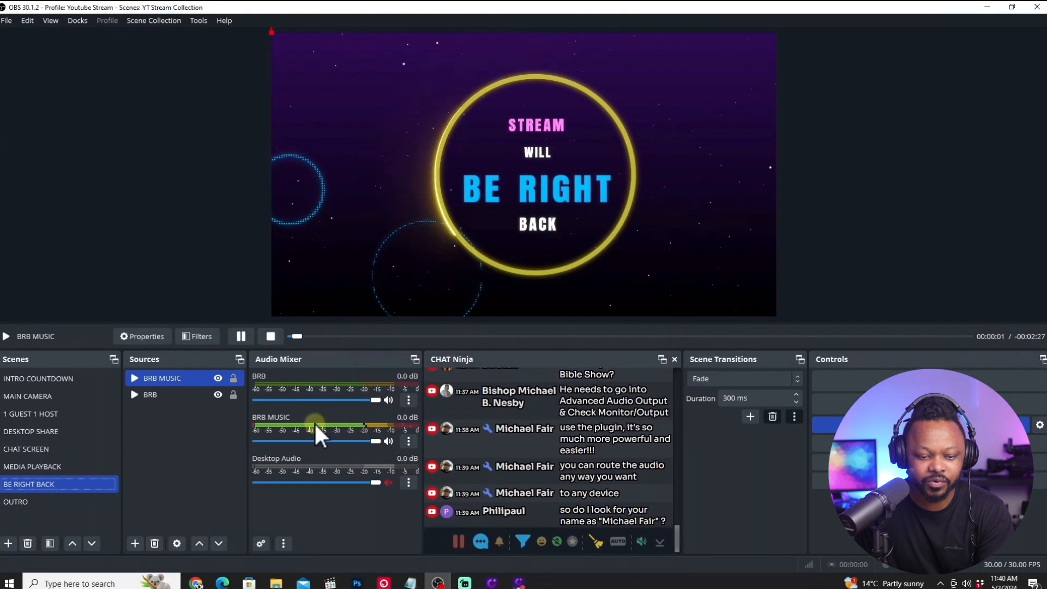
Change the audio monitoring of BRB MUSIC in its advanced audio properties.
{"action": "left_click", "coordinate": [408, 441]}
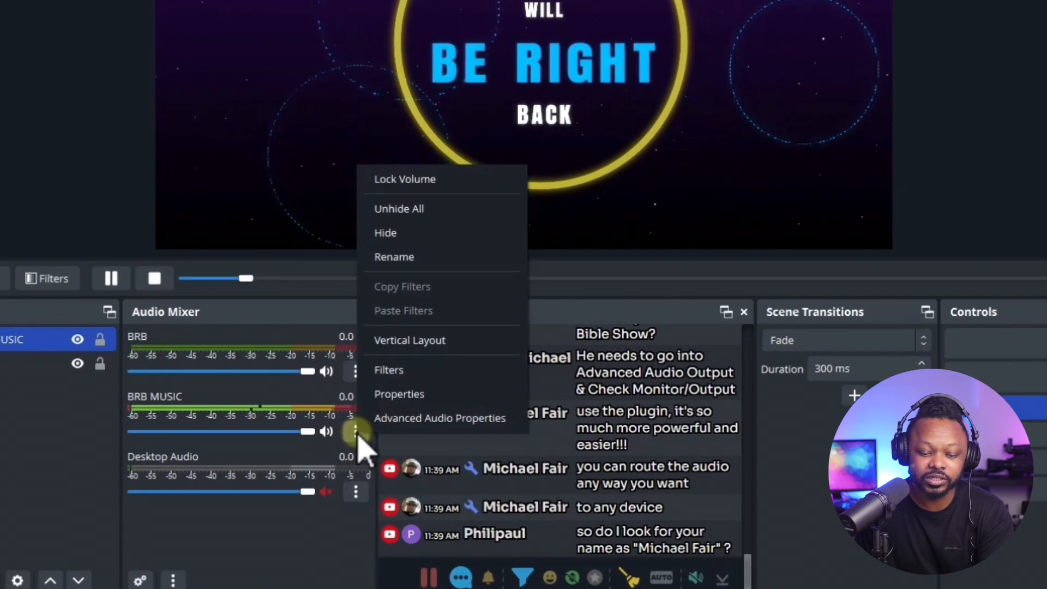
{"action": "left_click", "coordinate": [399, 419]}
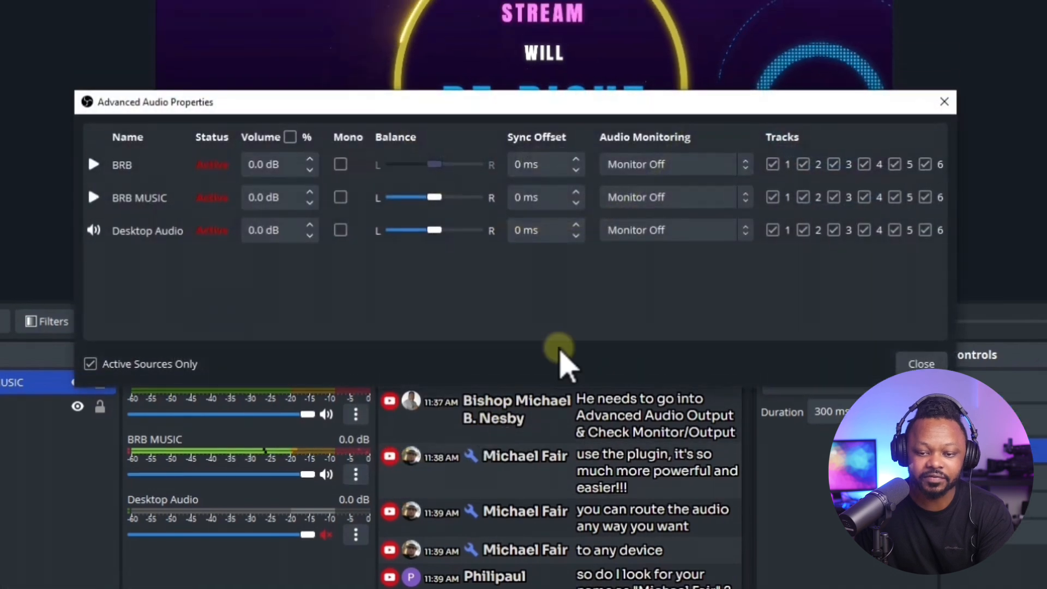
{"action": "left_click", "coordinate": [677, 231]}
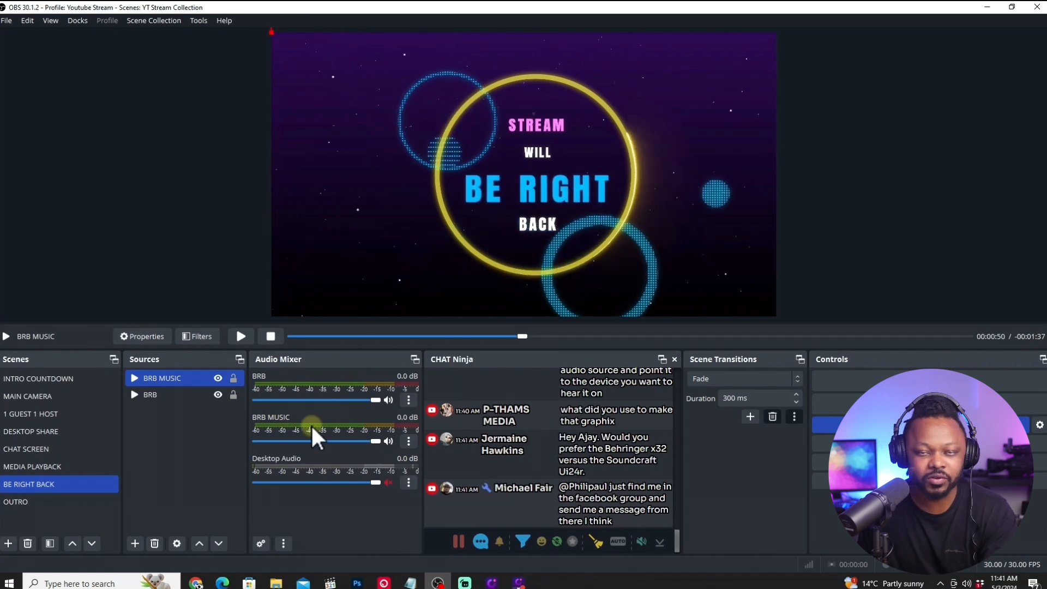
Add the existing BRB MUSIC media source to the OUTRO scene, keeping it visible.
{"action": "left_click", "coordinate": [52, 501]}
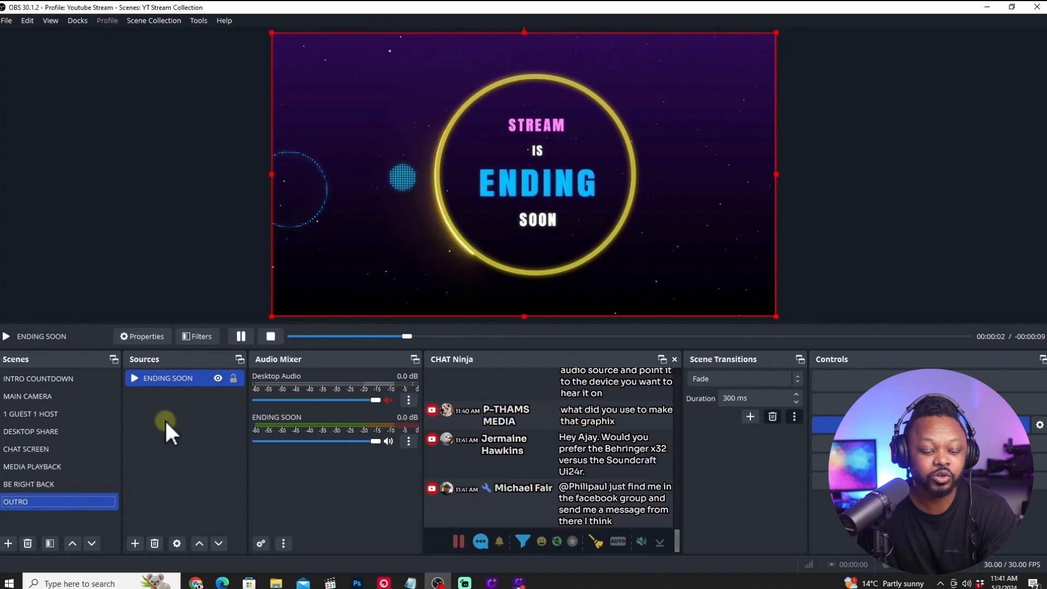
{"action": "left_click", "coordinate": [134, 543]}
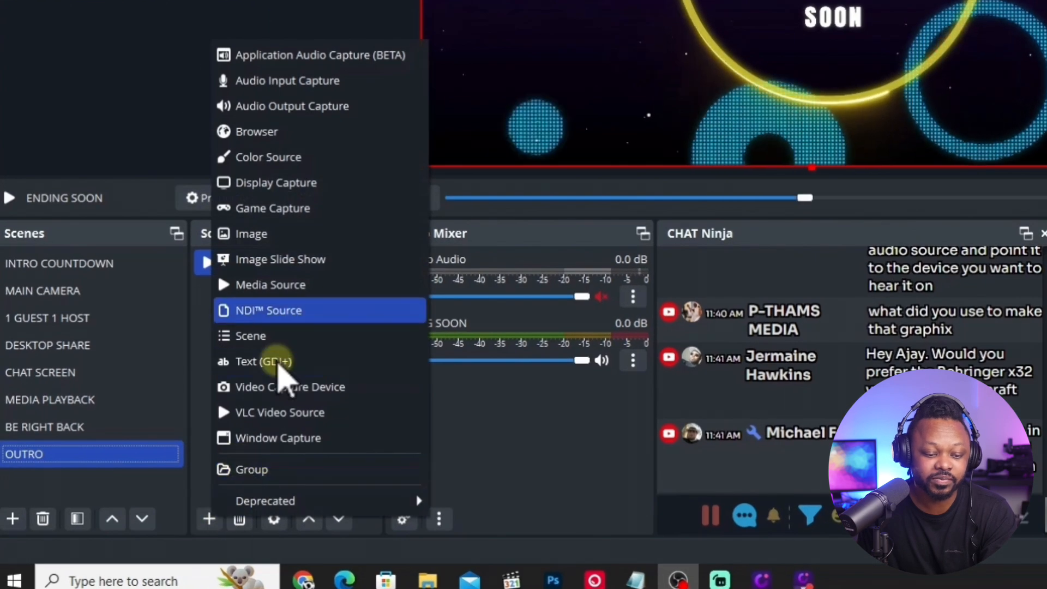
{"action": "left_click", "coordinate": [283, 284]}
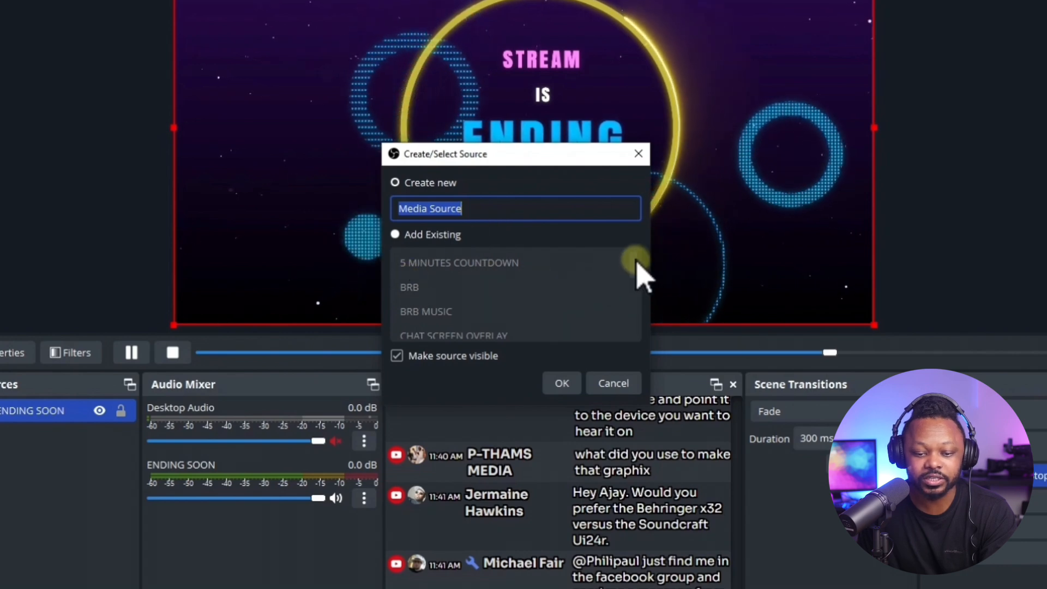
{"action": "left_click", "coordinate": [395, 234]}
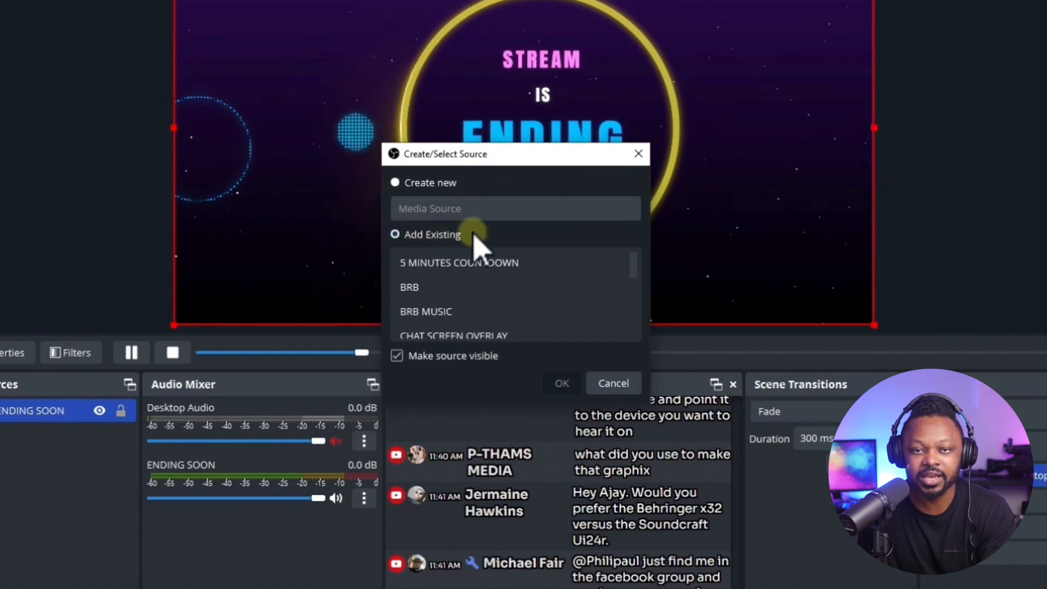
{"action": "left_click", "coordinate": [395, 183]}
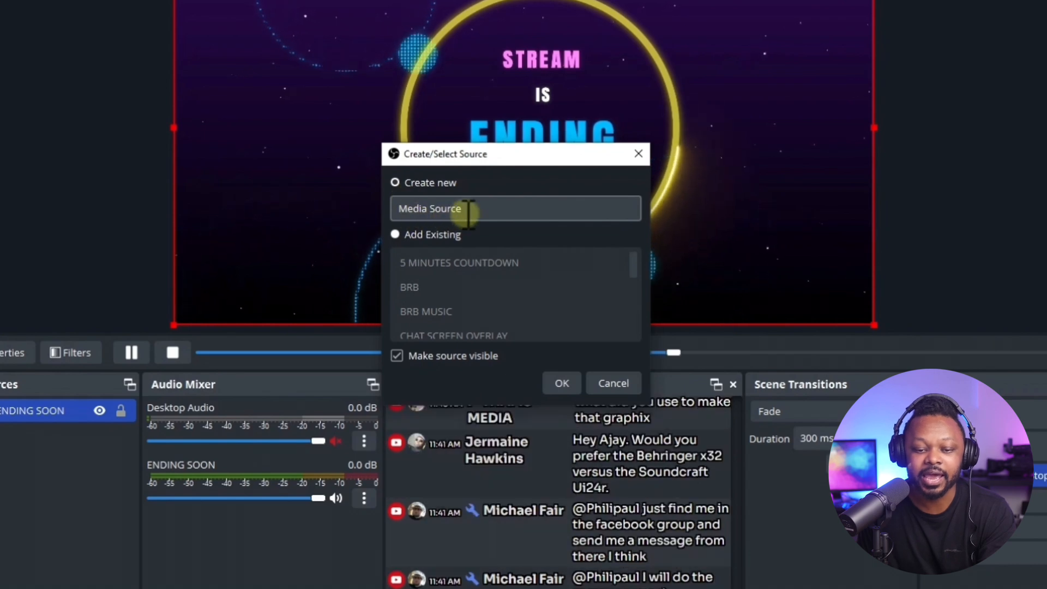
{"action": "left_click_drag", "start_coordinate": [469, 214], "coordinate": [400, 213]}
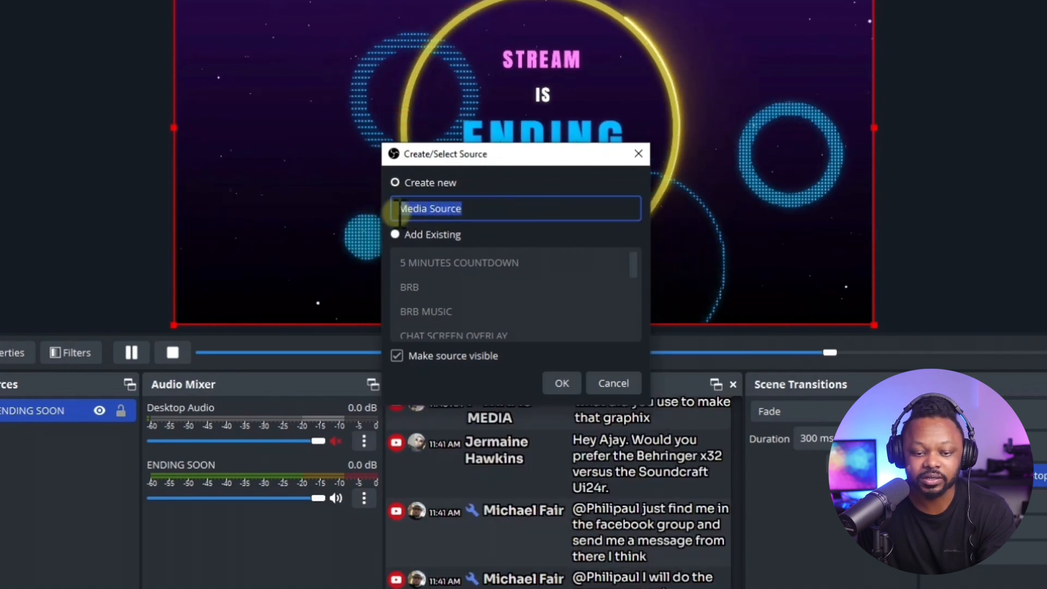
{"action": "left_click", "coordinate": [395, 234]}
{"action": "left_click", "coordinate": [437, 285]}
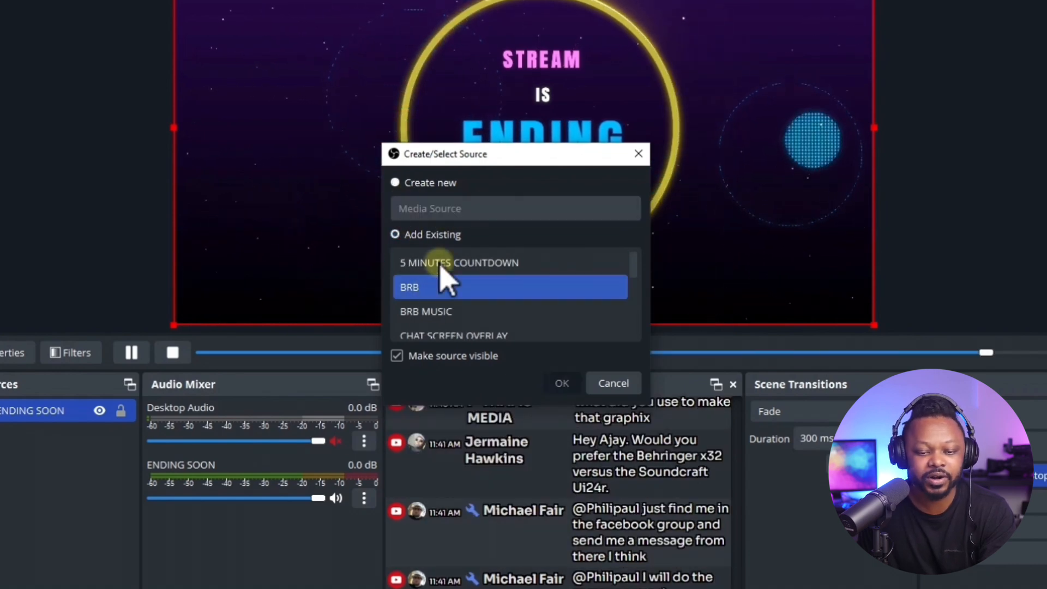
{"action": "left_click", "coordinate": [443, 312]}
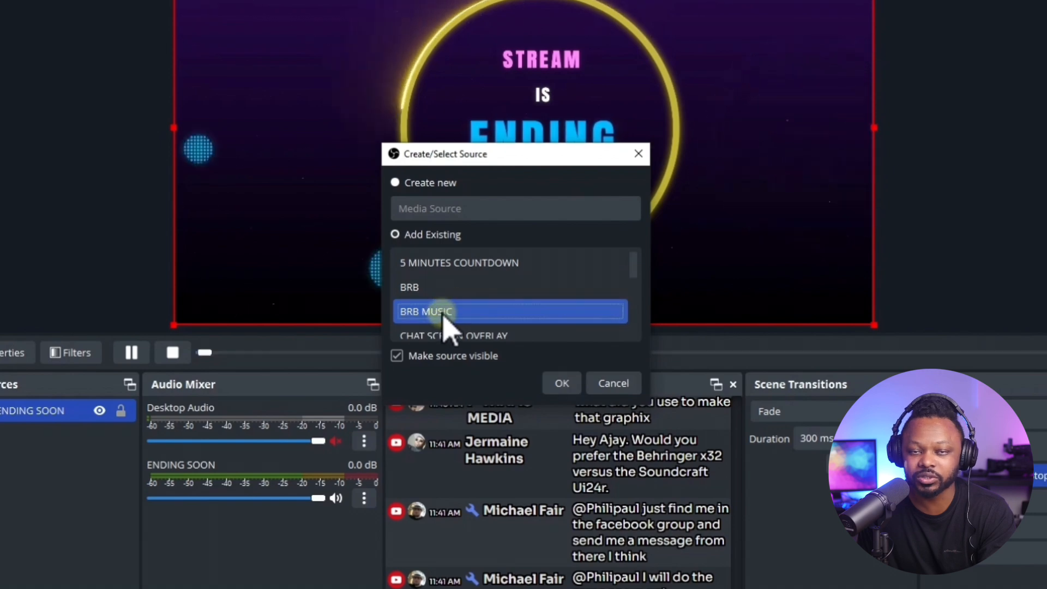
{"action": "left_click", "coordinate": [558, 383]}
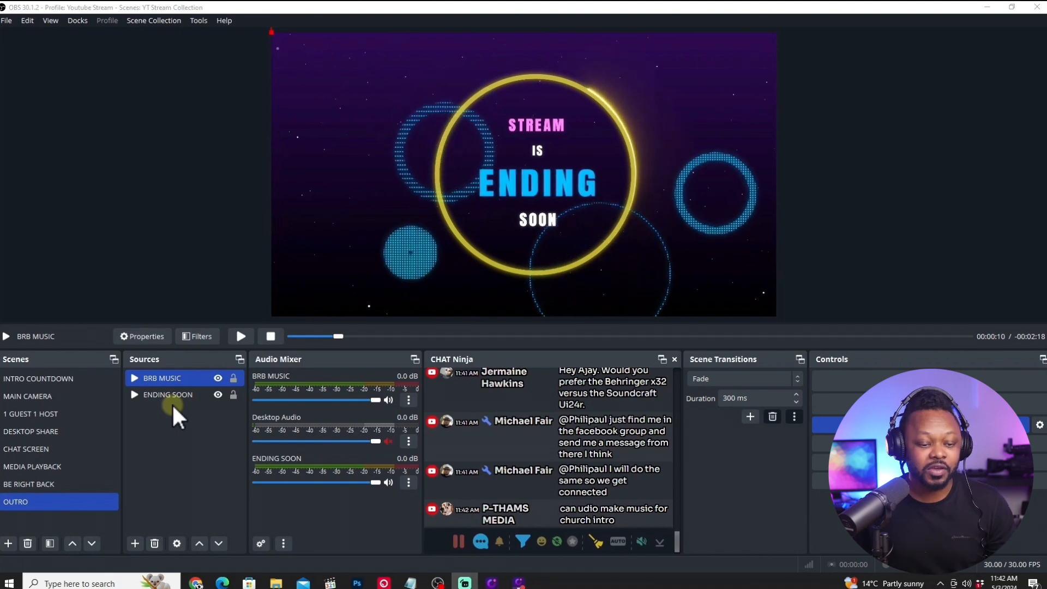
Preview the INTRO COUNTDOWN, MAIN CAMERA, 1 GUEST 1 HOST and DESKTOP SHARE scenes in turn.
{"action": "left_click", "coordinate": [84, 381]}
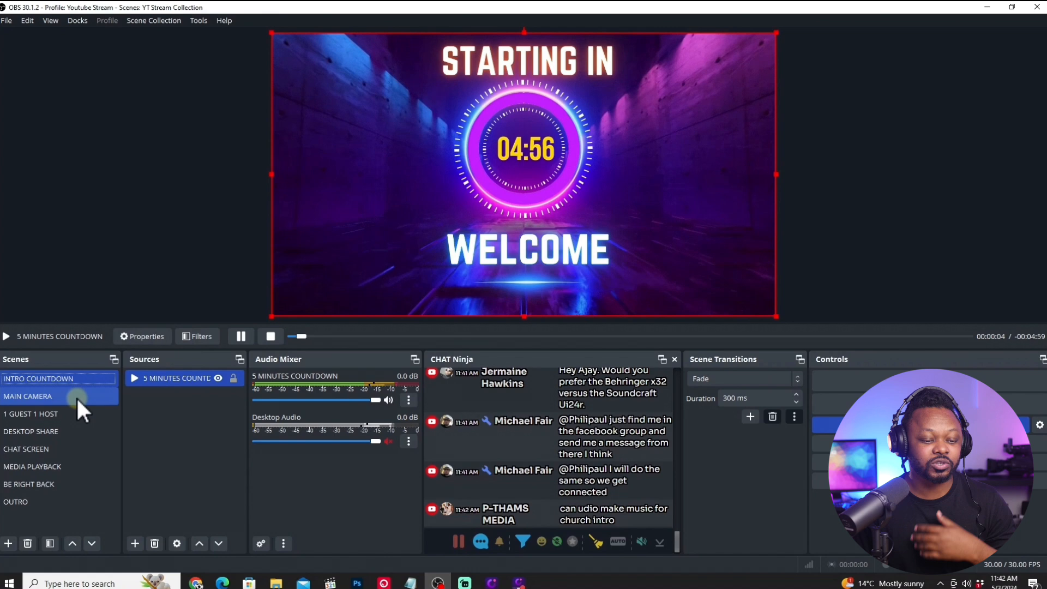
{"action": "left_click", "coordinate": [77, 397]}
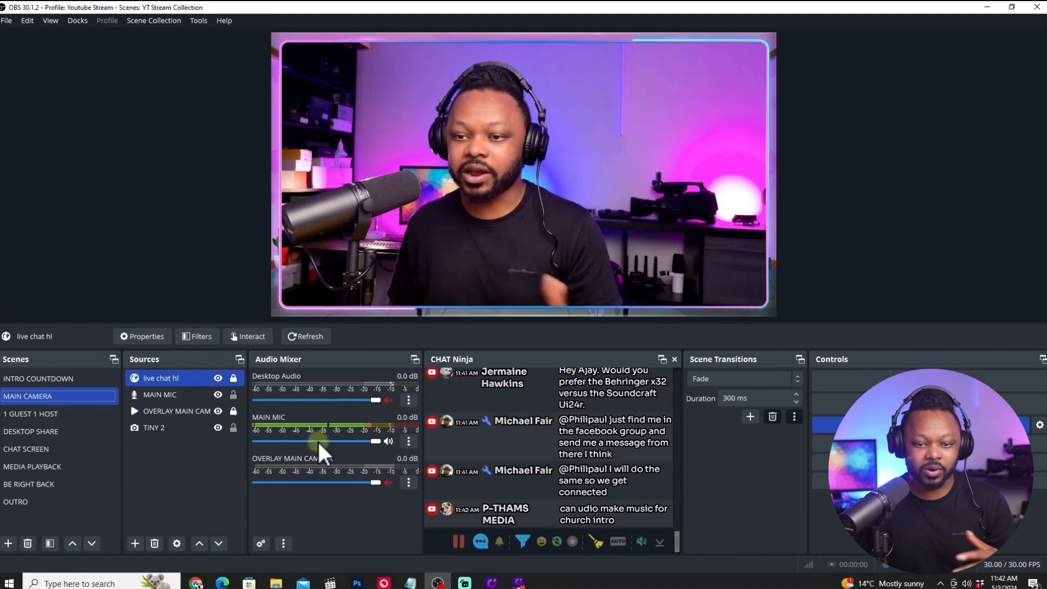
{"action": "left_click", "coordinate": [57, 414]}
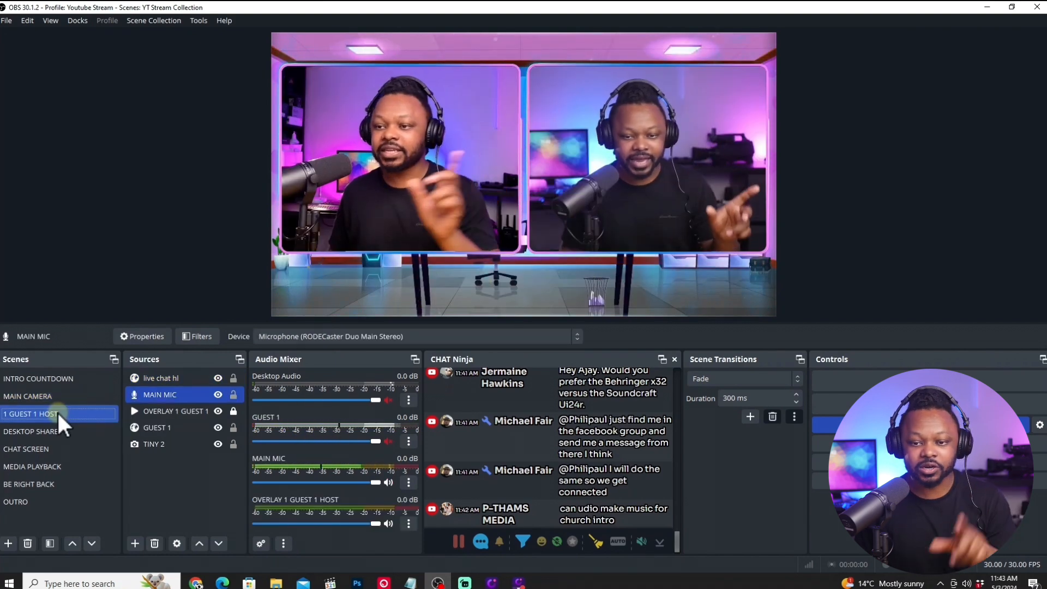
{"action": "left_click", "coordinate": [111, 408]}
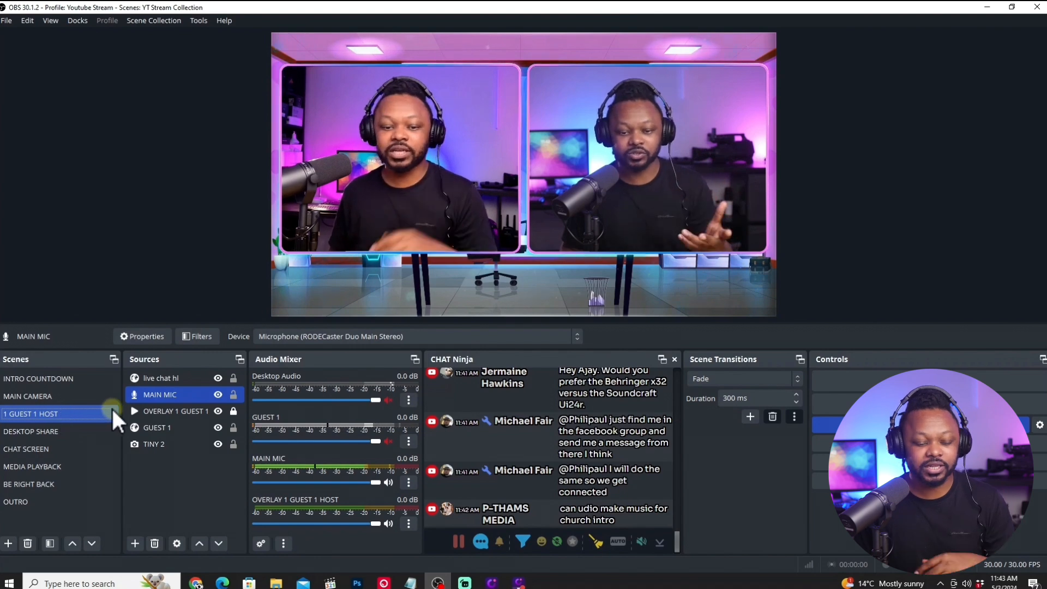
{"action": "left_click", "coordinate": [41, 431]}
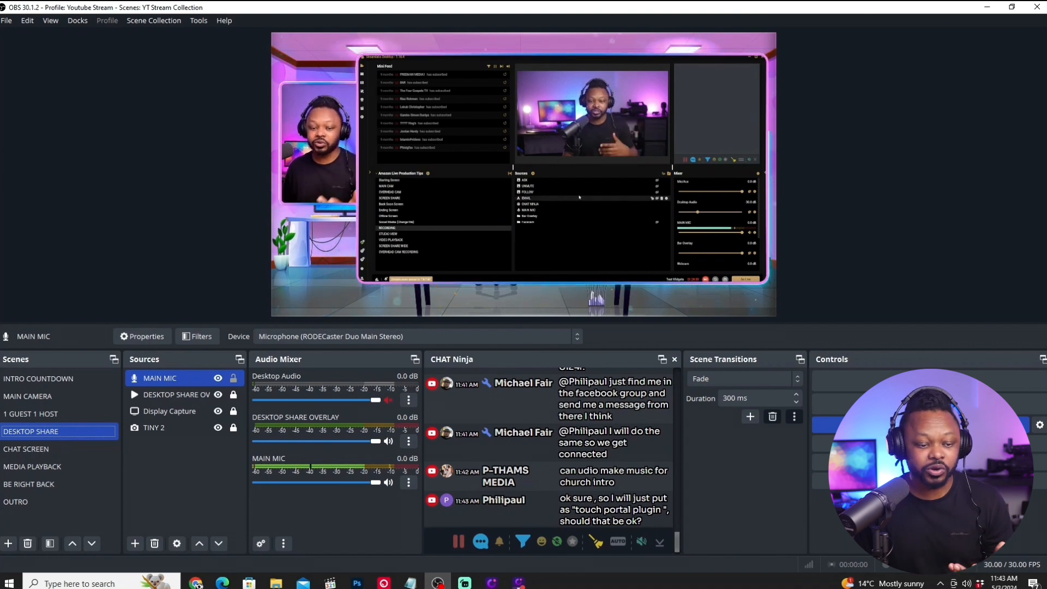
Switch to the CHAT SCREEN scene and feature the chat message about getting connected.
{"action": "left_click", "coordinate": [34, 448]}
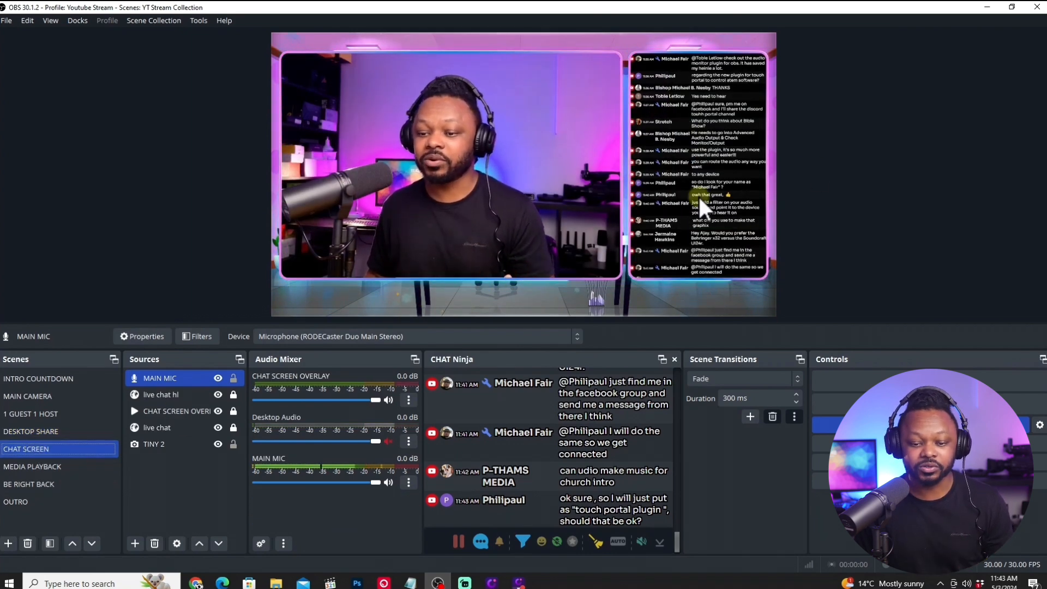
{"action": "left_click", "coordinate": [528, 449]}
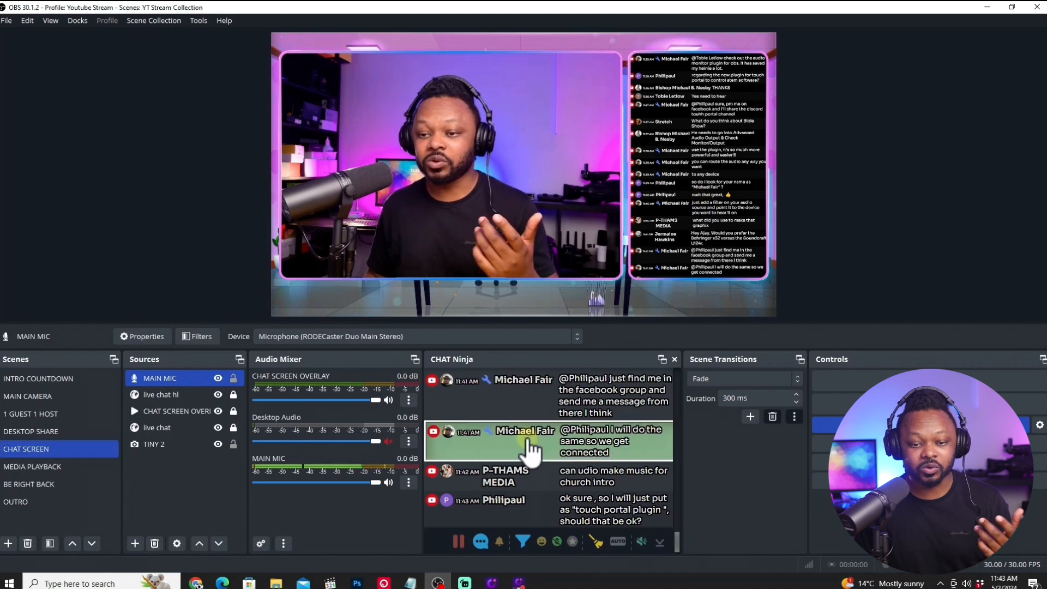
{"action": "left_click", "coordinate": [527, 441]}
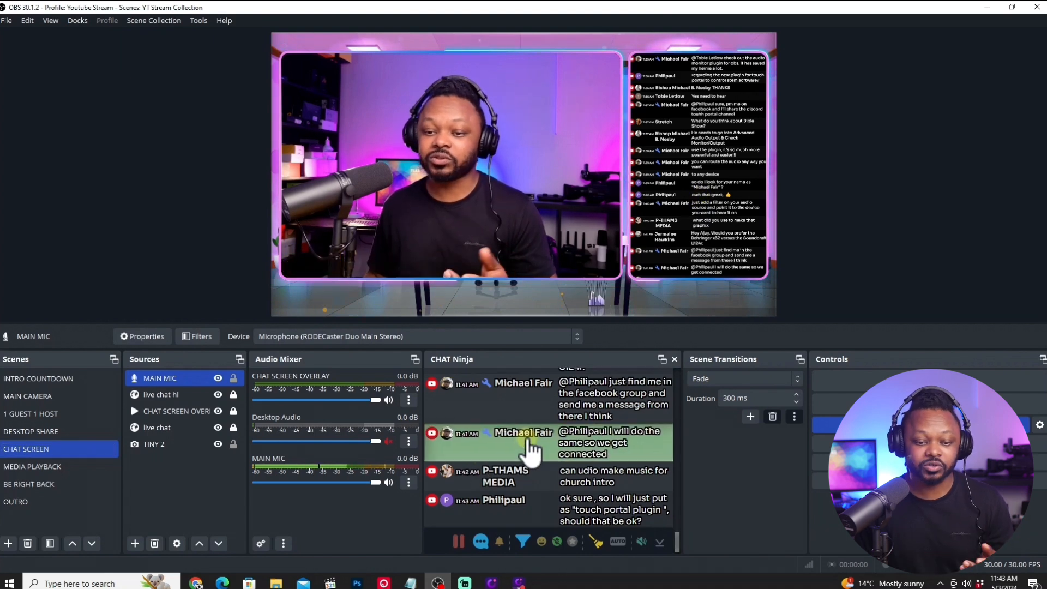
Preview the MEDIA PLAYBACK, BE RIGHT BACK and OUTRO scenes, pausing the COMMERCIAL and BRB MUSIC playback.
{"action": "left_click", "coordinate": [34, 465]}
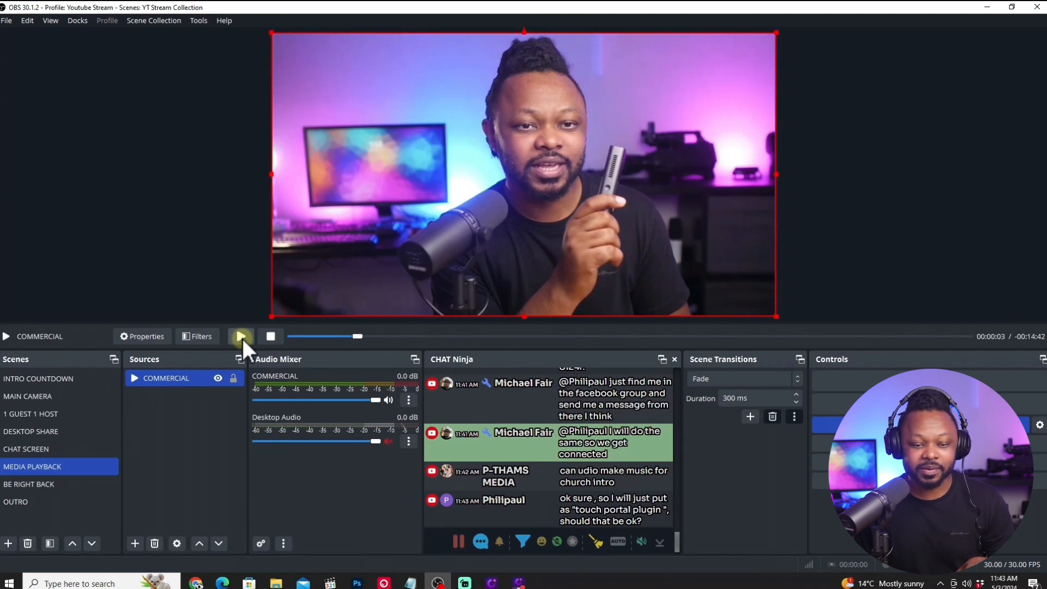
{"action": "left_click", "coordinate": [241, 336]}
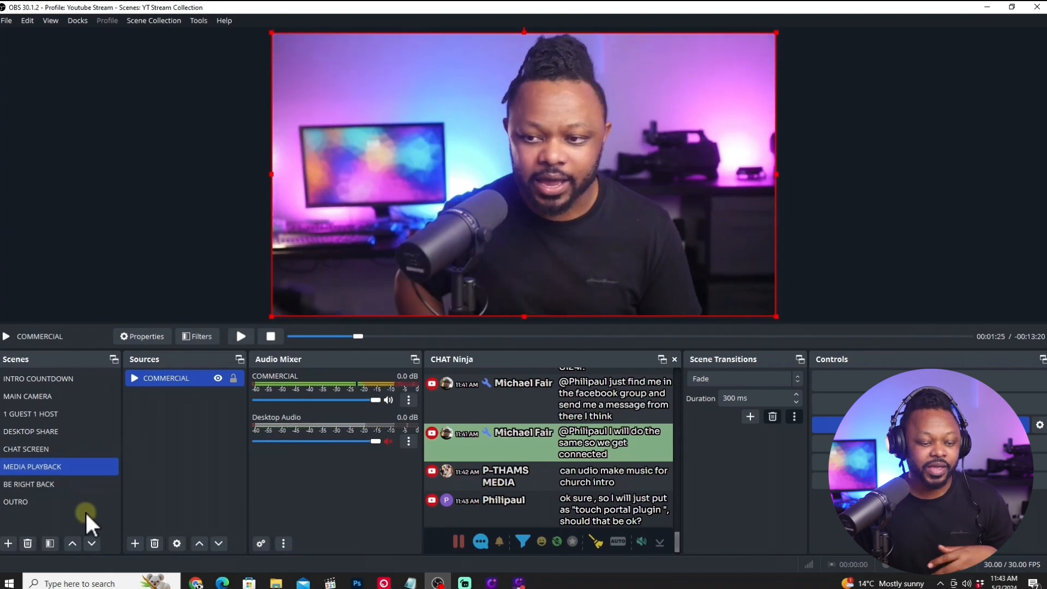
{"action": "left_click", "coordinate": [38, 484]}
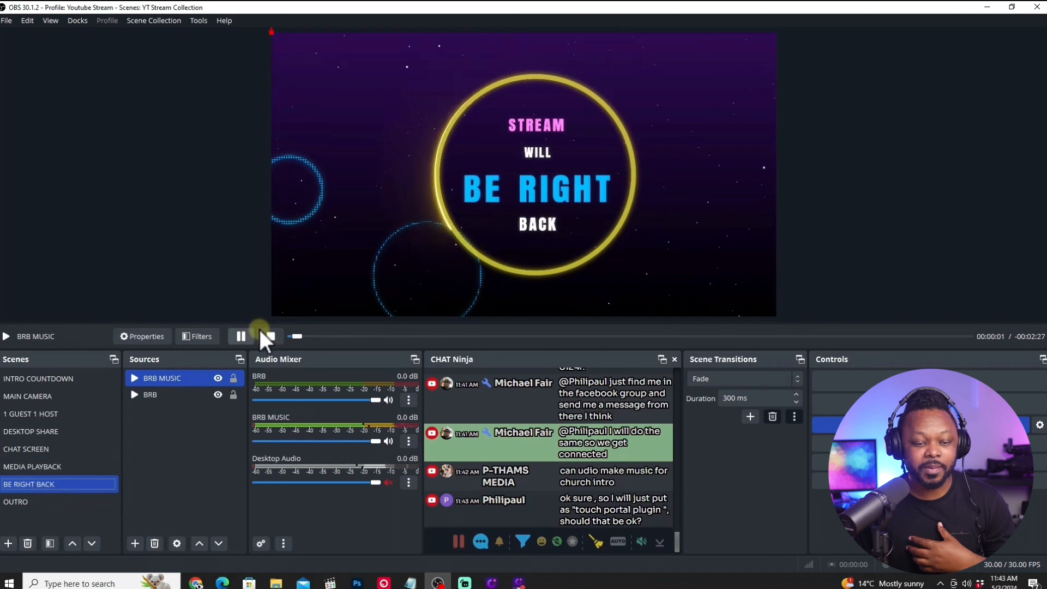
{"action": "left_click", "coordinate": [241, 335]}
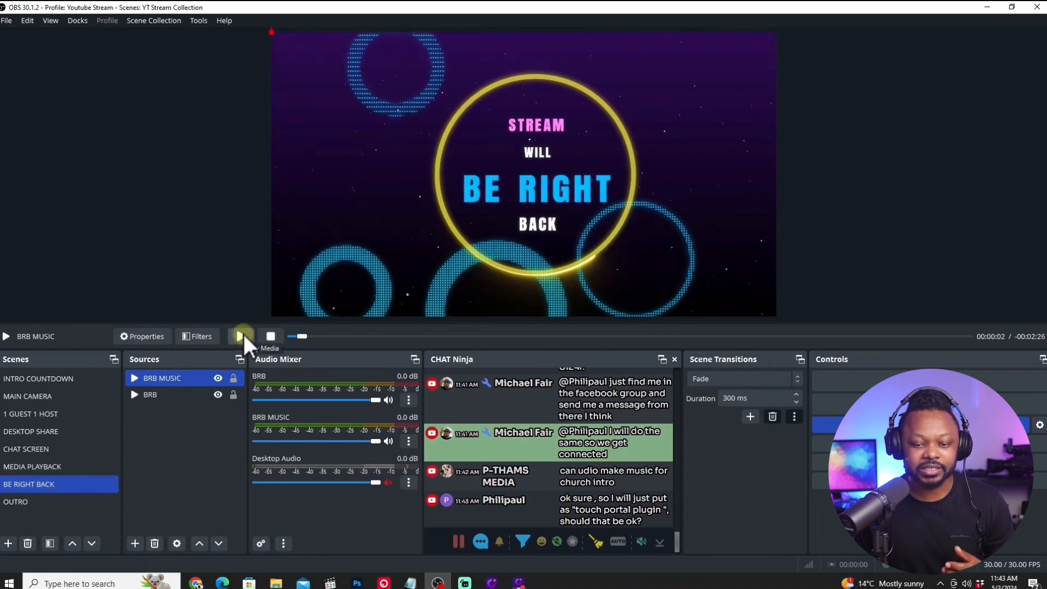
{"action": "left_click", "coordinate": [54, 503]}
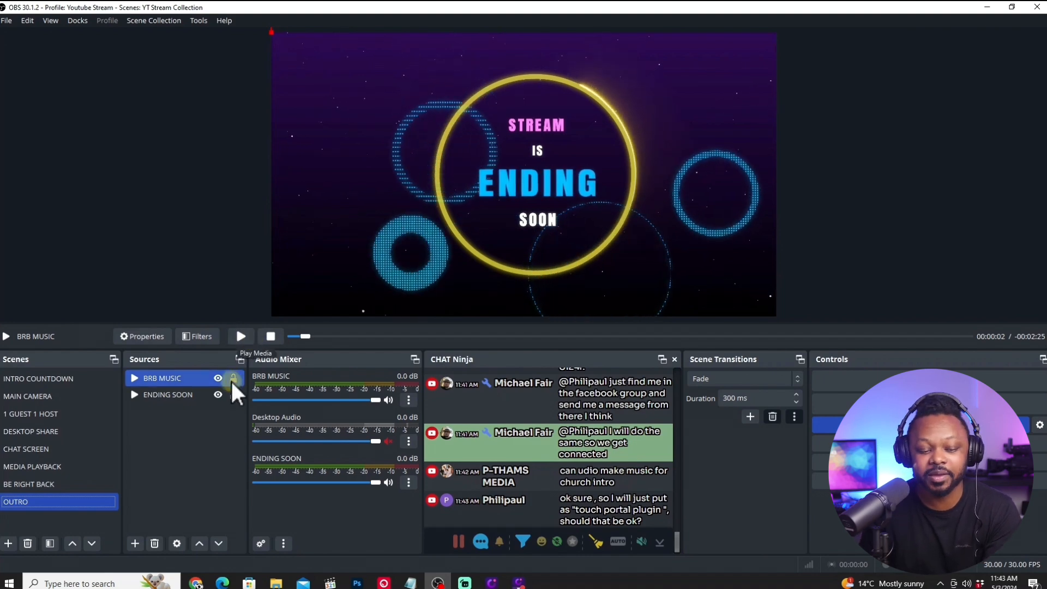
Add a new media source named background music to the MAIN CAMERA scene.
{"action": "left_click", "coordinate": [60, 398]}
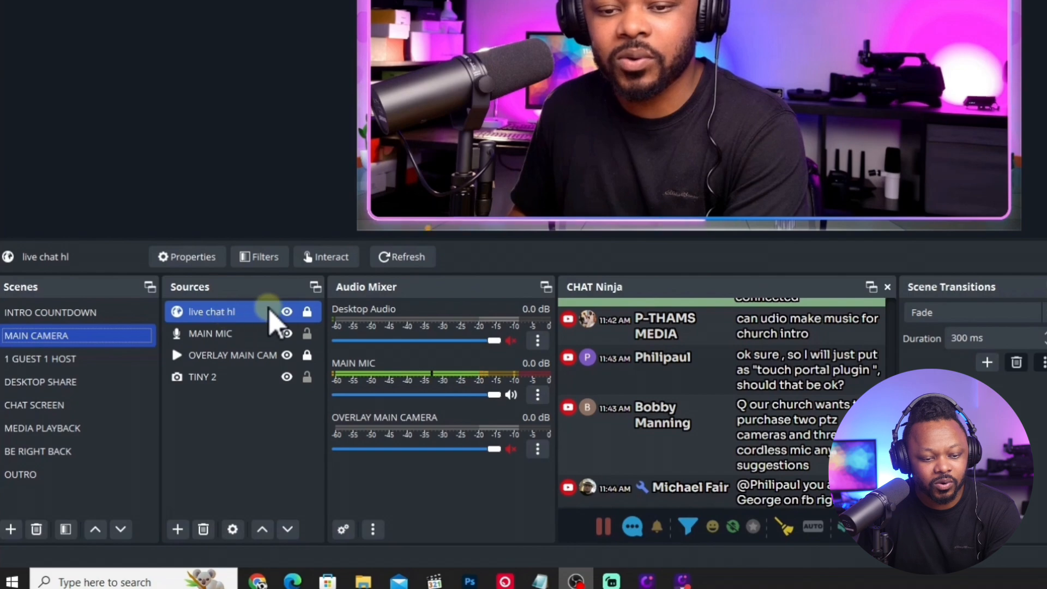
{"action": "left_click", "coordinate": [127, 333]}
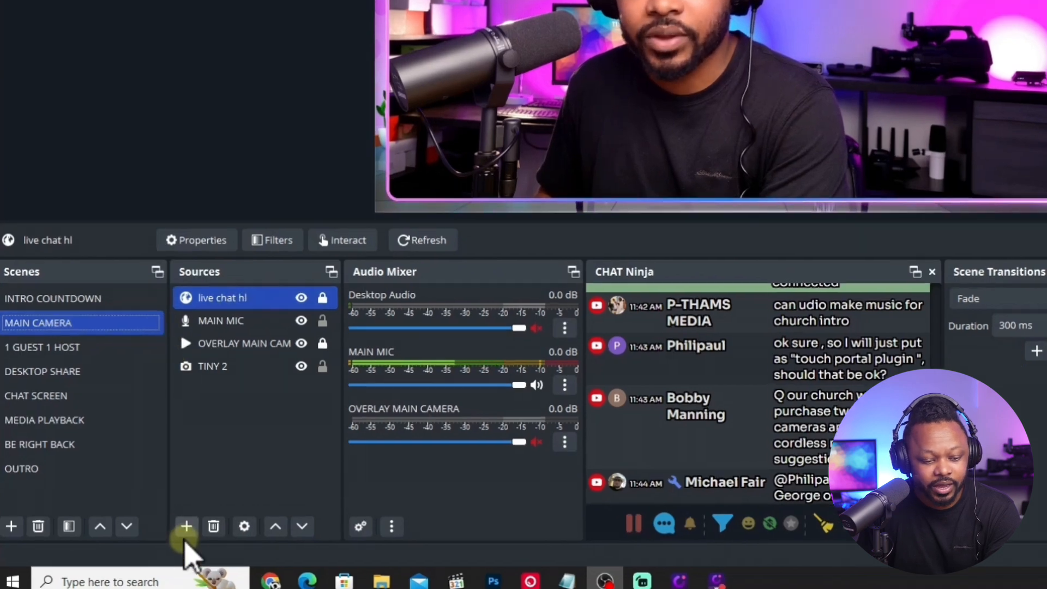
{"action": "left_click", "coordinate": [178, 529]}
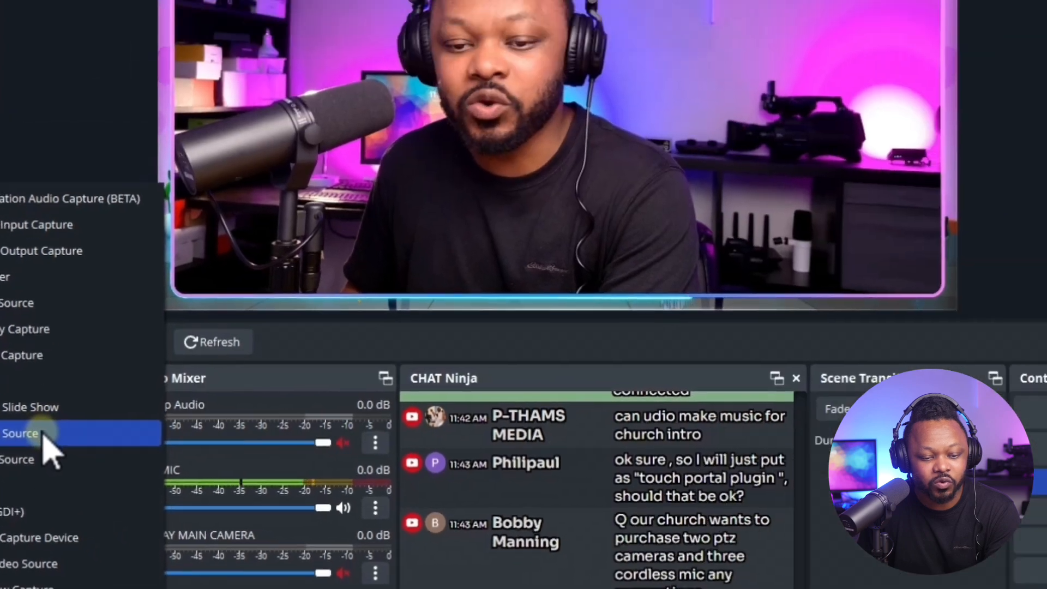
{"action": "left_click", "coordinate": [360, 243]}
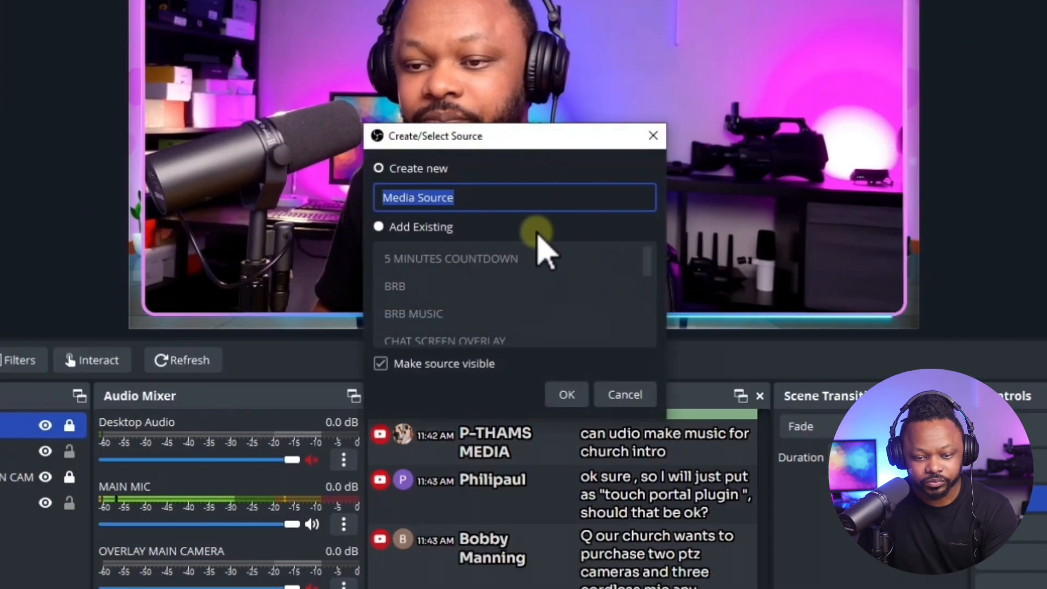
{"action": "type", "text": "ba"}
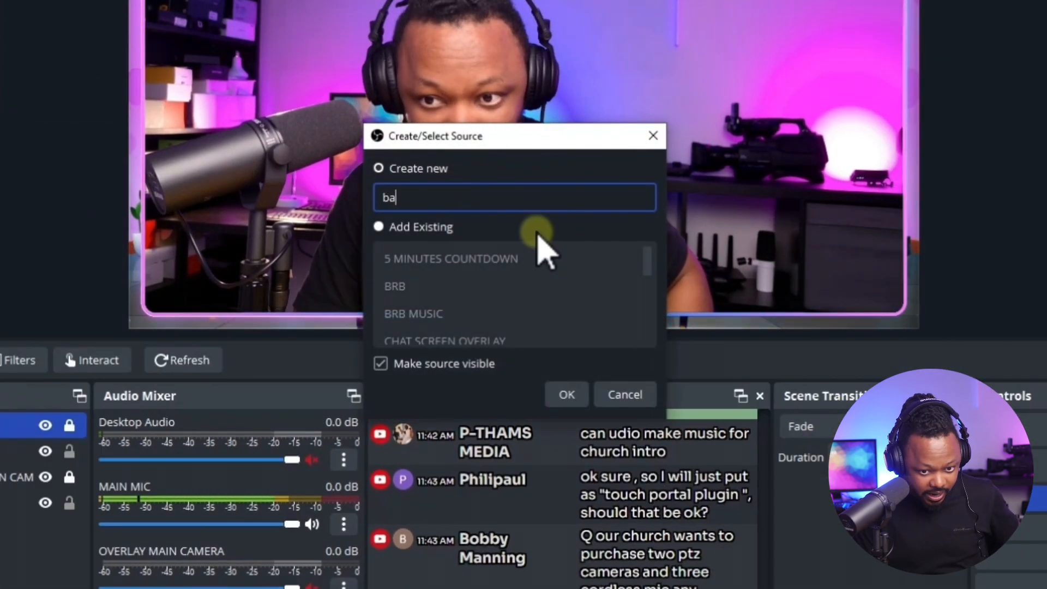
{"action": "type", "text": "ckground musi"}
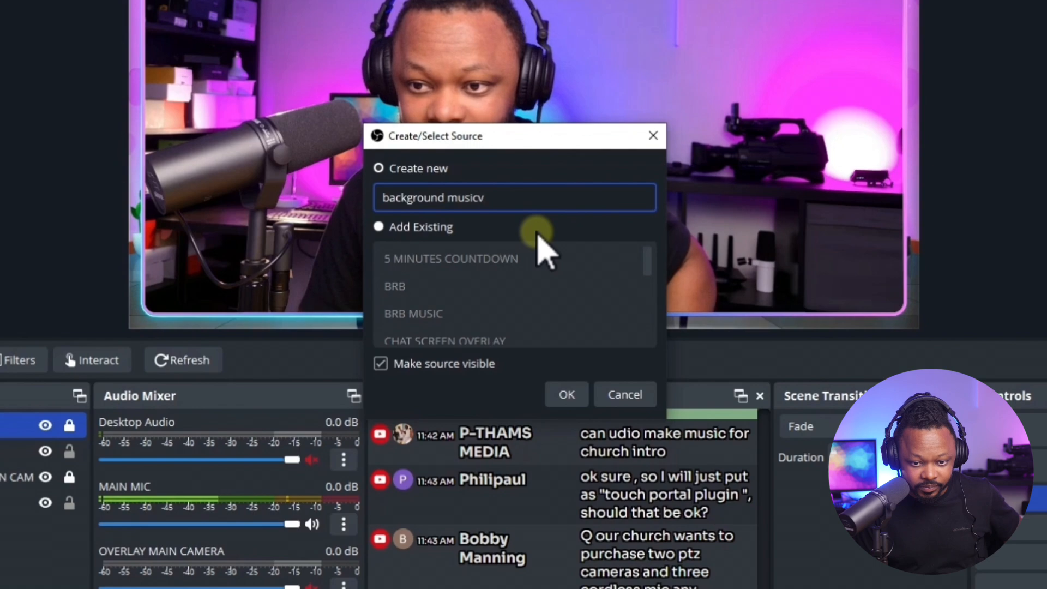
{"action": "type", "text": "cv"}
{"action": "key", "text": "BackSpace"}
{"action": "left_click", "coordinate": [565, 396]}
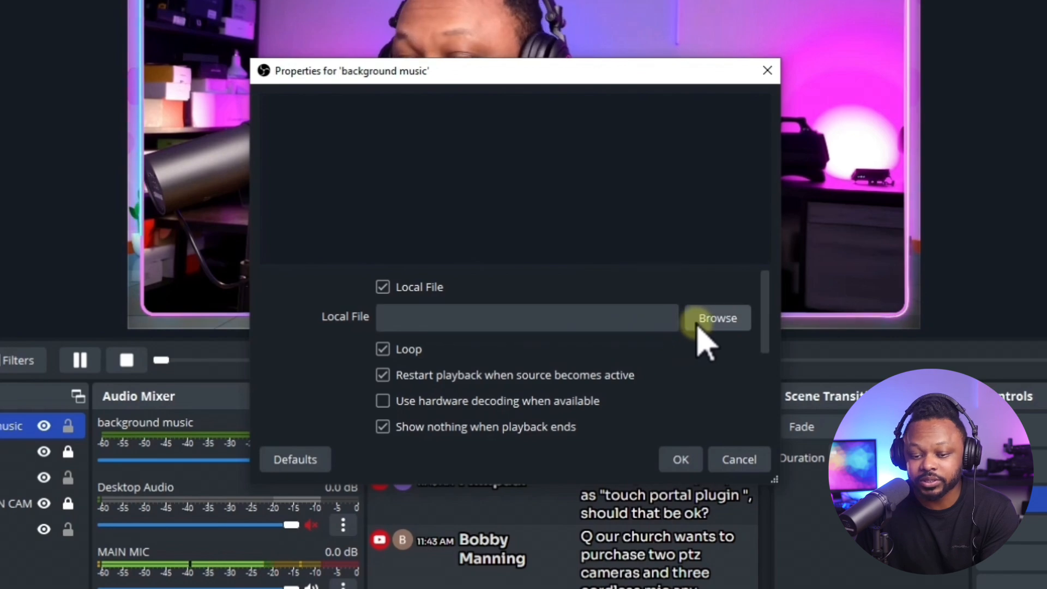
Load ES_Shakedown - Lofive from the EPIDEMIC MUSIC folder as the background music's local file.
{"action": "left_click", "coordinate": [717, 320]}
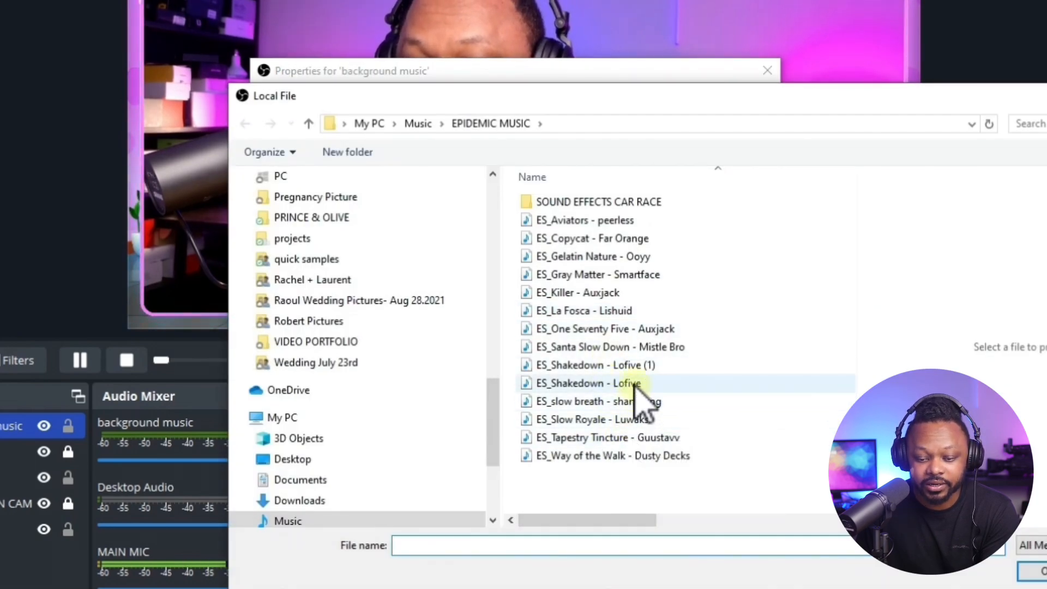
{"action": "left_click", "coordinate": [613, 384]}
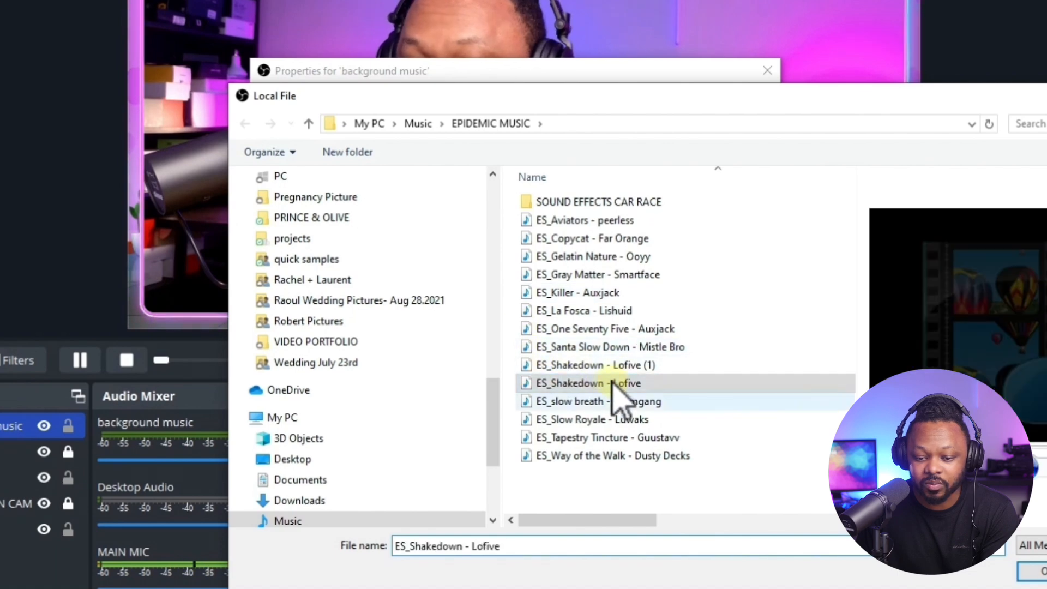
{"action": "double_click", "coordinate": [589, 383]}
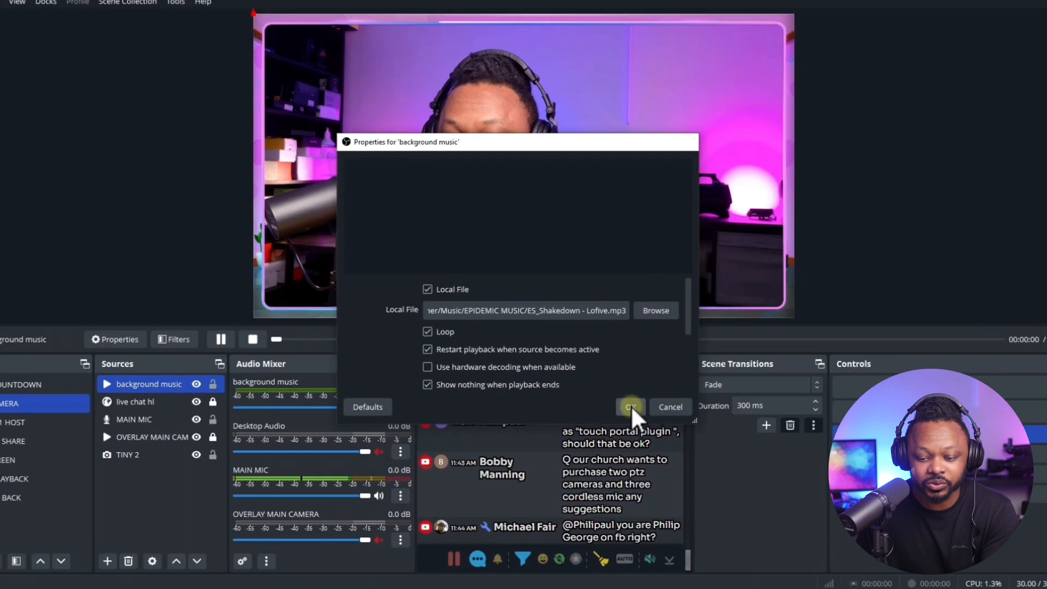
{"action": "left_click", "coordinate": [680, 459]}
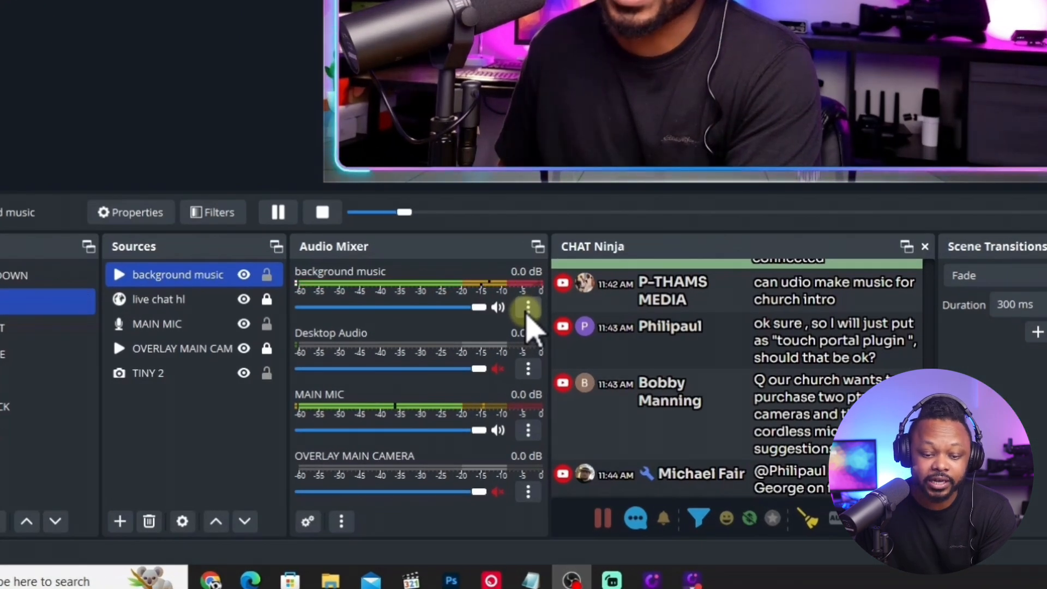
Set the background music's audio monitoring to Monitor and Output and lower its volume to about -44 dB.
{"action": "left_click", "coordinate": [528, 308]}
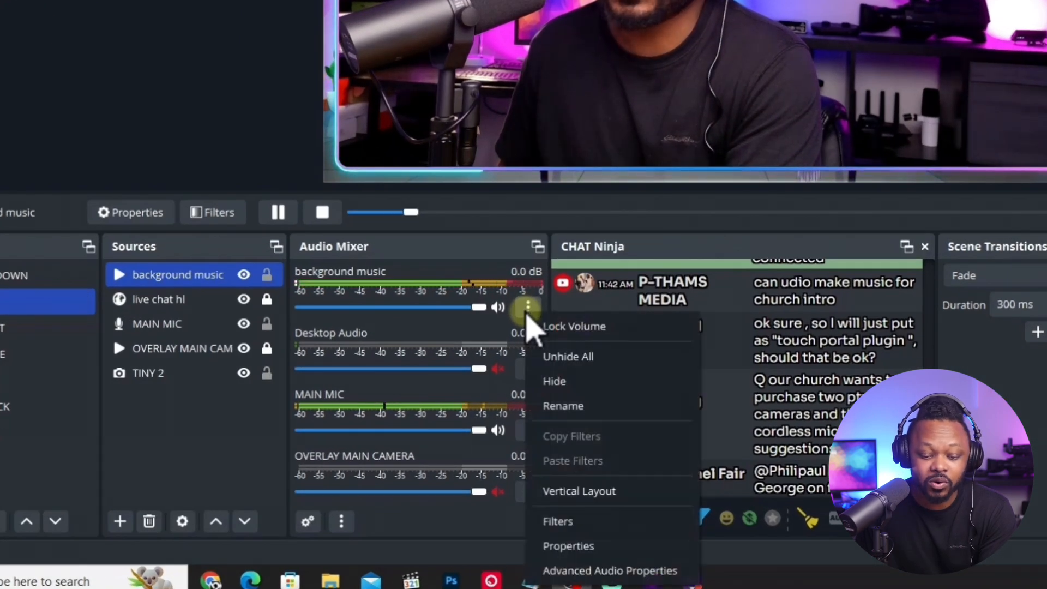
{"action": "left_click", "coordinate": [603, 569]}
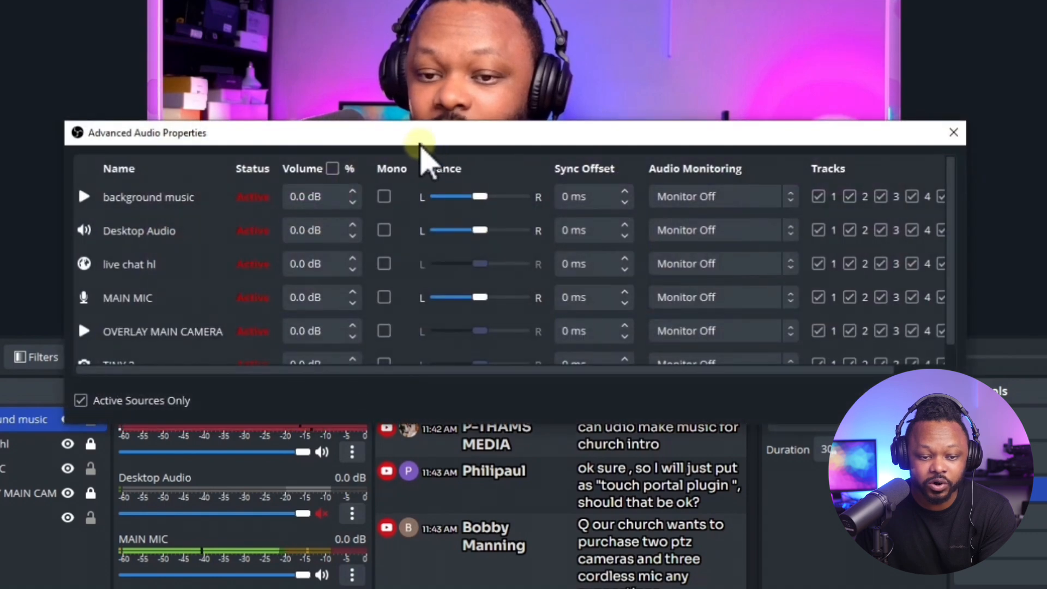
{"action": "left_click_drag", "start_coordinate": [421, 131], "coordinate": [410, 99]}
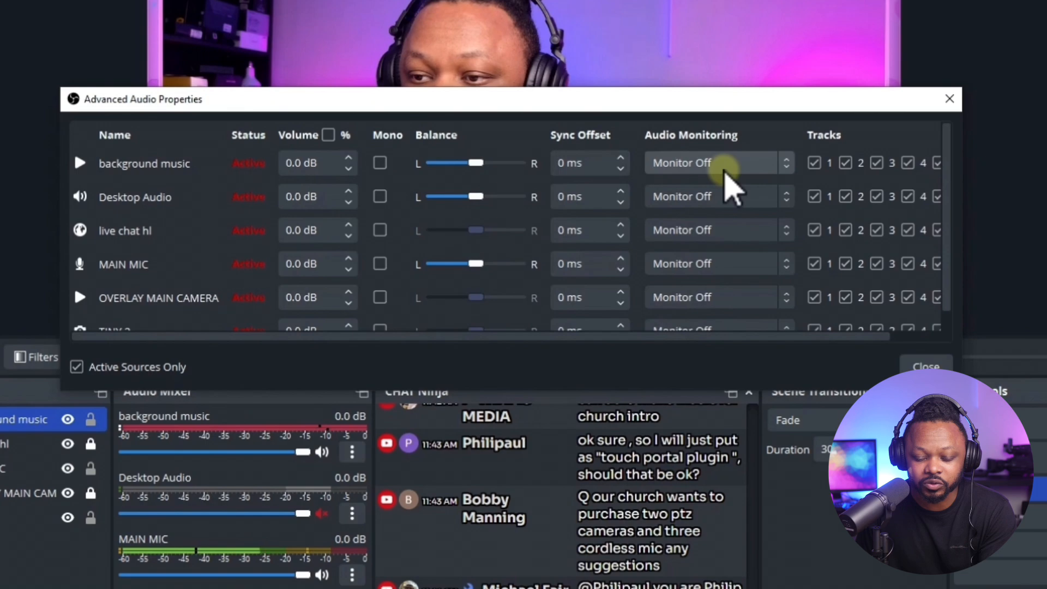
{"action": "left_click", "coordinate": [737, 164]}
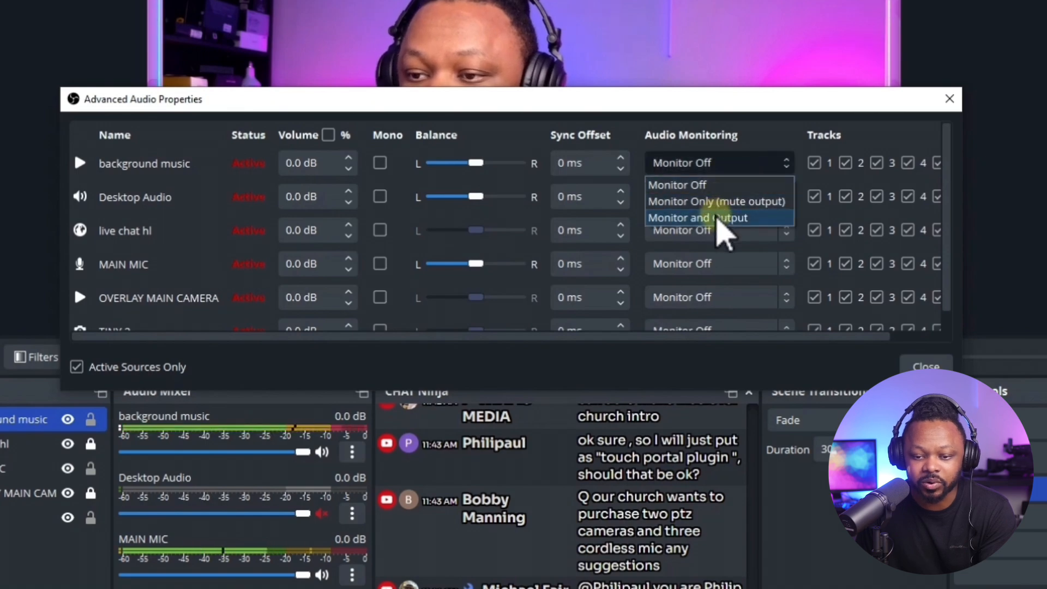
{"action": "left_click", "coordinate": [719, 218]}
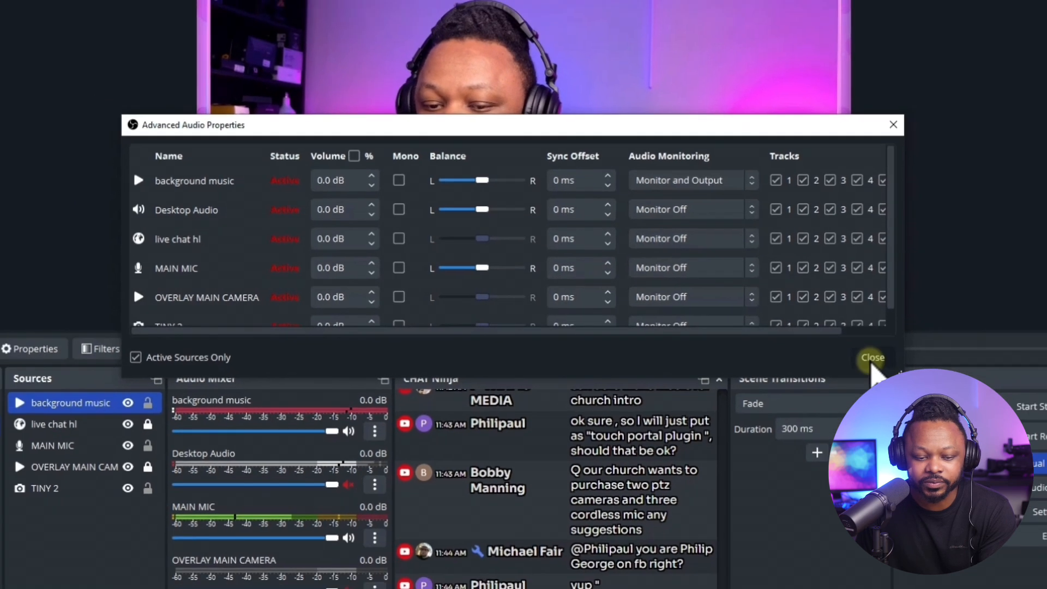
{"action": "left_click", "coordinate": [872, 358]}
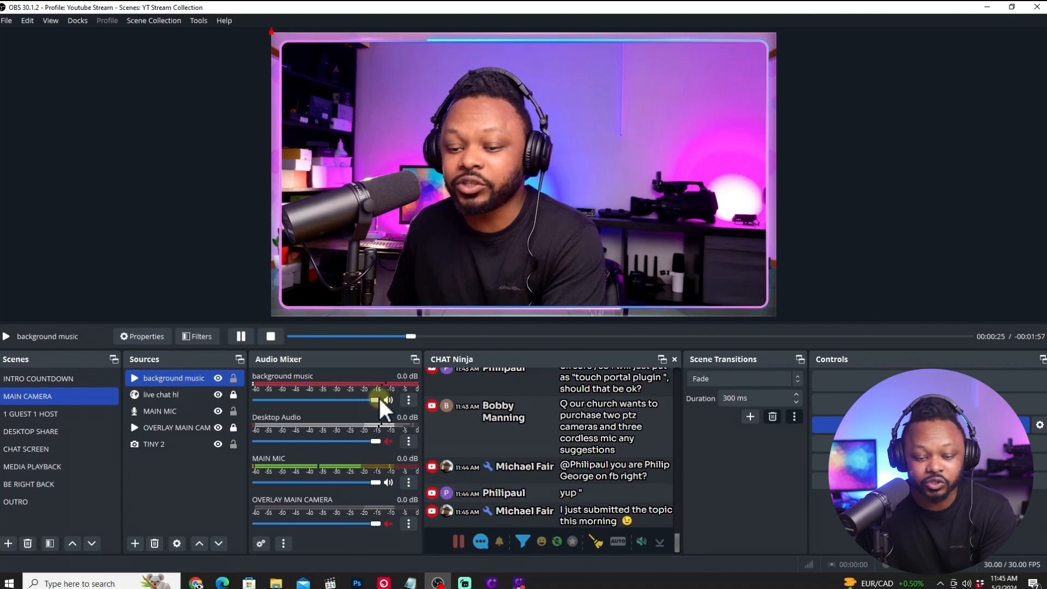
{"action": "left_click_drag", "start_coordinate": [379, 397], "coordinate": [297, 401]}
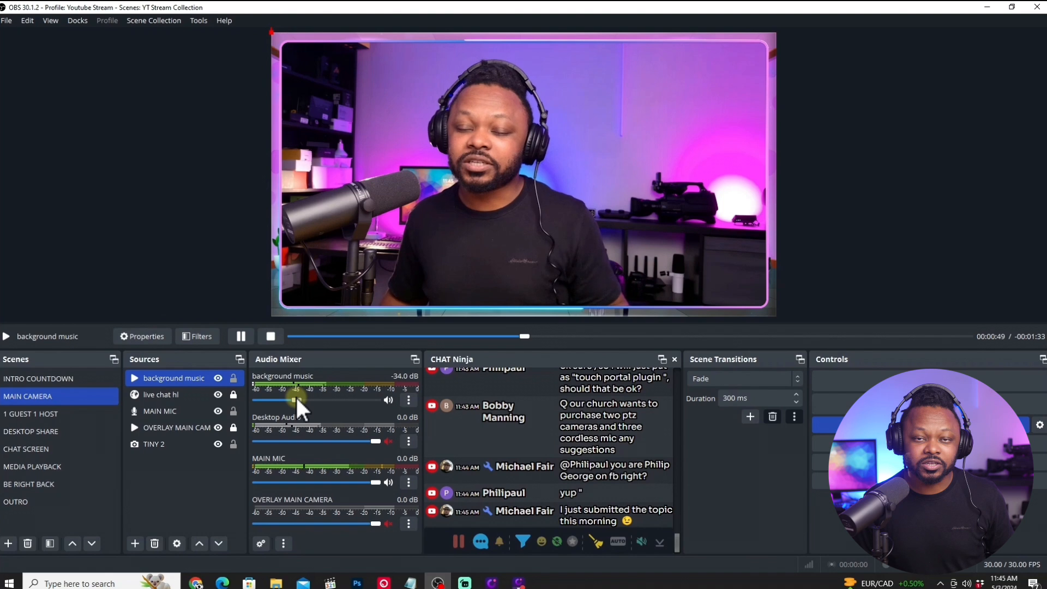
{"action": "left_click_drag", "start_coordinate": [297, 400], "coordinate": [288, 401]}
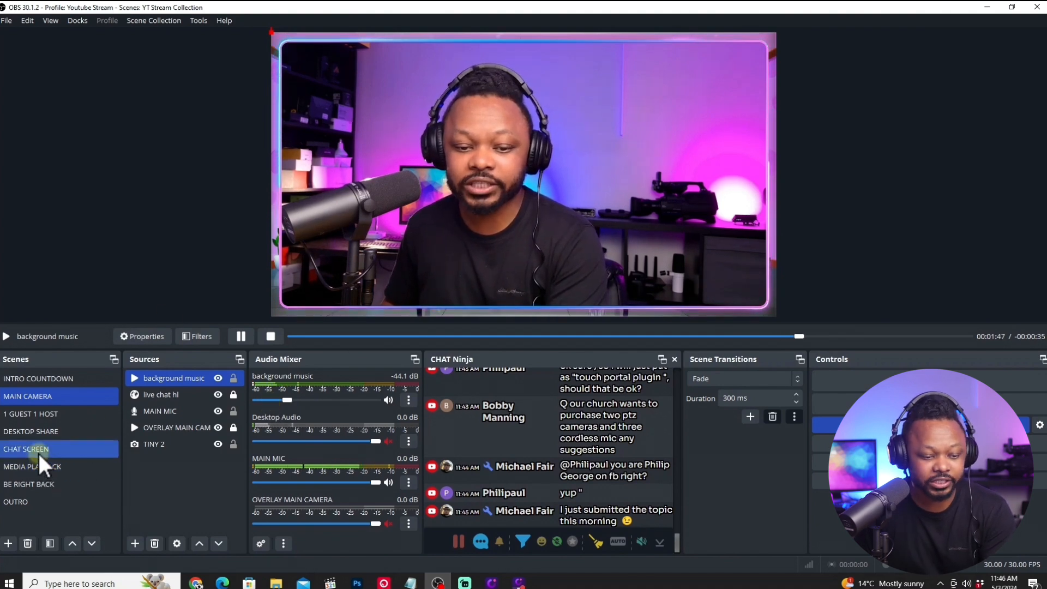
Create a new scene named TOP DOWN and place it directly below MAIN CAMERA in the scene order.
{"action": "left_click", "coordinate": [40, 431]}
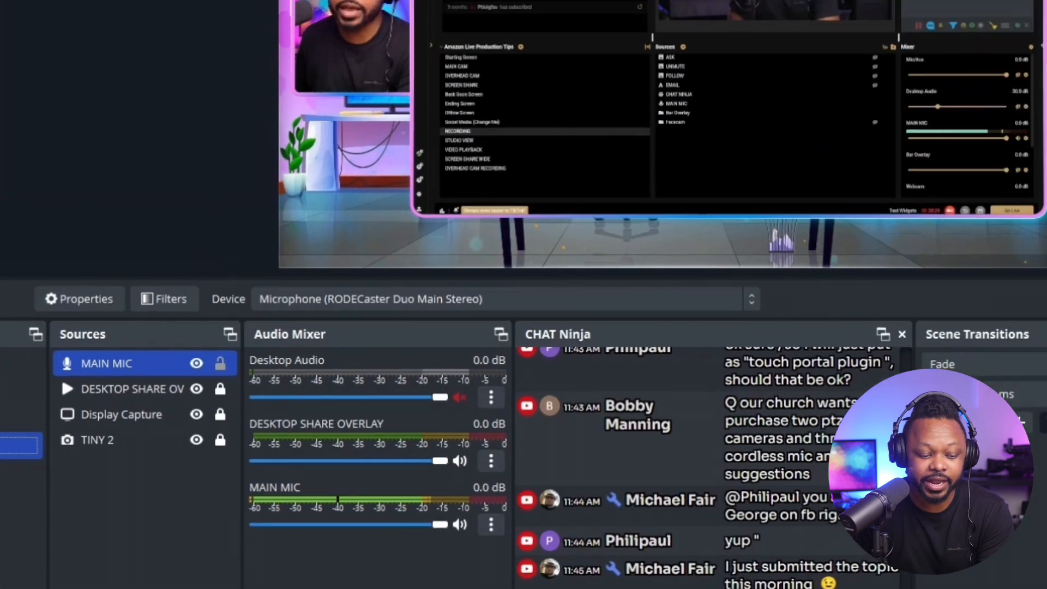
{"action": "left_click", "coordinate": [9, 561]}
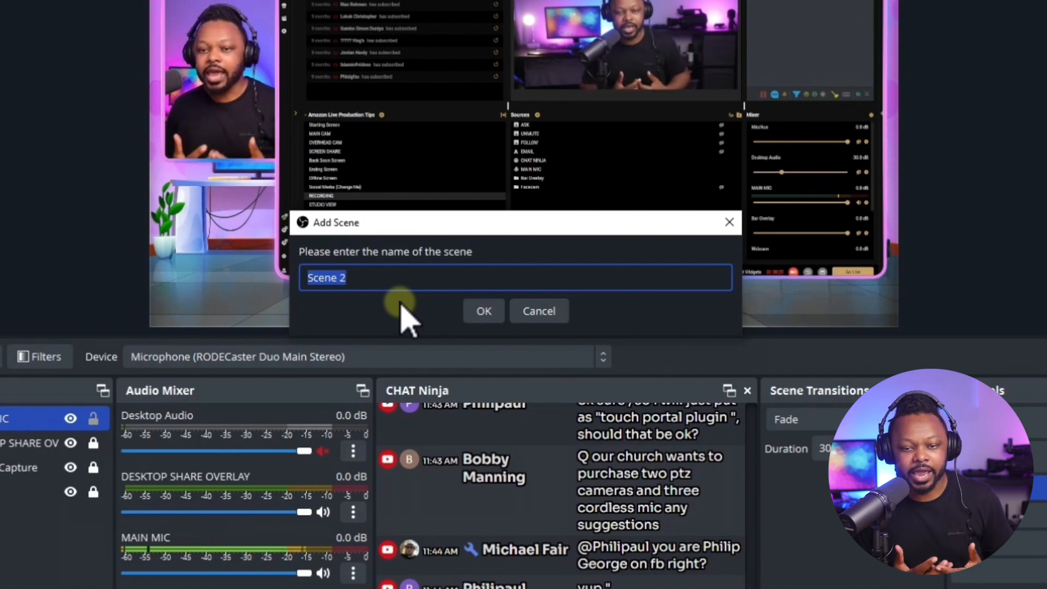
{"action": "type", "text": "S"}
{"action": "key", "text": "BackSpace"}
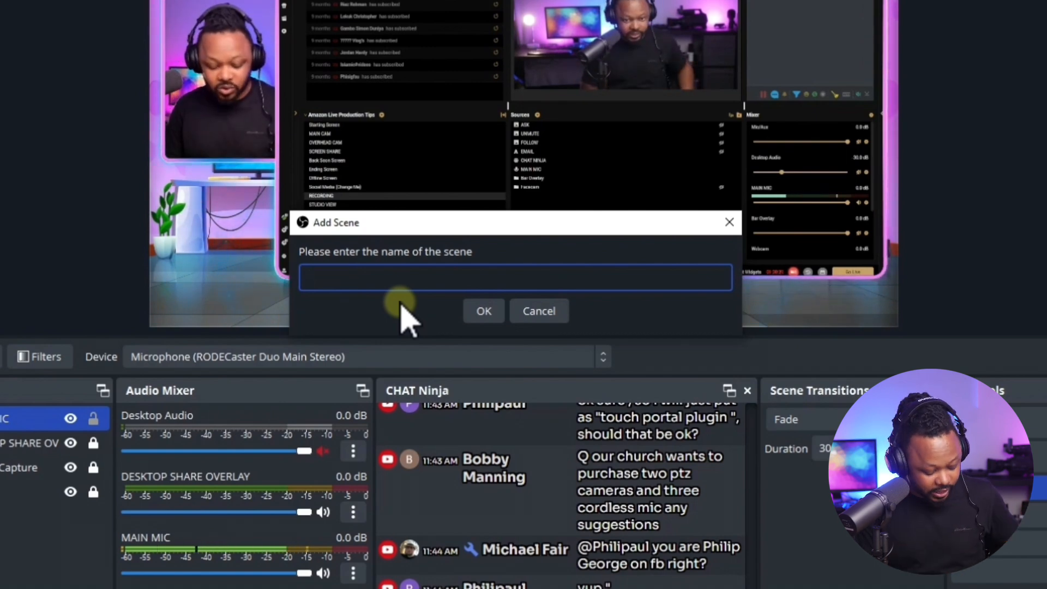
{"action": "type", "text": "TOP DOWN"}
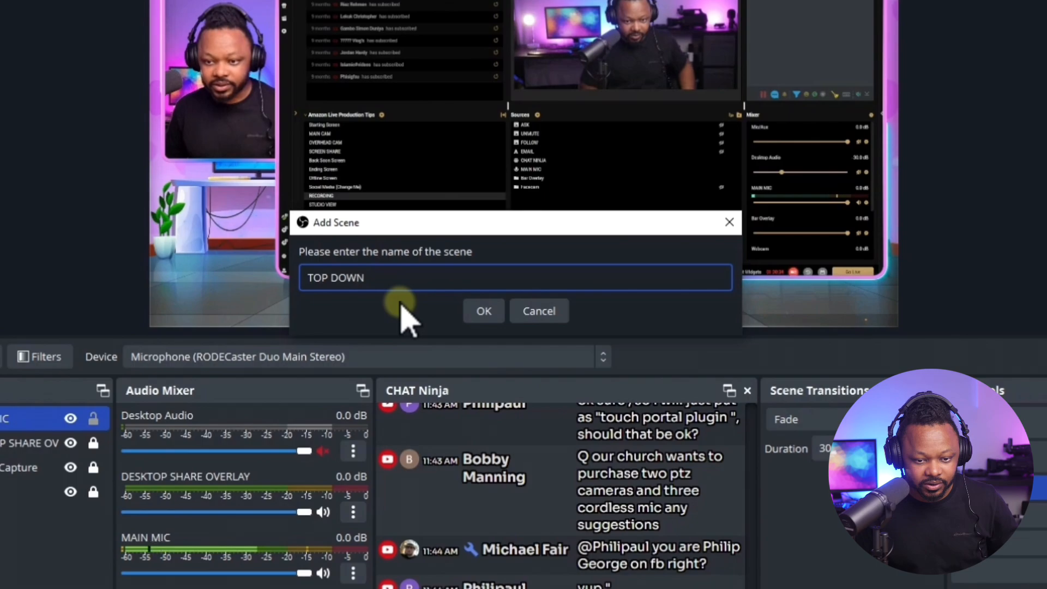
{"action": "left_click", "coordinate": [483, 311]}
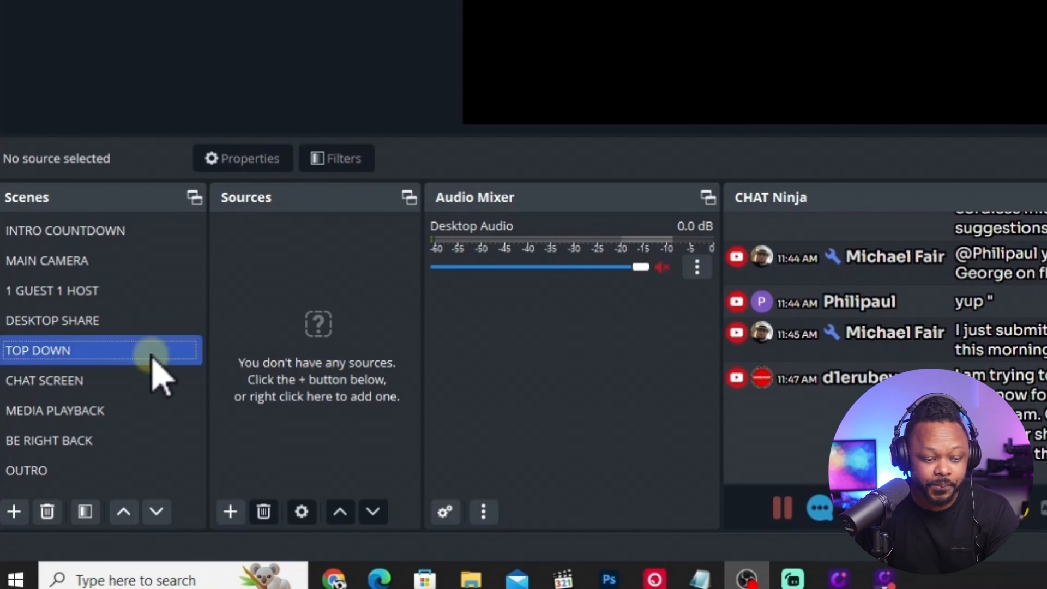
{"action": "left_click_drag", "start_coordinate": [151, 356], "coordinate": [77, 289]}
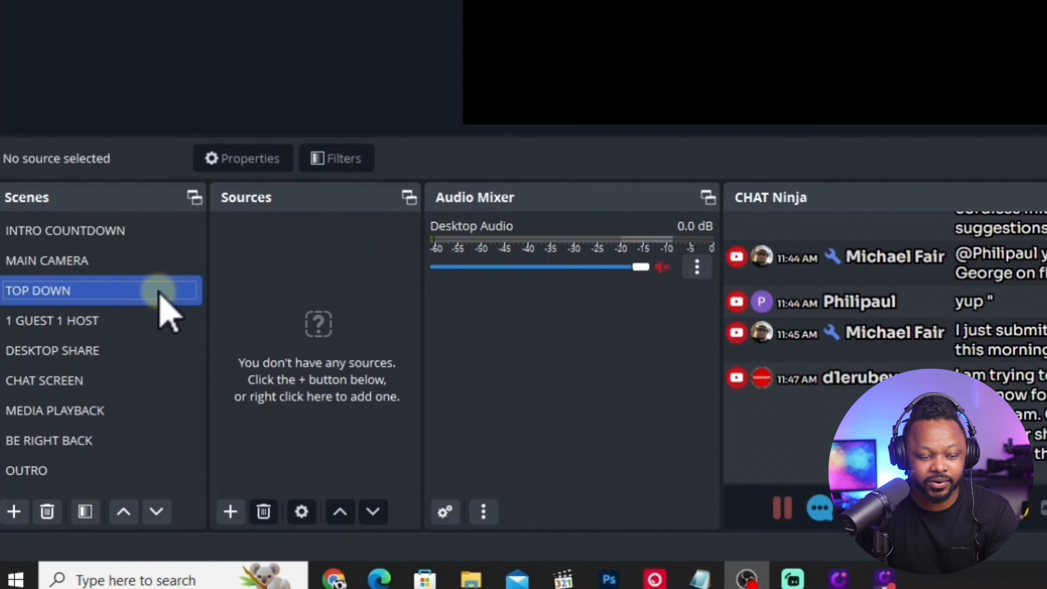
Add the existing DESKTOP SHARE OVERLAY media source to the TOP DOWN scene and lock it.
{"action": "left_click", "coordinate": [229, 512]}
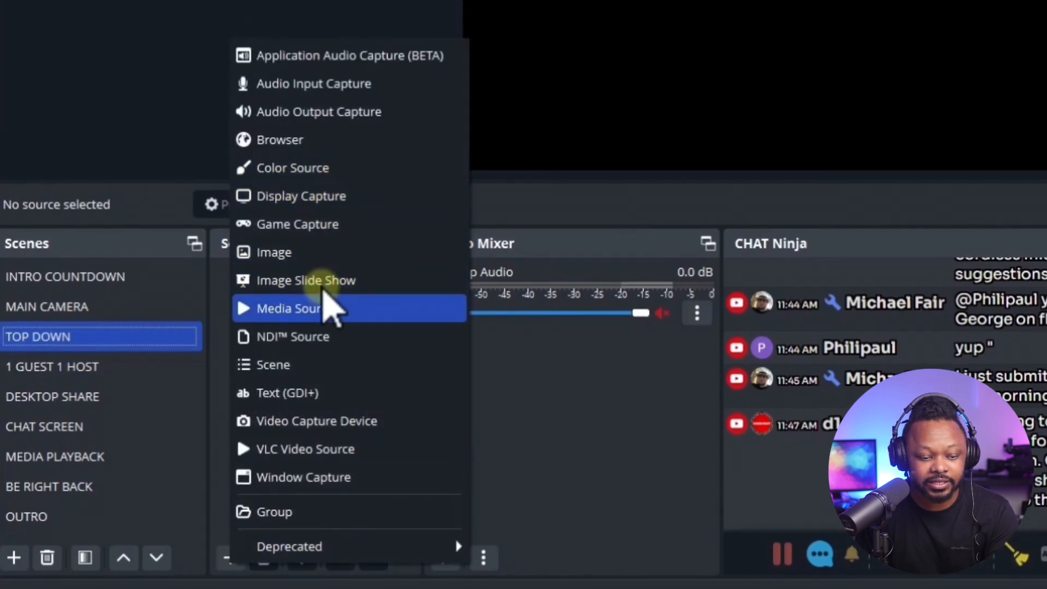
{"action": "left_click", "coordinate": [329, 310]}
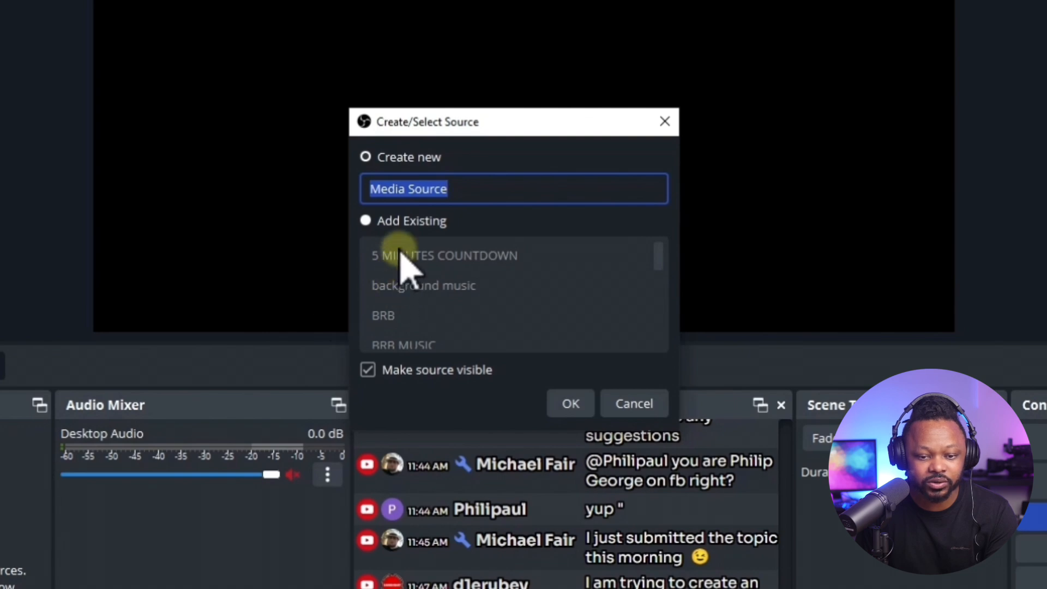
{"action": "left_click", "coordinate": [365, 221]}
{"action": "left_click_drag", "start_coordinate": [659, 260], "coordinate": [661, 310]}
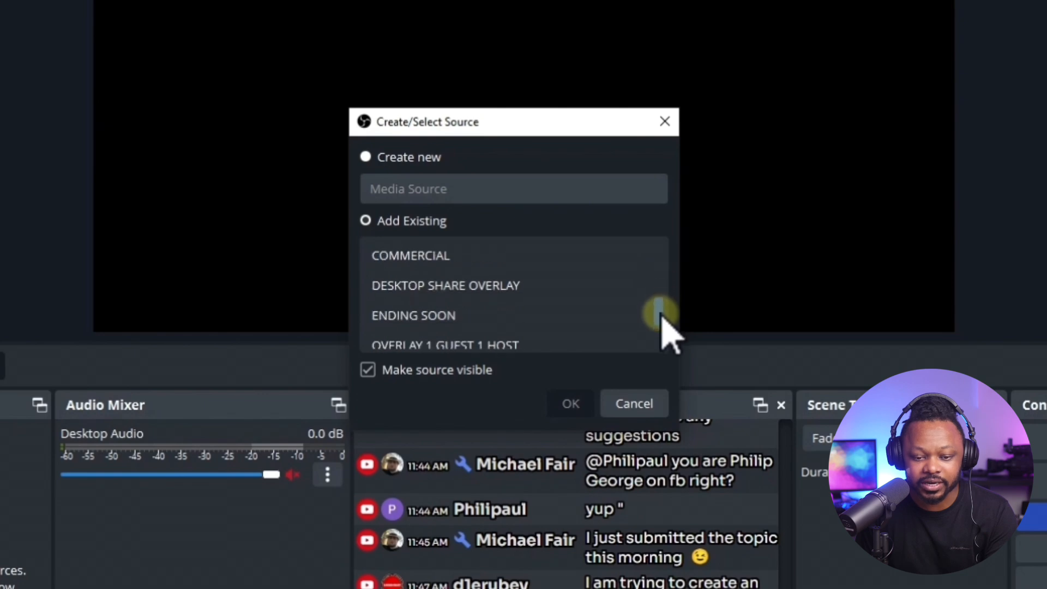
{"action": "left_click", "coordinate": [435, 294]}
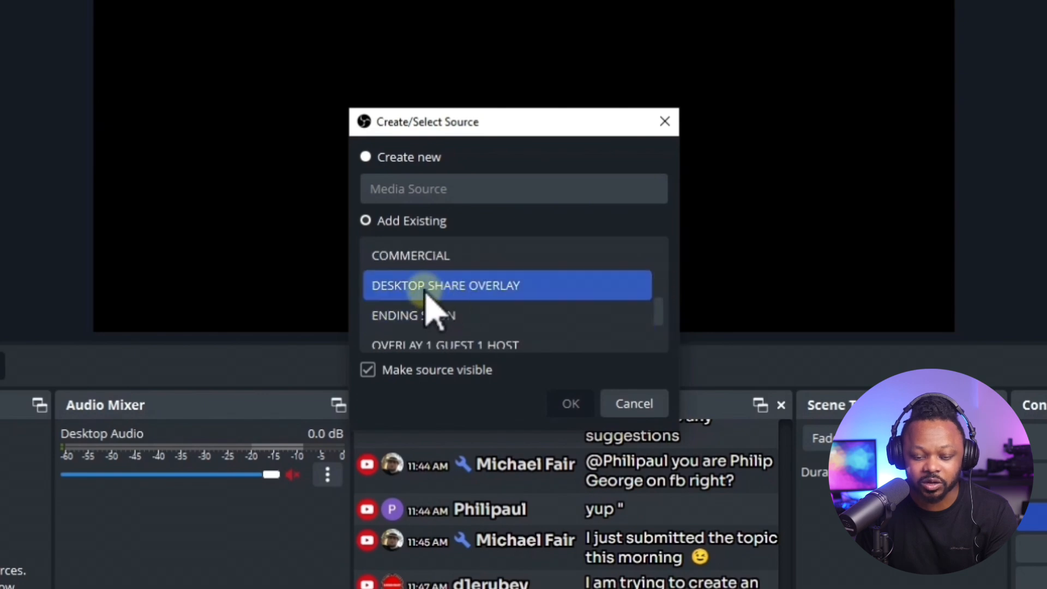
{"action": "left_click", "coordinate": [571, 404]}
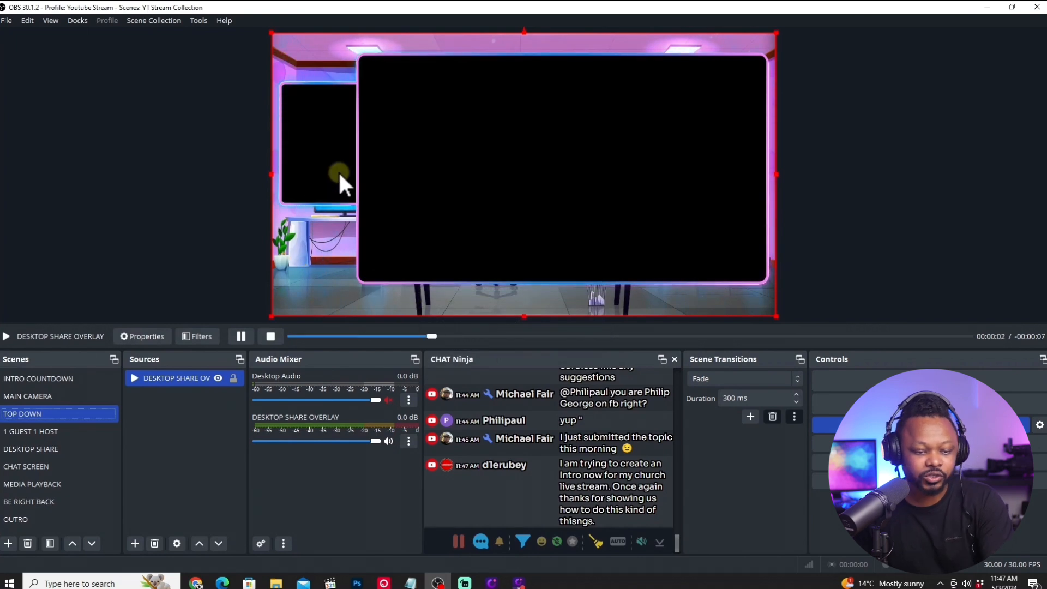
{"action": "left_click", "coordinate": [233, 378]}
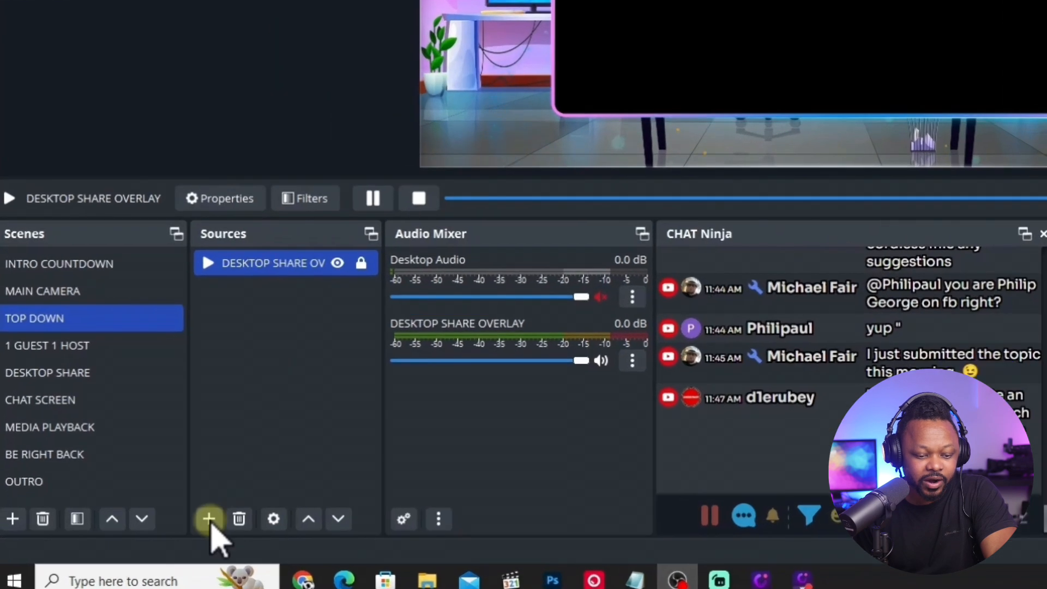
Add the existing TINY 2 video capture device to the TOP DOWN scene.
{"action": "left_click", "coordinate": [135, 544]}
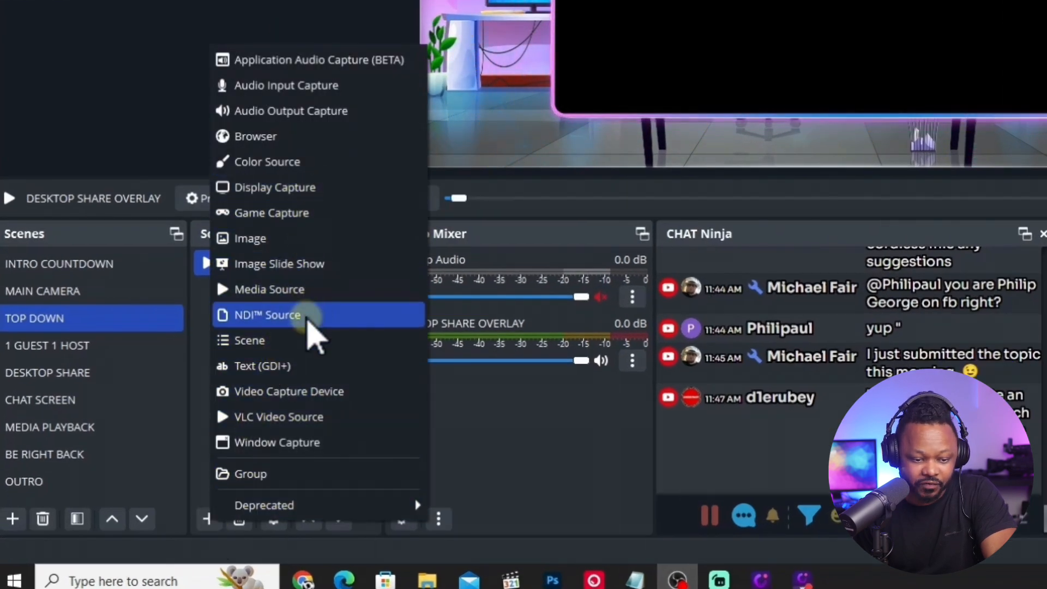
{"action": "left_click", "coordinate": [287, 393]}
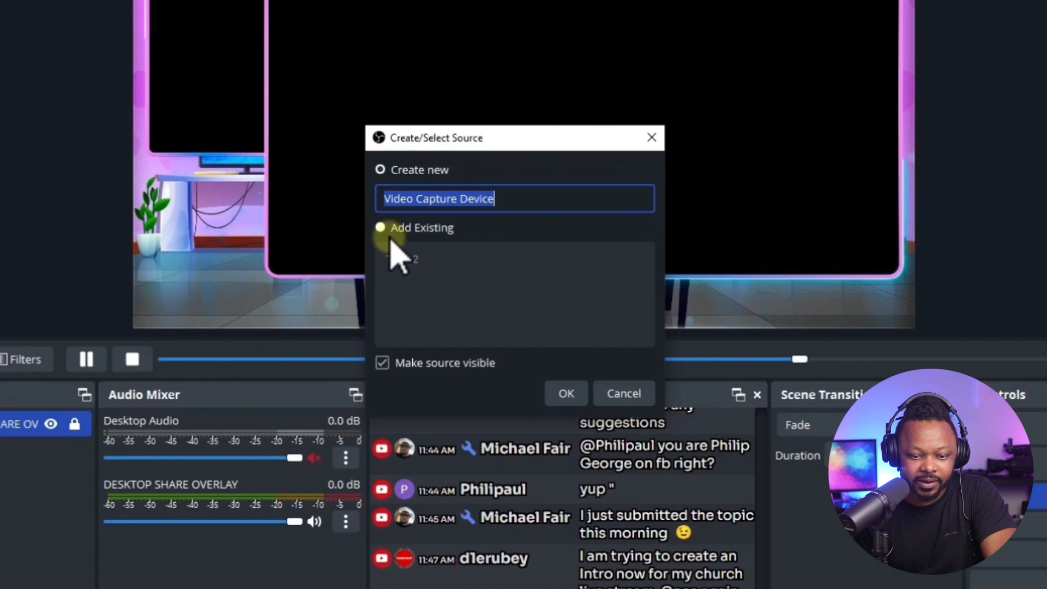
{"action": "left_click", "coordinate": [384, 227]}
{"action": "left_click", "coordinate": [403, 261]}
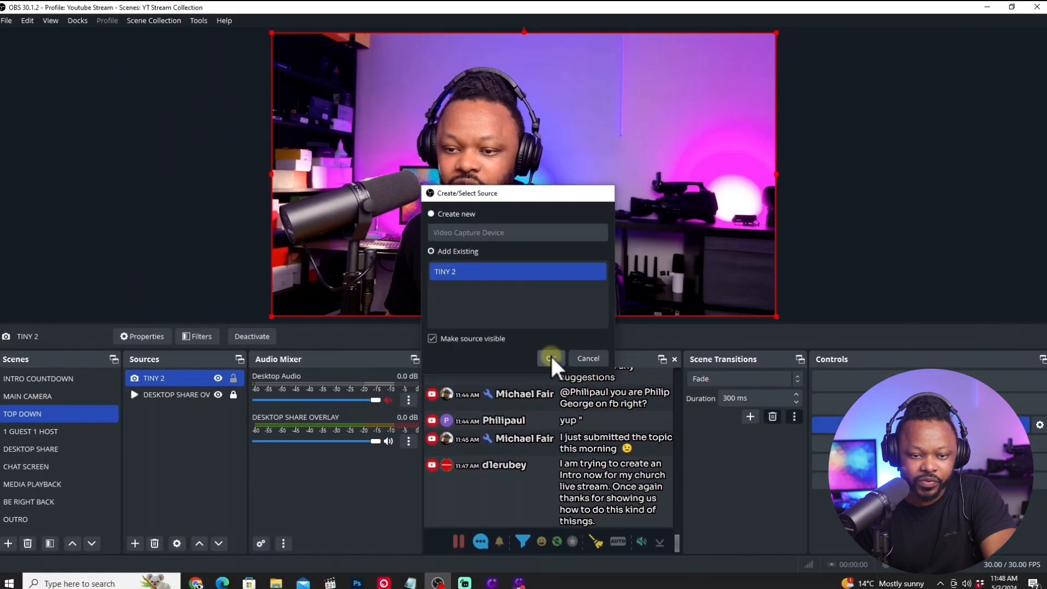
{"action": "left_click", "coordinate": [567, 393]}
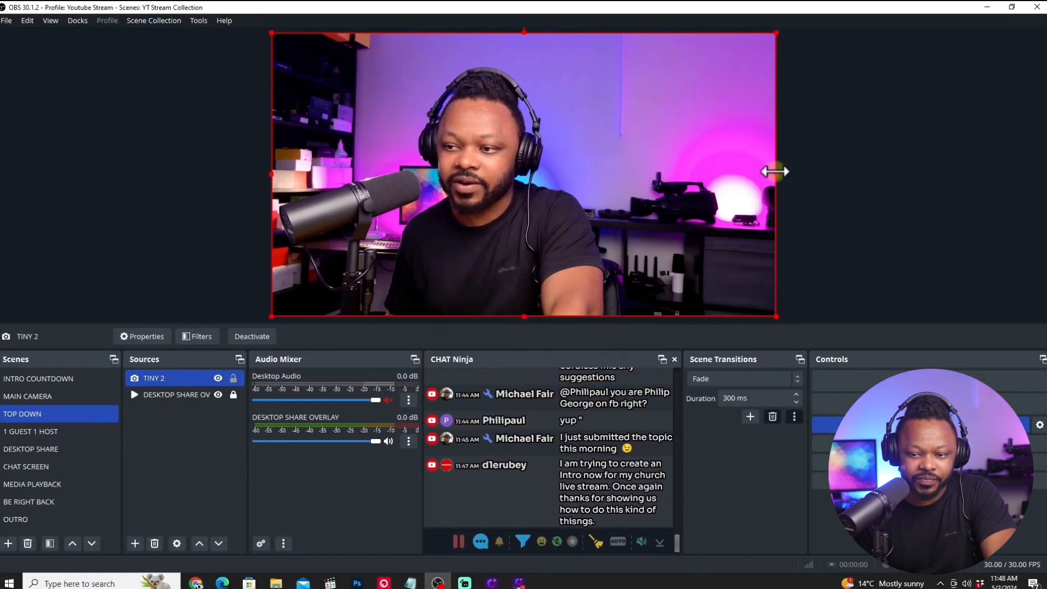
Shrink the TINY 2 camera over the overlay's small frame and order DESKTOP SHARE OVERLAY above it.
{"action": "left_click_drag", "start_coordinate": [777, 173], "coordinate": [441, 174]}
{"action": "left_click_drag", "start_coordinate": [366, 68], "coordinate": [352, 152]}
{"action": "left_click_drag", "start_coordinate": [182, 393], "coordinate": [183, 371]}
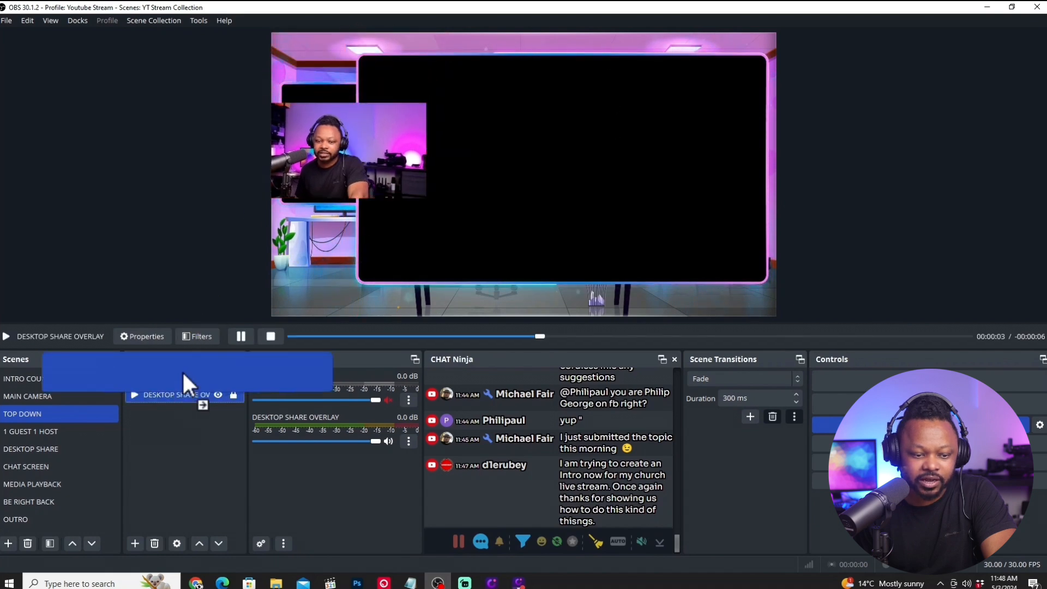
Reposition and enlarge the TINY 2 camera to fill the small frame, and crop both its sides to the frame's edges.
{"action": "left_click", "coordinate": [349, 142]}
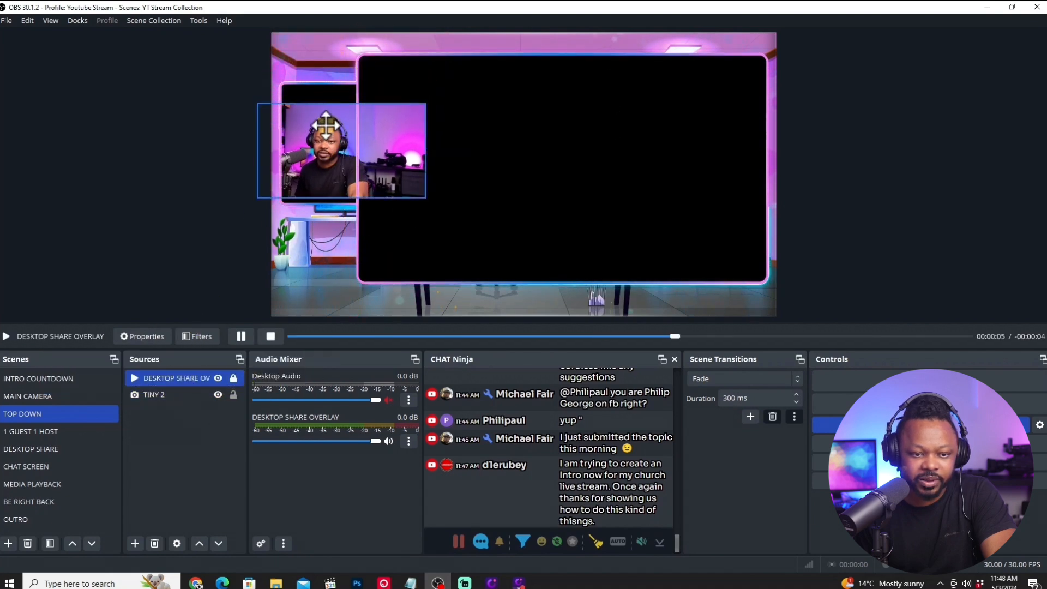
{"action": "left_click", "coordinate": [165, 394]}
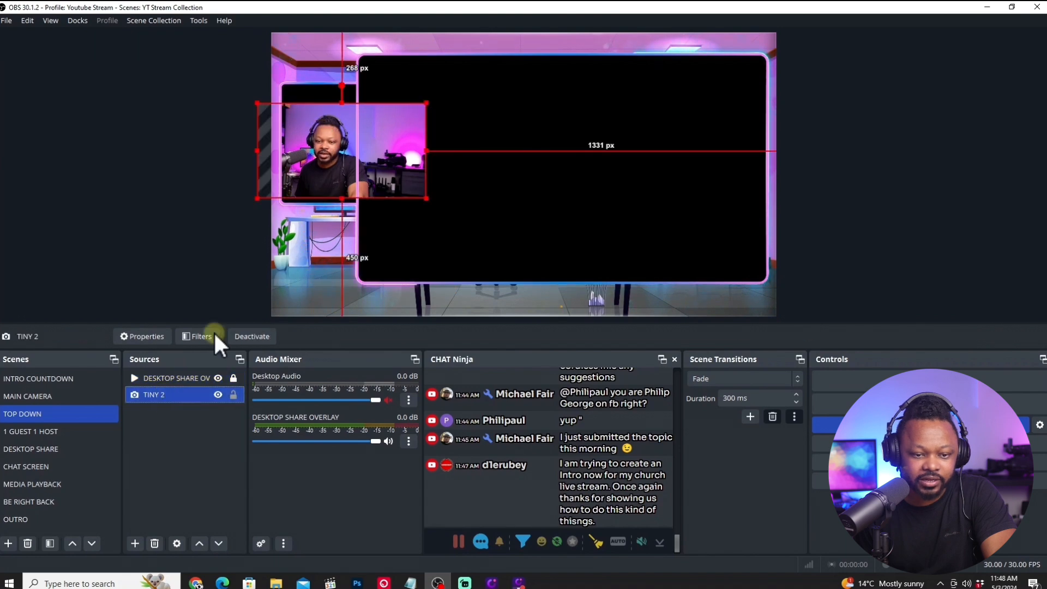
{"action": "left_click_drag", "start_coordinate": [322, 161], "coordinate": [311, 133]}
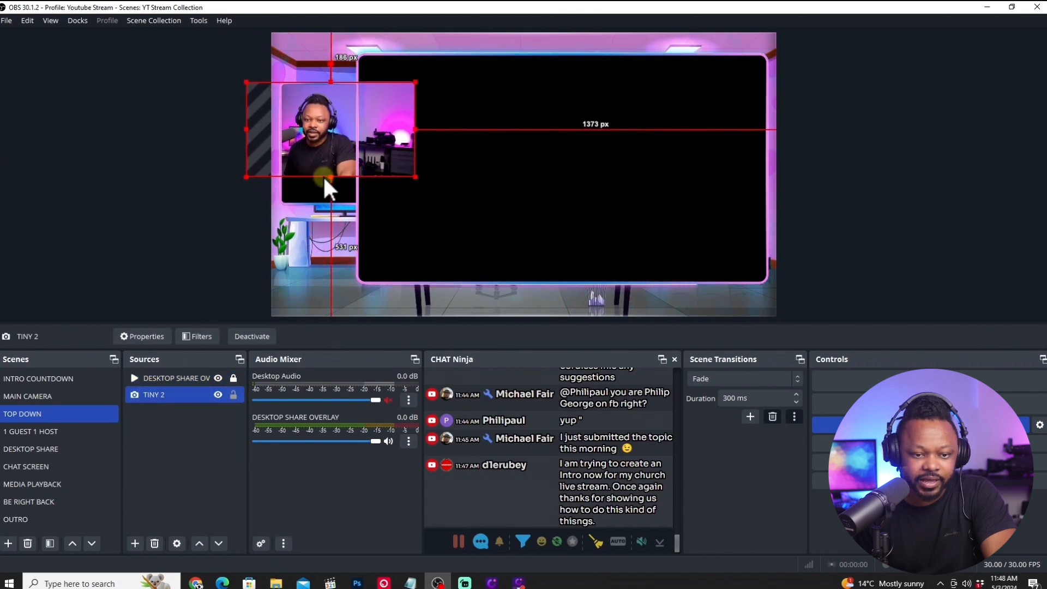
{"action": "left_click_drag", "start_coordinate": [329, 175], "coordinate": [328, 208]}
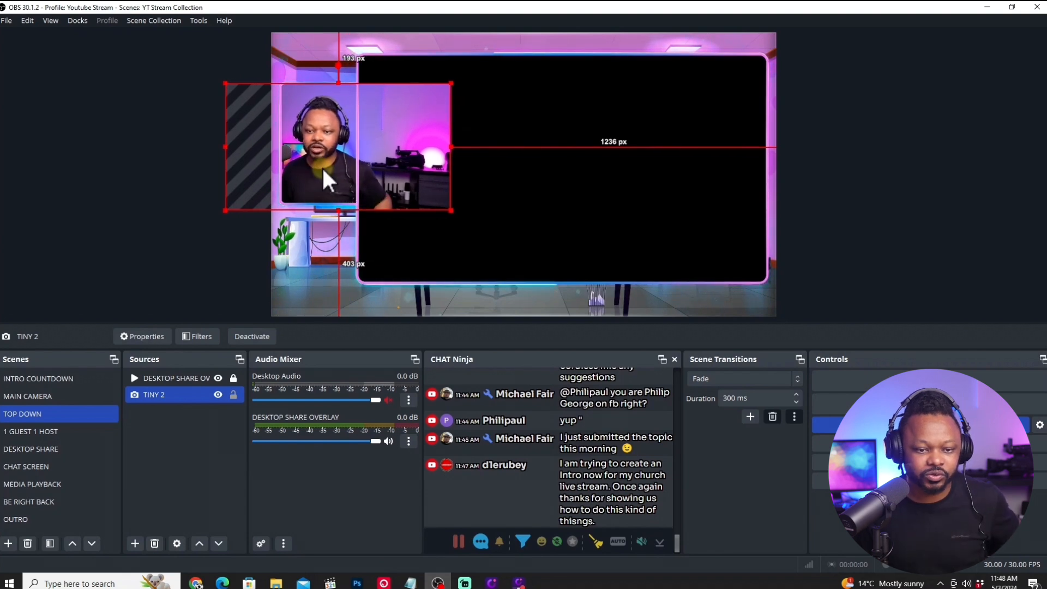
{"action": "left_click_drag", "start_coordinate": [327, 168], "coordinate": [323, 164]}
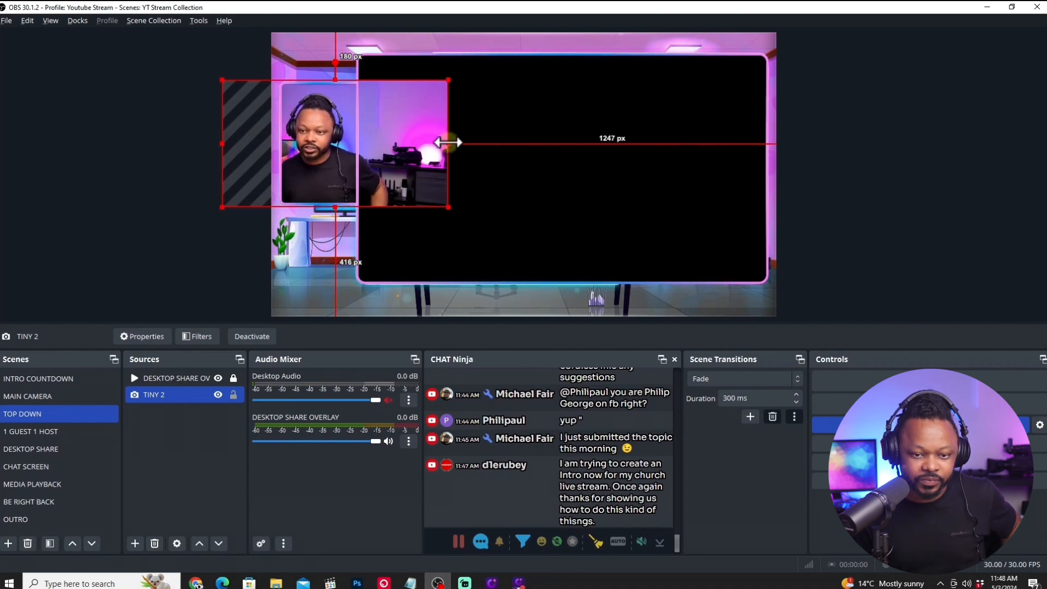
{"action": "left_click_drag", "start_coordinate": [449, 144], "coordinate": [357, 143]}
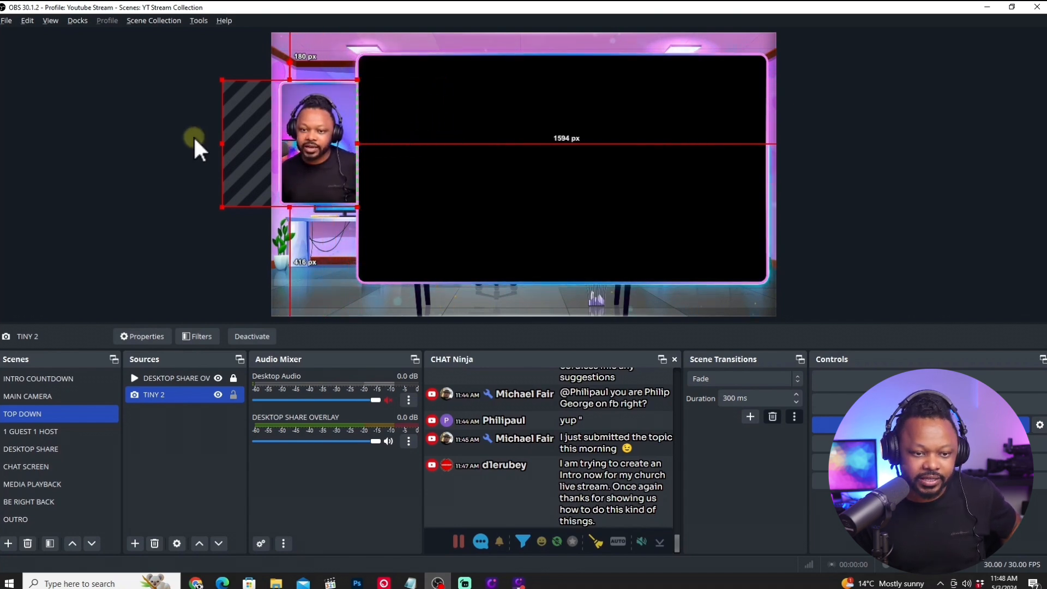
{"action": "left_click_drag", "start_coordinate": [221, 144], "coordinate": [282, 146]}
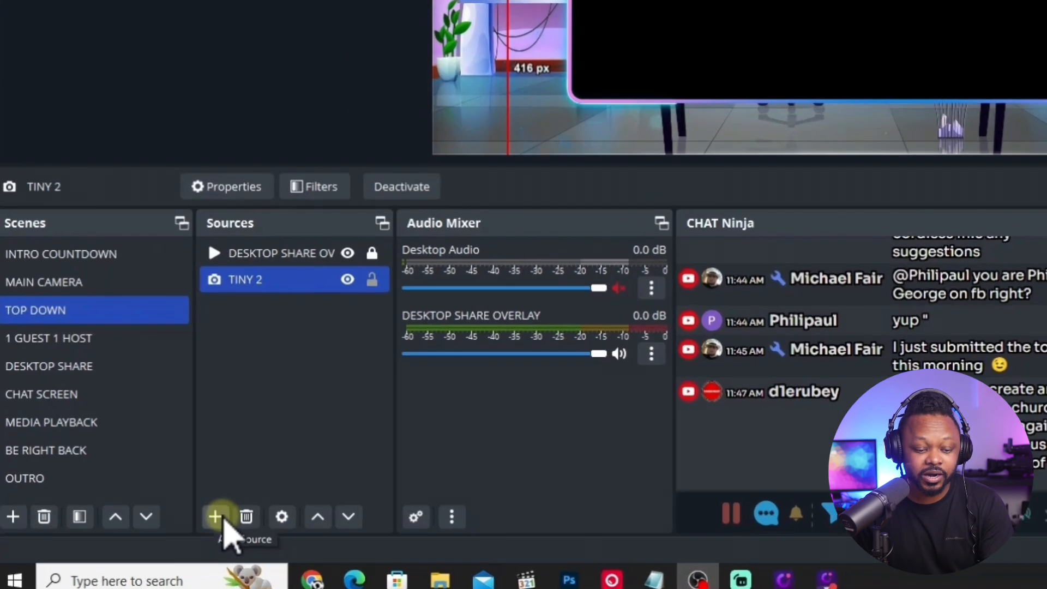
Create a new video capture device source named TOPDOWN in the TOP DOWN scene.
{"action": "left_click", "coordinate": [137, 543]}
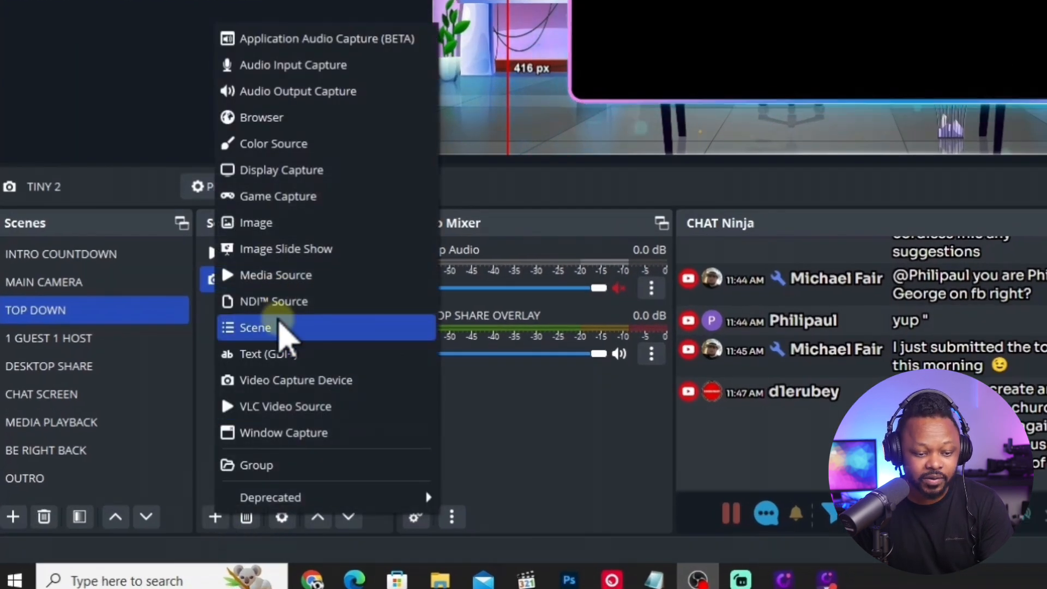
{"action": "left_click", "coordinate": [290, 381]}
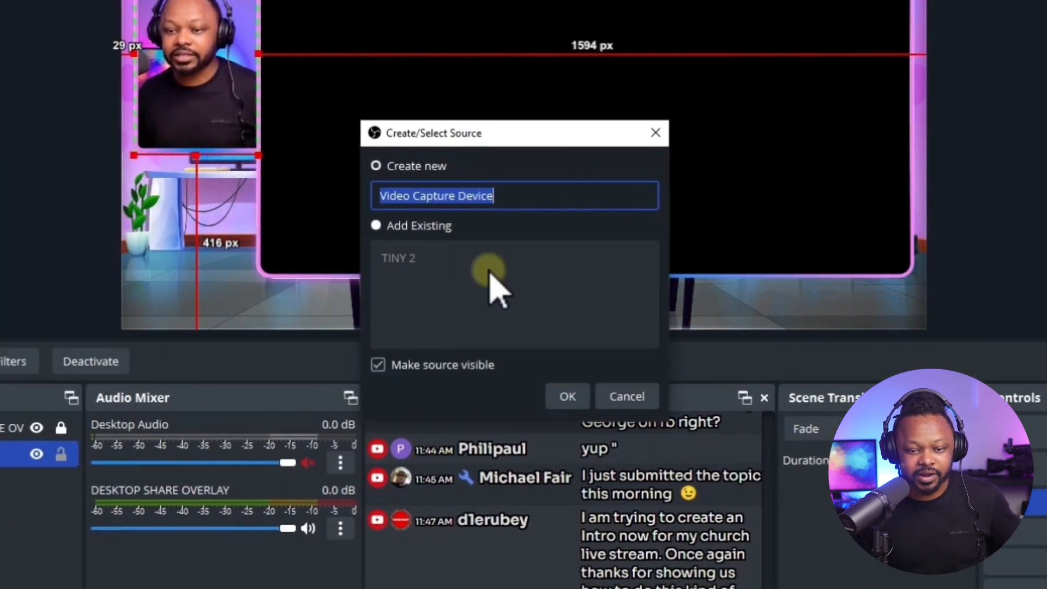
{"action": "left_click_drag", "start_coordinate": [502, 195], "coordinate": [363, 196]}
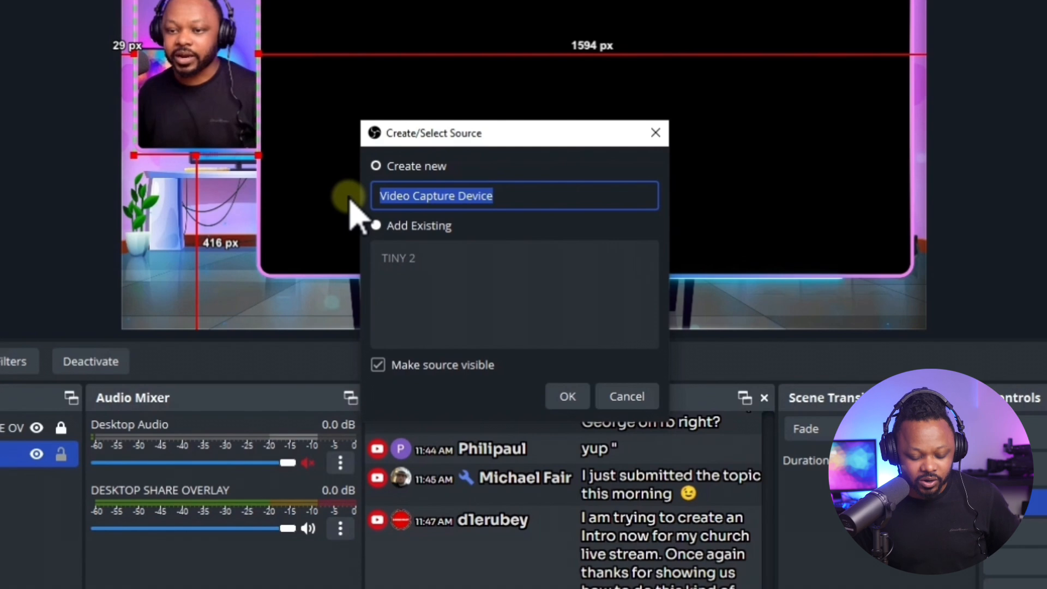
{"action": "type", "text": "TOPDOW"}
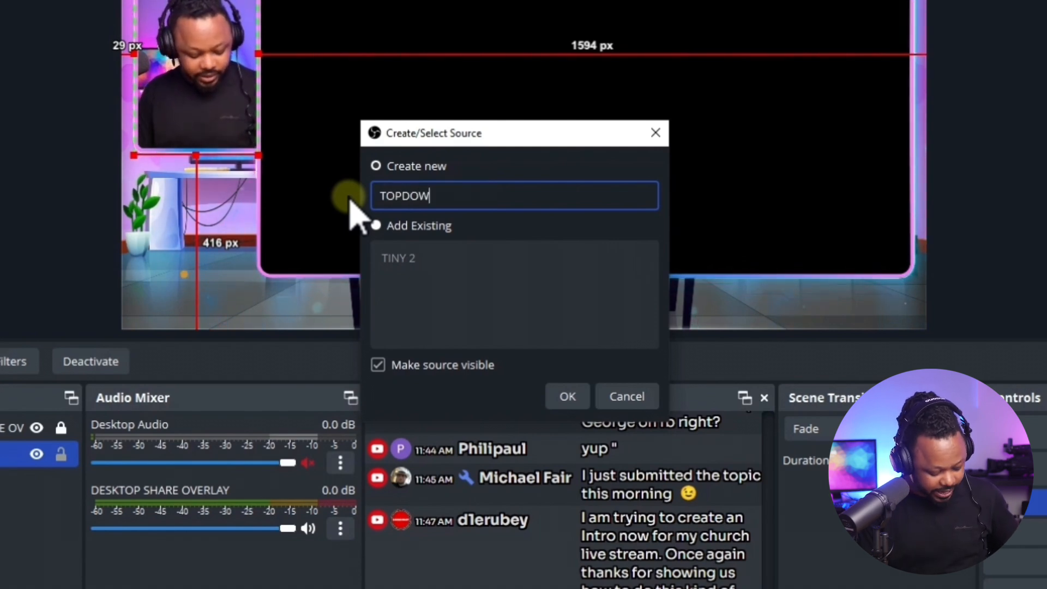
{"action": "type", "text": "N"}
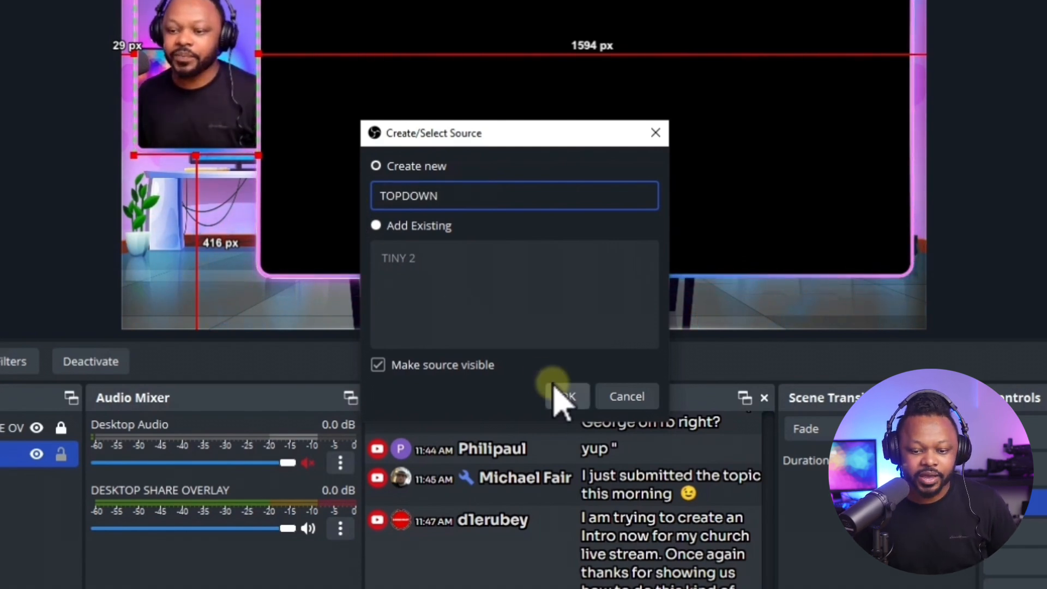
{"action": "left_click", "coordinate": [571, 398]}
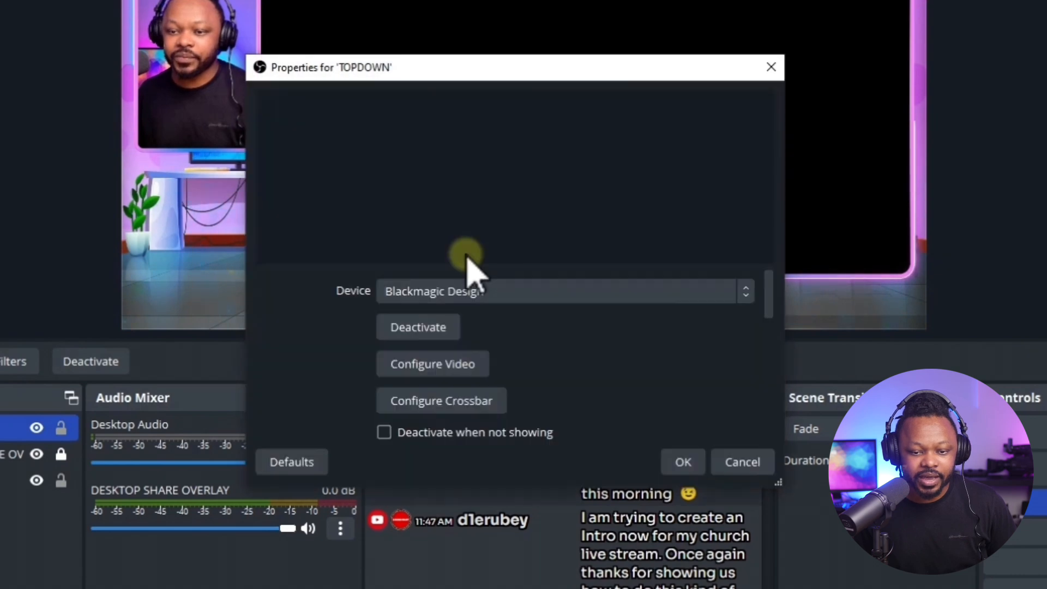
Set the TOPDOWN source's device to Streamlabs Desktop Virtual Webcam and accept its properties.
{"action": "left_click", "coordinate": [447, 297]}
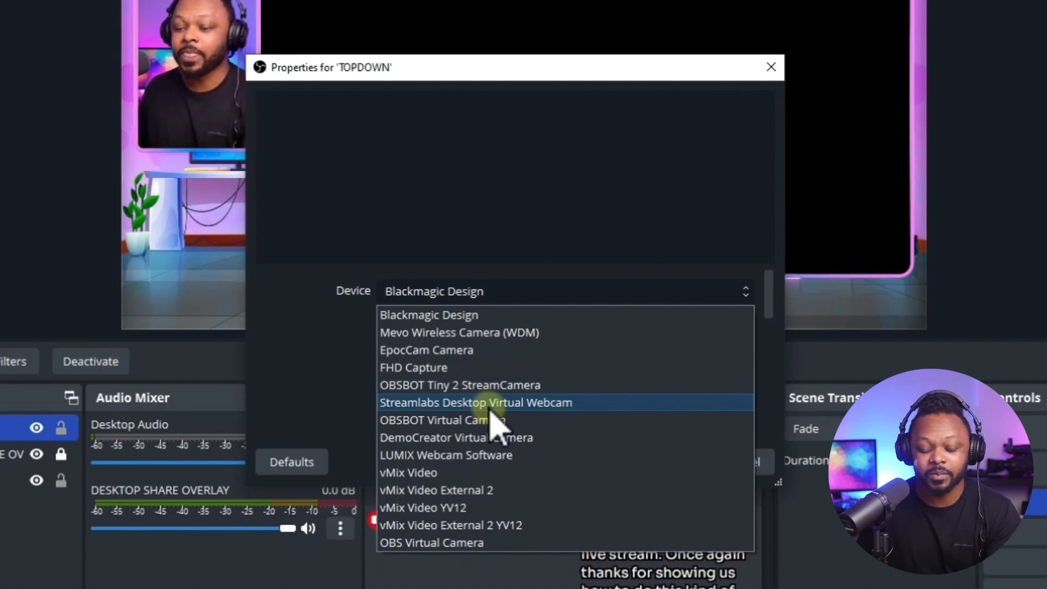
{"action": "left_click", "coordinate": [455, 403]}
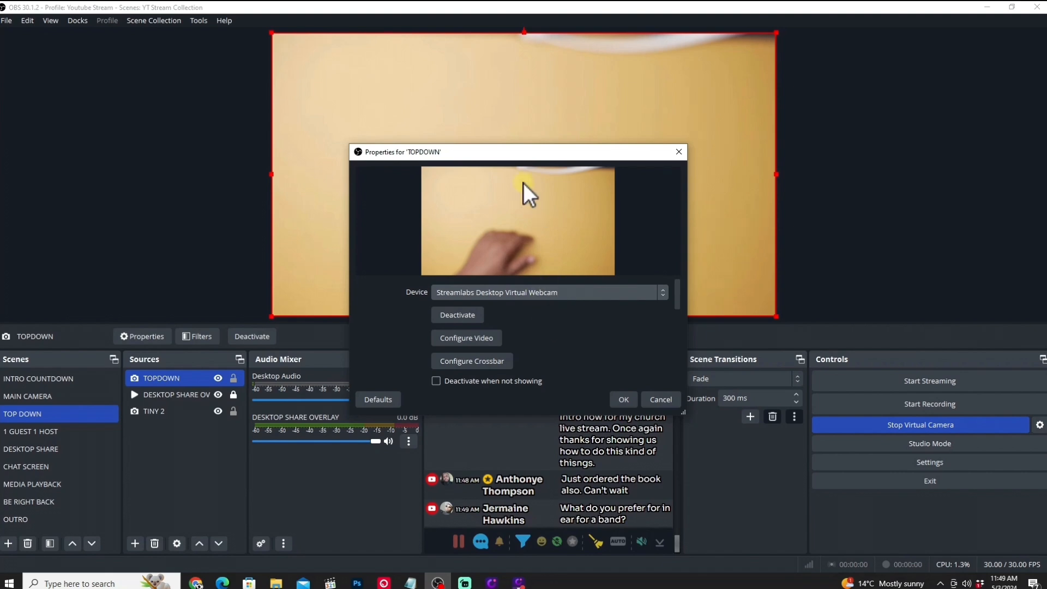
{"action": "left_click_drag", "start_coordinate": [543, 157], "coordinate": [484, 126]}
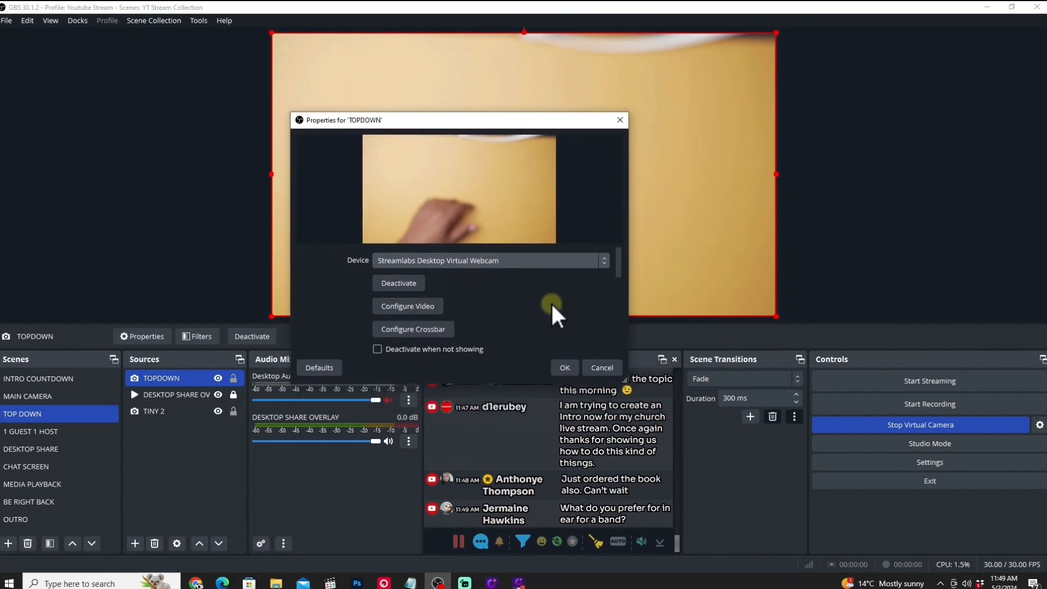
{"action": "left_click", "coordinate": [565, 368]}
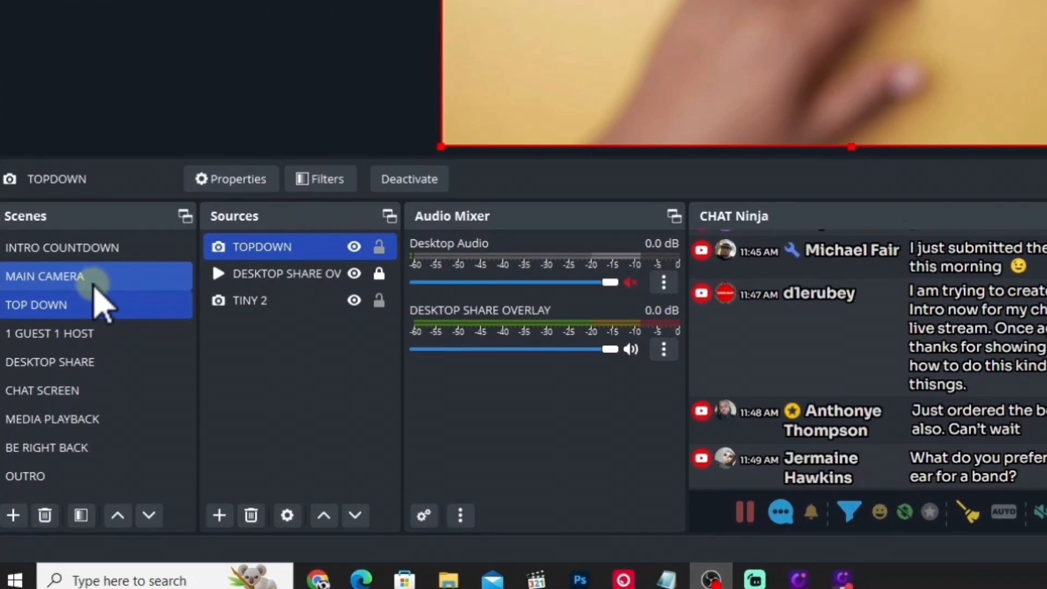
Copy the MAIN MIC source from the MAIN CAMERA scene and paste it into the TOP DOWN scene.
{"action": "left_click", "coordinate": [57, 396]}
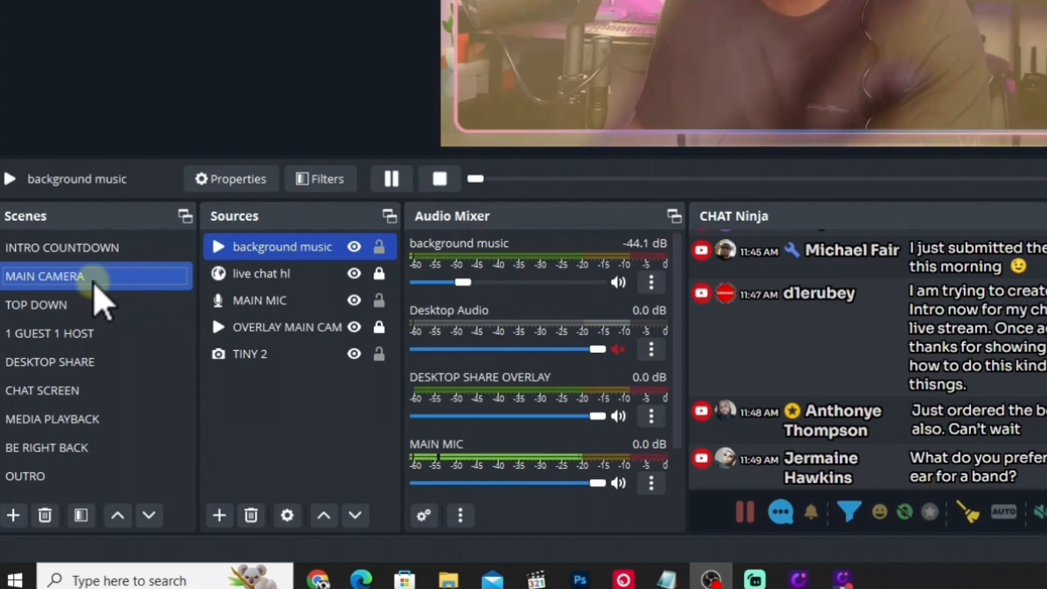
{"action": "left_click", "coordinate": [263, 299]}
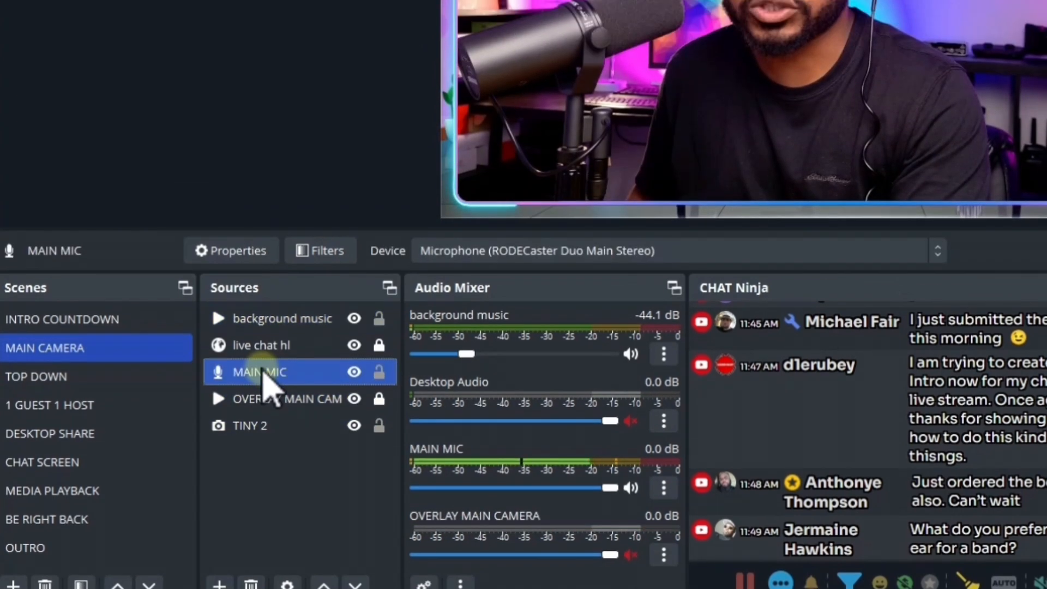
{"action": "right_click", "coordinate": [265, 376]}
{"action": "left_click", "coordinate": [320, 31]}
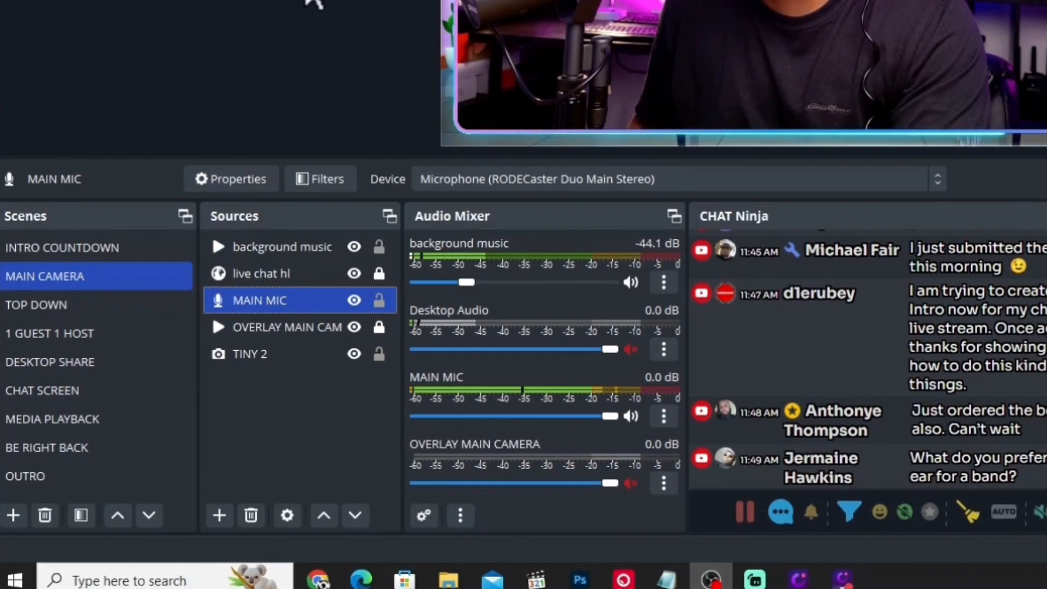
{"action": "left_click", "coordinate": [82, 304]}
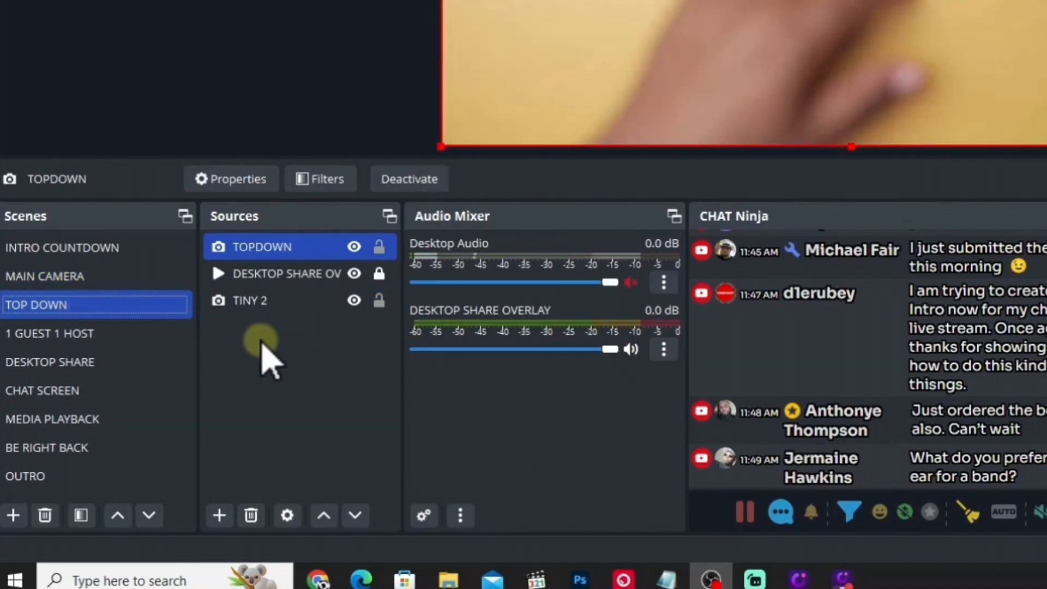
{"action": "right_click", "coordinate": [263, 344]}
{"action": "left_click", "coordinate": [303, 416]}
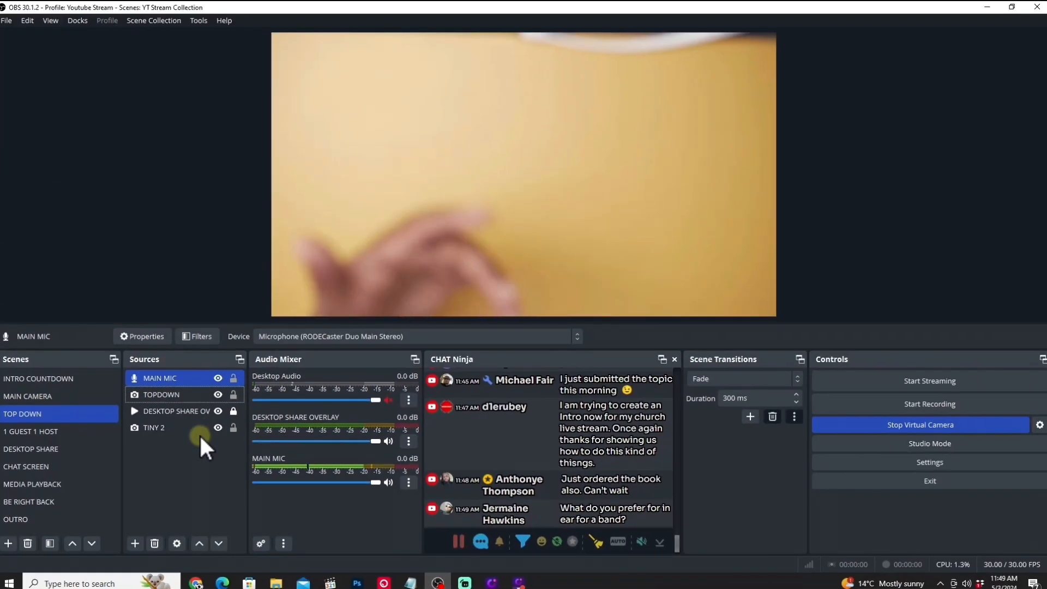
Order the DESKTOP SHARE OVERLAY source above the TOPDOWN camera in the TOP DOWN scene.
{"action": "left_click", "coordinate": [326, 341], "text": "ctrl"}
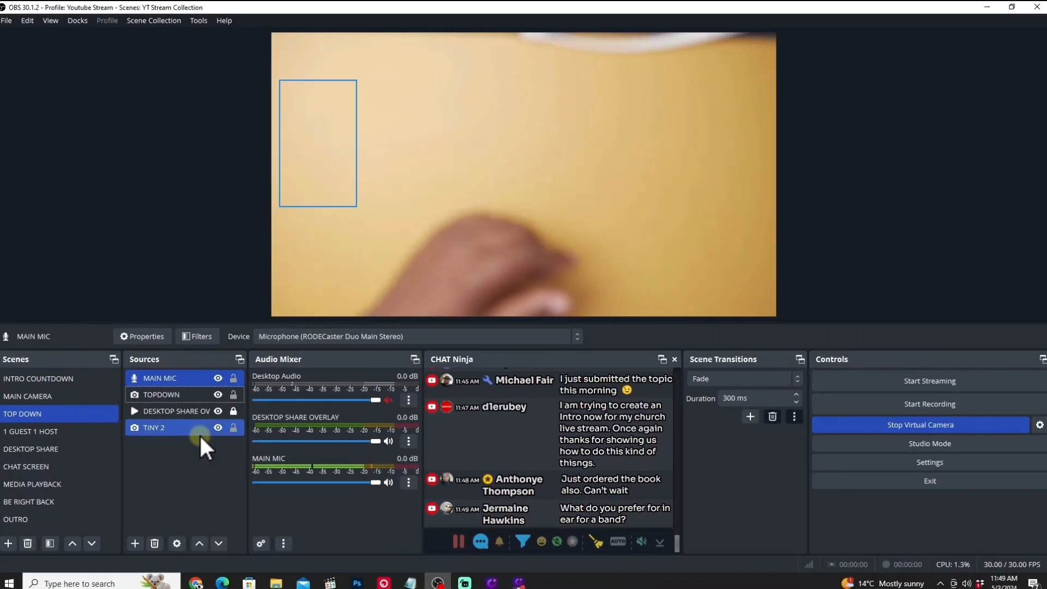
{"action": "left_click", "coordinate": [199, 432], "text": "ctrl"}
{"action": "left_click", "coordinate": [177, 394], "text": "ctrl"}
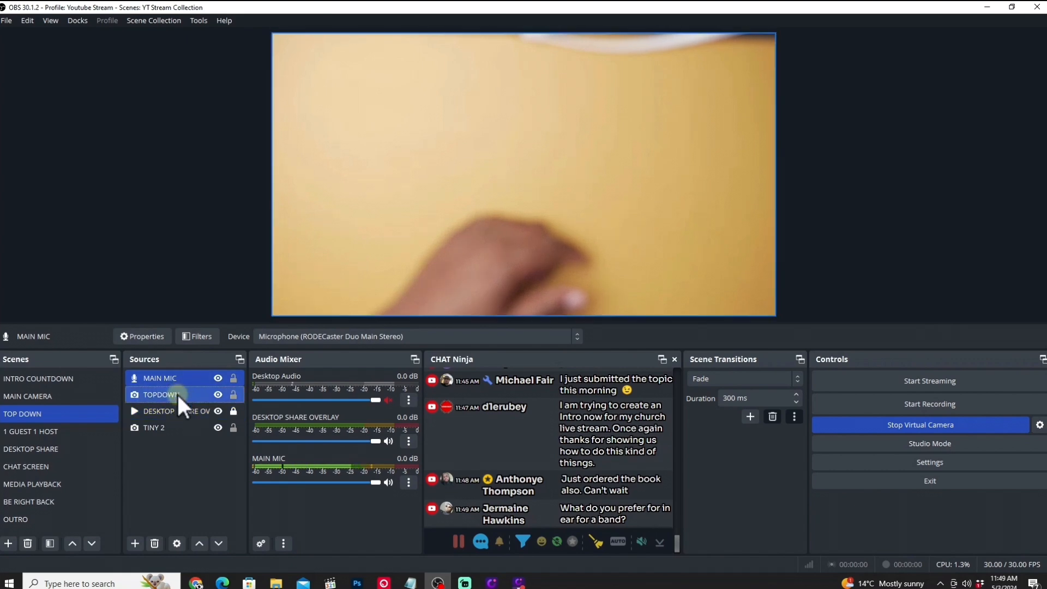
{"action": "left_click", "coordinate": [176, 395], "text": "ctrl"}
{"action": "left_click", "coordinate": [175, 411], "text": "ctrl"}
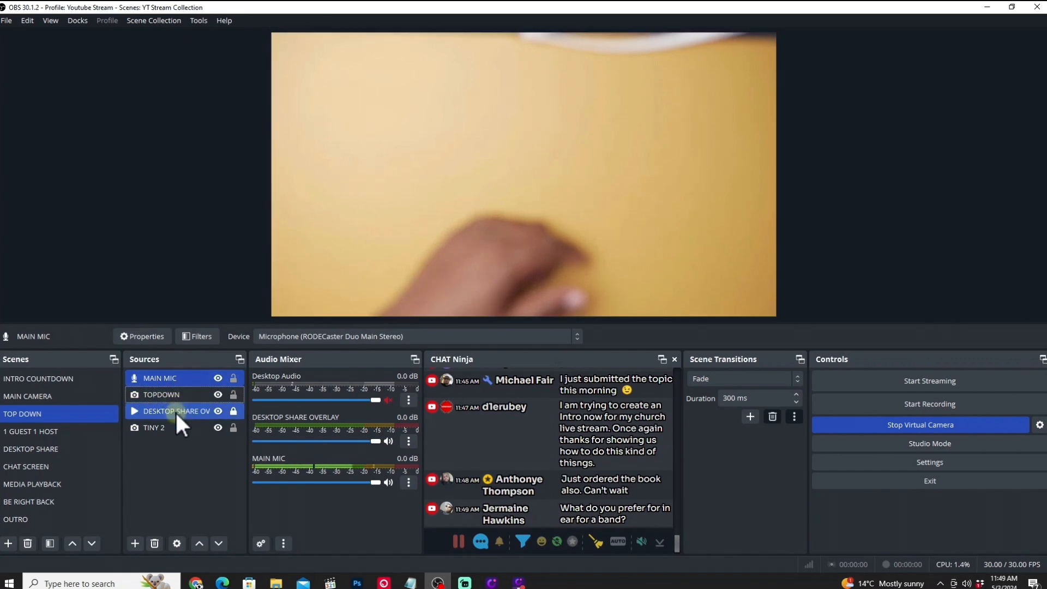
{"action": "mouse_move", "coordinate": [175, 411]}
{"action": "left_mouse_down"}
{"action": "mouse_move", "coordinate": [176, 377]}
{"action": "mouse_move", "coordinate": [176, 394]}
{"action": "left_mouse_up"}
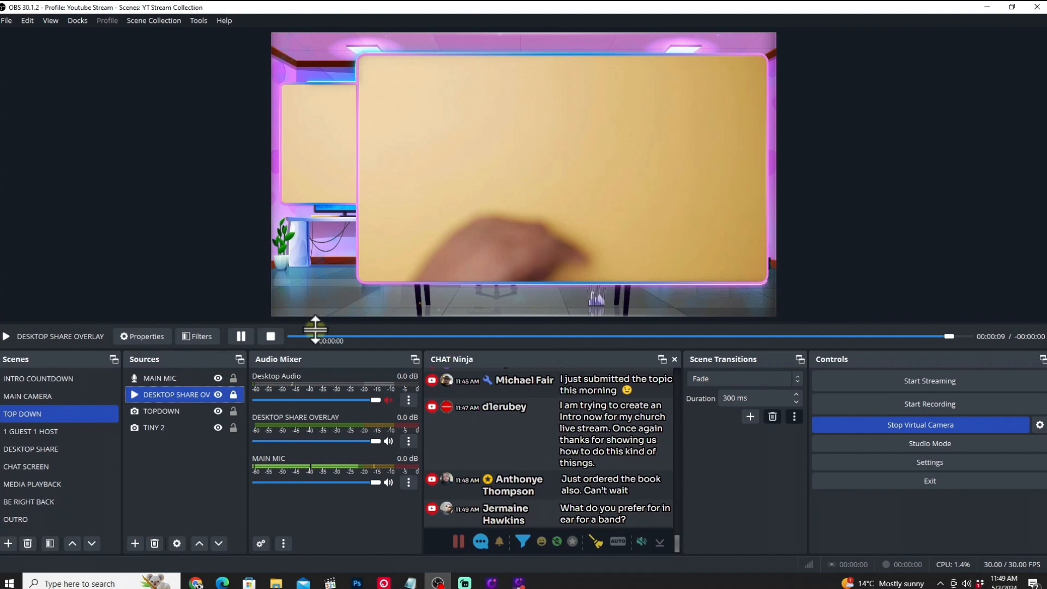
Shrink and position the TOPDOWN camera to fill the overlay's large frame, and crop its outer side just beyond the frame's edge.
{"action": "left_click", "coordinate": [178, 410]}
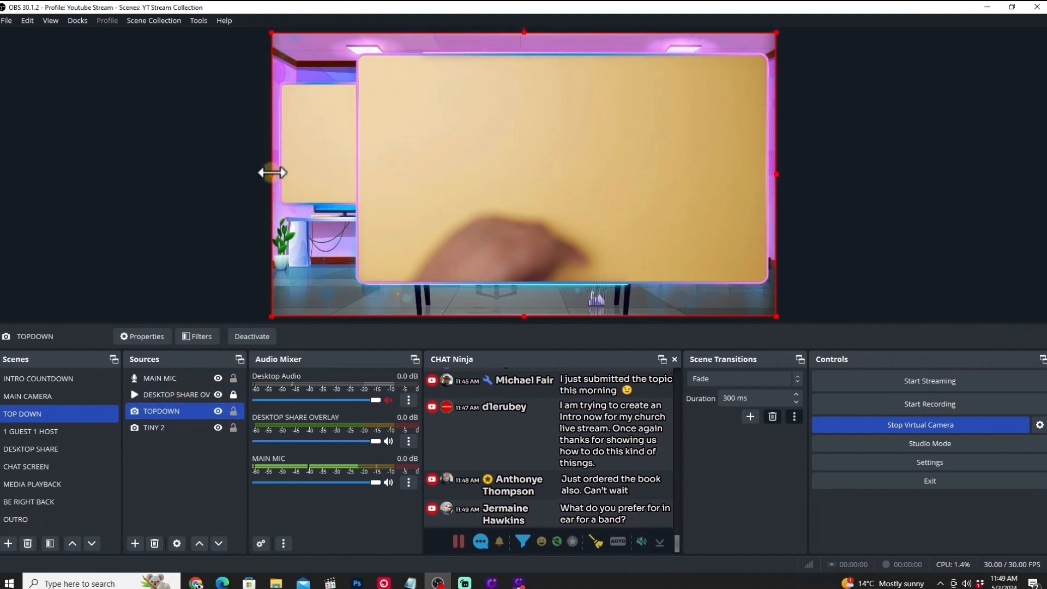
{"action": "left_click_drag", "start_coordinate": [272, 172], "coordinate": [378, 171]}
{"action": "left_click_drag", "start_coordinate": [660, 153], "coordinate": [655, 163]}
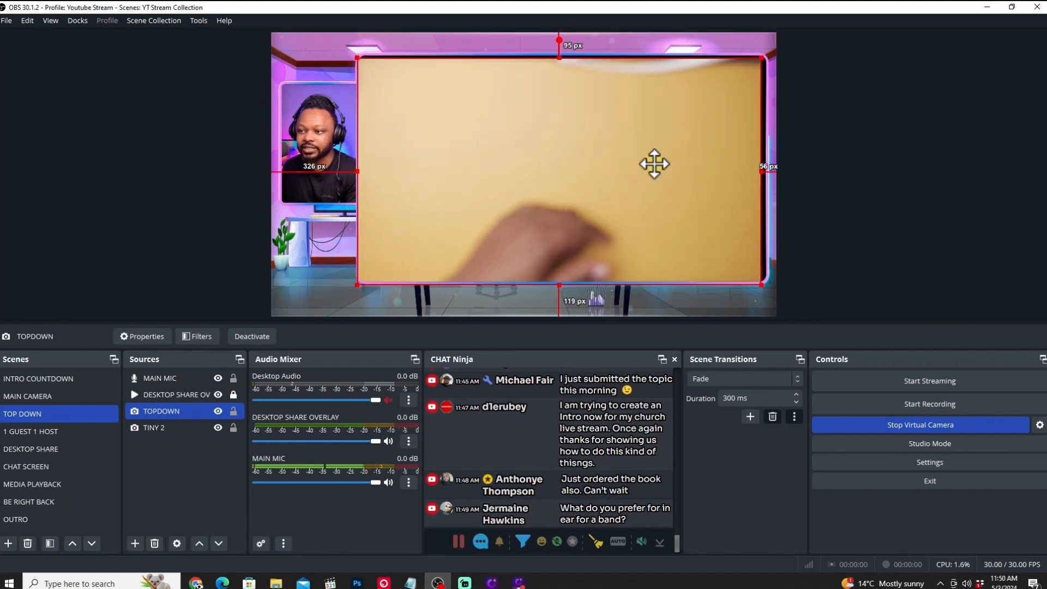
{"action": "left_click_drag", "start_coordinate": [762, 171], "coordinate": [771, 168]}
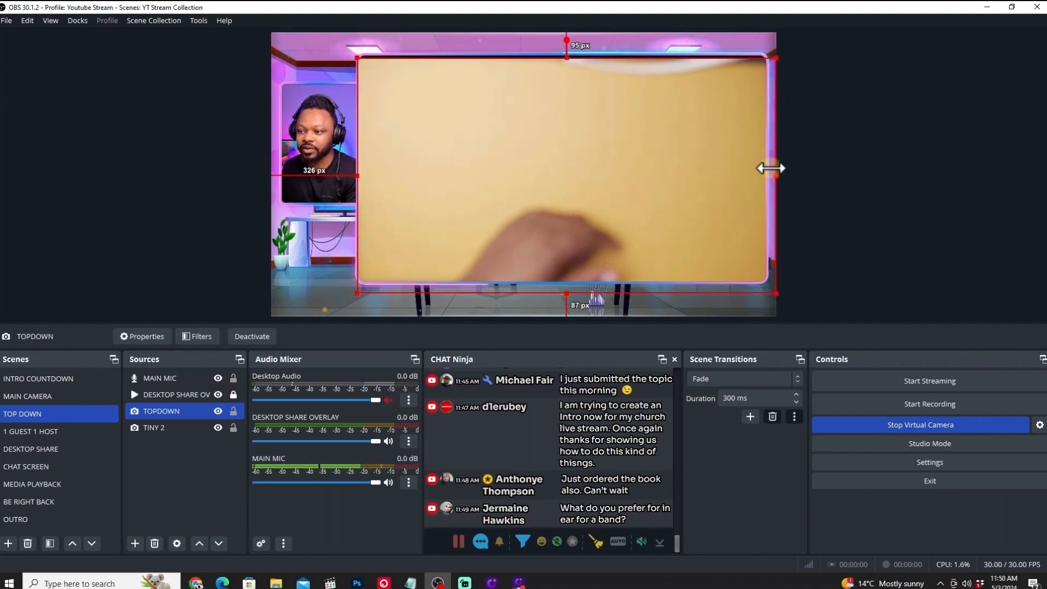
{"action": "left_click_drag", "start_coordinate": [567, 55], "coordinate": [565, 49]}
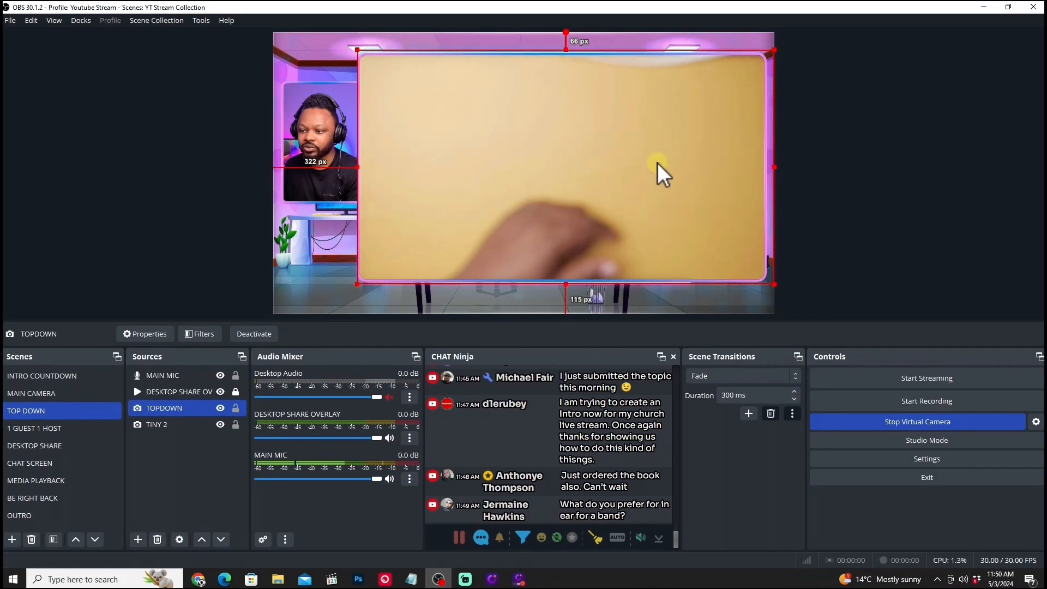
{"action": "left_click_drag", "start_coordinate": [657, 163], "coordinate": [658, 165]}
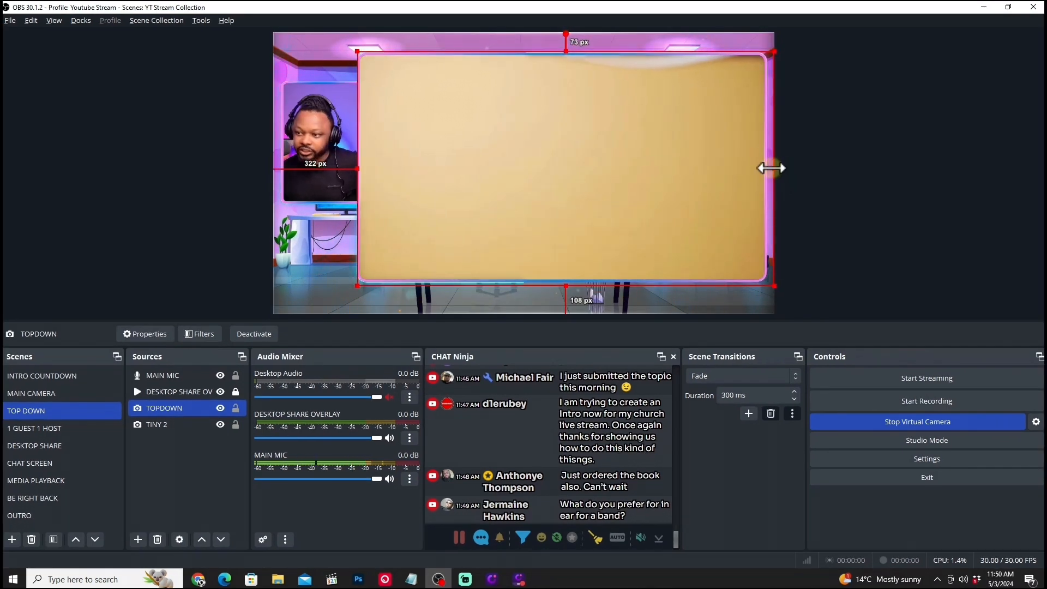
{"action": "left_click_drag", "start_coordinate": [771, 169], "coordinate": [771, 169]}
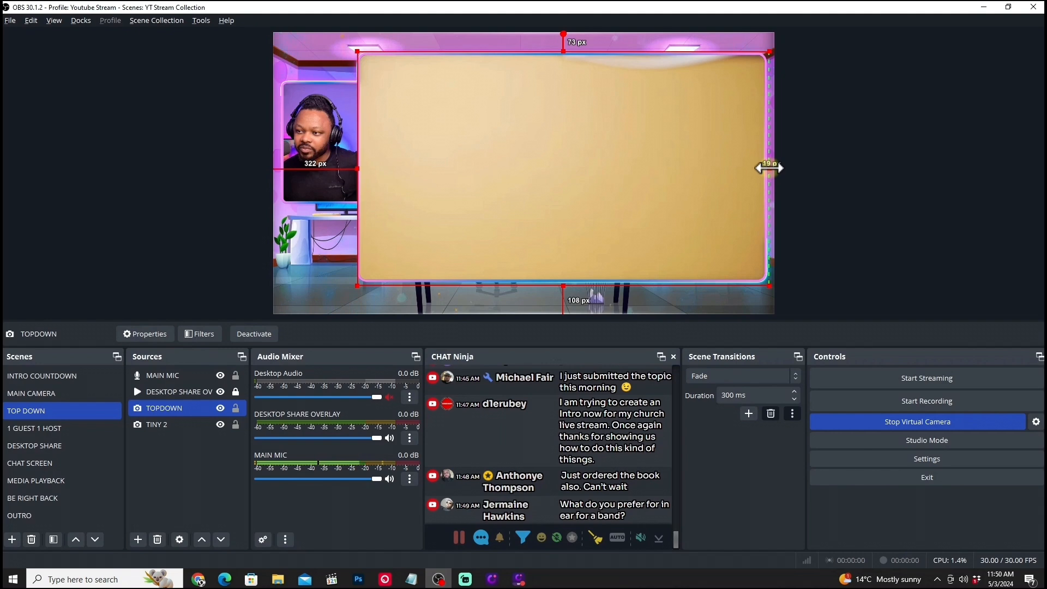
Order the TINY 2 camera above the TOPDOWN camera, then clear the selection.
{"action": "left_click", "coordinate": [170, 405]}
{"action": "left_click_drag", "start_coordinate": [173, 423], "coordinate": [179, 399]}
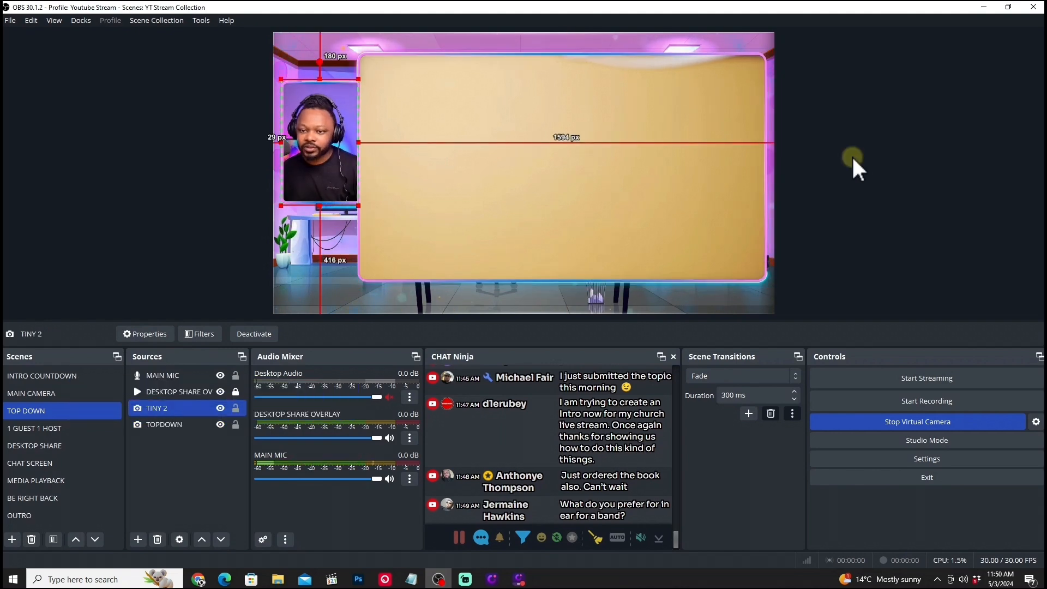
{"action": "left_click", "coordinate": [852, 155]}
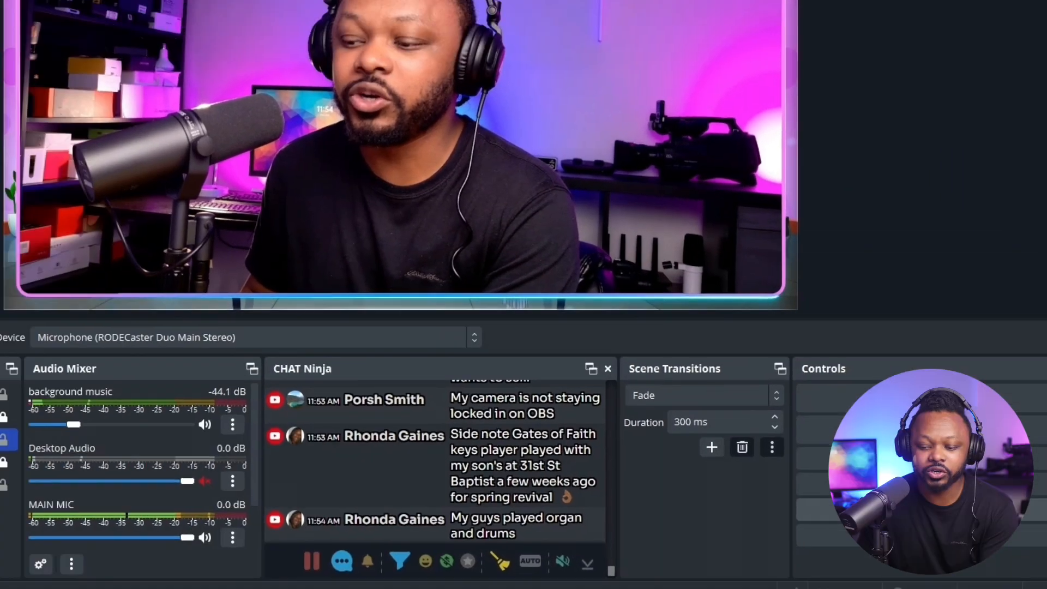
Set the streaming service to YouTube - RTMPS in the stream settings.
{"action": "left_click", "coordinate": [815, 460]}
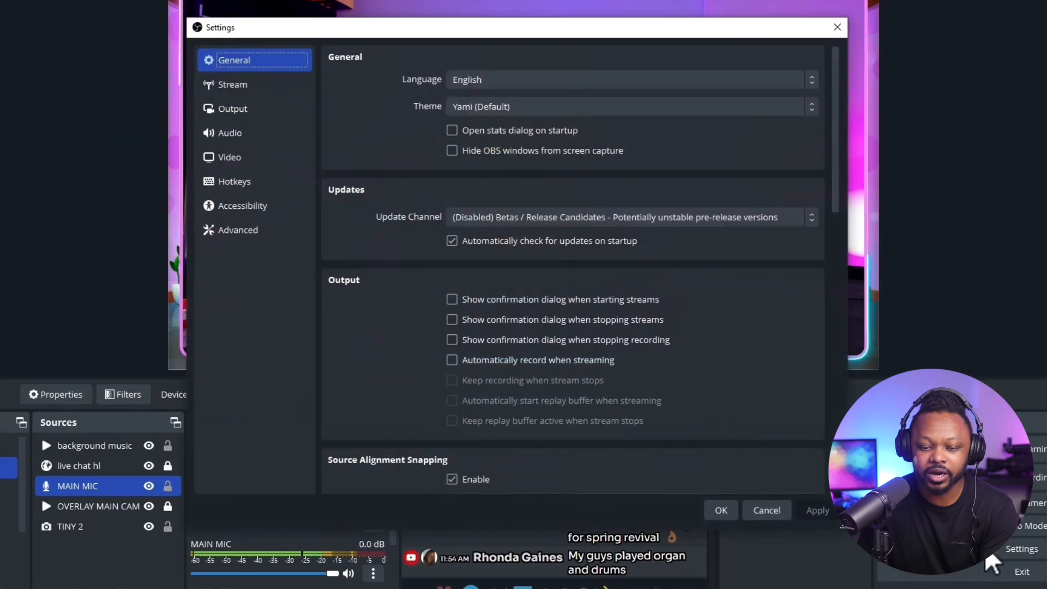
{"action": "left_click", "coordinate": [247, 85]}
{"action": "left_click", "coordinate": [507, 57]}
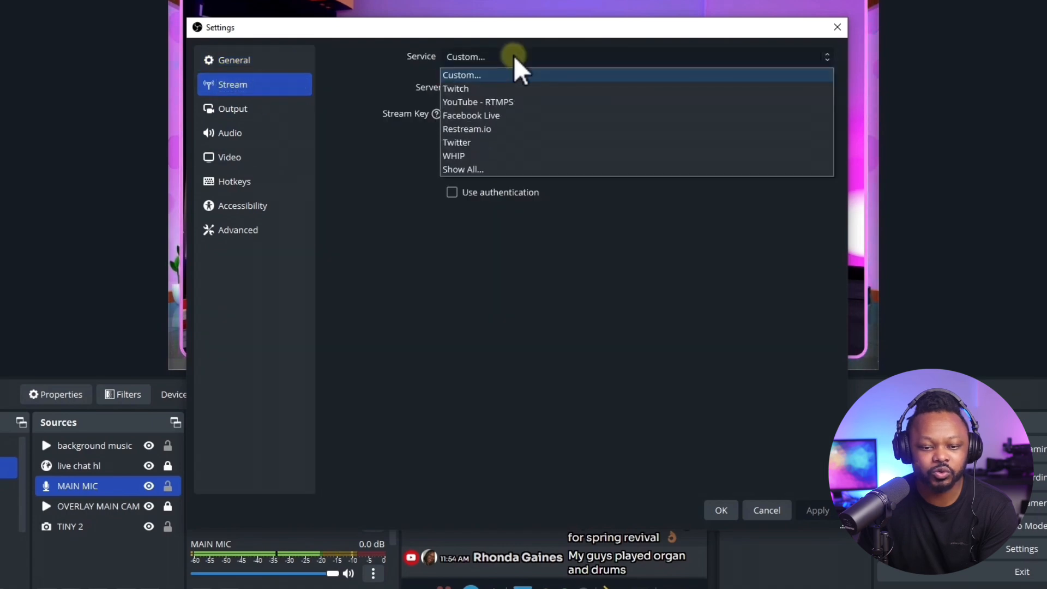
{"action": "left_click", "coordinate": [497, 103]}
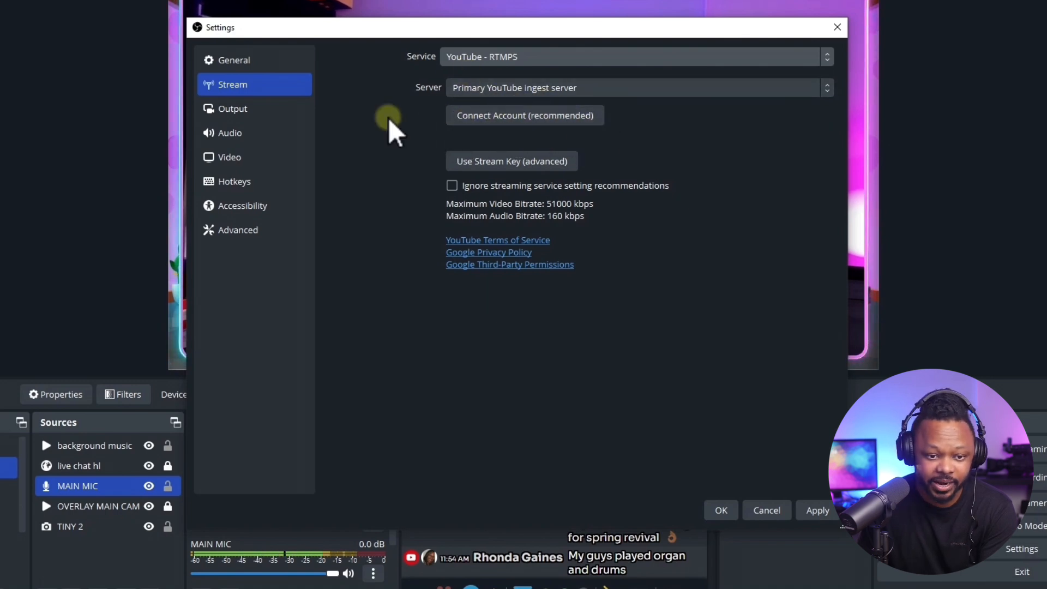
Switch the output mode to Advanced and set the streaming video encoder to NVIDIA NVENC H.264.
{"action": "left_click", "coordinate": [280, 116]}
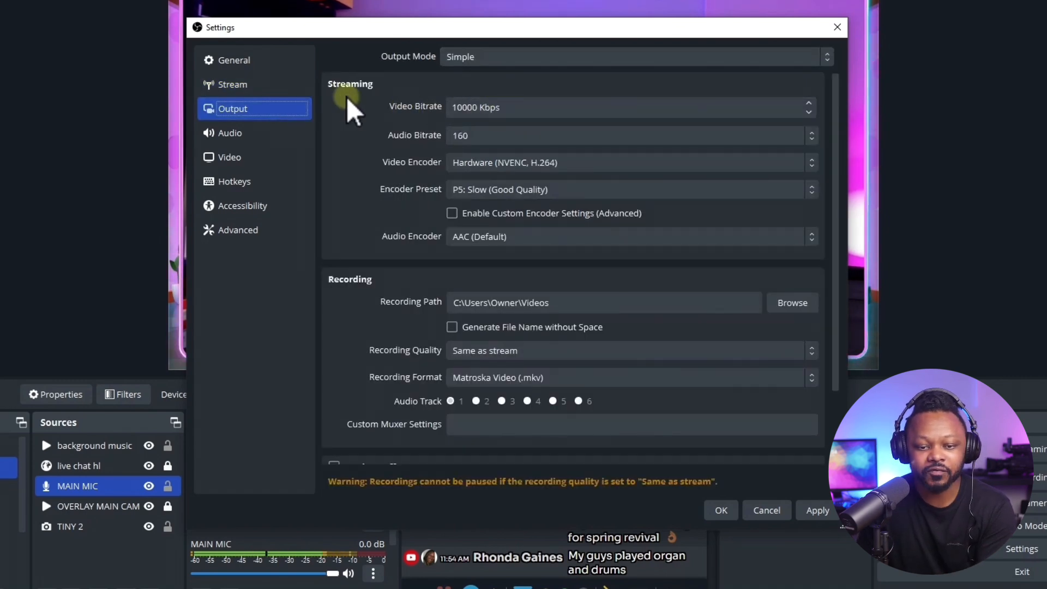
{"action": "left_click", "coordinate": [446, 57]}
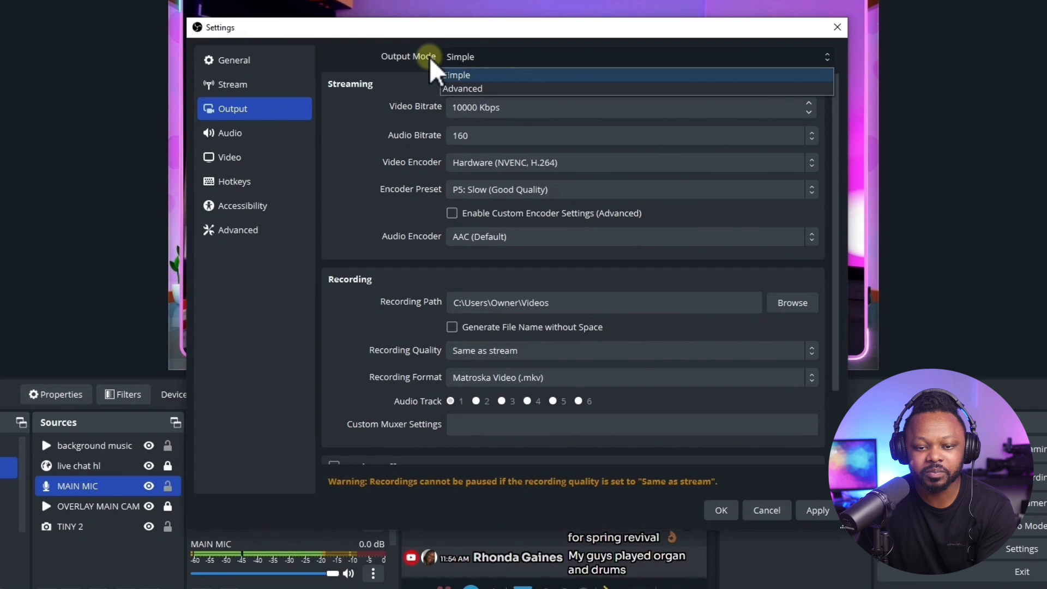
{"action": "left_click", "coordinate": [454, 85]}
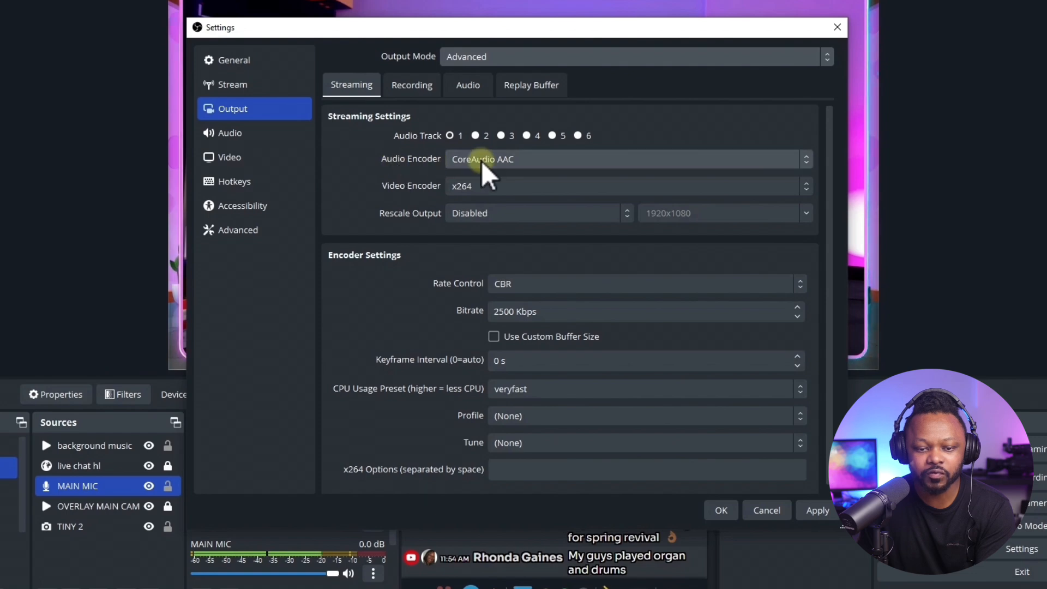
{"action": "left_click", "coordinate": [476, 187]}
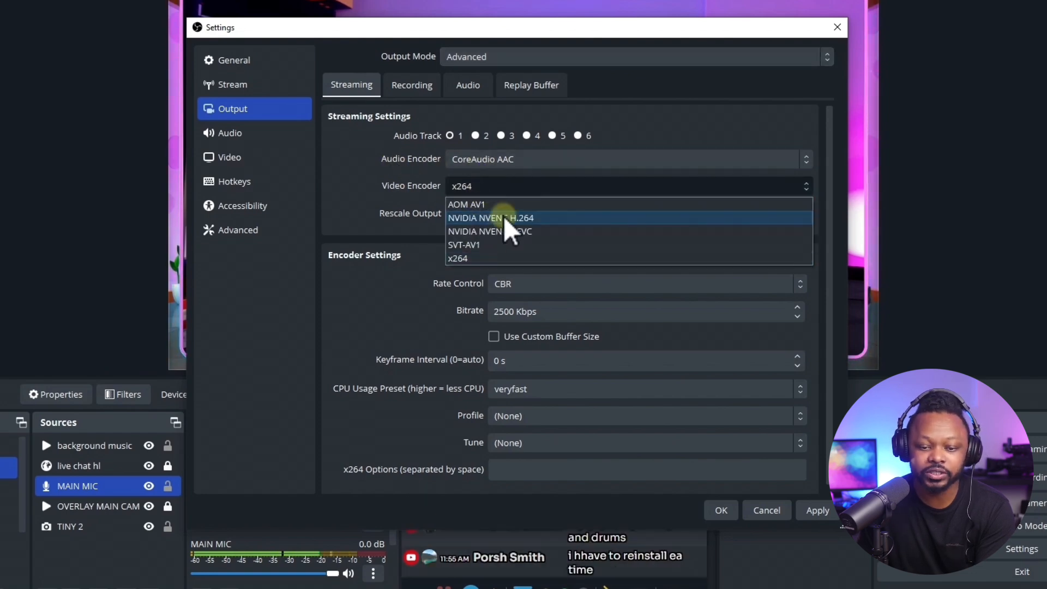
{"action": "left_click", "coordinate": [543, 219]}
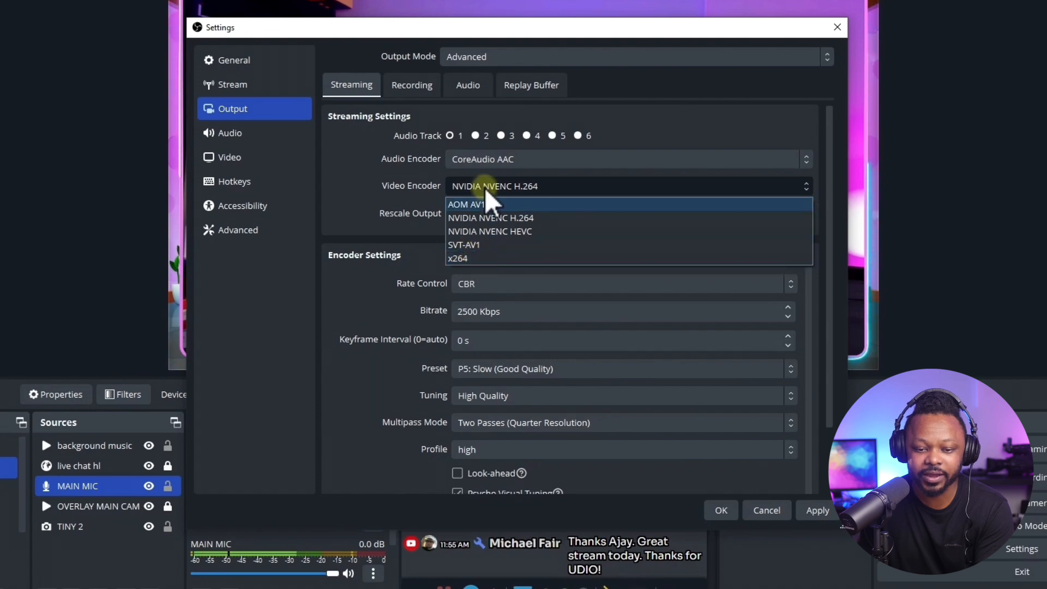
Keep NVIDIA NVENC H.264 as the video encoder and select the bitrate value for editing.
{"action": "left_click", "coordinate": [460, 188]}
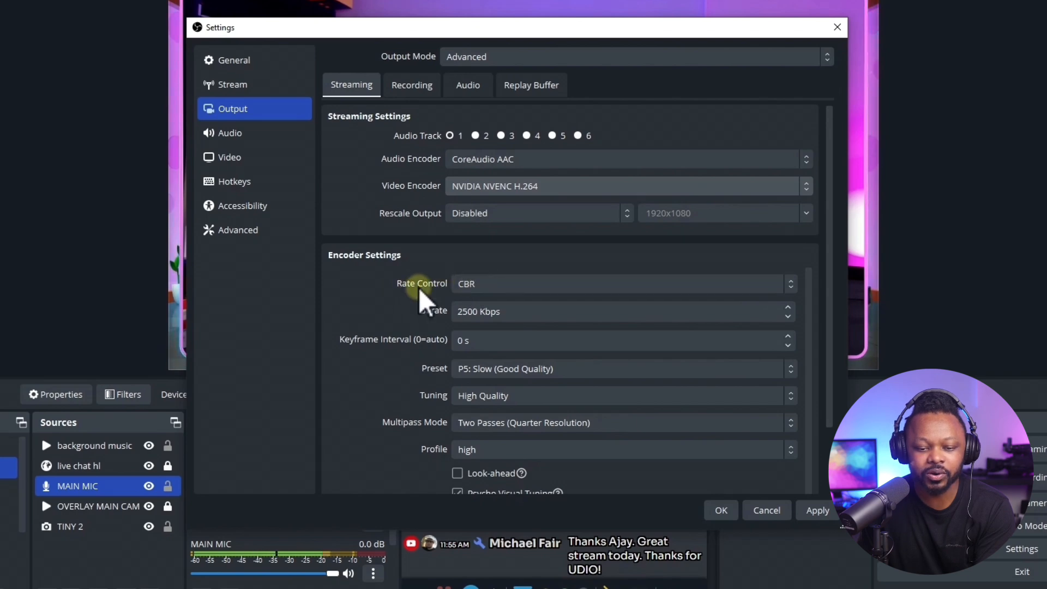
{"action": "left_click", "coordinate": [457, 317]}
{"action": "double_click", "coordinate": [458, 315]}
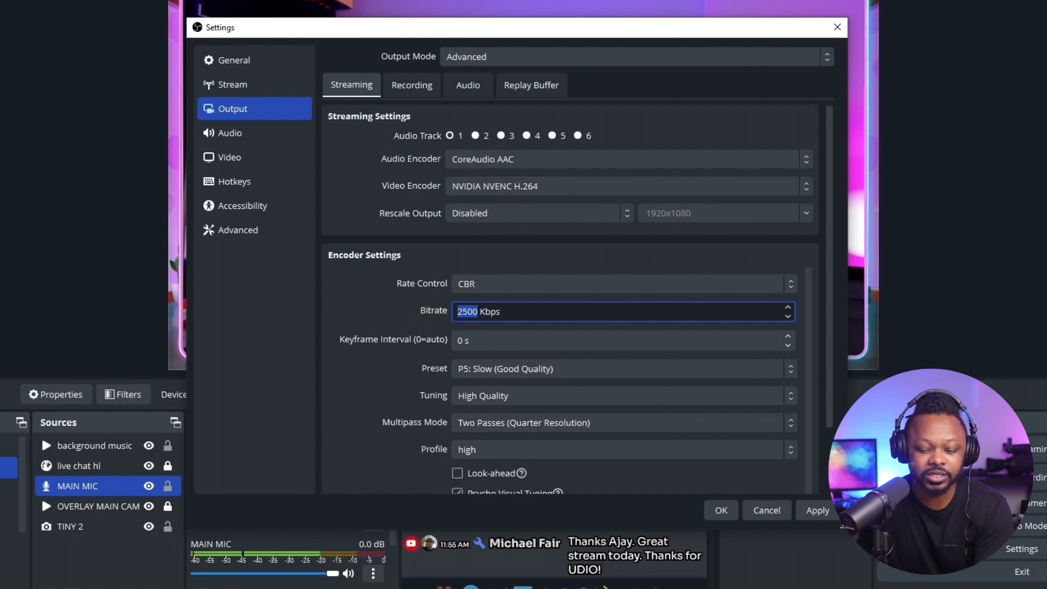
Switch to Chrome, search Google for "internet speed test" in a new tab, run the test and examine the upload speed.
{"action": "left_click", "coordinate": [199, 579]}
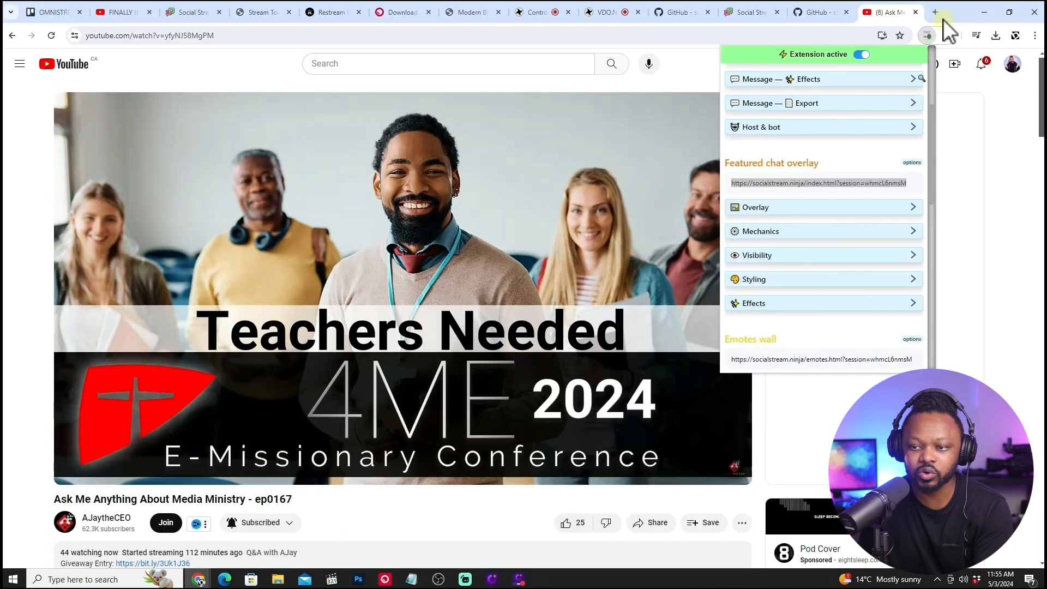
{"action": "key", "text": "ctrl+t"}
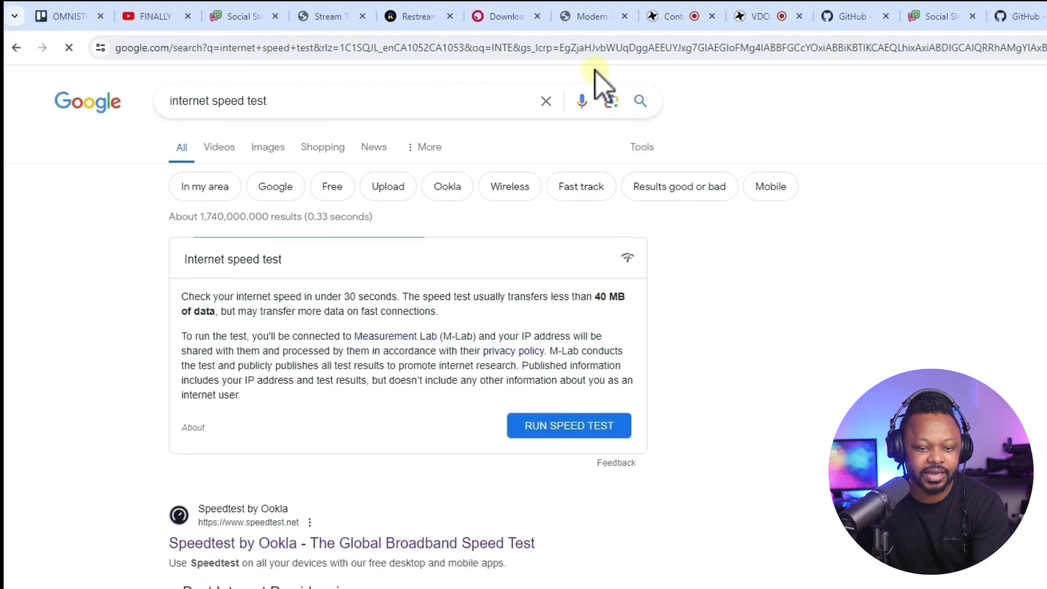
{"action": "left_click", "coordinate": [567, 427]}
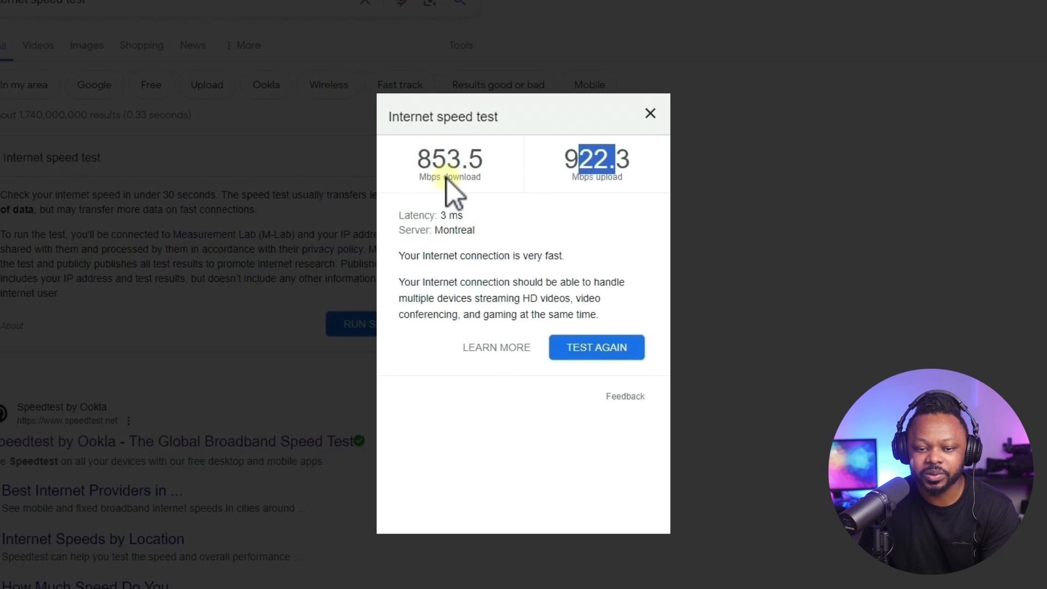
{"action": "double_click", "coordinate": [427, 160]}
{"action": "left_click", "coordinate": [566, 163]}
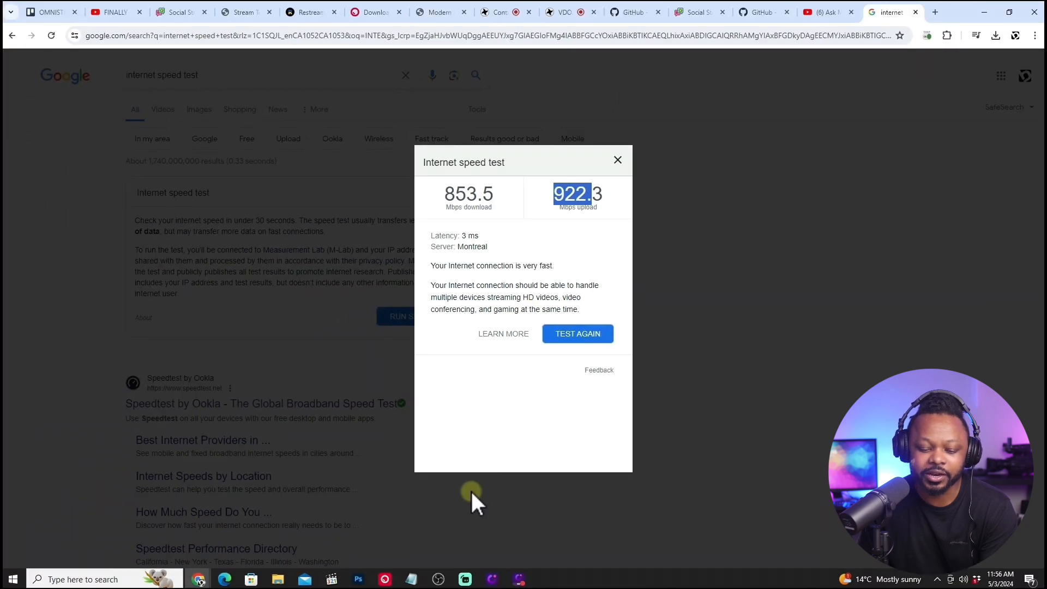
Switch back to OBS and set the streaming encoder's bitrate to 10000 Kbps.
{"action": "left_click", "coordinate": [440, 579]}
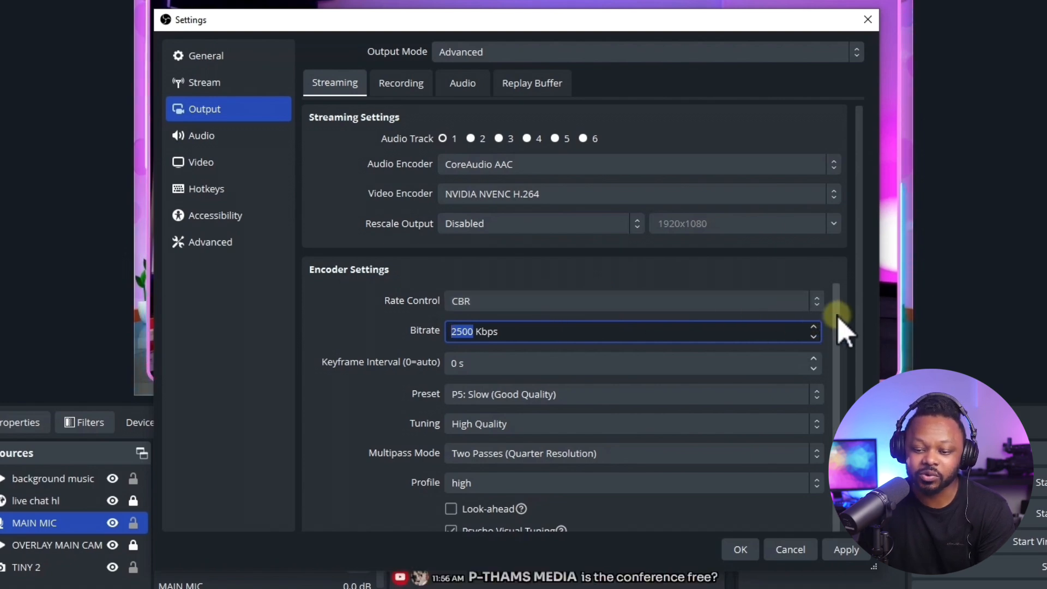
{"action": "scroll", "coordinate": [835, 327], "scroll_direction": "down", "scroll_amount": 1}
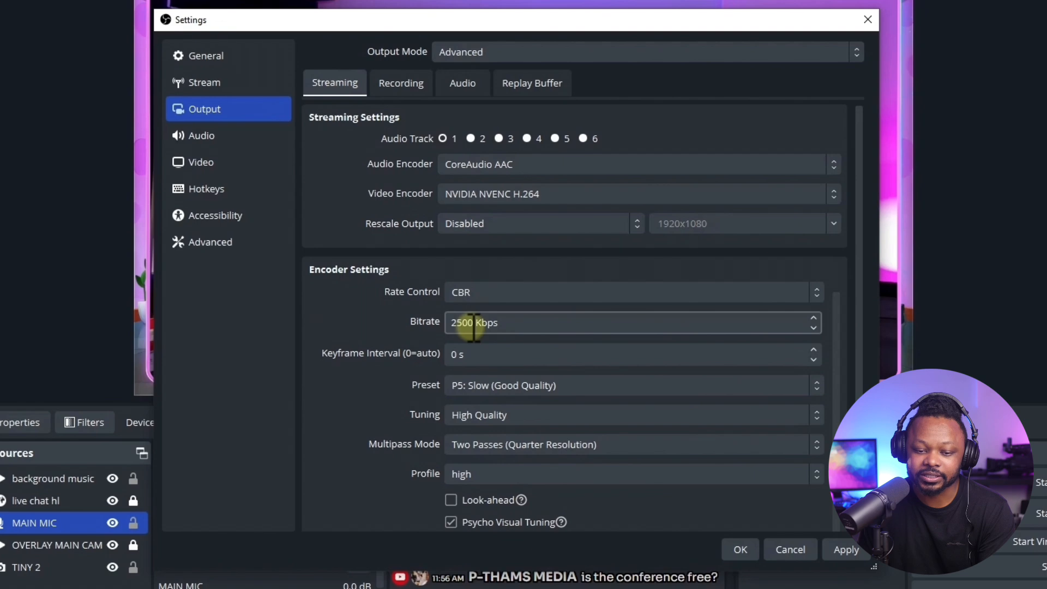
{"action": "double_click", "coordinate": [473, 323]}
{"action": "type", "text": "10"}
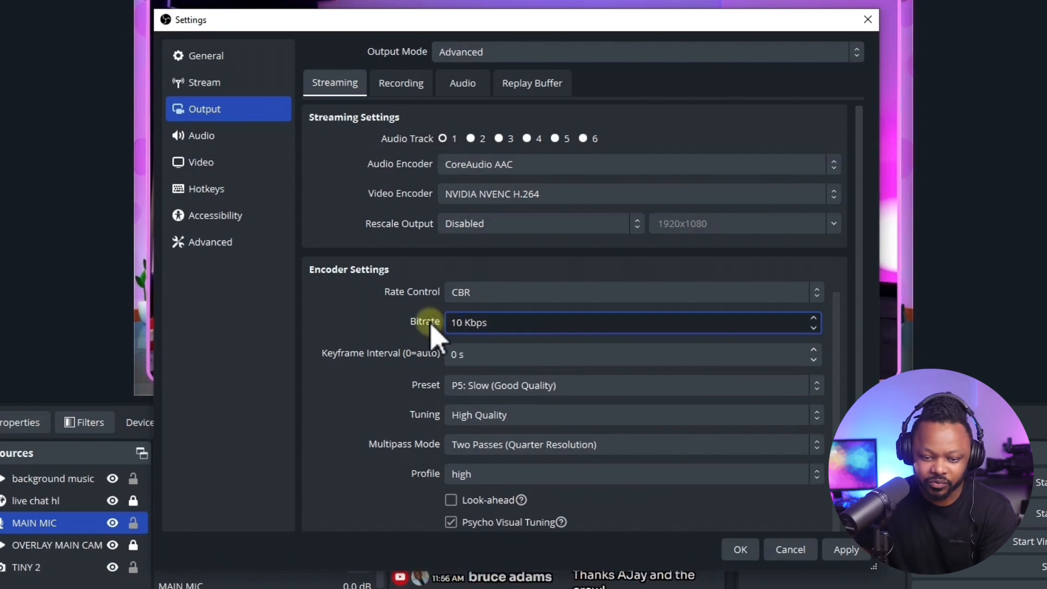
{"action": "type", "text": "000"}
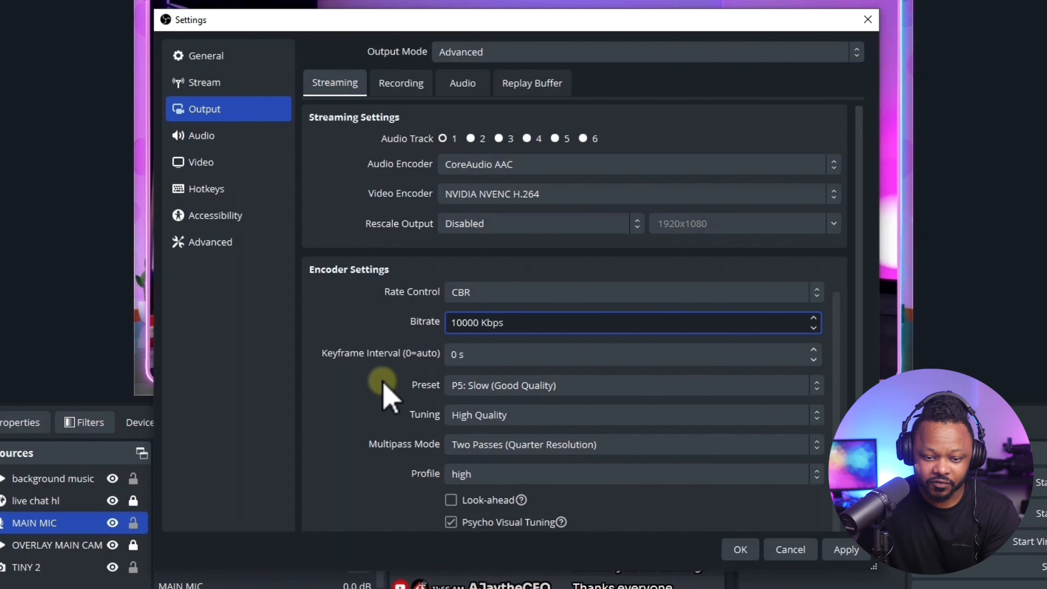
Set the streaming encoder's keyframe interval to 2 s and apply the output settings.
{"action": "double_click", "coordinate": [457, 355]}
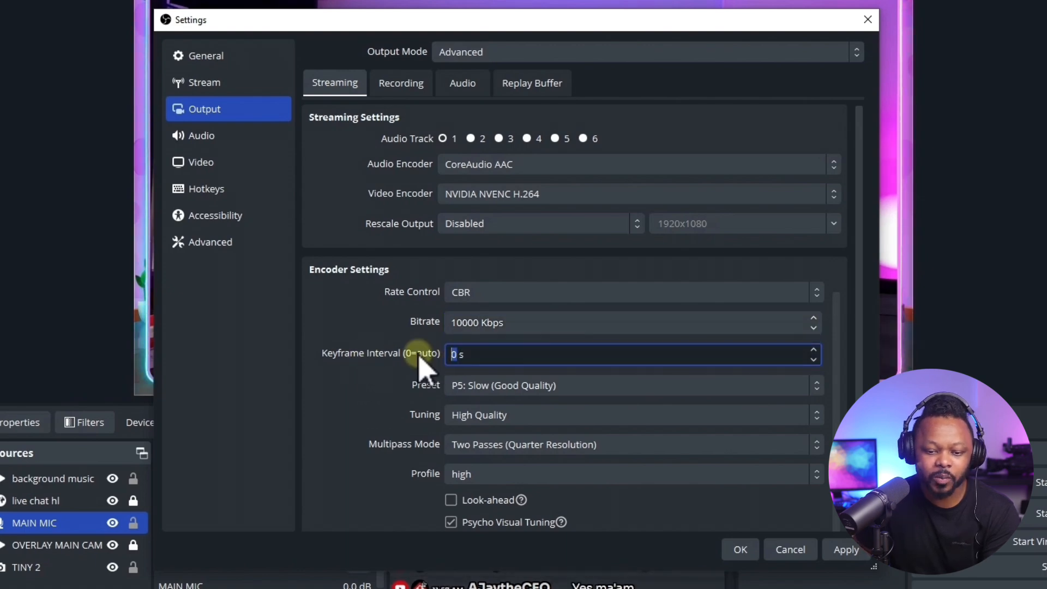
{"action": "type", "text": "2"}
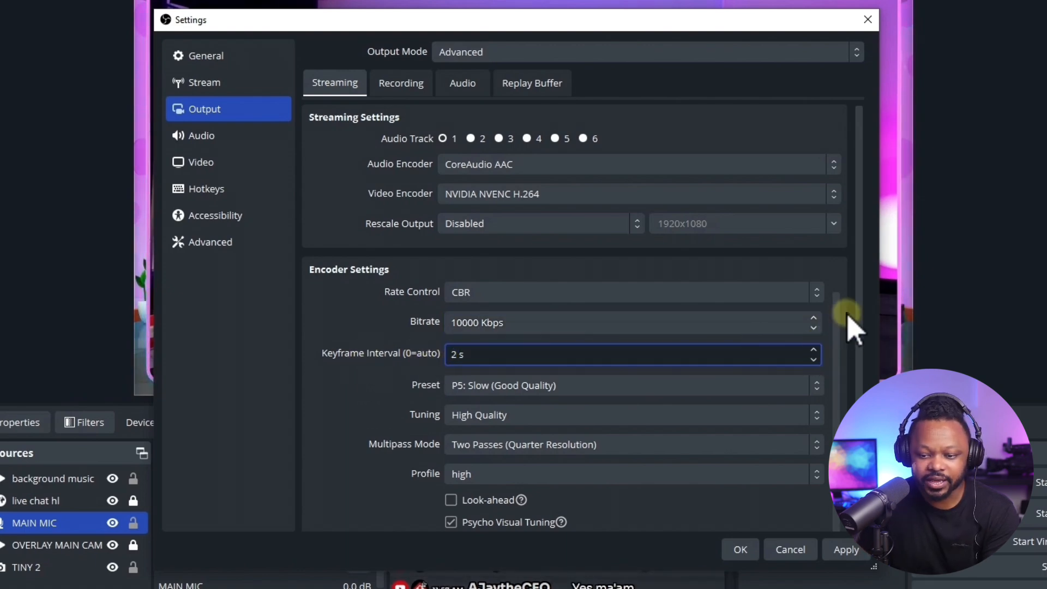
{"action": "left_click_drag", "start_coordinate": [860, 304], "coordinate": [867, 344]}
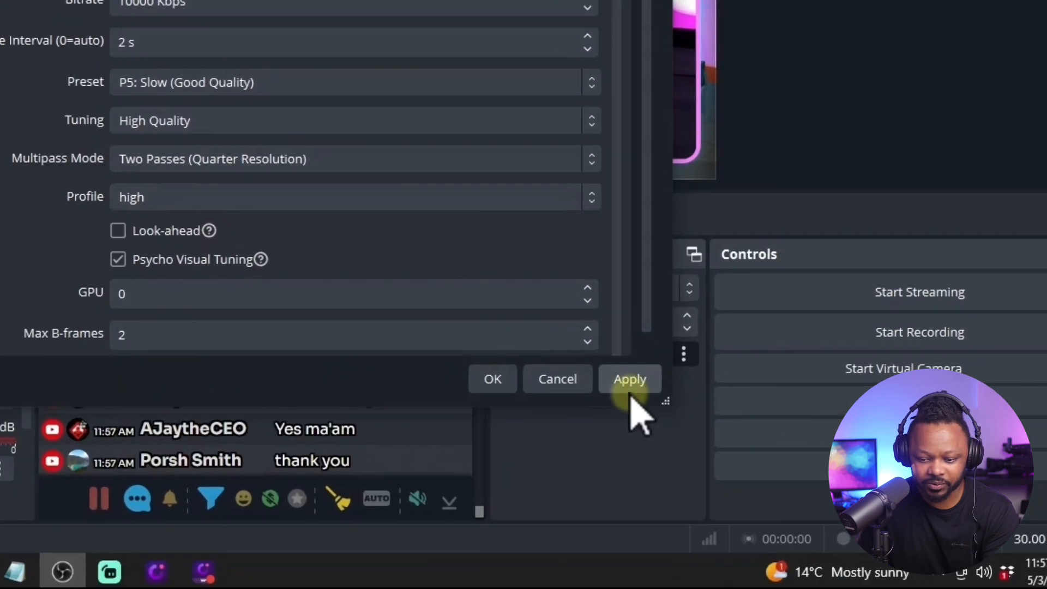
{"action": "left_click", "coordinate": [630, 388]}
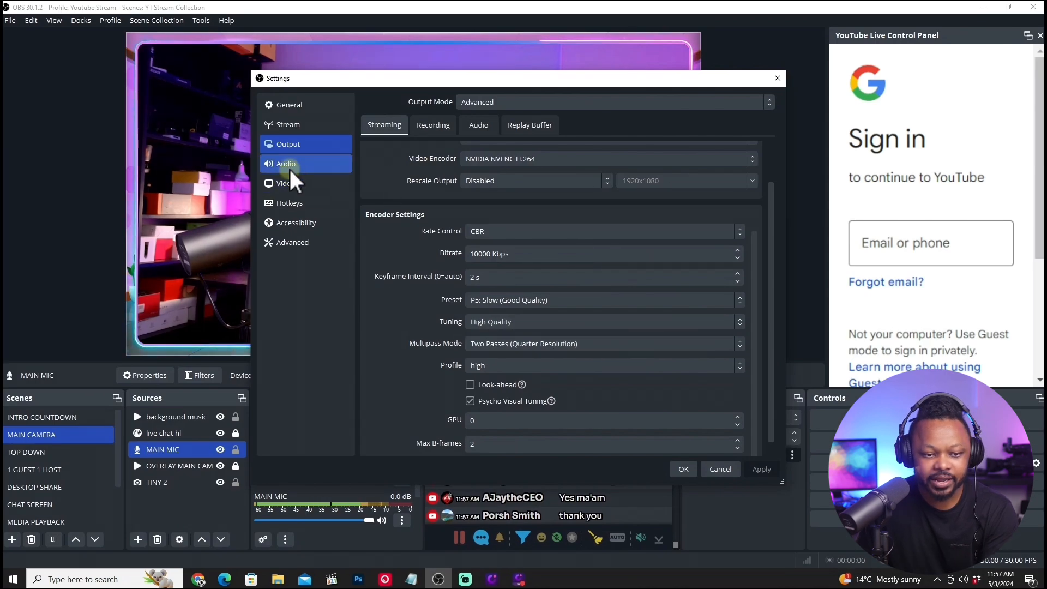
Set the output (scaled) resolution to 1920x1080 in the video settings and keep the common FPS value at 30.
{"action": "left_click", "coordinate": [289, 183]}
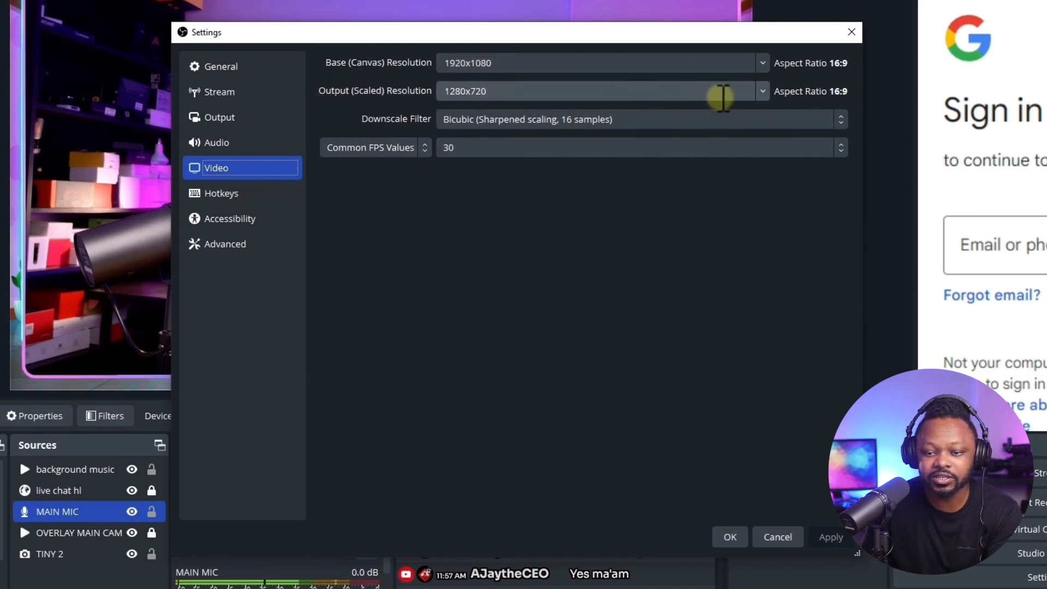
{"action": "left_click", "coordinate": [763, 92]}
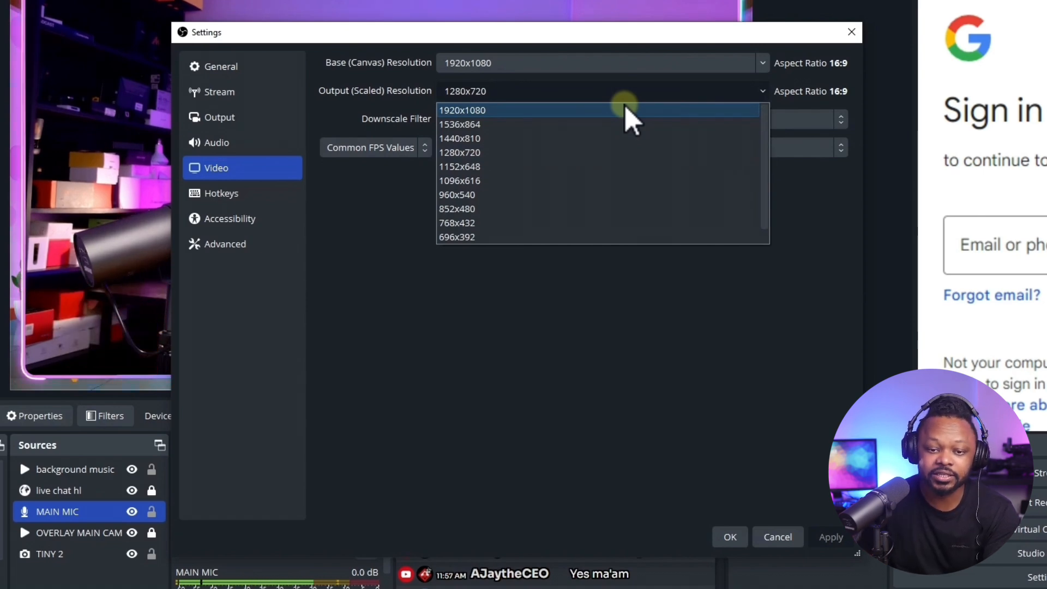
{"action": "left_click", "coordinate": [475, 111]}
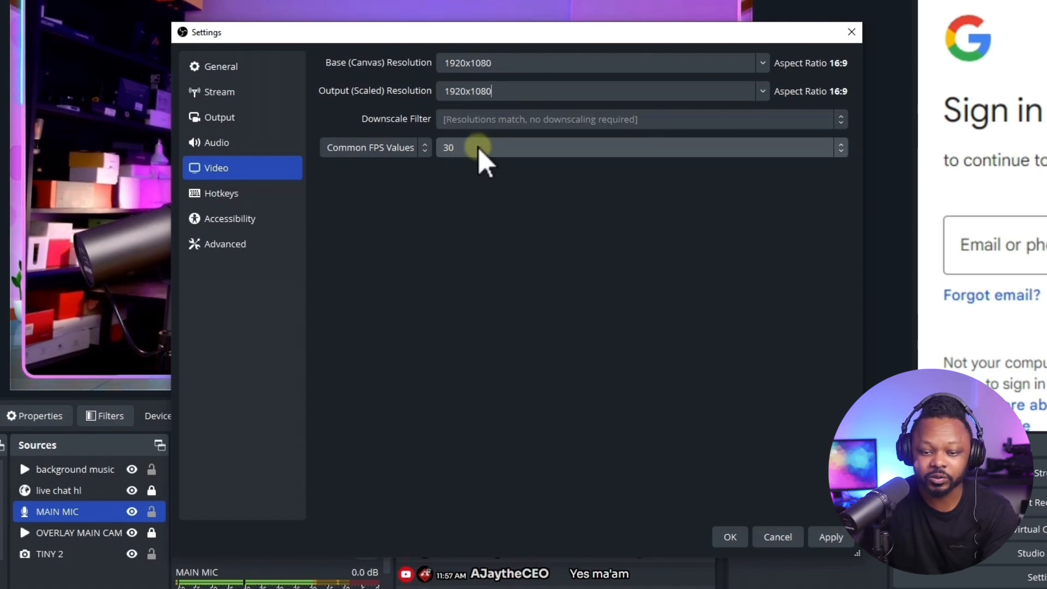
{"action": "left_click", "coordinate": [494, 148]}
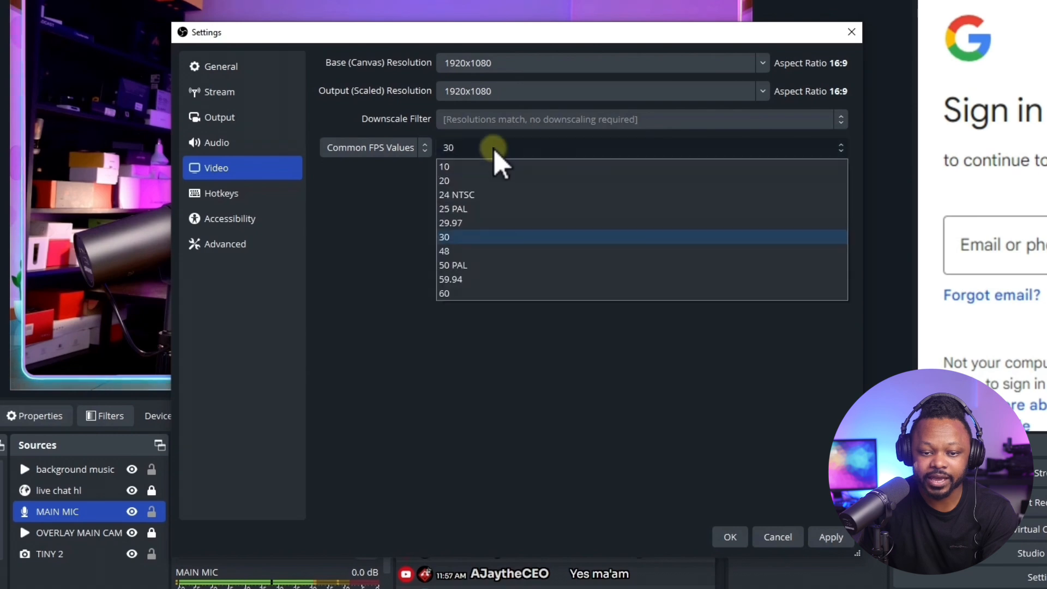
{"action": "left_click", "coordinate": [408, 245]}
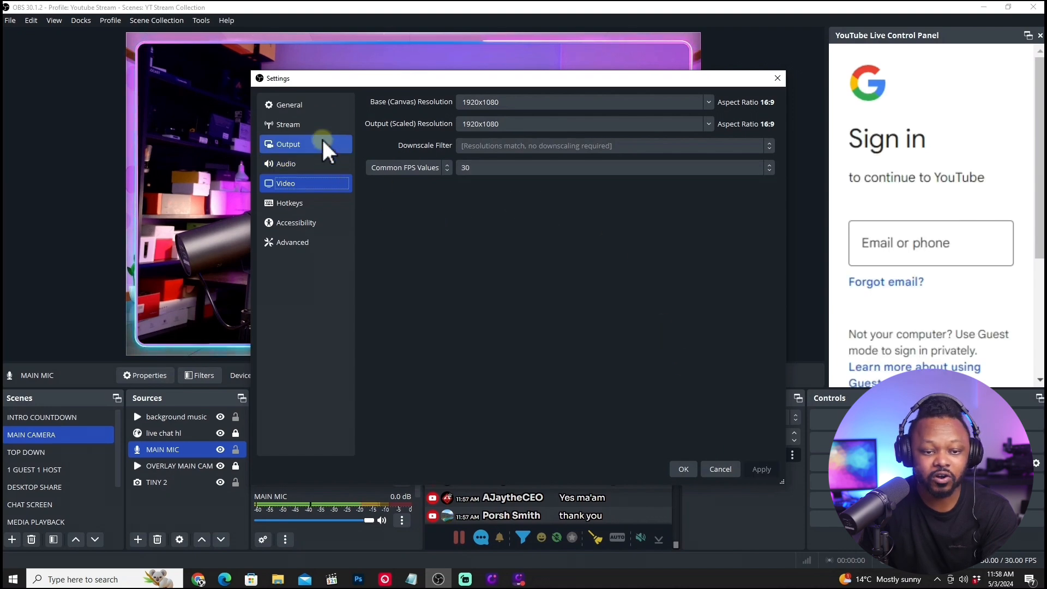
Switch the audio sample rate to 44.1 kHz and set it back to 48 kHz.
{"action": "left_click", "coordinate": [311, 162]}
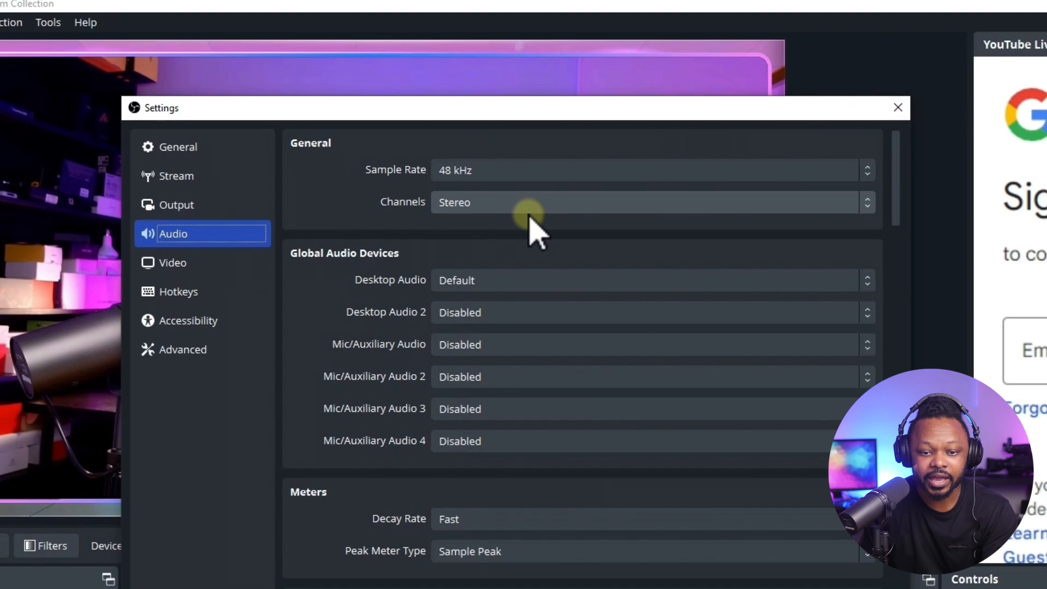
{"action": "left_click", "coordinate": [517, 180]}
{"action": "left_click", "coordinate": [475, 190]}
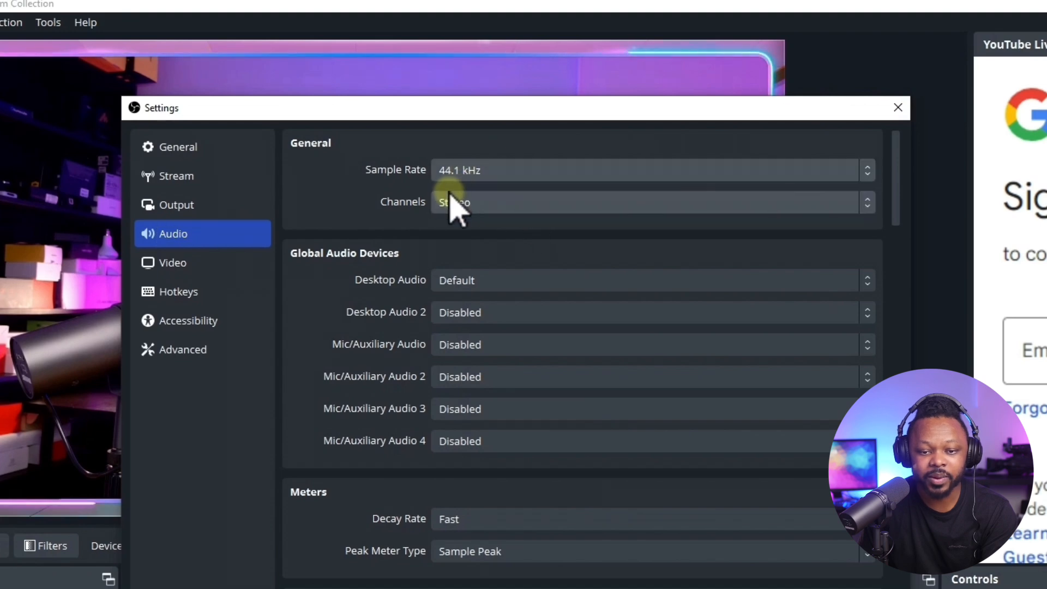
{"action": "left_click", "coordinate": [485, 171]}
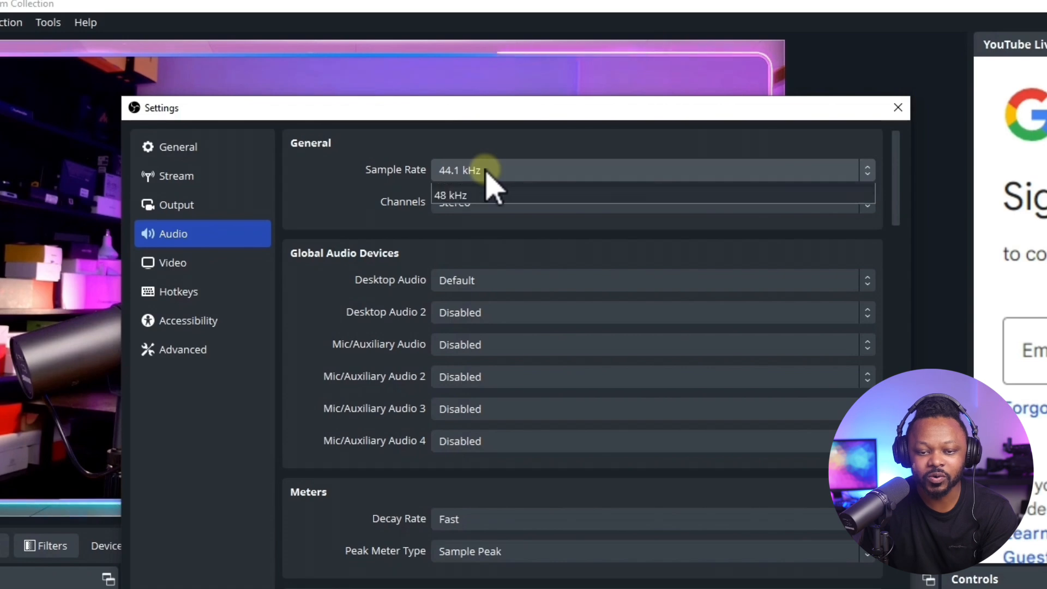
{"action": "left_click", "coordinate": [459, 208]}
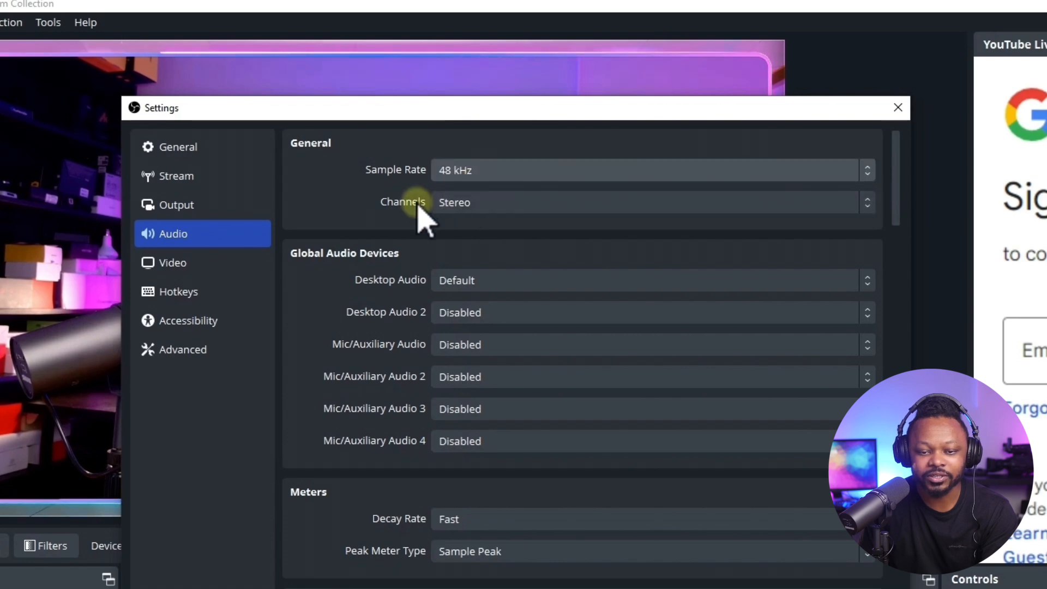
{"action": "left_click", "coordinate": [475, 174]}
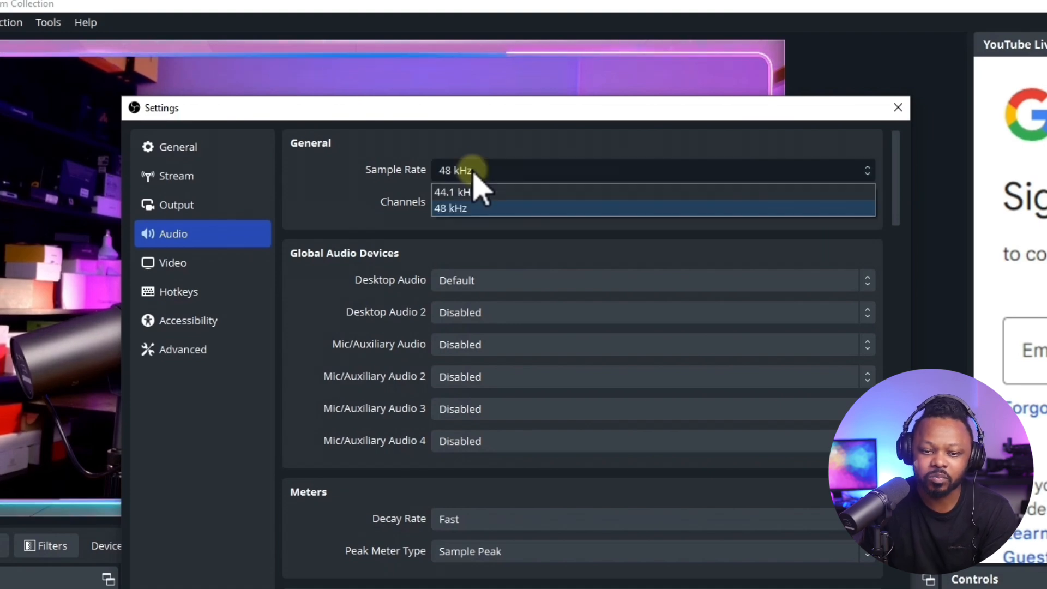
{"action": "left_click", "coordinate": [344, 162]}
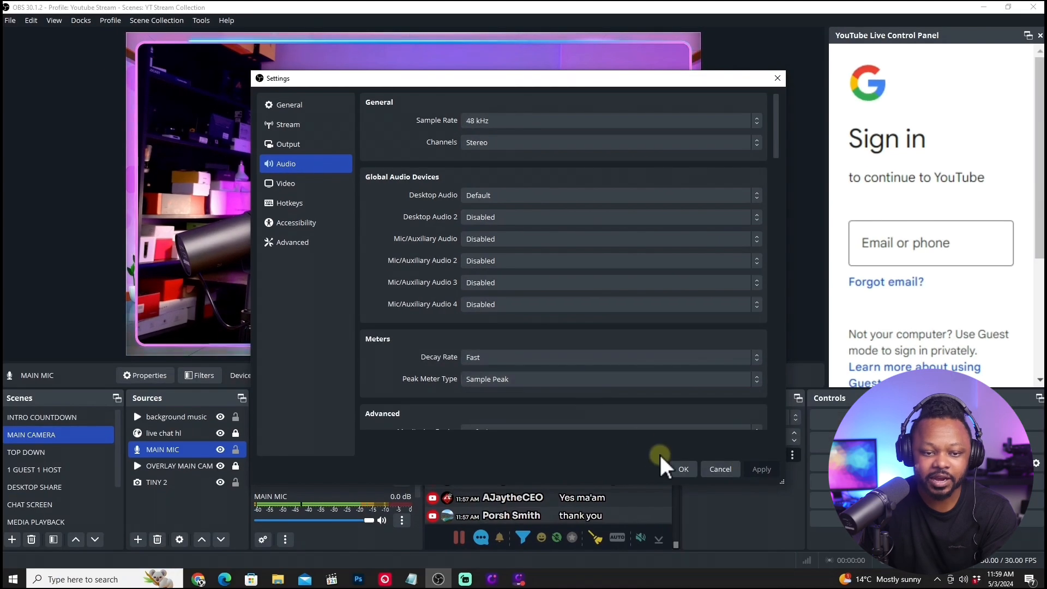
Connect the YouTube account in the stream settings by choosing the Google account, confirming the passkey and allowing OBS Studio access, and accept the settings.
{"action": "left_click", "coordinate": [316, 125]}
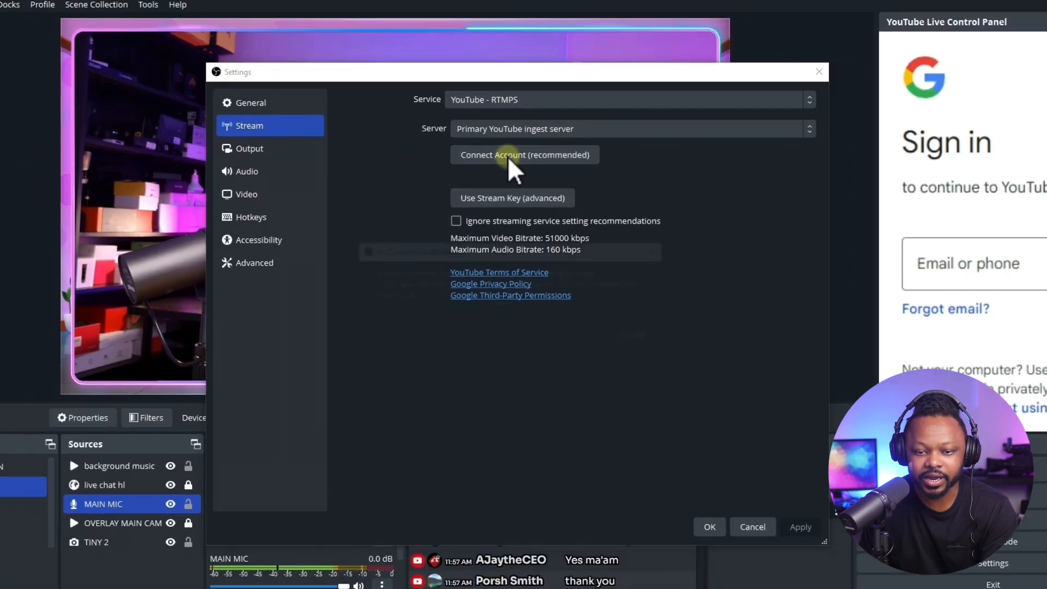
{"action": "left_click", "coordinate": [502, 173]}
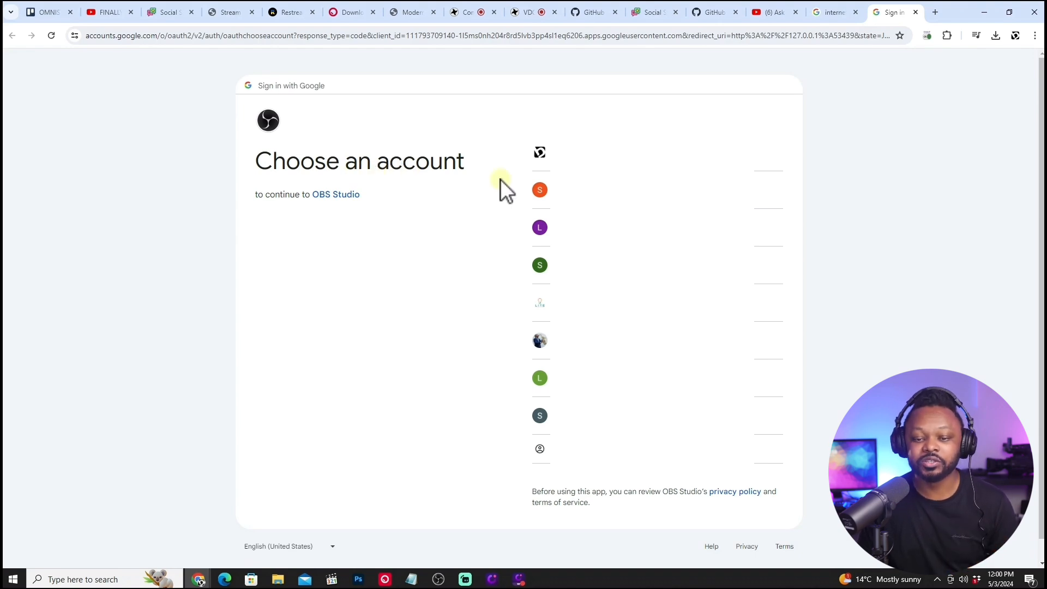
{"action": "left_click", "coordinate": [528, 189]}
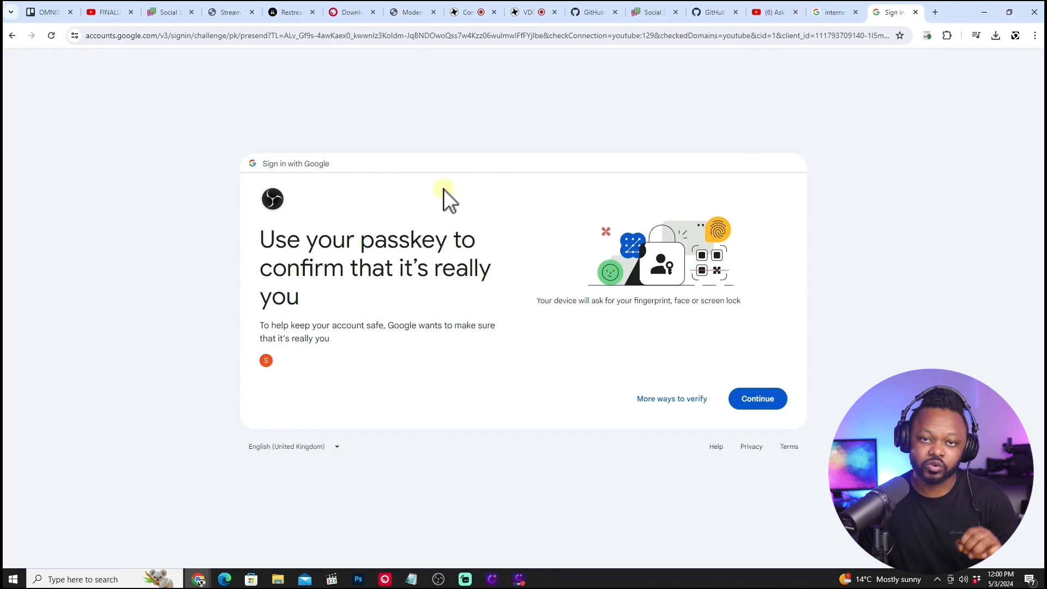
{"action": "left_click", "coordinate": [749, 389]}
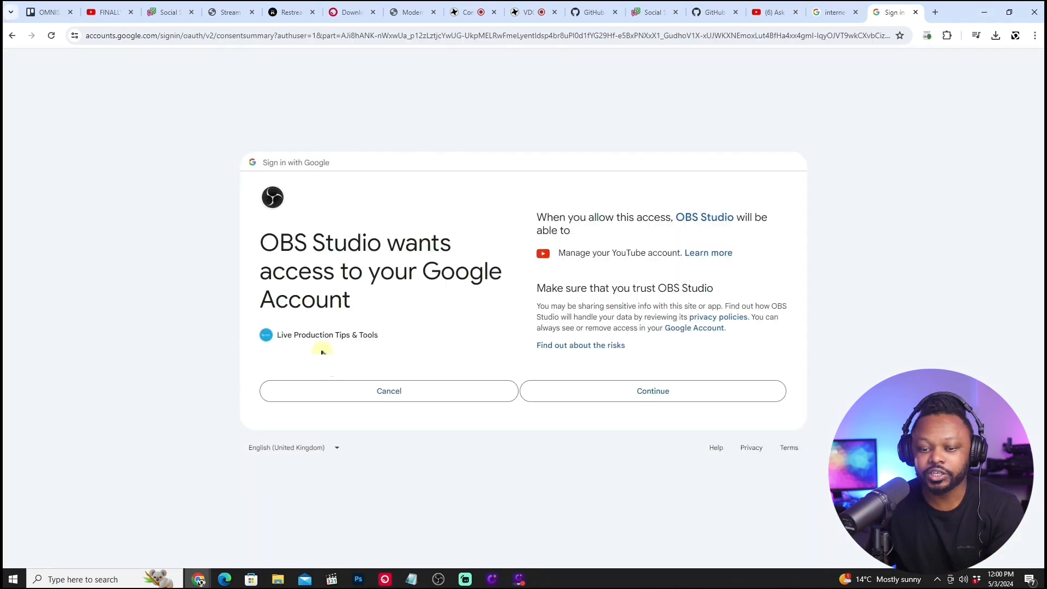
{"action": "left_click", "coordinate": [676, 390]}
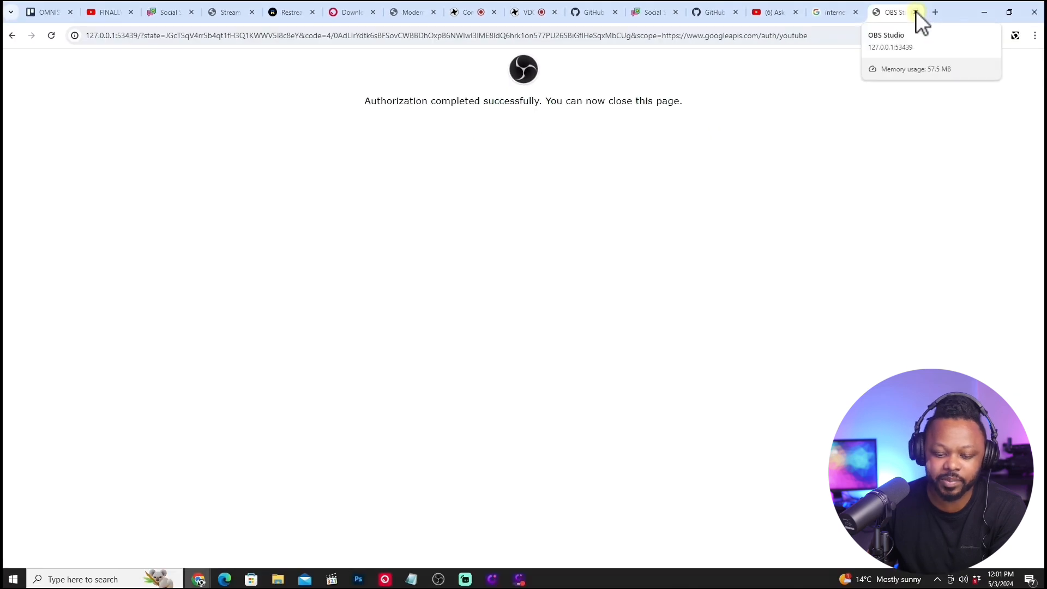
{"action": "left_click", "coordinate": [439, 579]}
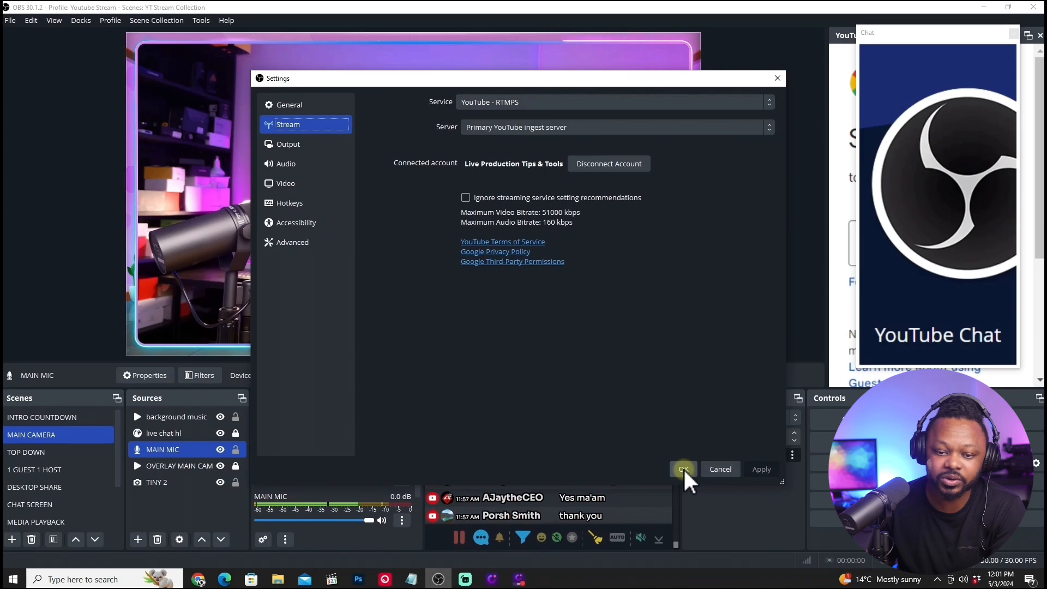
{"action": "left_click", "coordinate": [684, 470]}
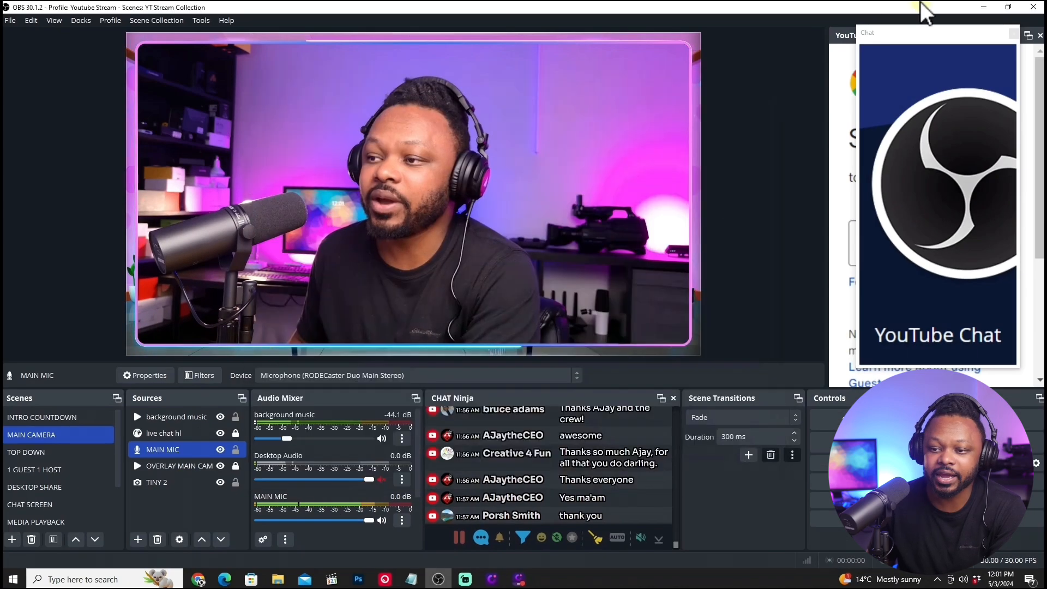
Dock the YouTube Chat window above the YouTube Live Control Panel, close it again and dismiss the closing notice.
{"action": "left_click_drag", "start_coordinate": [932, 36], "coordinate": [902, 44]}
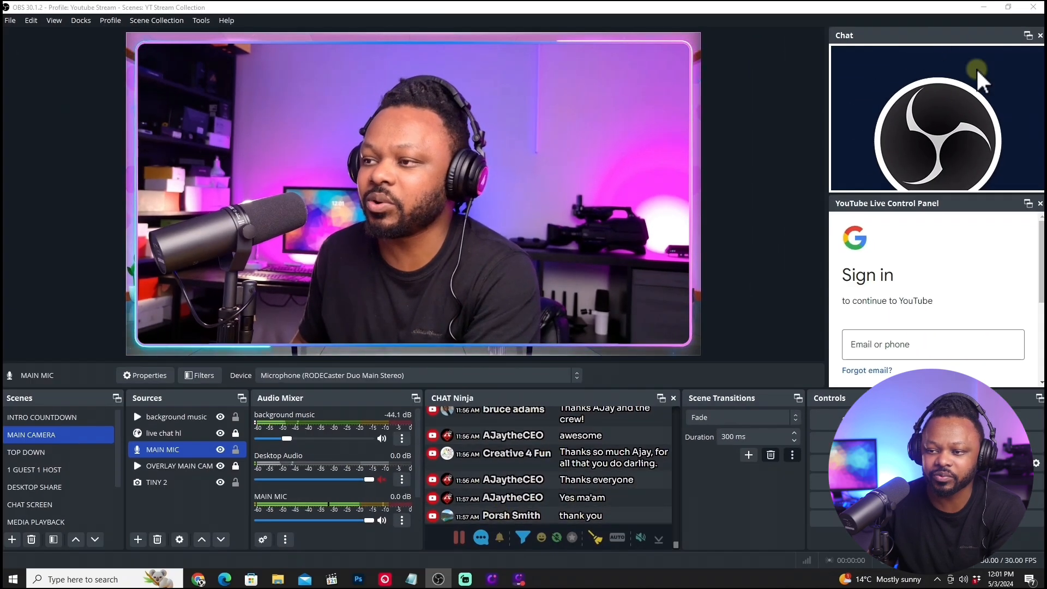
{"action": "left_click", "coordinate": [1040, 36]}
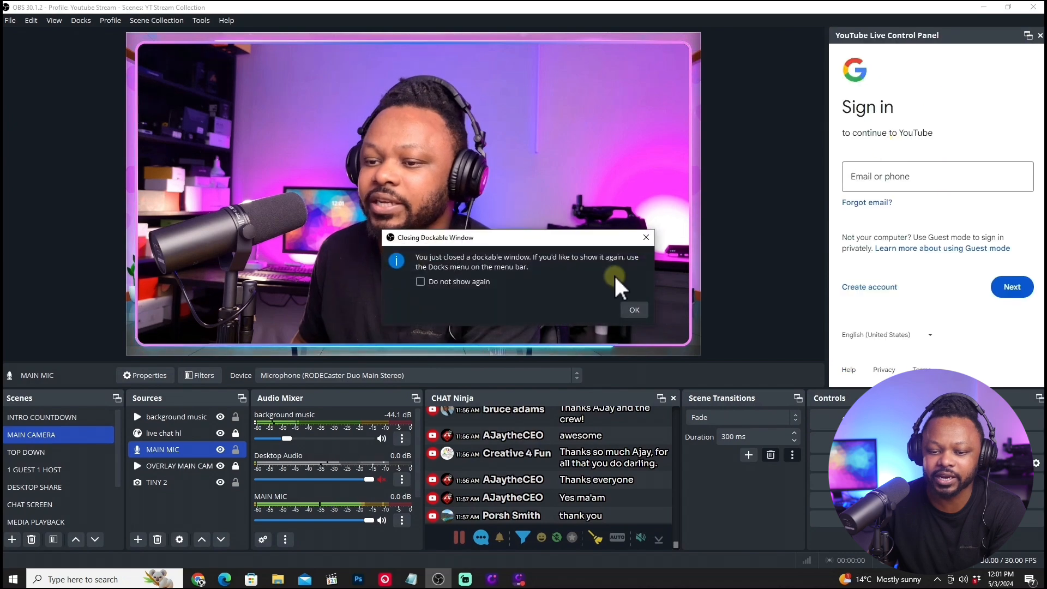
{"action": "left_click", "coordinate": [631, 309]}
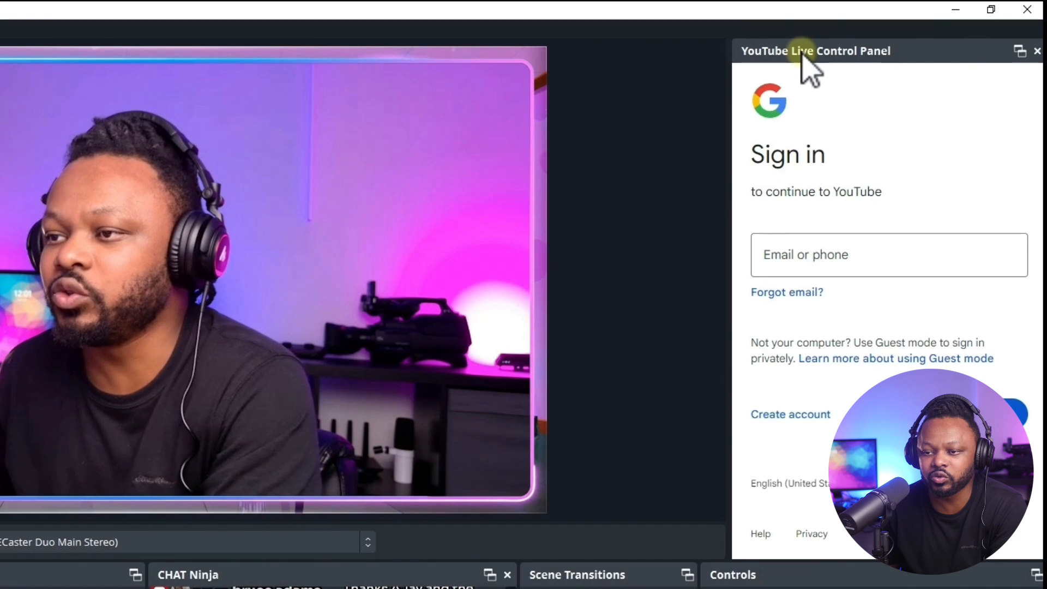
Hide the YouTube Live Control Panel dock.
{"action": "left_click", "coordinate": [791, 257]}
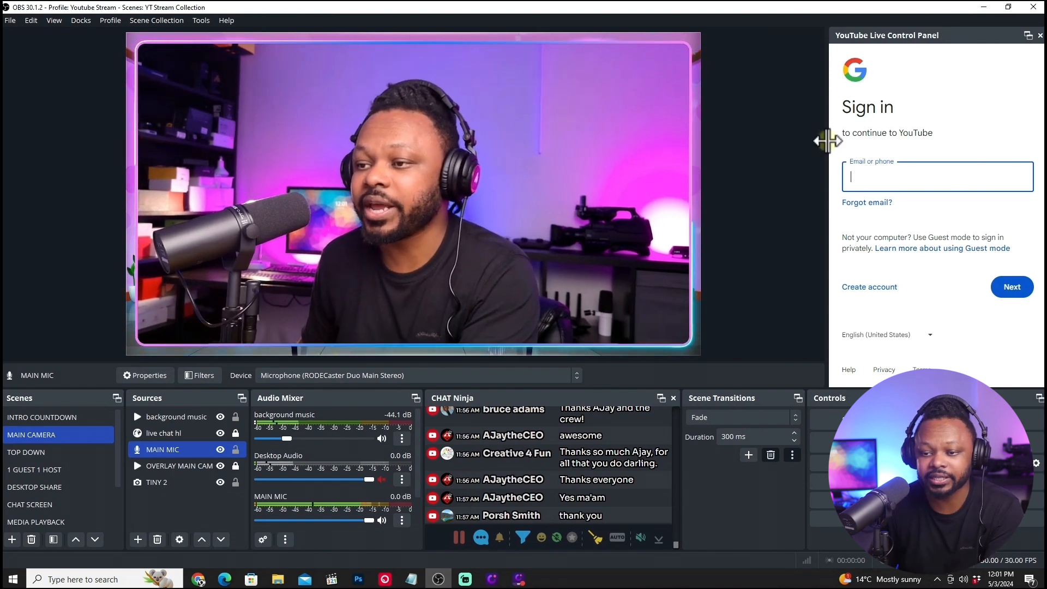
{"action": "left_click_drag", "start_coordinate": [828, 141], "coordinate": [806, 140]}
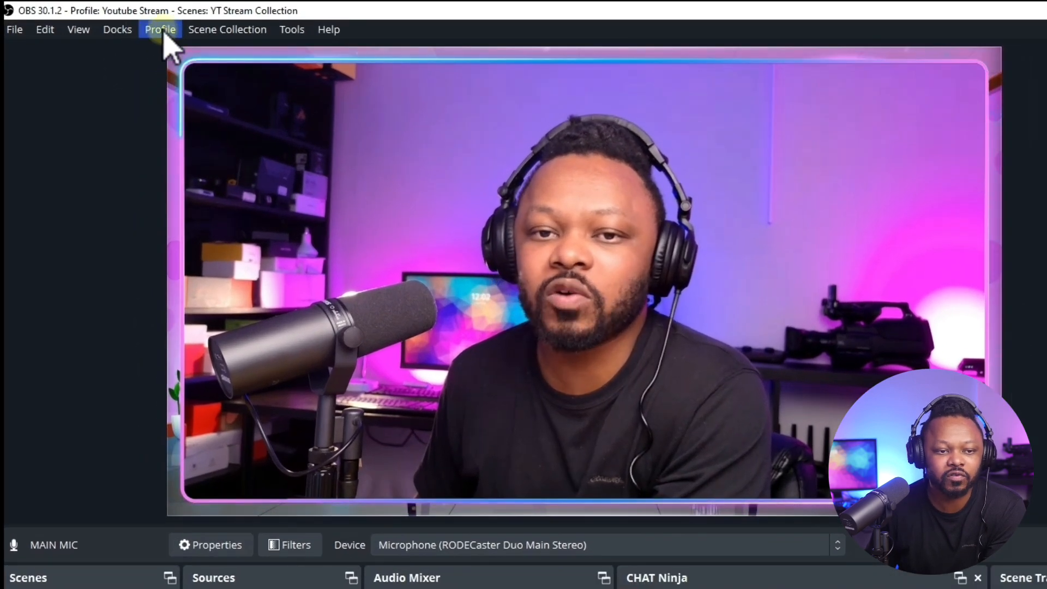
{"action": "left_click", "coordinate": [161, 31]}
{"action": "mouse_move", "coordinate": [118, 33]}
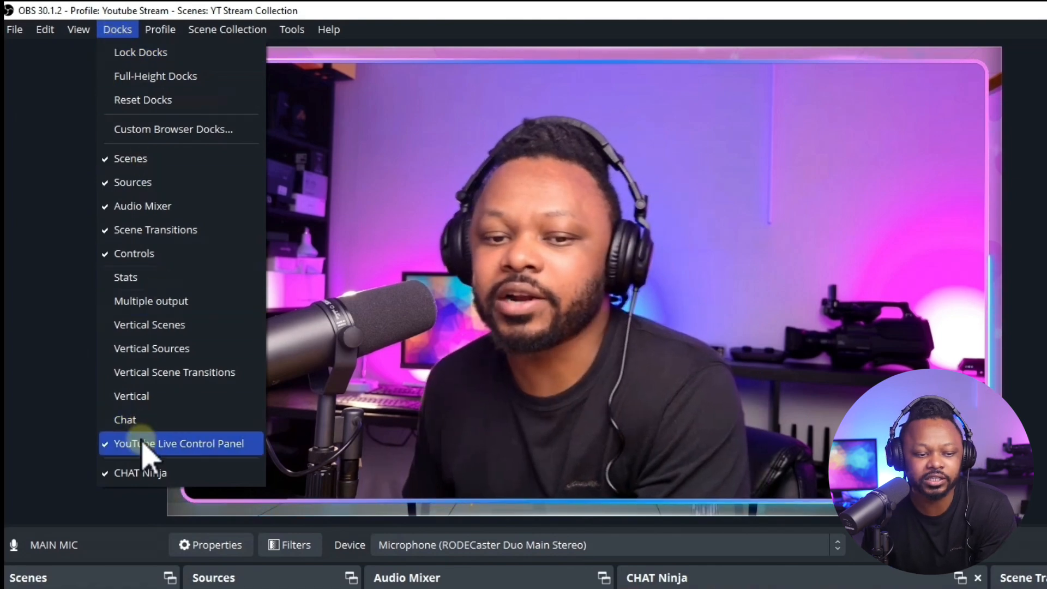
{"action": "left_click", "coordinate": [116, 445]}
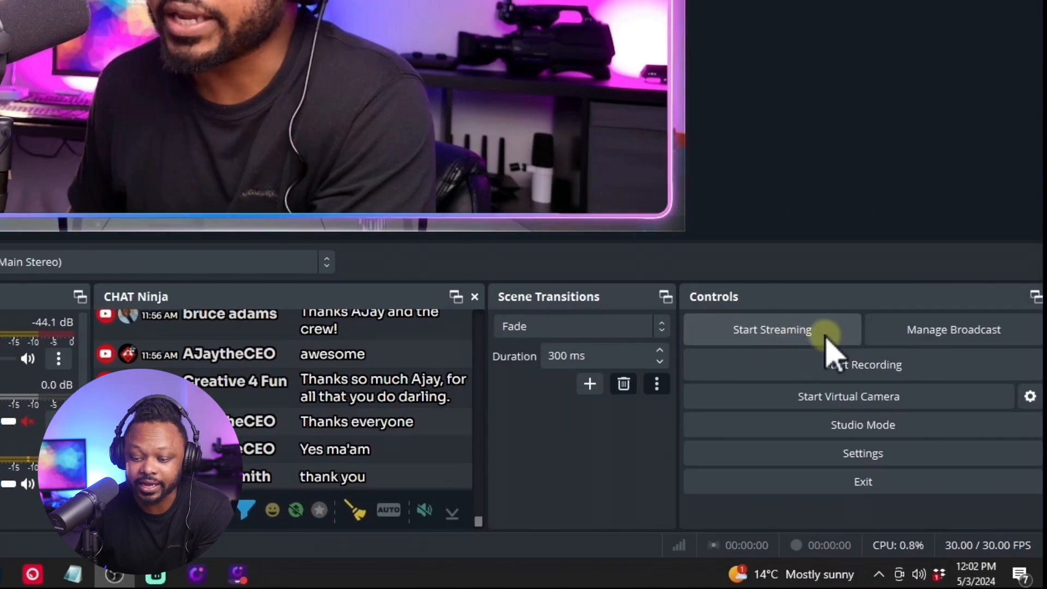
Open the YouTube broadcast setup, keep the title My Broadcast for a new broadcast and enter the description tEST.
{"action": "left_click", "coordinate": [788, 334]}
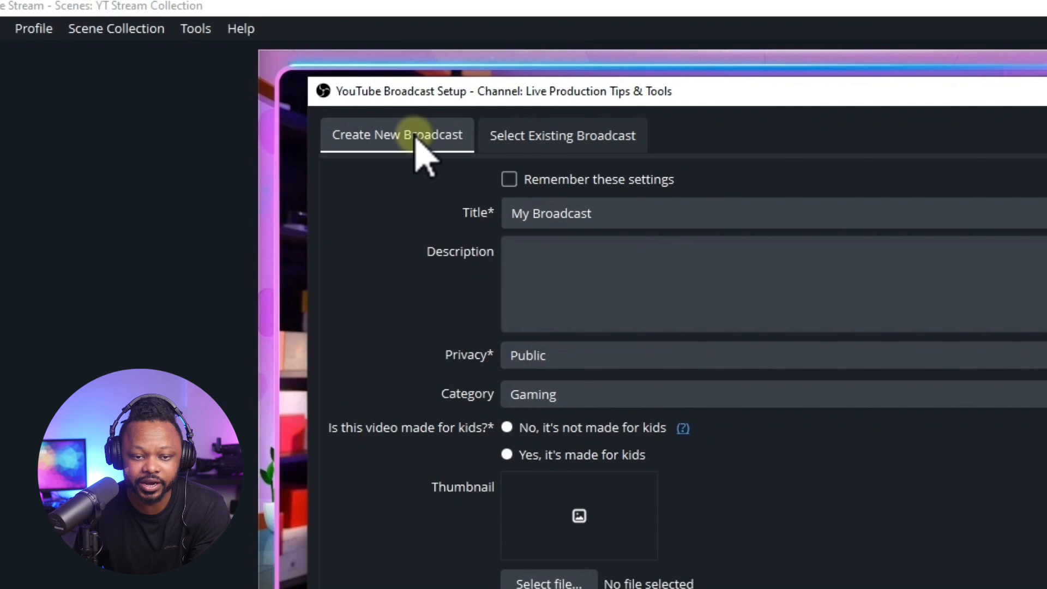
{"action": "left_click_drag", "start_coordinate": [601, 214], "coordinate": [494, 213]}
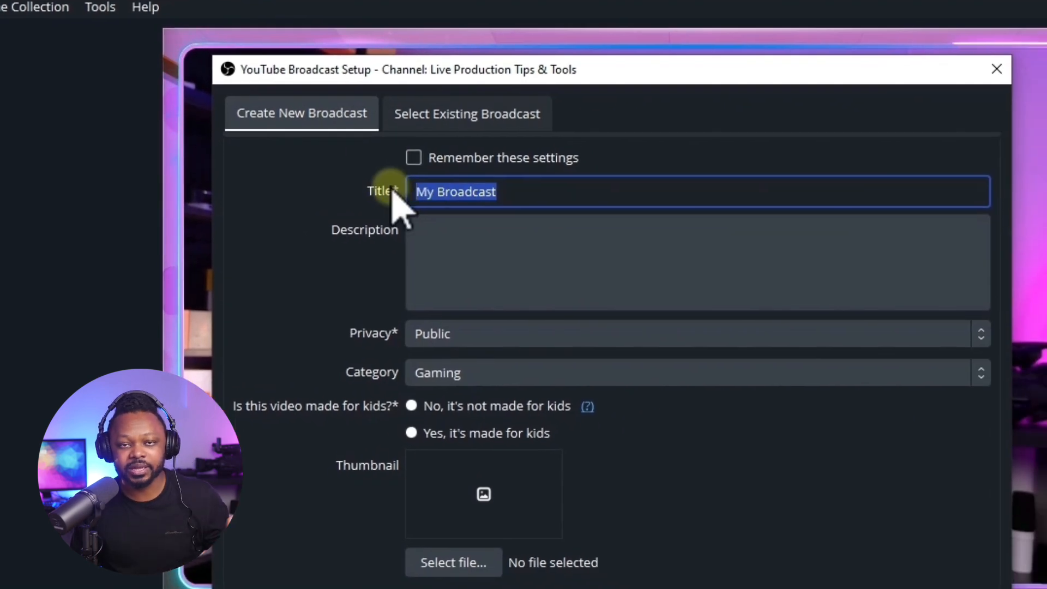
{"action": "left_click", "coordinate": [515, 191]}
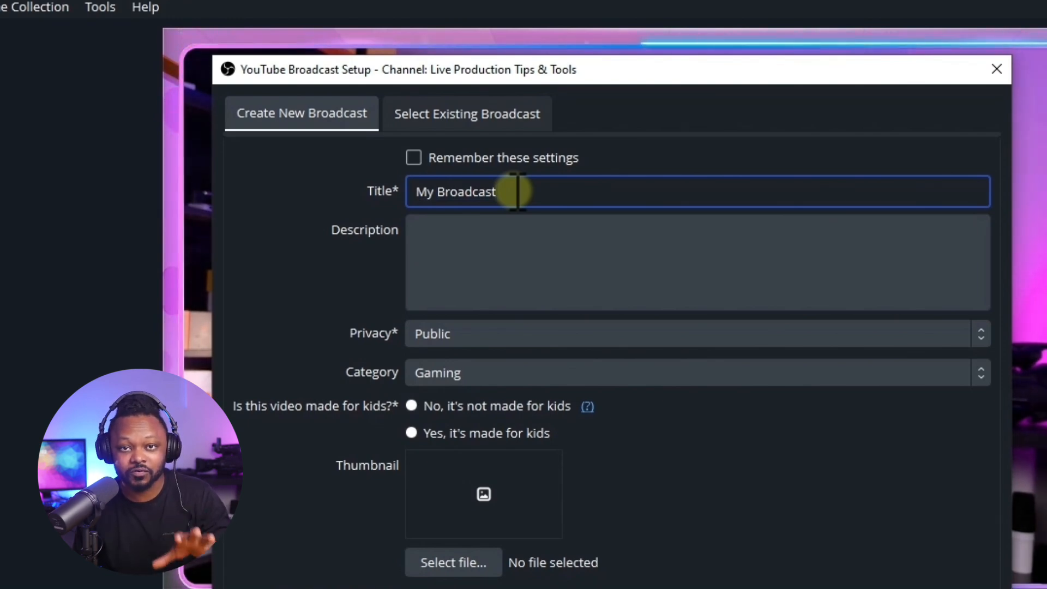
{"action": "left_click", "coordinate": [460, 234]}
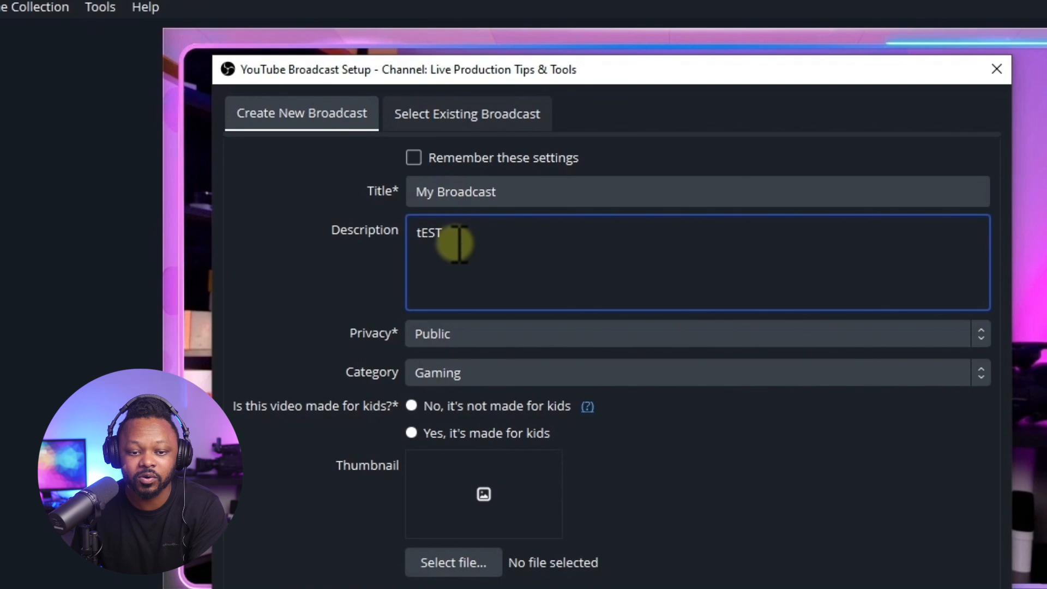
Set the new broadcast's privacy to Unlisted.
{"action": "left_click", "coordinate": [458, 345]}
{"action": "left_click", "coordinate": [447, 334]}
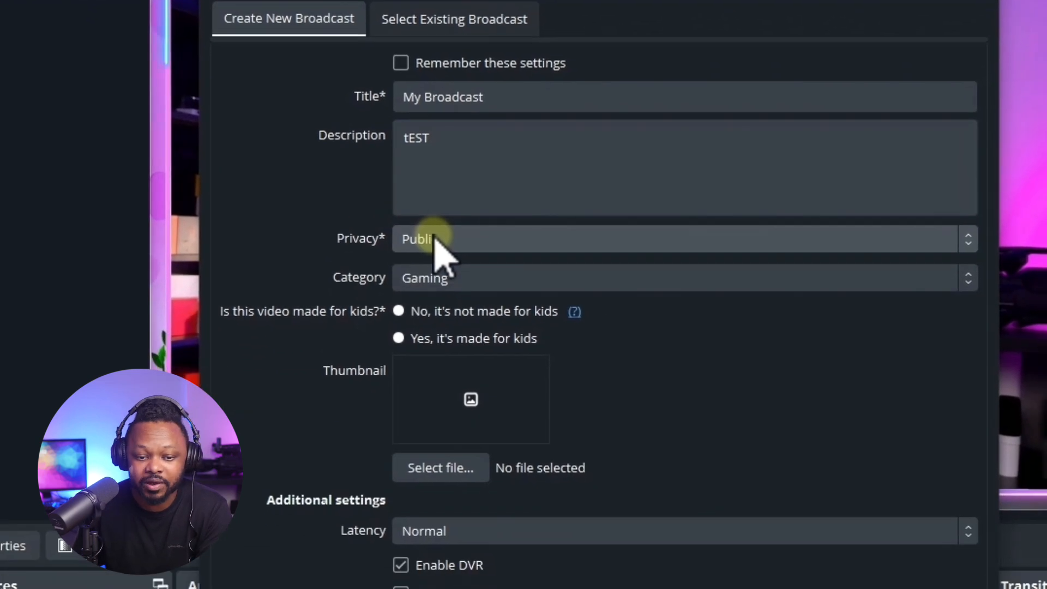
{"action": "left_click", "coordinate": [444, 340]}
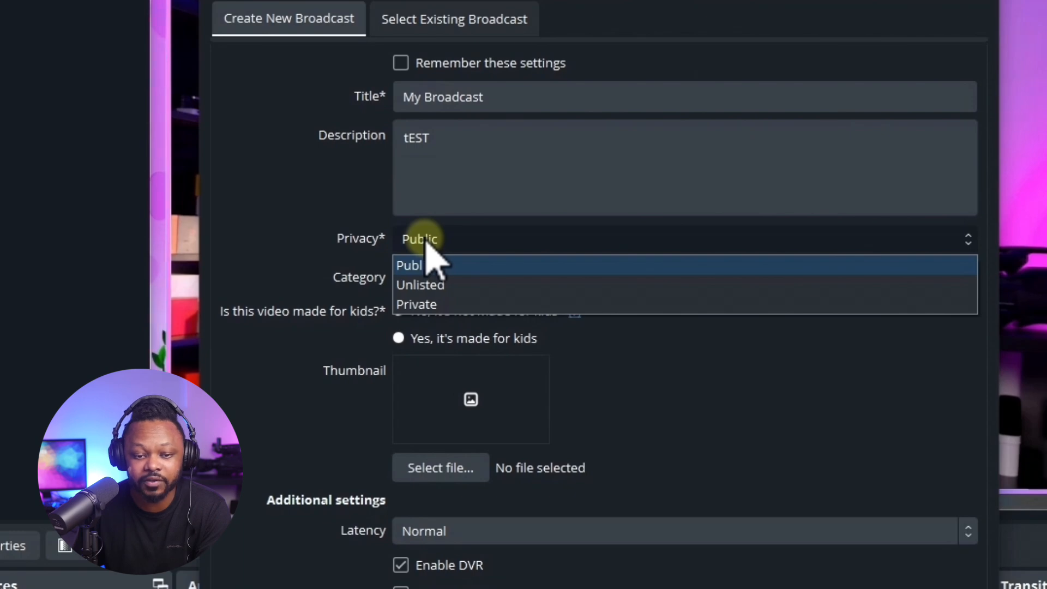
{"action": "left_click", "coordinate": [443, 285]}
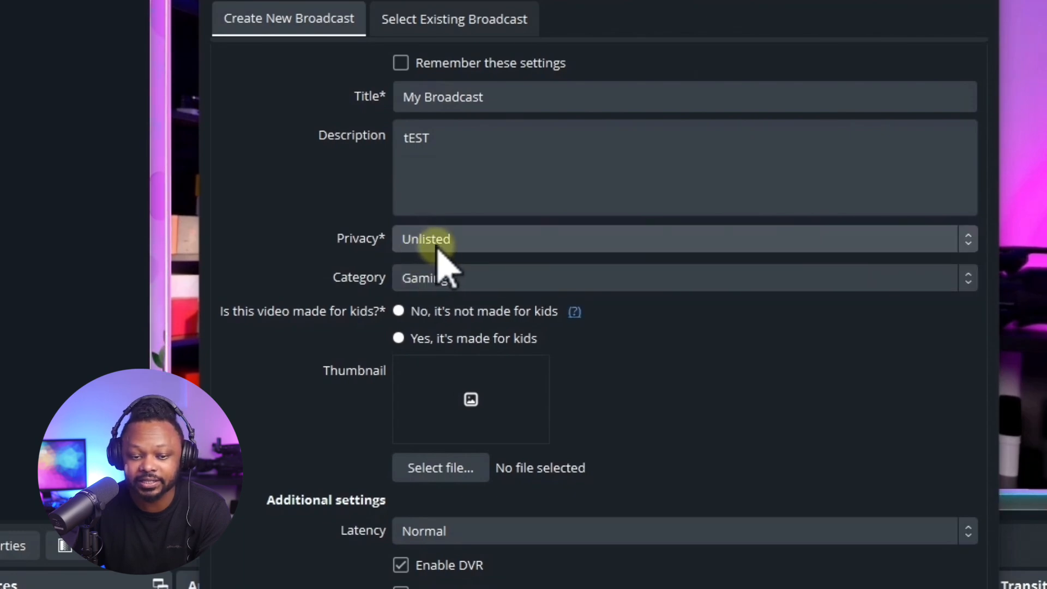
Set the broadcast's category to People & Blogs and mark the video as not made for kids.
{"action": "left_click", "coordinate": [456, 283]}
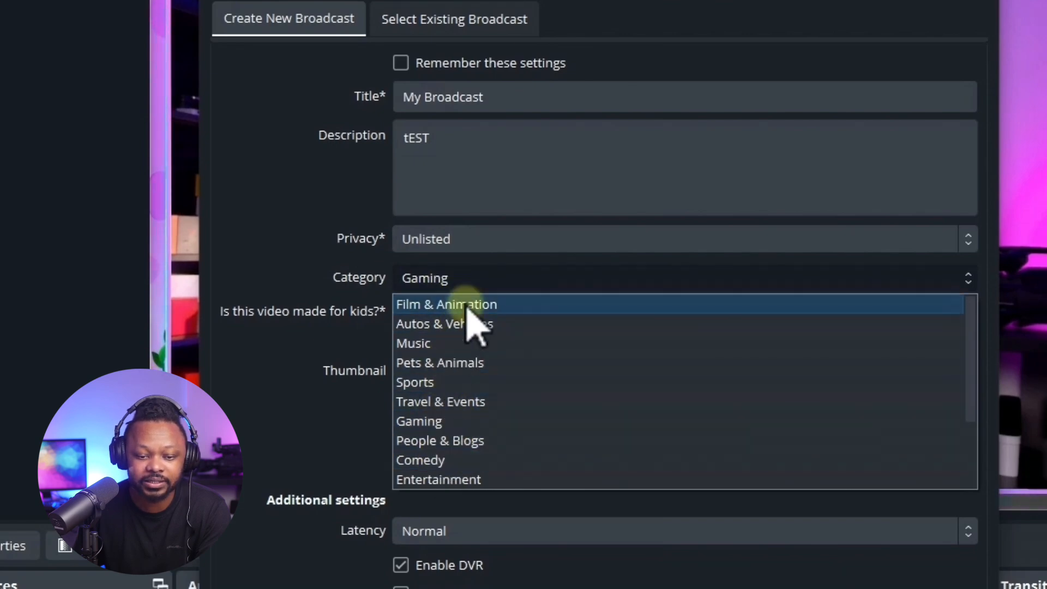
{"action": "left_click", "coordinate": [488, 441]}
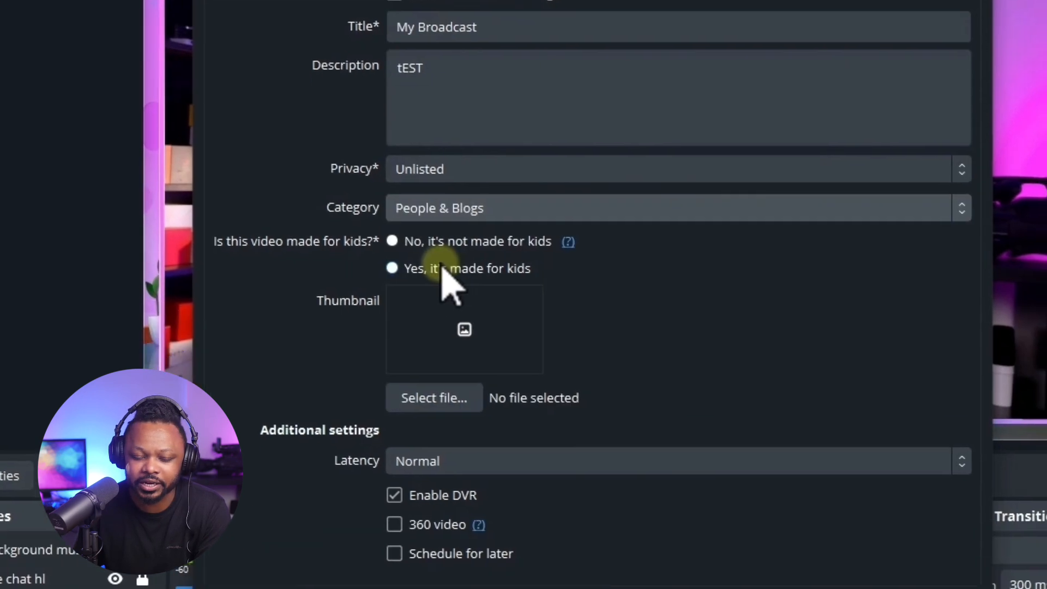
{"action": "left_click", "coordinate": [399, 338]}
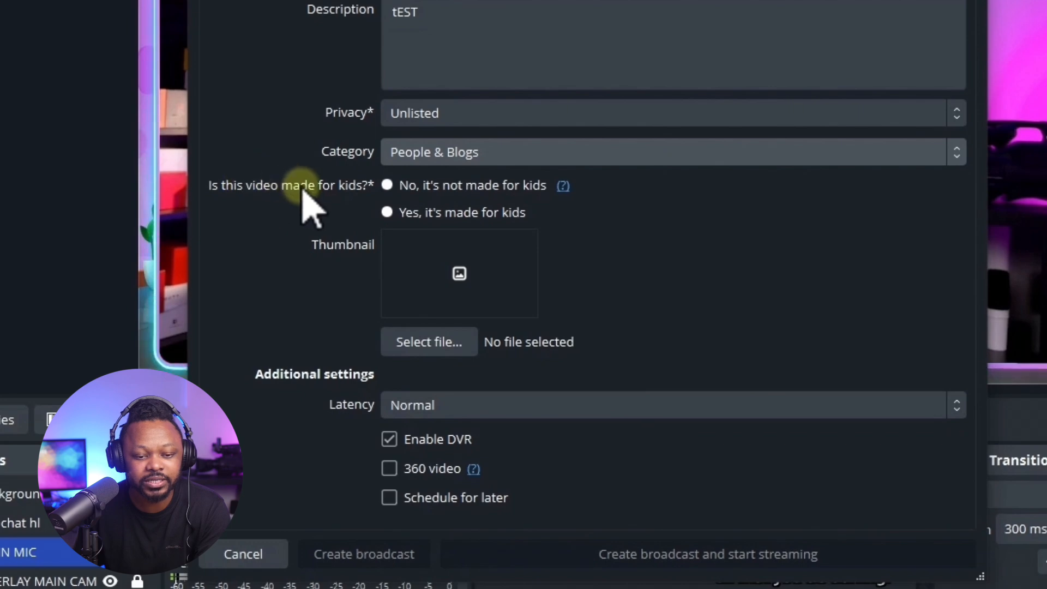
{"action": "left_click", "coordinate": [386, 186]}
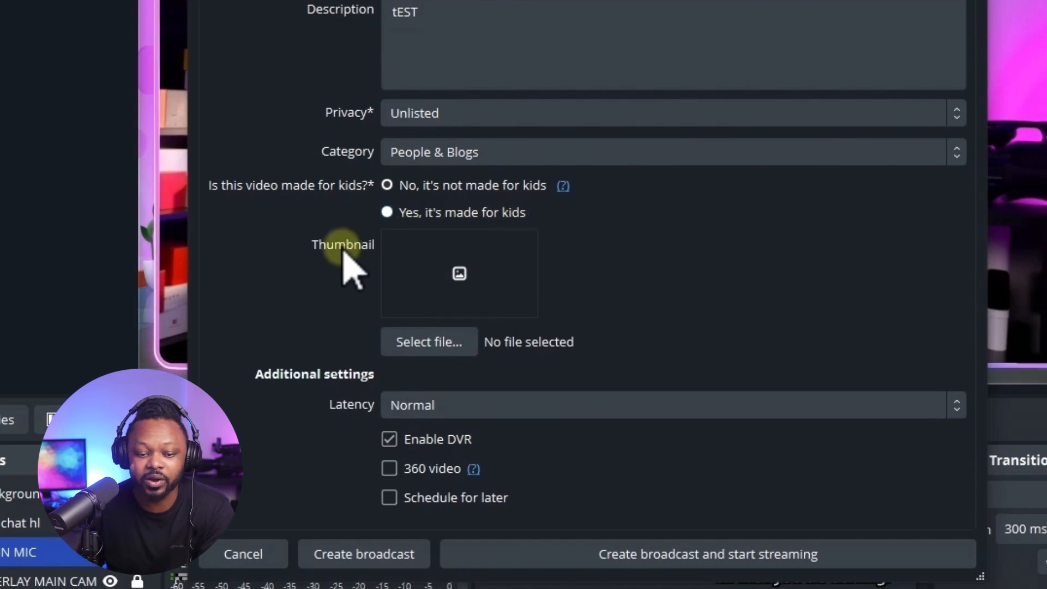
Choose the phone-as-webcam image from Downloads as the thumbnail and create the broadcast without starting the stream.
{"action": "left_click", "coordinate": [447, 277]}
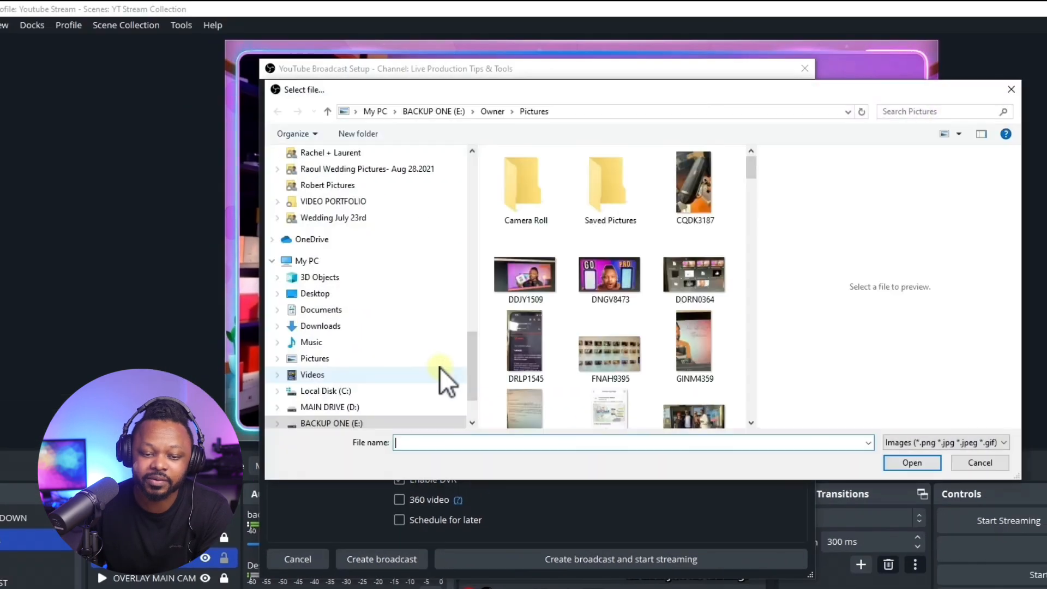
{"action": "left_click", "coordinate": [353, 327]}
{"action": "scroll", "coordinate": [752, 176], "scroll_direction": "down", "scroll_amount": 4}
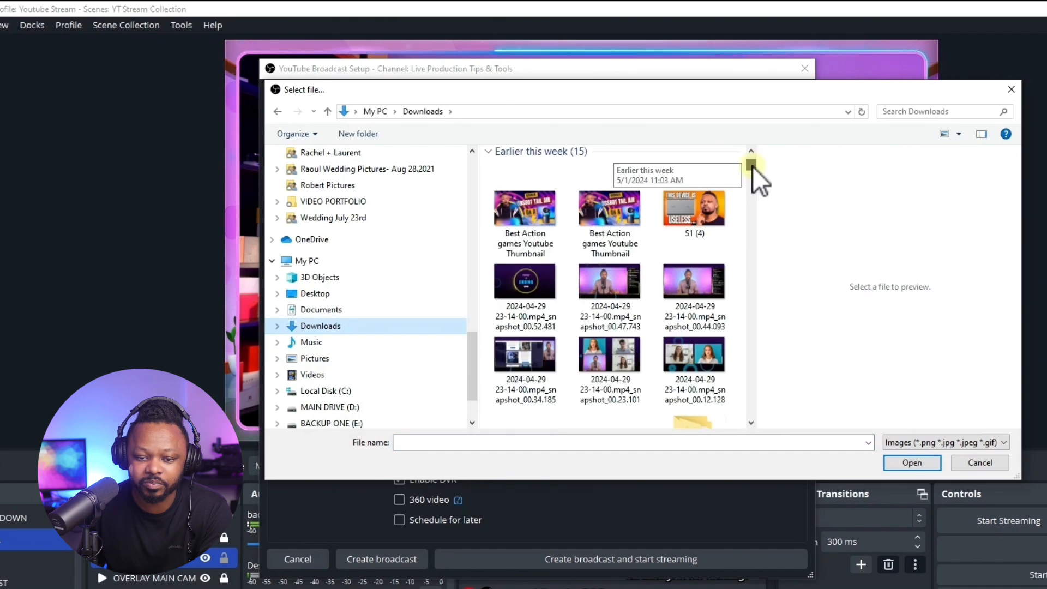
{"action": "scroll", "coordinate": [752, 175], "scroll_direction": "up", "scroll_amount": 4}
{"action": "left_click", "coordinate": [525, 325]}
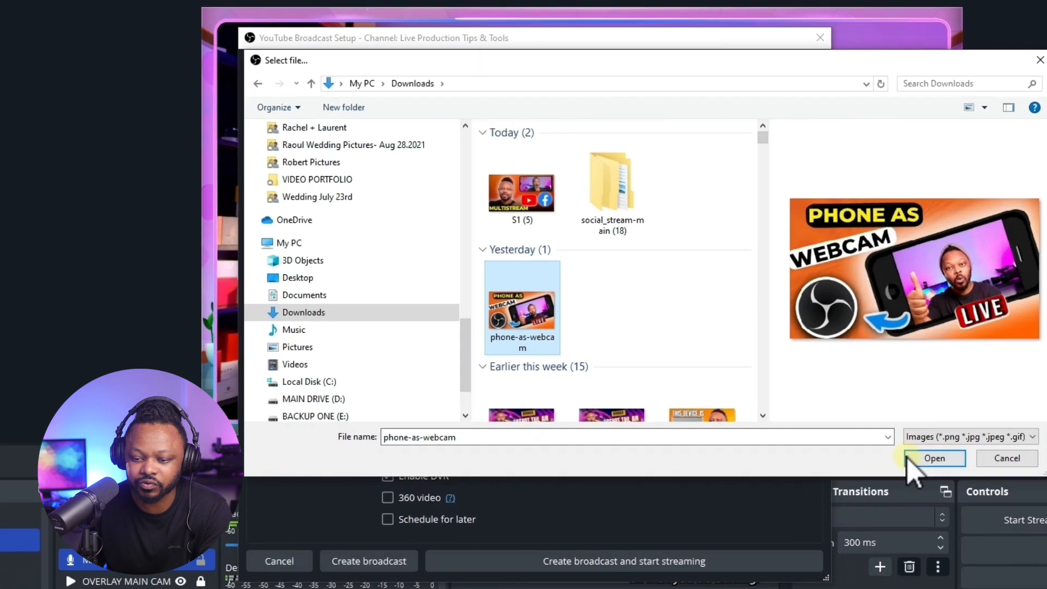
{"action": "left_click", "coordinate": [905, 464]}
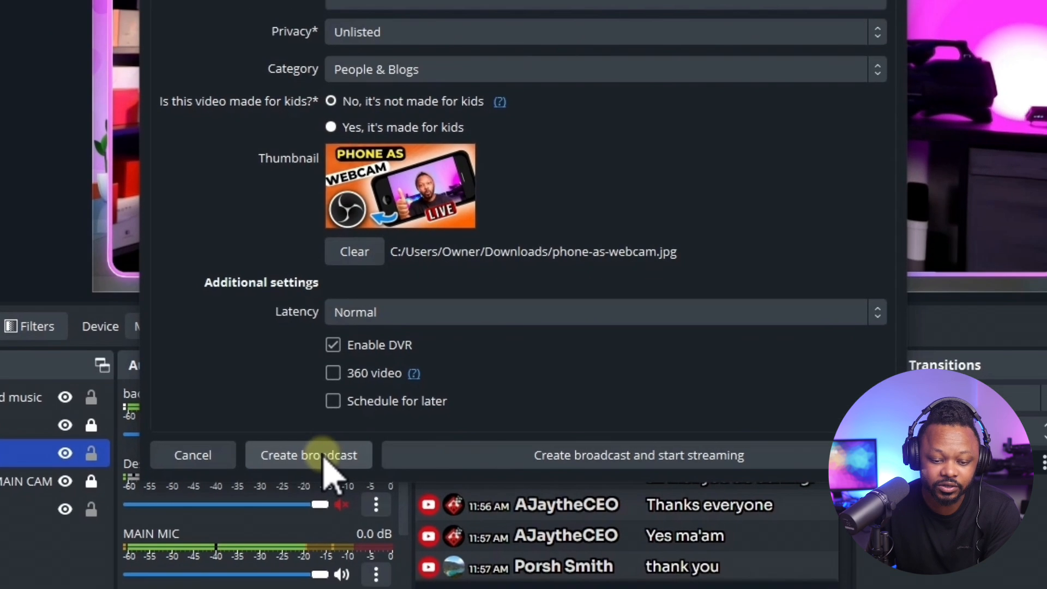
{"action": "left_click", "coordinate": [381, 356]}
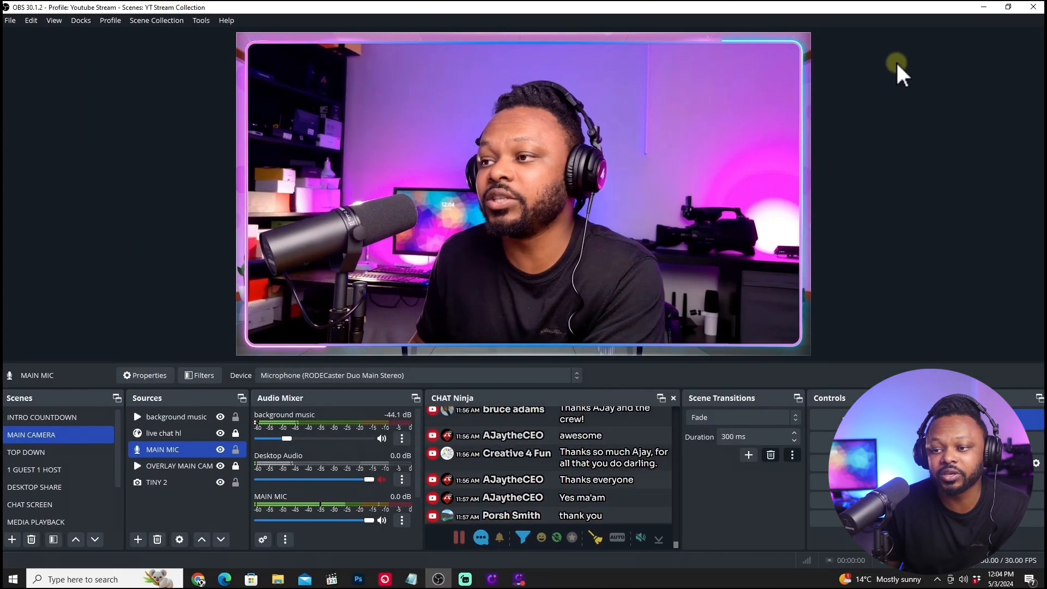
Switch to YouTube in the browser, go to the live streaming area and open the upcoming stream My Broadcast.
{"action": "left_click", "coordinate": [985, 8]}
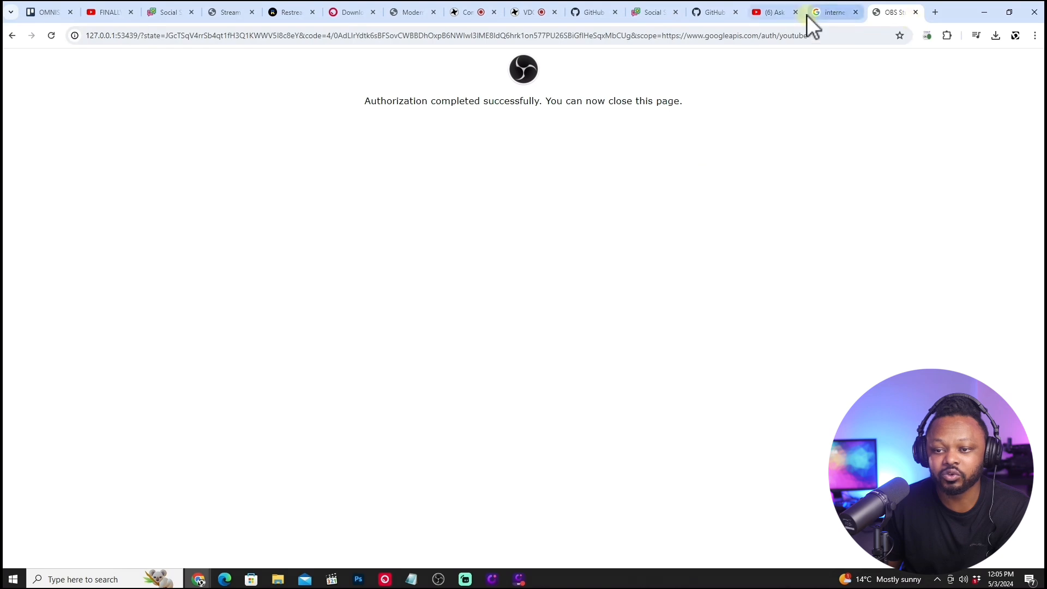
{"action": "left_click", "coordinate": [774, 12]}
{"action": "left_click", "coordinate": [955, 64]}
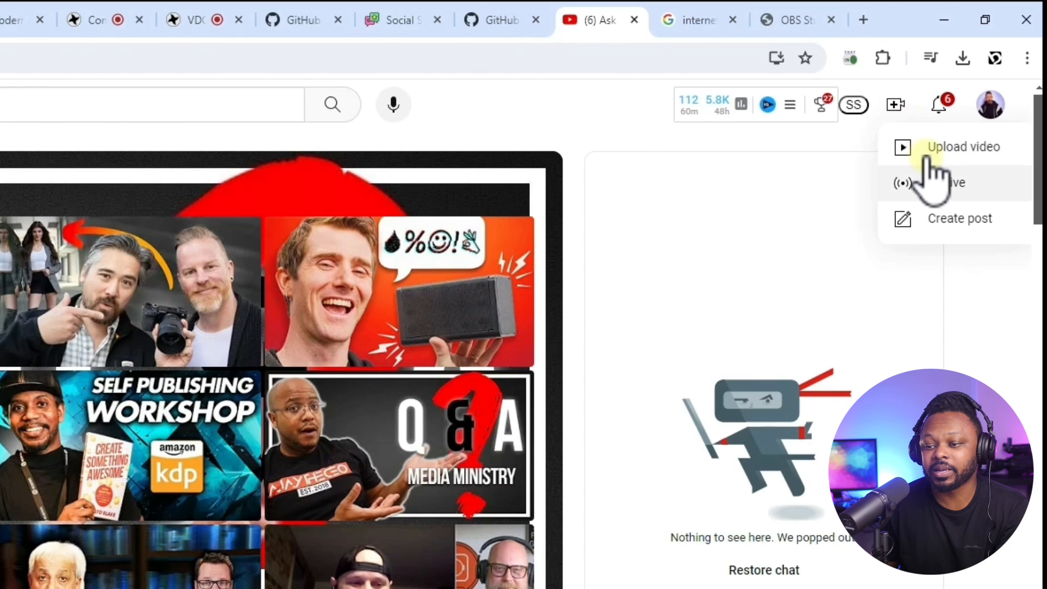
{"action": "left_click", "coordinate": [950, 177]}
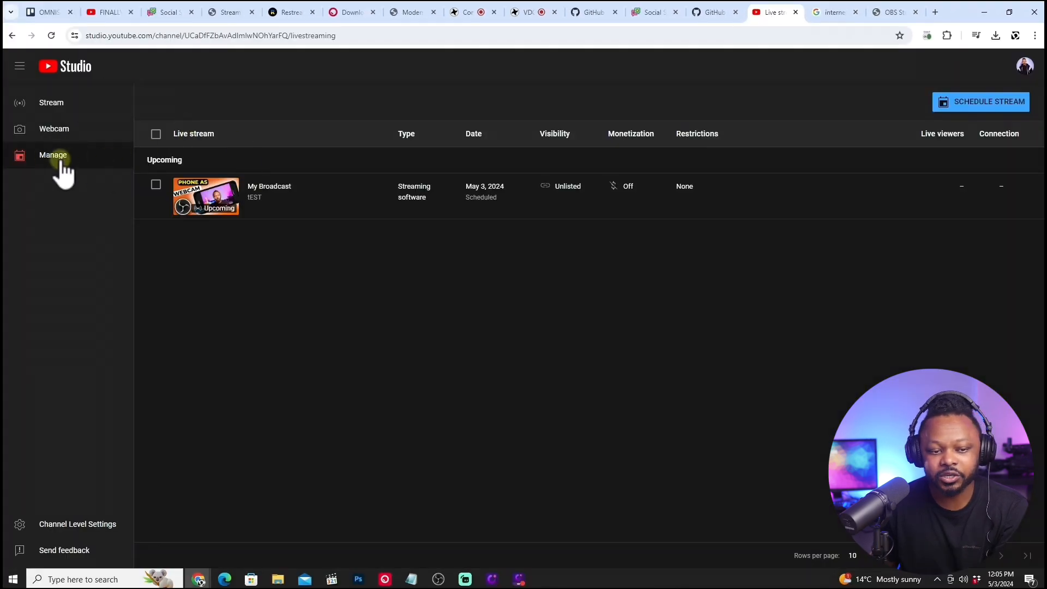
{"action": "left_click", "coordinate": [271, 186]}
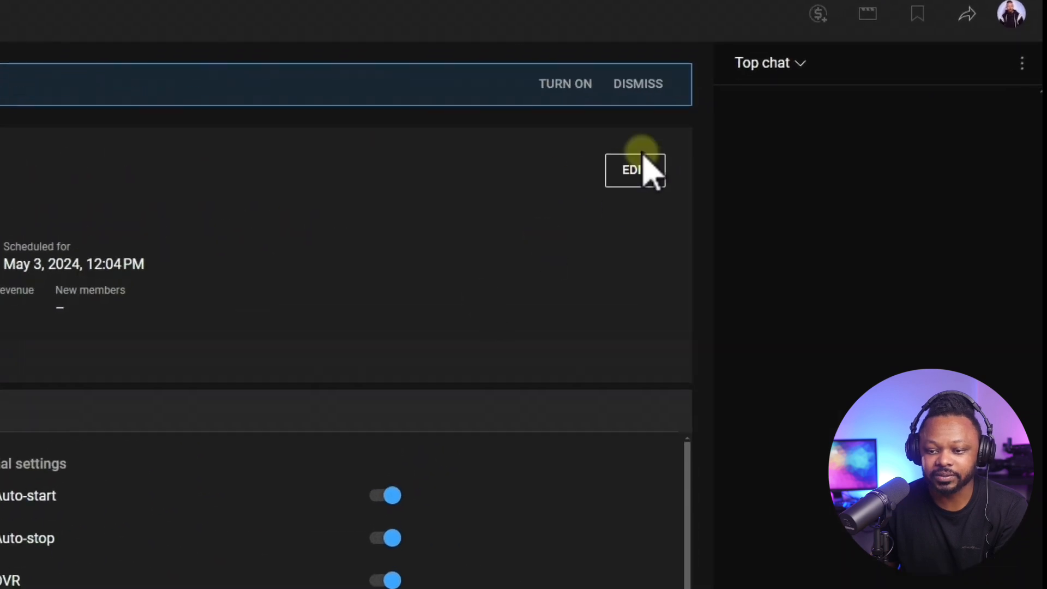
Open the stream's edit settings and set its ad monetization to On.
{"action": "left_click", "coordinate": [633, 173]}
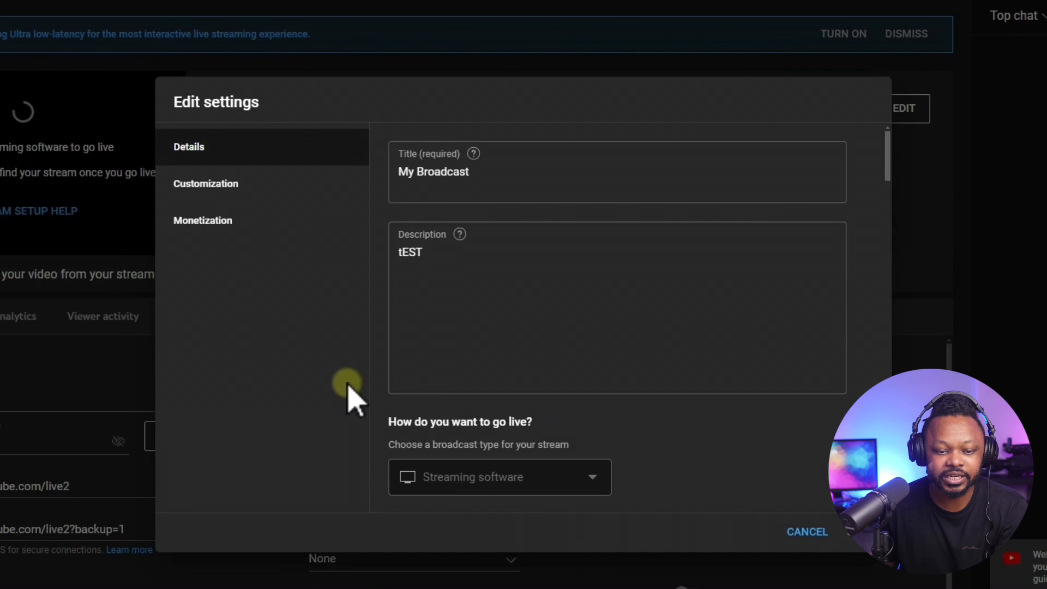
{"action": "left_click", "coordinate": [247, 188]}
{"action": "left_click", "coordinate": [241, 223]}
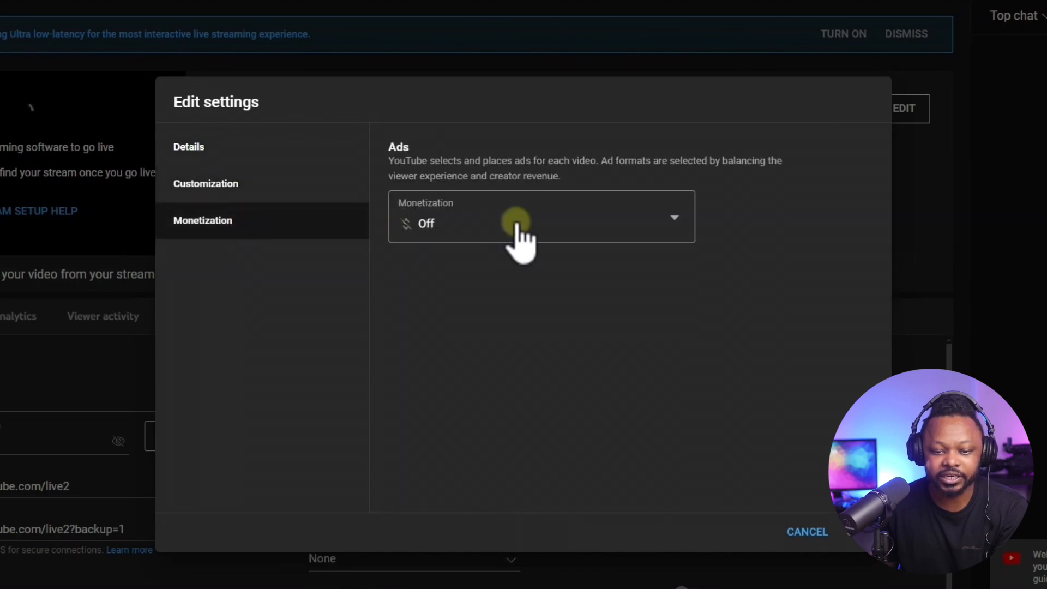
{"action": "left_click", "coordinate": [516, 223]}
{"action": "left_click", "coordinate": [649, 289]}
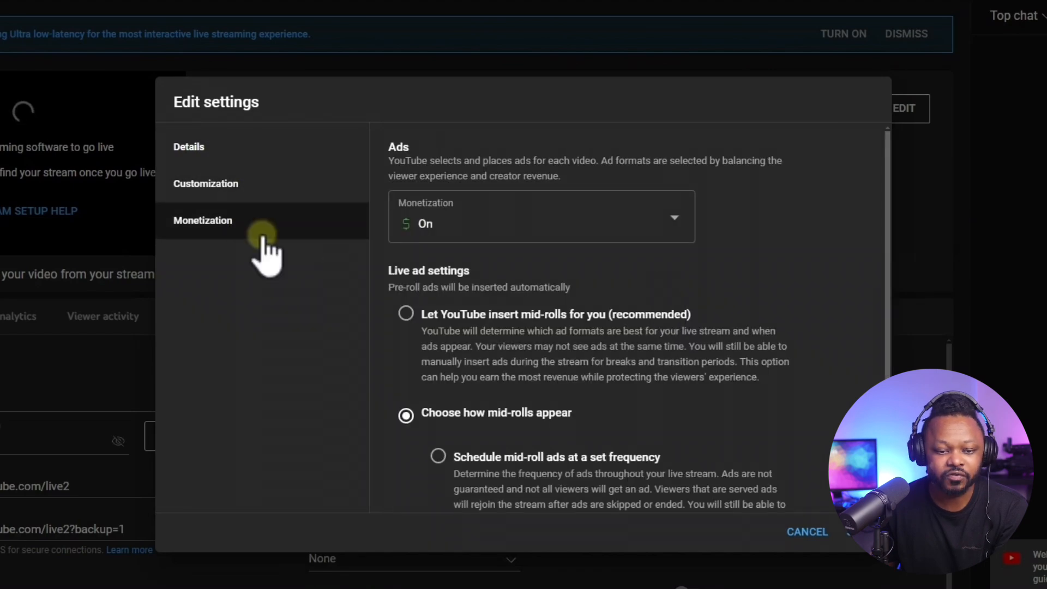
Review the stream's customization options and its details, including chat, audience, altered content, tags, language and comment settings.
{"action": "left_click", "coordinate": [245, 190]}
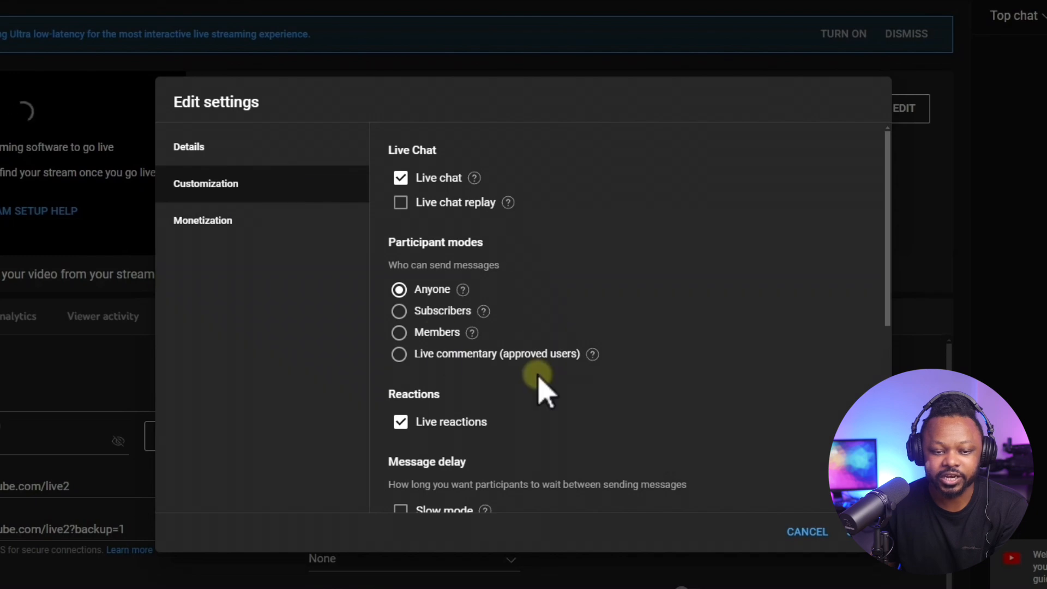
{"action": "scroll", "coordinate": [506, 376], "scroll_direction": "down", "scroll_amount": 6}
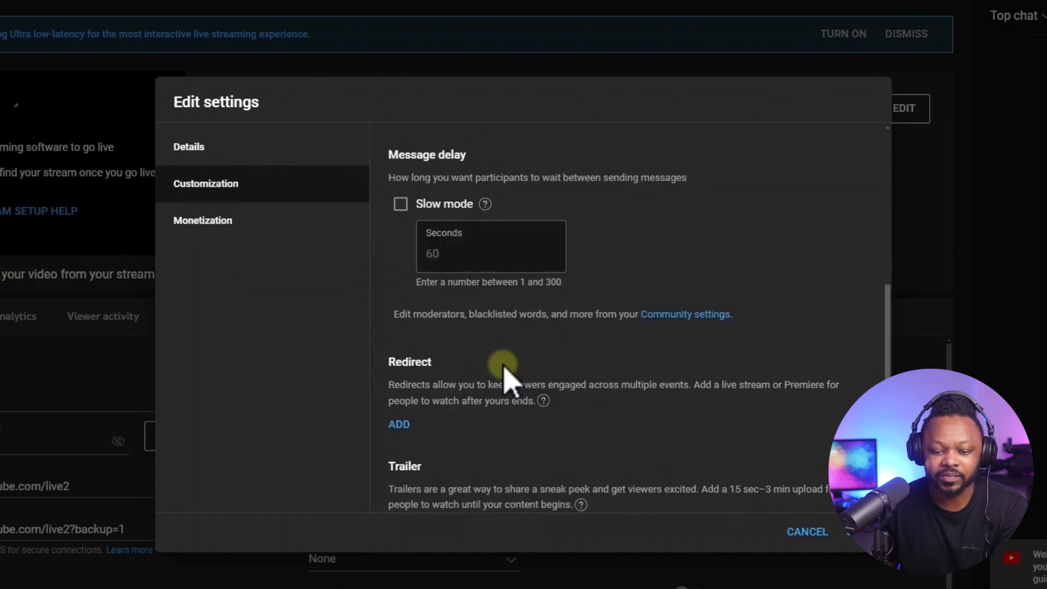
{"action": "scroll", "coordinate": [505, 371], "scroll_direction": "up", "scroll_amount": 4}
{"action": "scroll", "coordinate": [510, 380], "scroll_direction": "up", "scroll_amount": 2}
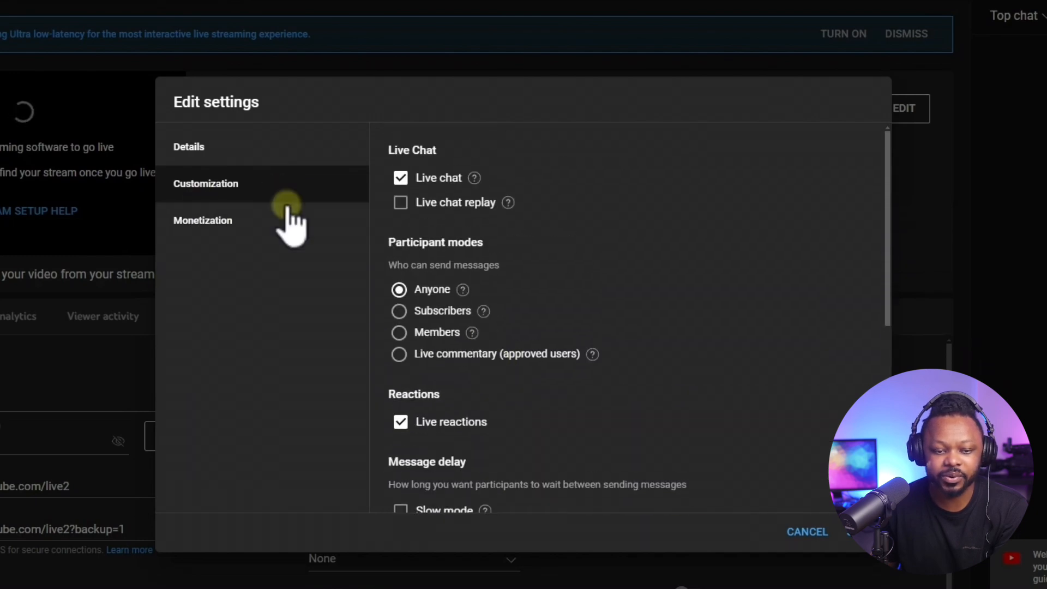
{"action": "left_click", "coordinate": [284, 148]}
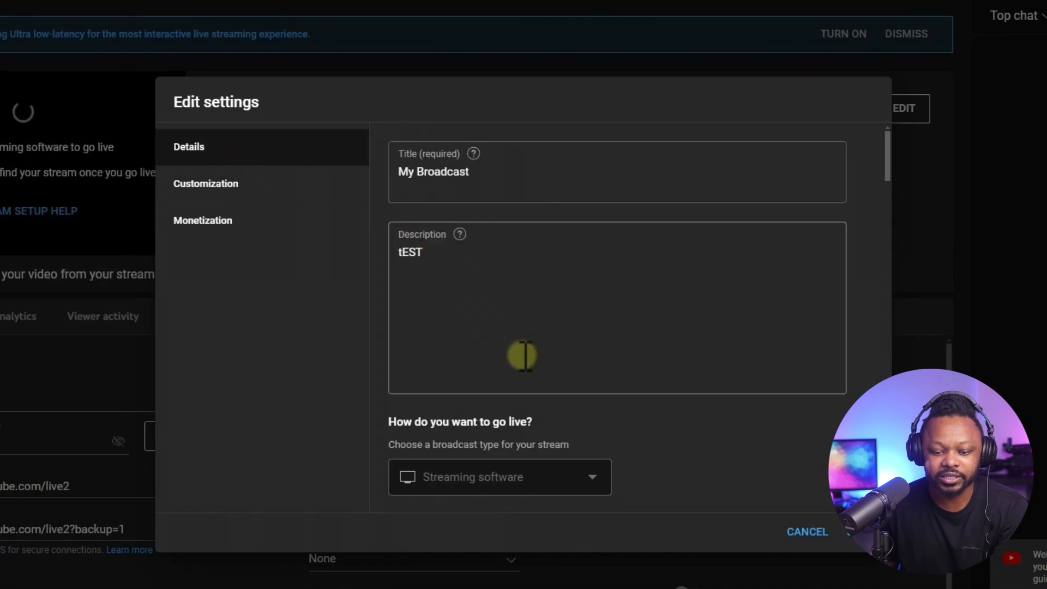
{"action": "scroll", "coordinate": [521, 344], "scroll_direction": "down", "scroll_amount": 17}
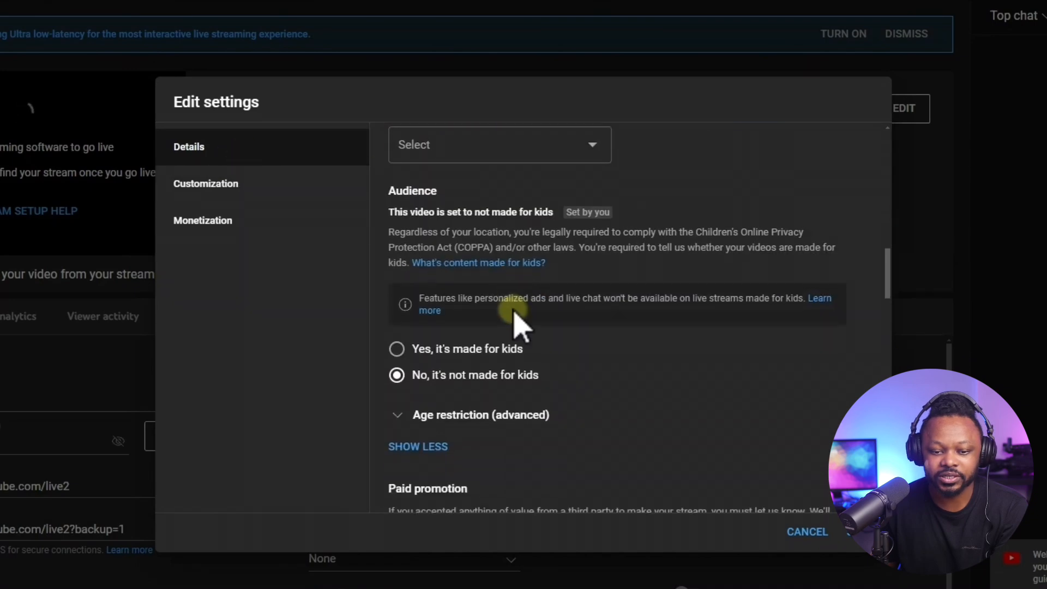
{"action": "scroll", "coordinate": [445, 297], "scroll_direction": "up", "scroll_amount": 3}
{"action": "scroll", "coordinate": [510, 305], "scroll_direction": "down", "scroll_amount": 8}
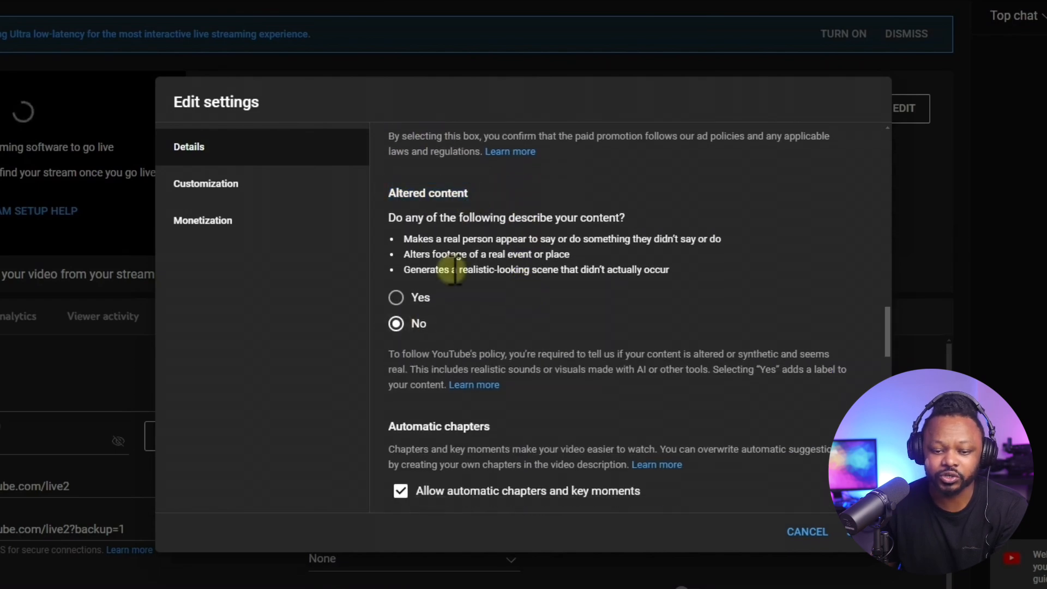
{"action": "scroll", "coordinate": [448, 376], "scroll_direction": "down", "scroll_amount": 11}
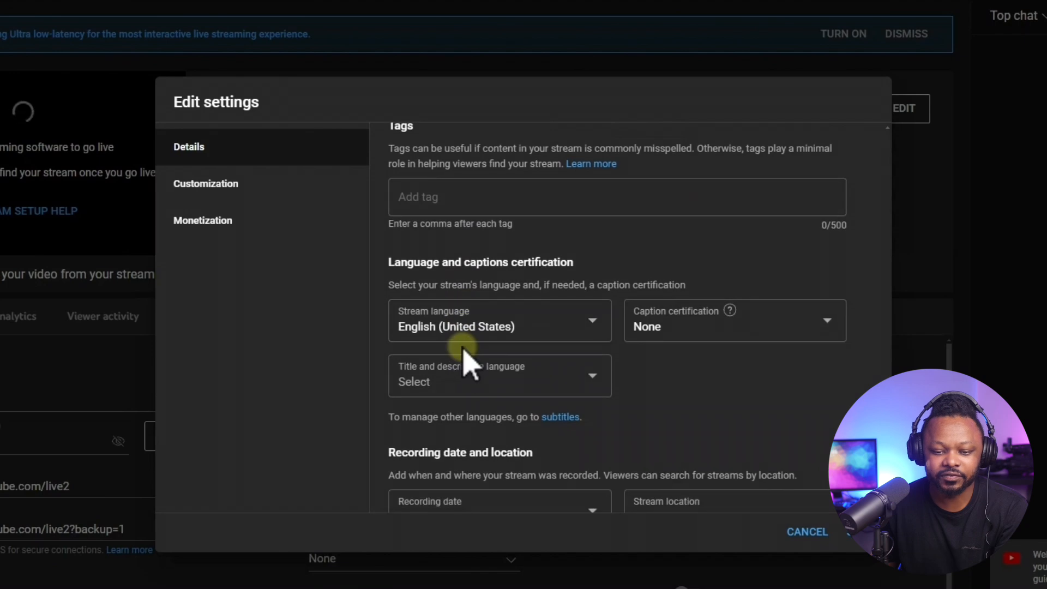
{"action": "scroll", "coordinate": [463, 355], "scroll_direction": "down", "scroll_amount": 10}
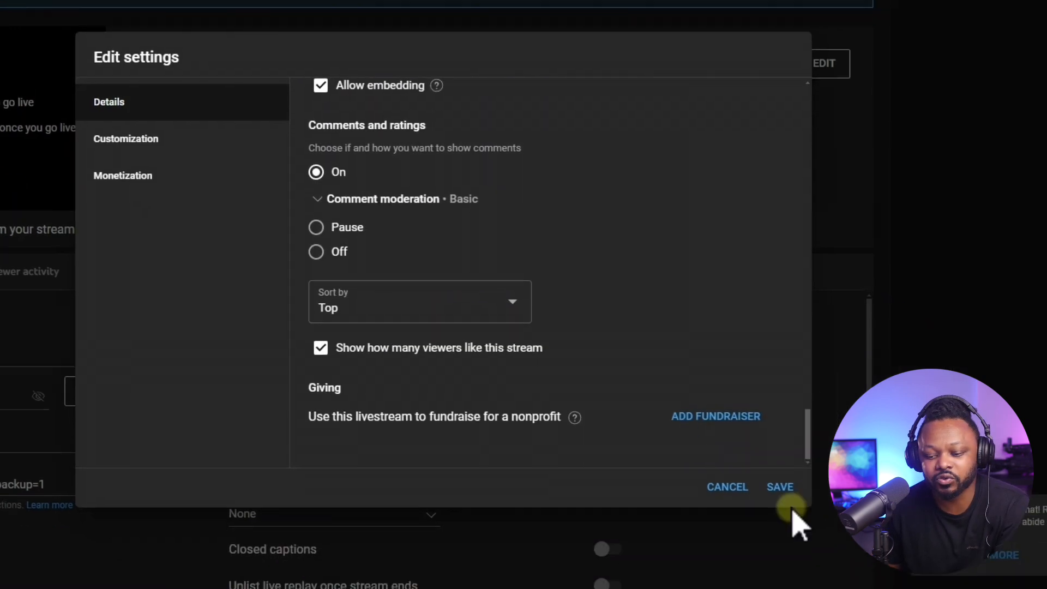
Close the stream's edit settings, then start streaming from OBS with the 5 MINUTES COUNTDOWN playing.
{"action": "left_click", "coordinate": [862, 533]}
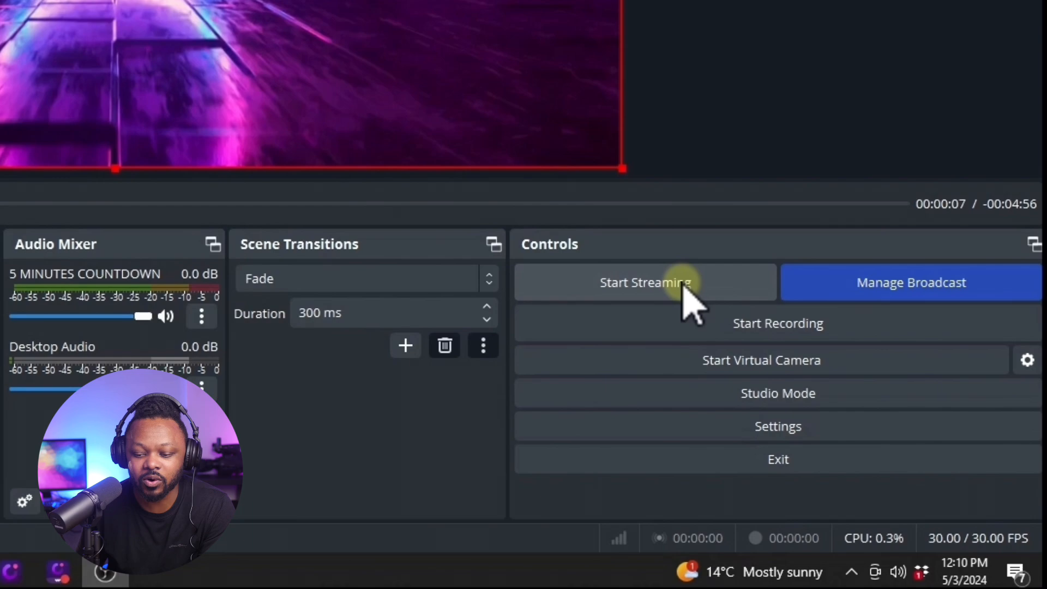
{"action": "left_click", "coordinate": [844, 420]}
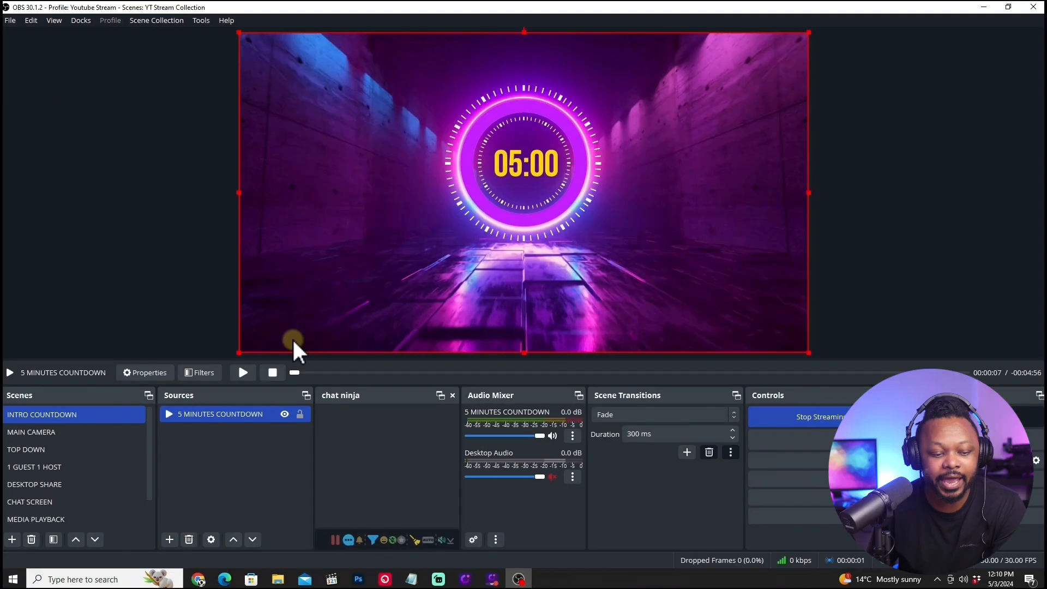
{"action": "left_click", "coordinate": [243, 373]}
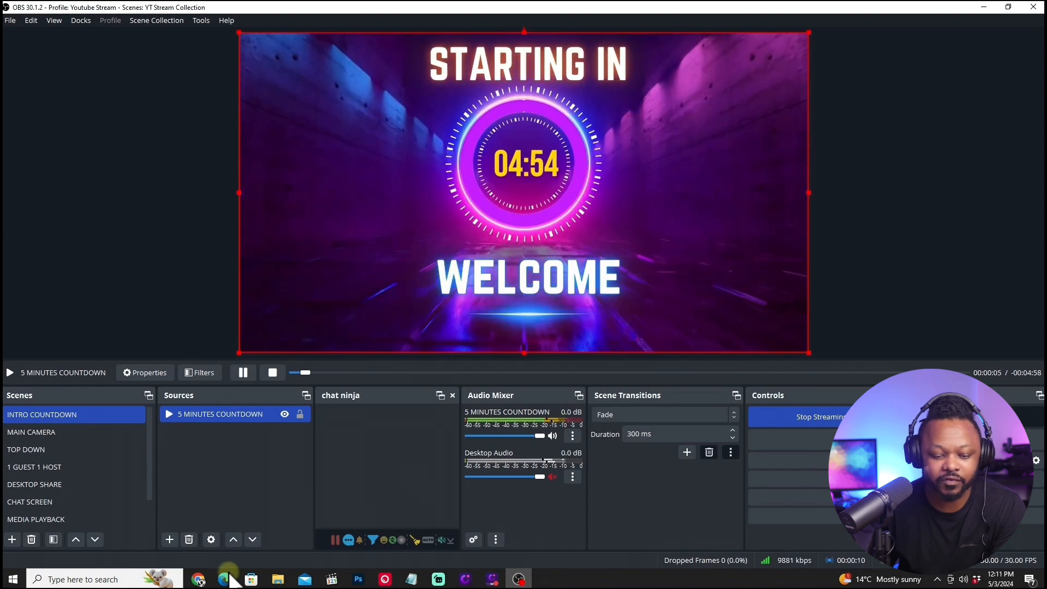
{"action": "mouse_move", "coordinate": [209, 582]}
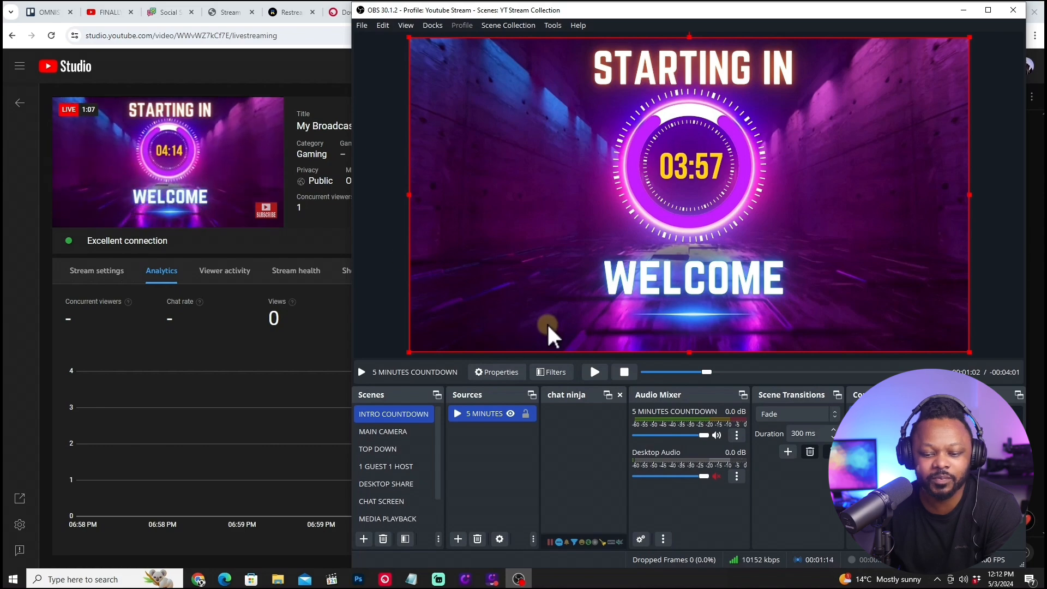
{"action": "left_click", "coordinate": [594, 371]}
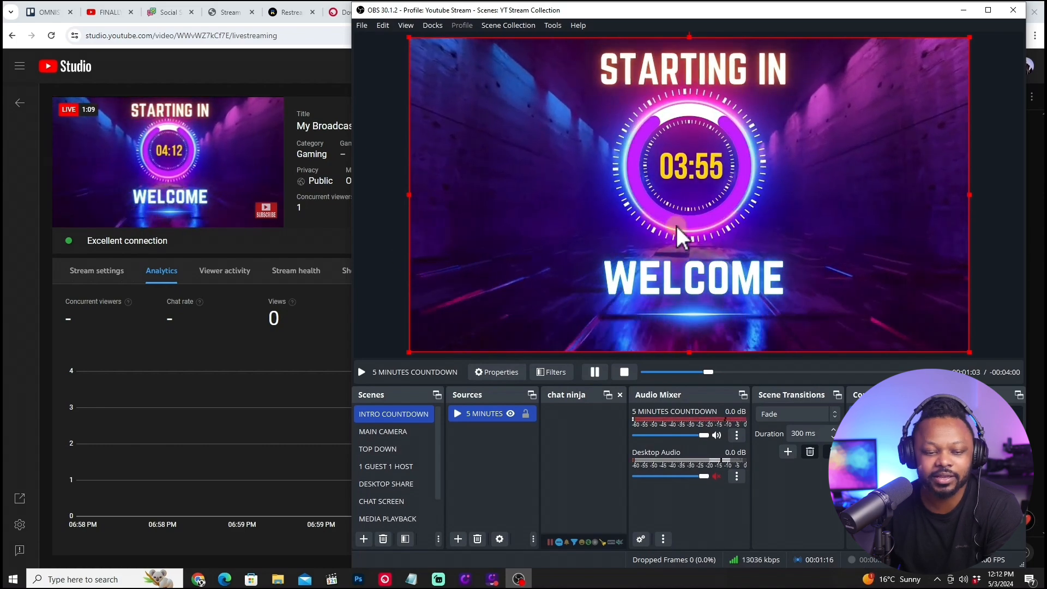
Copy the livestream's share link in YouTube Studio and open it in the browser tab showing the internet speed test.
{"action": "left_click", "coordinate": [964, 10]}
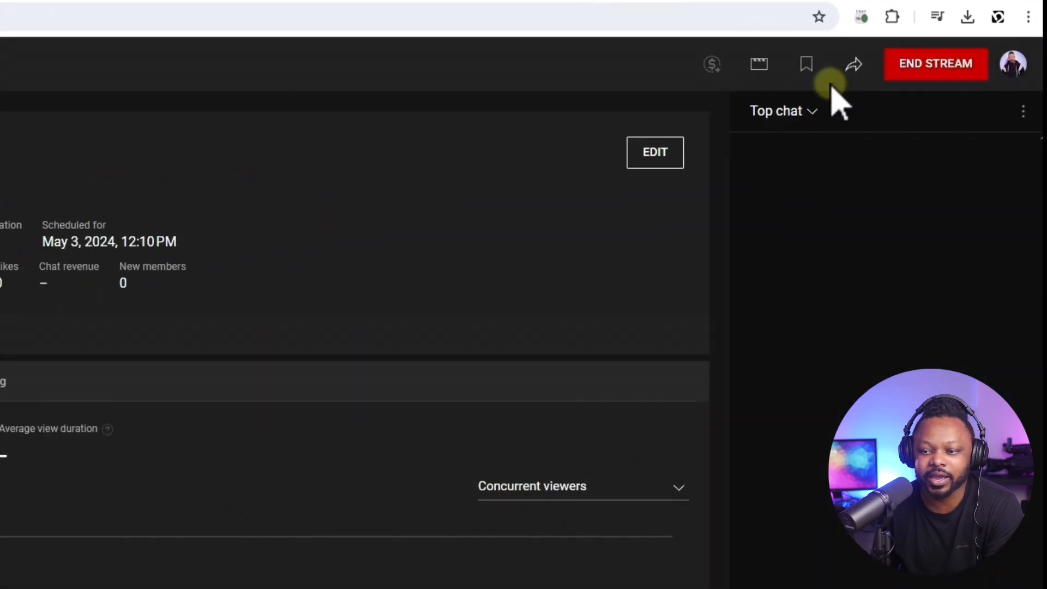
{"action": "left_click", "coordinate": [922, 66]}
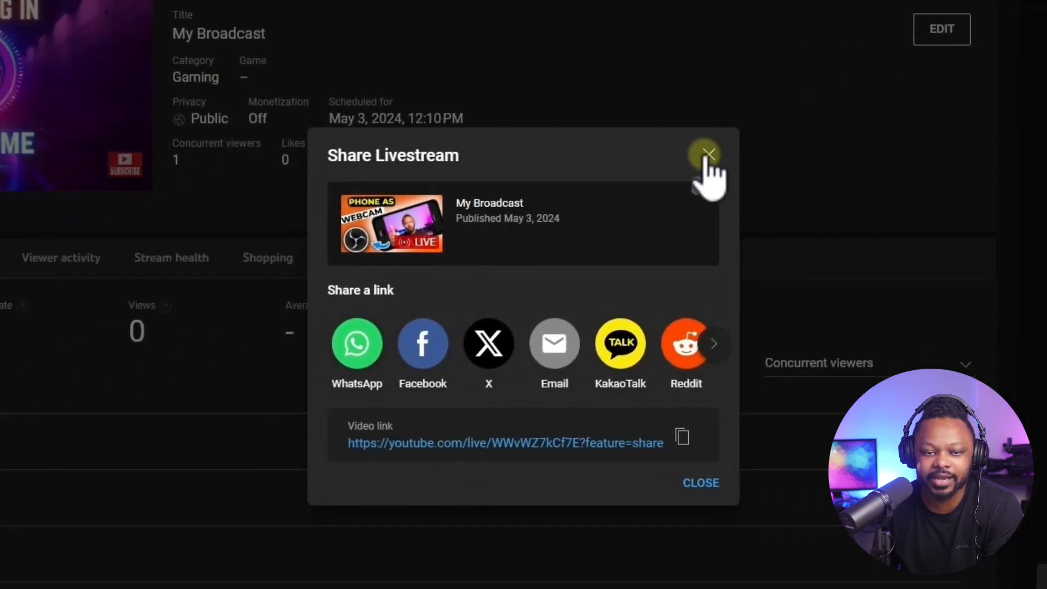
{"action": "left_click", "coordinate": [708, 154]}
{"action": "left_click", "coordinate": [826, 13]}
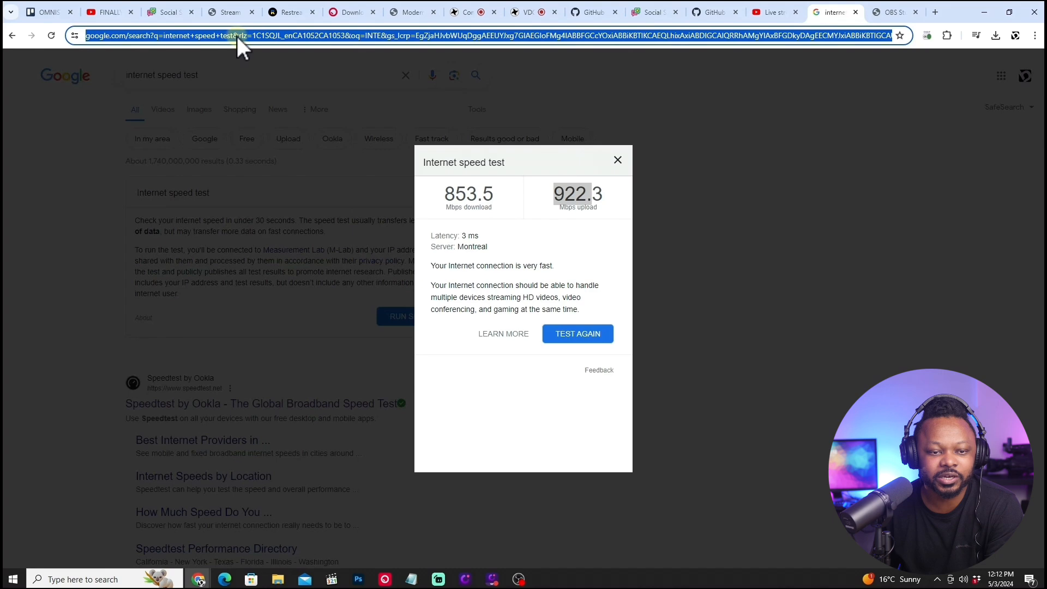
{"action": "right_click", "coordinate": [236, 36]}
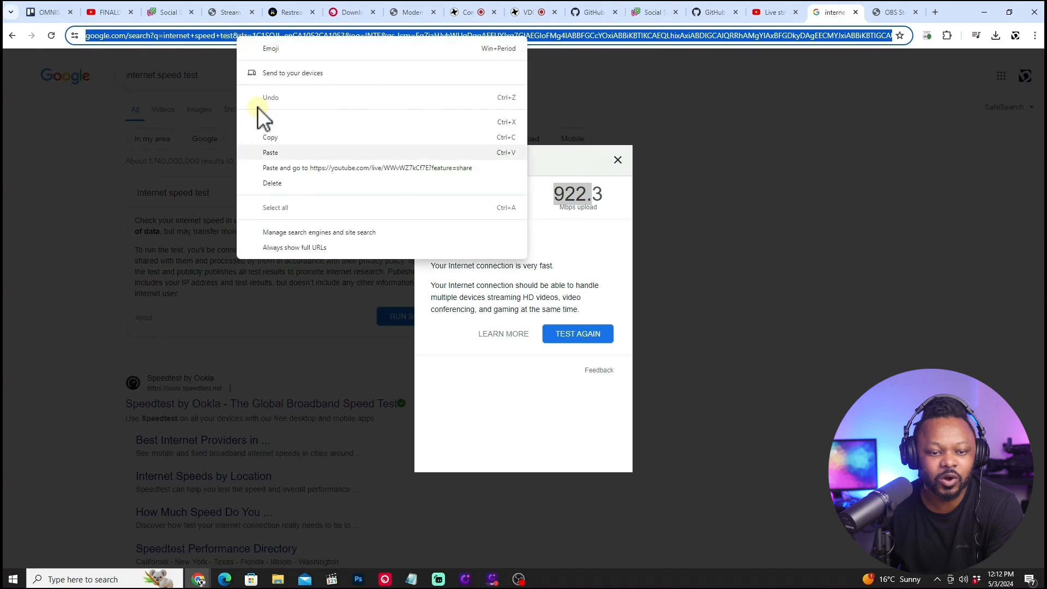
{"action": "left_click", "coordinate": [262, 148]}
{"action": "key", "text": "Return"}
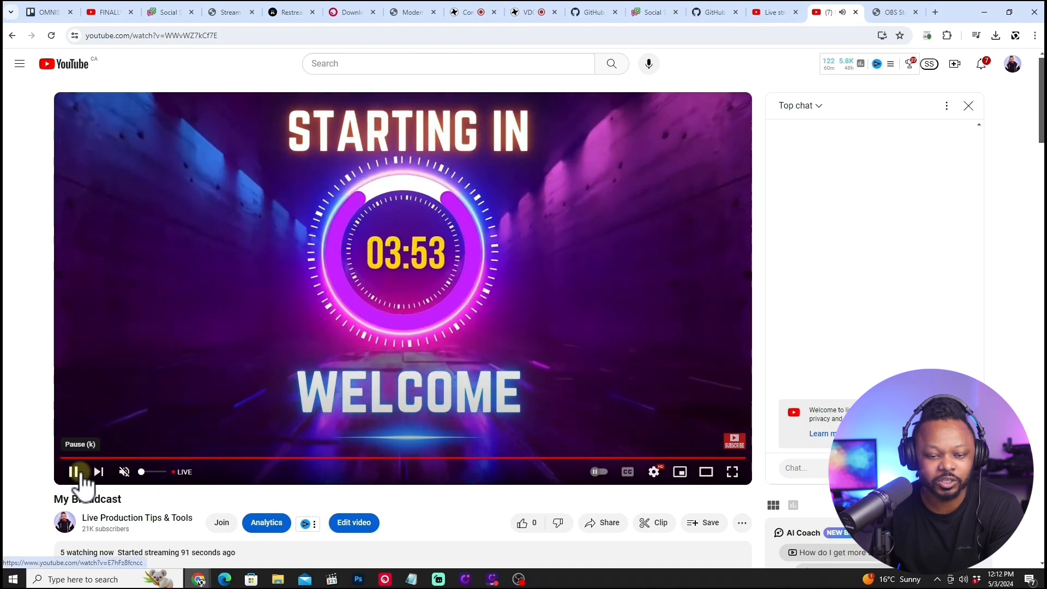
Check the player settings on the stream's watch page, play the live video briefly and leave it paused.
{"action": "left_click", "coordinate": [80, 475]}
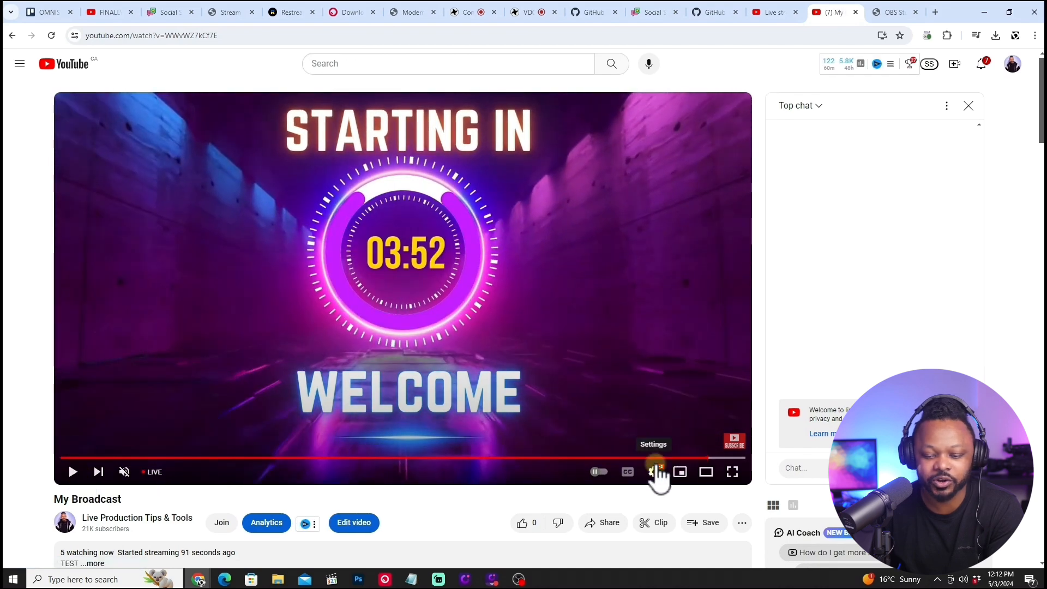
{"action": "left_click", "coordinate": [655, 472]}
{"action": "left_click", "coordinate": [673, 437]}
{"action": "left_click", "coordinate": [664, 386]}
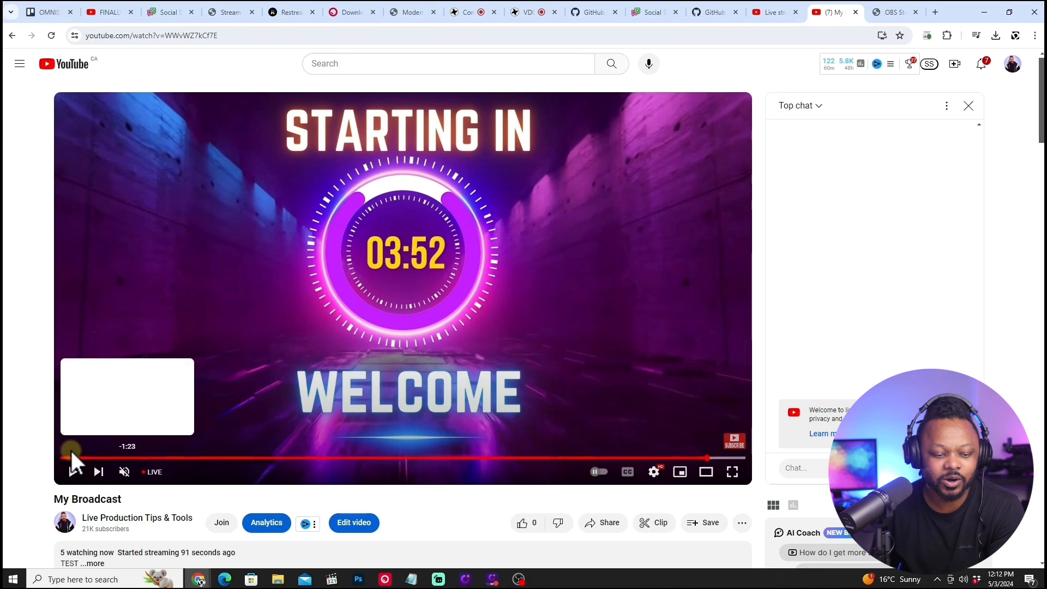
{"action": "left_click", "coordinate": [72, 472]}
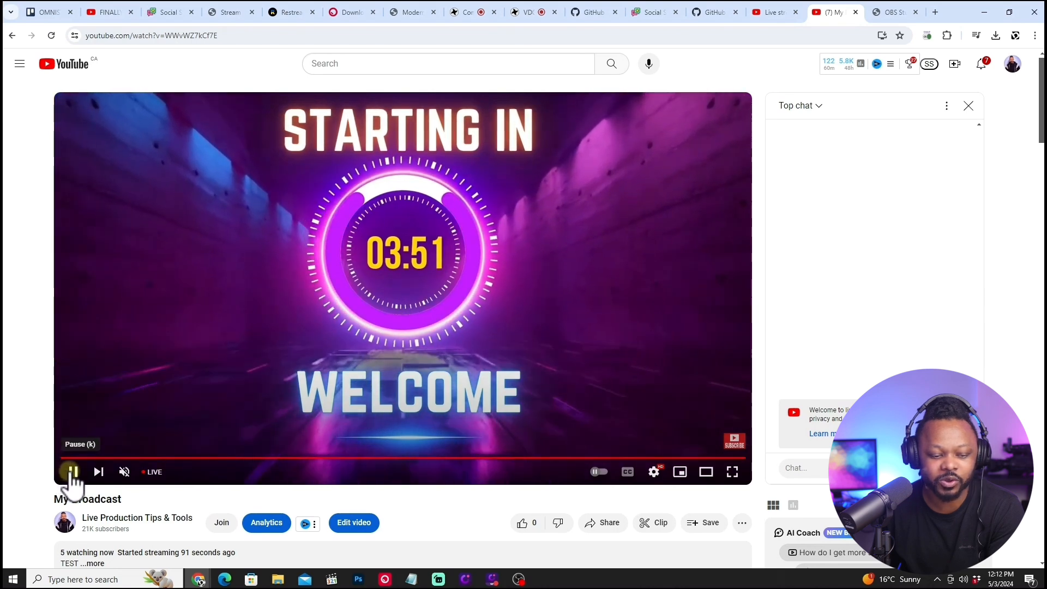
{"action": "left_click", "coordinate": [73, 473]}
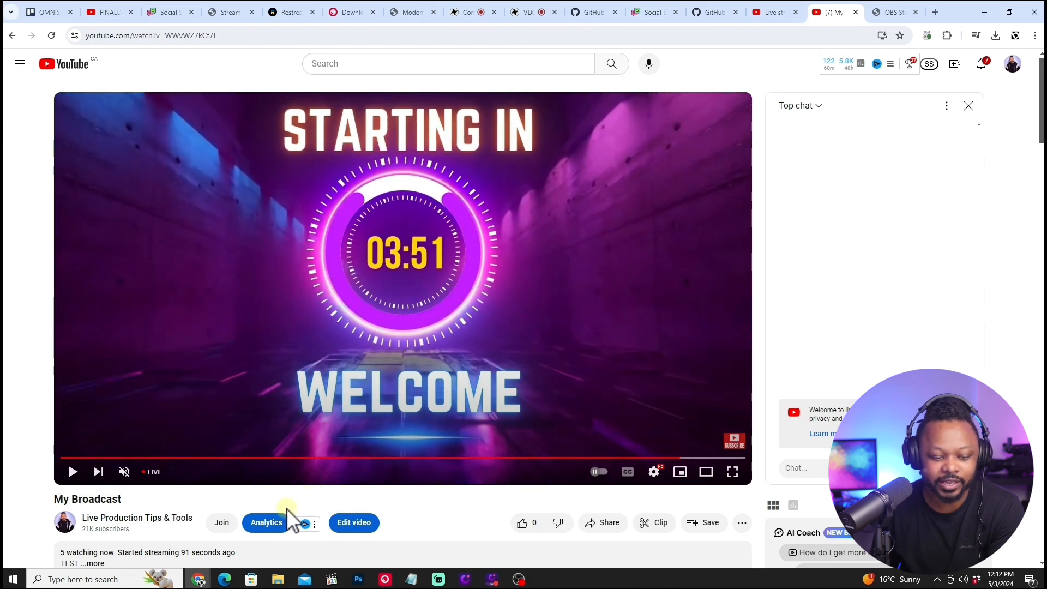
Switch back to OBS and put the MAIN CAMERA, TOP DOWN and 1 GUEST 1 HOST scenes live one after another.
{"action": "left_click", "coordinate": [519, 579]}
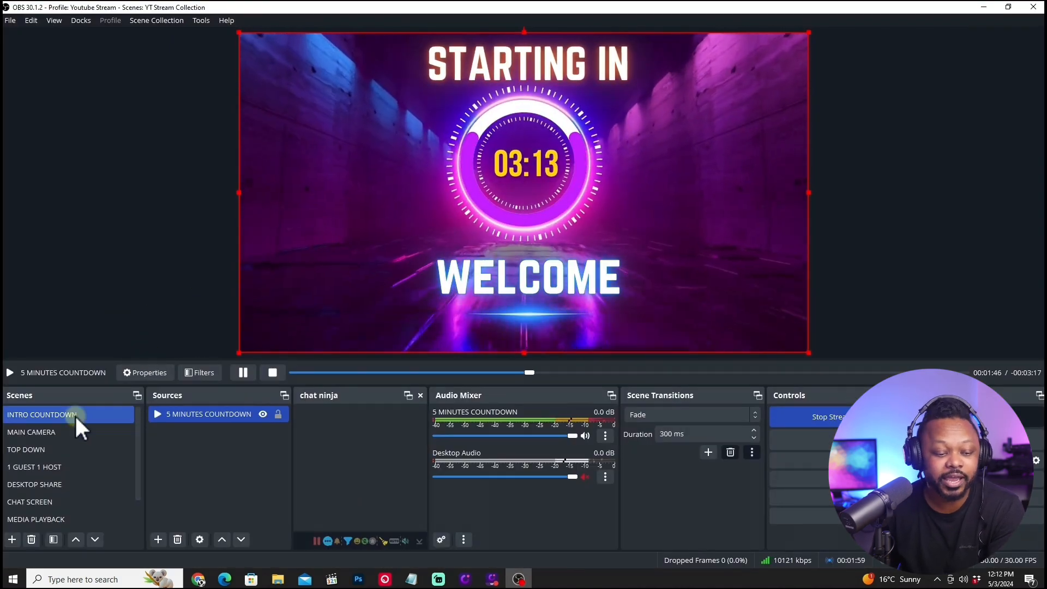
{"action": "left_click", "coordinate": [67, 431]}
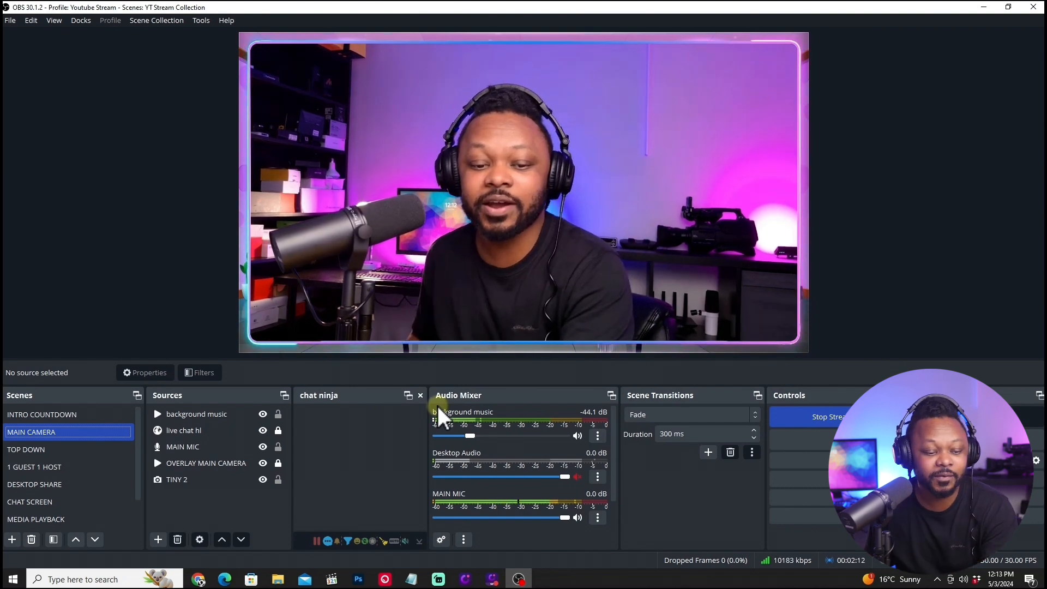
{"action": "left_click", "coordinate": [59, 451]}
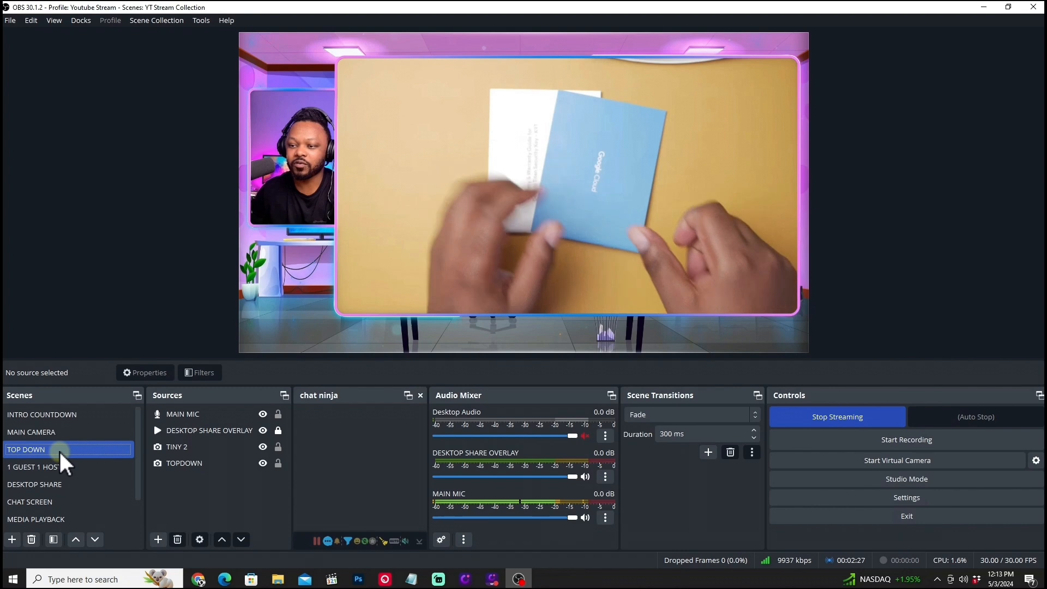
{"action": "left_click", "coordinate": [43, 467]}
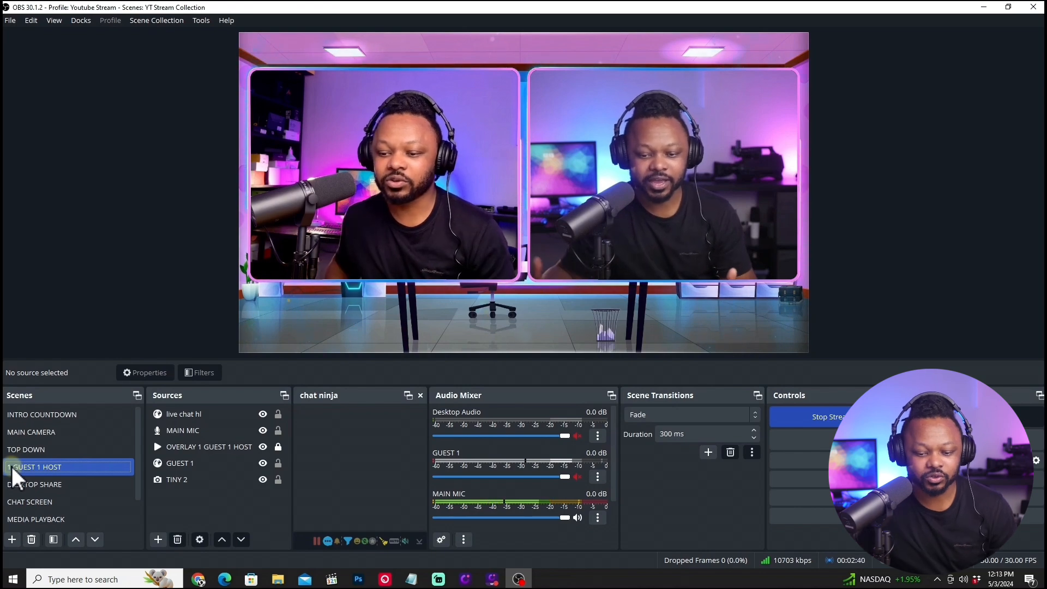
Put the DESKTOP SHARE scene live and browse through the Live Production homepage on the shared desktop.
{"action": "left_click", "coordinate": [67, 486]}
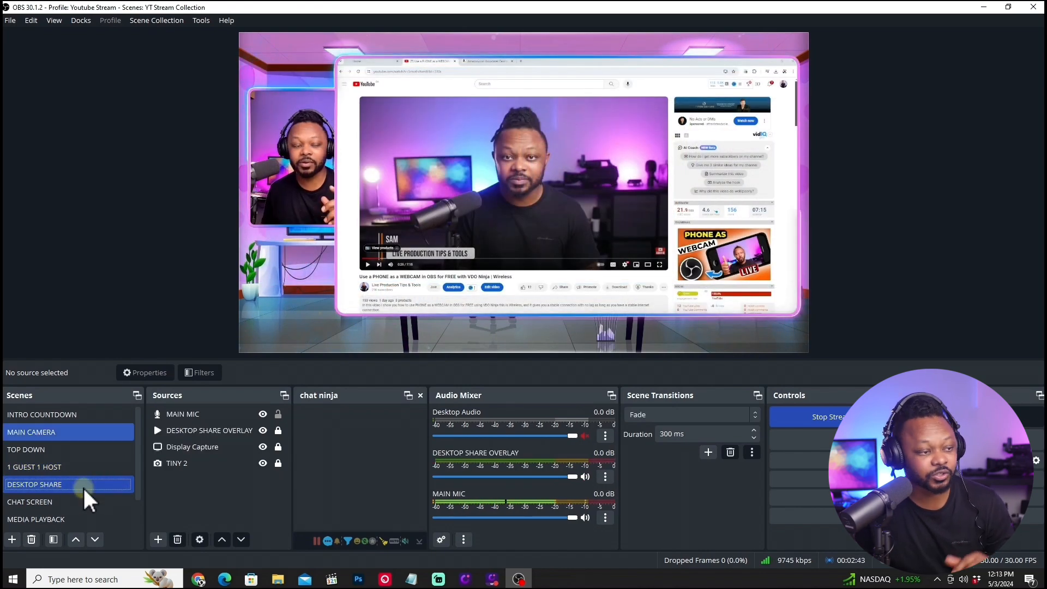
{"action": "left_click", "coordinate": [358, 61]}
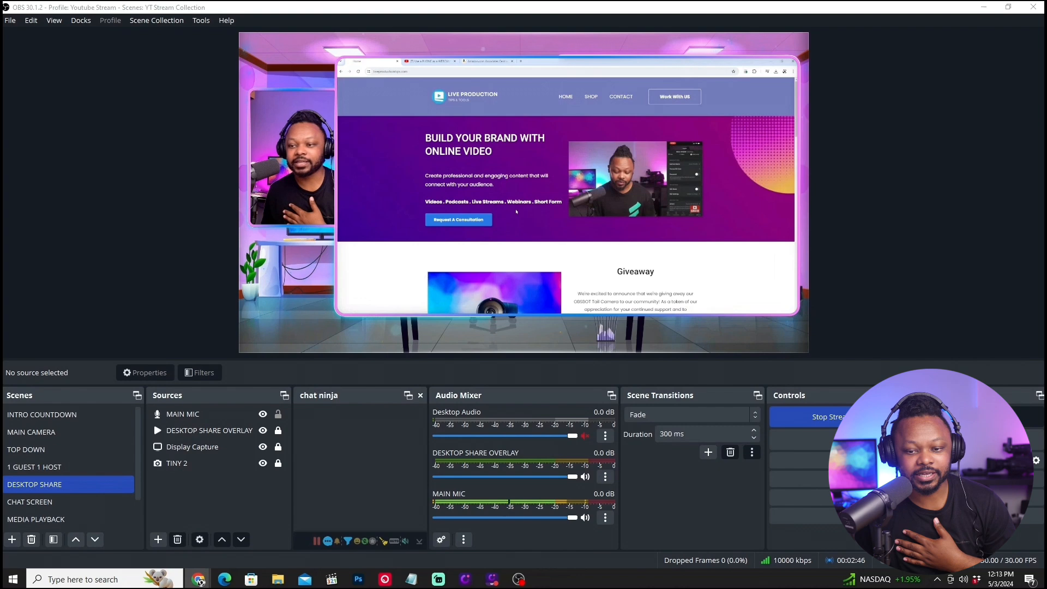
{"action": "scroll", "coordinate": [516, 211], "scroll_direction": "down", "scroll_amount": 3}
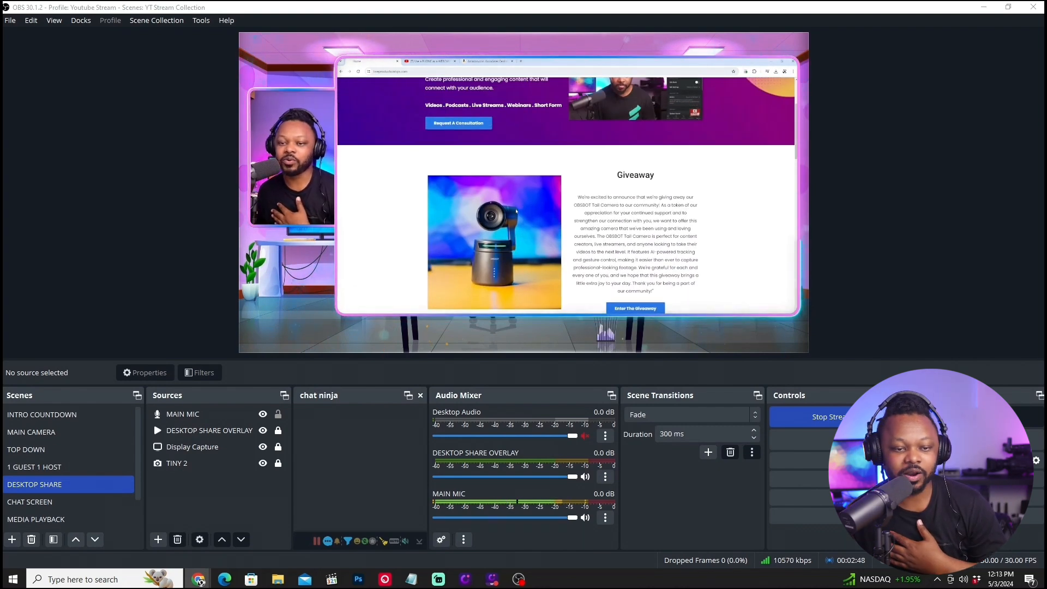
{"action": "scroll", "coordinate": [516, 211], "scroll_direction": "down", "scroll_amount": 5}
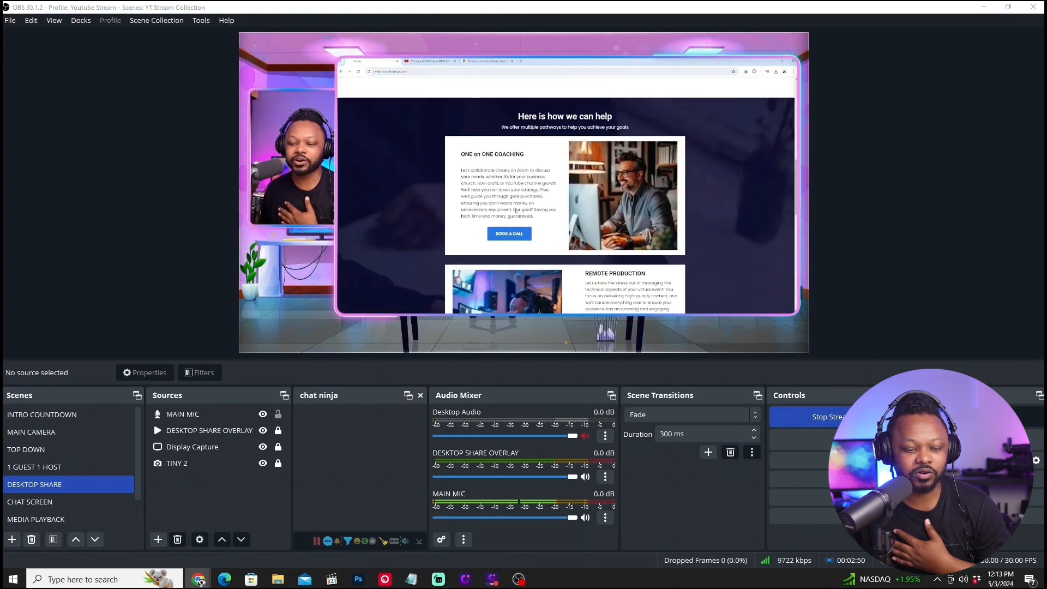
Go through the CHAT SCREEN, MEDIA PLAYBACK, BE RIGHT BACK and OUTRO scenes, and mute BRB MUSIC in OUTRO.
{"action": "left_click", "coordinate": [88, 503]}
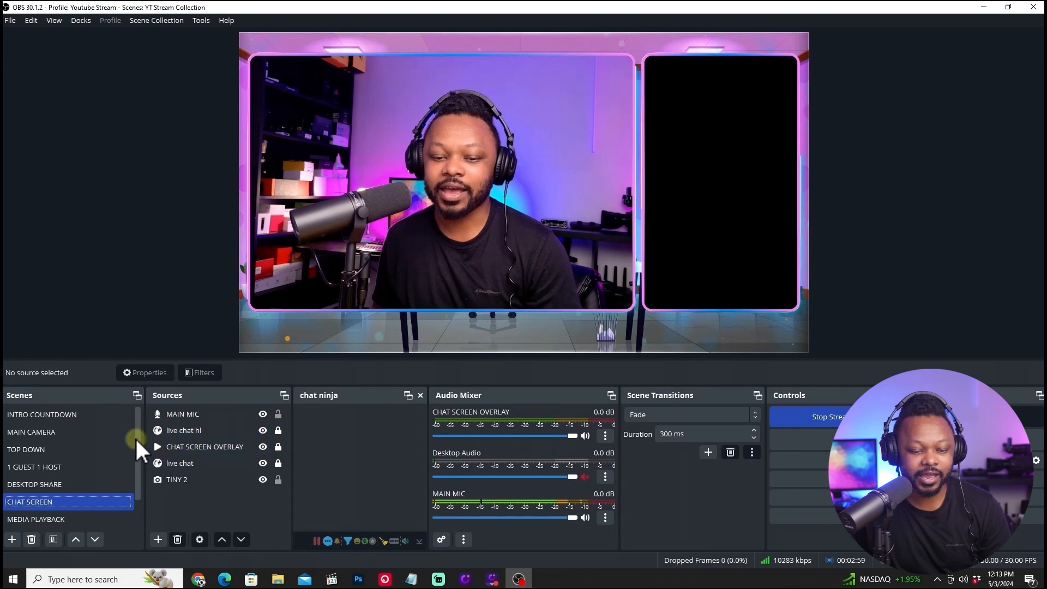
{"action": "left_click", "coordinate": [61, 518]}
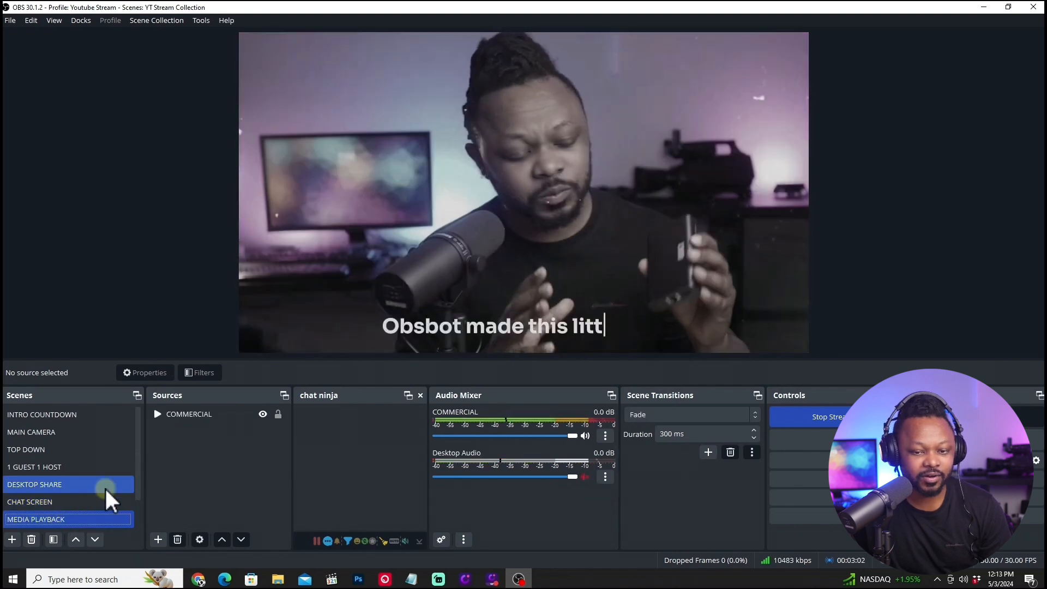
{"action": "scroll", "coordinate": [130, 474], "scroll_direction": "down", "scroll_amount": 1}
{"action": "left_click", "coordinate": [81, 502]}
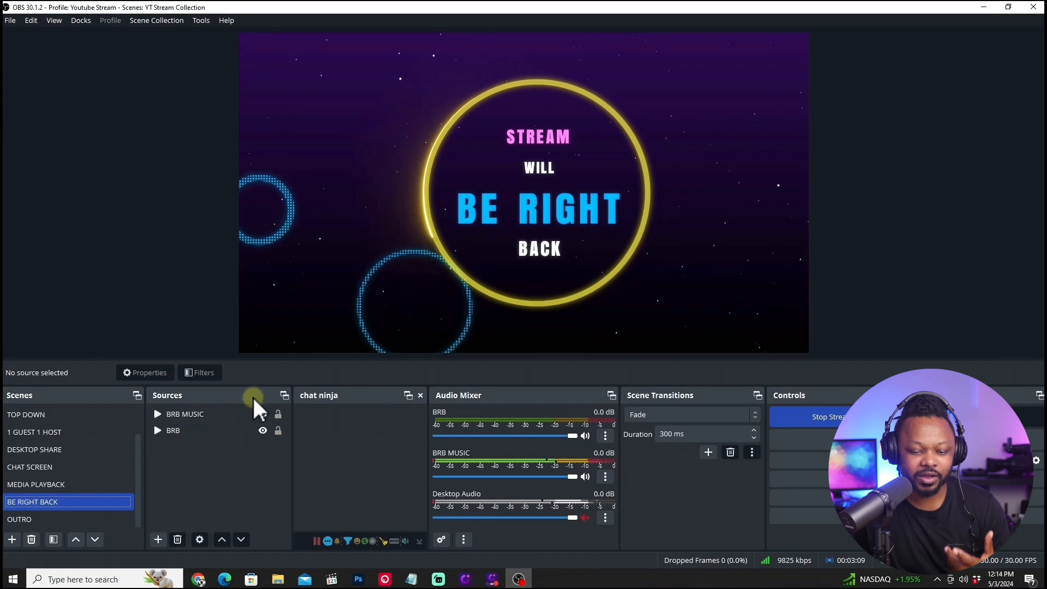
{"action": "left_click", "coordinate": [104, 518]}
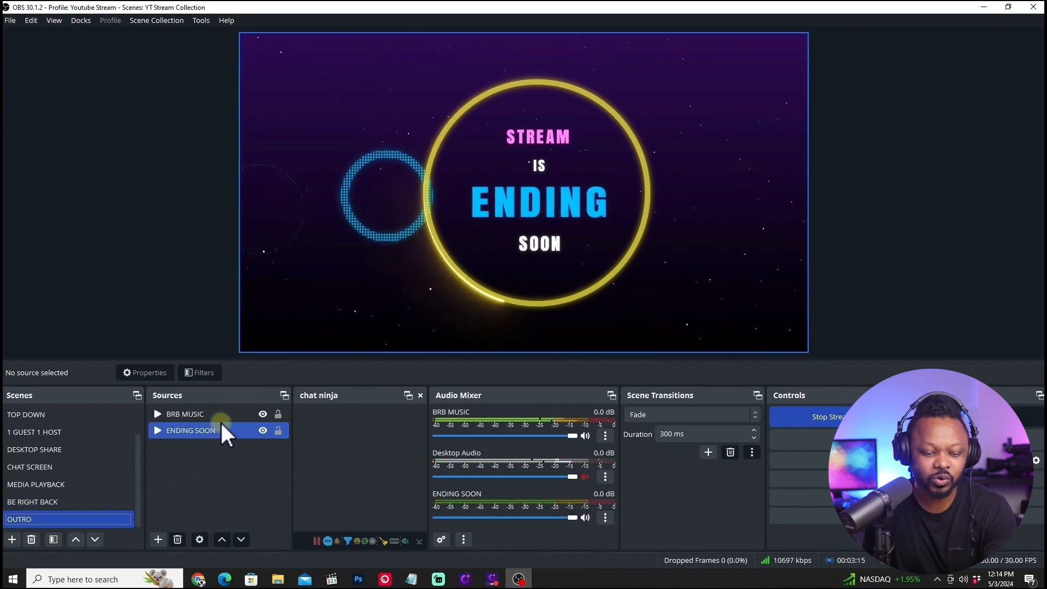
{"action": "left_click", "coordinate": [585, 436]}
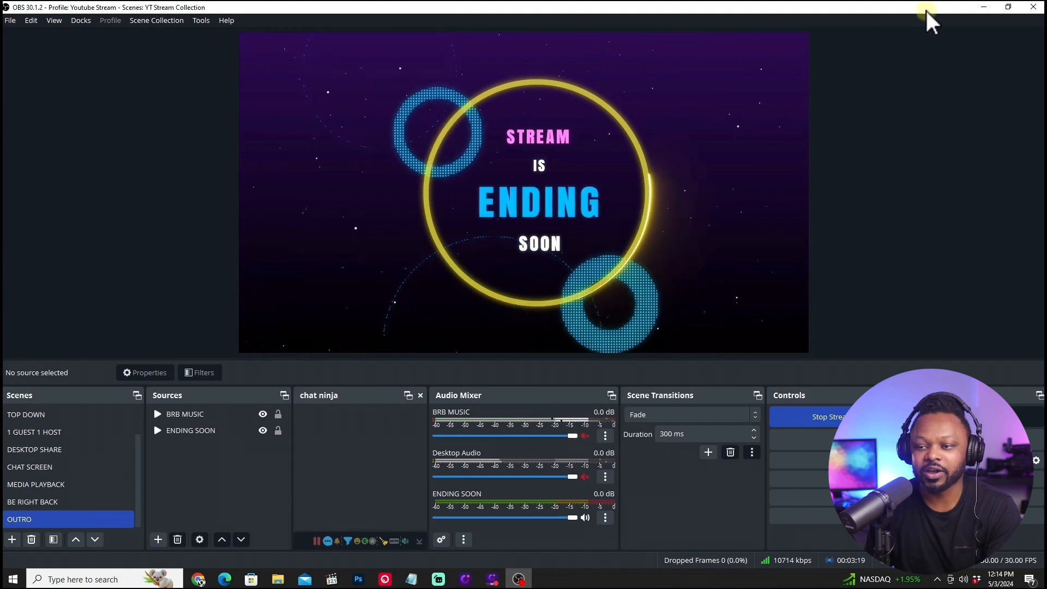
Switch to the YouTube watch page, resume playback and skip forward to the live point to check the broadcast.
{"action": "left_click", "coordinate": [984, 7]}
{"action": "left_click", "coordinate": [72, 472]}
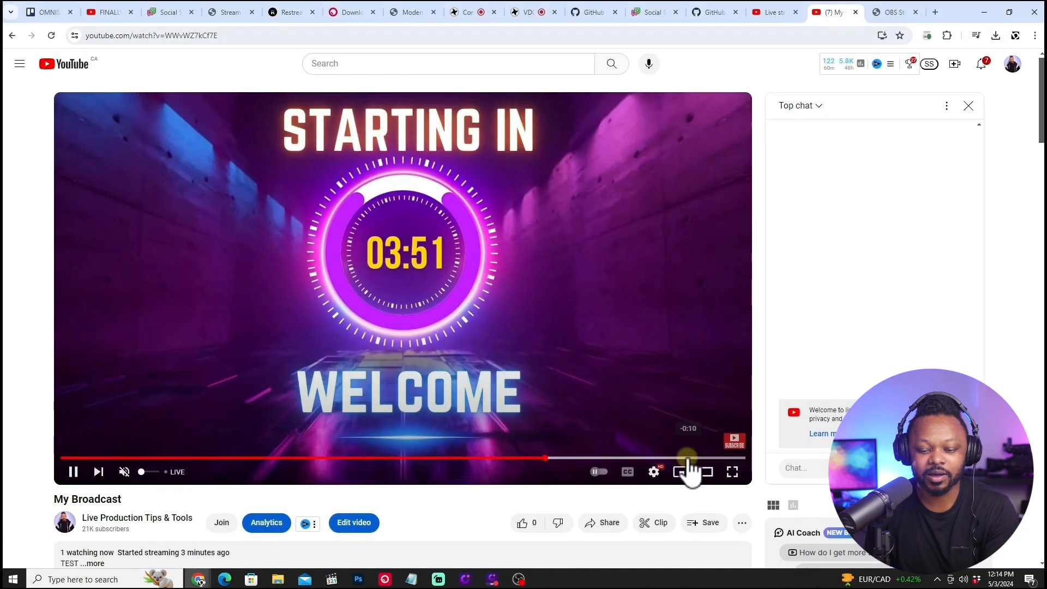
{"action": "left_click", "coordinate": [554, 459]}
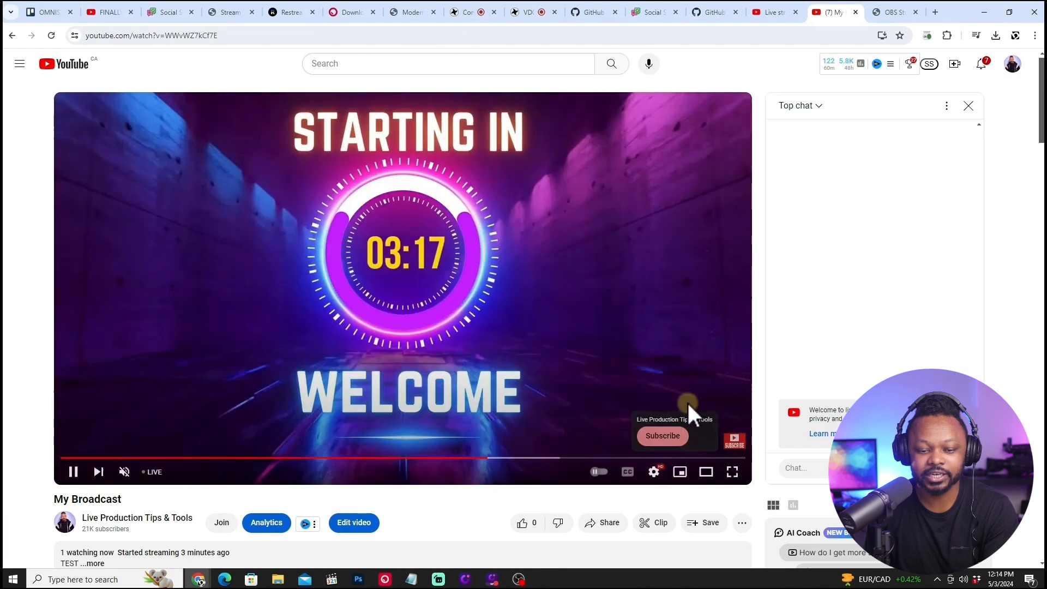
{"action": "left_click_drag", "start_coordinate": [496, 458], "coordinate": [746, 460]}
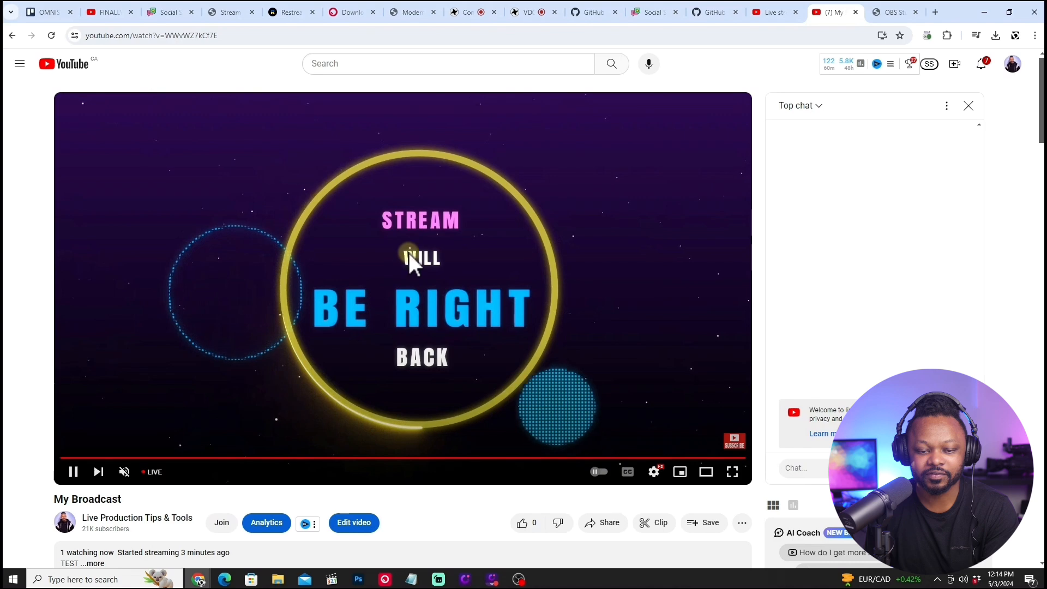
{"action": "scroll", "coordinate": [173, 365], "scroll_direction": "down", "scroll_amount": 1}
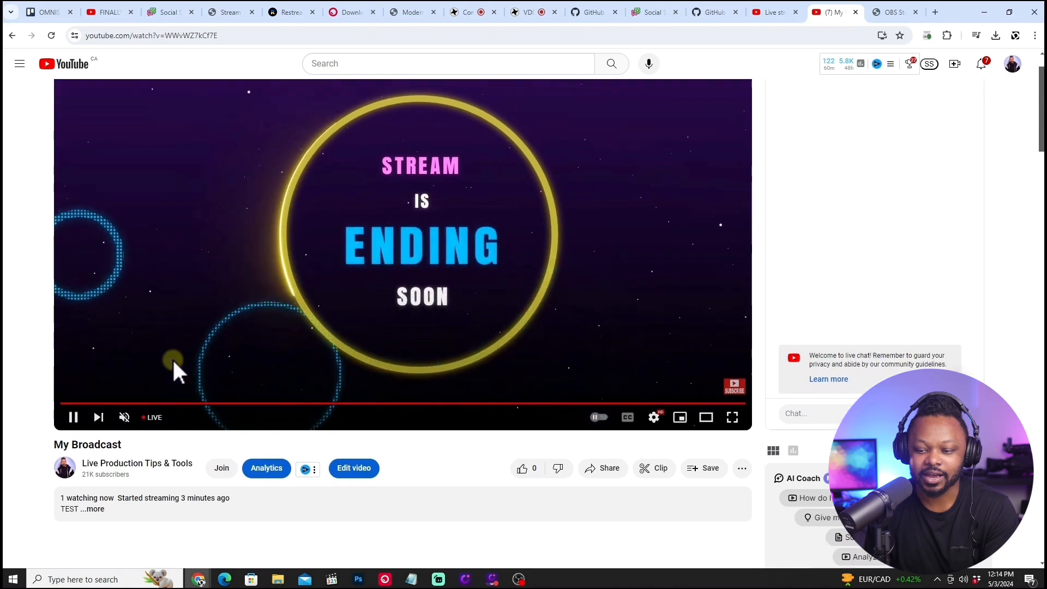
{"action": "scroll", "coordinate": [172, 358], "scroll_direction": "up", "scroll_amount": 1}
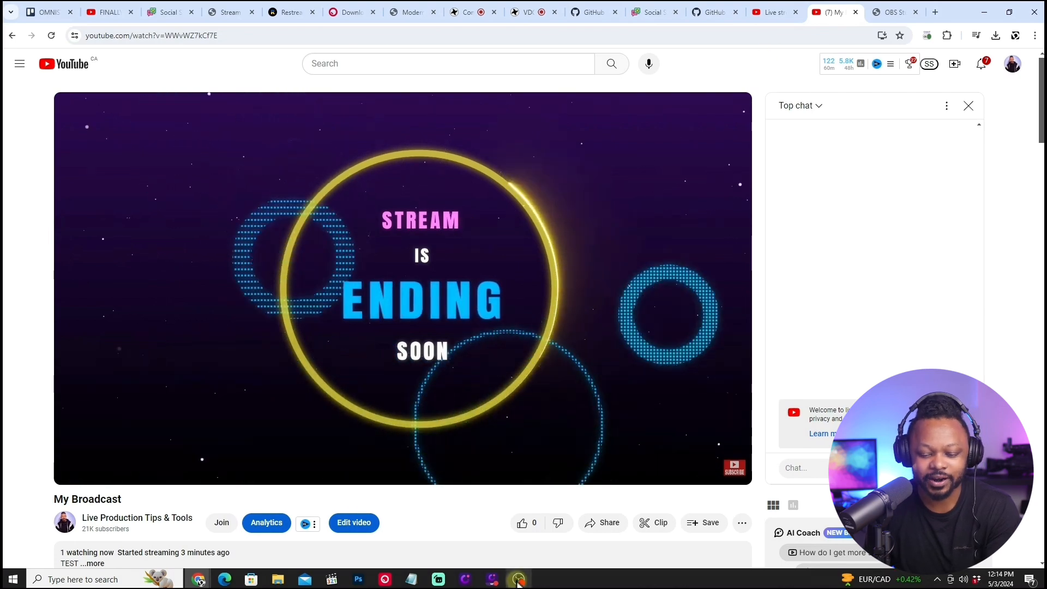
Return to OBS, stop streaming with confirmation, and go back to the YouTube watch page in the browser.
{"action": "left_click", "coordinate": [984, 12]}
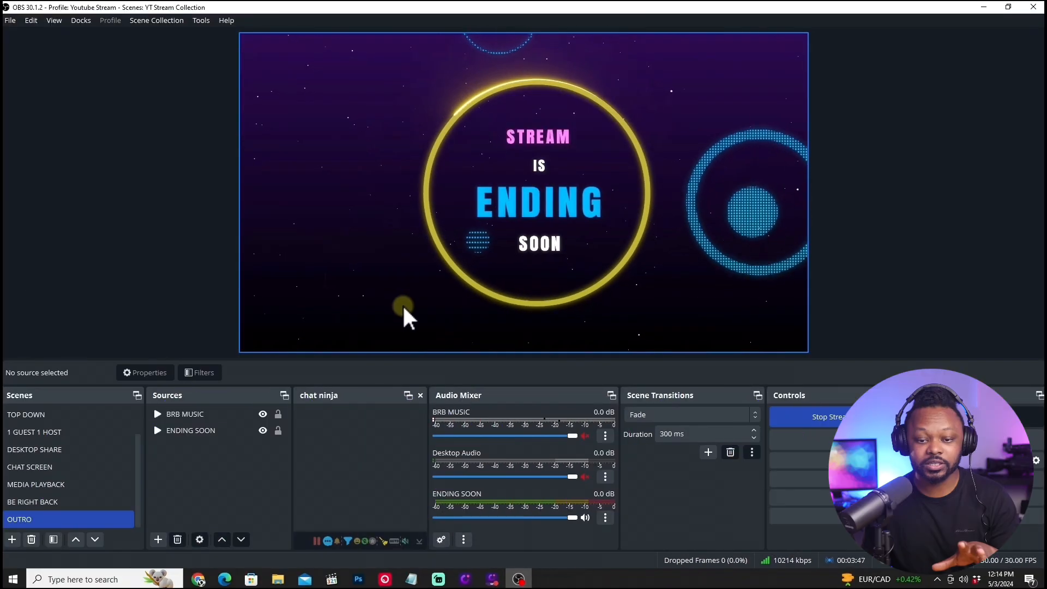
{"action": "left_click", "coordinate": [829, 418]}
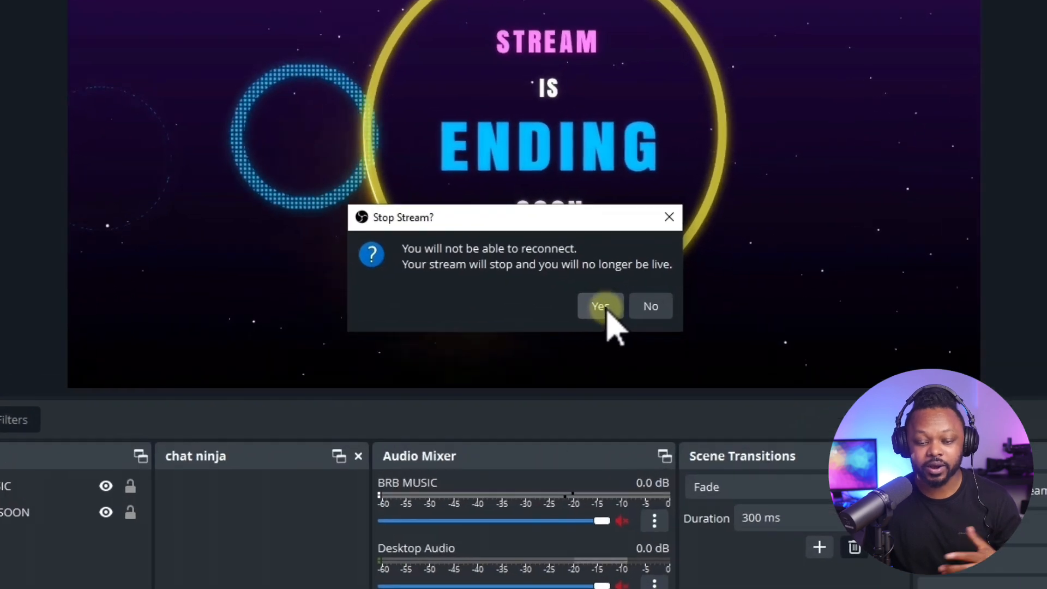
{"action": "left_click", "coordinate": [601, 306]}
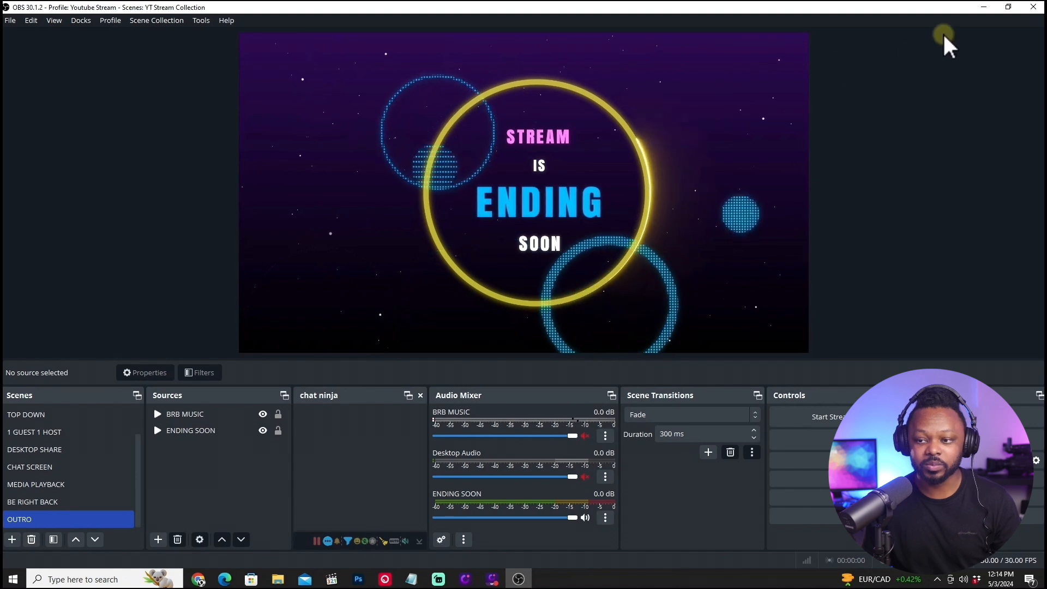
{"action": "left_click", "coordinate": [987, 7]}
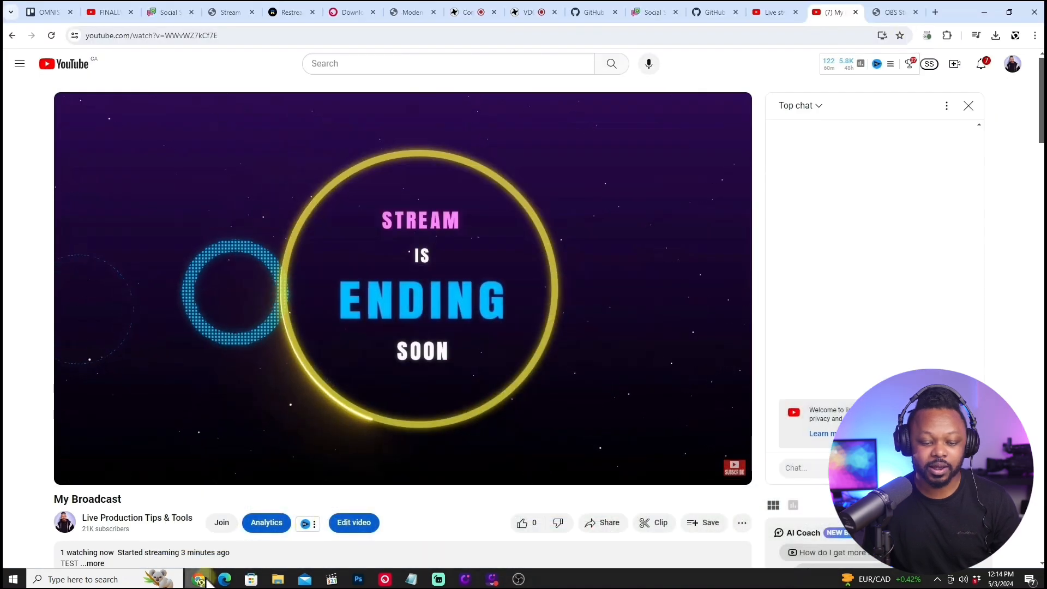